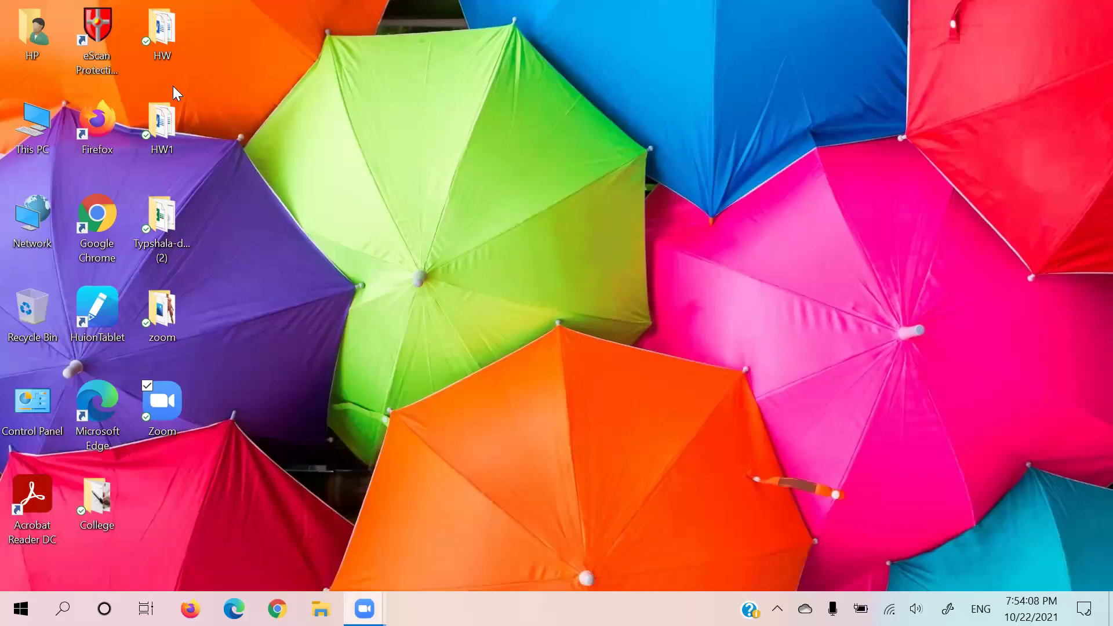
Step: Open the Logo document from the desktop's HW folder in Word
double_click(166, 36)
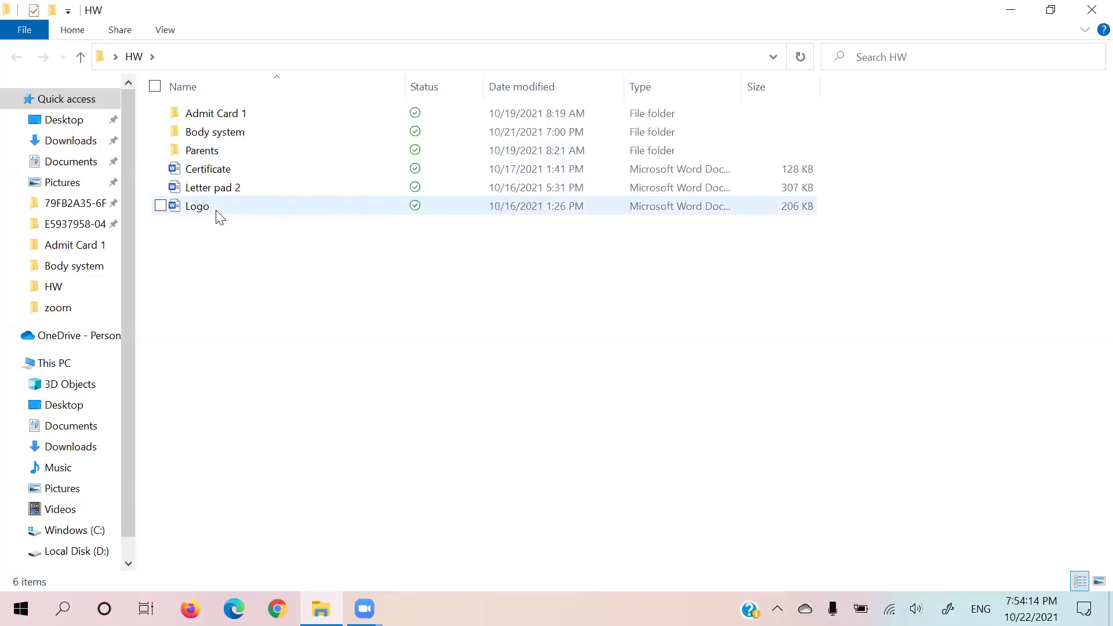
double_click(216, 207)
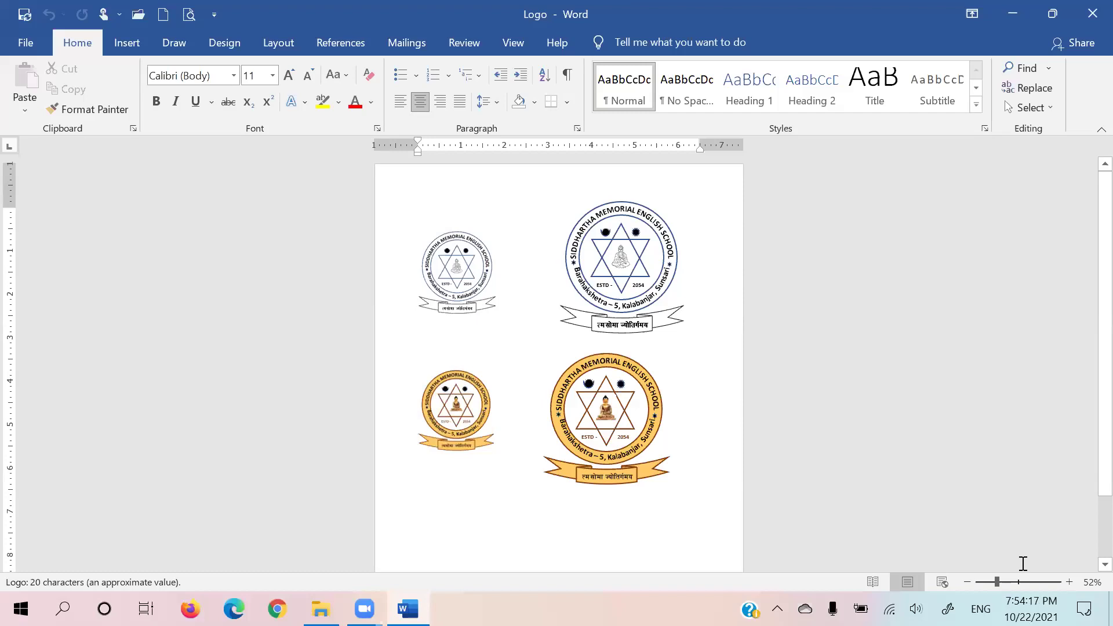
Step: Zoom to 72%, look over the four school seal logos, then close the Logo document
left_click_drag(997, 583, 1006, 583)
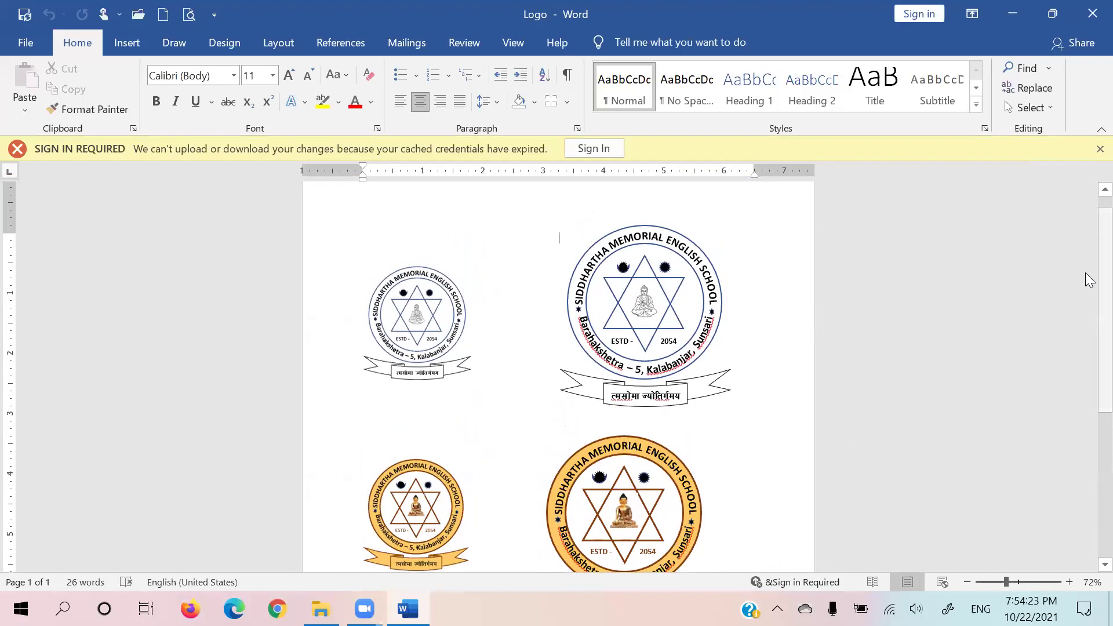
scroll(1089, 313, "down", 1)
scroll(1089, 316, "down", 2)
scroll(1089, 310, "down", 1)
scroll(1088, 301, "up", 2)
scroll(1088, 273, "up", 2)
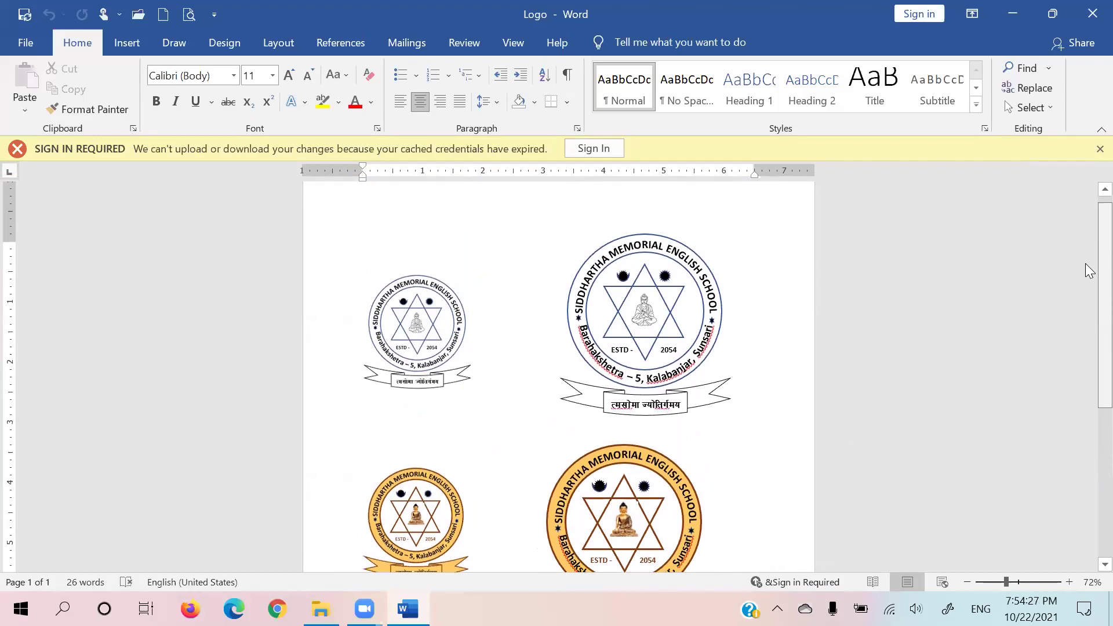
scroll(1089, 284, "down", 1)
scroll(1090, 292, "down", 1)
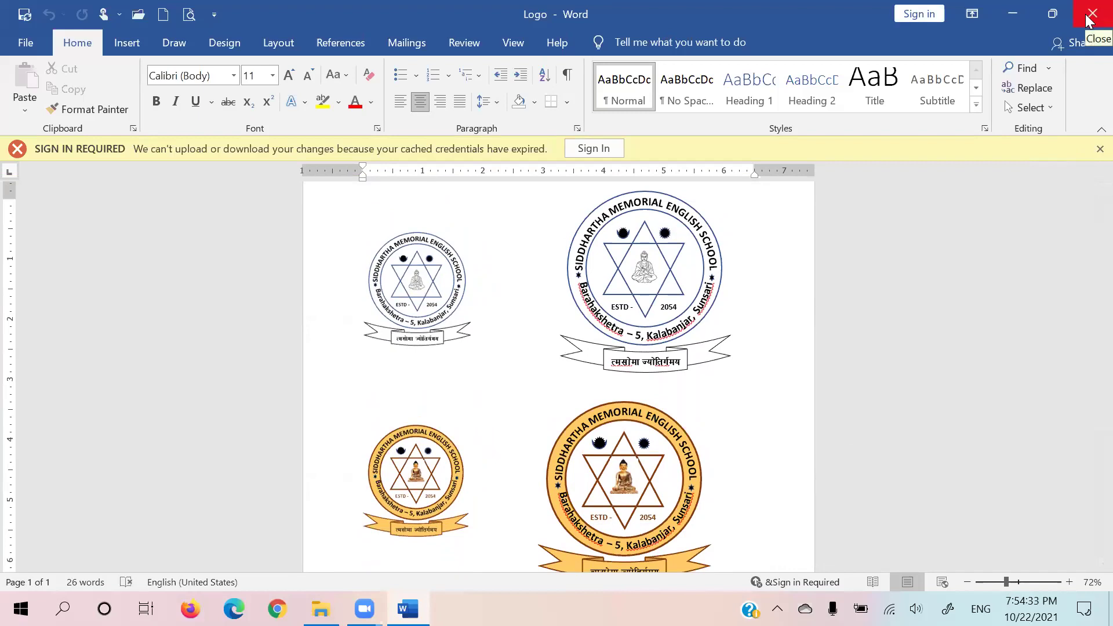
scroll(1089, 284, "down", 2)
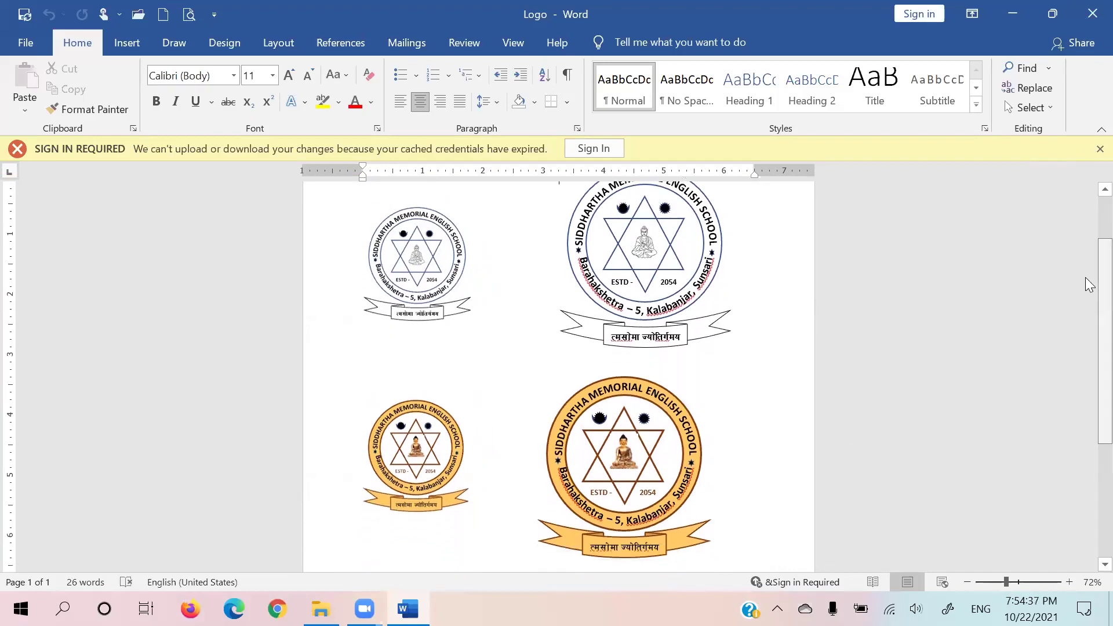
left_click(1090, 16)
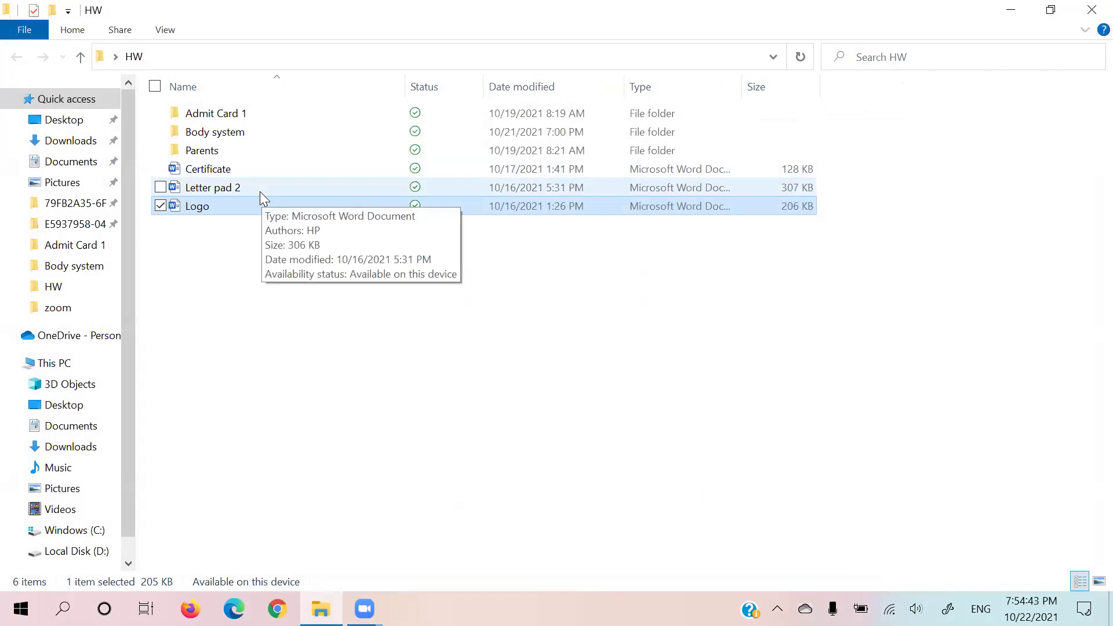
Step: Open the Letter pad 2 letterhead document from the HW folder
double_click(260, 193)
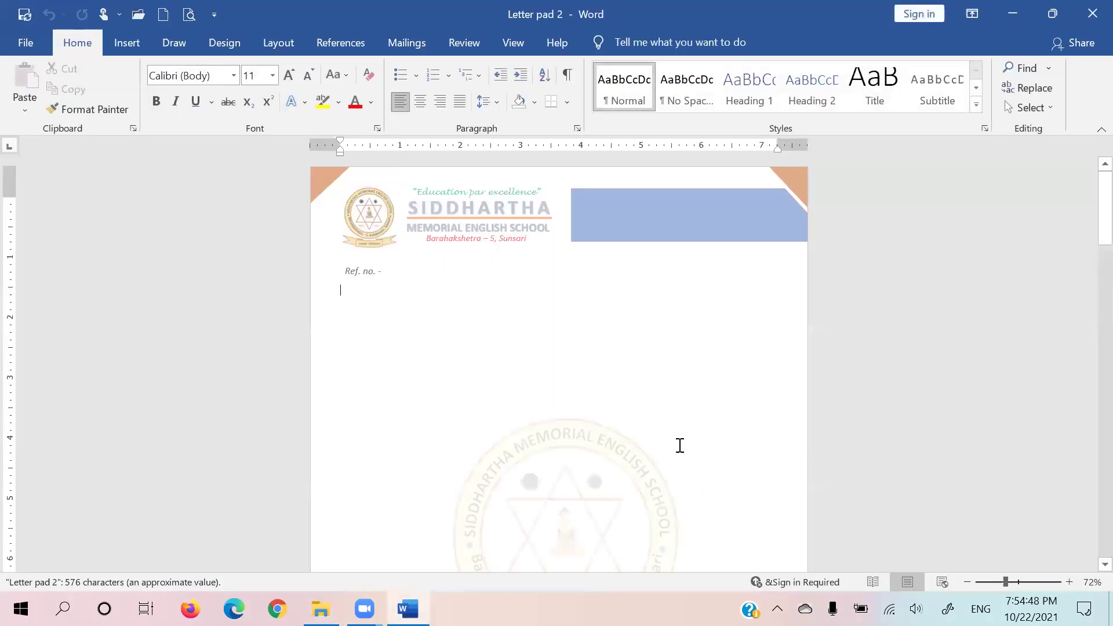
Step: Enter the Letter pad 2 header and page through the document to inspect header and footer
double_click(380, 216)
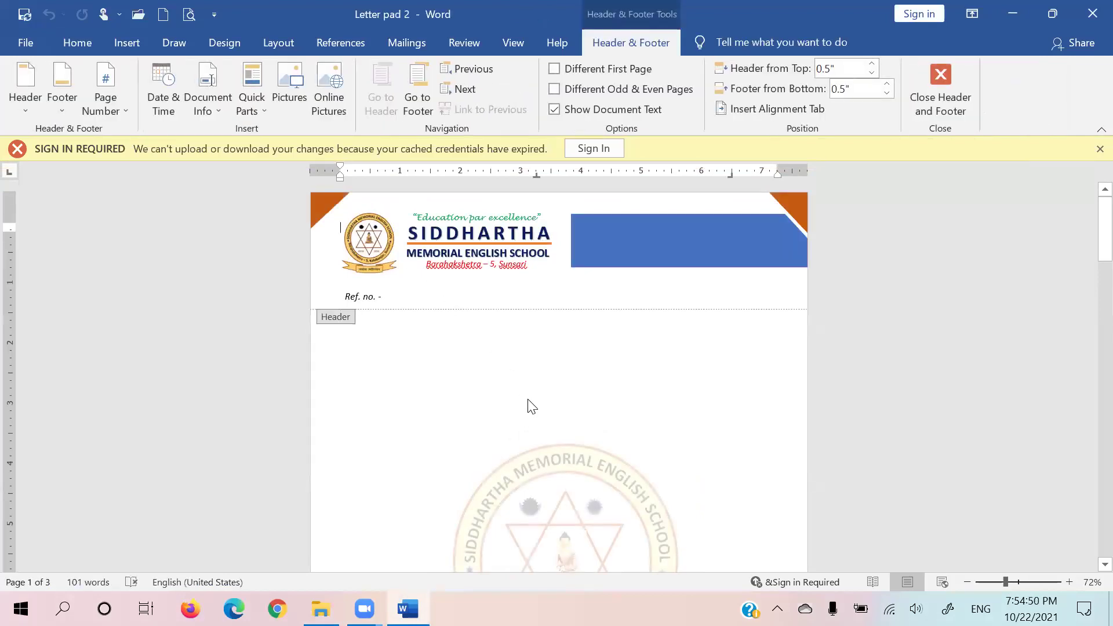
scroll(531, 402, "down", 4)
scroll(527, 399, "up", 2)
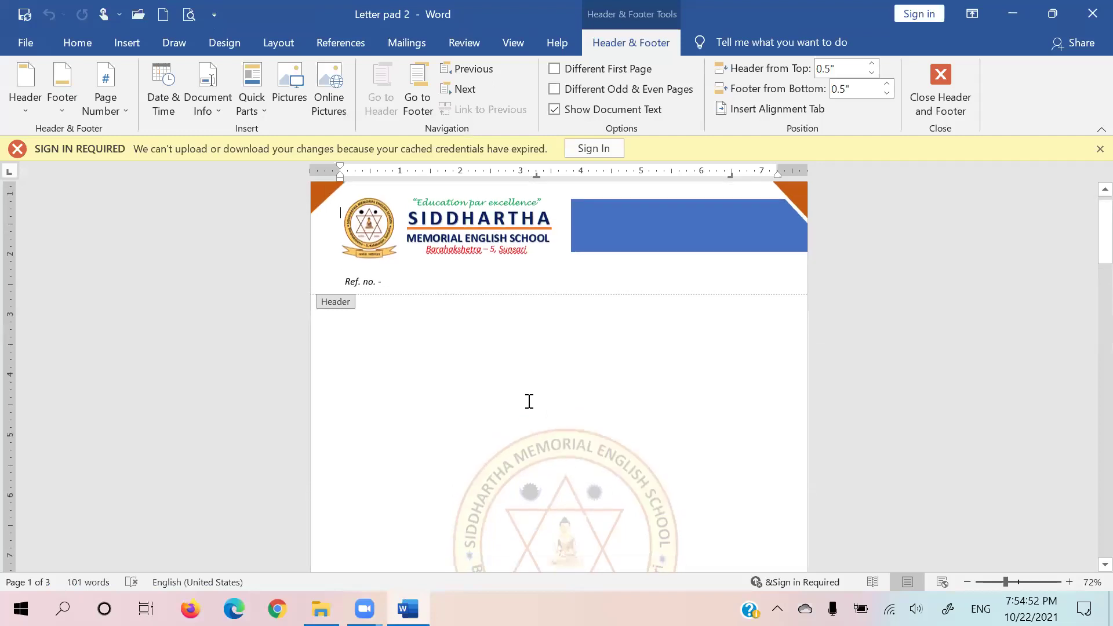
scroll(527, 400, "down", 5)
scroll(528, 400, "down", 6)
scroll(527, 402, "down", 2)
scroll(526, 404, "down", 4)
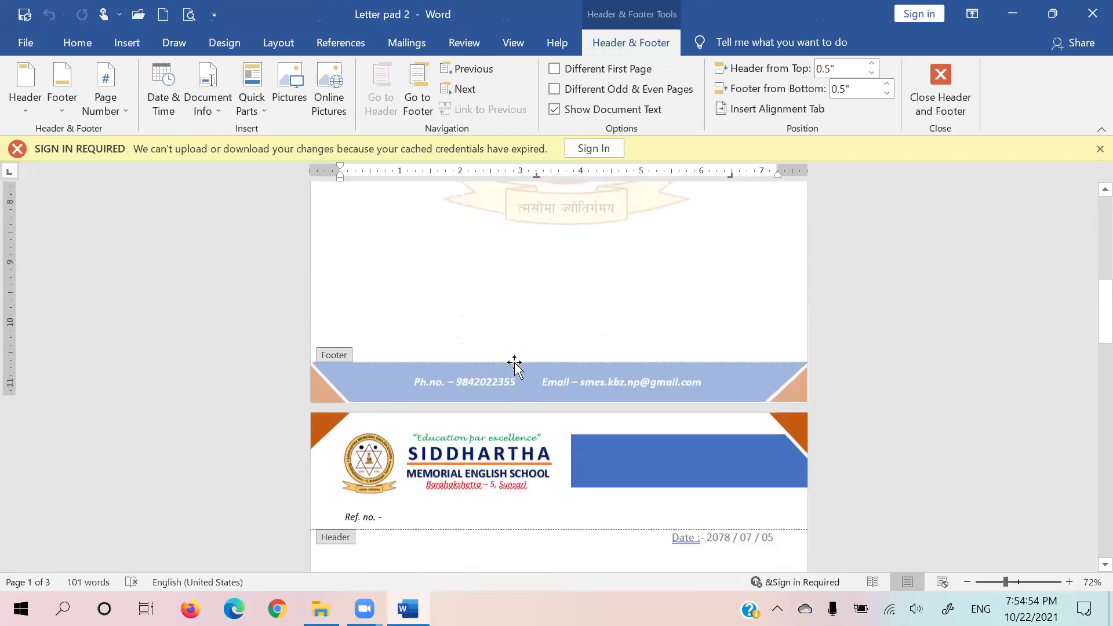
scroll(524, 400, "down", 1)
scroll(521, 394, "down", 3)
scroll(515, 383, "down", 2)
scroll(514, 383, "down", 2)
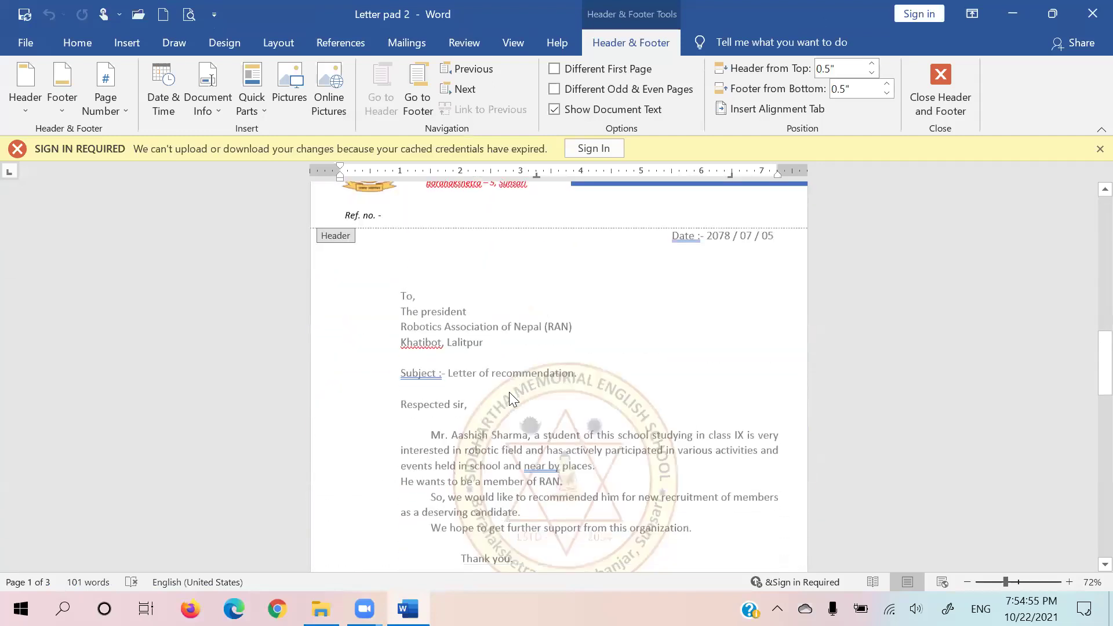
scroll(507, 396, "down", 4)
scroll(506, 396, "down", 3)
scroll(507, 396, "down", 3)
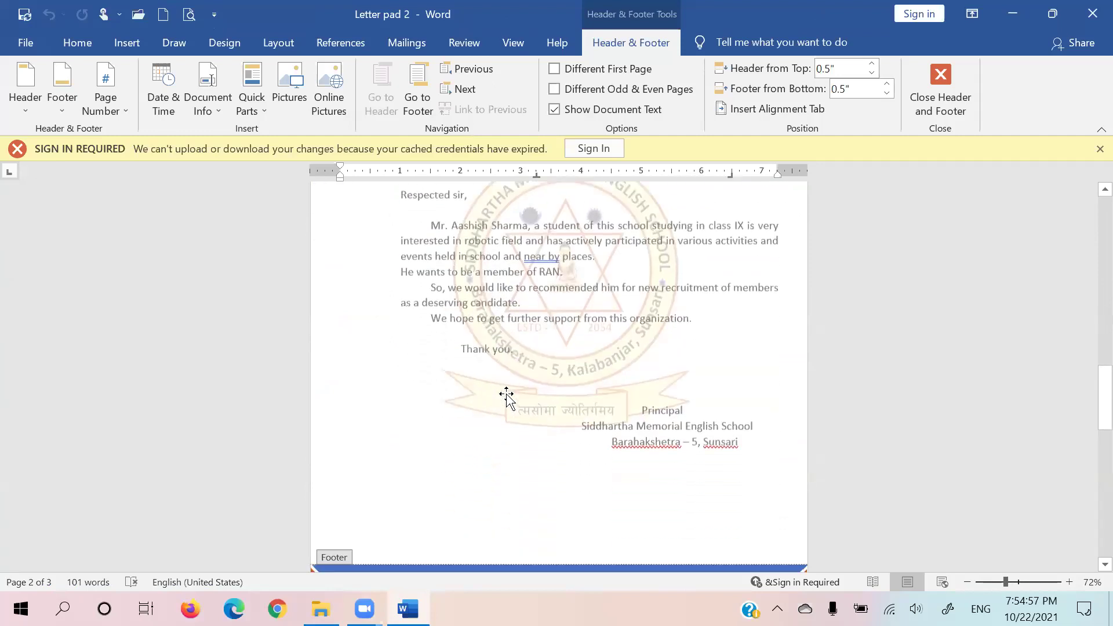
scroll(506, 397, "down", 4)
scroll(507, 396, "down", 1)
scroll(506, 396, "down", 3)
scroll(506, 396, "down", 6)
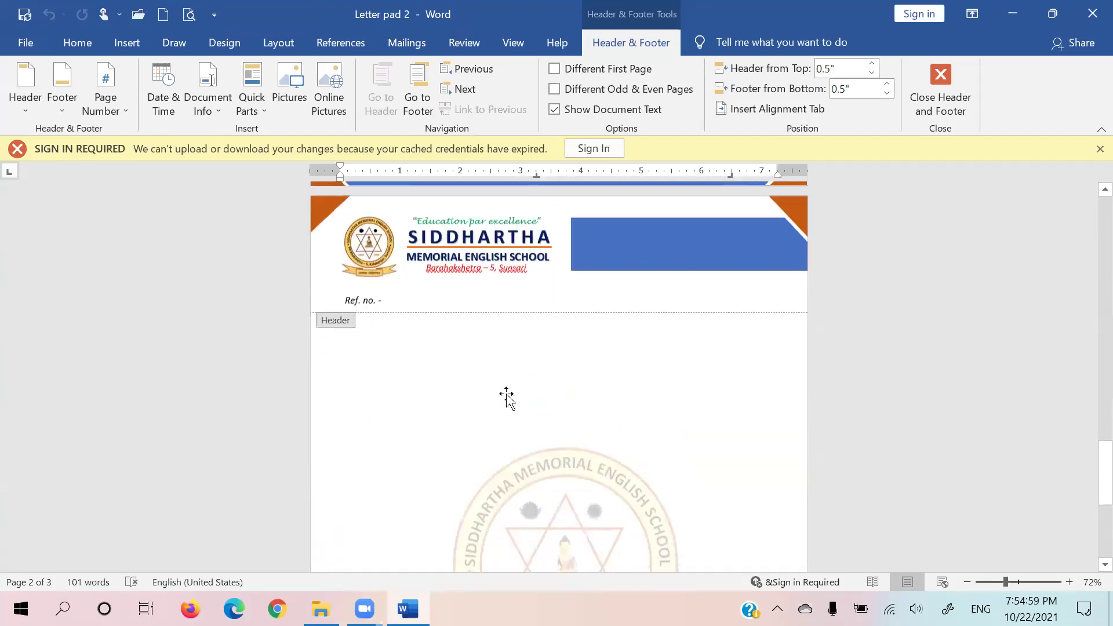
scroll(508, 399, "down", 3)
scroll(509, 401, "down", 1)
scroll(509, 401, "down", 4)
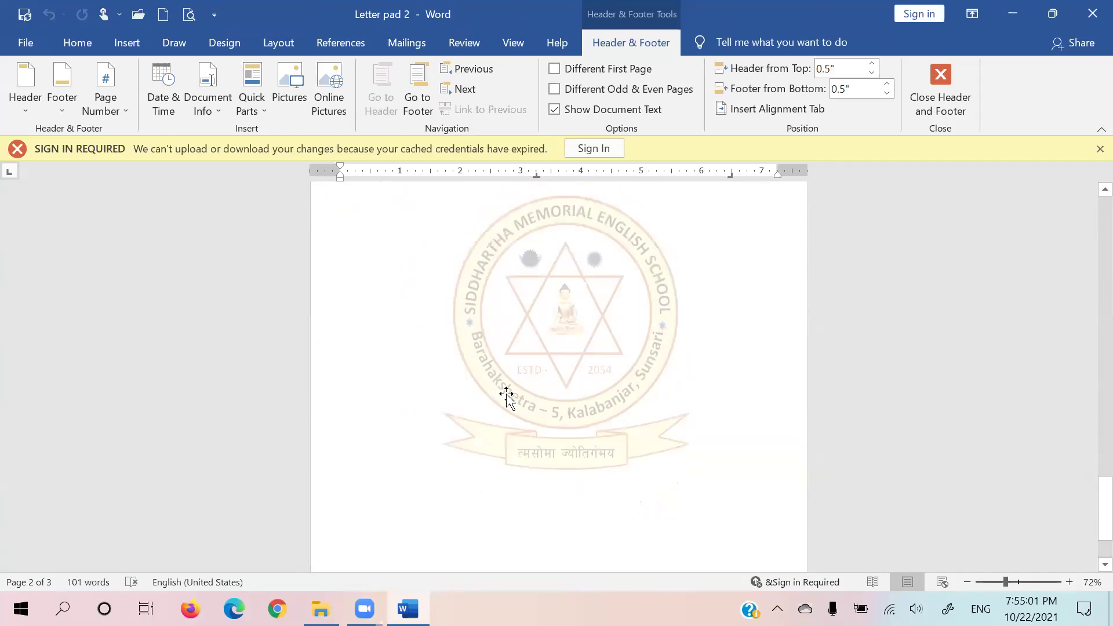
Step: Return to the top of the letterhead, then open the Certificate document from HW
scroll(507, 398, "up", 13)
scroll(551, 383, "up", 8)
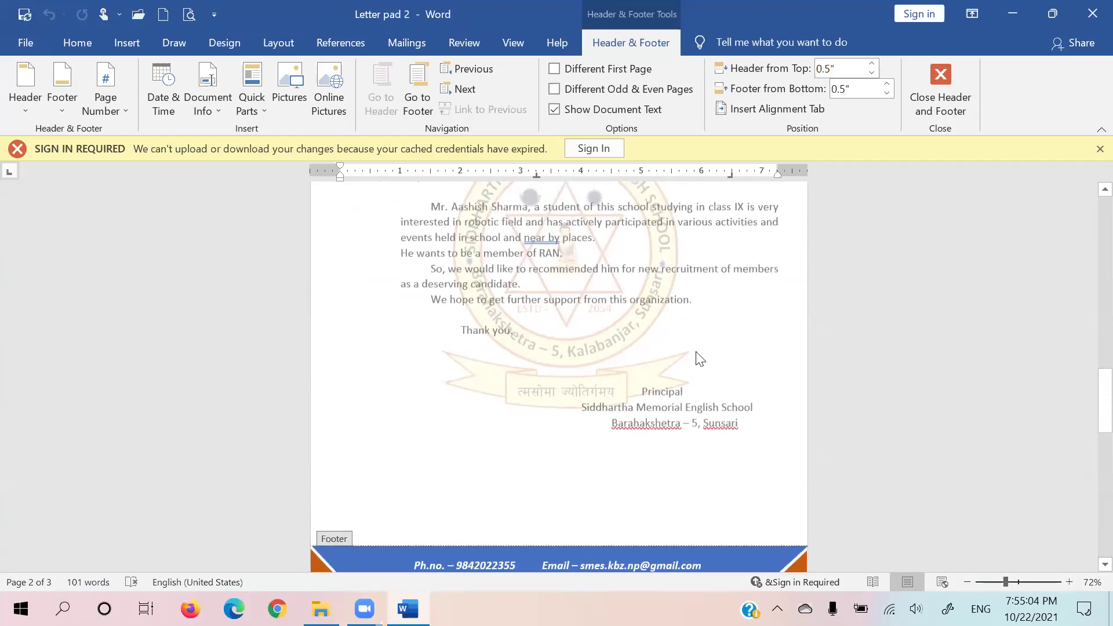
scroll(696, 350, "up", 2)
scroll(976, 191, "up", 3)
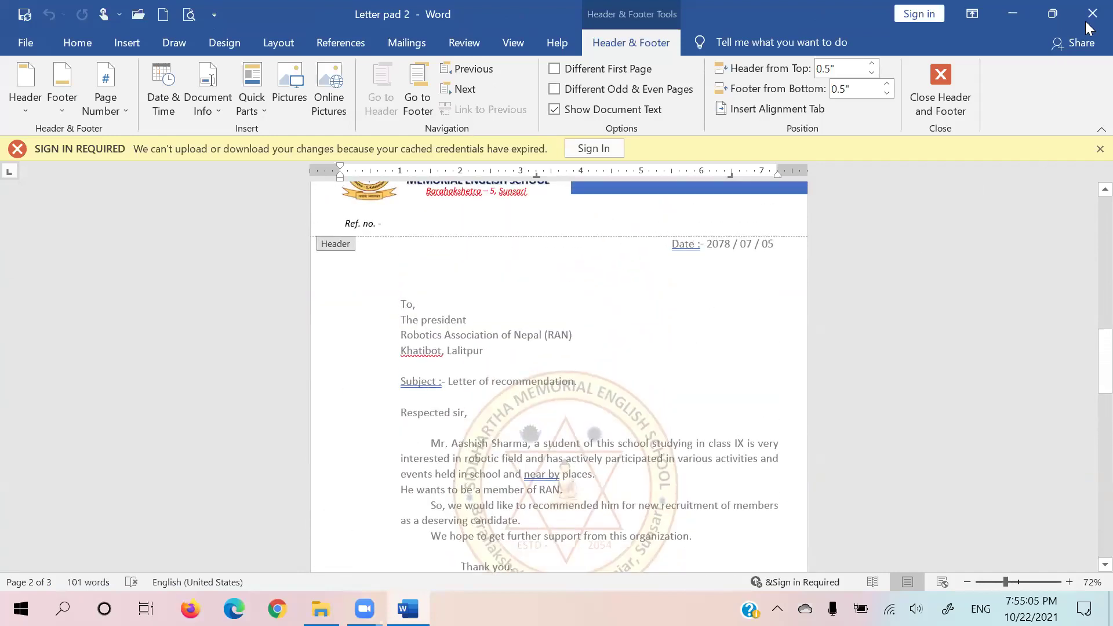
scroll(976, 192, "up", 1)
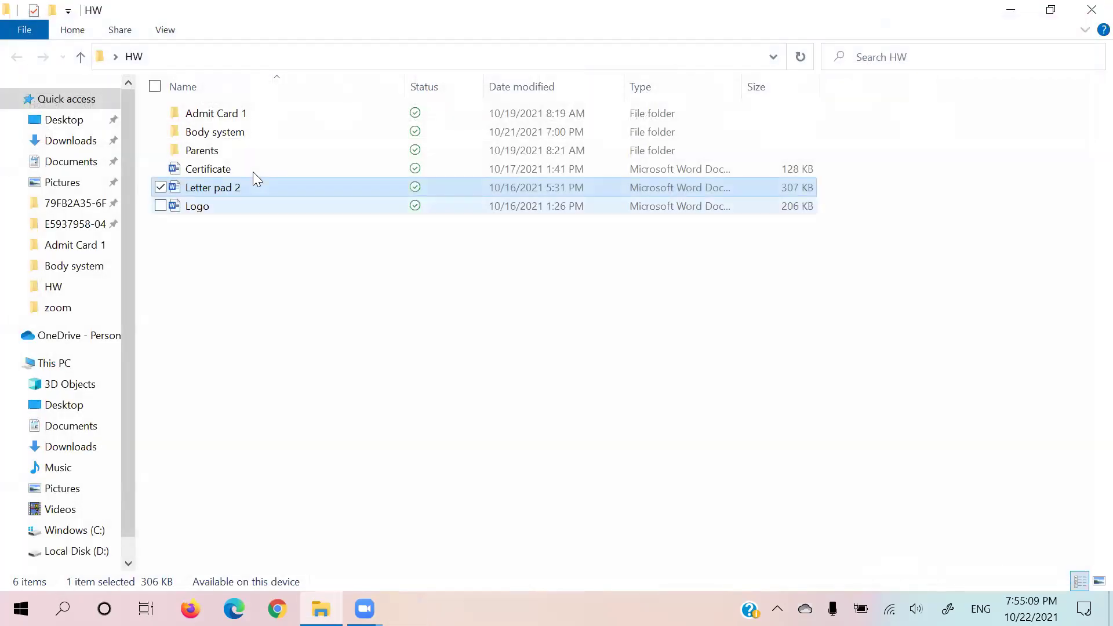
double_click(253, 172)
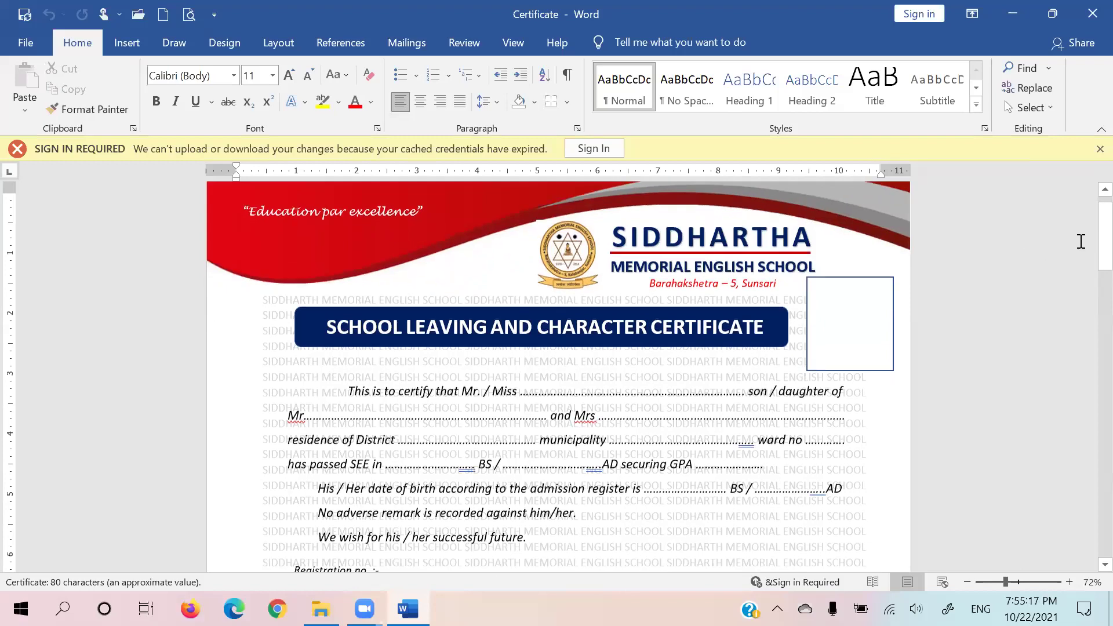
Step: Read through the school leaving and character certificate template, then close it
scroll(989, 284, "down", 1)
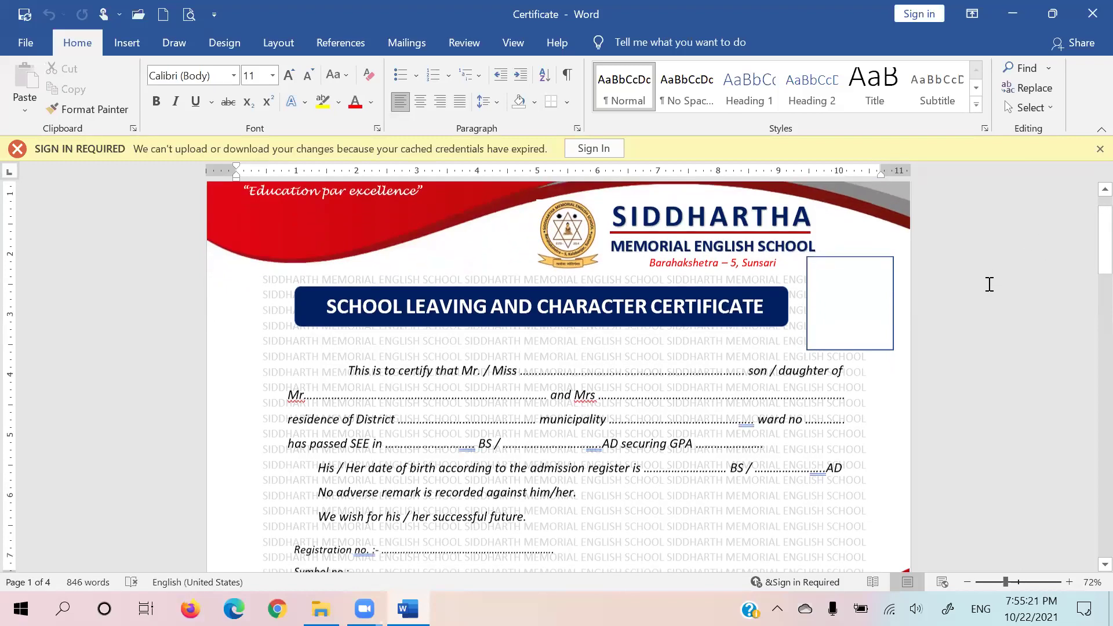
scroll(982, 293, "down", 2)
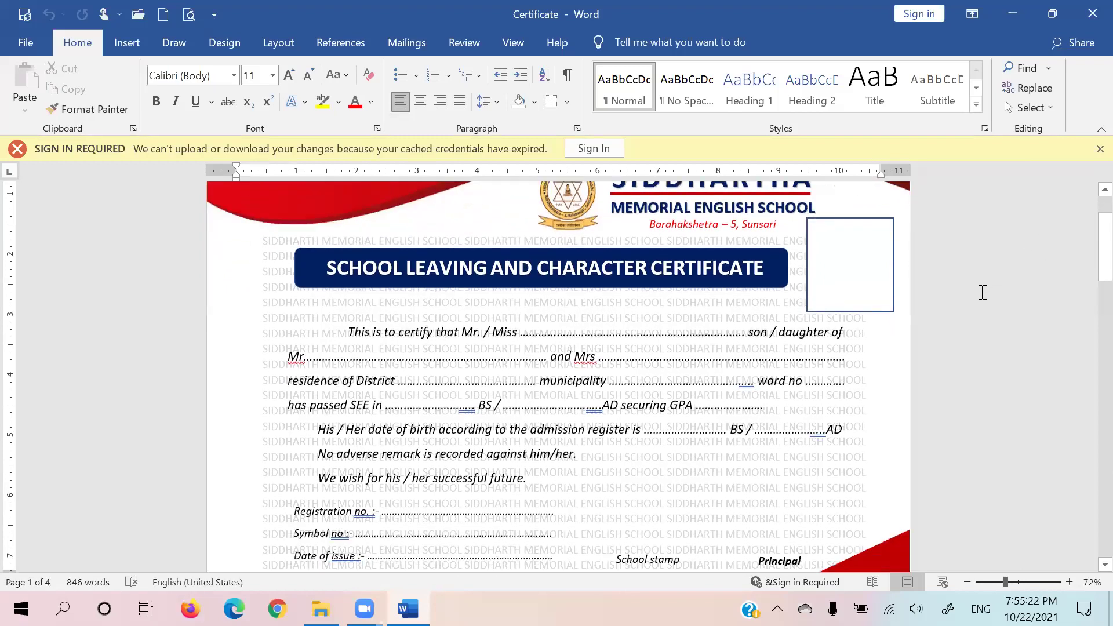
scroll(982, 292, "down", 3)
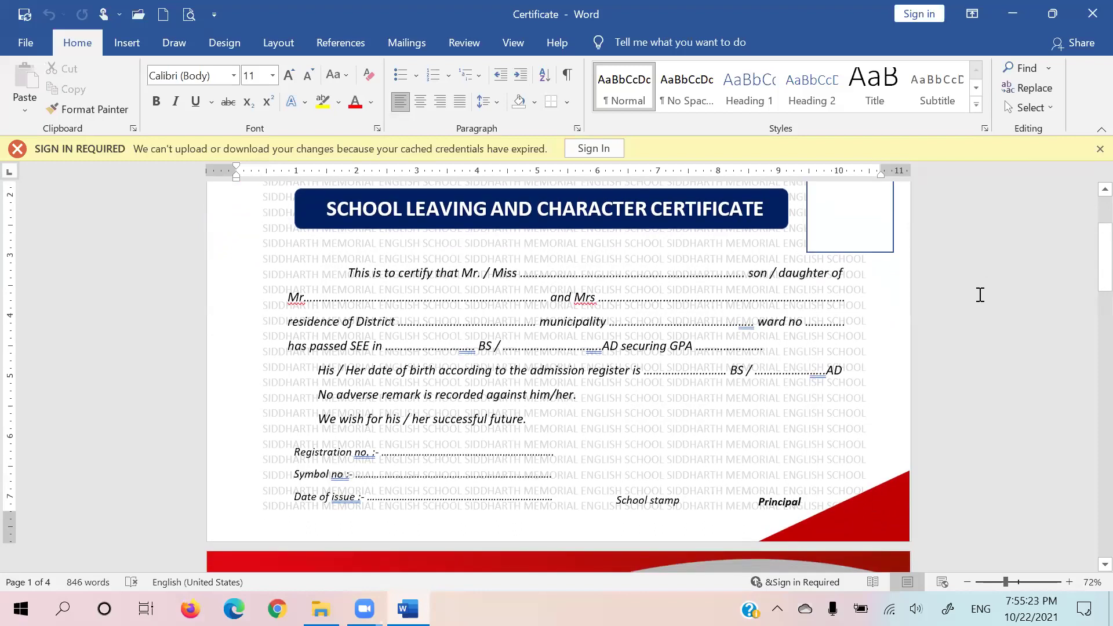
scroll(980, 295, "up", 1)
scroll(979, 294, "up", 2)
scroll(978, 295, "up", 2)
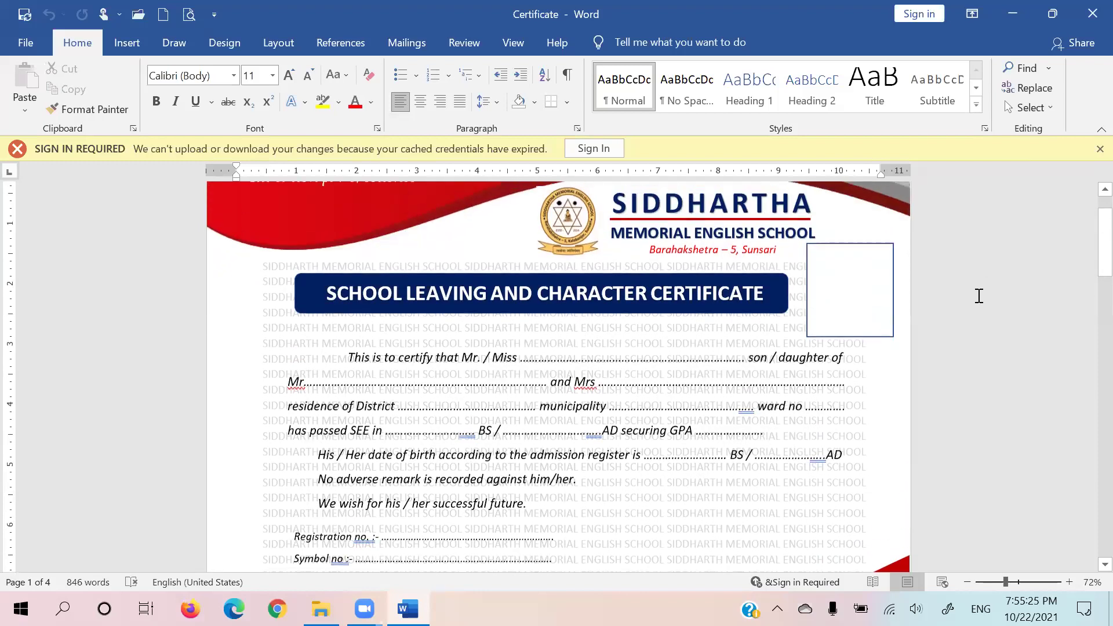
scroll(978, 295, "up", 1)
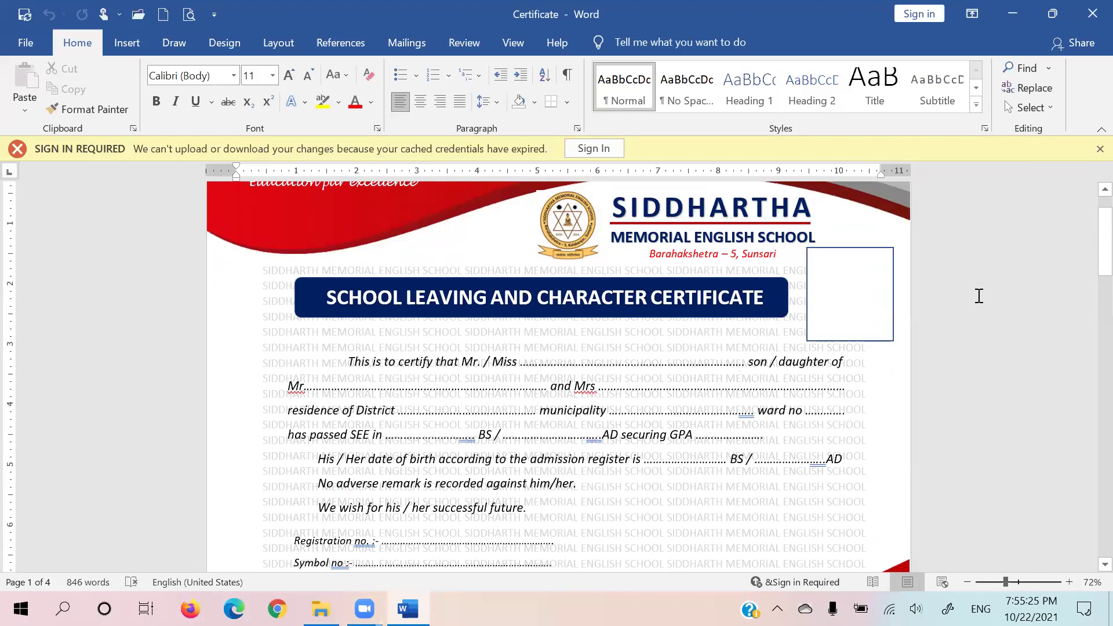
scroll(978, 297, "down", 2)
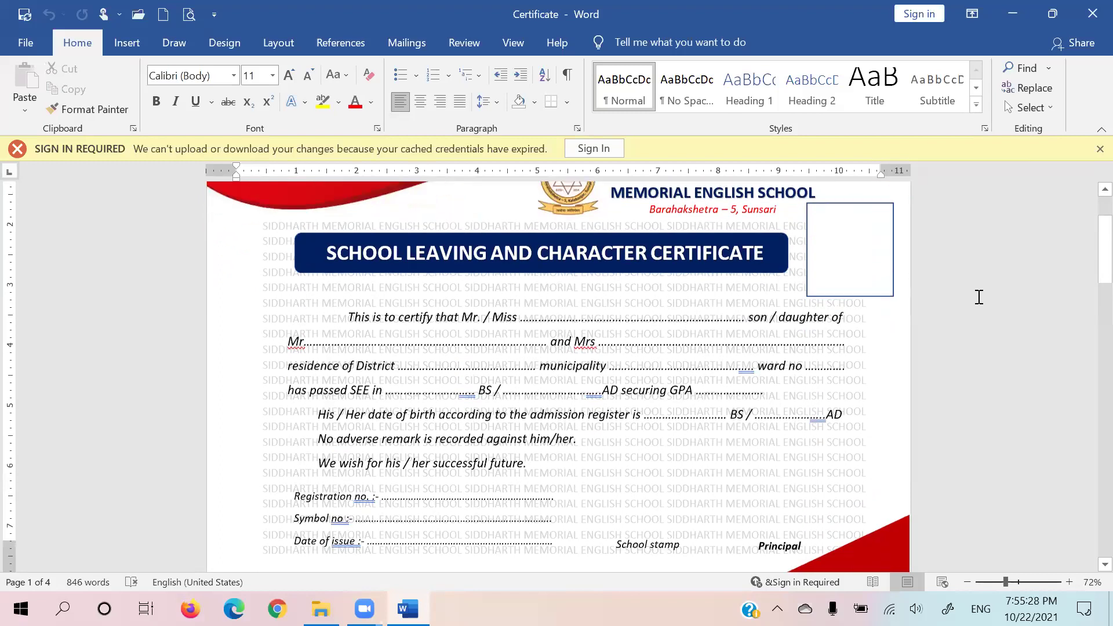
scroll(979, 297, "down", 2)
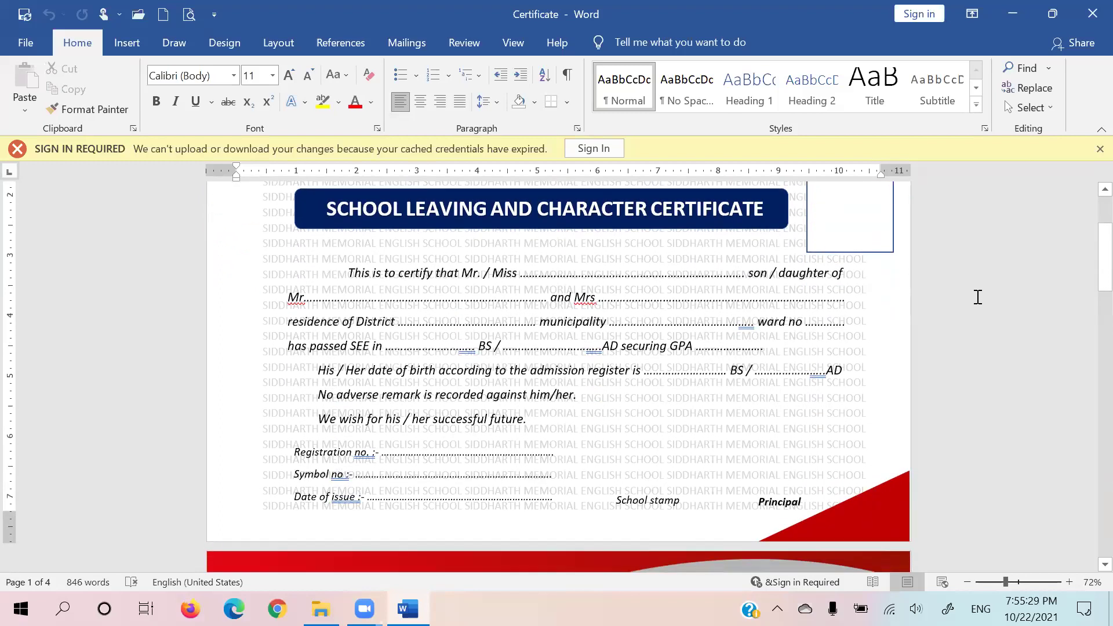
scroll(978, 297, "down", 2)
scroll(978, 297, "down", 1)
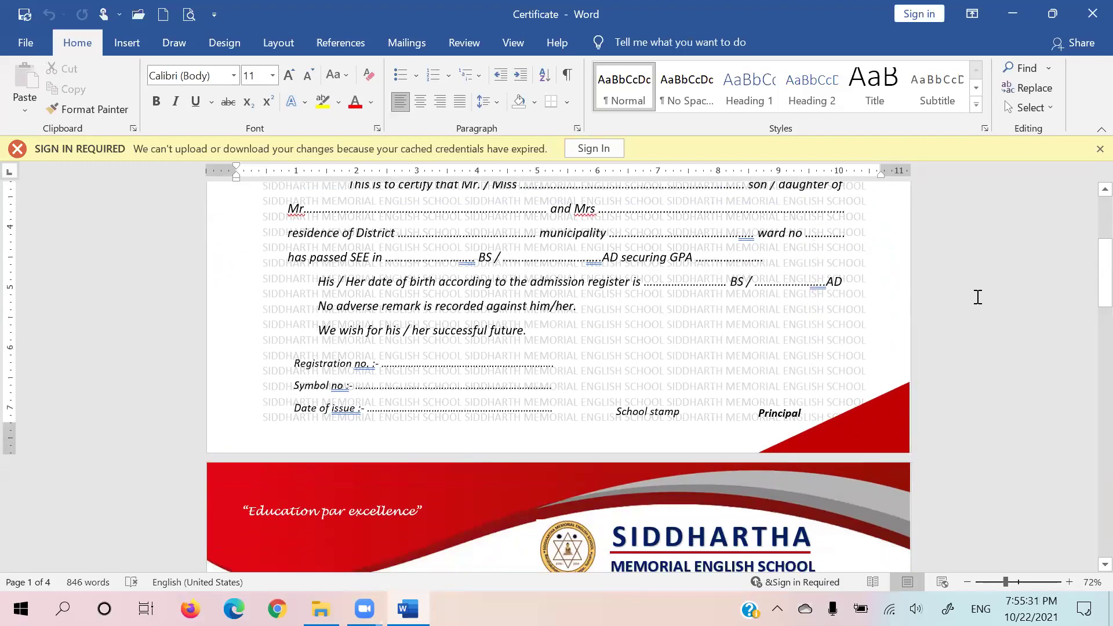
scroll(875, 255, "up", 3)
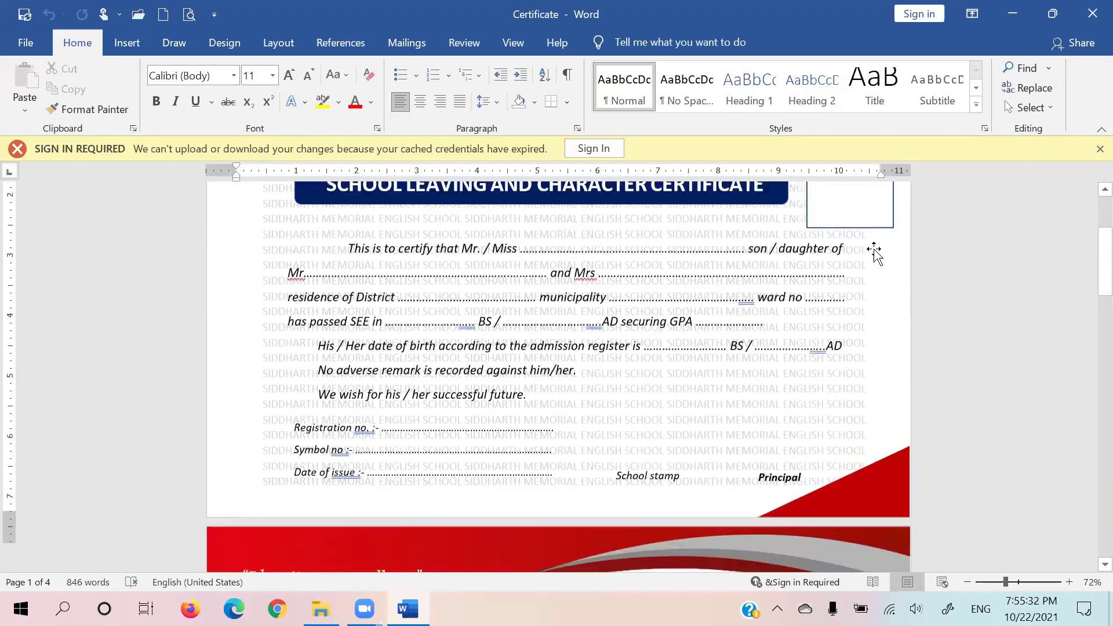
scroll(973, 323, "down", 1)
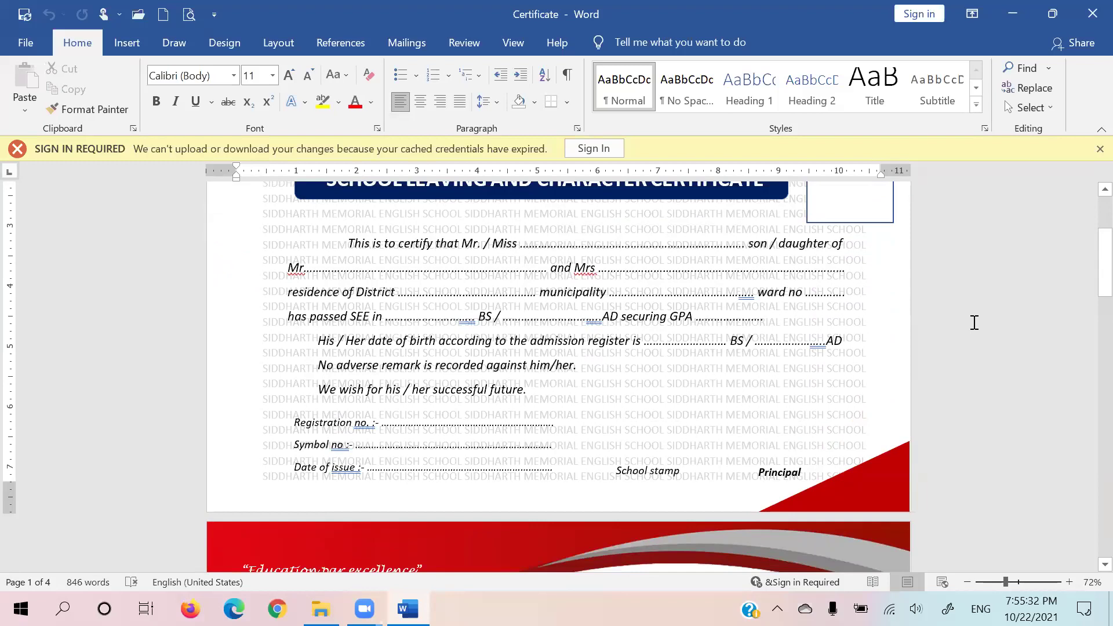
scroll(988, 284, "up", 3)
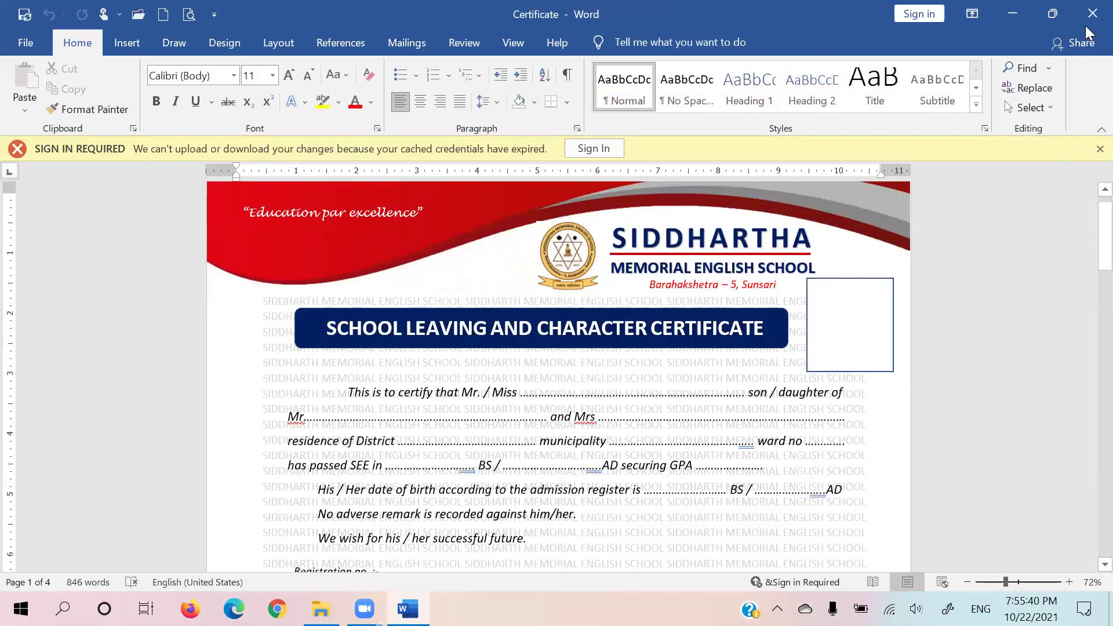
scroll(949, 309, "down", 1)
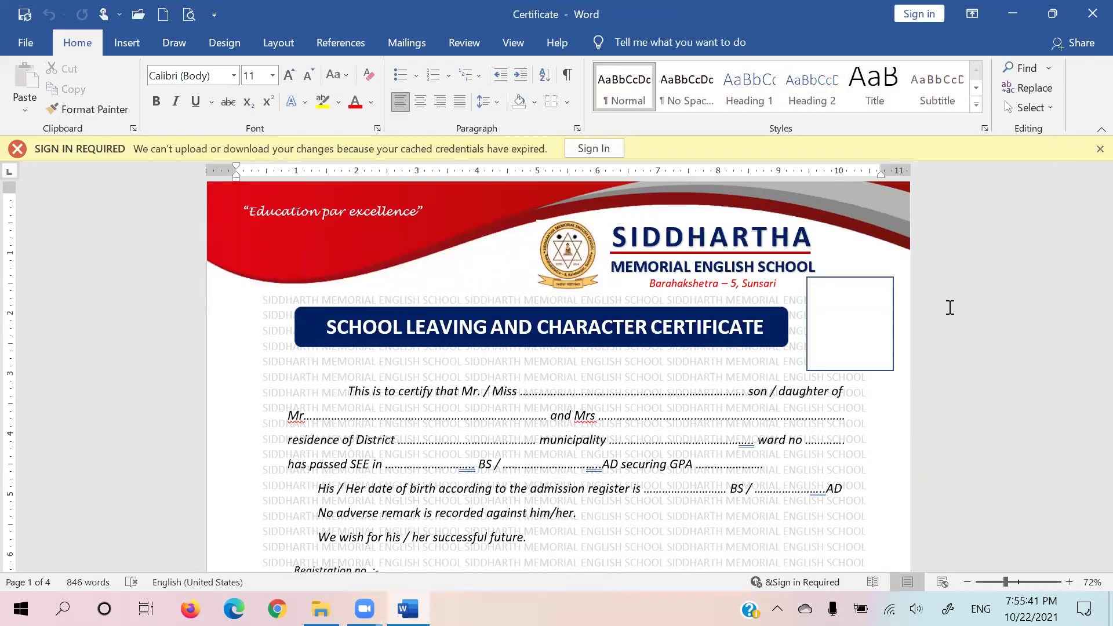
scroll(949, 307, "down", 1)
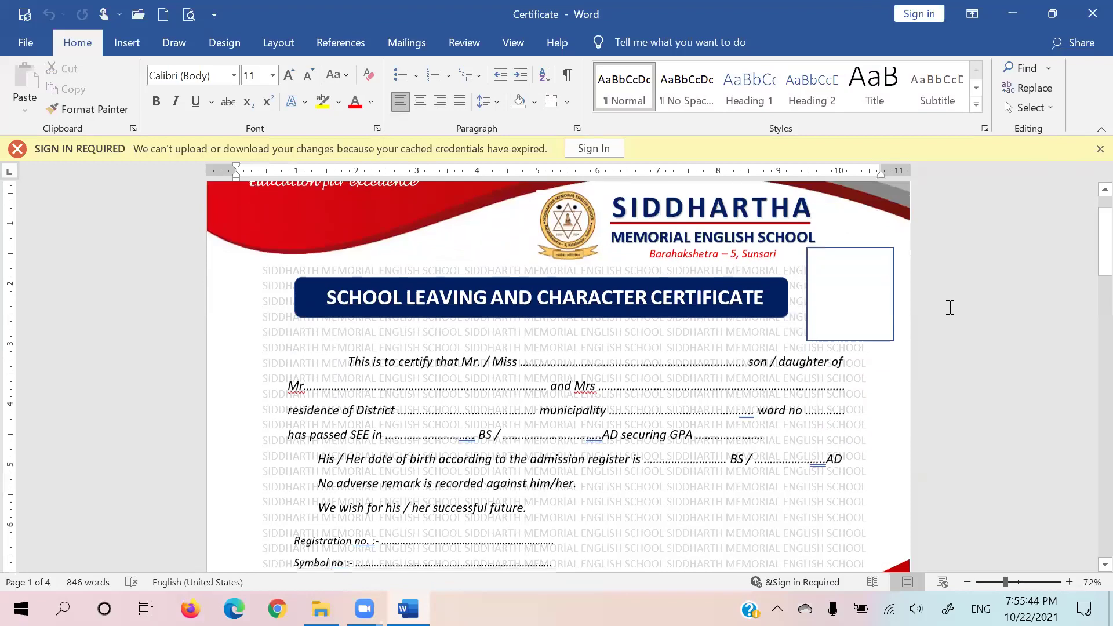
scroll(949, 307, "up", 1)
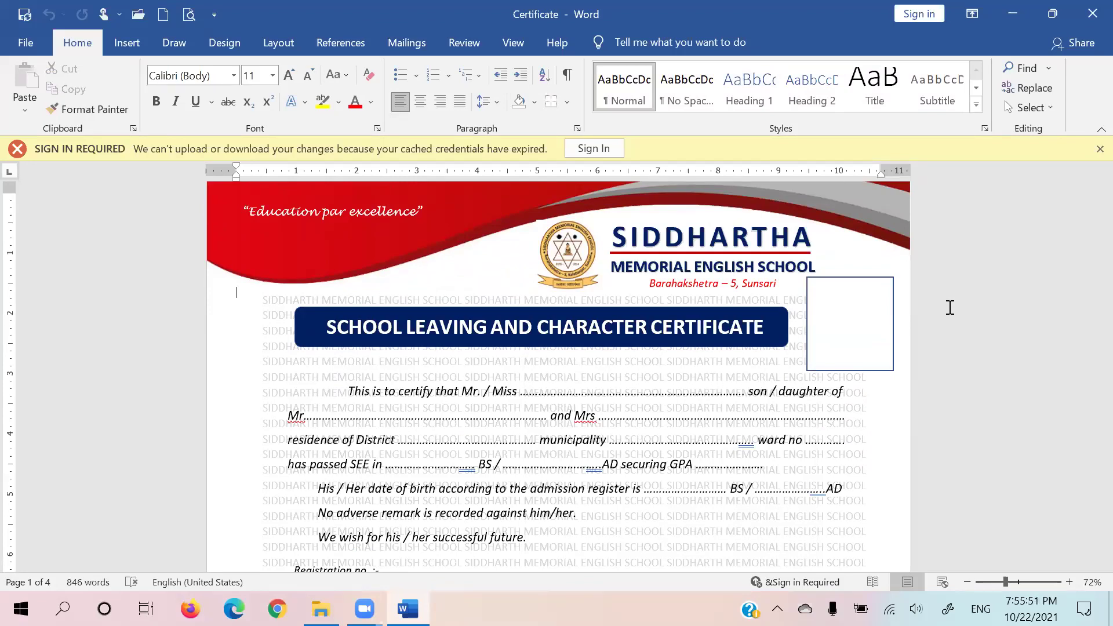
left_click(1090, 17)
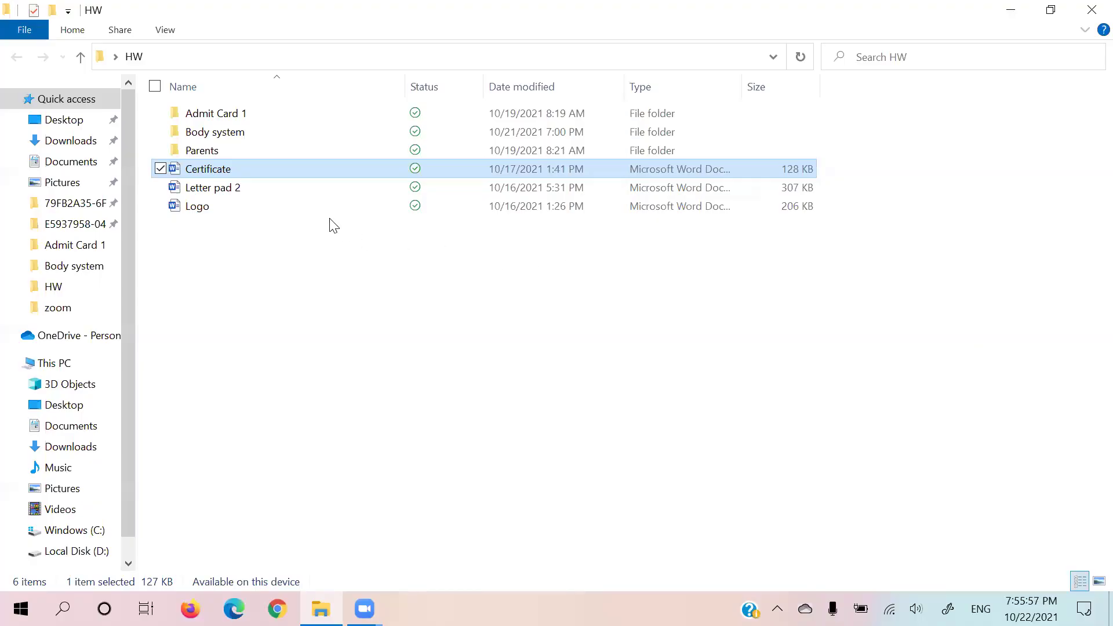
Step: Open the Body document inside the Body system folder in Word
double_click(275, 132)
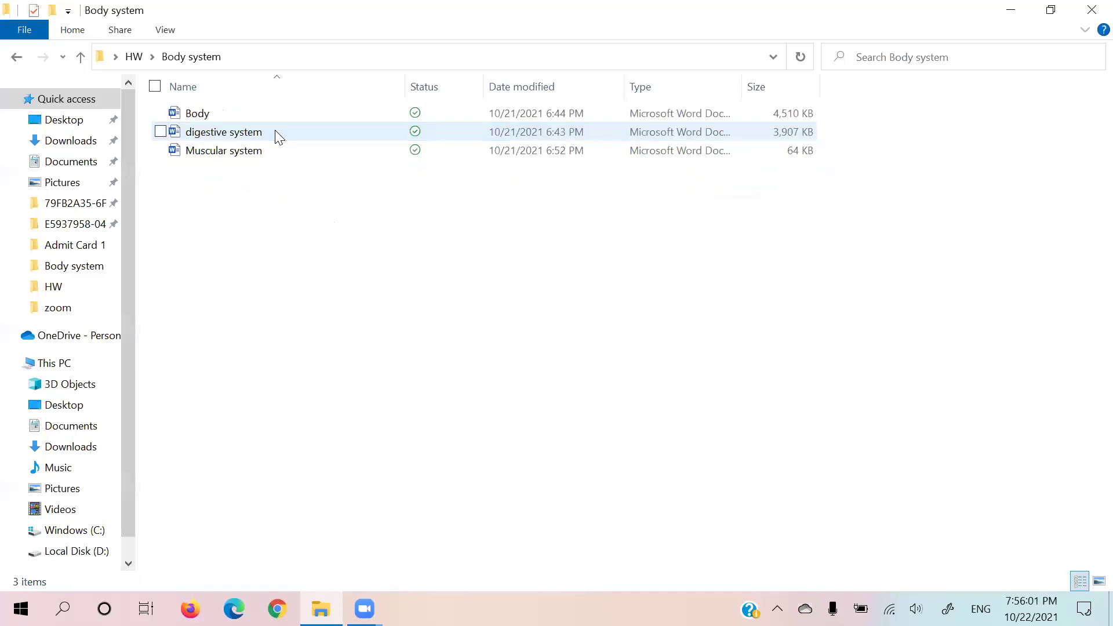
double_click(244, 119)
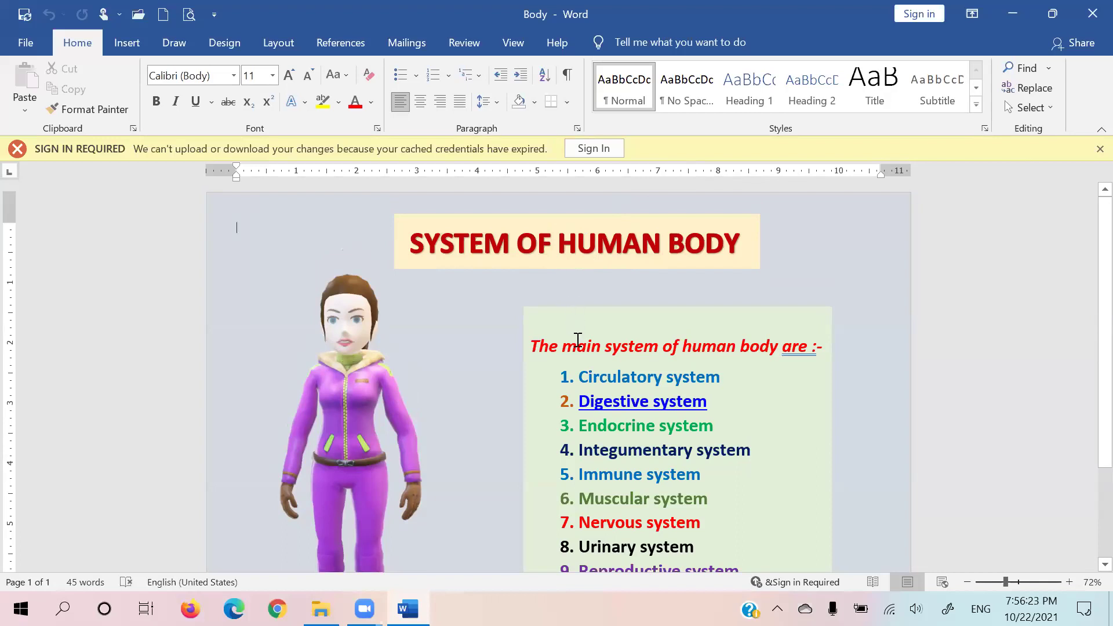
Step: Scroll to the end of the eleven body systems list and follow the Digestive system link
scroll(578, 340, "down", 1)
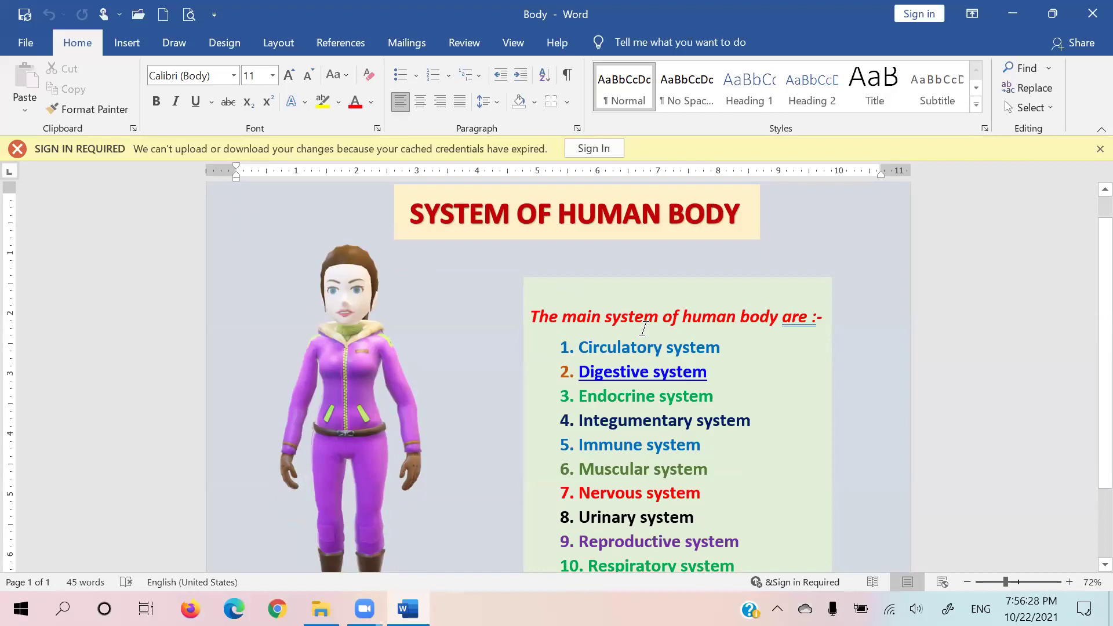
scroll(643, 347, "down", 2)
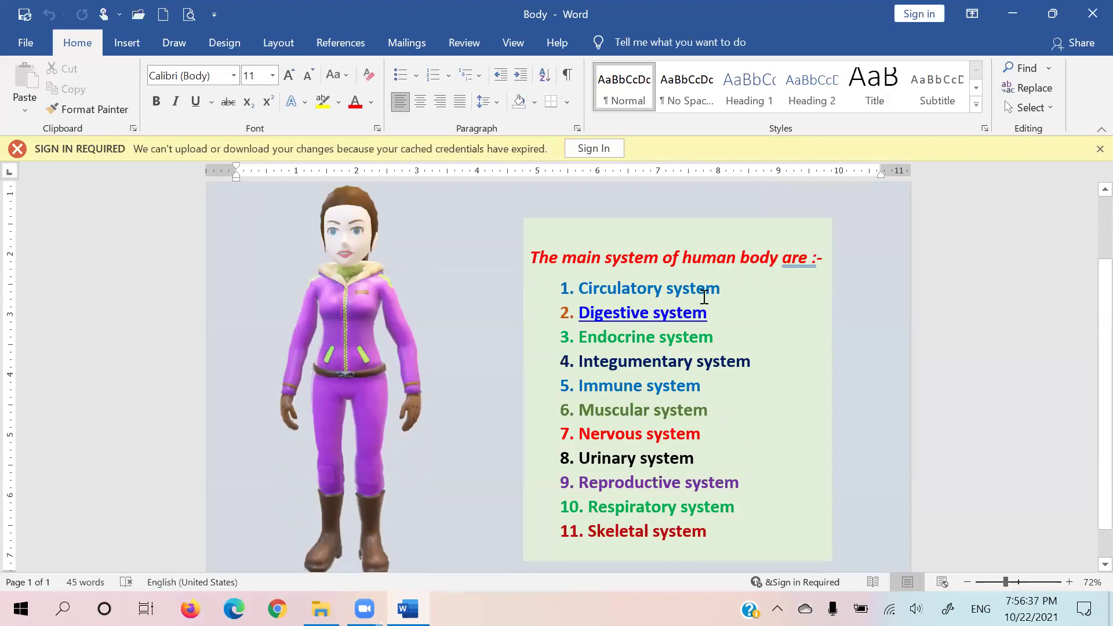
left_click(630, 318, "ctrl")
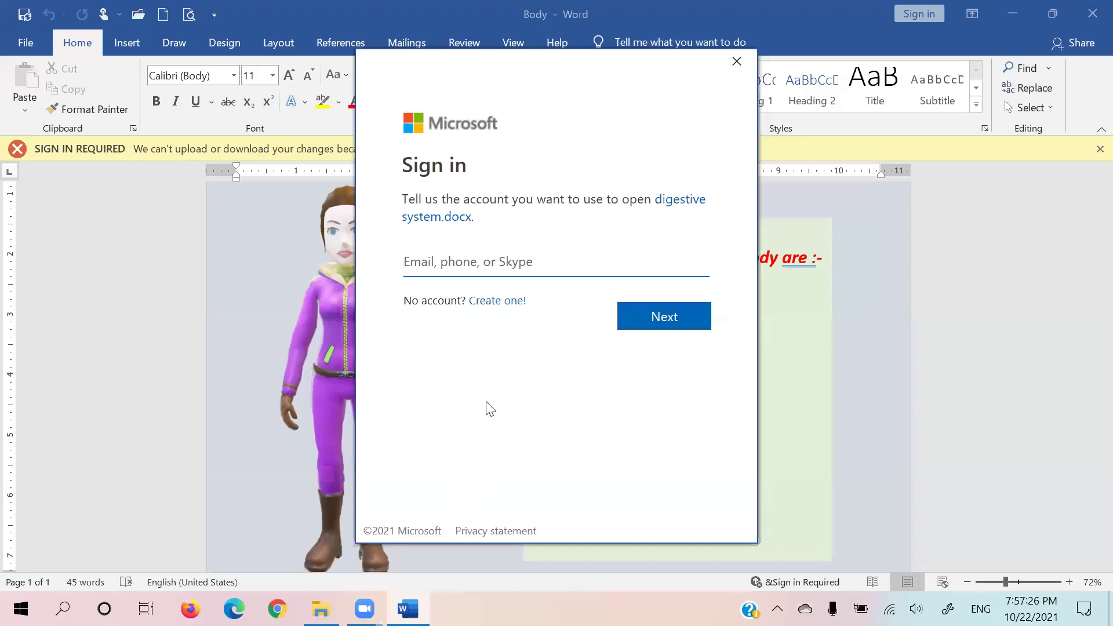
Step: Start creating a new Microsoft account, keeping outlook.com as the e-mail domain
left_click(503, 301)
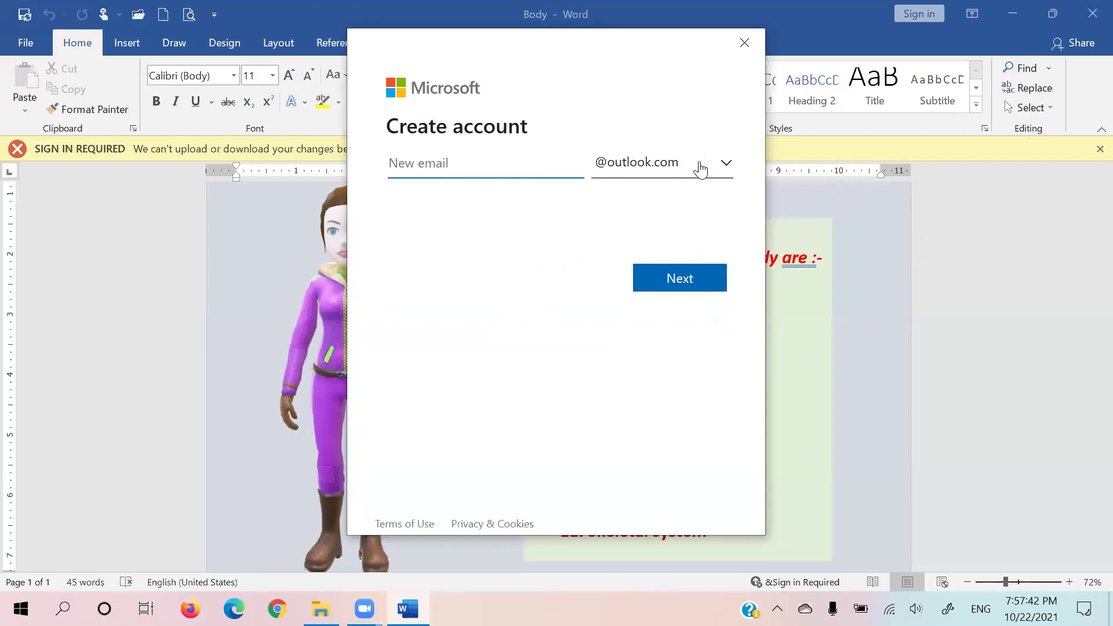
left_click(724, 167)
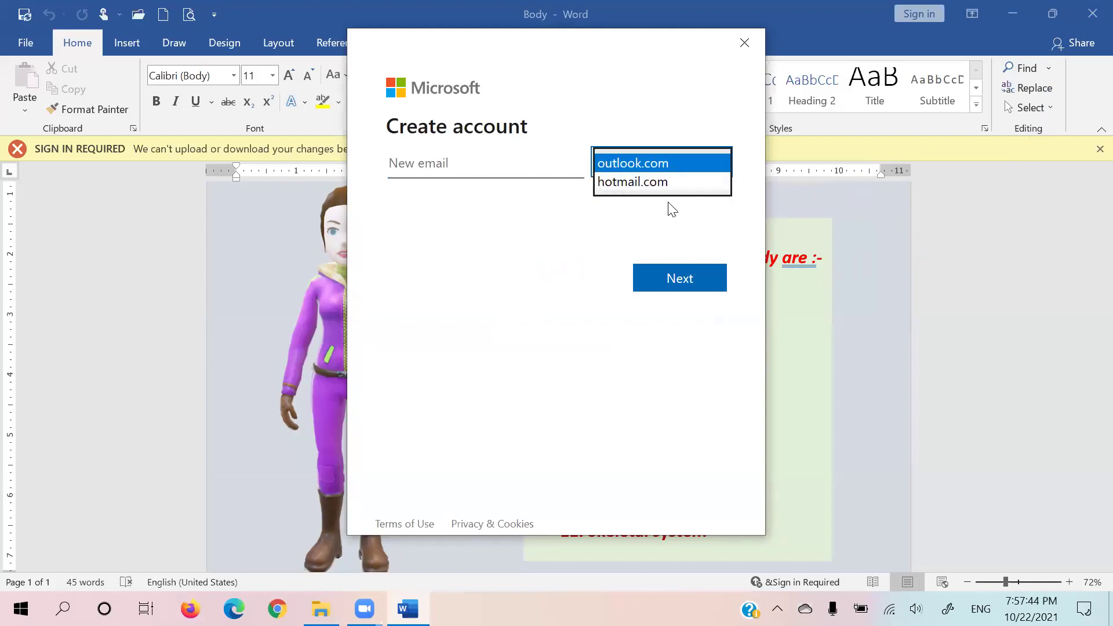
left_click(551, 228)
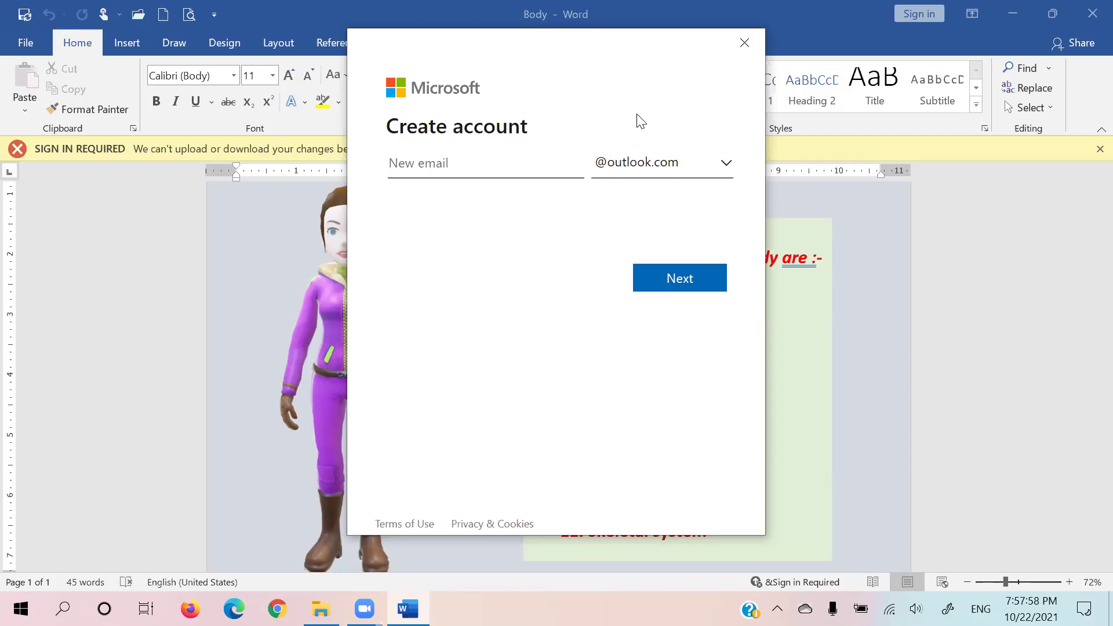
Step: Dismiss the account creation prompt and close the OneDrive browser page
left_click_drag(593, 88, 690, 312)
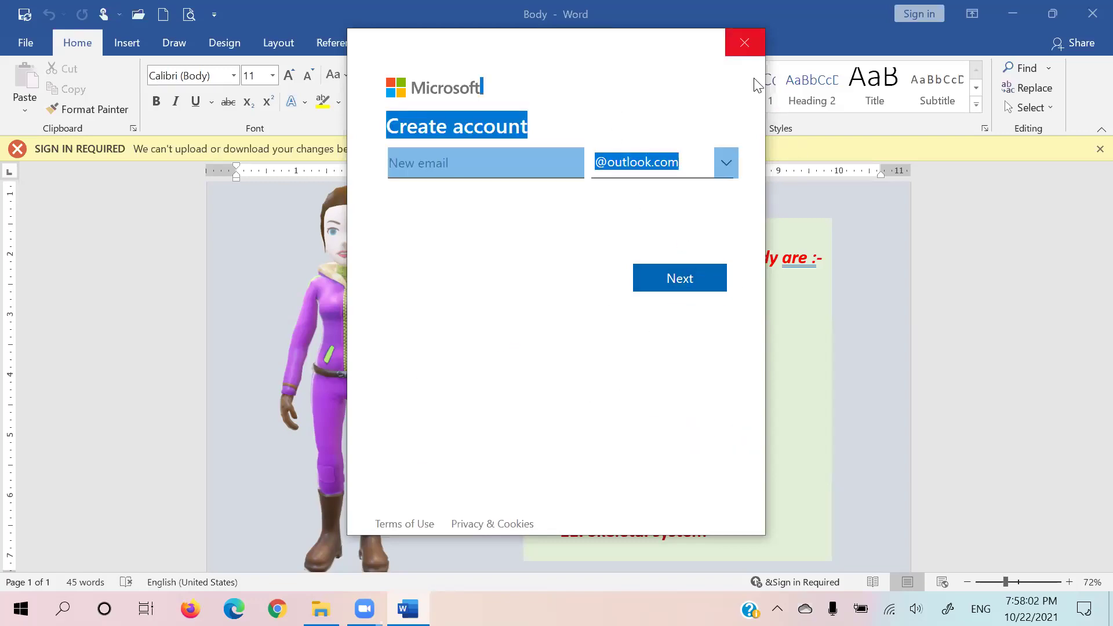
mouse_move(704, 86)
left_mouse_down()
mouse_move(583, 115)
mouse_move(731, 114)
left_mouse_up()
left_click(746, 43)
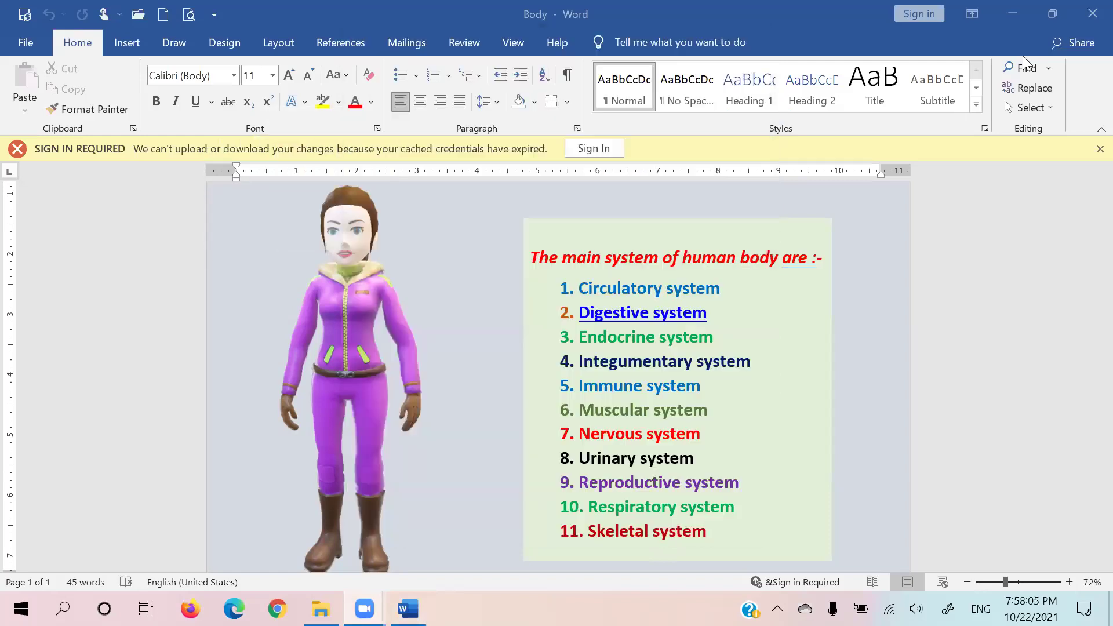
left_click(1078, 12)
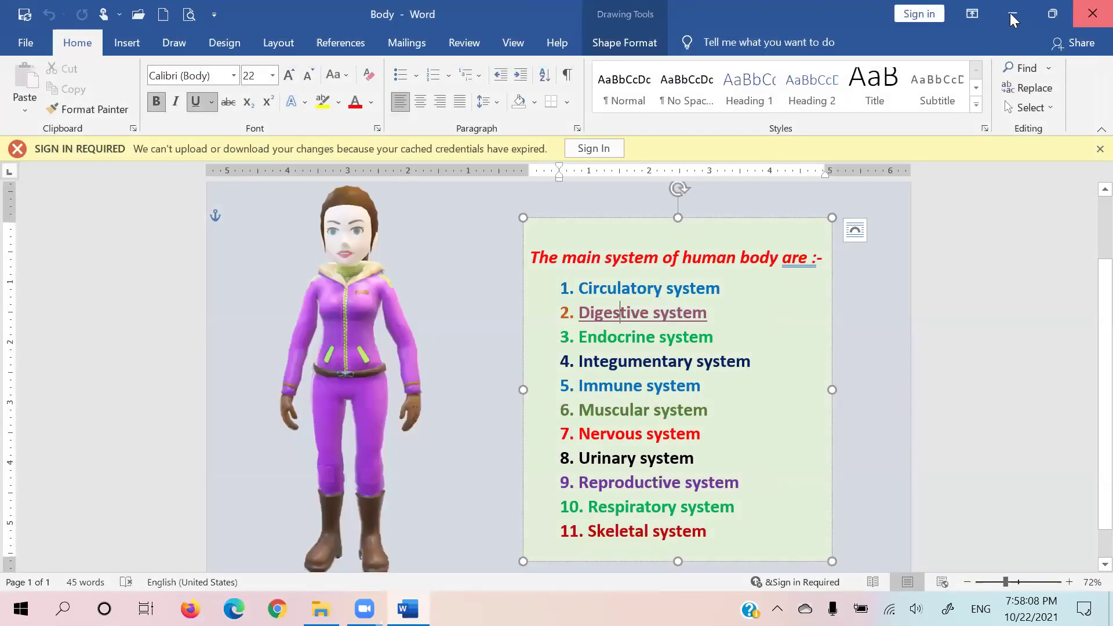
Step: Close the Body document and open Parents letter from HW's Parents folder
left_click(1093, 12)
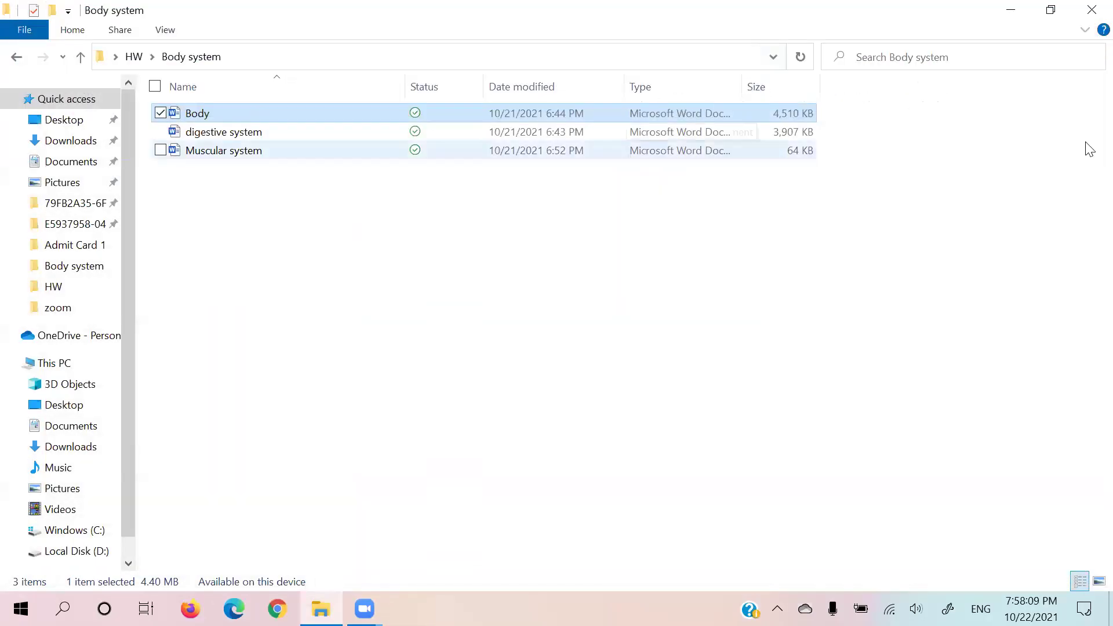
left_click(1090, 12)
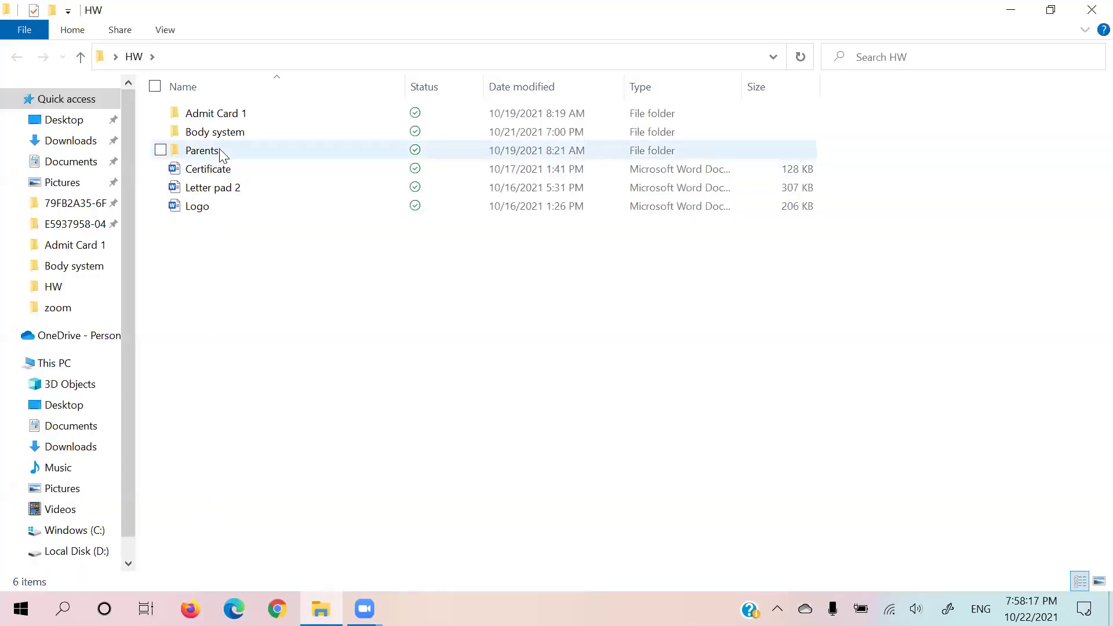
double_click(220, 152)
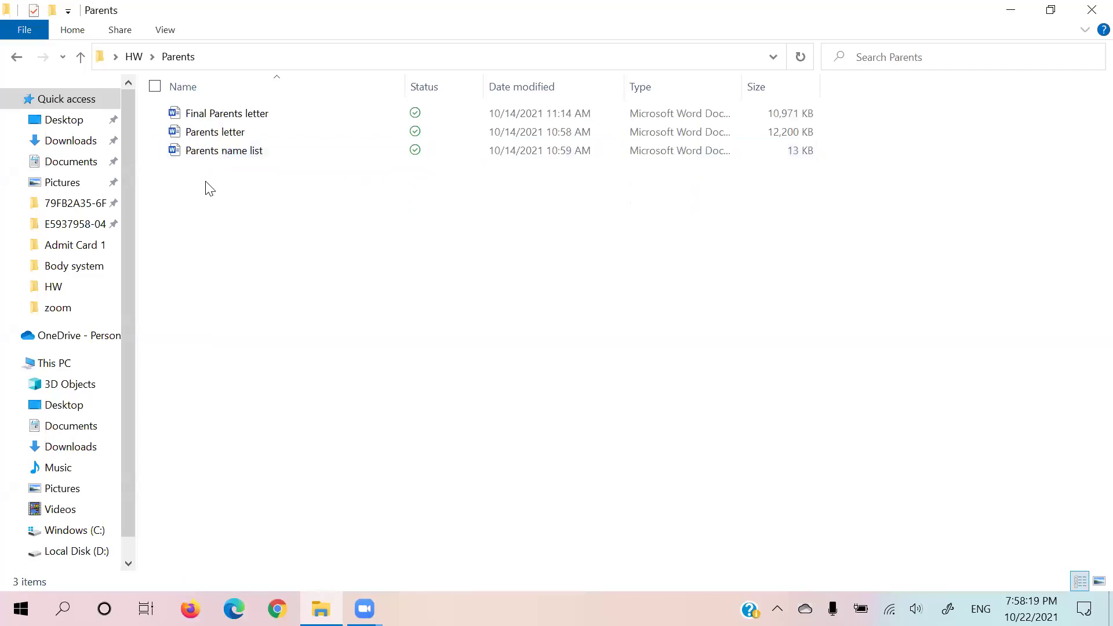
double_click(217, 133)
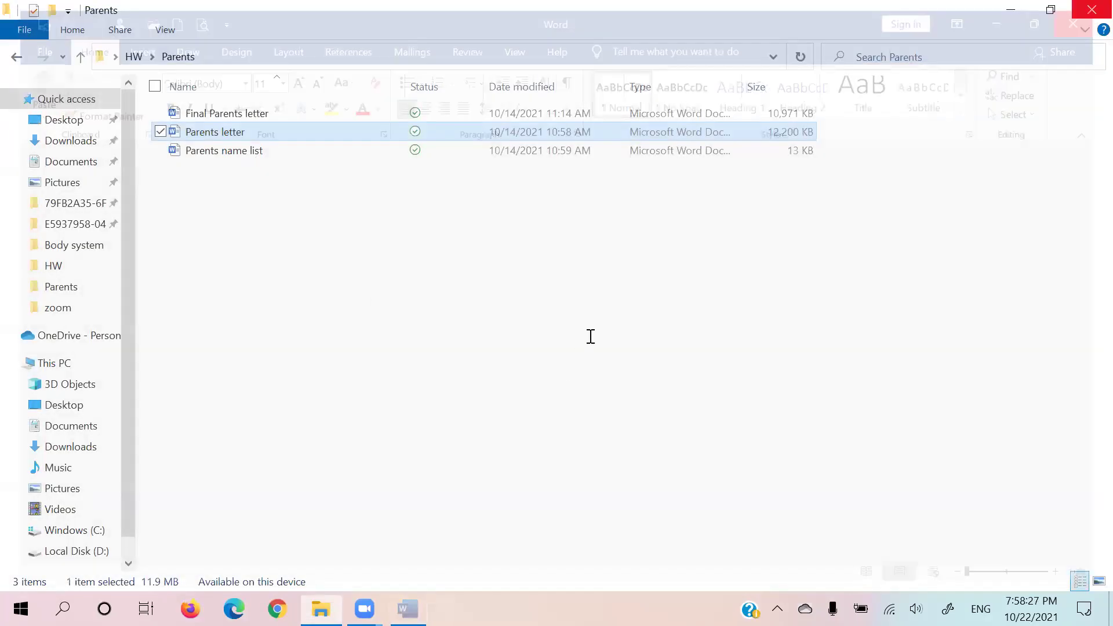
Step: Open the Parents name list in Word and close it again
key("Down")
key("Return")
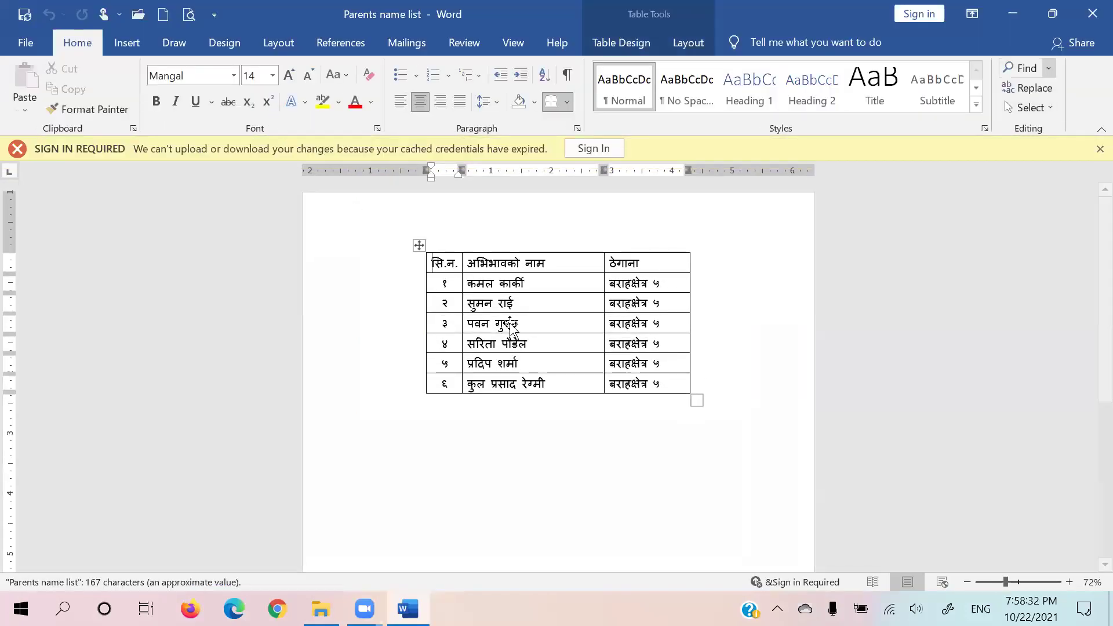
key("ctrl+w")
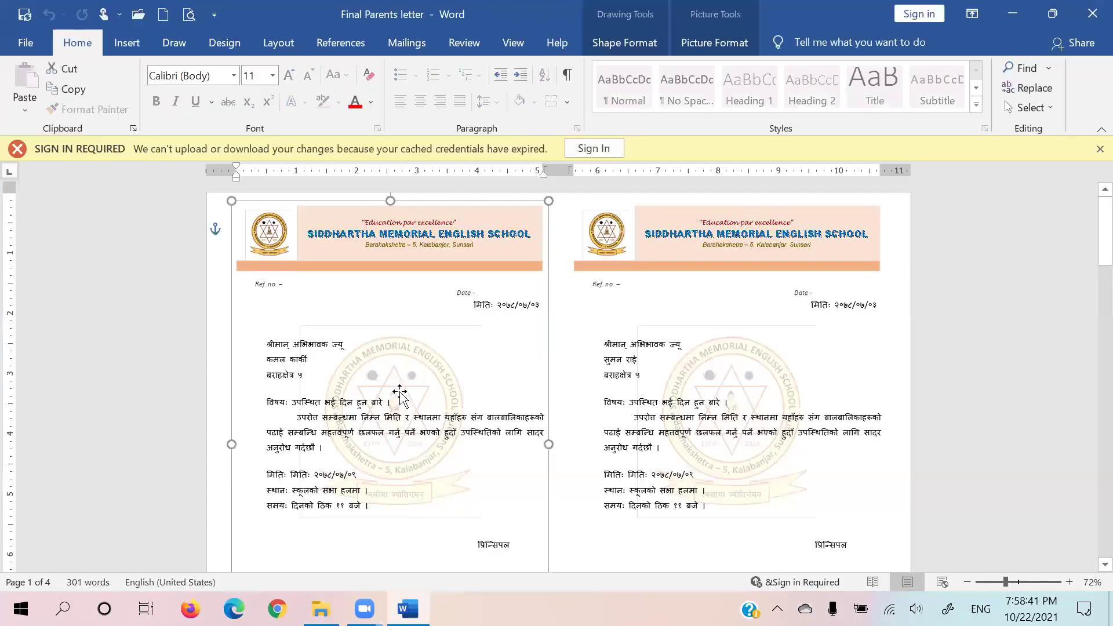
Step: Scroll through the four merged Final Parents letter pages, then close the document
scroll(409, 396, "down", 1)
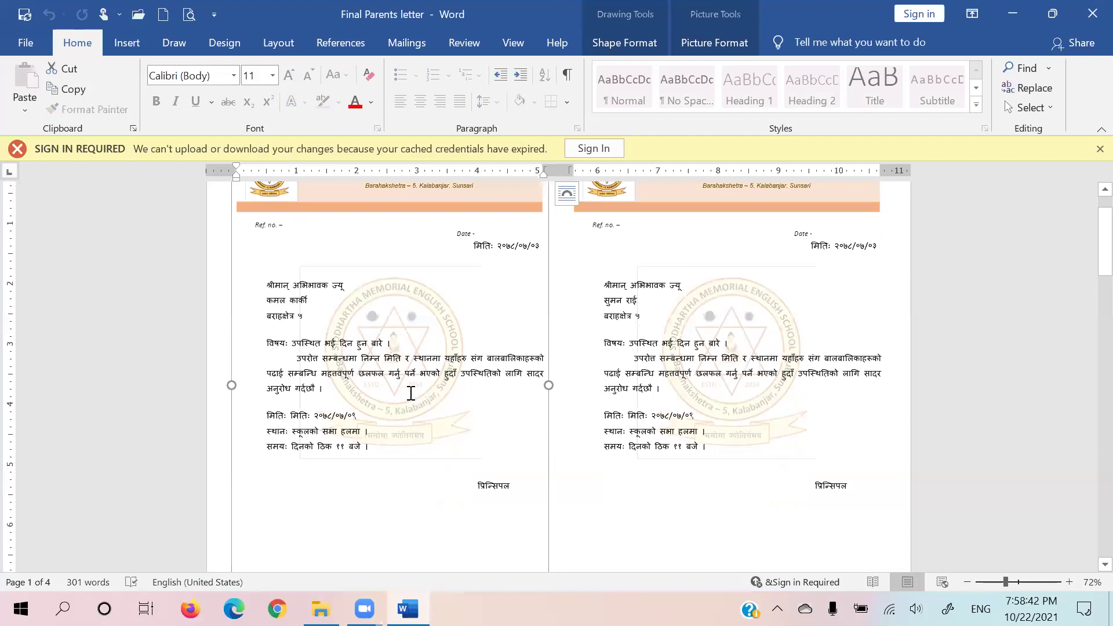
scroll(409, 396, "down", 8)
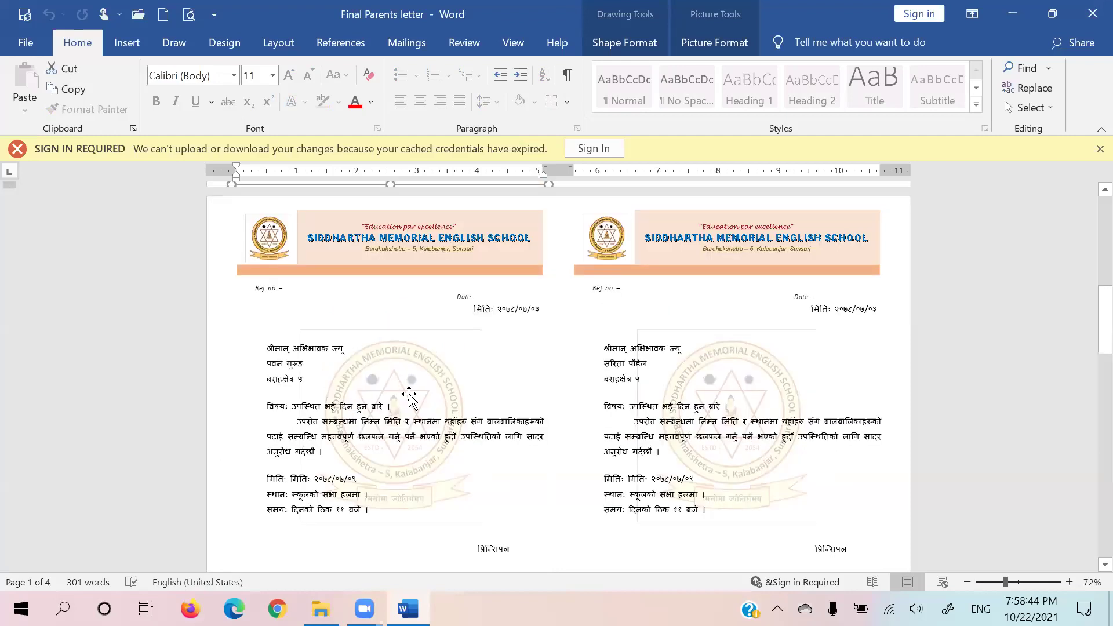
scroll(409, 396, "down", 3)
scroll(410, 395, "down", 4)
scroll(409, 396, "down", 3)
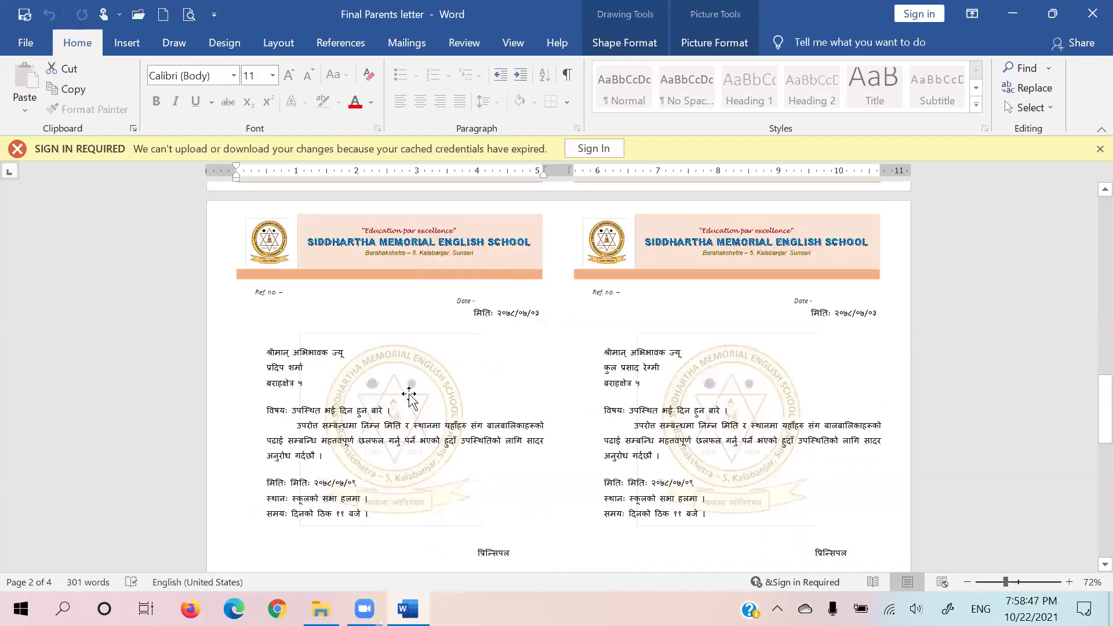
scroll(410, 396, "down", 1)
scroll(410, 394, "down", 3)
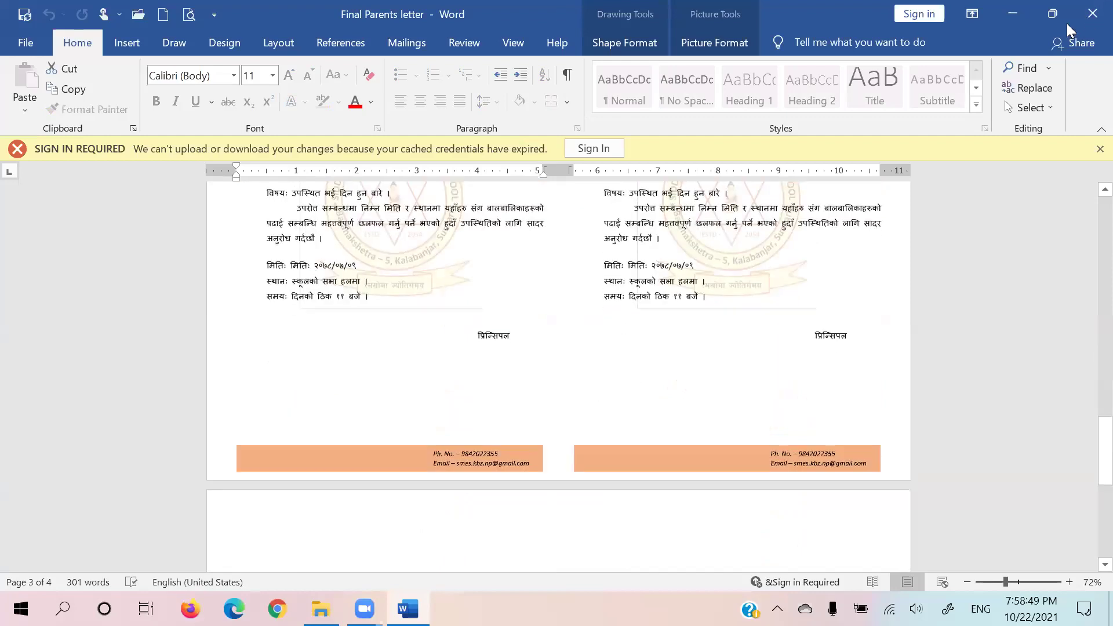
left_click(1088, 17)
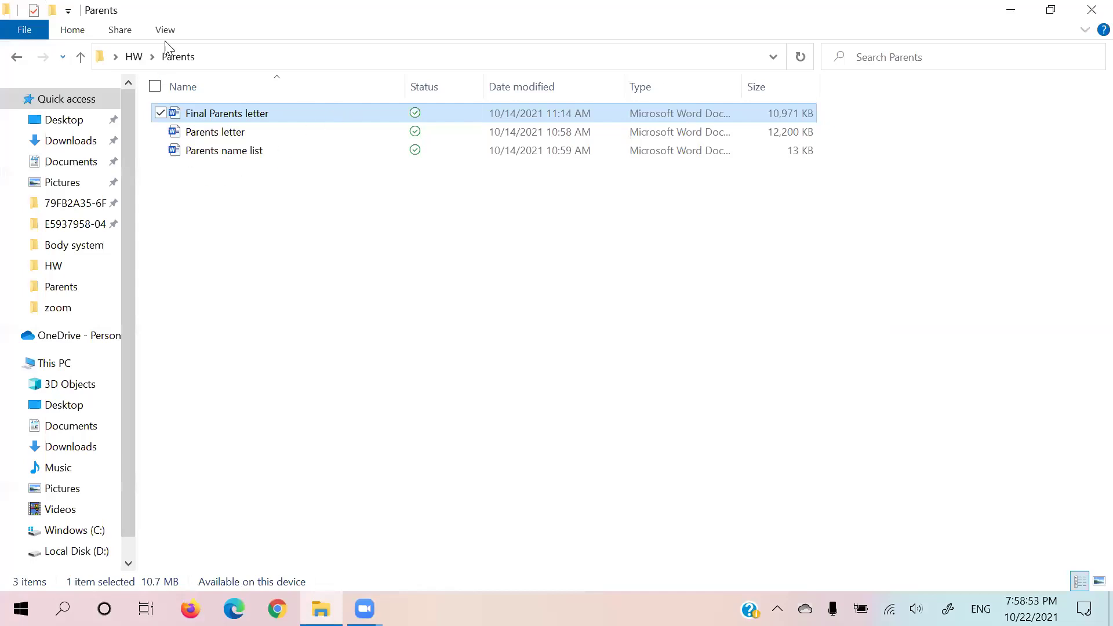
Step: Close the Parents folder window and open the Admit Card 1 merged admit card document
key("alt+F4")
key("Return")
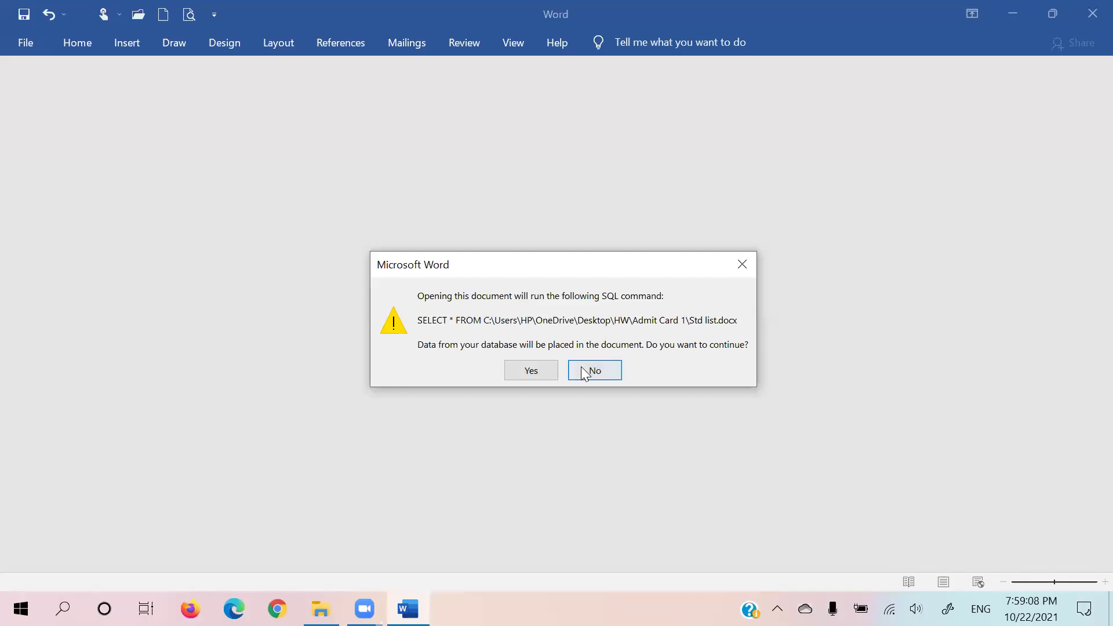
Step: Accept the Std list.docx data prompt and review the merged admit cards 207801–207804
left_click(582, 369)
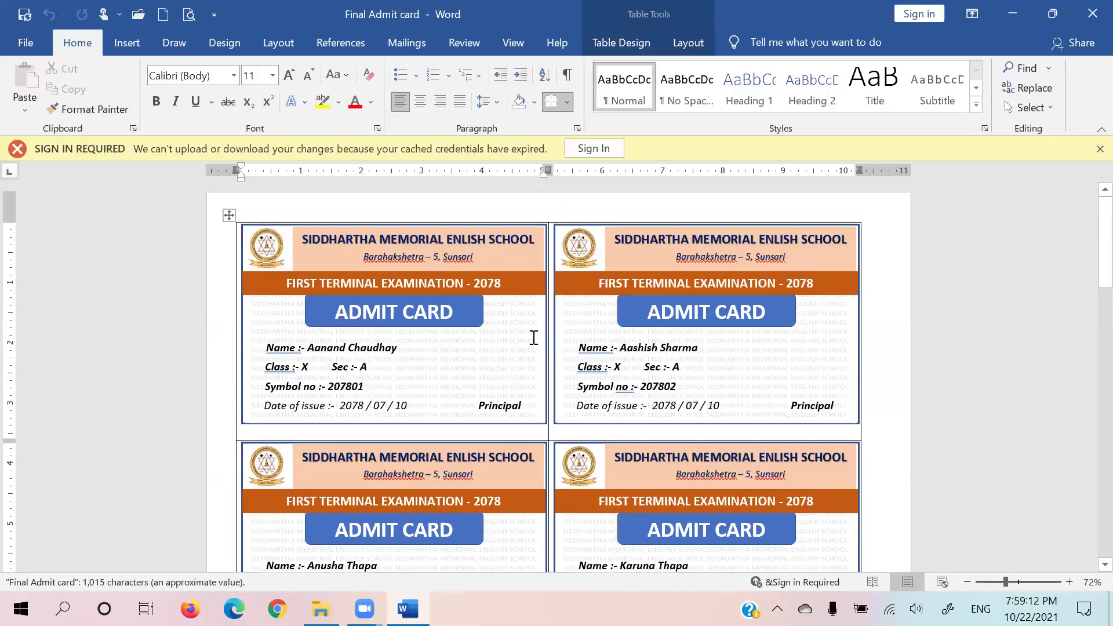
scroll(532, 337, "down", 3)
scroll(530, 337, "down", 3)
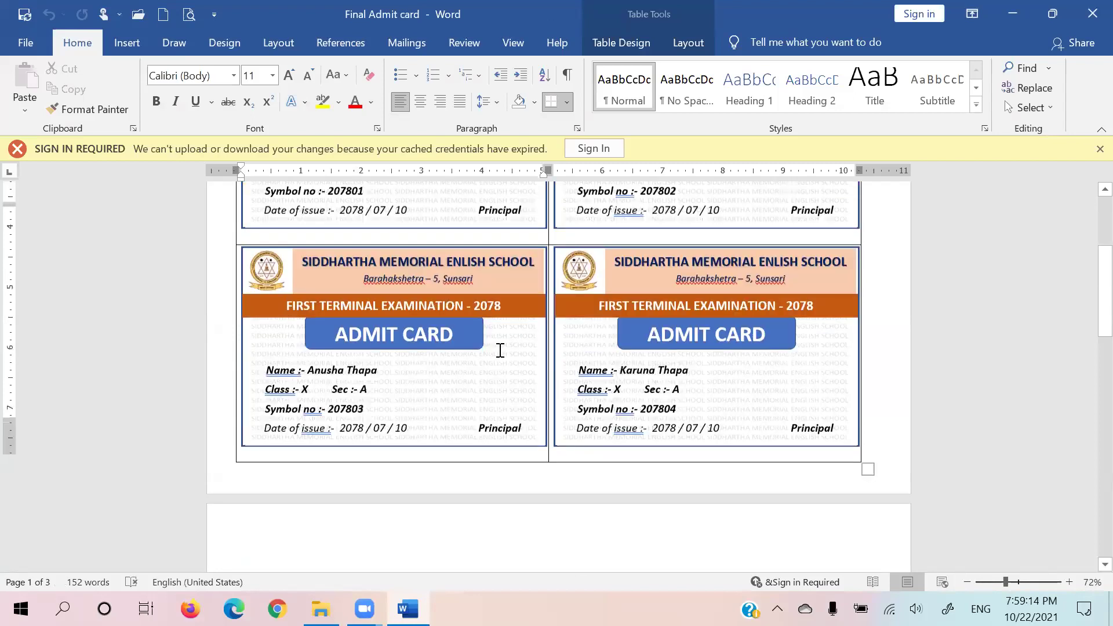
scroll(427, 316, "up", 1)
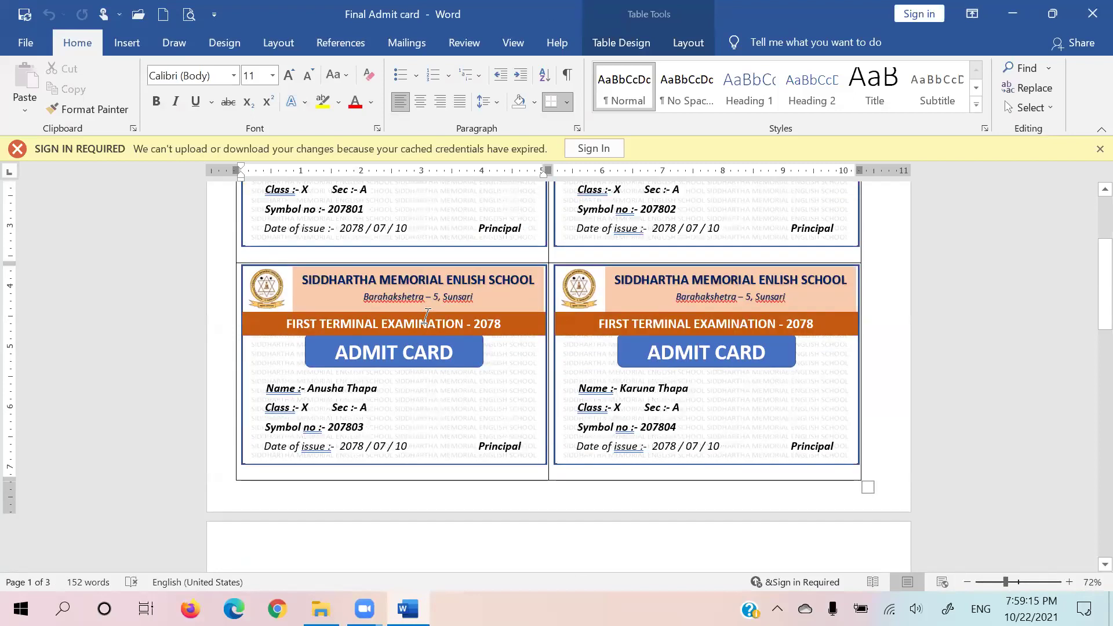
scroll(427, 316, "up", 4)
scroll(427, 316, "up", 1)
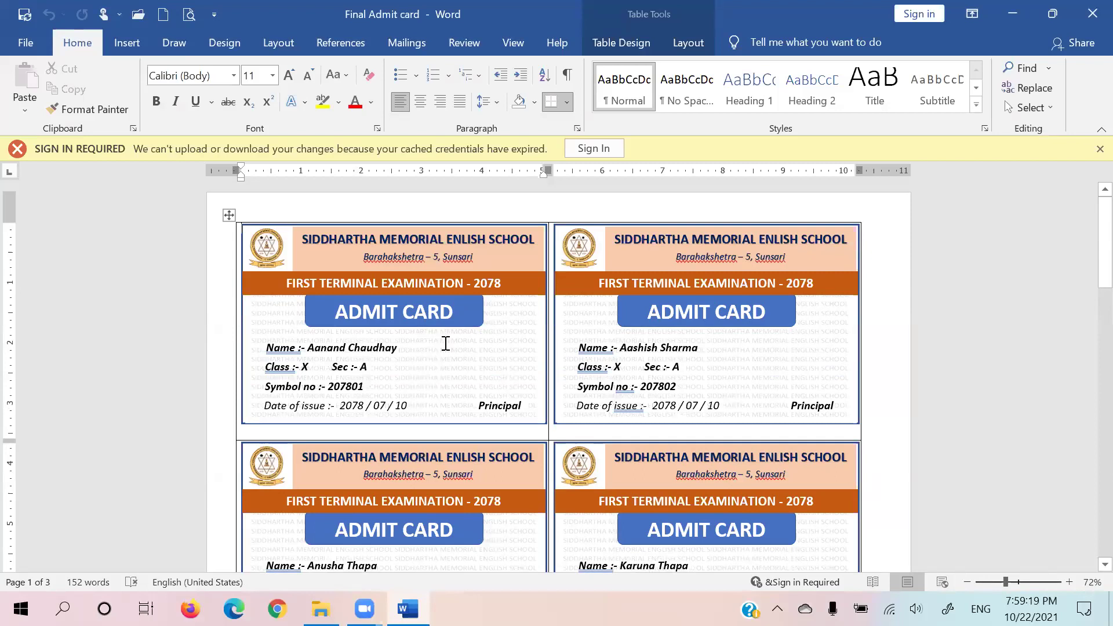
scroll(445, 343, "down", 3)
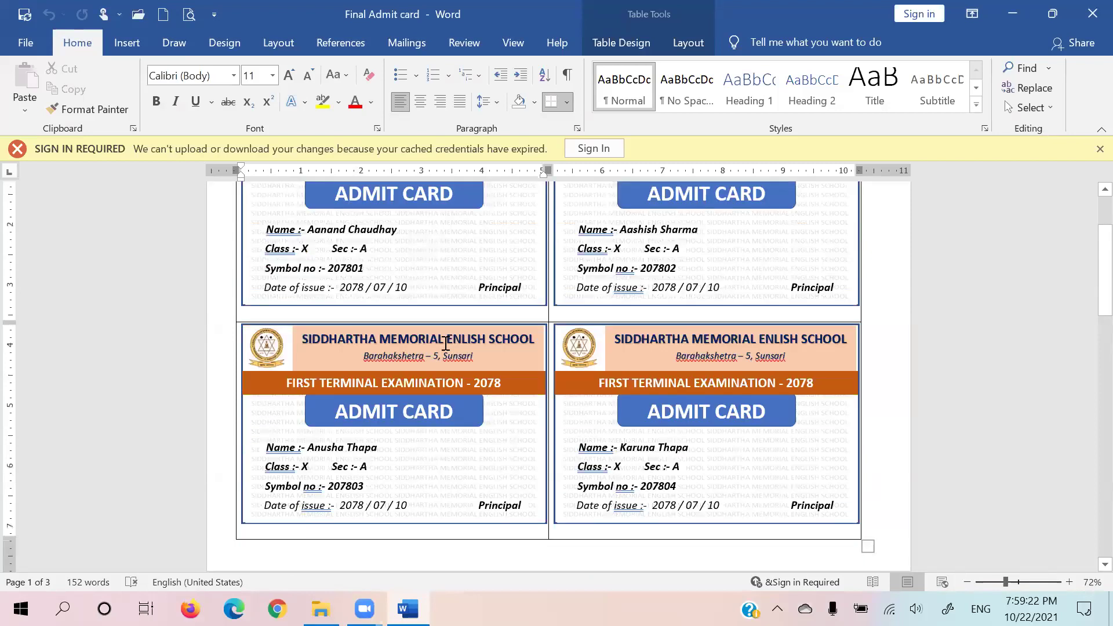
scroll(443, 343, "up", 2)
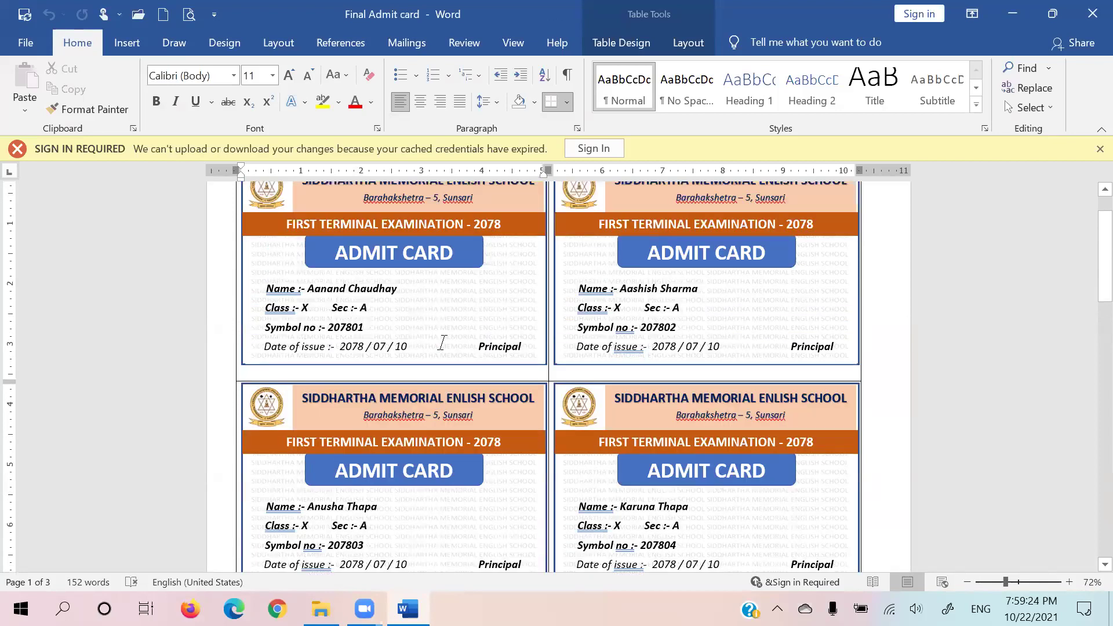
scroll(463, 330, "up", 2)
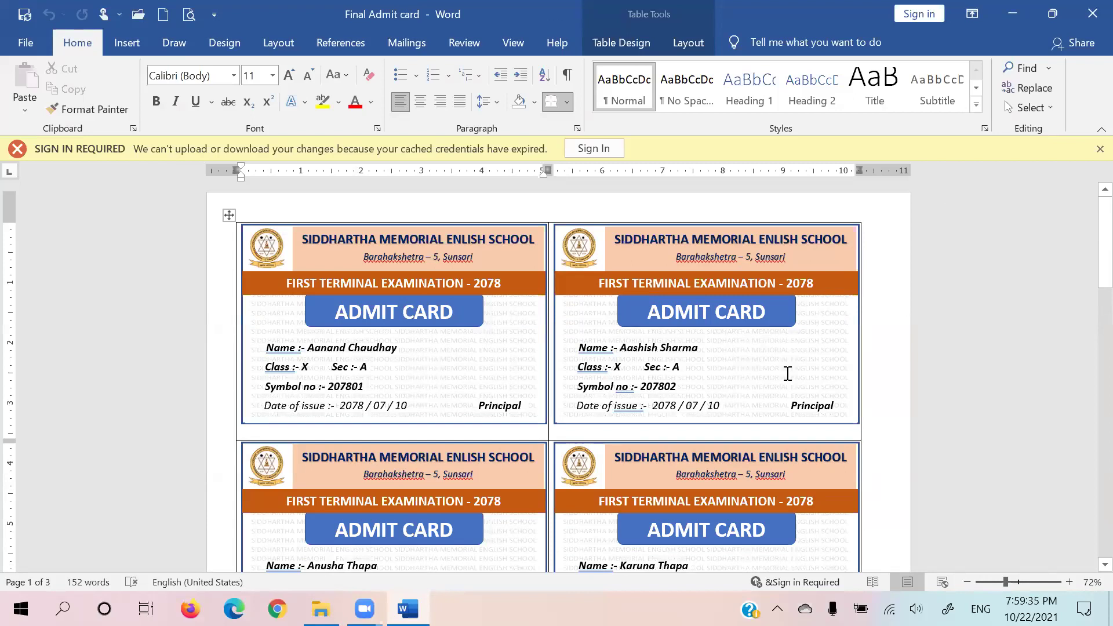
scroll(787, 372, "down", 3)
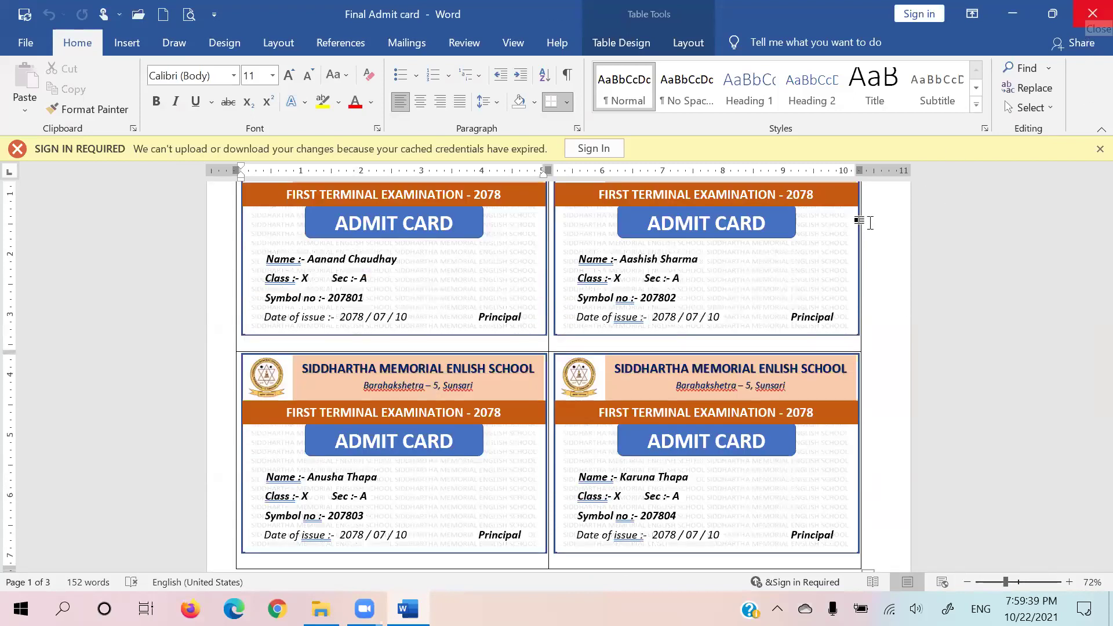
scroll(814, 283, "up", 1)
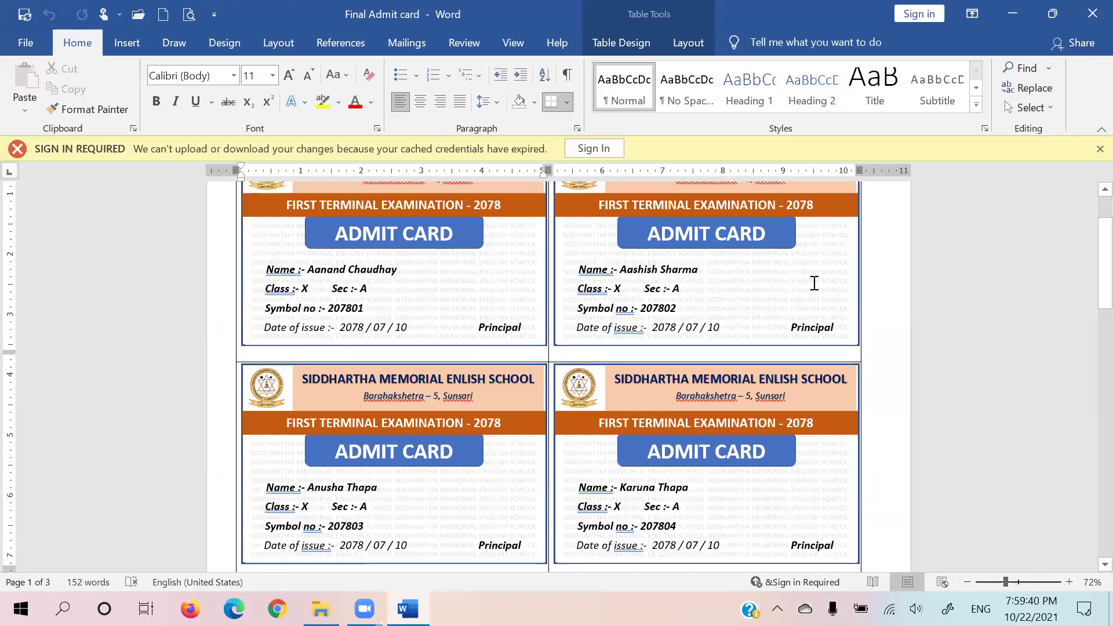
scroll(1030, 137, "up", 2)
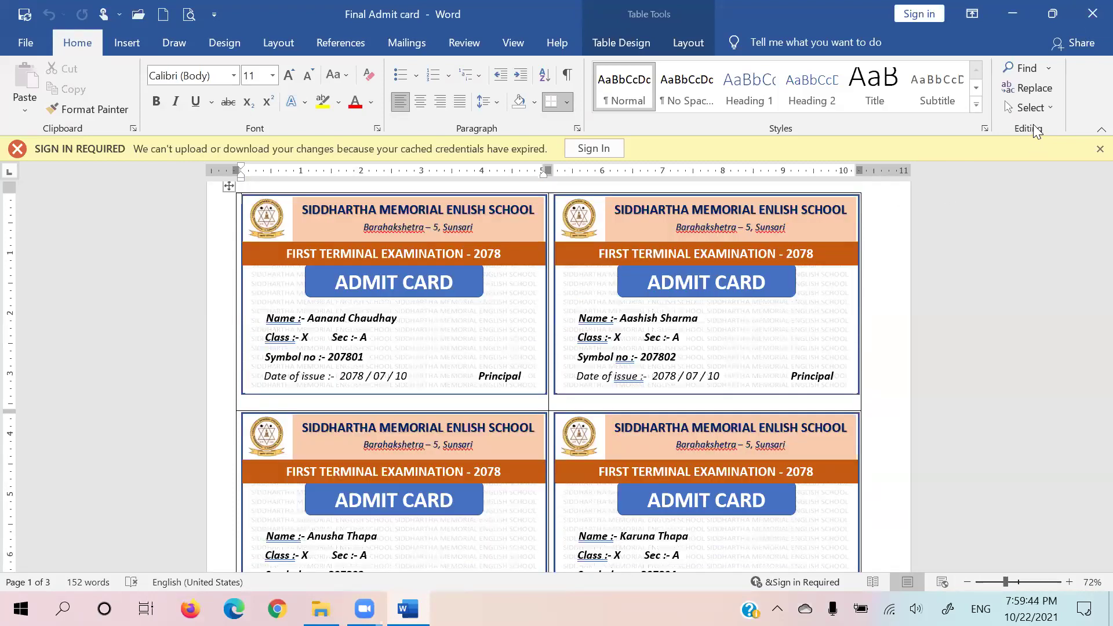
Step: Close the admit-card document and open the Desktop mail folder through This PC
left_click(1089, 15)
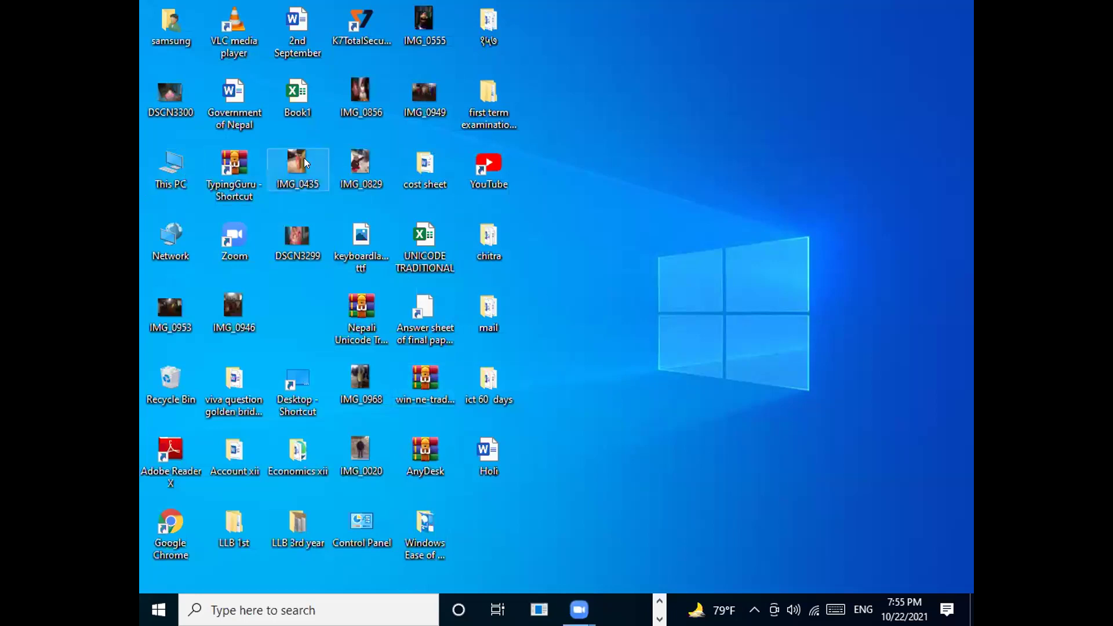
double_click(169, 169)
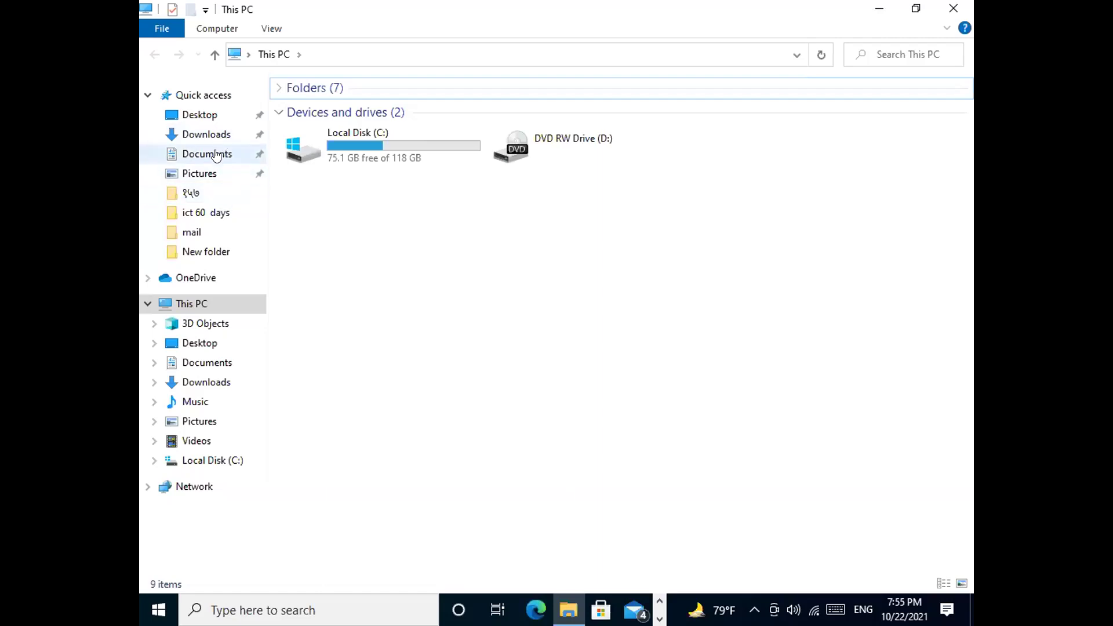
left_click(212, 115)
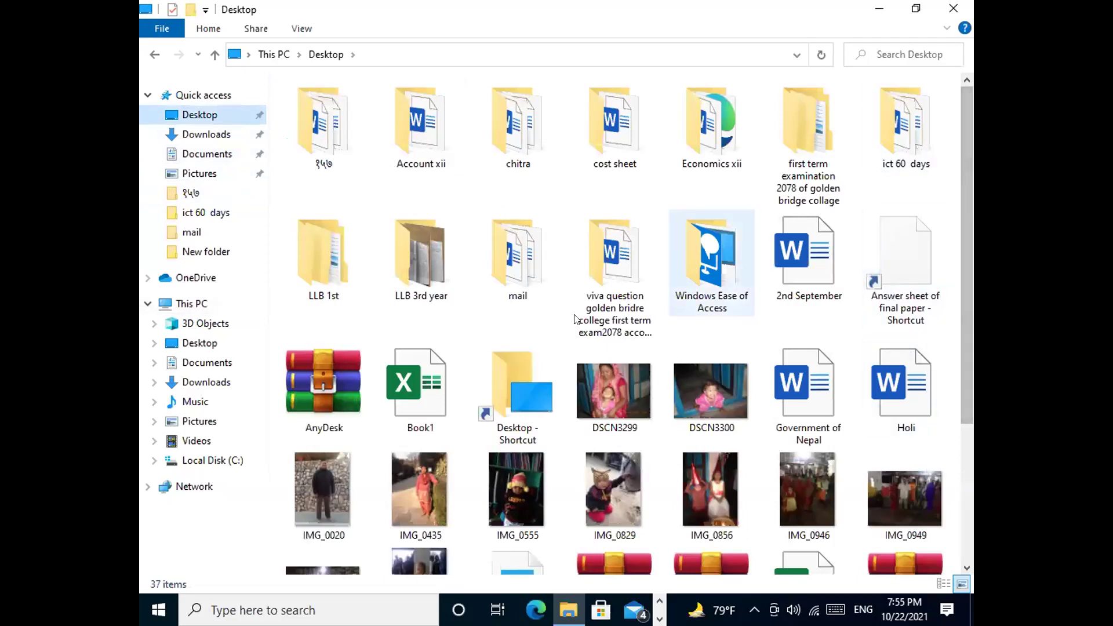
double_click(518, 278)
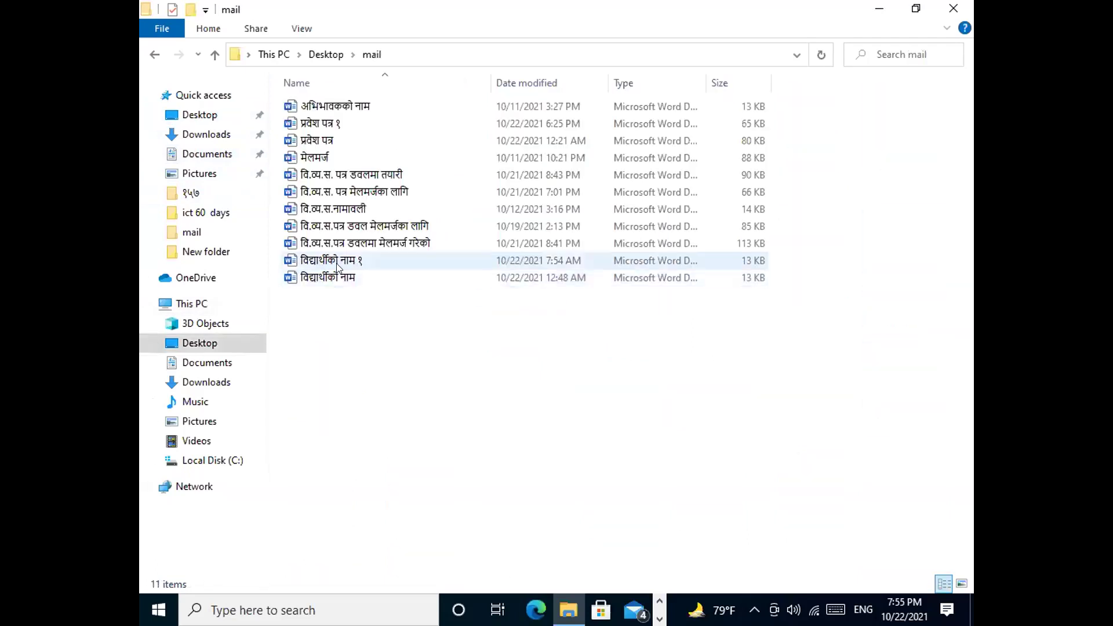
Step: Open the प्रवेश पत्र १ document and select the card's label text box
double_click(338, 123)
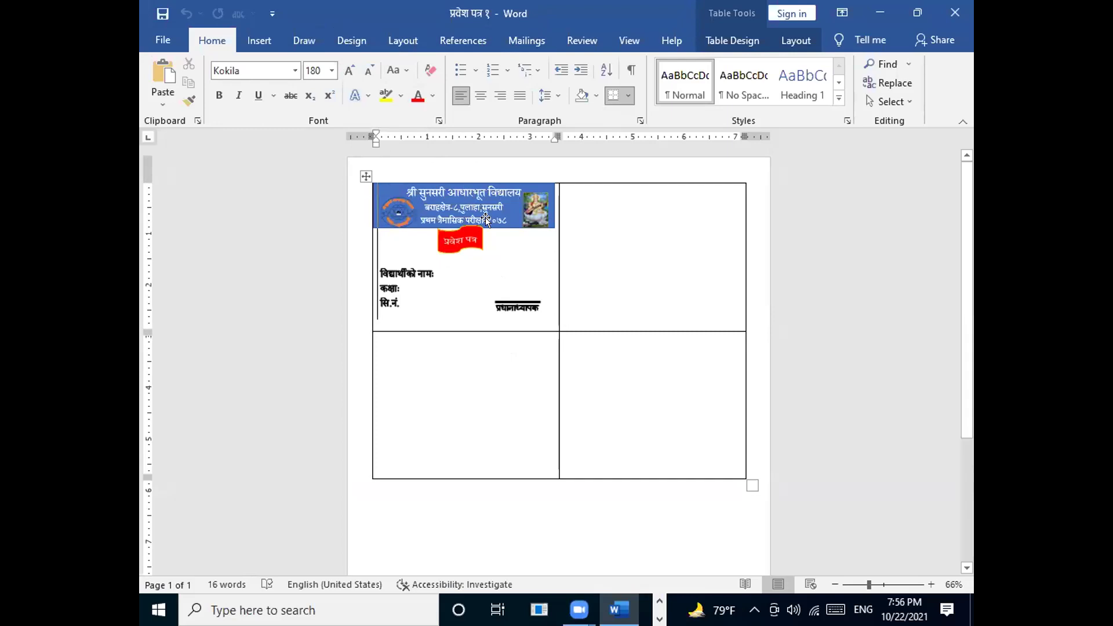
left_click(385, 273)
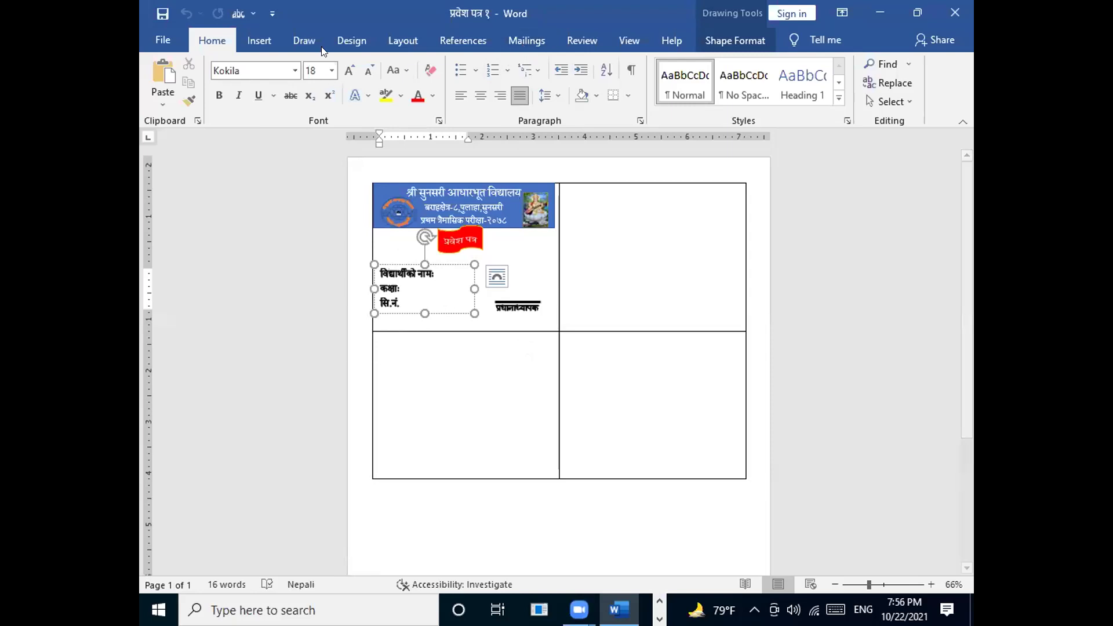
left_click(258, 42)
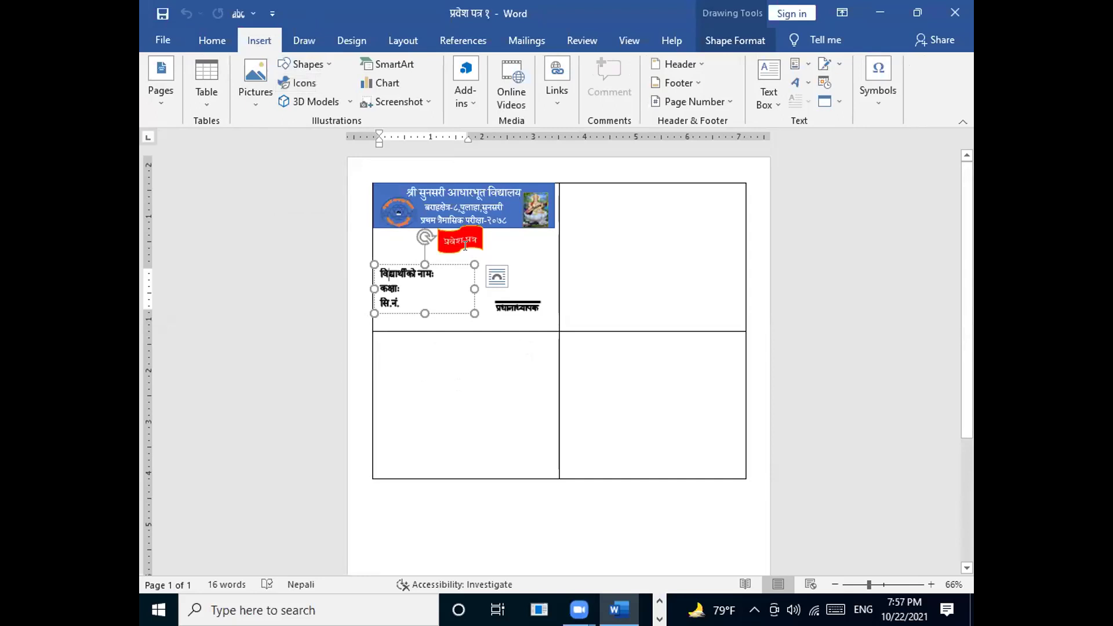
Step: Attach विद्यार्थीको नाम १ from Desktop > mail as the existing recipient list
left_click(525, 42)
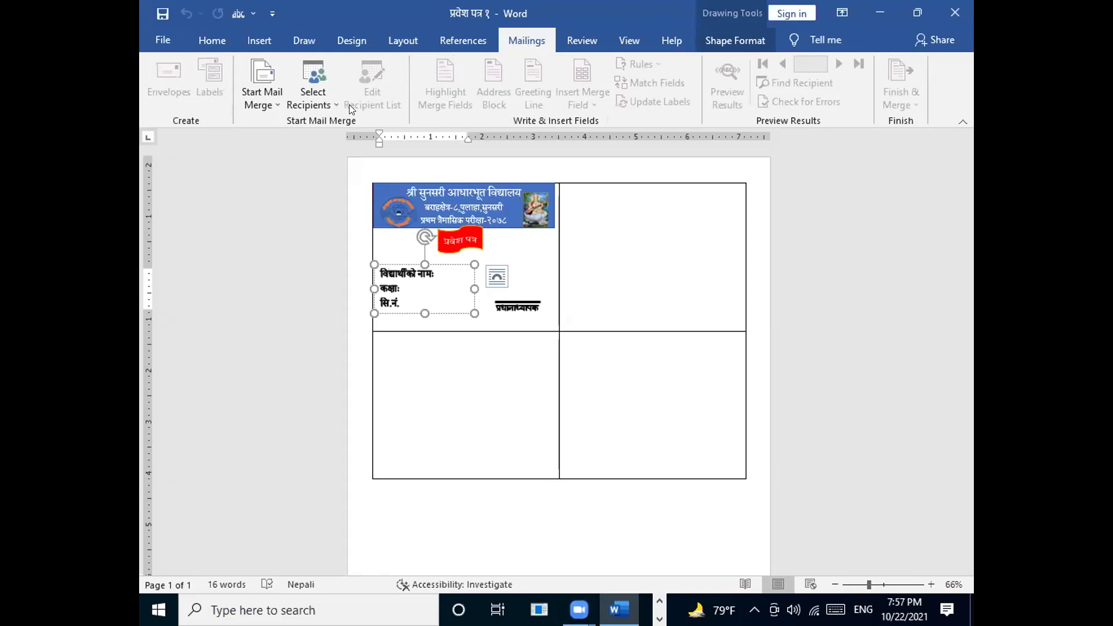
left_click(315, 82)
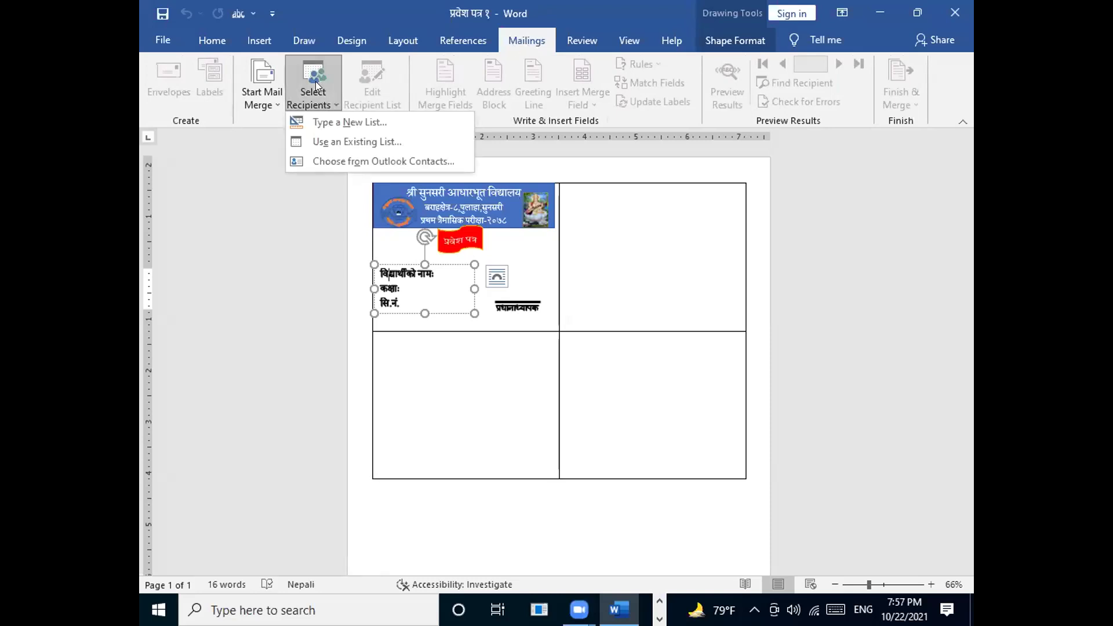
left_click(319, 141)
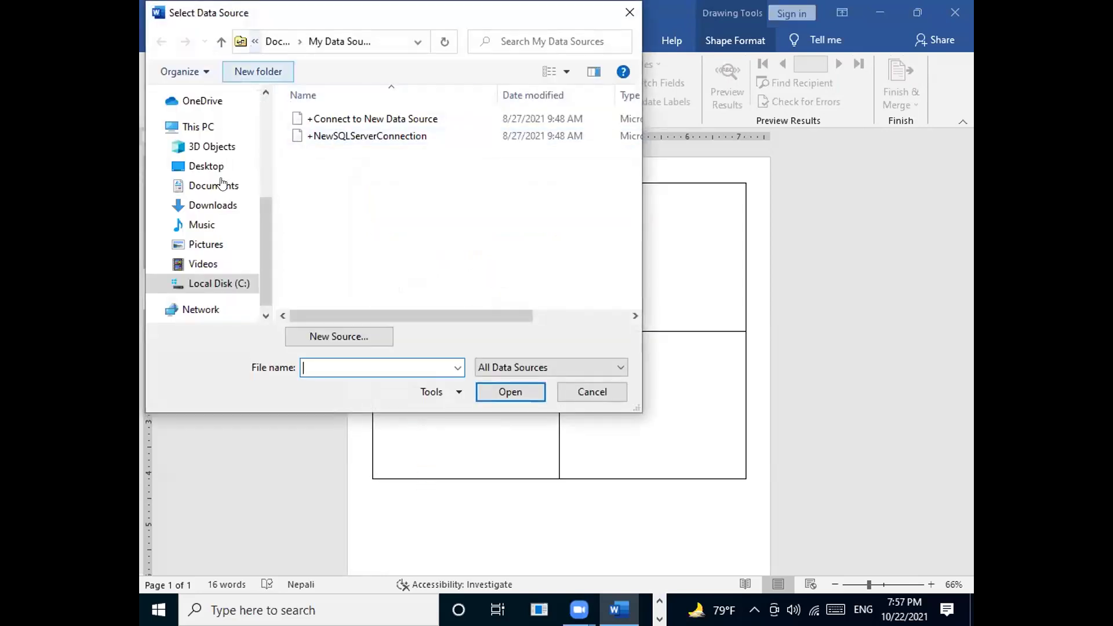
mouse_move(212, 205)
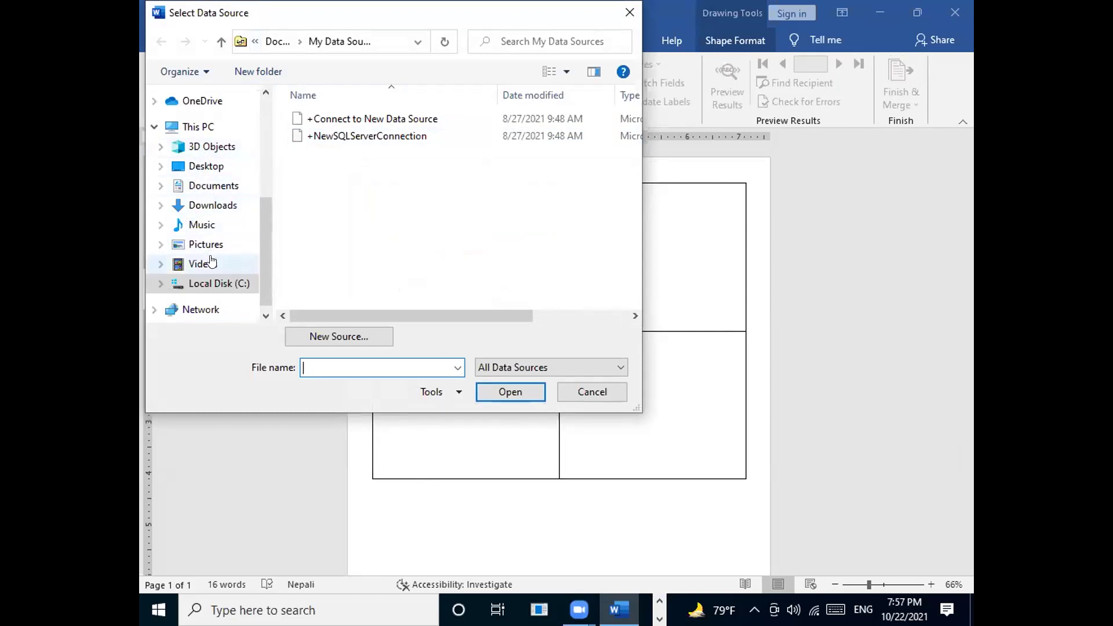
left_click(218, 168)
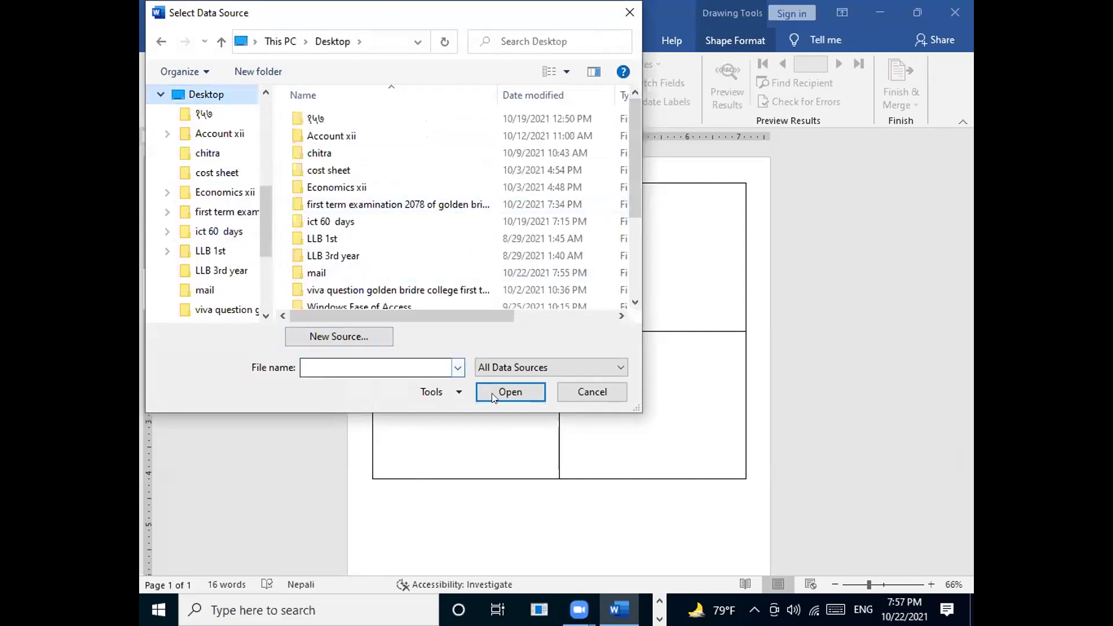
left_click(327, 271)
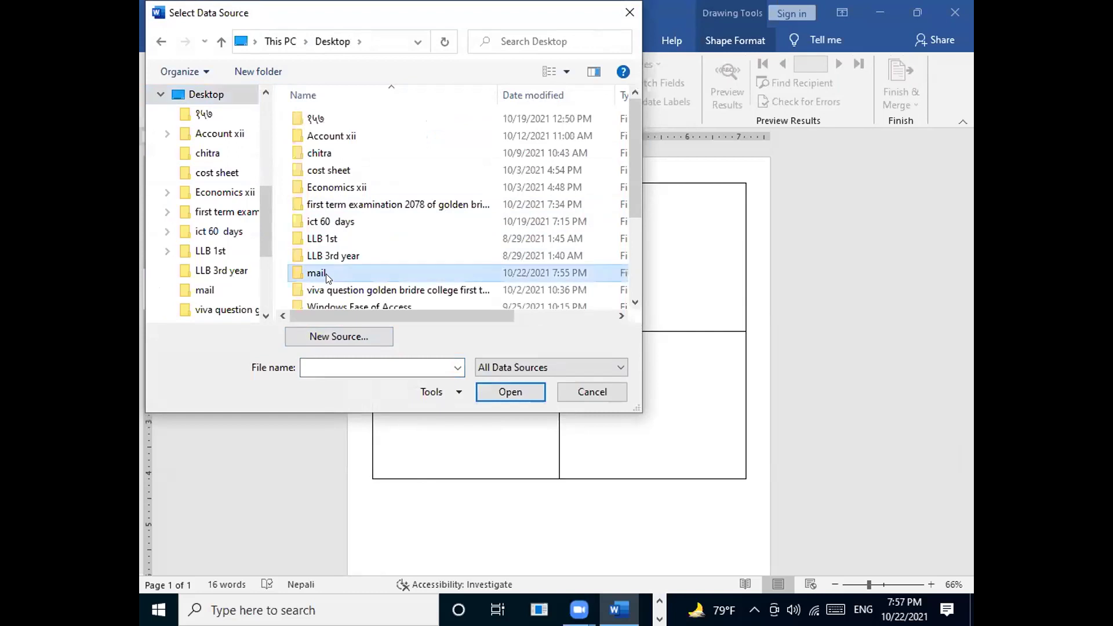
left_click(325, 273)
double_click(363, 276)
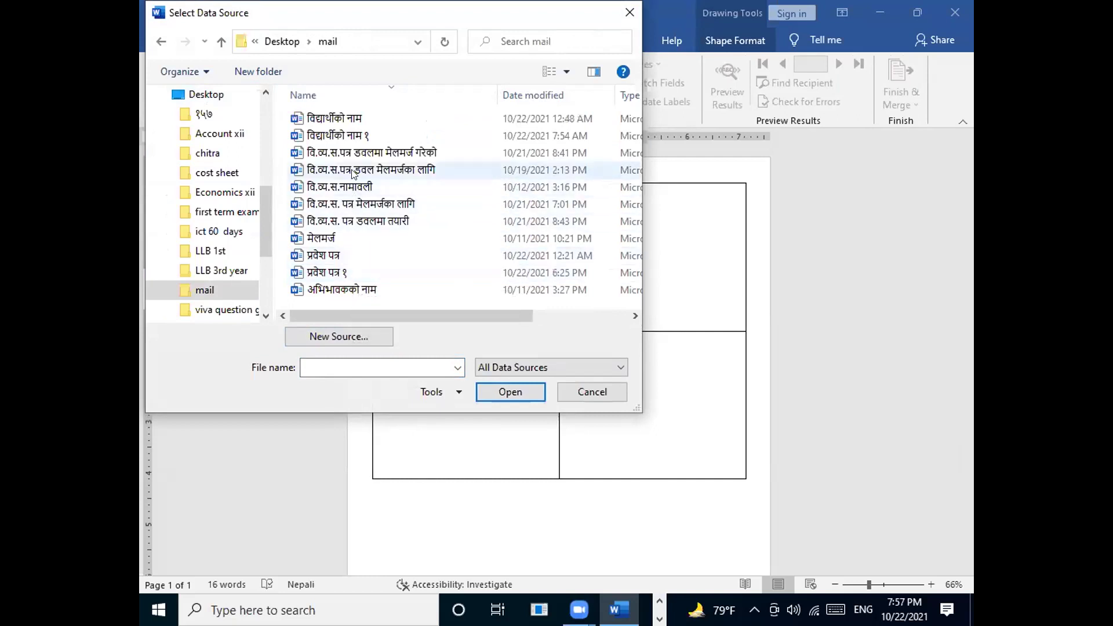
double_click(370, 134)
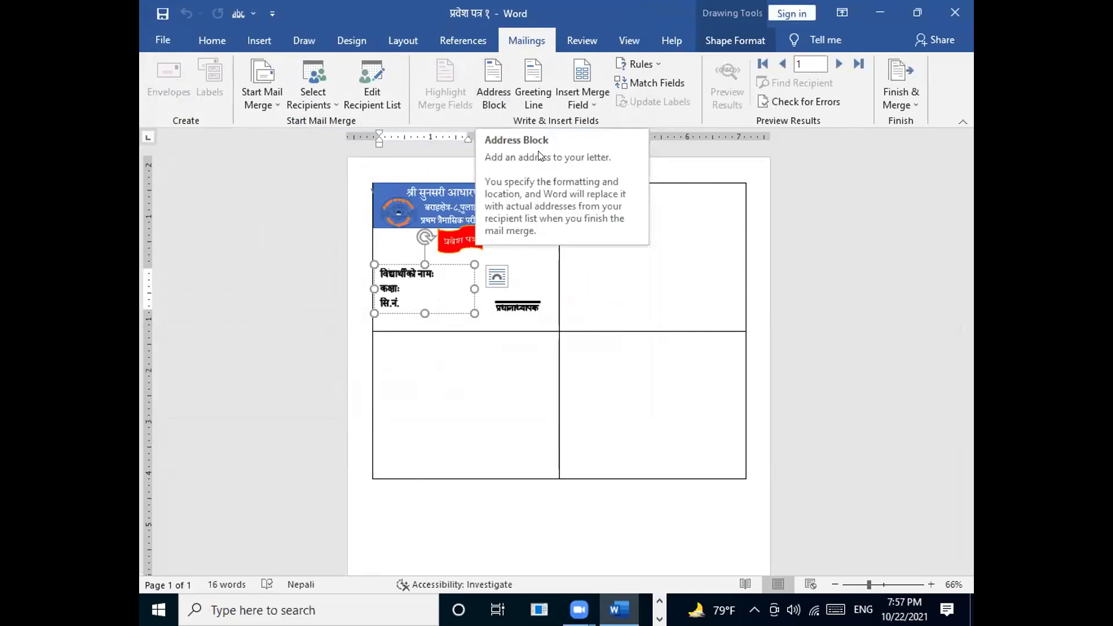
Step: Insert «नाम», «कक्षा» and «सिन» merge fields after the name, class and symbol-number labels
left_click(437, 362)
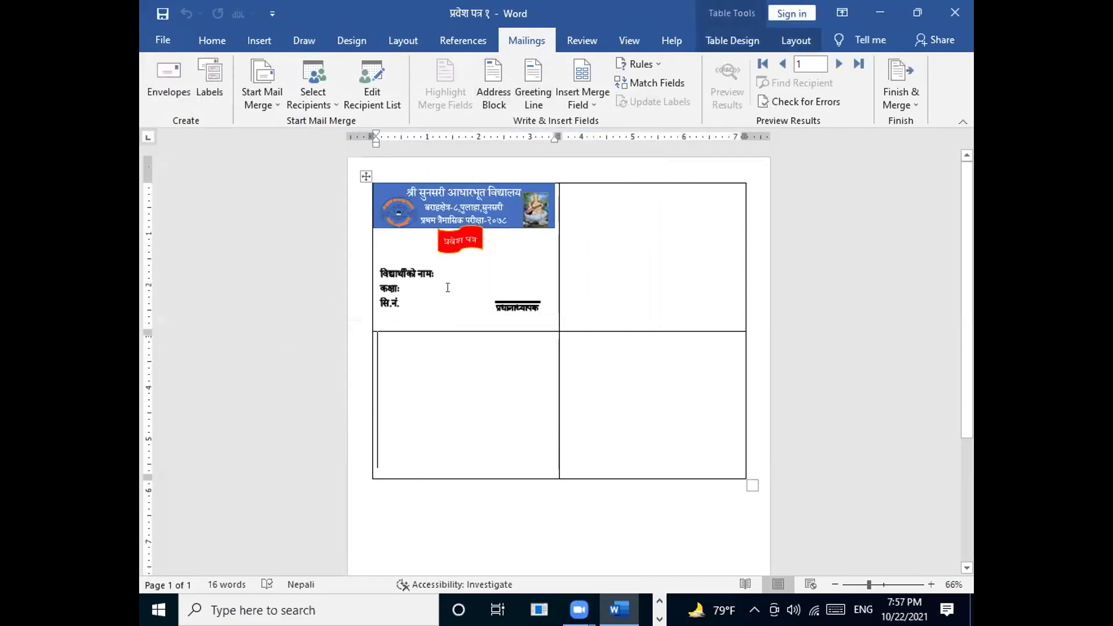
left_click(434, 272)
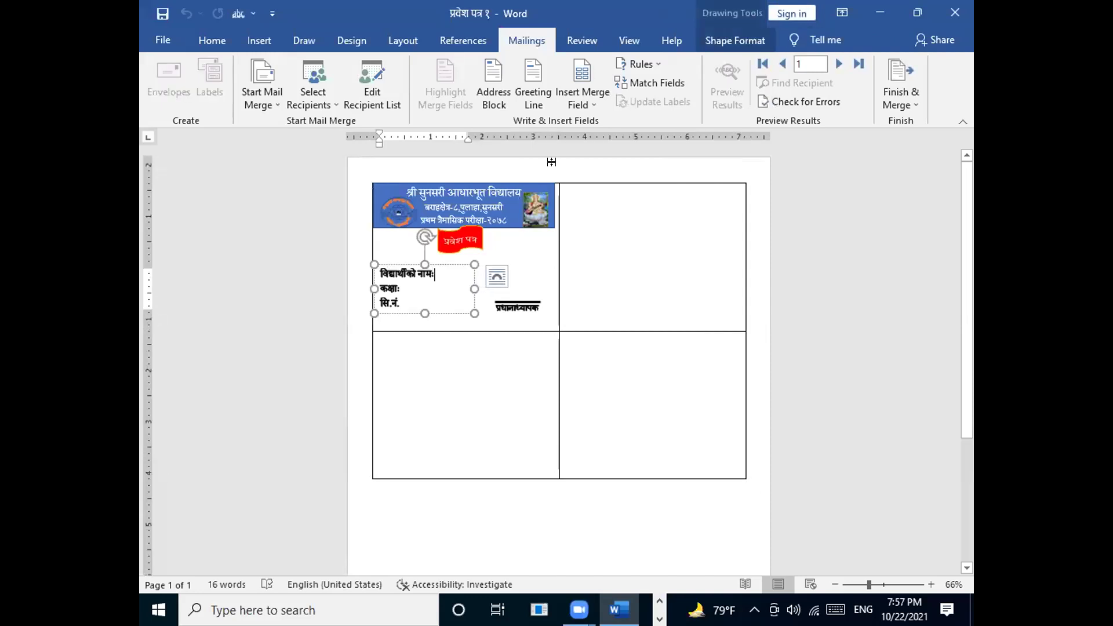
left_click(590, 104)
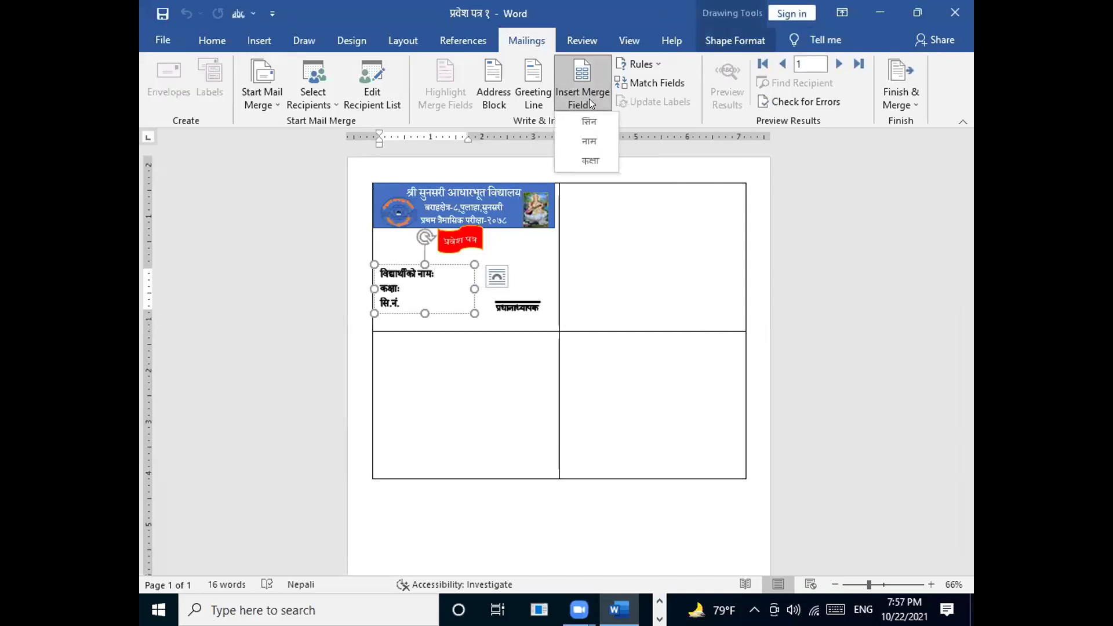
left_click(595, 138)
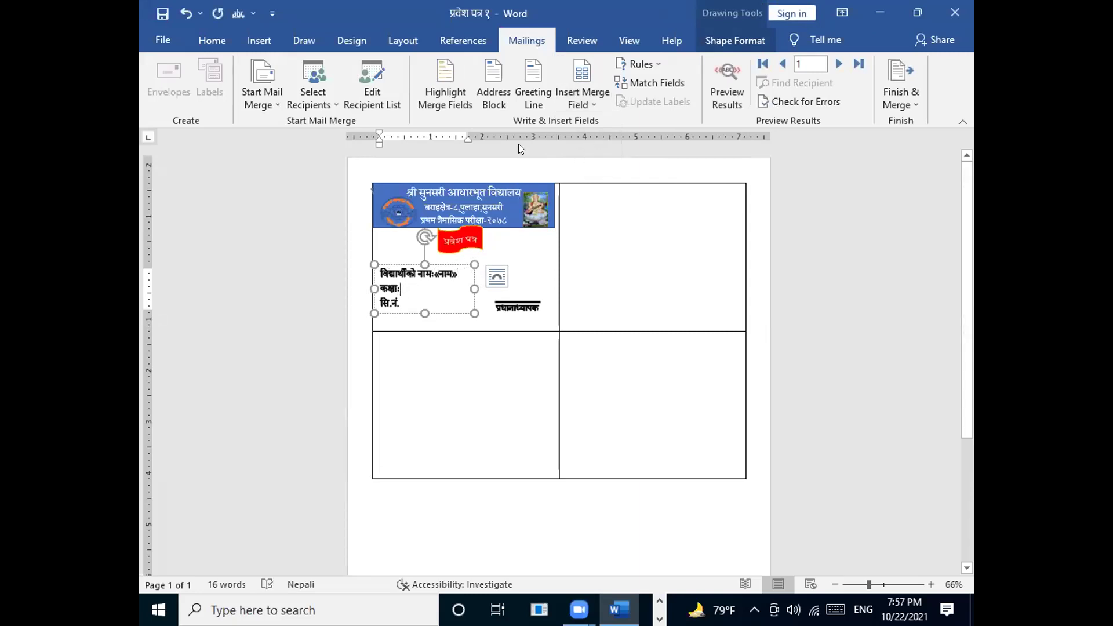
left_click(595, 107)
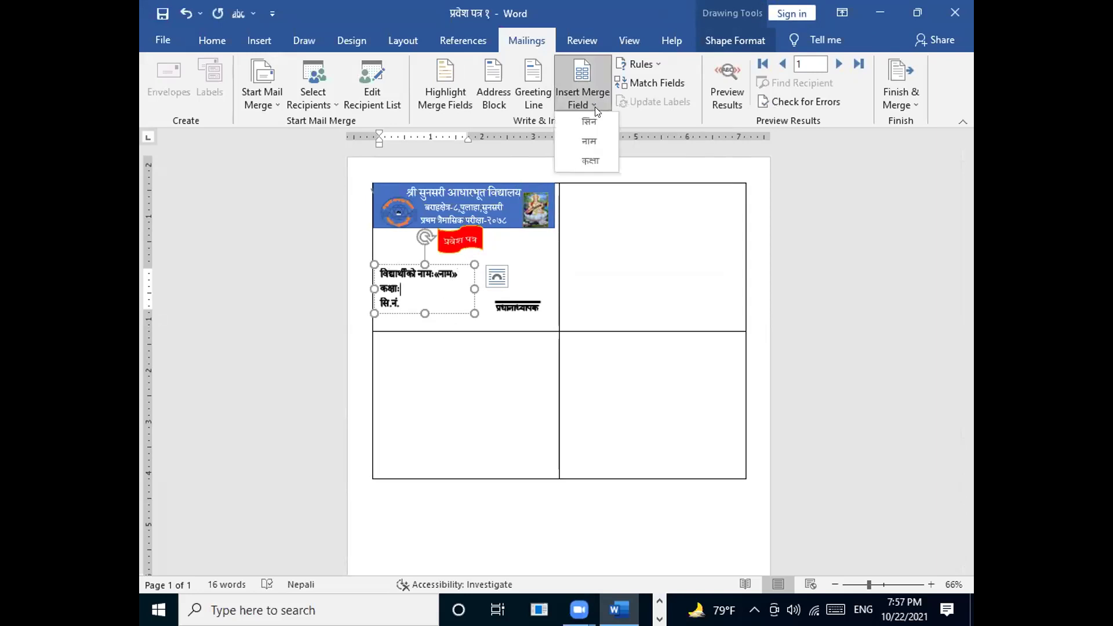
left_click(589, 160)
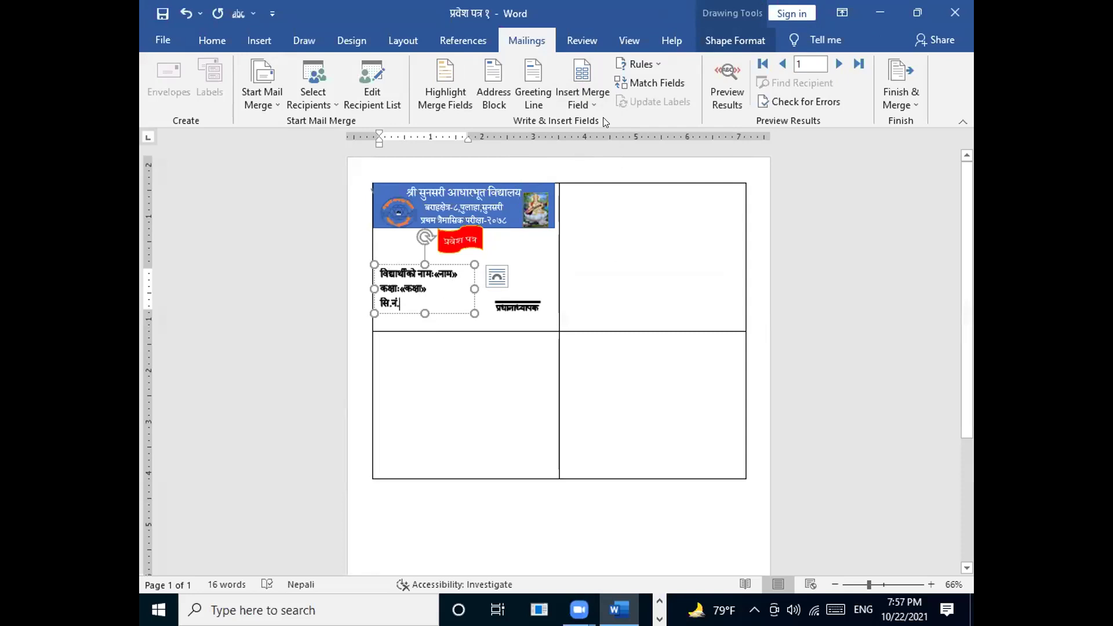
left_click(589, 105)
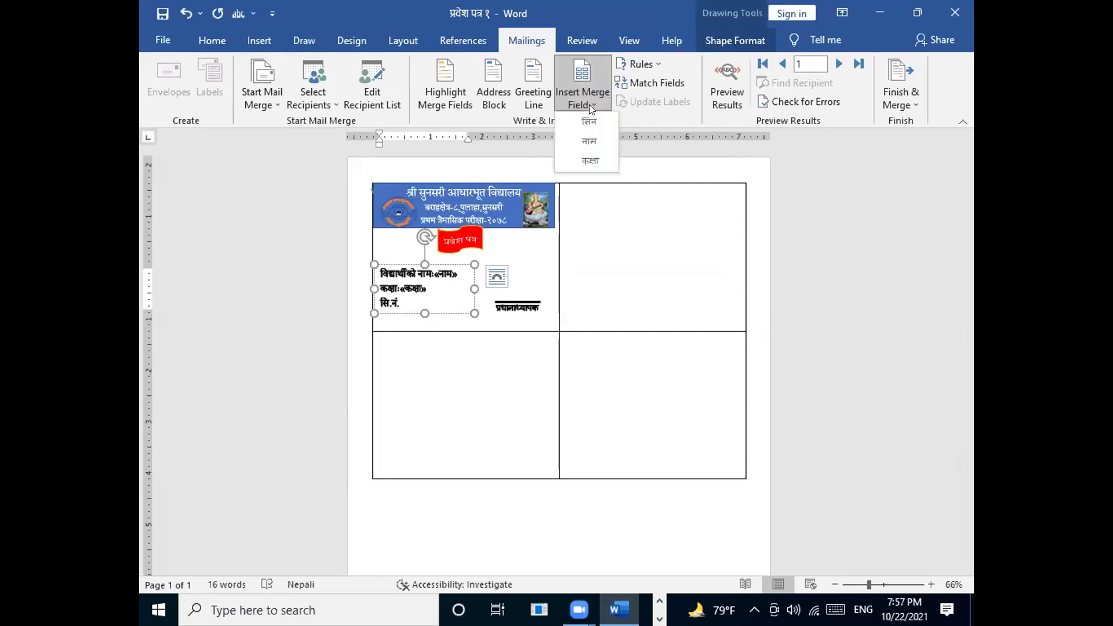
left_click(587, 119)
left_click(466, 400)
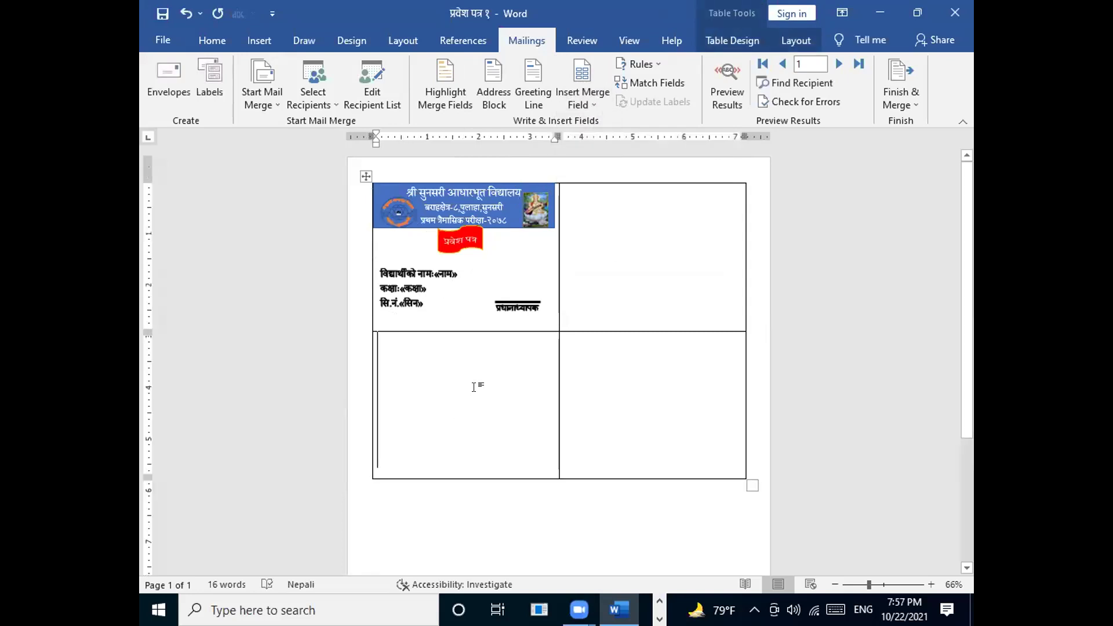
left_click(462, 255)
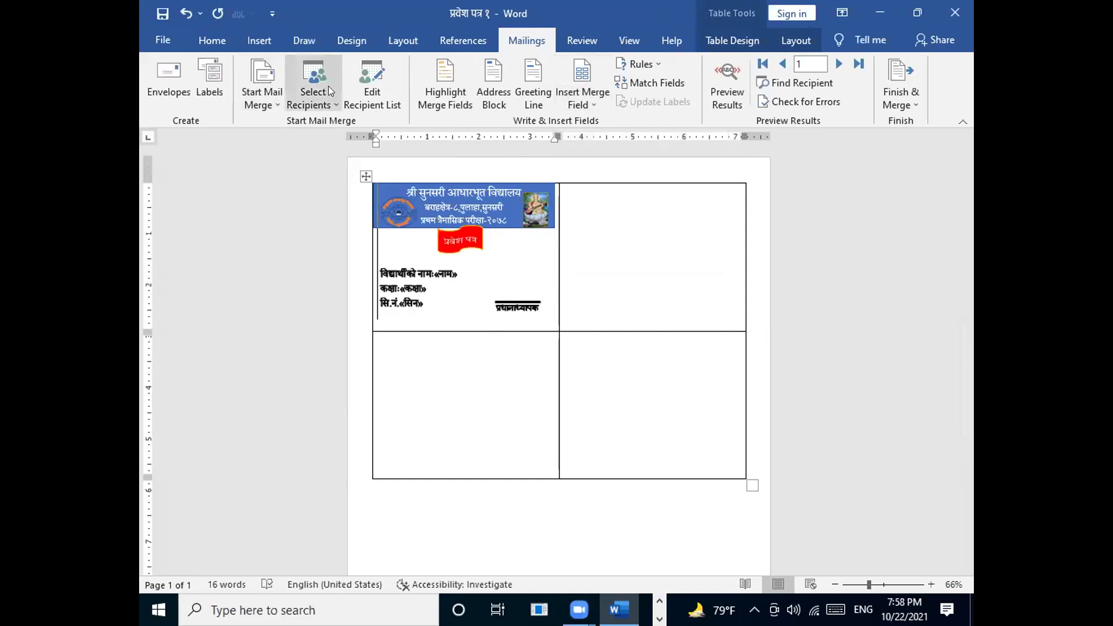
Step: Make the document a labels mail merge using the A4 (Portrait) label size
left_click(303, 84)
left_click(261, 95)
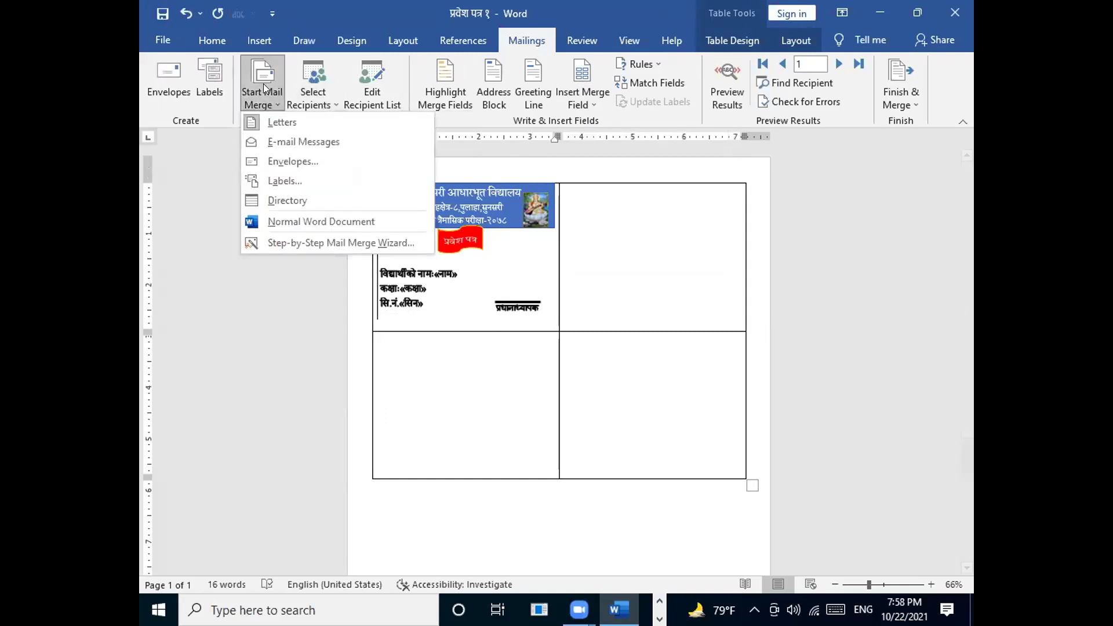
left_click(284, 181)
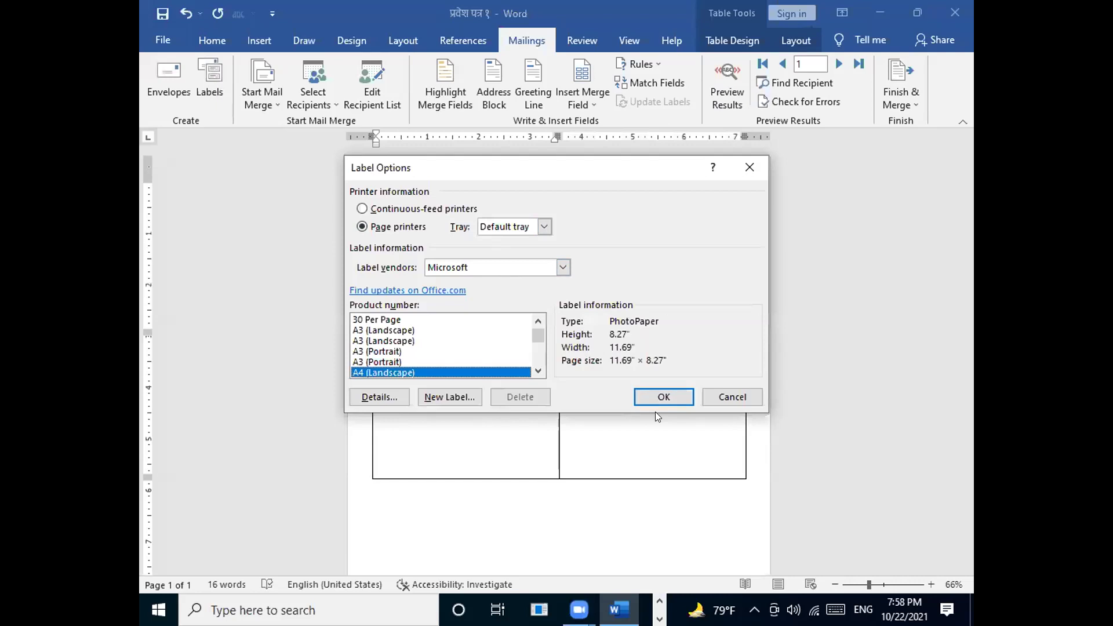
left_click(415, 361)
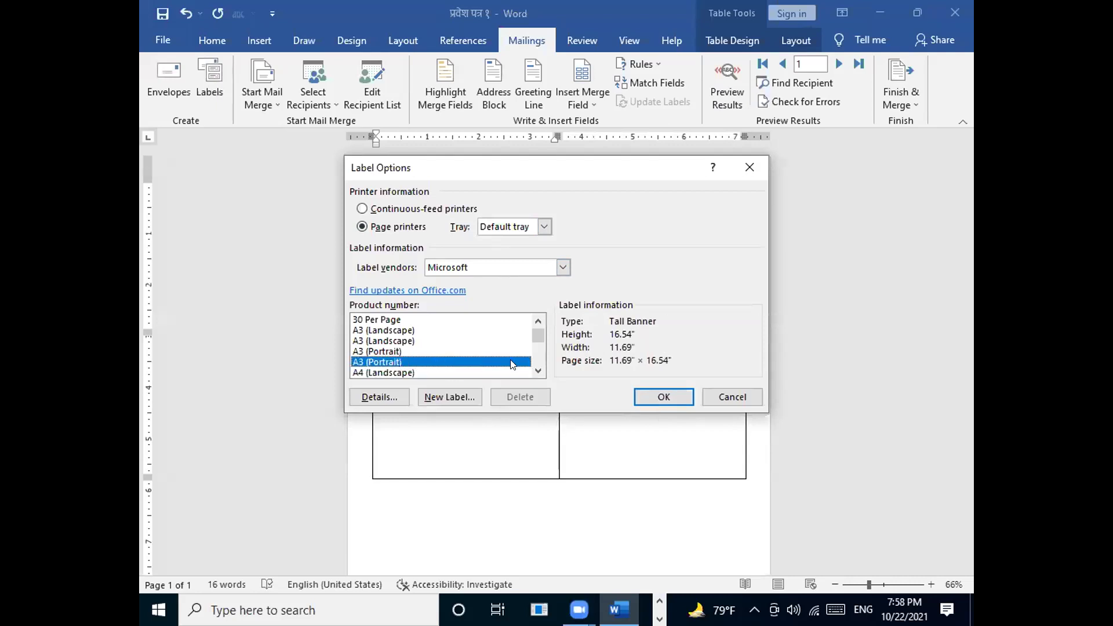
left_click(664, 399)
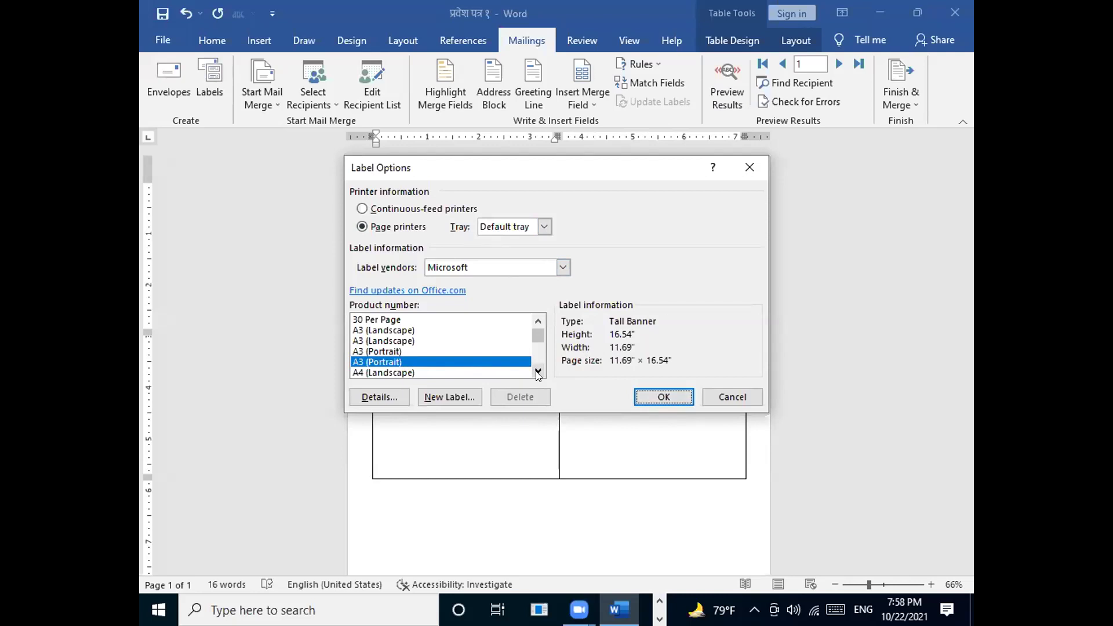
left_click(538, 371)
left_click(538, 371)
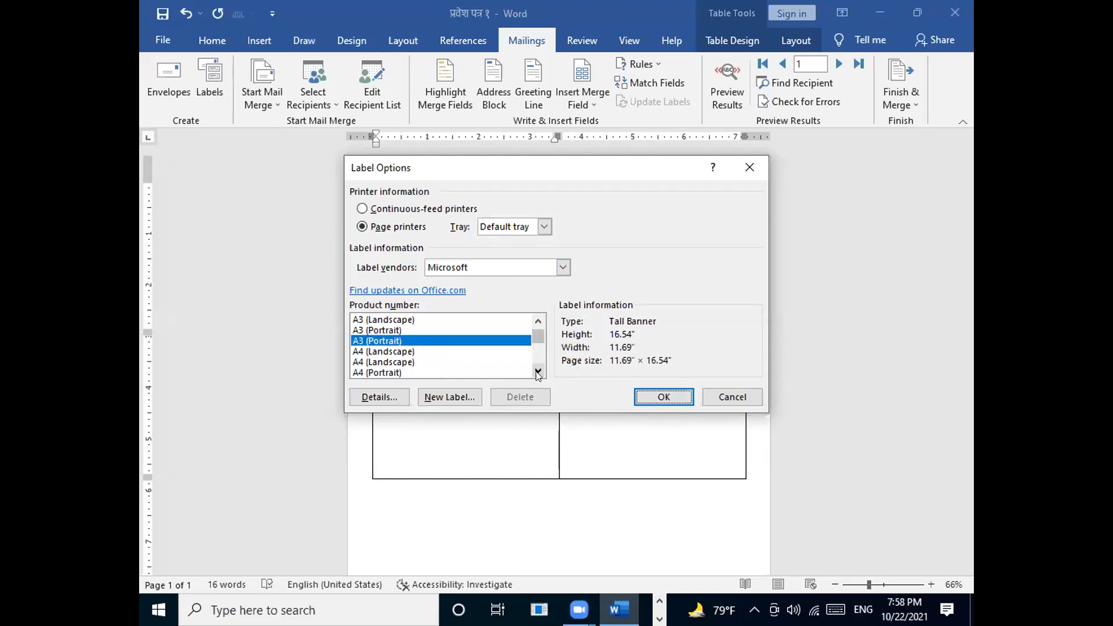
left_click(538, 371)
left_click(400, 374)
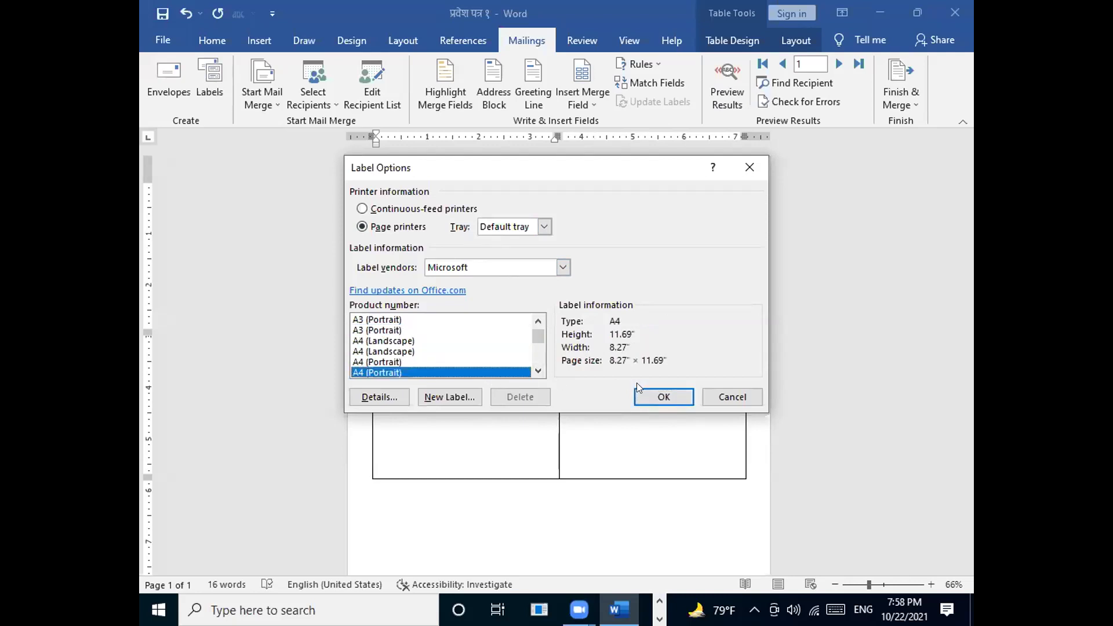
left_click(643, 397)
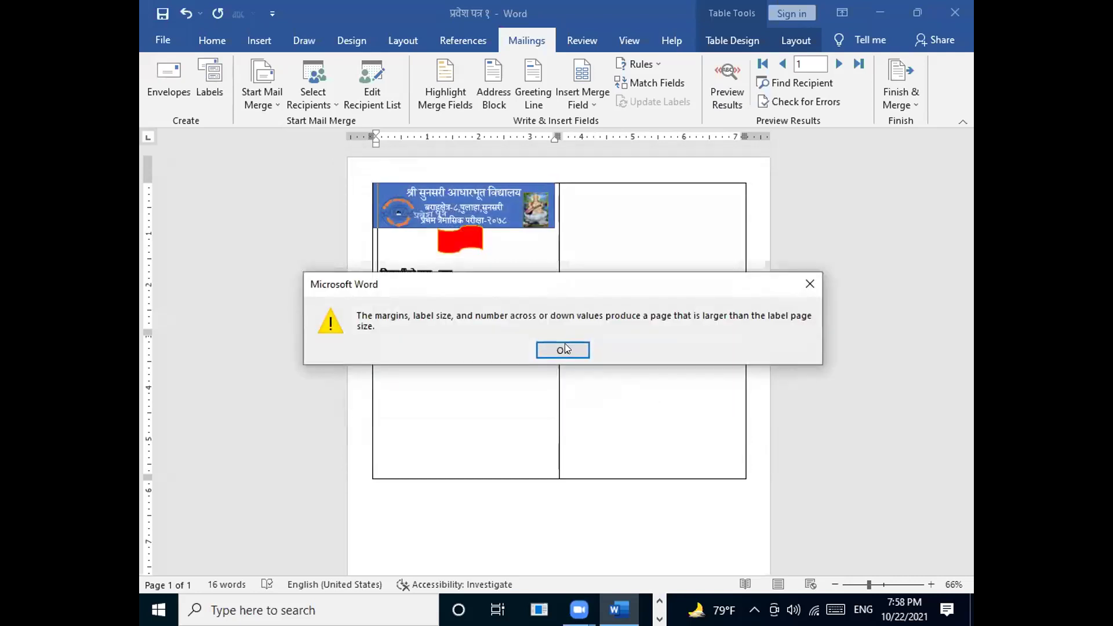
Step: Dismiss the page-size warning, copy the card to all four labels, and preview merged results
left_click(561, 351)
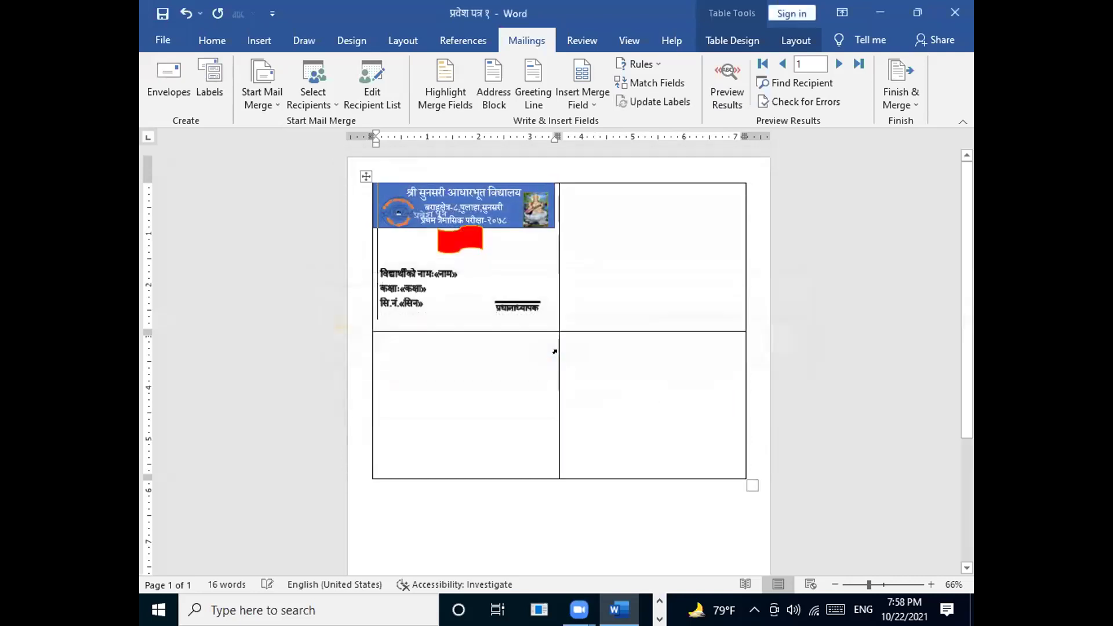
left_click(623, 102)
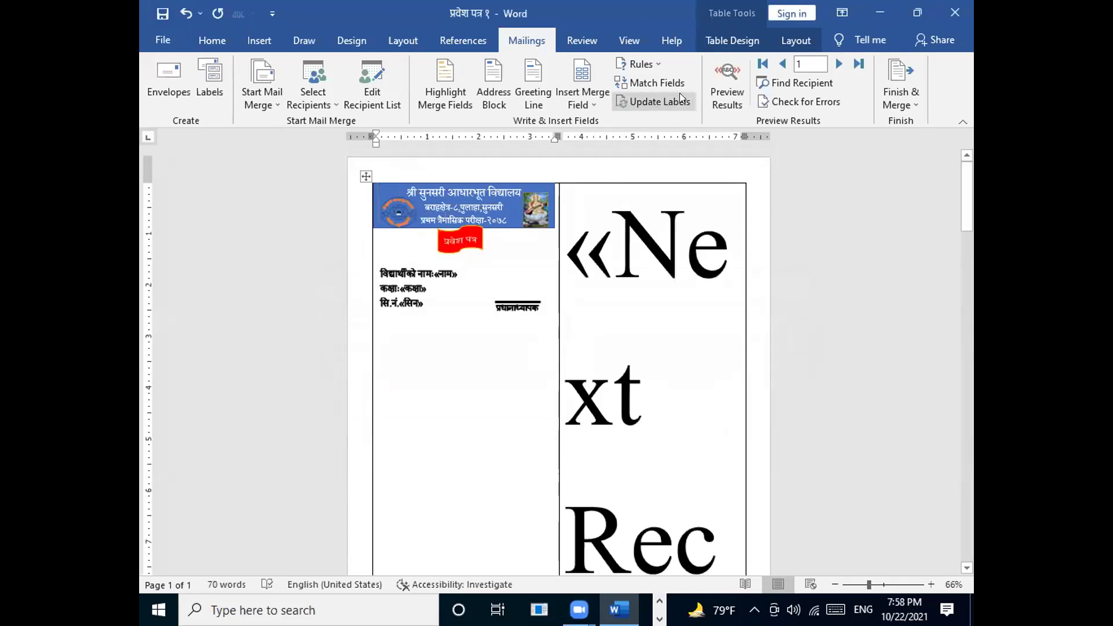
left_click(730, 80)
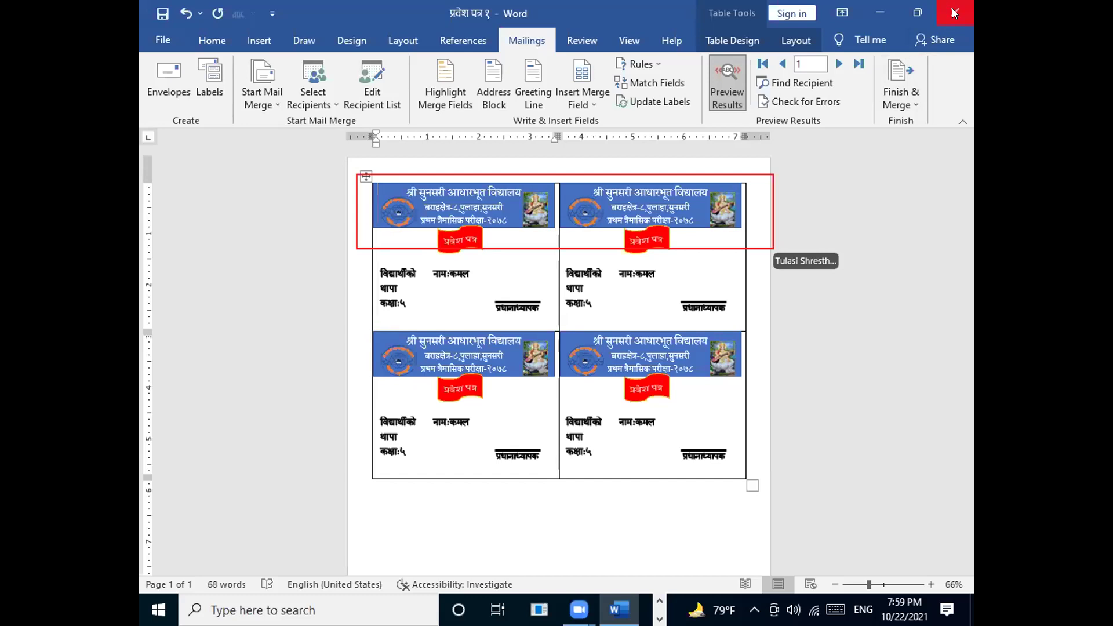
Step: Close प्रवेश पत्र १ without saving and open वि.व्य.स.पत्र डबलमा मेलमर्ज गरेको from the mail folder
left_click(952, 8)
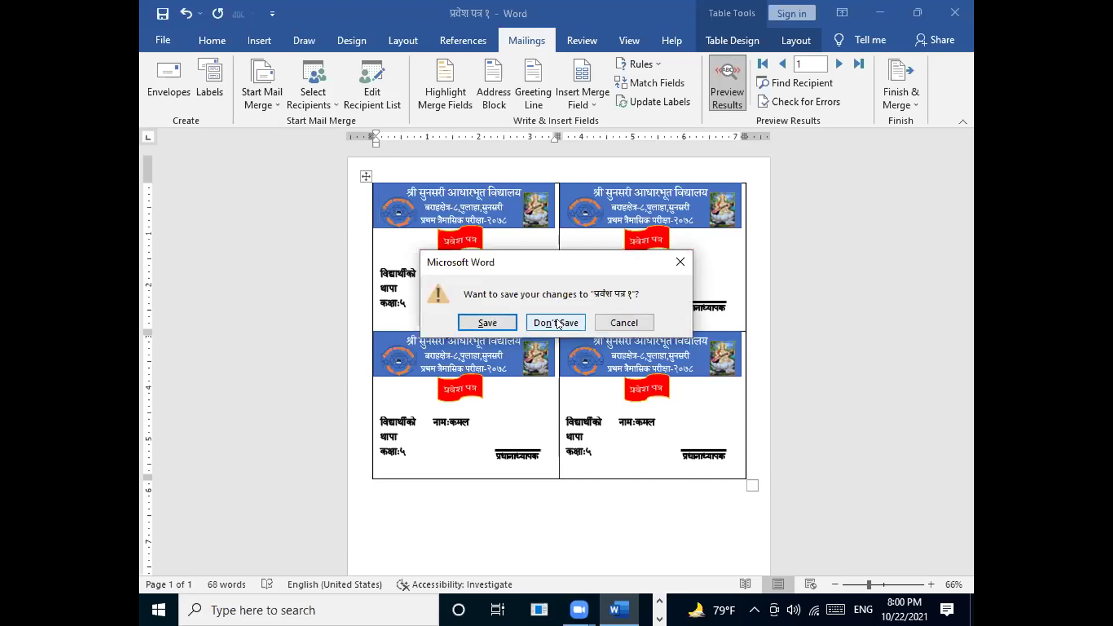
left_click(575, 326)
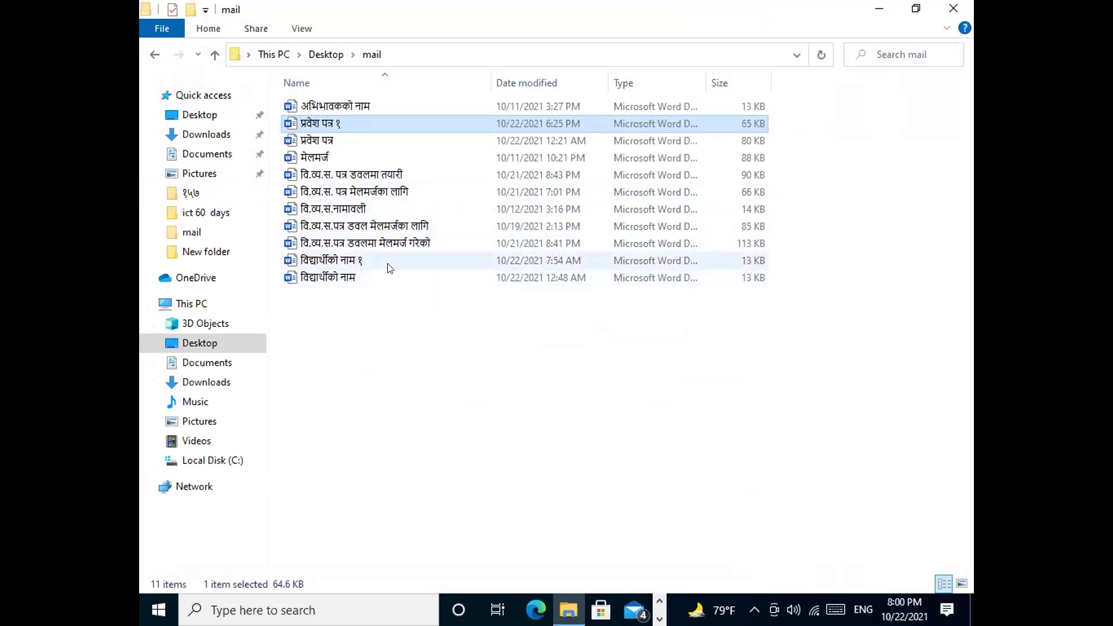
left_click(405, 243)
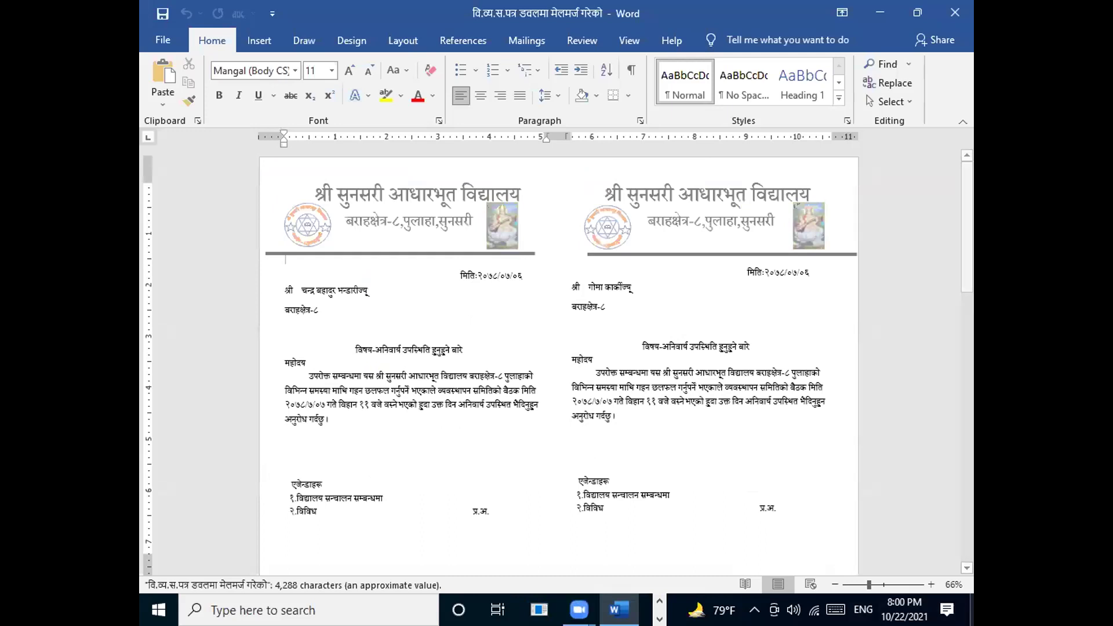
left_click(966, 568)
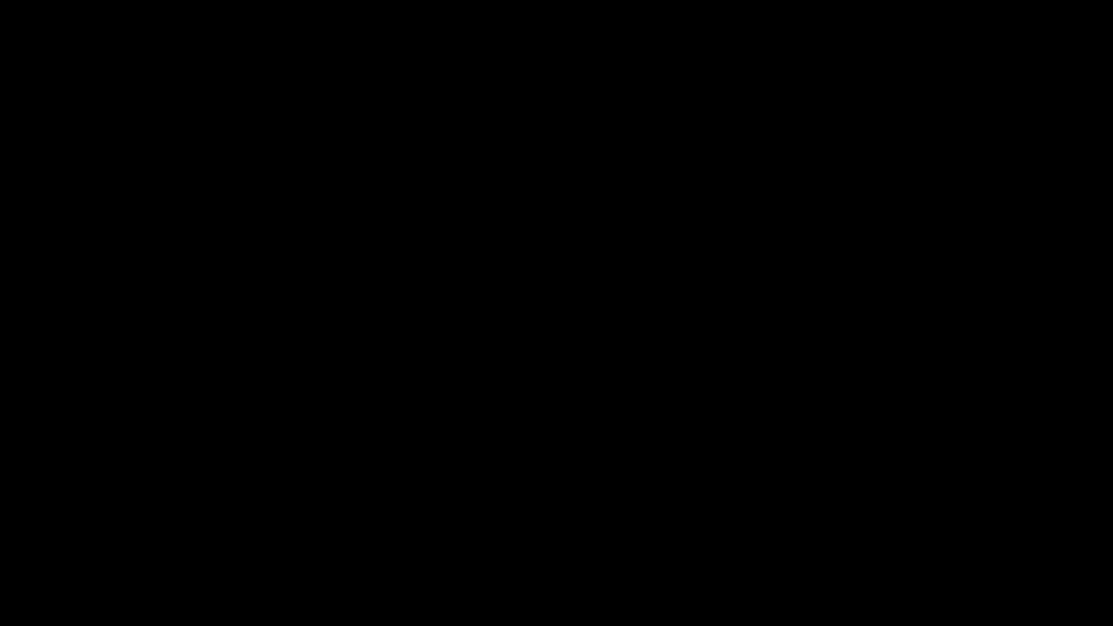
Step: Complete the 'Roll Num.' header and apply the Preeti font to the empty Name cells
type("N")
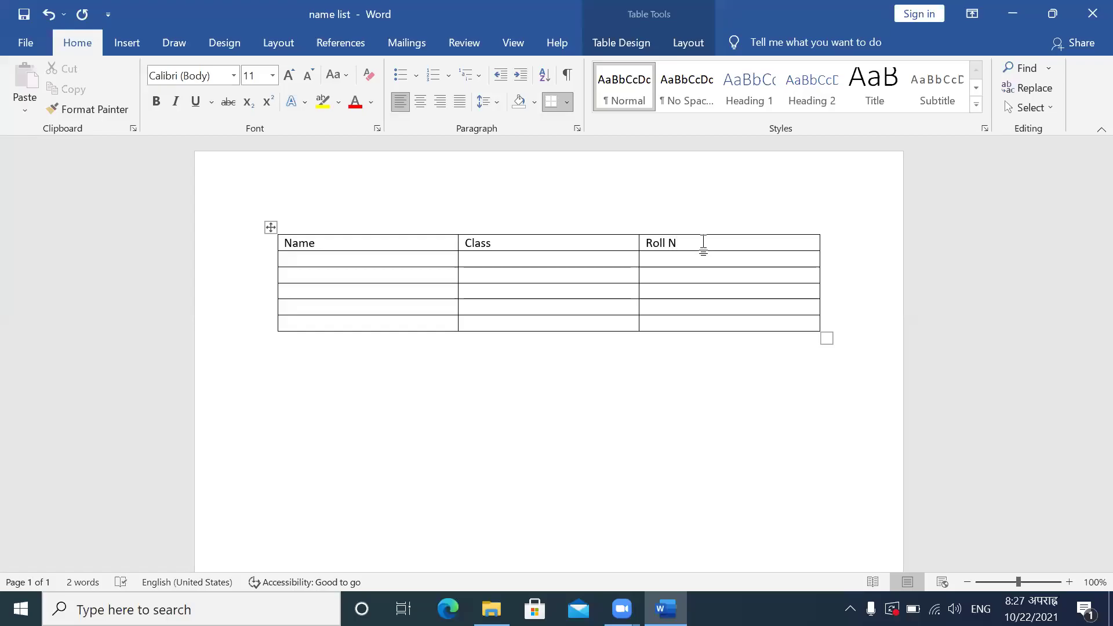
type("um")
type(".")
left_click(310, 263)
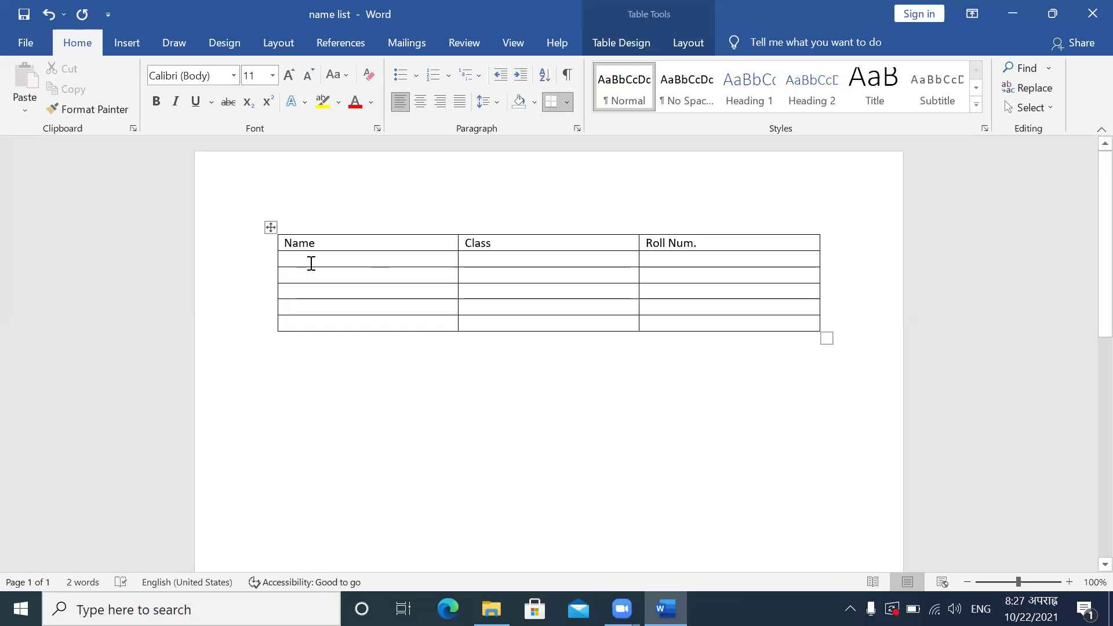
mouse_move(310, 263)
left_mouse_down()
mouse_move(472, 318)
mouse_move(620, 306)
mouse_move(433, 325)
left_mouse_up()
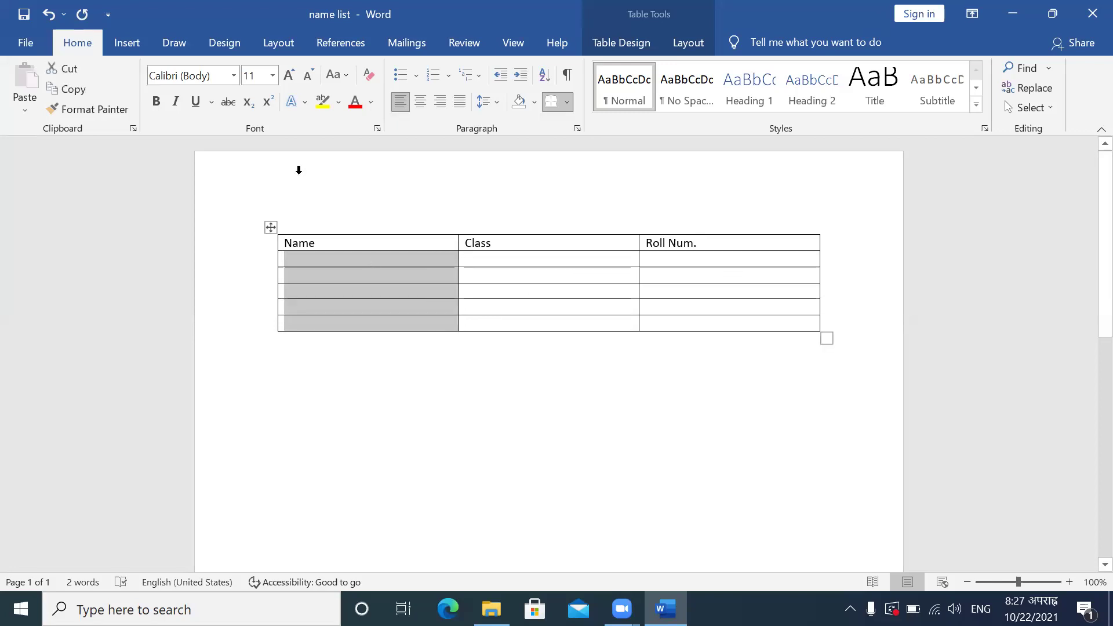
left_click(233, 76)
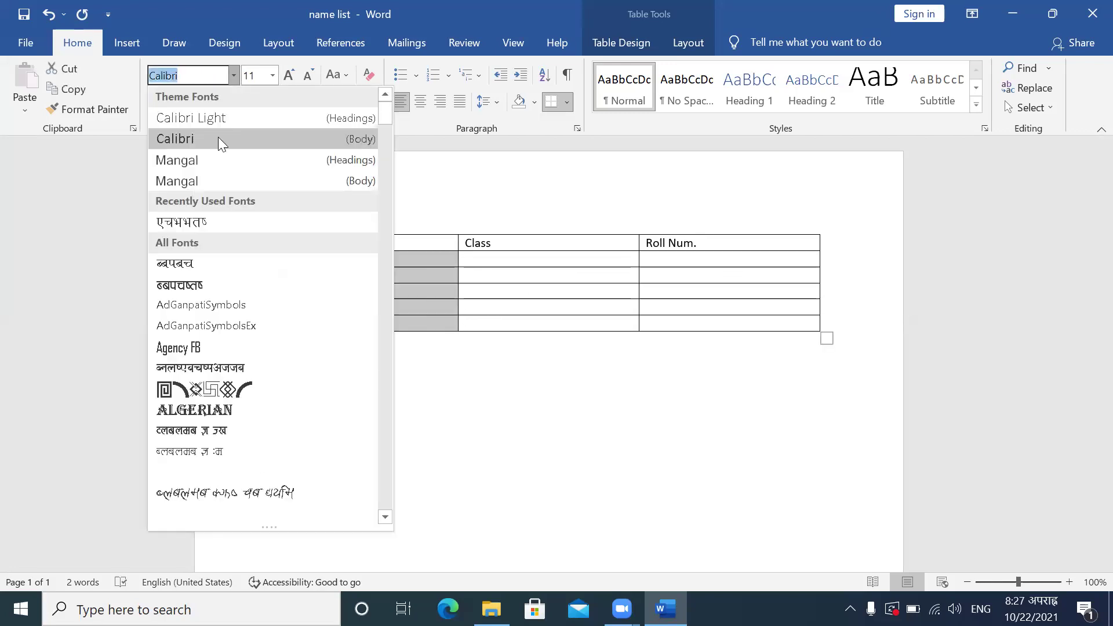
left_click(205, 224)
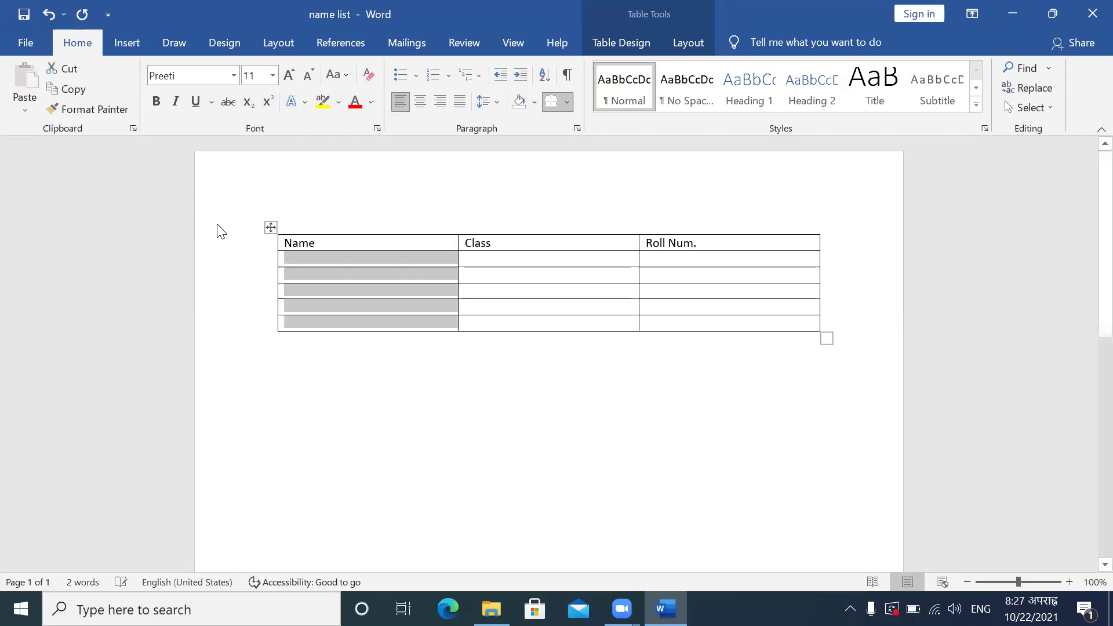
Step: Enter the first student's name in Preeti in the first Name cell, fixing typos
left_click(358, 260)
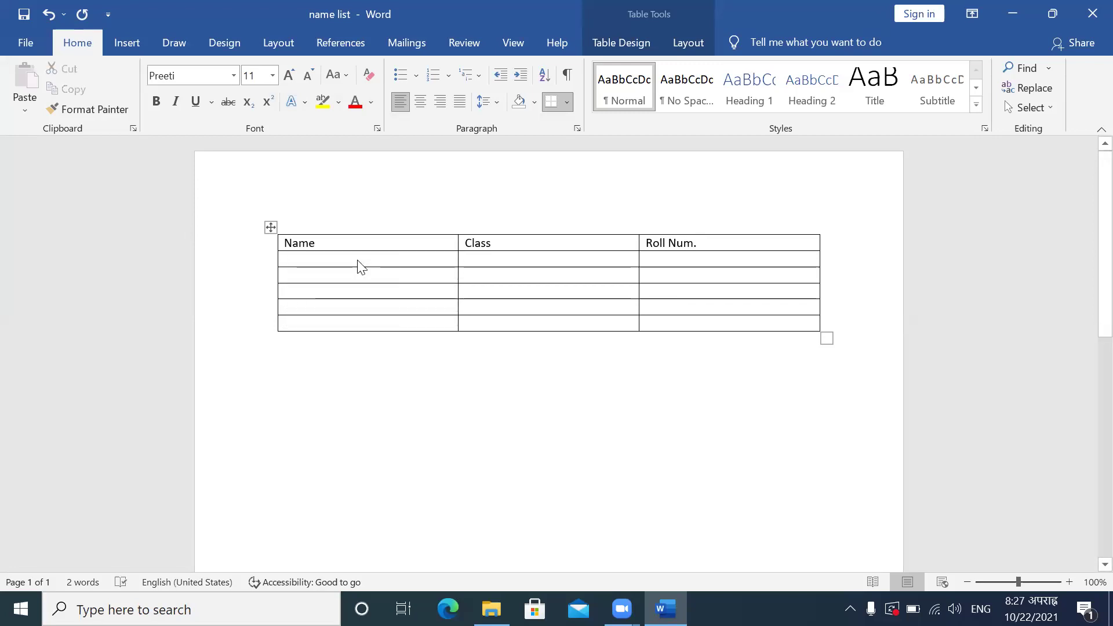
type("x]d")
key("BackSpace")
key("BackSpace")
key("BackSpace")
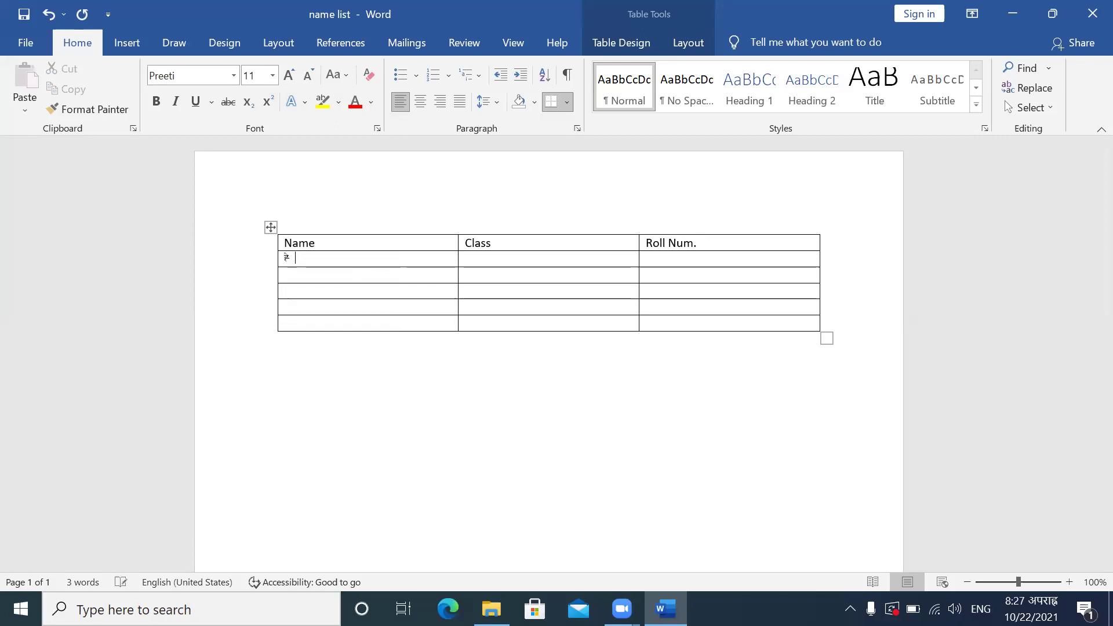
key("BackSpace")
type("x")
key("BackSpace")
type("x")
key("BackSpace")
type("x]dGt")
Step: Enter student names in the second and fifth Name cells
left_click(284, 275)
type("/fd")
type("Zofd")
type(";'d")
key("BackSpace")
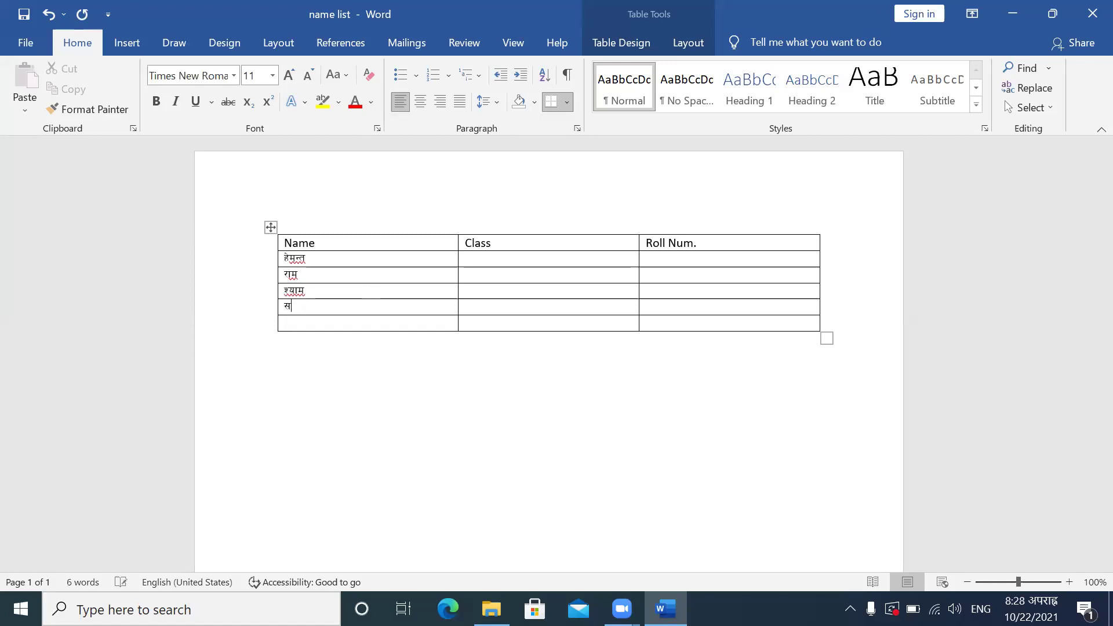
type("gd")
left_click(285, 322)
type("/d]z")
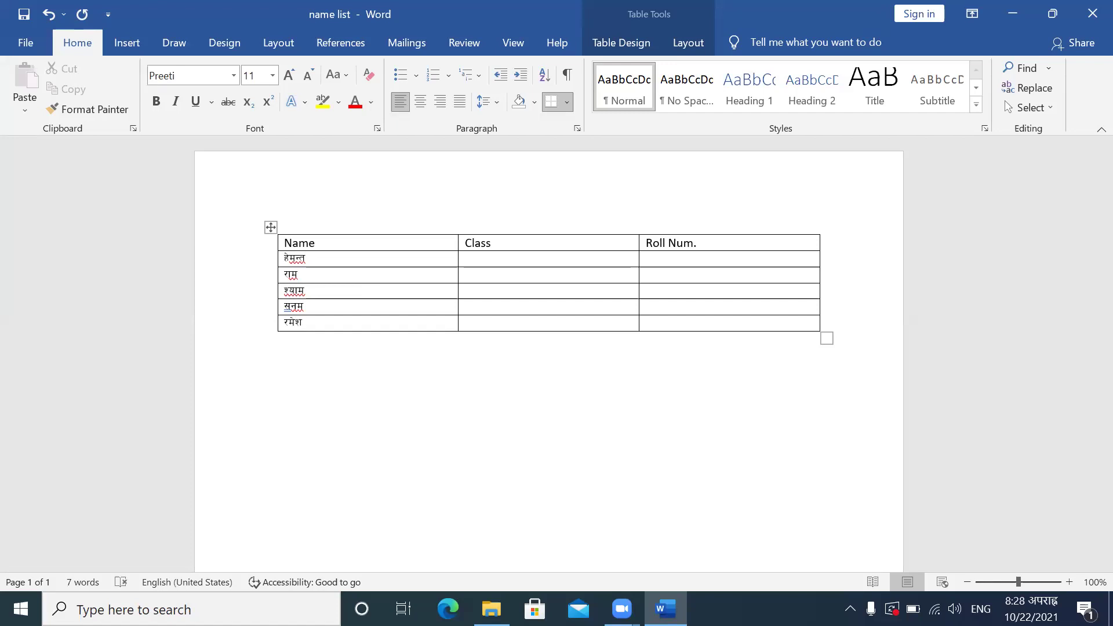
left_click(492, 258)
Step: Enter 6 in each Class cell of the name list table
type("6")
key("Down")
type("6")
key("Down")
type("6")
key("Down")
key("Down")
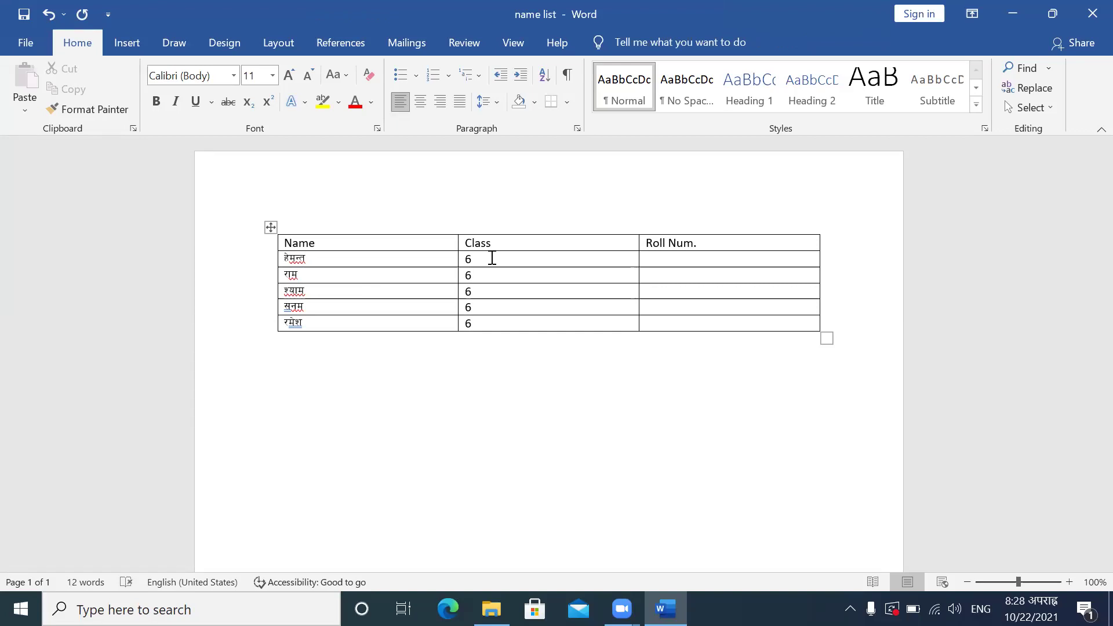
left_click(492, 257)
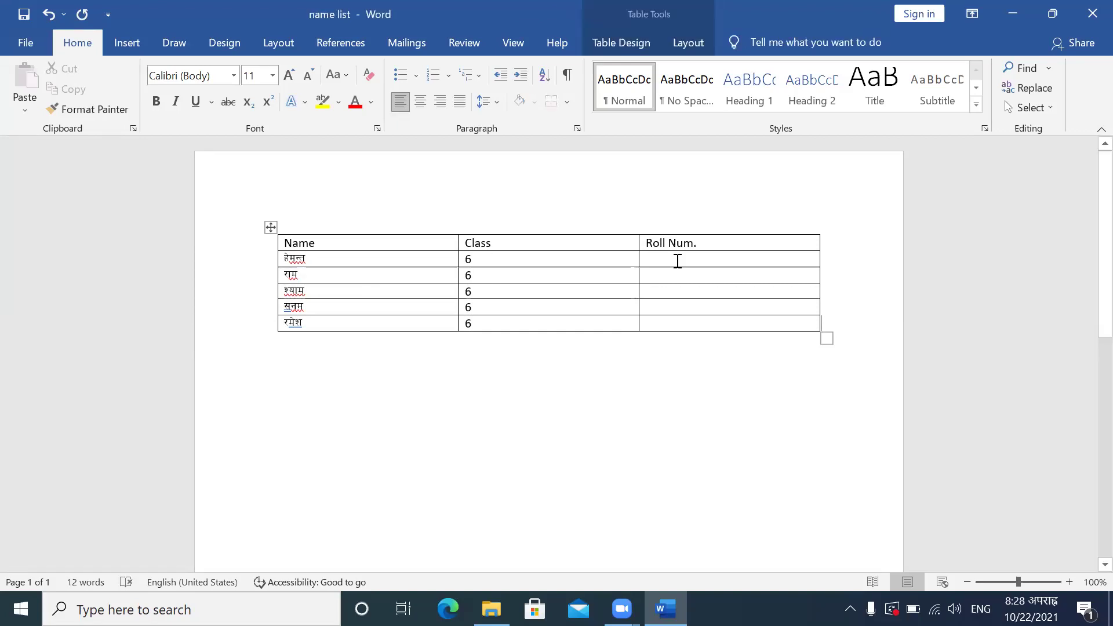
Step: Fill the Roll Num. cells with 1 to 5 and save the name list
left_click(677, 260)
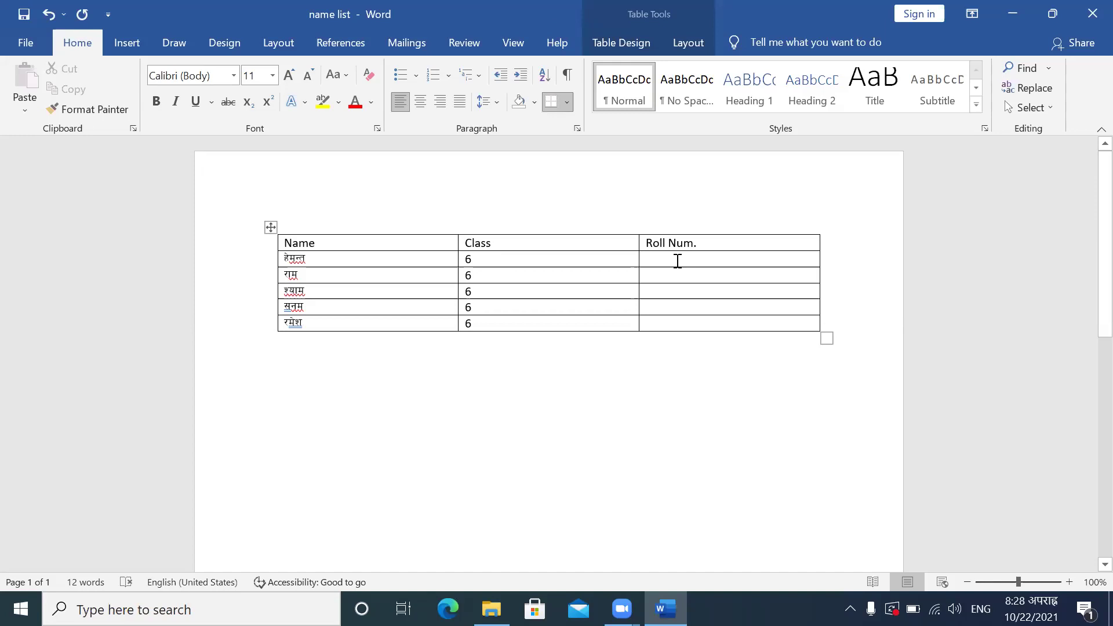
type("1")
key("Down")
type("2")
key("Down")
type("3")
key("Down")
type("45")
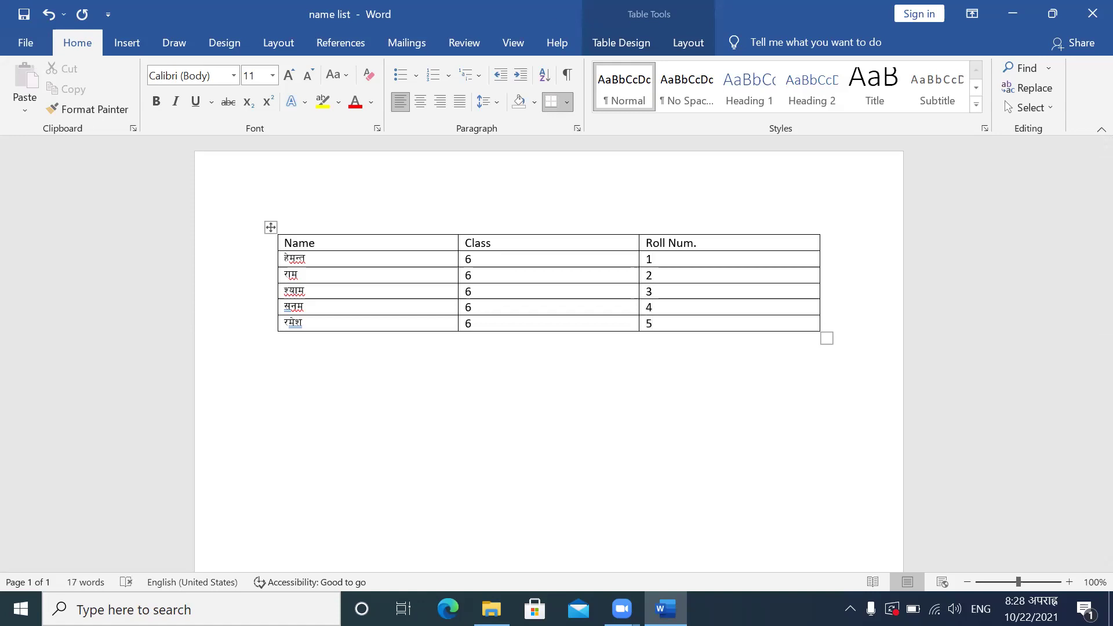
mouse_move(819, 227)
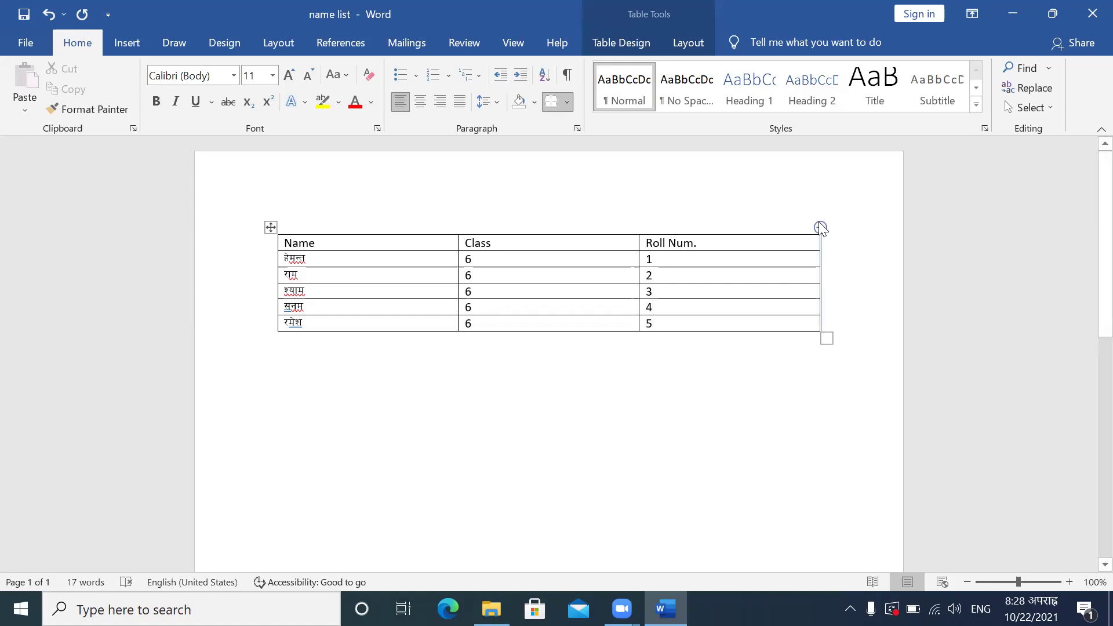
key("ctrl+s")
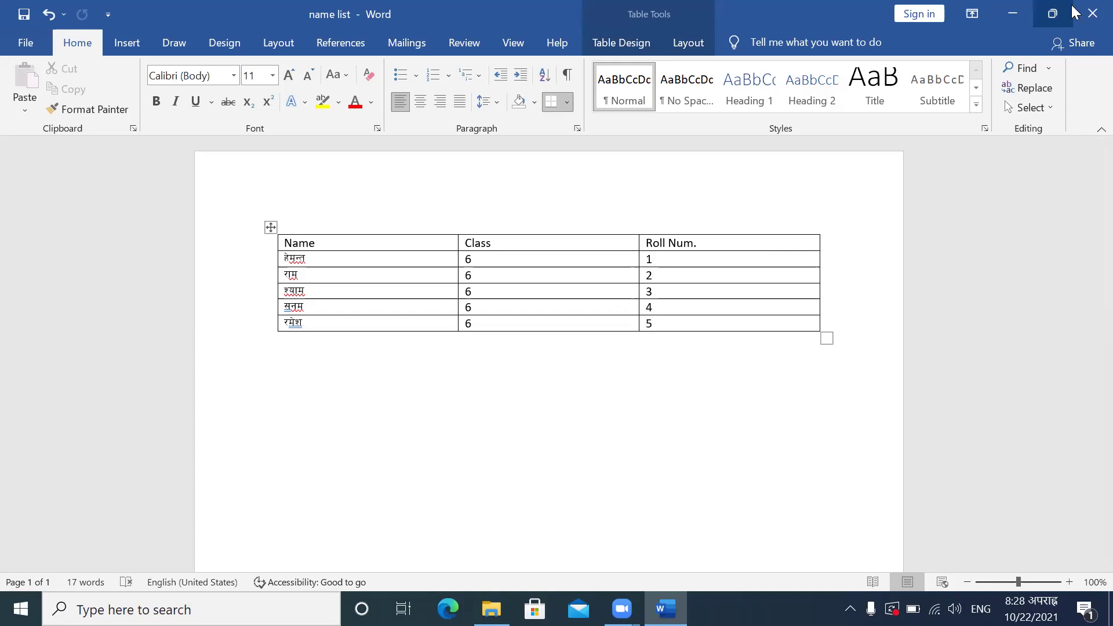
Step: Close name list, the extra Word document and Explorer, then reopen the Homework folder
left_click(1090, 9)
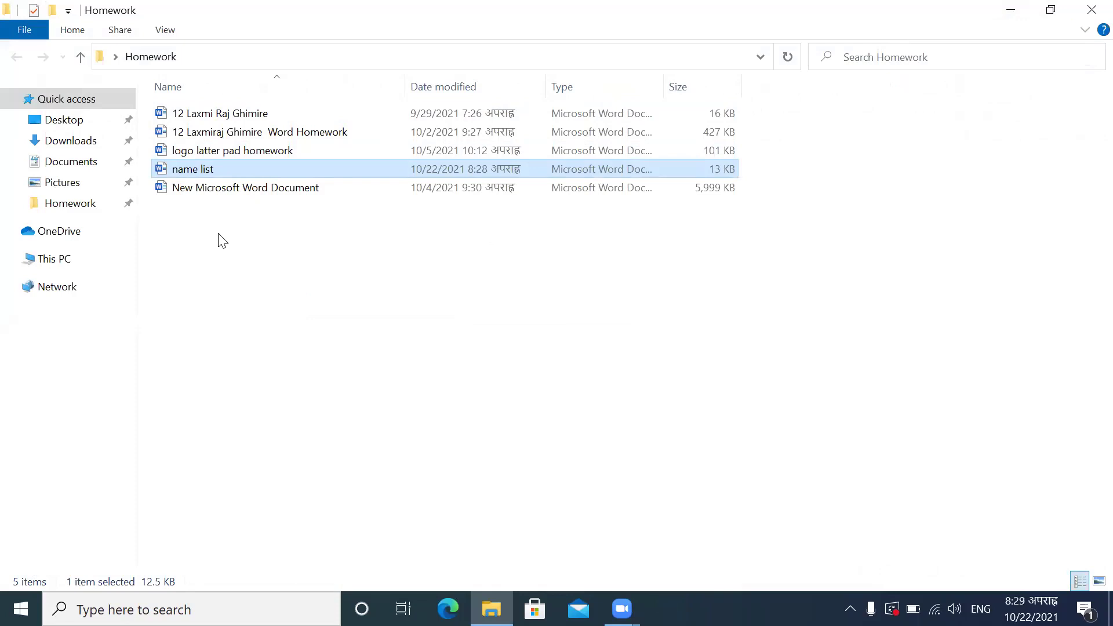
double_click(271, 193)
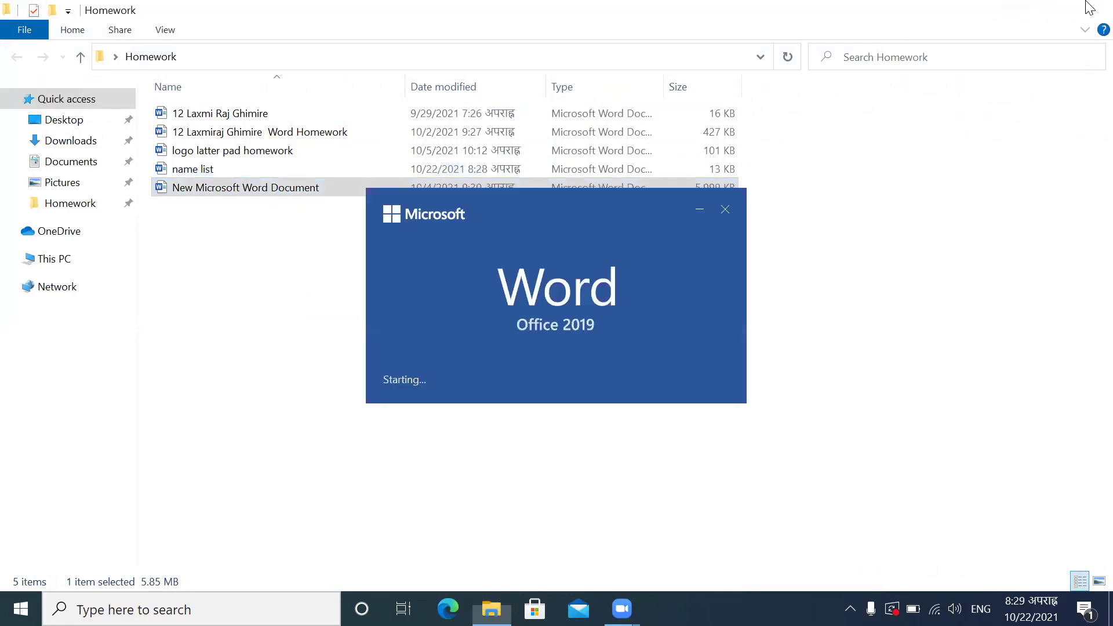
left_click(1088, 7)
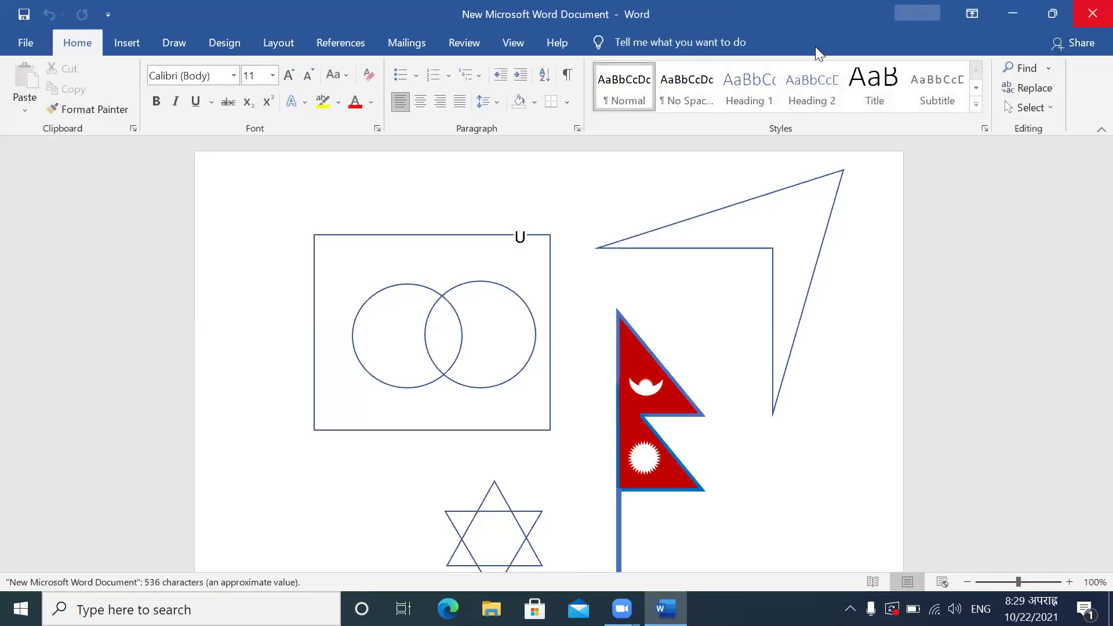
key("alt+F4")
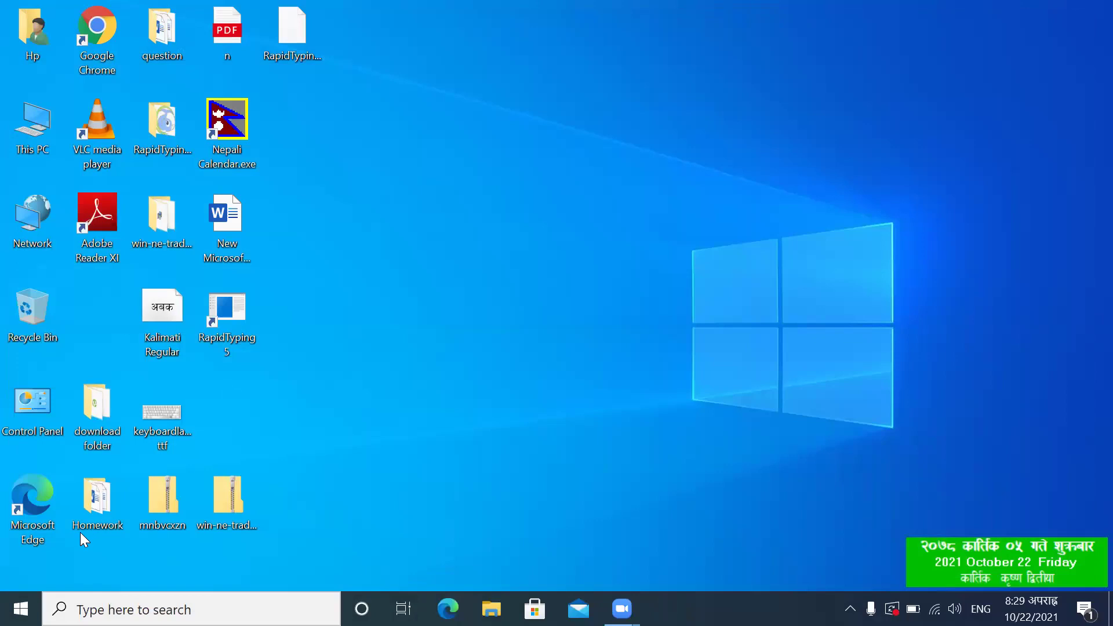
left_click(94, 518)
key("Return")
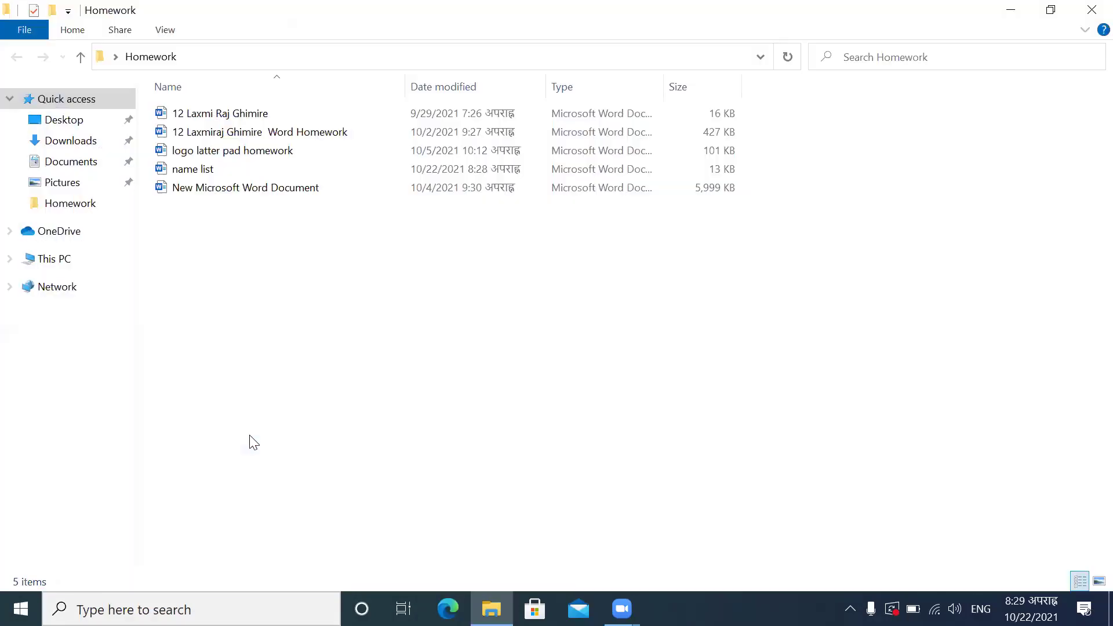
Step: Create a new blank Word document in Homework with its default name and open it
right_click(188, 236)
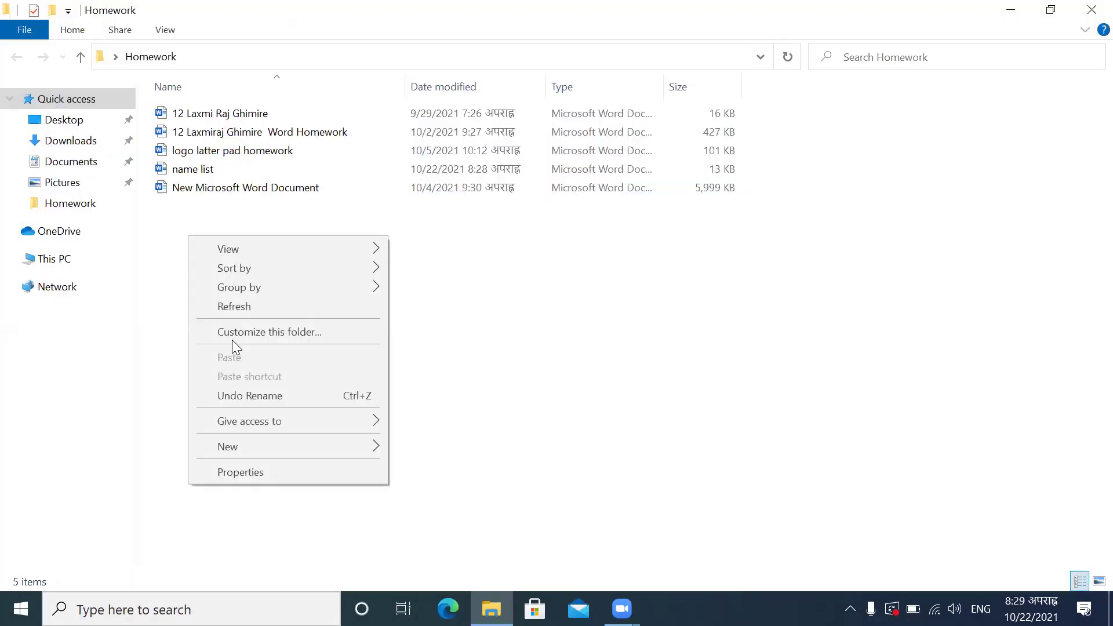
left_click(464, 275)
right_click(263, 233)
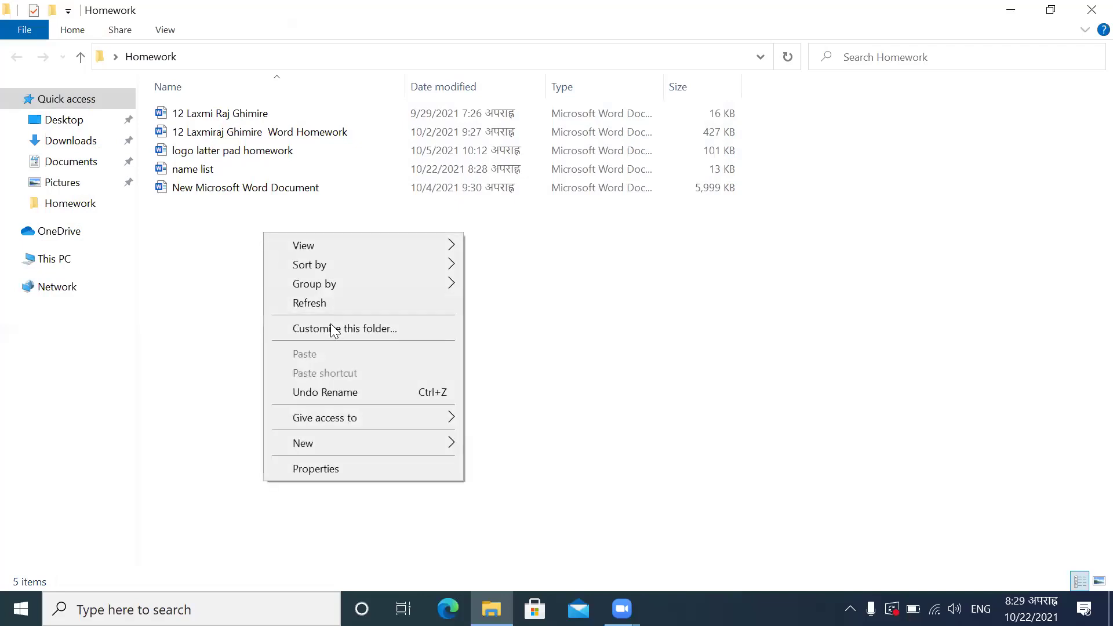
mouse_move(363, 443)
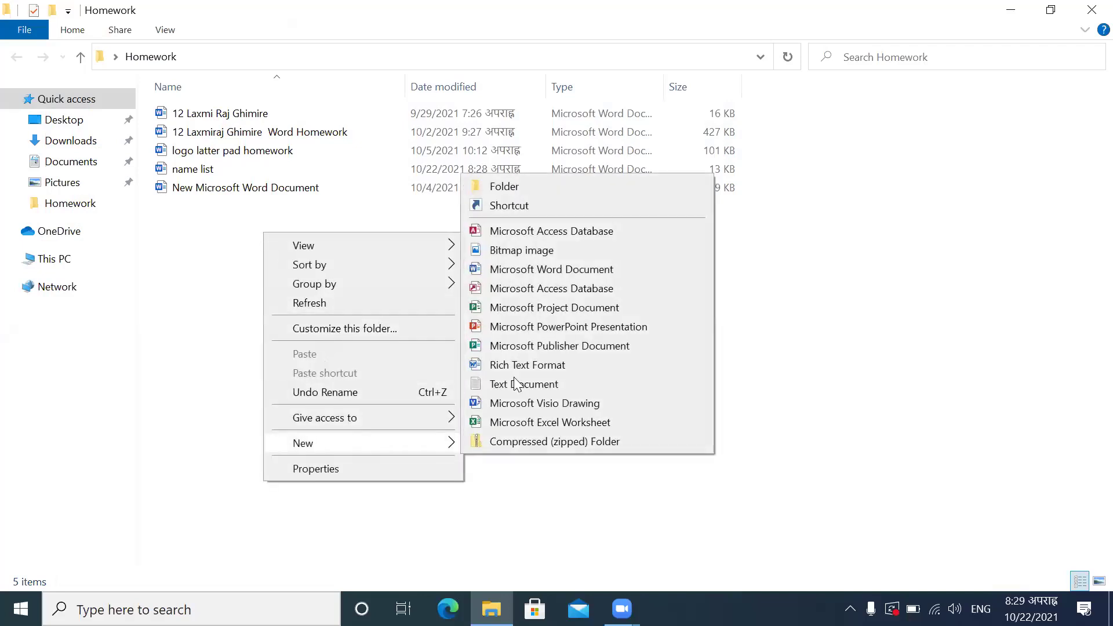
left_click(570, 267)
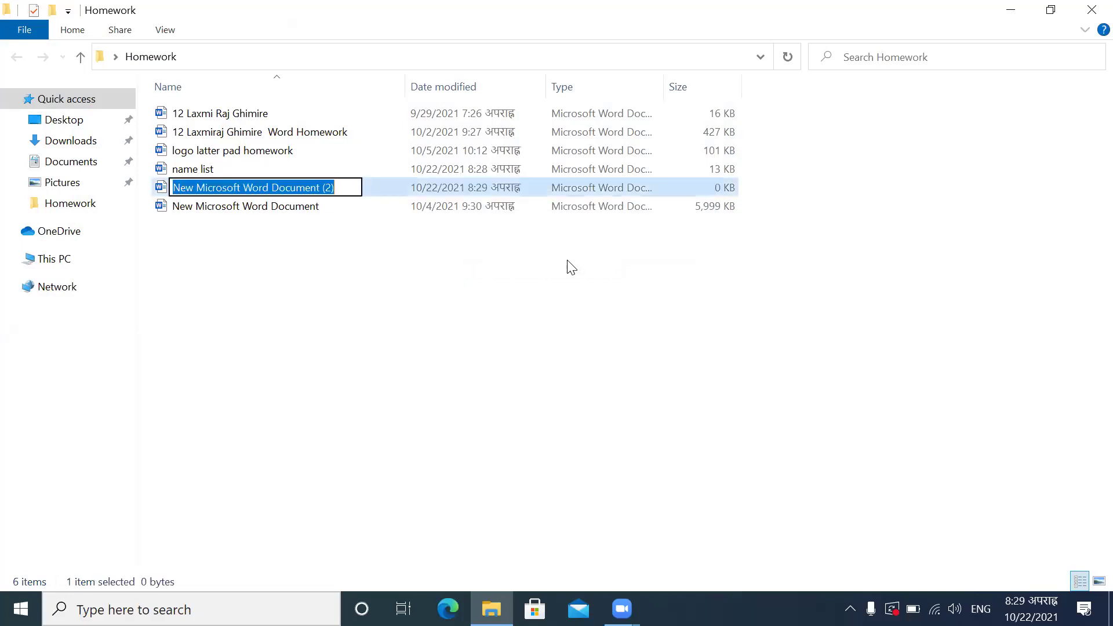
key("Return")
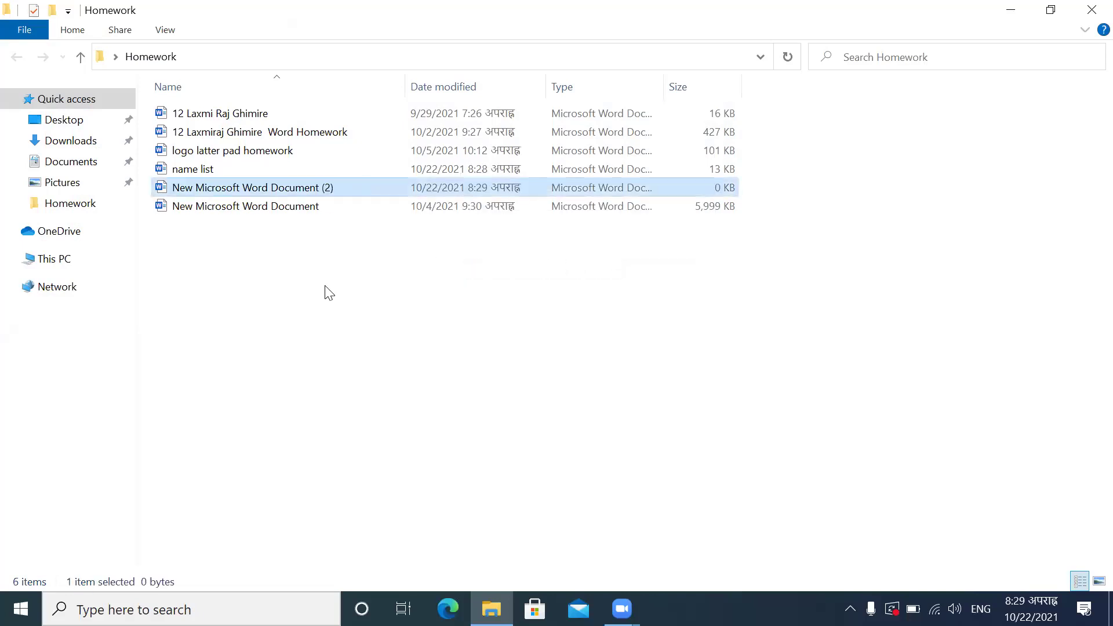
left_click(326, 292)
left_click(275, 197)
double_click(275, 197)
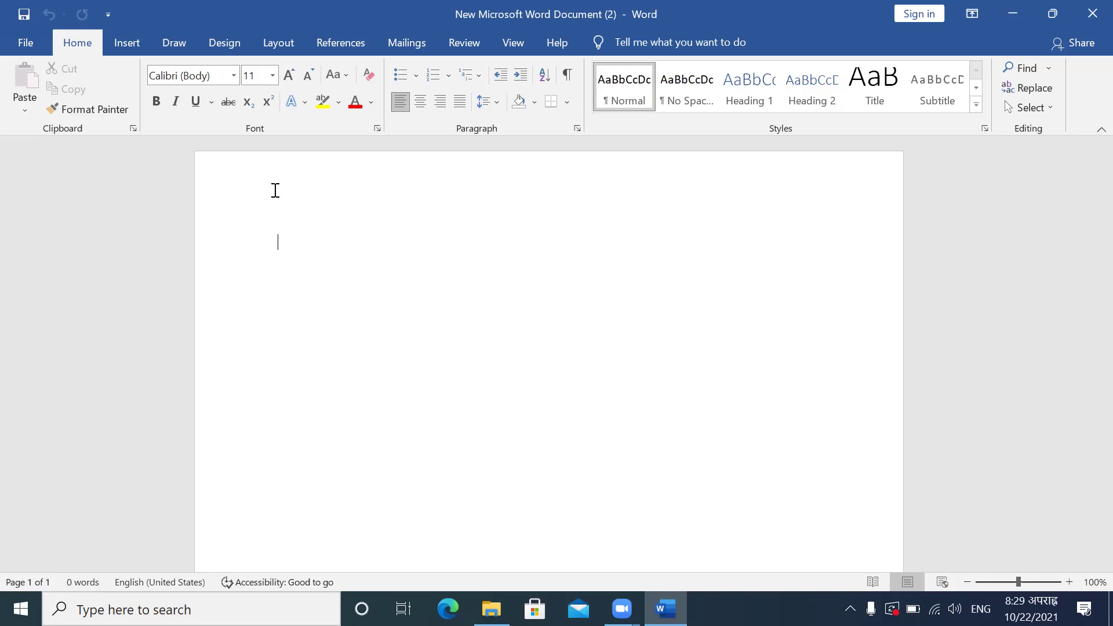
Step: Close the blank document, briefly reopen and close name list, then close the Homework window
left_click(1090, 8)
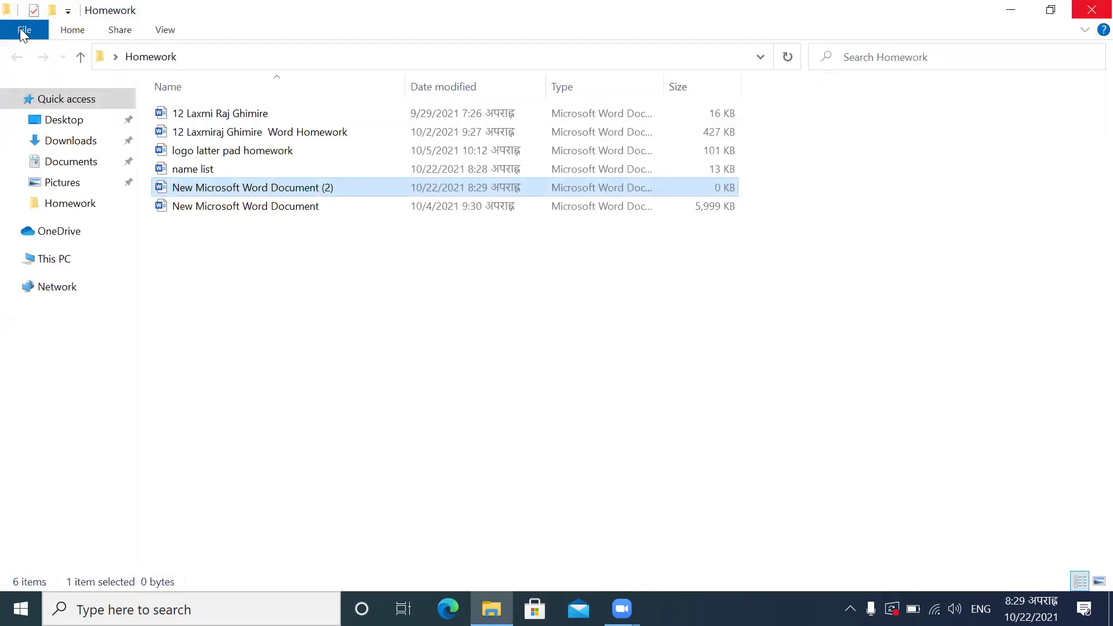
left_click(23, 30)
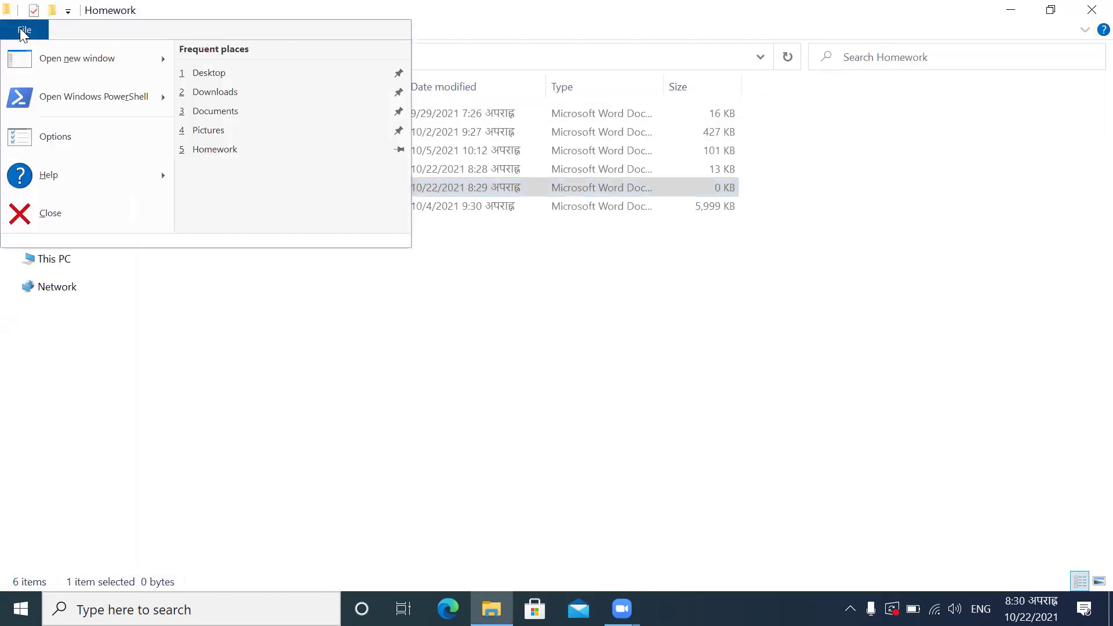
left_click(237, 286)
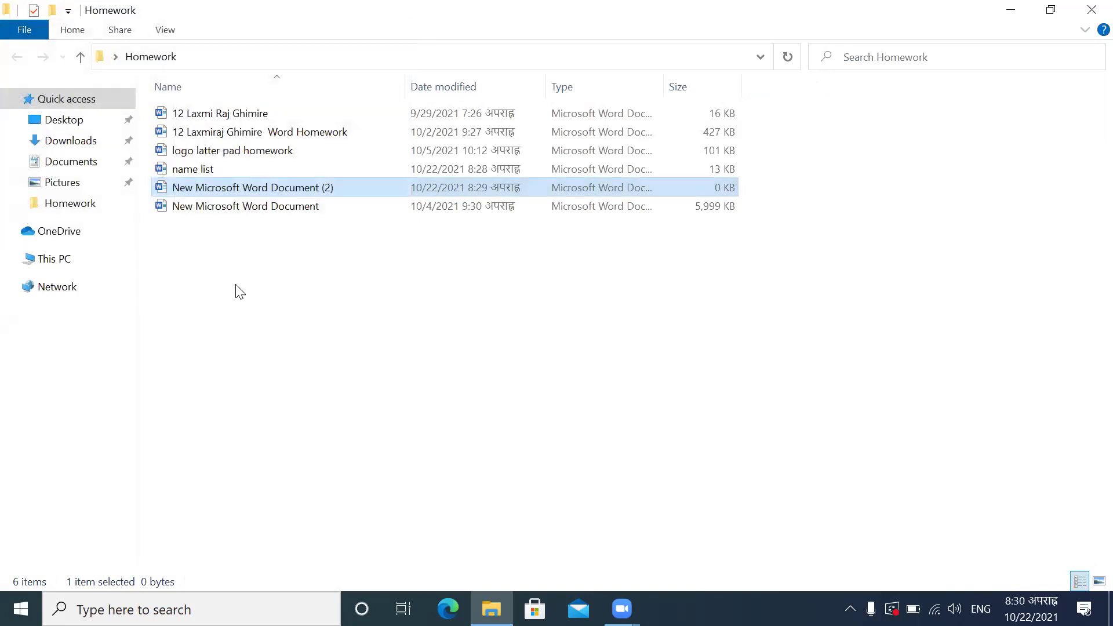
double_click(207, 168)
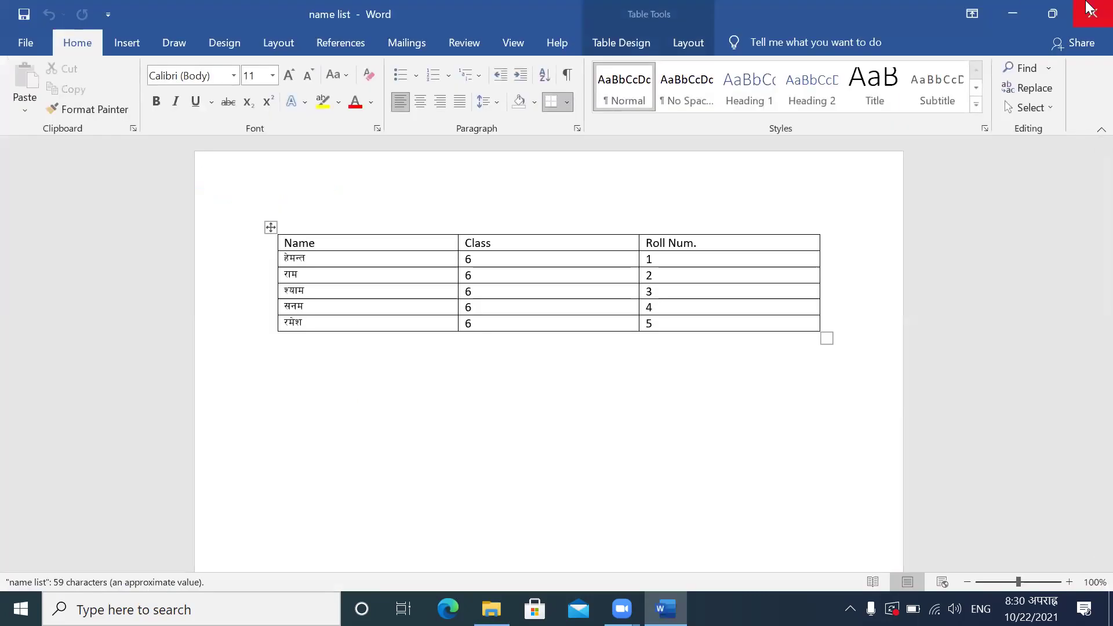
left_click(1090, 9)
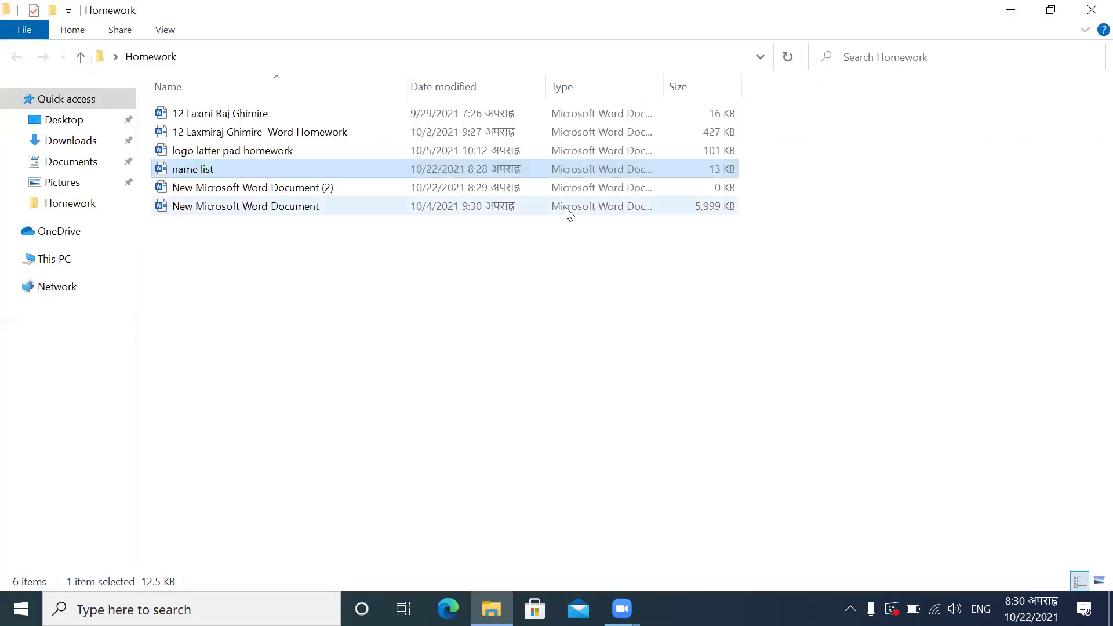
left_click(1089, 8)
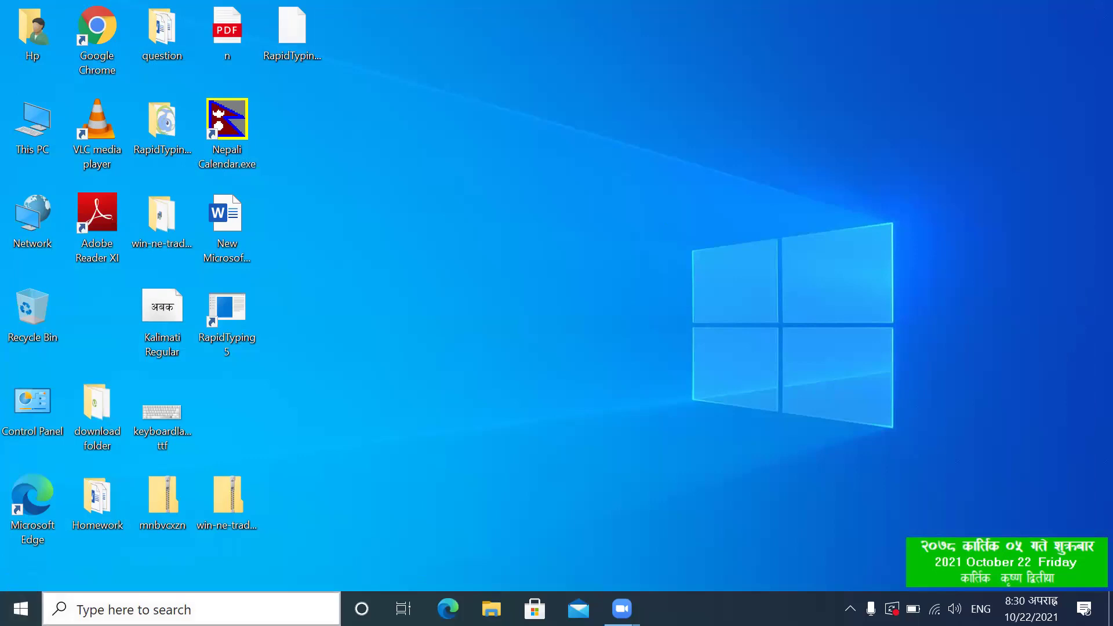
Step: Search 'wo' in Windows Search, launch Word and start a blank document
left_click(133, 610)
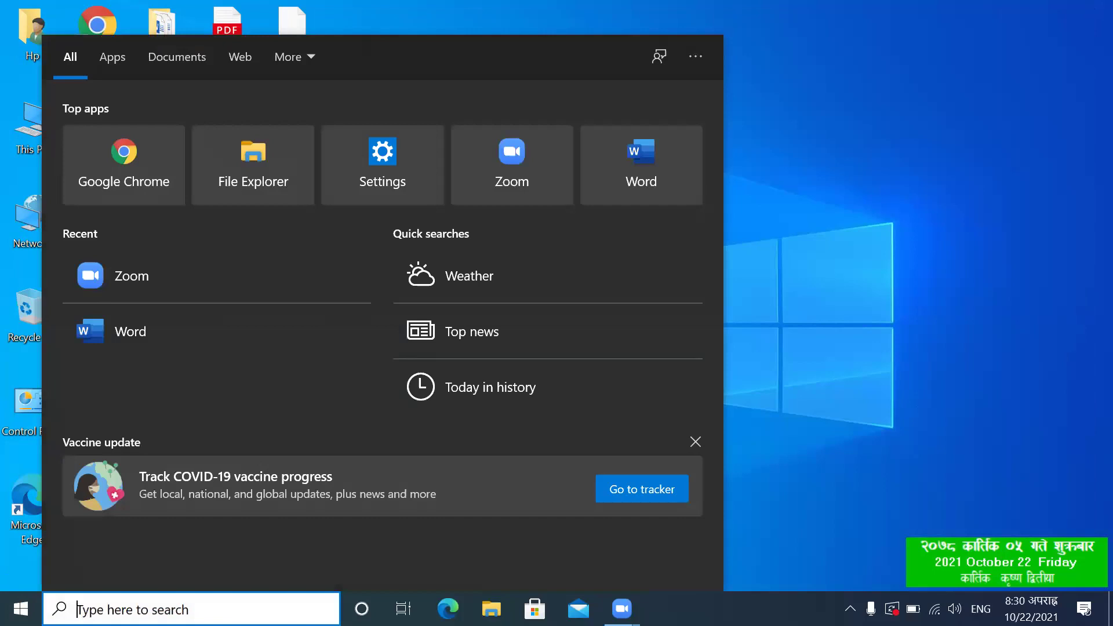
type("wo")
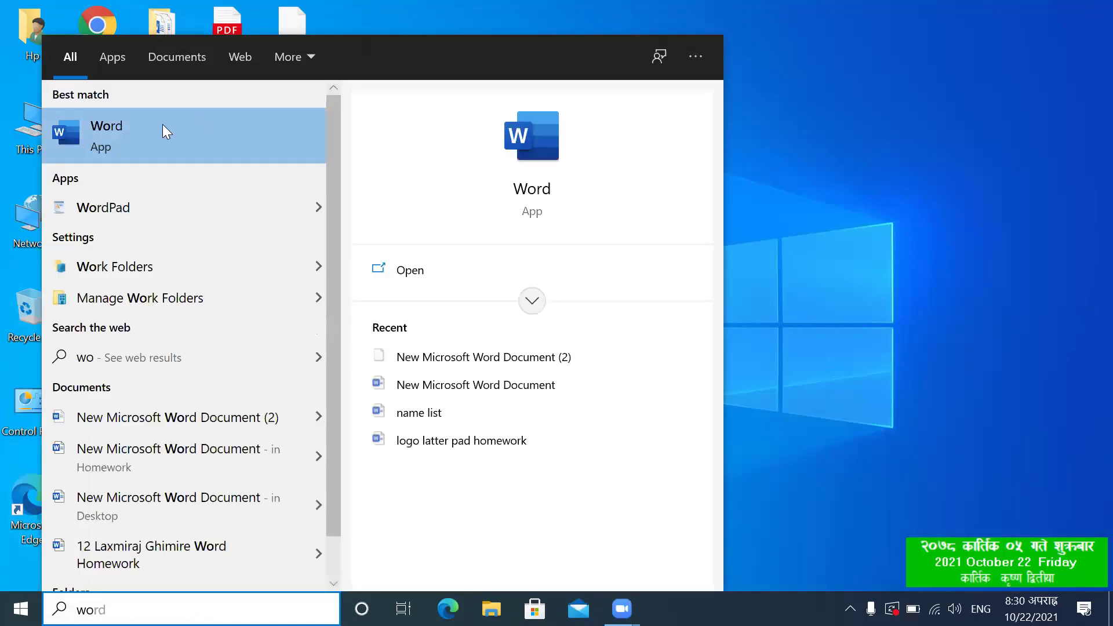
left_click(149, 133)
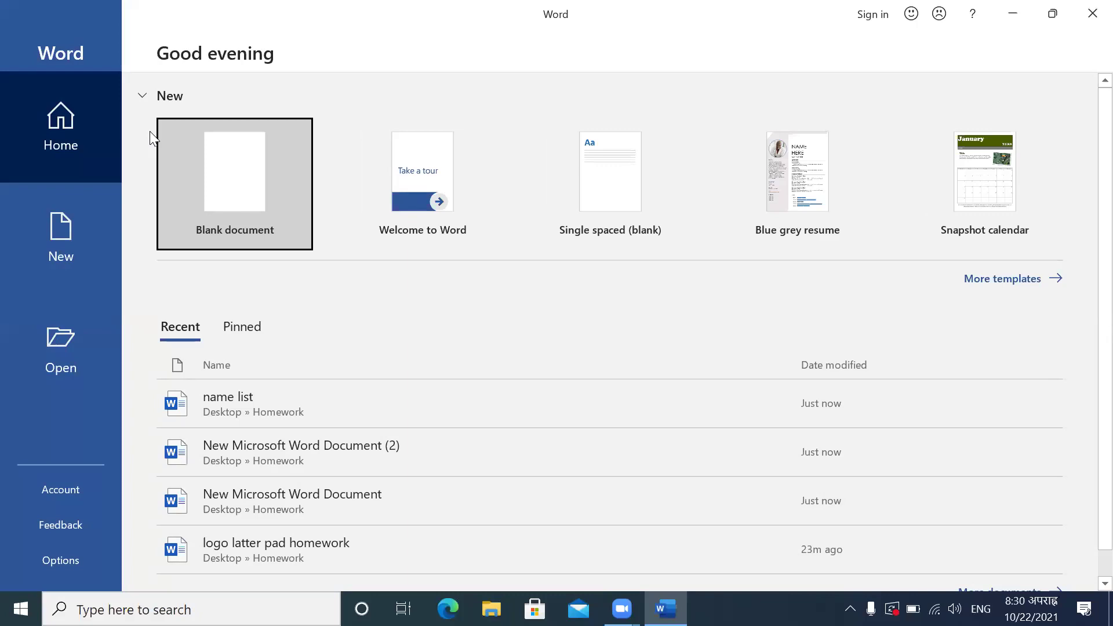
left_click(235, 182)
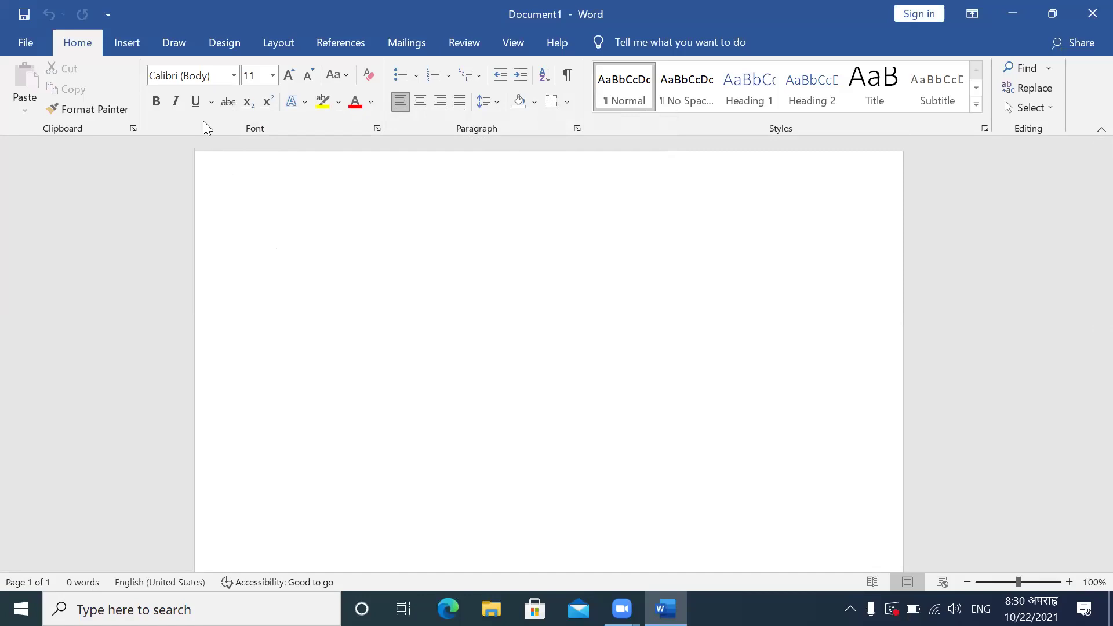
Step: Insert a 2×2 table into Document1, enlarge it by dragging, then undo the resize
left_click(126, 43)
left_click(127, 81)
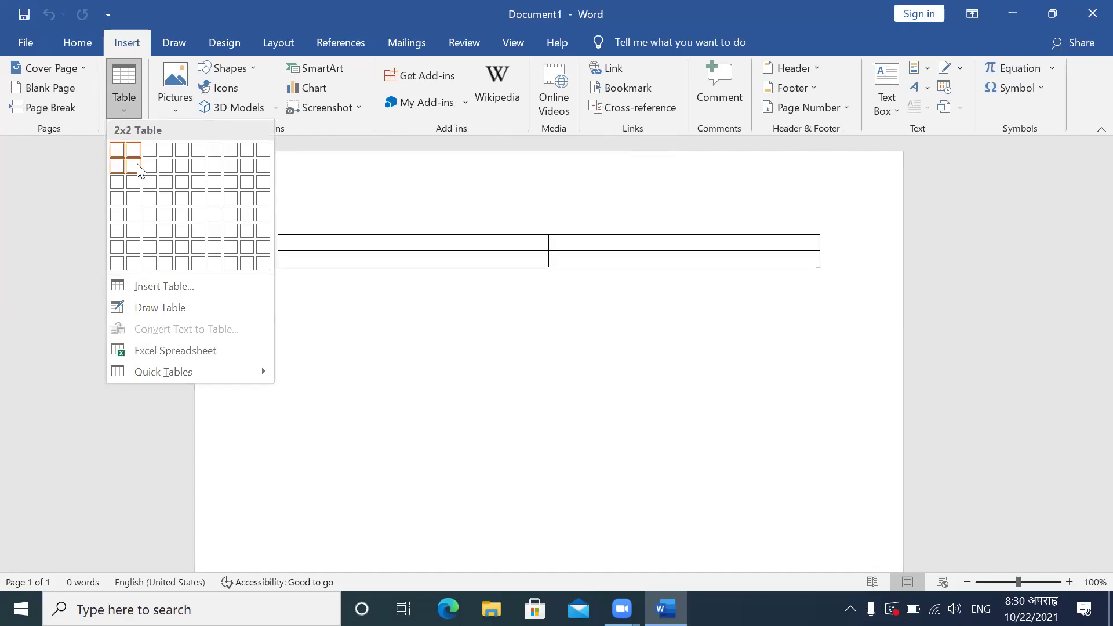
left_click(137, 164)
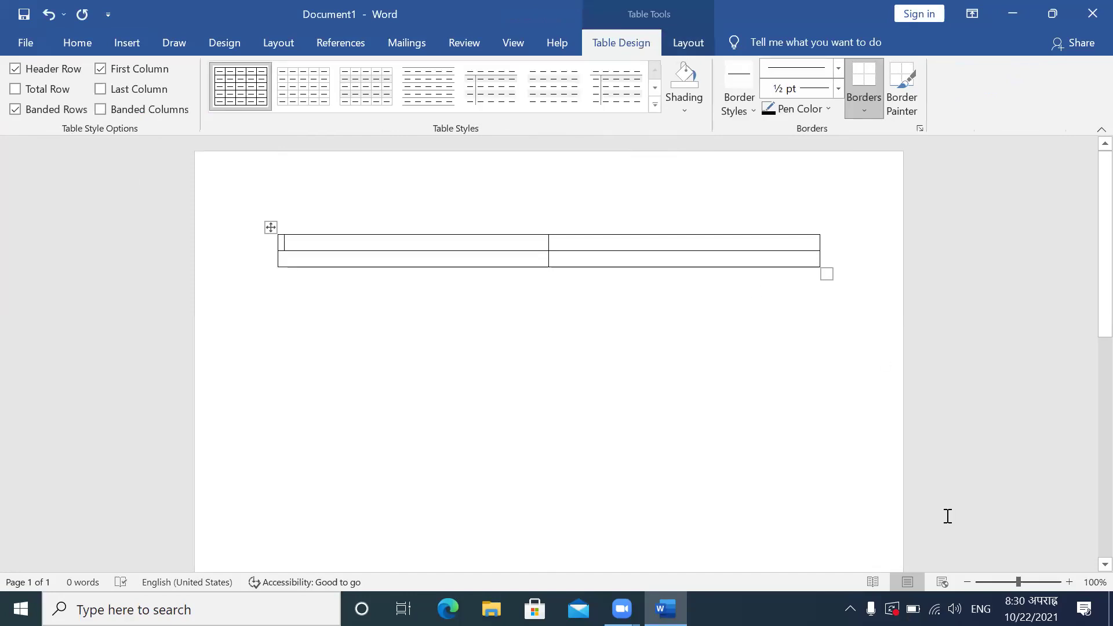
mouse_move(821, 267)
left_mouse_down()
mouse_move(856, 497)
mouse_move(811, 537)
left_mouse_up()
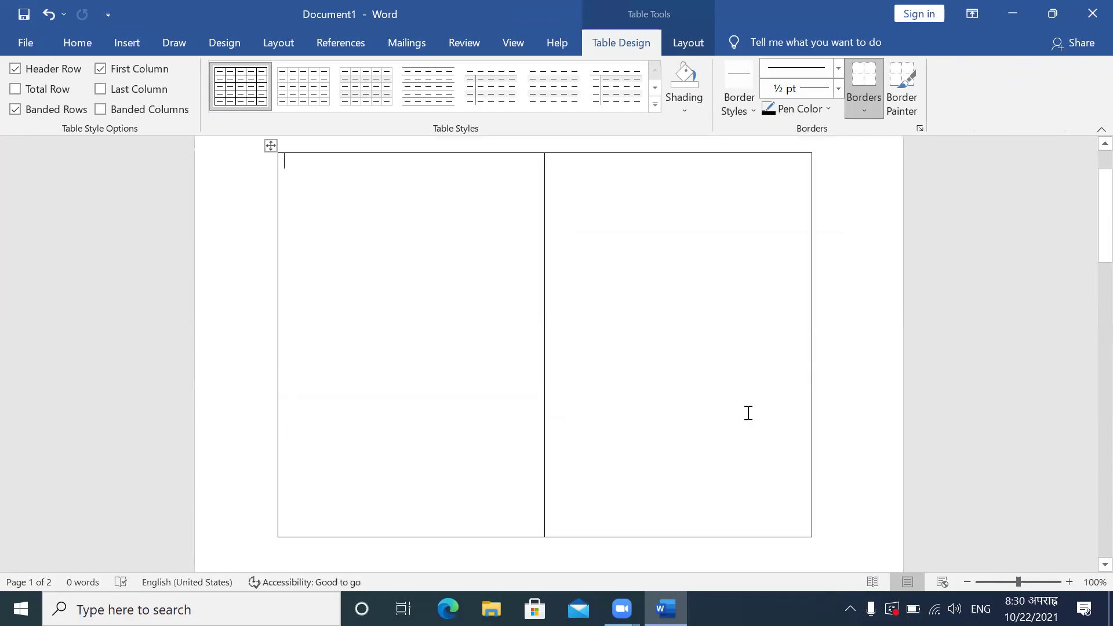
scroll(747, 413, "down", 3)
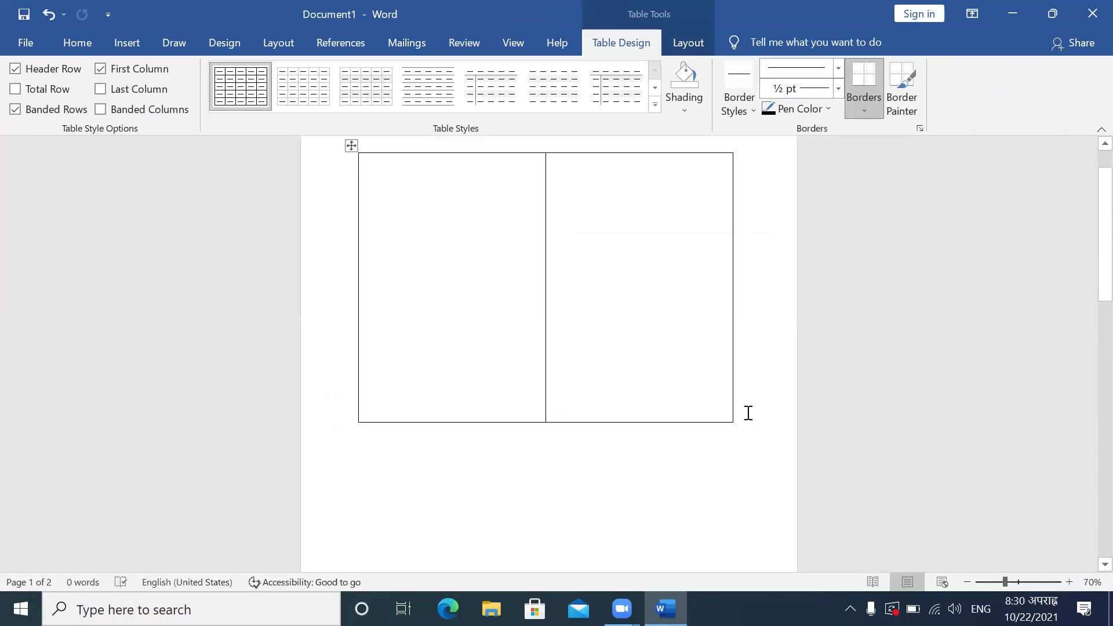
scroll(745, 409, "down", 1)
scroll(743, 402, "down", 2)
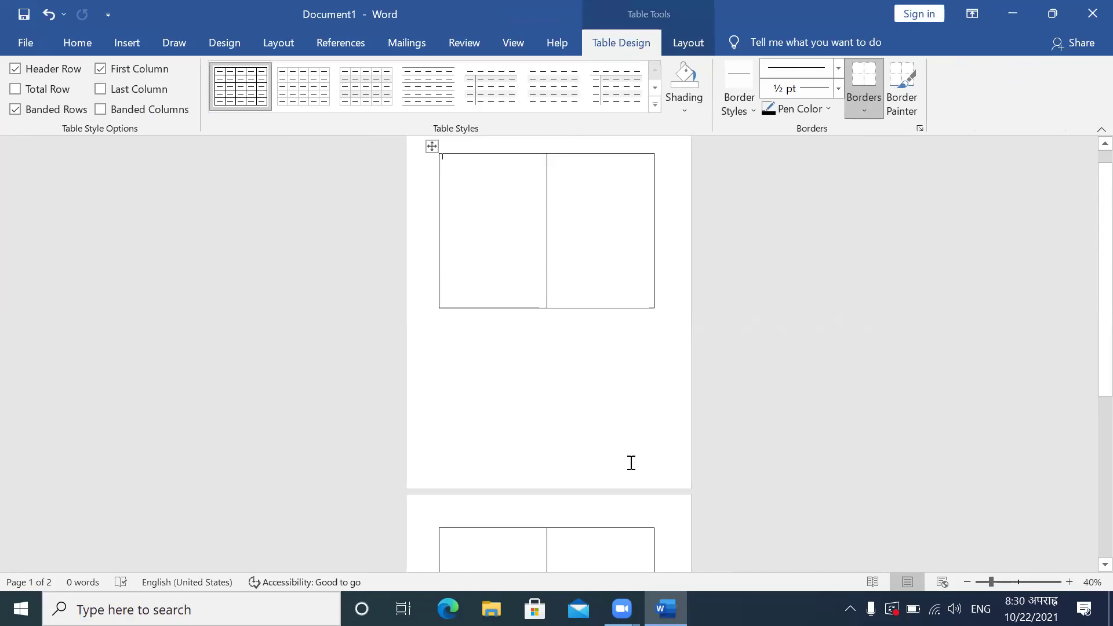
key("ctrl+z")
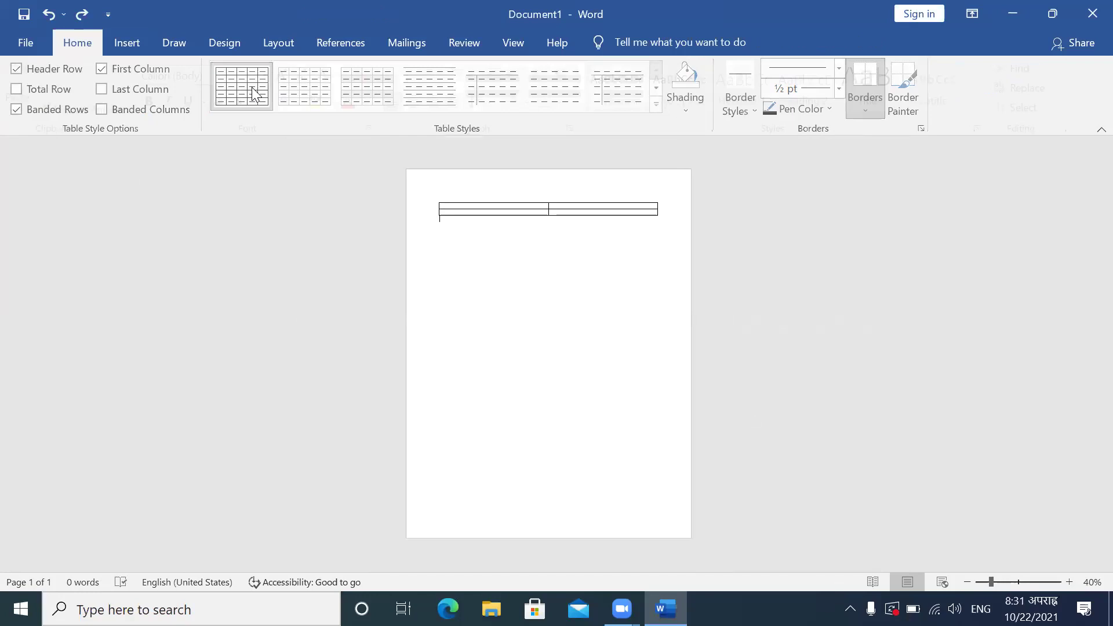
Step: Select the whole 2×2 table with its table Layout settings showing
left_click(283, 41)
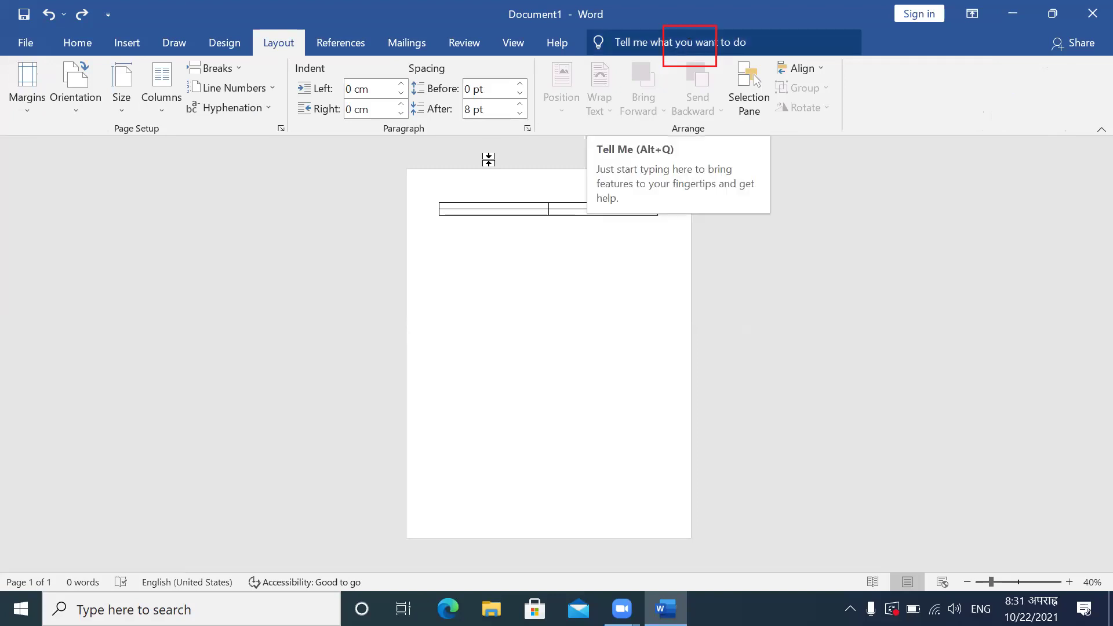
left_click(500, 213)
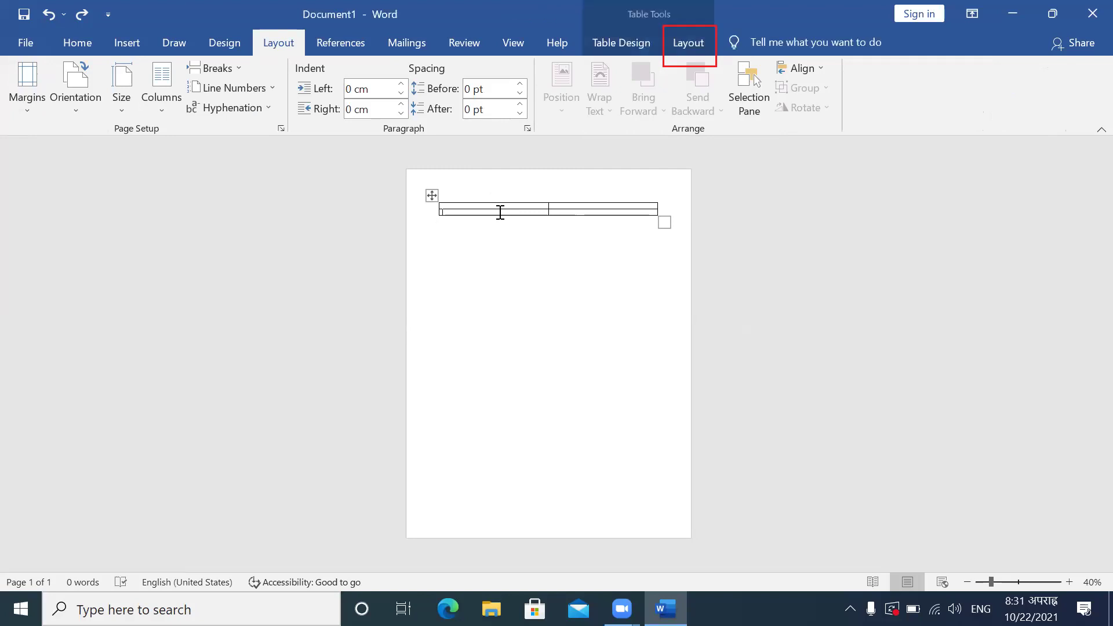
left_click(693, 46)
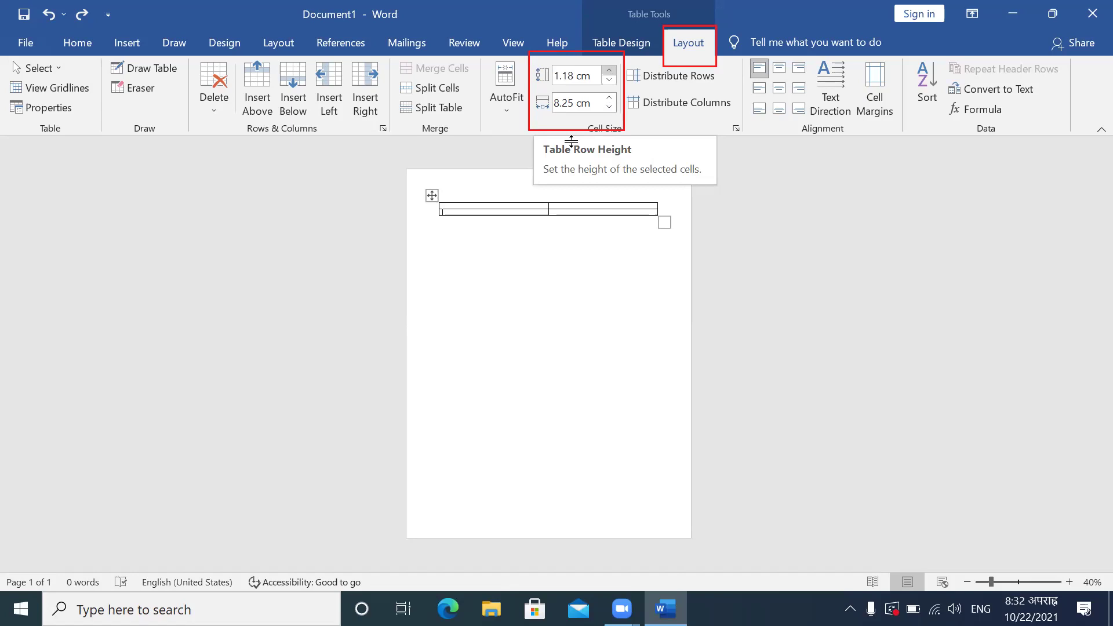
left_click(434, 194)
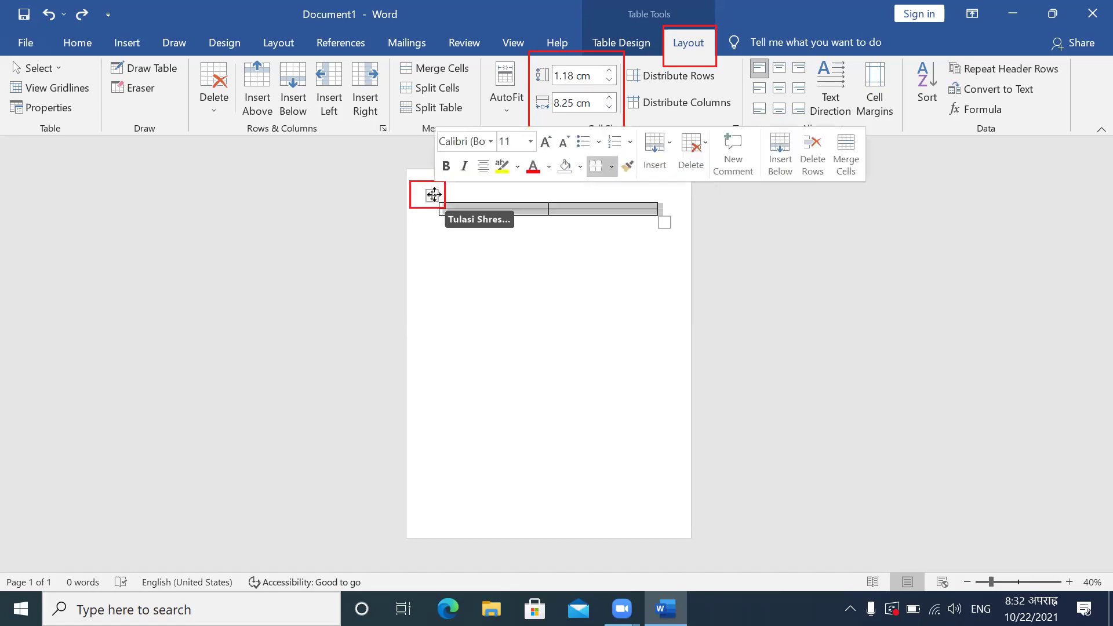
Step: Raise the table row height to 8.4 cm with the Height spinner
left_click(612, 72)
left_click(612, 72)
left_click(612, 72)
left_click(612, 72)
left_click(612, 72)
left_click(612, 72)
left_click(612, 72)
left_click(612, 72)
double_click(612, 72)
left_click(612, 72)
left_click(612, 72)
left_click(612, 72)
double_click(612, 72)
double_click(612, 72)
triple_click(612, 71)
double_click(612, 72)
triple_click(611, 72)
double_click(611, 72)
double_click(612, 72)
triple_click(612, 72)
double_click(612, 71)
double_click(612, 72)
double_click(612, 72)
triple_click(612, 71)
triple_click(612, 72)
triple_click(612, 72)
triple_click(612, 72)
triple_click(612, 72)
triple_click(612, 72)
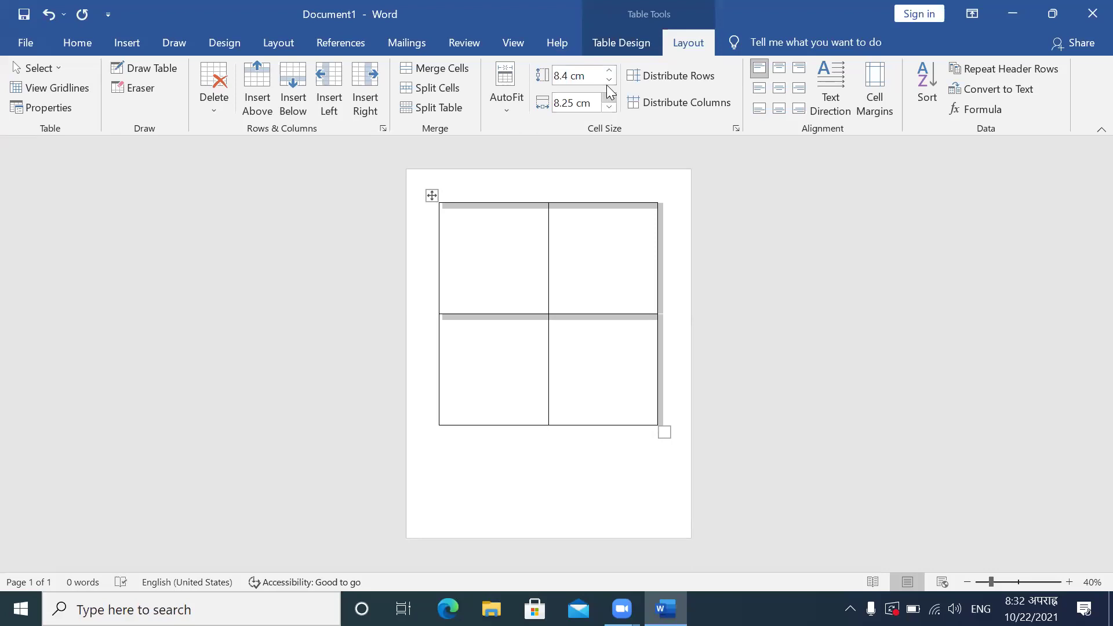
Step: Bring the row height down to 5.9 cm and widen the columns to 8.5 cm
left_click(607, 80)
triple_click(607, 81)
double_click(607, 81)
triple_click(607, 81)
triple_click(608, 81)
triple_click(607, 82)
triple_click(607, 82)
triple_click(608, 81)
triple_click(607, 81)
left_click(608, 80)
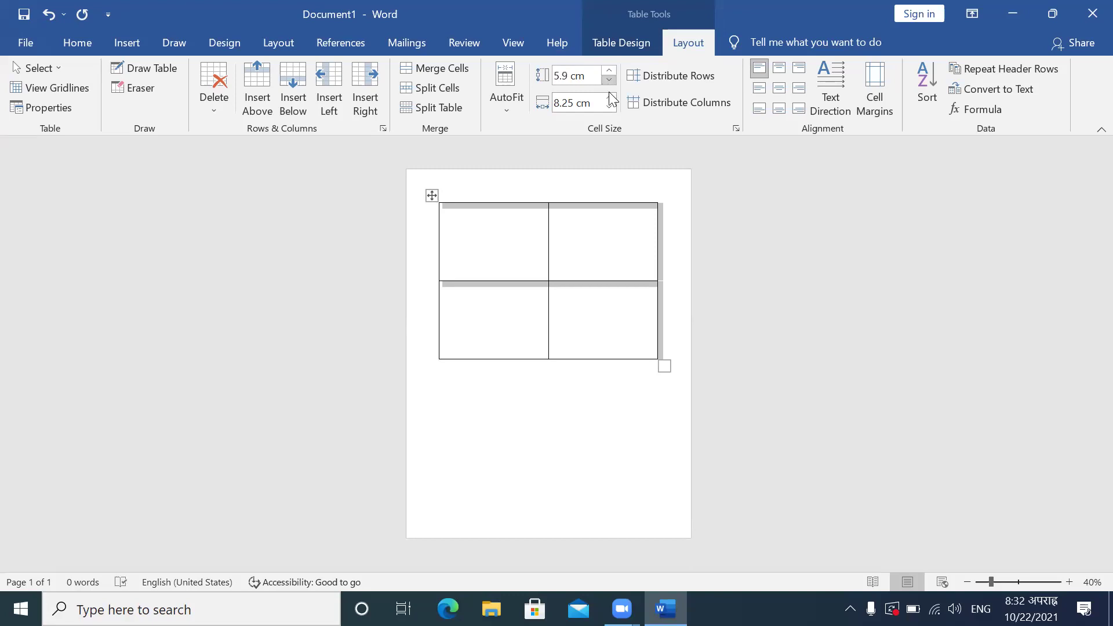
left_click(609, 98)
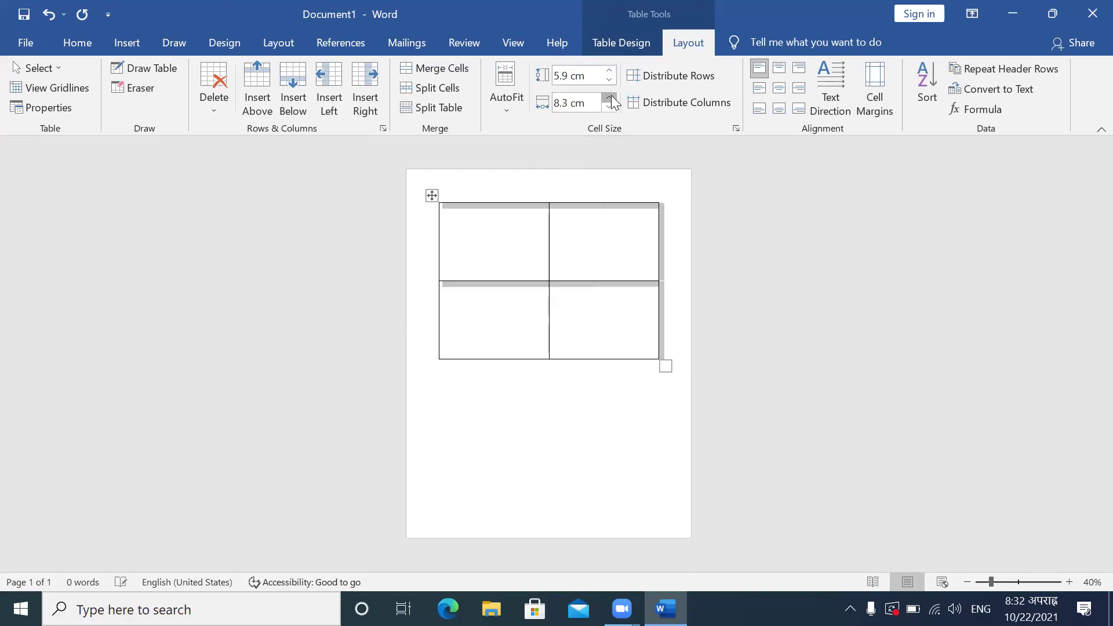
left_click(610, 98)
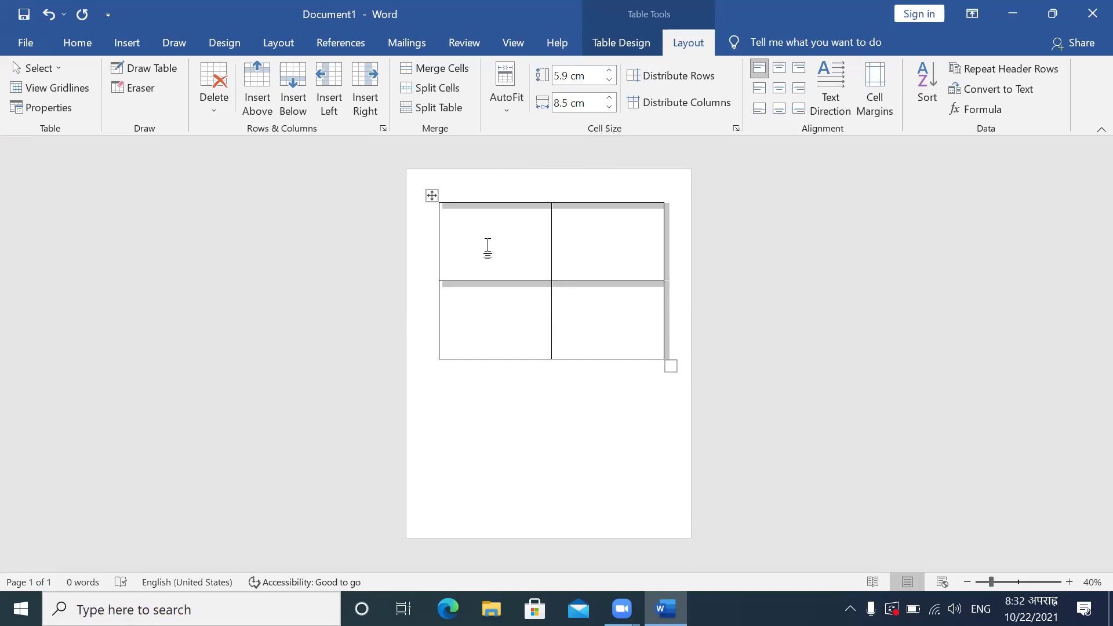
scroll(487, 246, "up", 2)
scroll(487, 246, "up", 4)
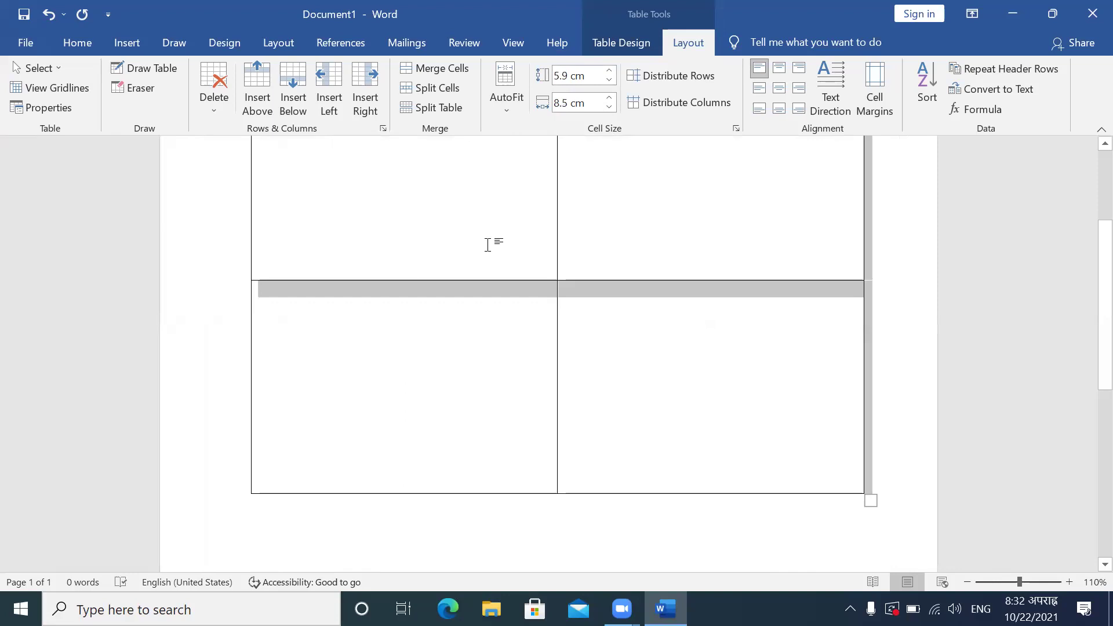
scroll(488, 245, "up", 3)
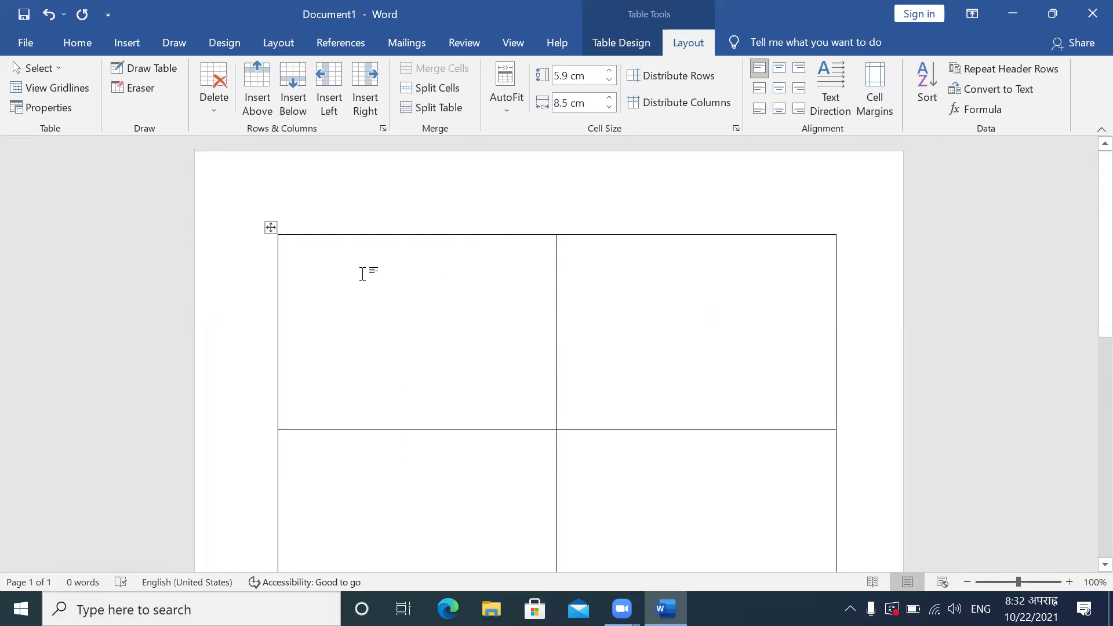
key("Return")
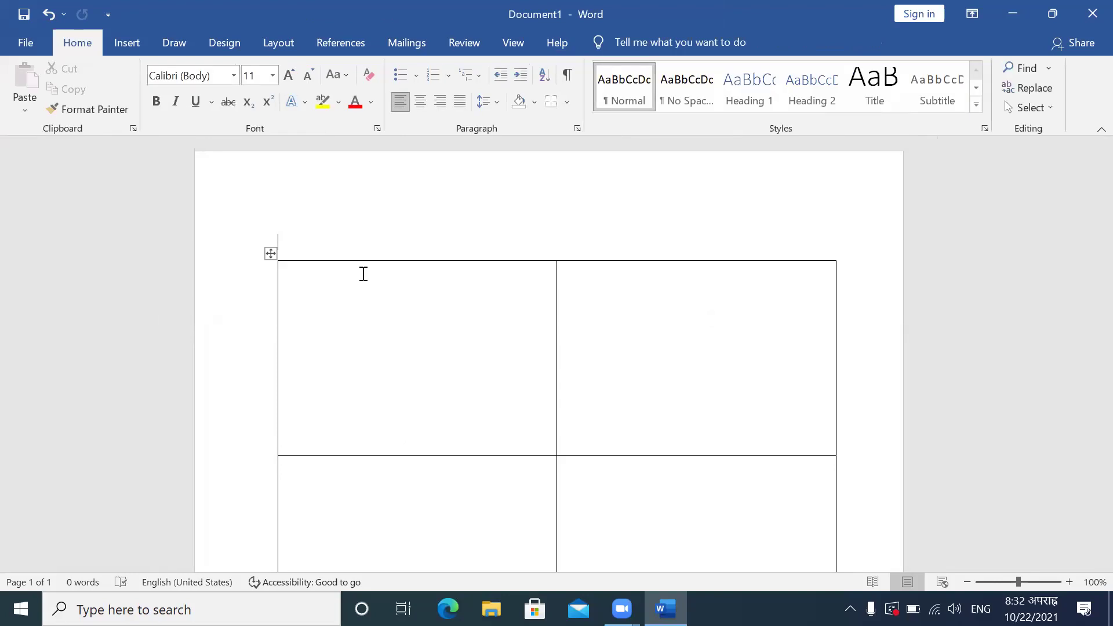
left_click(363, 274)
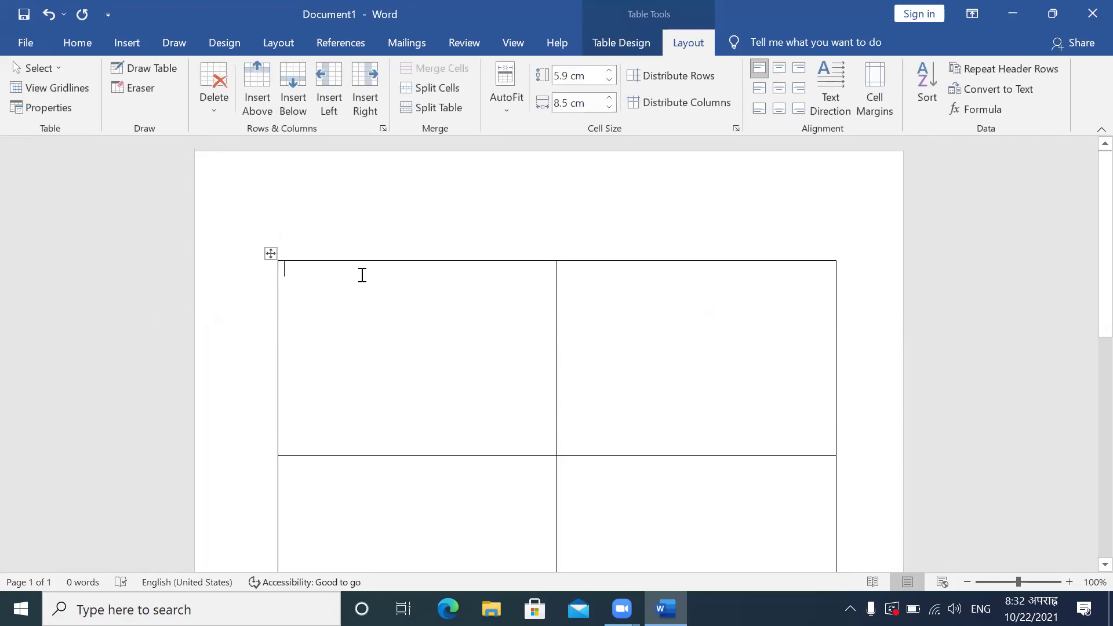
key("Return")
key("Return")
key("Return")
key("Return")
key("Return")
key("Return")
key("Return")
key("Return")
key("Return")
key("Return")
key("Return")
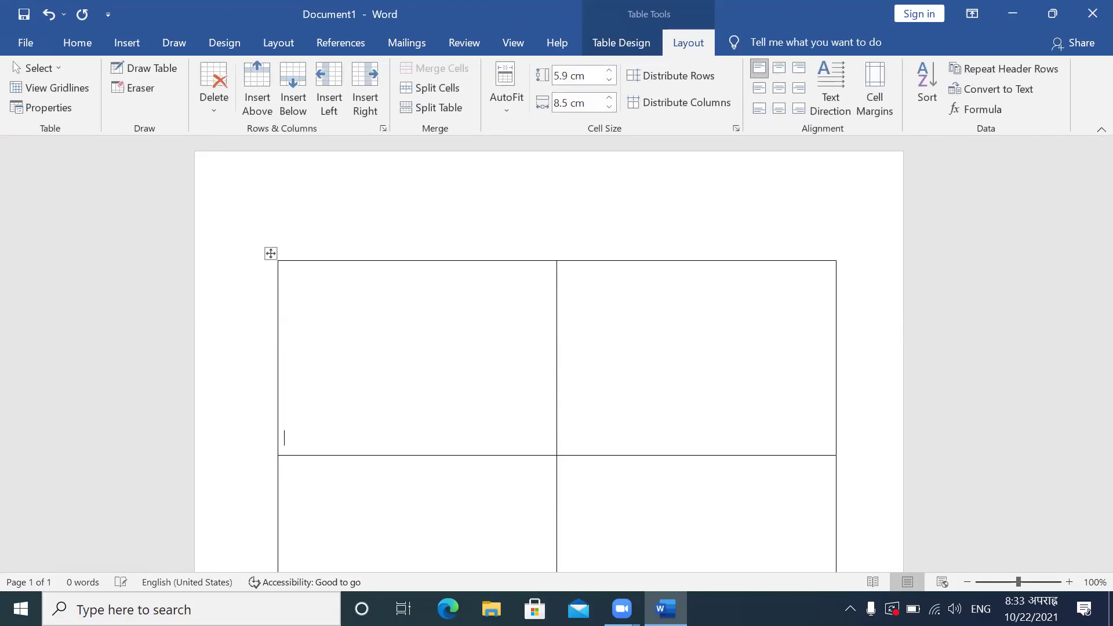
left_click(305, 245)
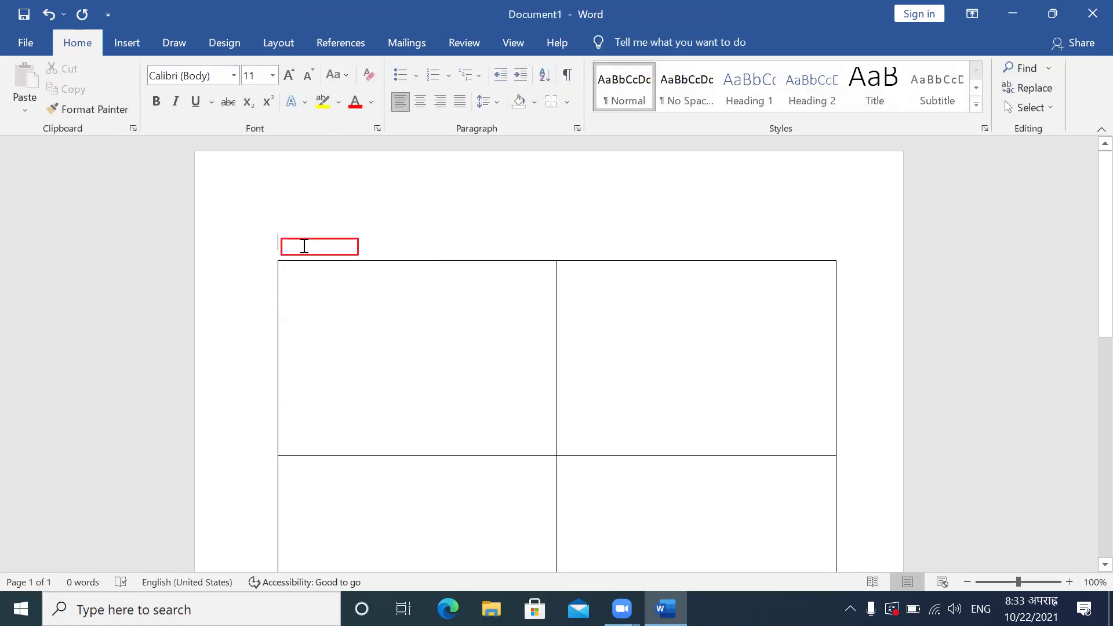
key("Delete")
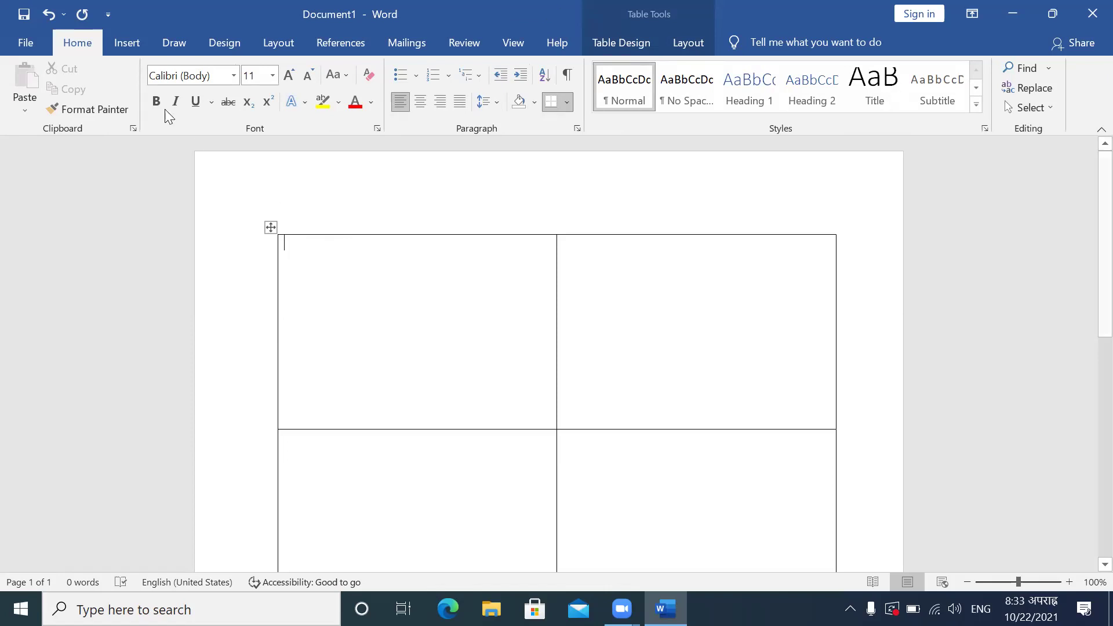
Step: Draw a Round Same Side Corner Rectangle across the top of the top-left cell
left_click(126, 43)
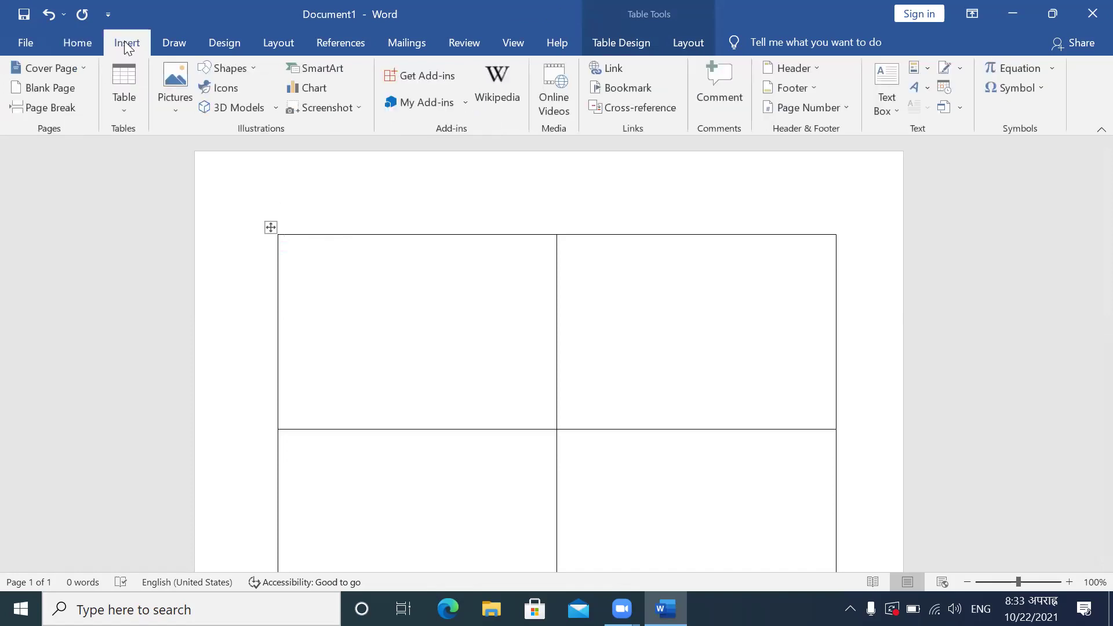
left_click(226, 68)
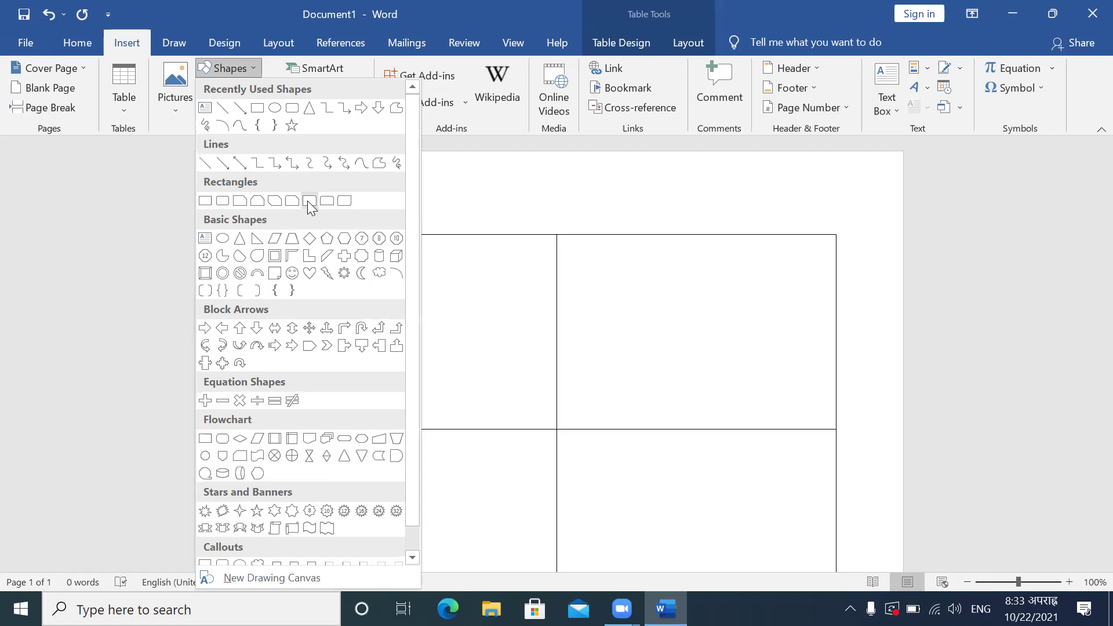
left_click(326, 201)
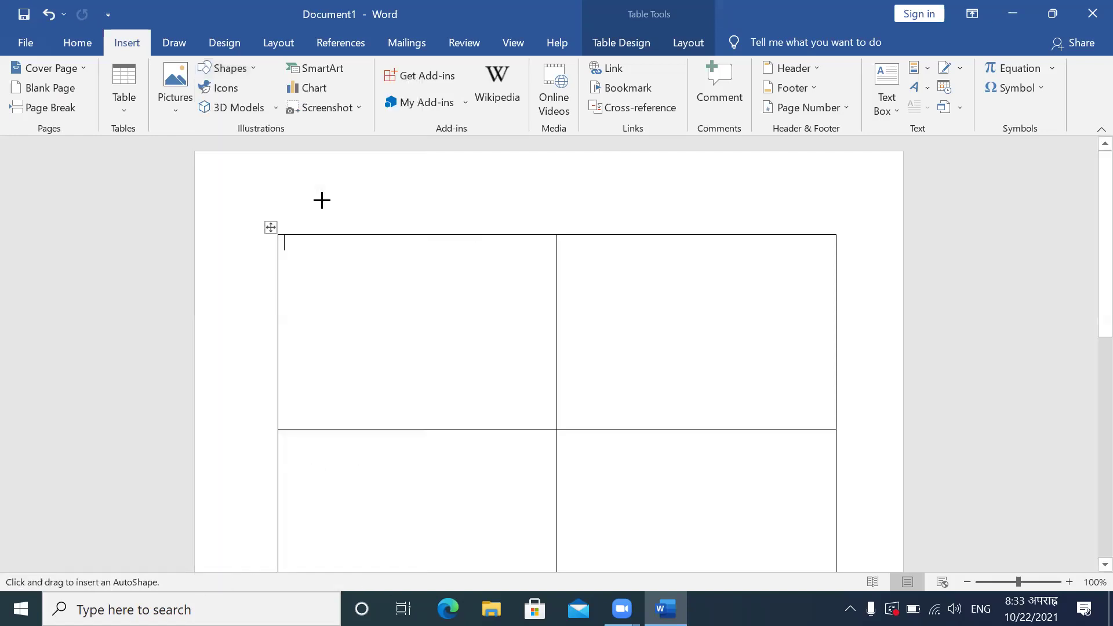
left_click_drag(284, 247, 529, 296)
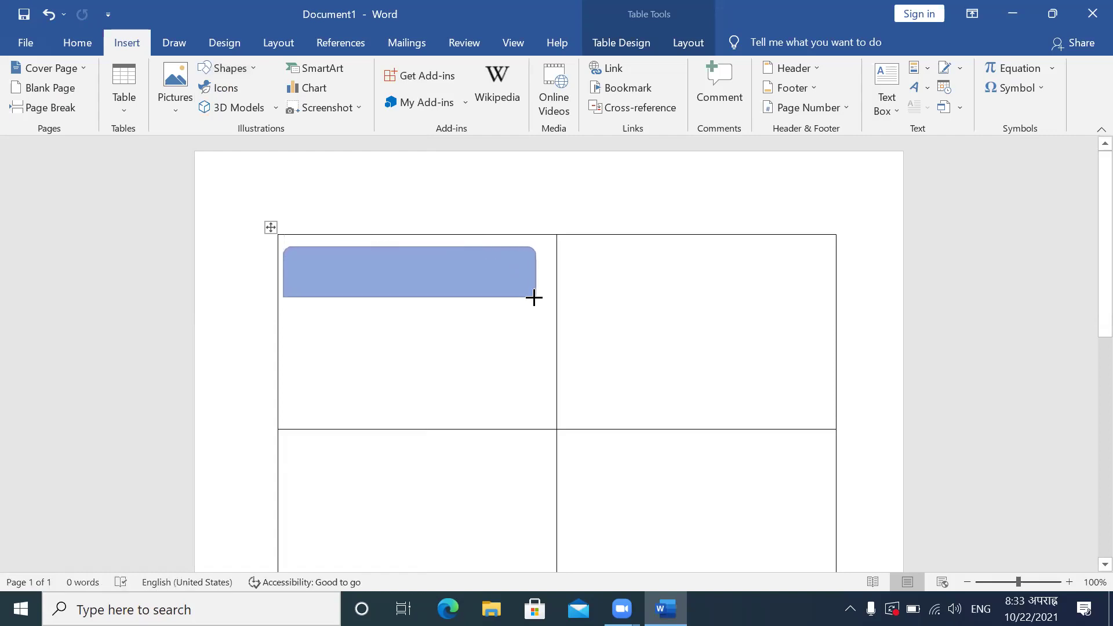
left_click_drag(529, 296, 543, 302)
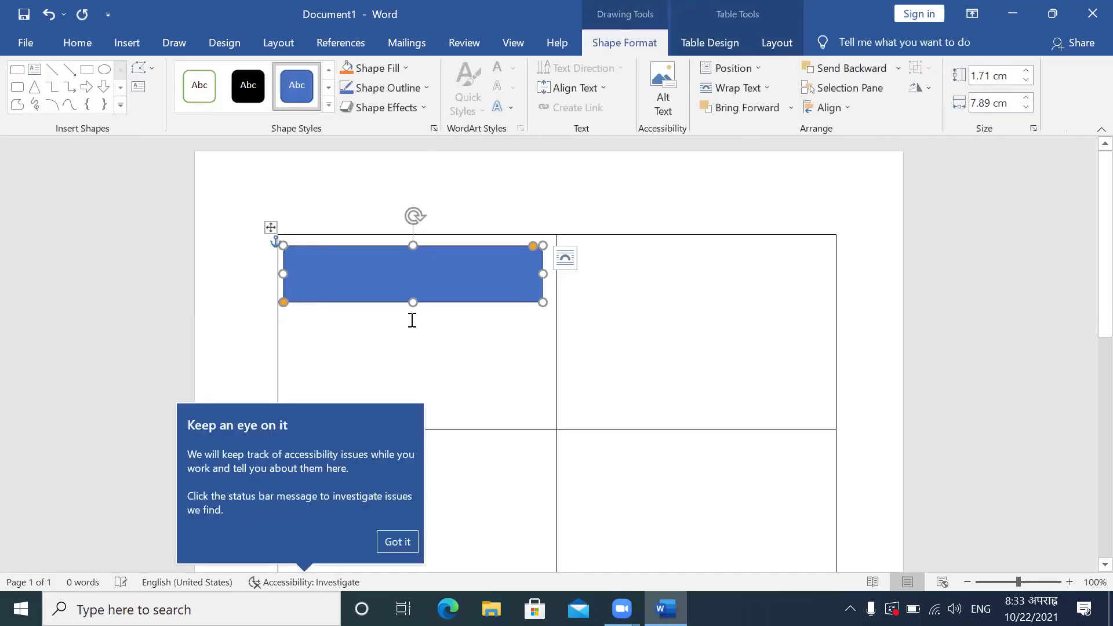
Step: Nudge the blue banner into alignment with the top-left corner of the cell
key("Up")
key("Up")
key("Up")
key("ctrl+Down")
key("ctrl+Down")
key("ctrl+Down")
key("ctrl+Down")
key("ctrl+Down")
key("ctrl+Down")
key("ctrl+Down")
key("ctrl+Down")
key("ctrl+Down")
key("ctrl+Down")
key("ctrl+Down")
key("ctrl+Down")
key("ctrl+Down")
key("ctrl+Left")
key("ctrl+Left")
key("ctrl+Left")
key("ctrl+Left")
key("ctrl+Left")
key("ctrl+Left")
key("ctrl+Left")
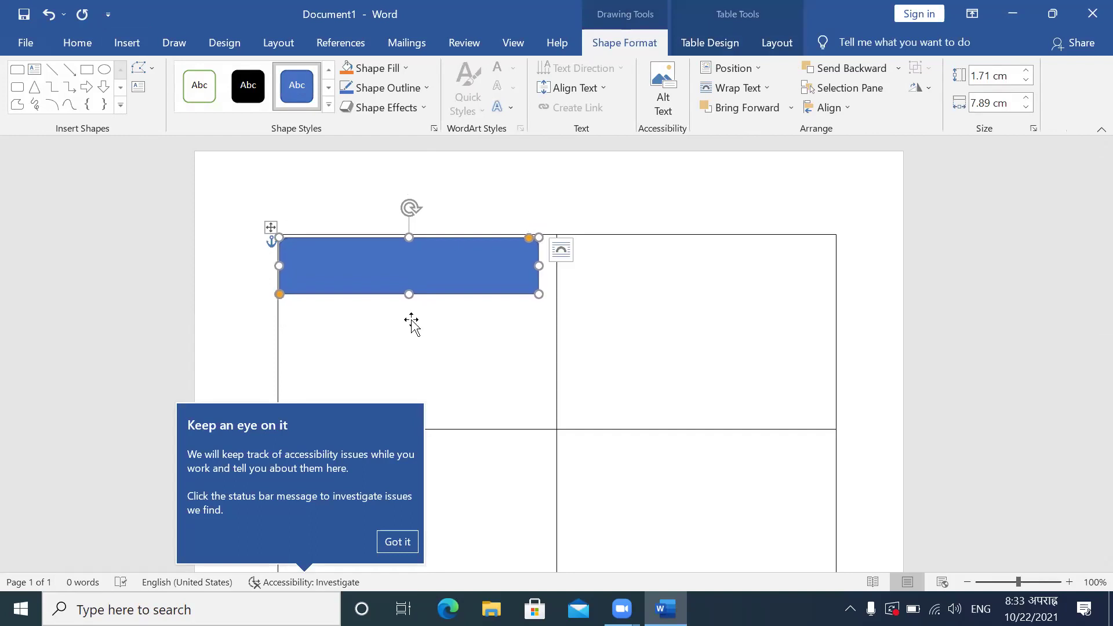
left_click(359, 264)
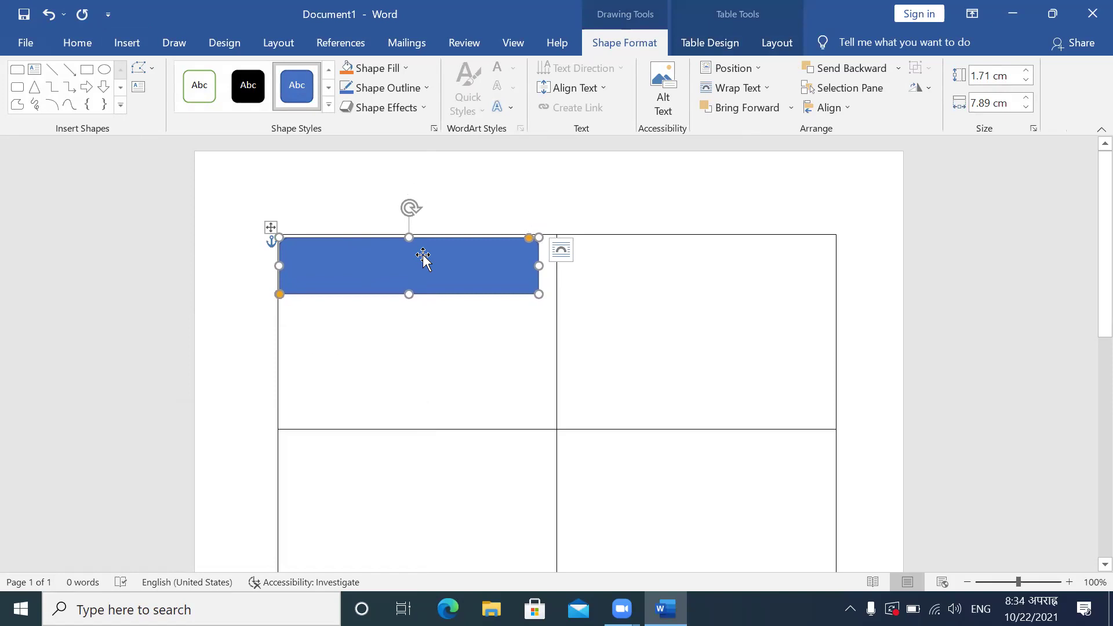
Step: Undo the accidental text box placed over the blue banner
left_click(138, 86)
left_click(359, 270)
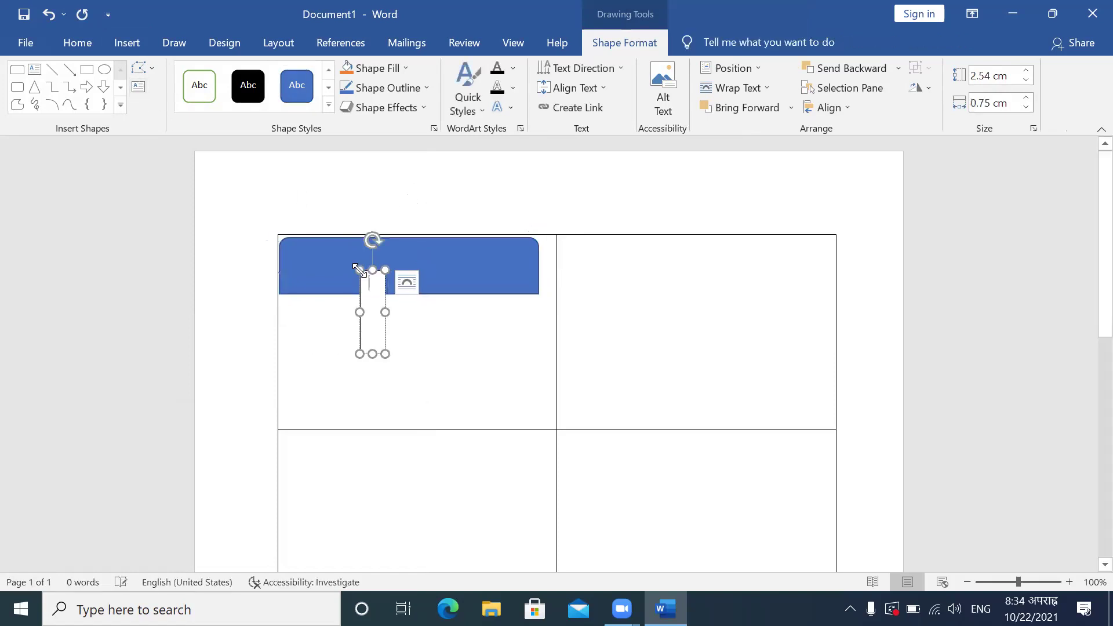
key("ctrl+z")
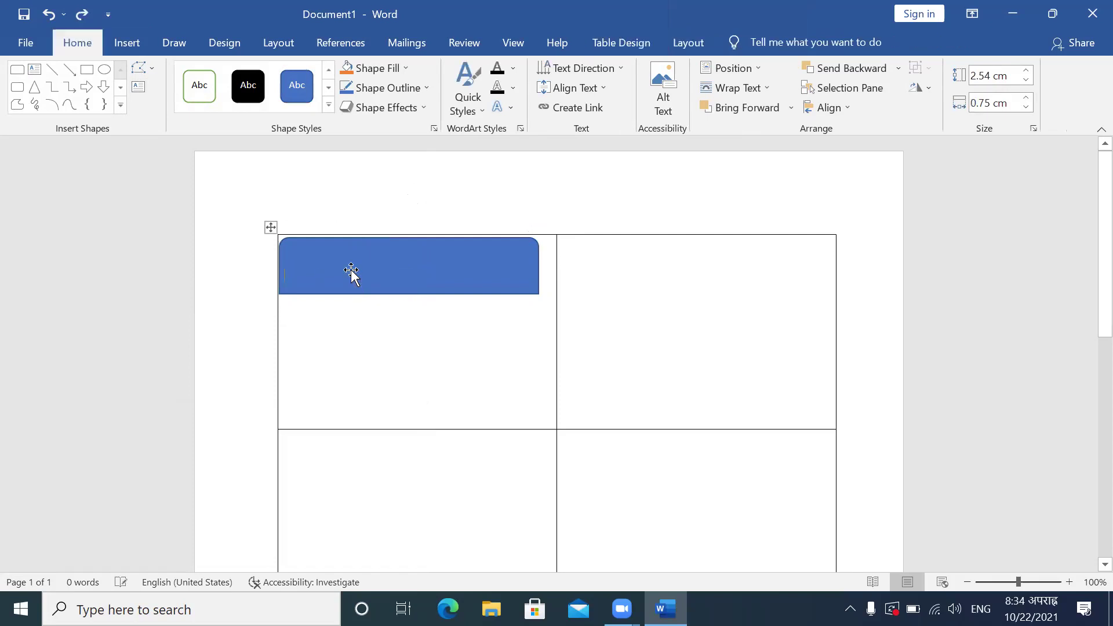
Step: Add text to the blue banner shape and bring up the font list
right_click(351, 270)
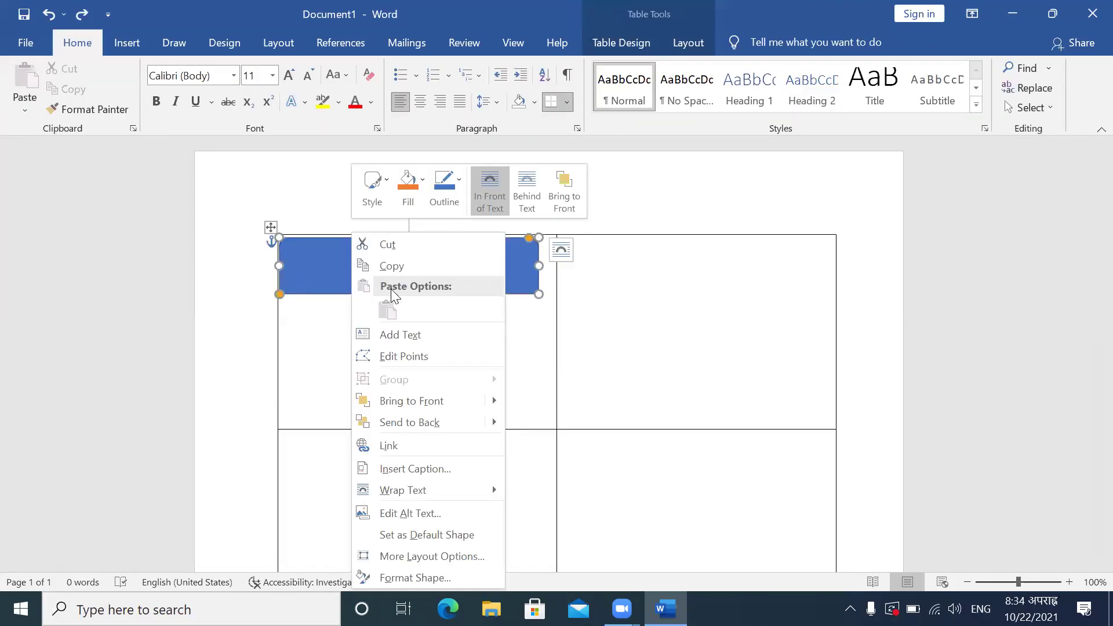
left_click(407, 335)
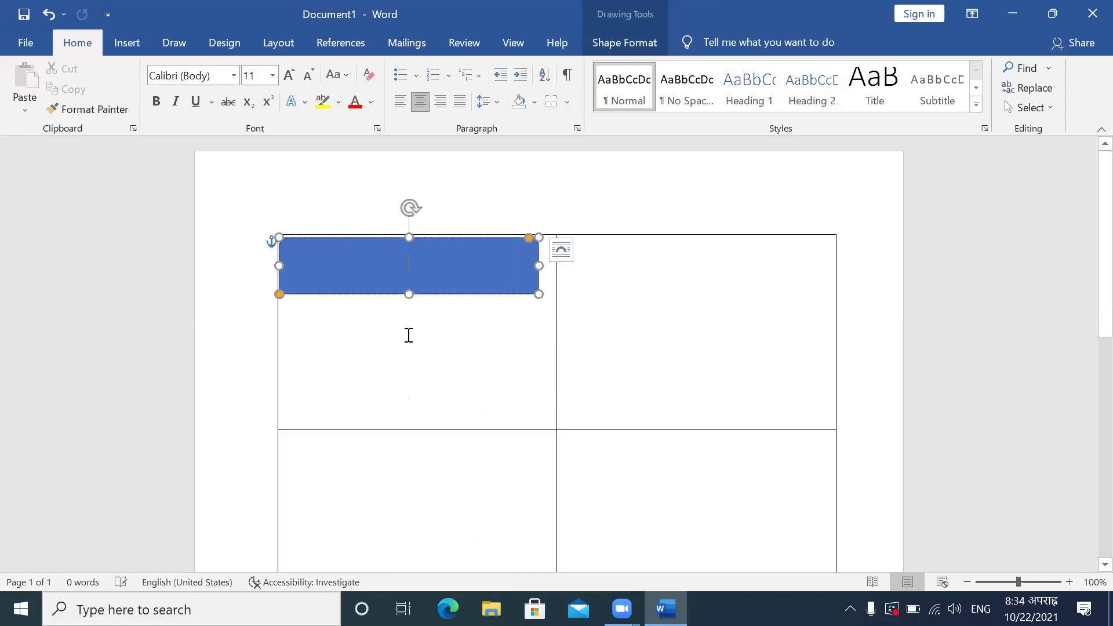
double_click(355, 268)
left_click(422, 272)
left_click(233, 76)
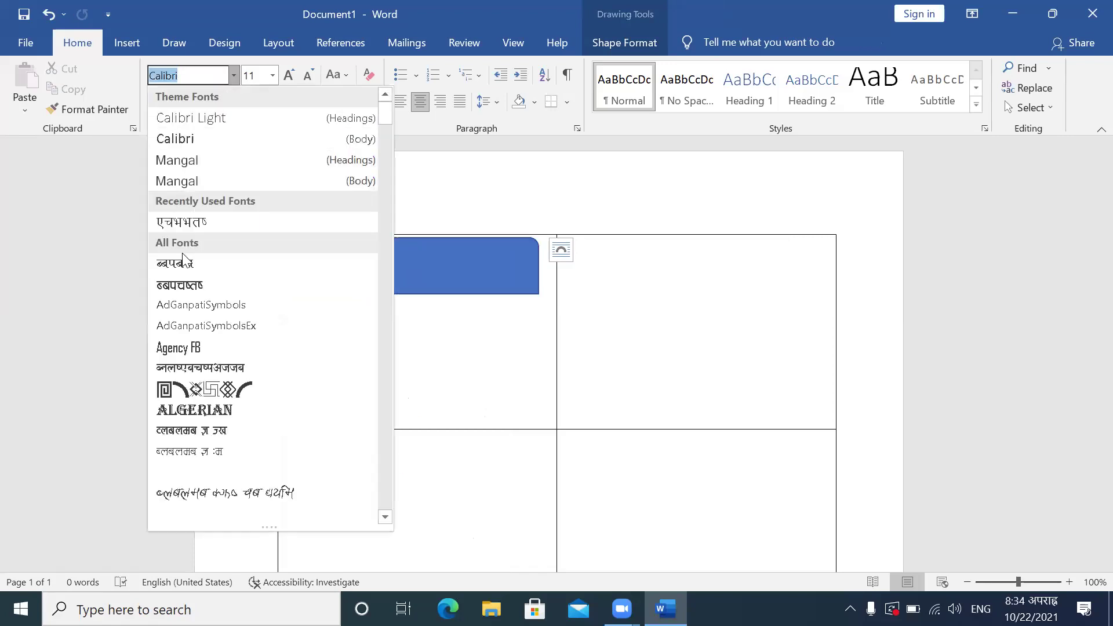
Step: In Preeti font, type श्रीराधाकृष्ण संस्कृत विद्यालय with वराहक्षेत्र १ on a second line
left_click(197, 222)
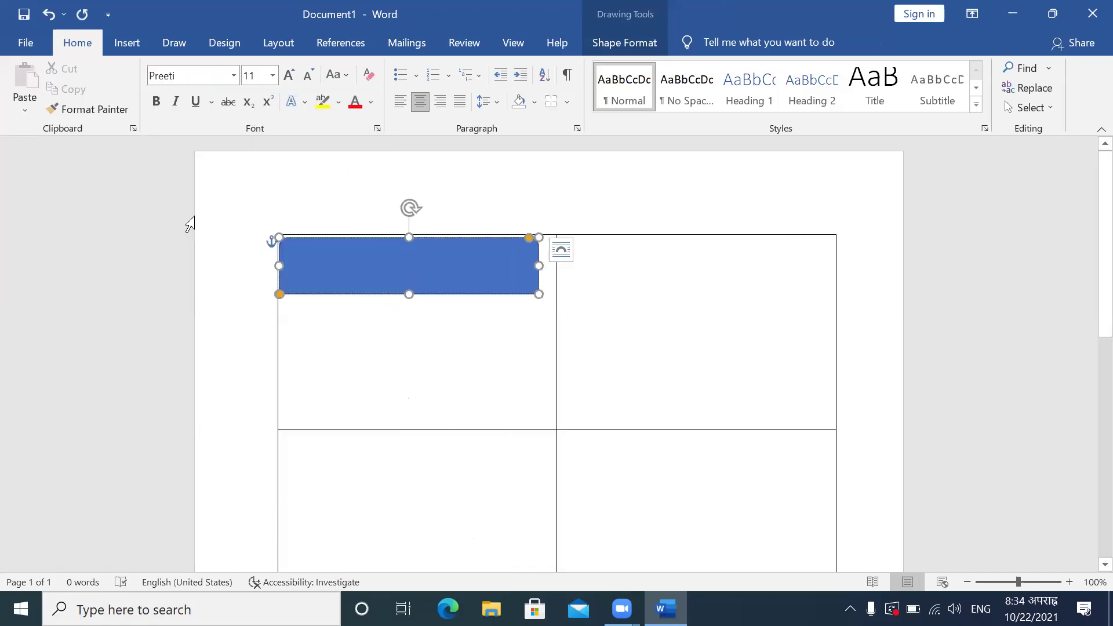
type(">L/fw")
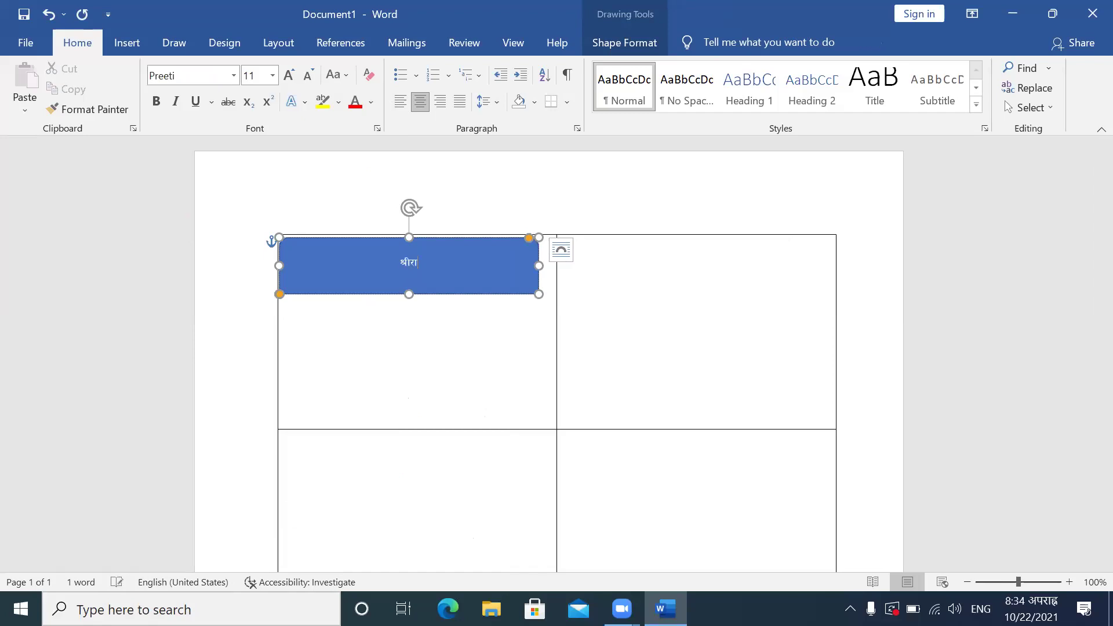
type("fs[i0f")
type(" ;+:s[t ljBfno")
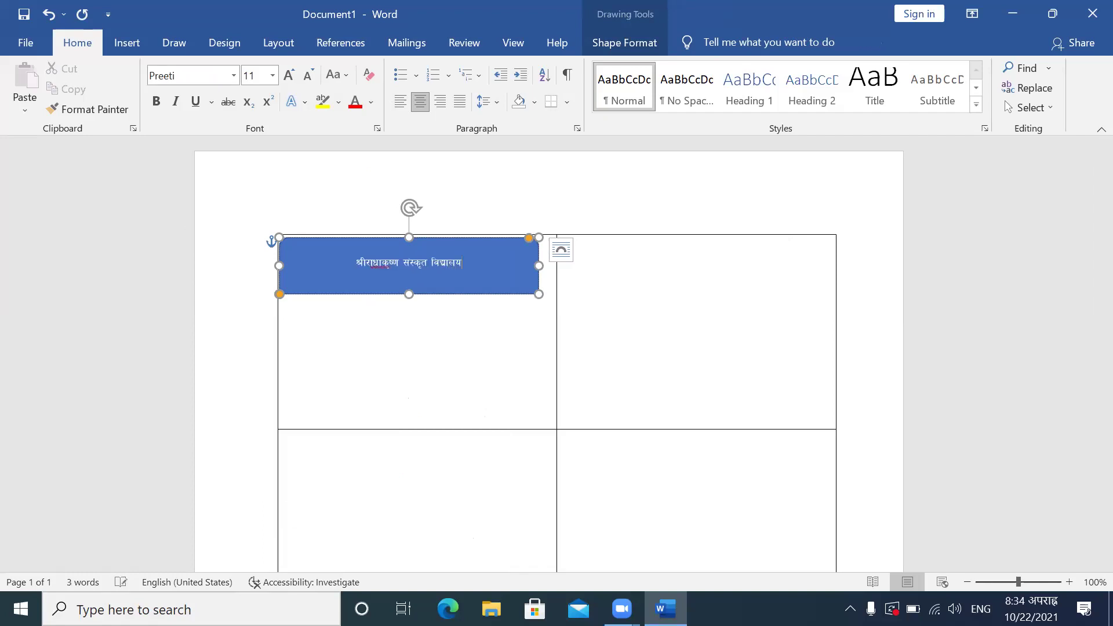
key("Return")
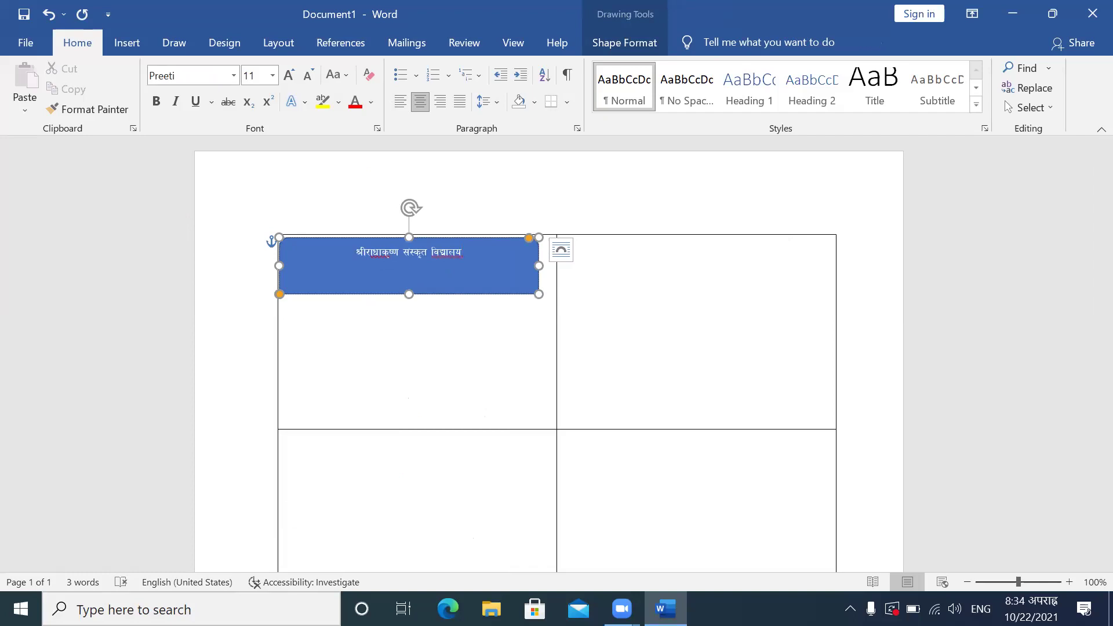
type("j")
key("BackSpace")
type("j/fxIf")
type("q !")
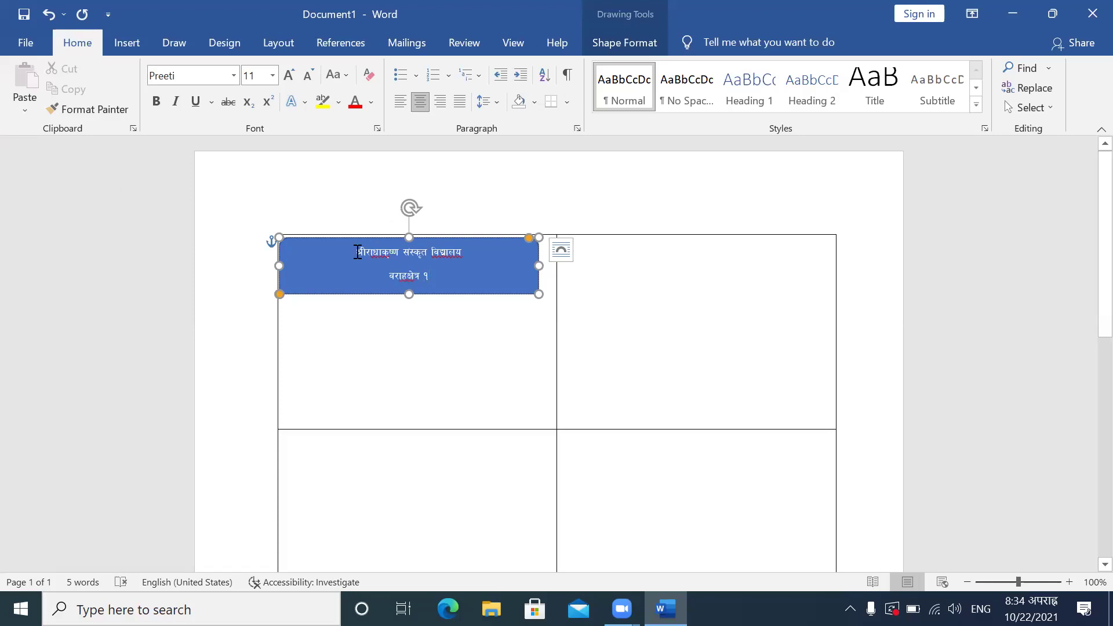
Step: Set space after to 0 pt for the whole banner shape's paragraphs
left_click(497, 100)
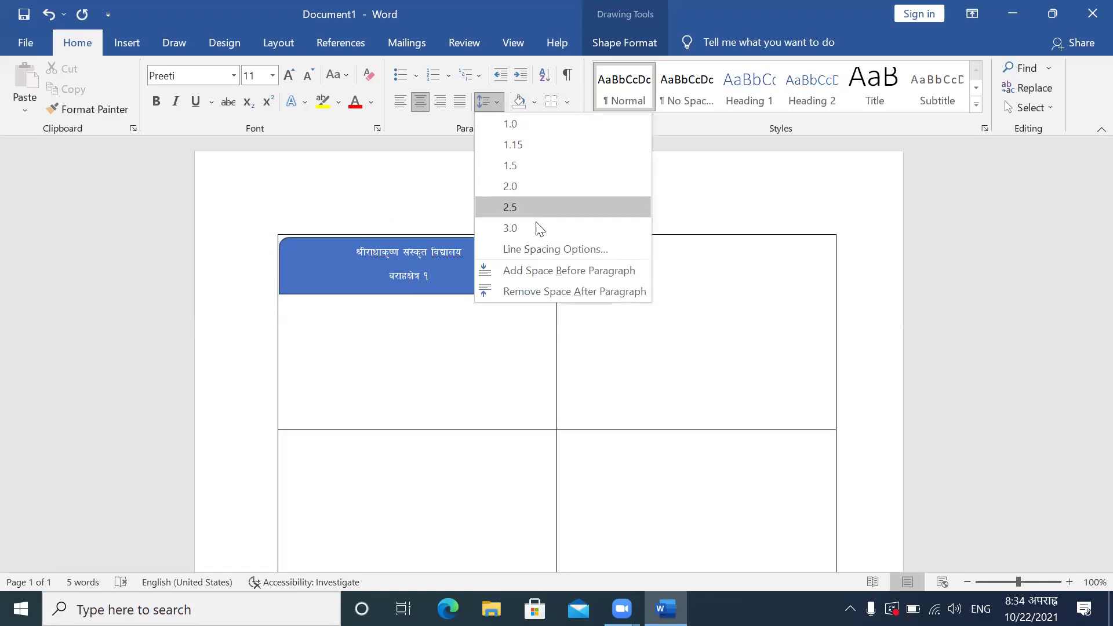
left_click(539, 249)
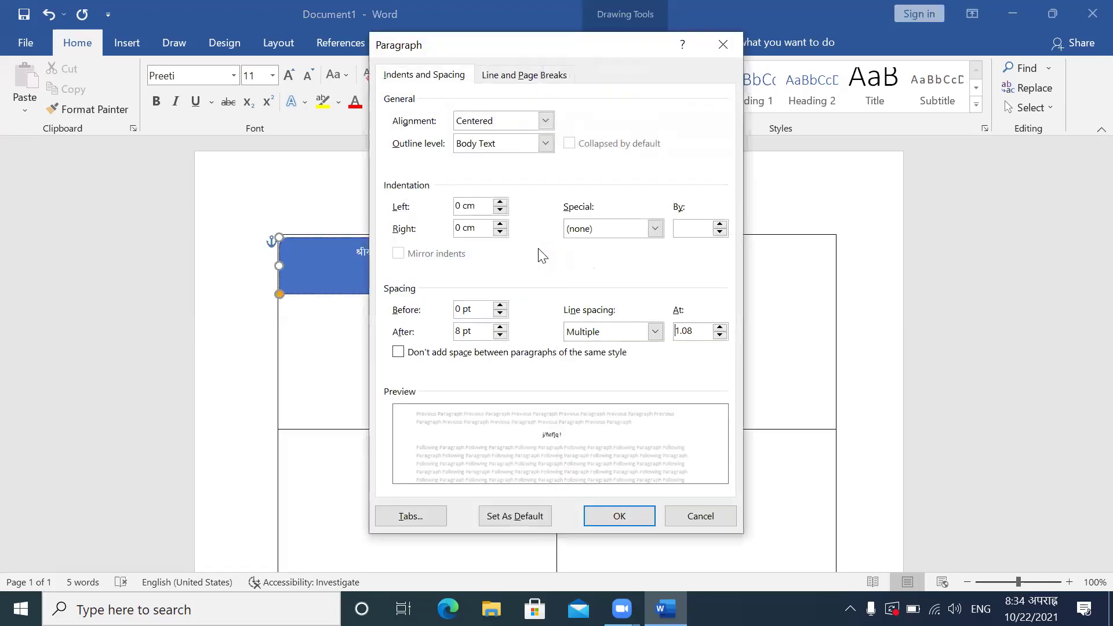
left_click(500, 335)
left_click(615, 516)
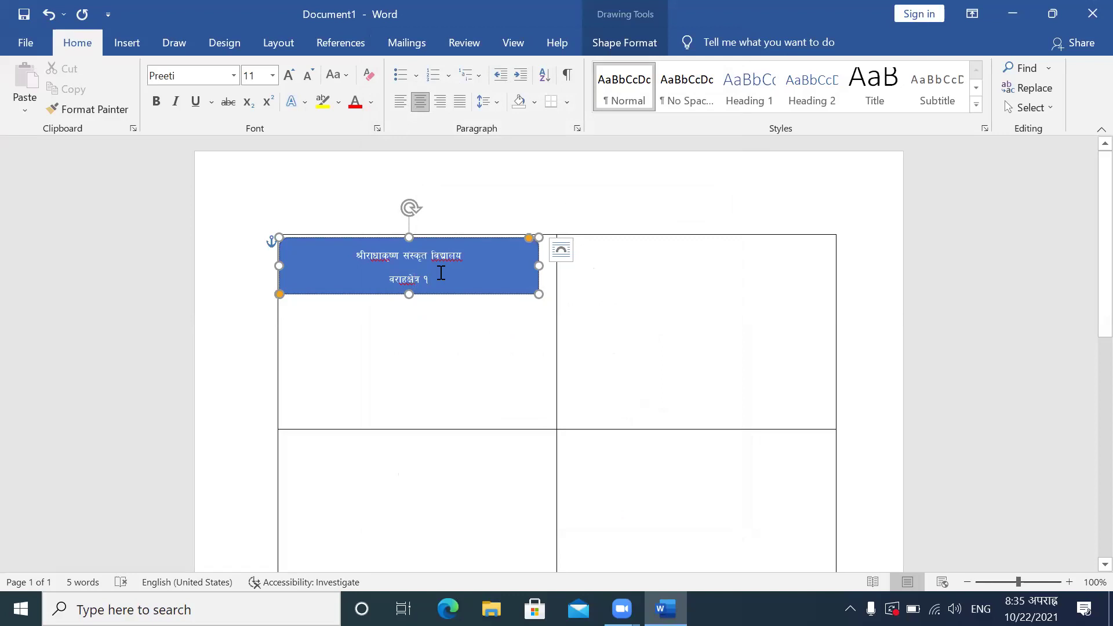
left_click(496, 103)
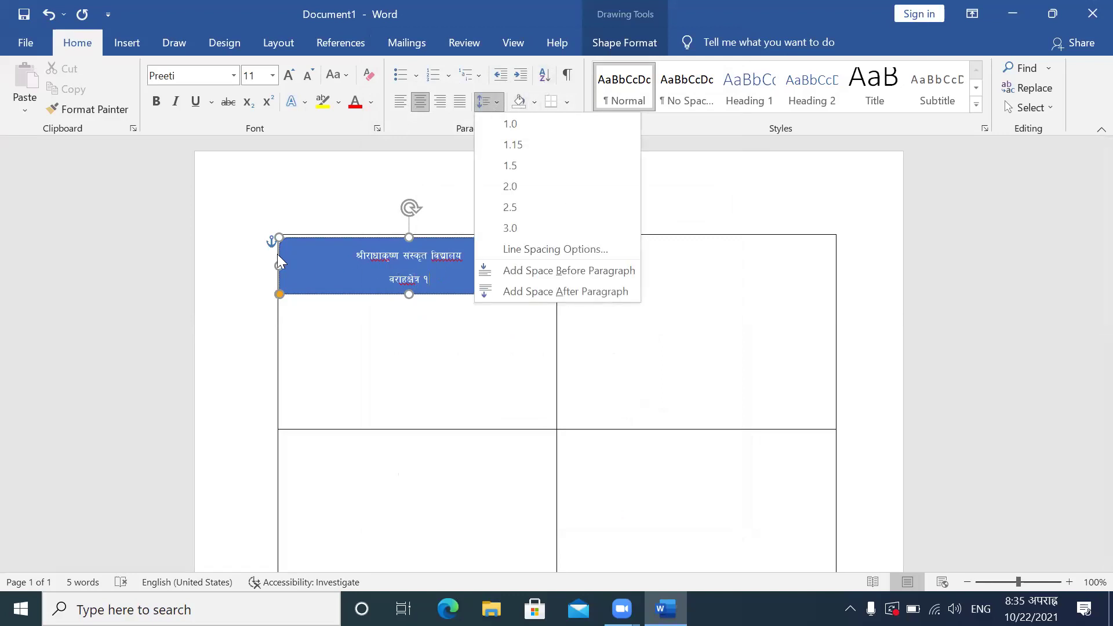
left_click(408, 237)
left_click(314, 294)
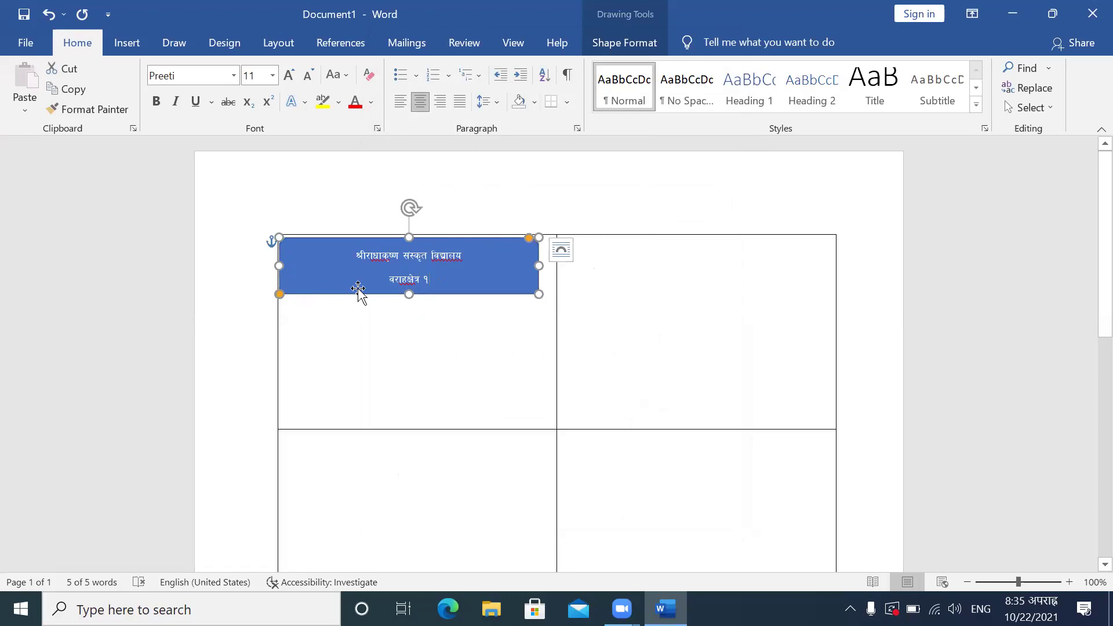
left_click(486, 102)
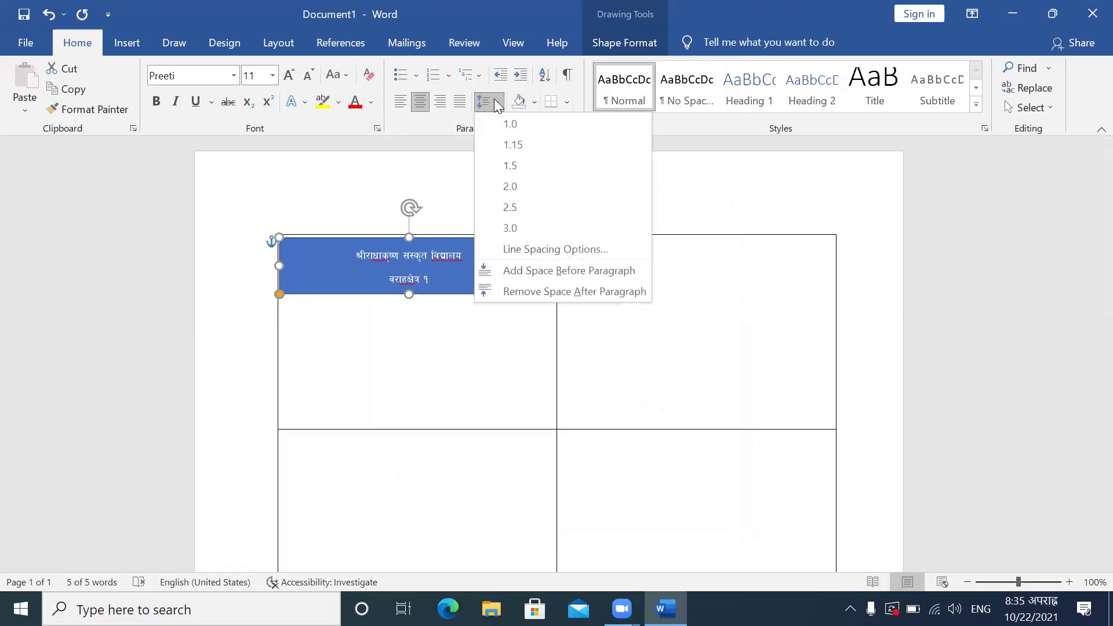
left_click(545, 249)
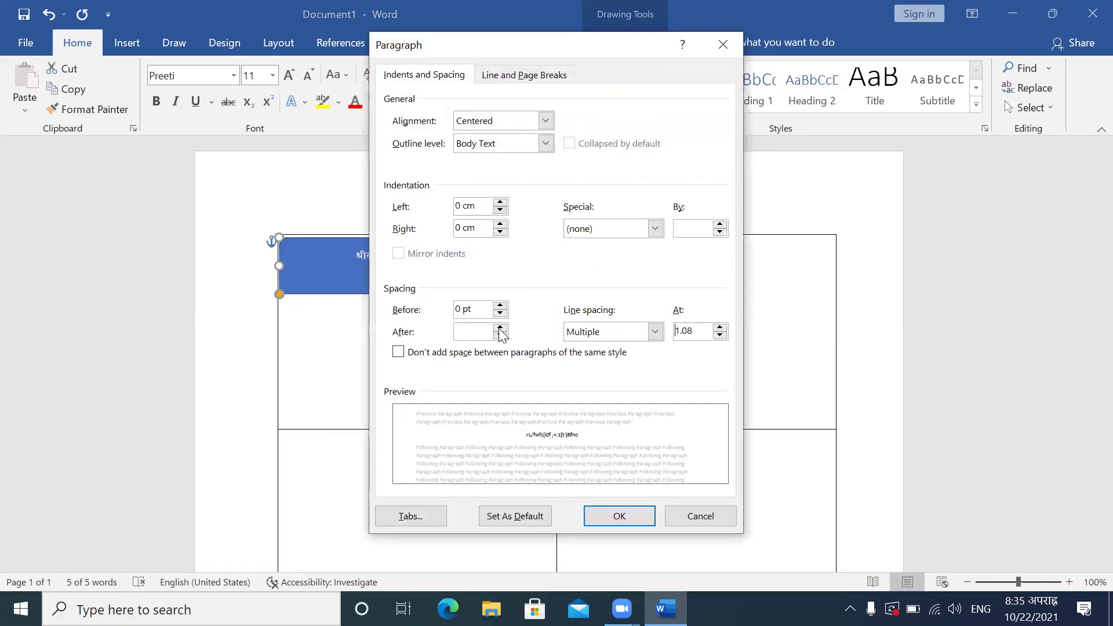
left_click(500, 328)
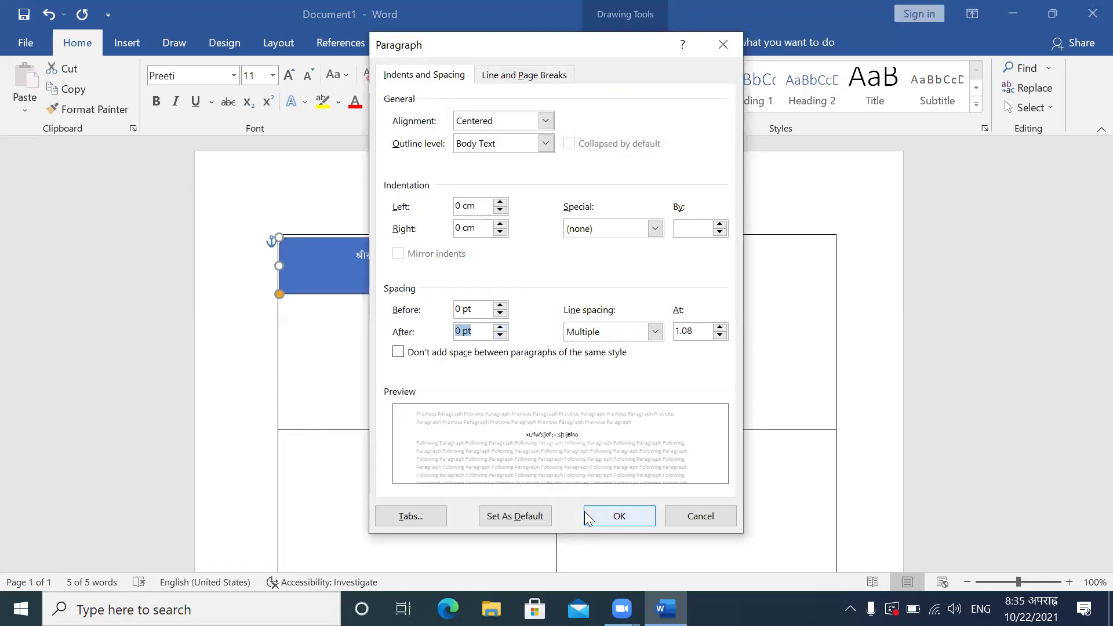
left_click(603, 513)
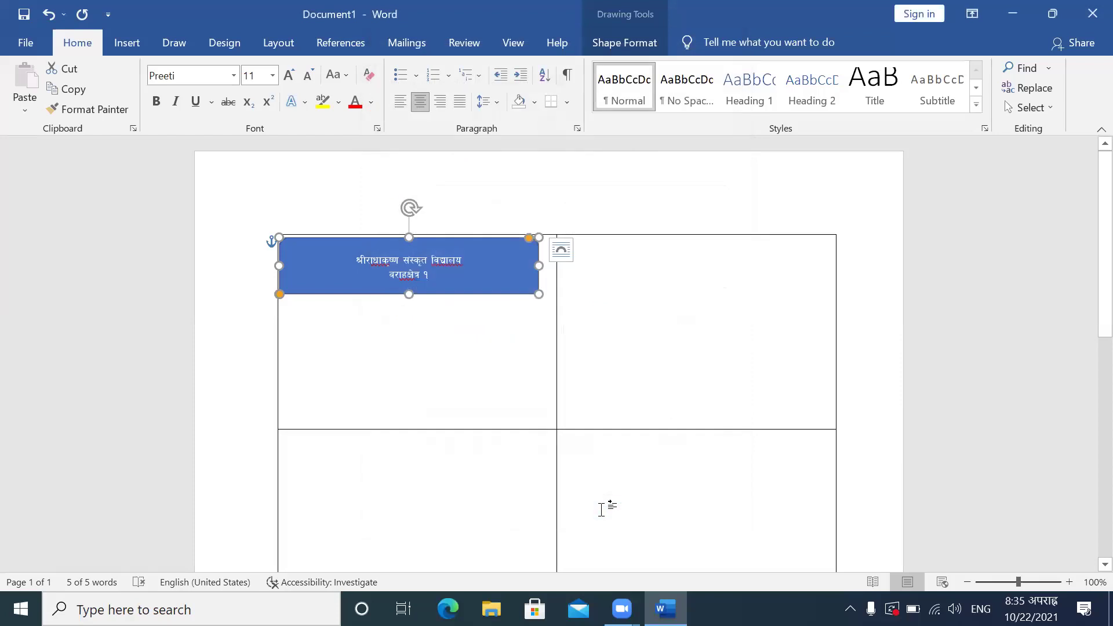
Step: Change the banner text's line spacing to Single
left_click(492, 103)
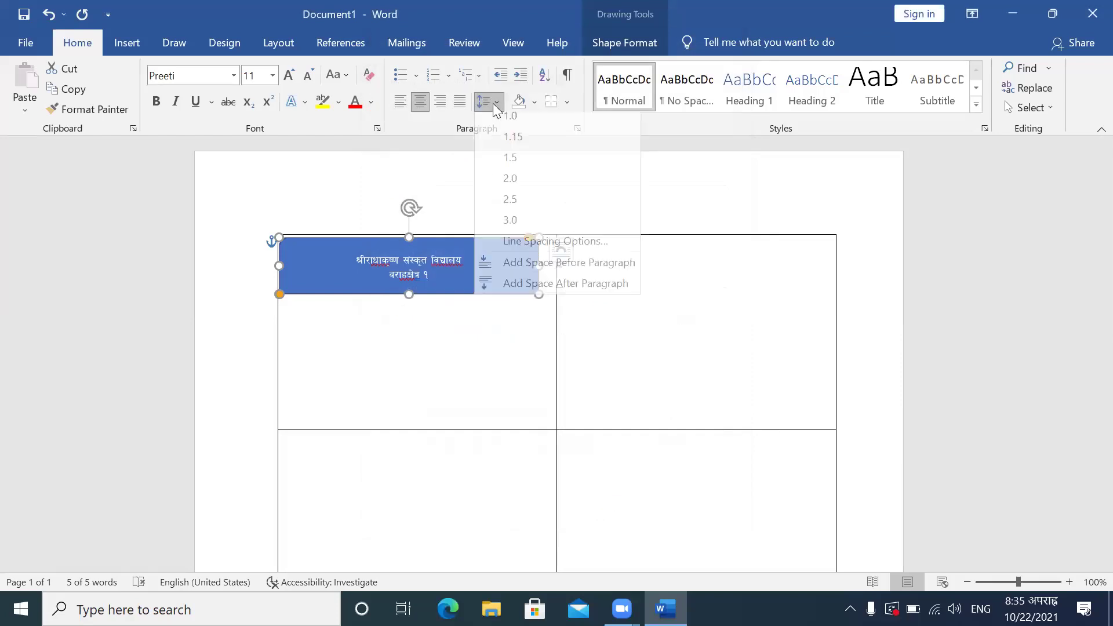
left_click(544, 249)
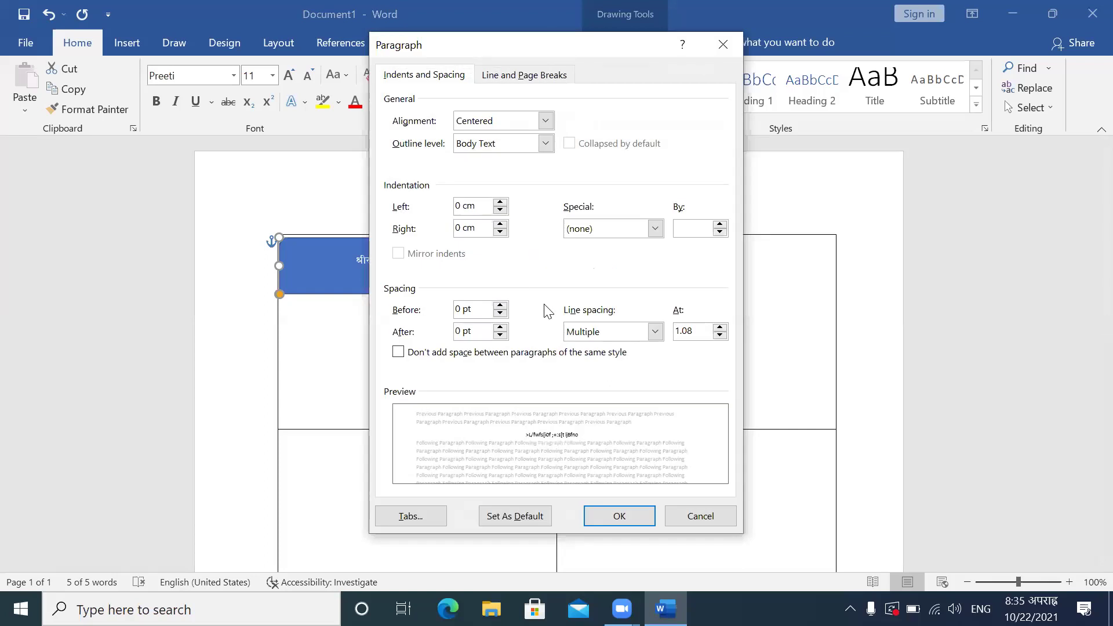
left_click(655, 331)
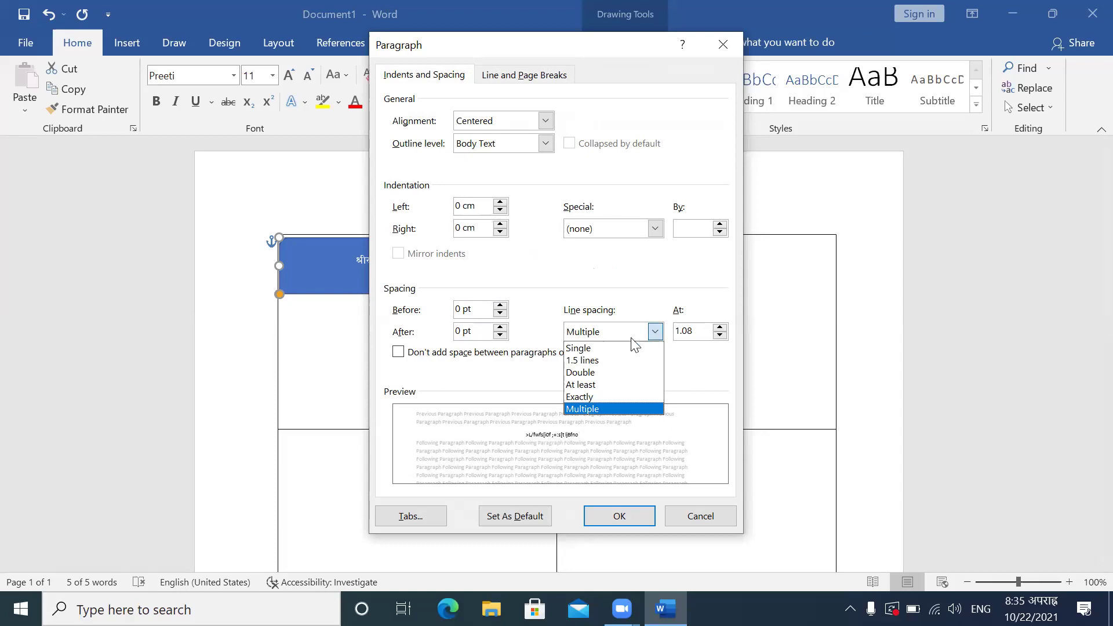
left_click(602, 355)
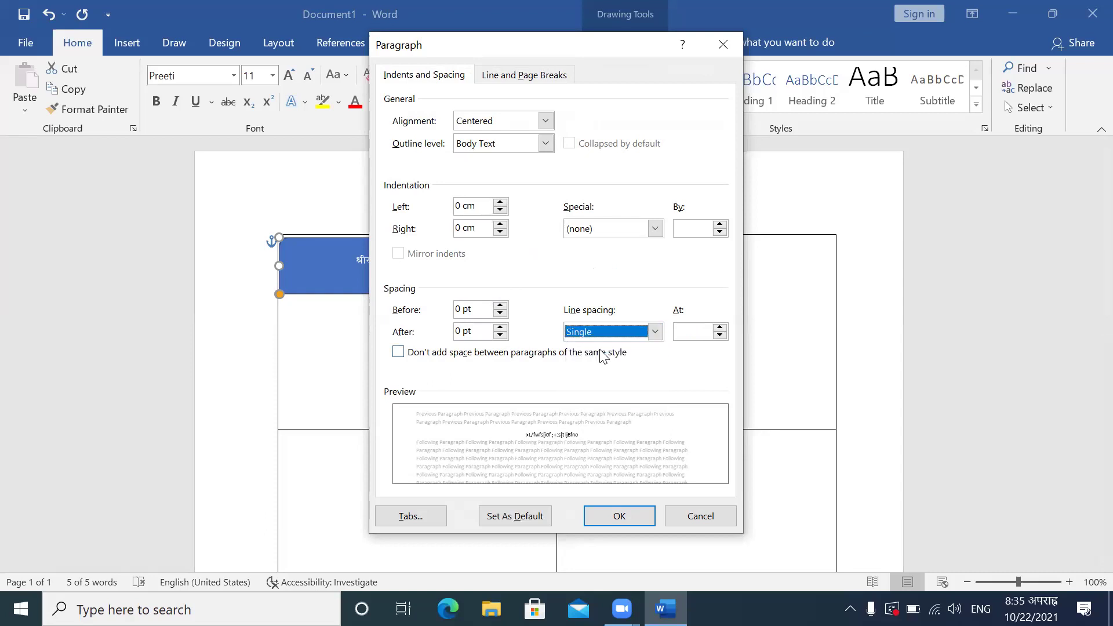
left_click(626, 515)
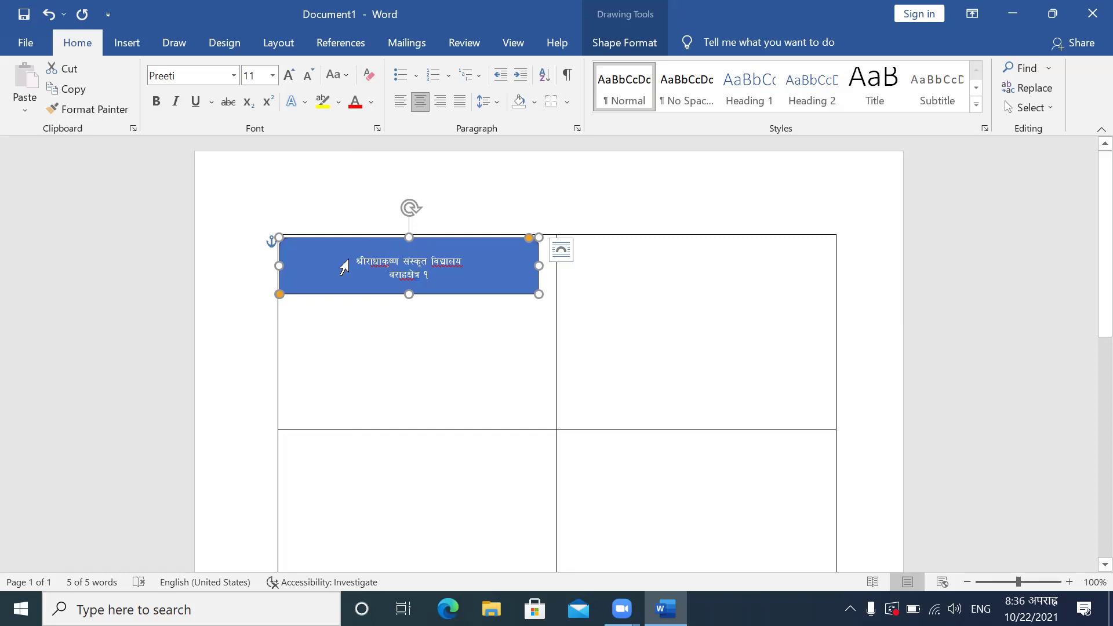
Step: Enlarge the school name line to 18 pt and set the place line to 14 pt
left_click_drag(357, 260, 545, 259)
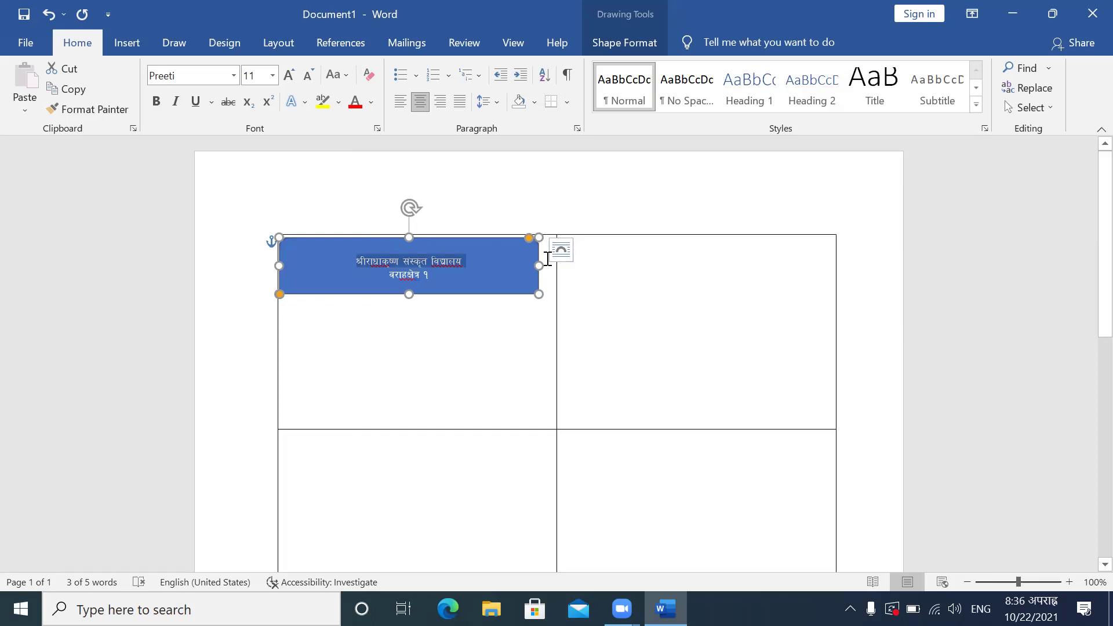
key("ctrl+shift+period")
key("ctrl+shift+period")
key("ctrl+shift+period")
key("ctrl+shift+period")
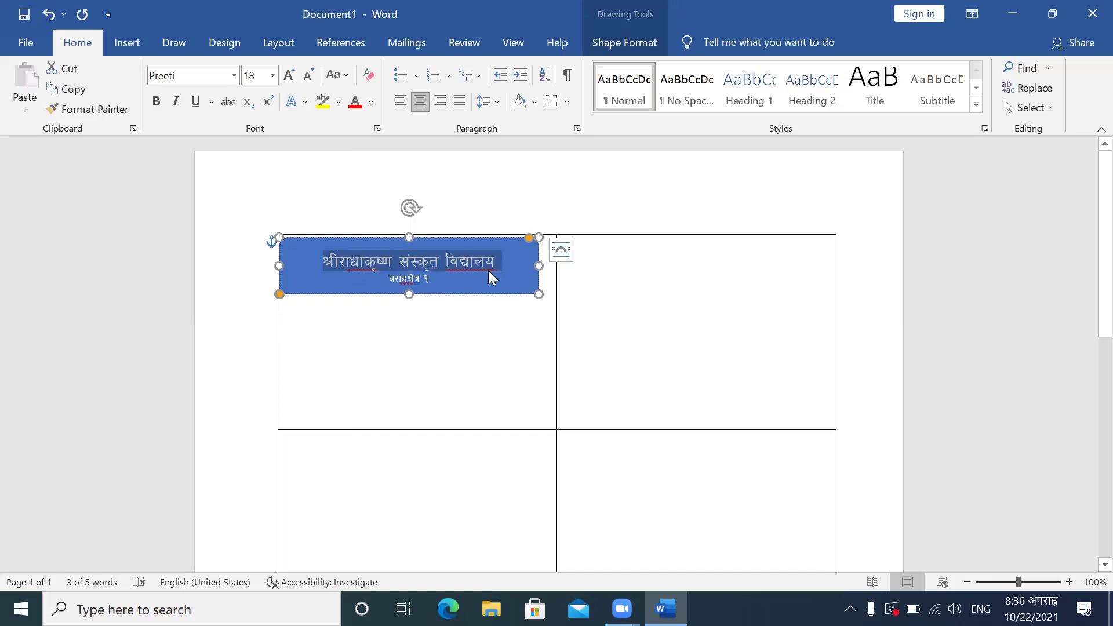
left_click_drag(386, 280, 556, 277)
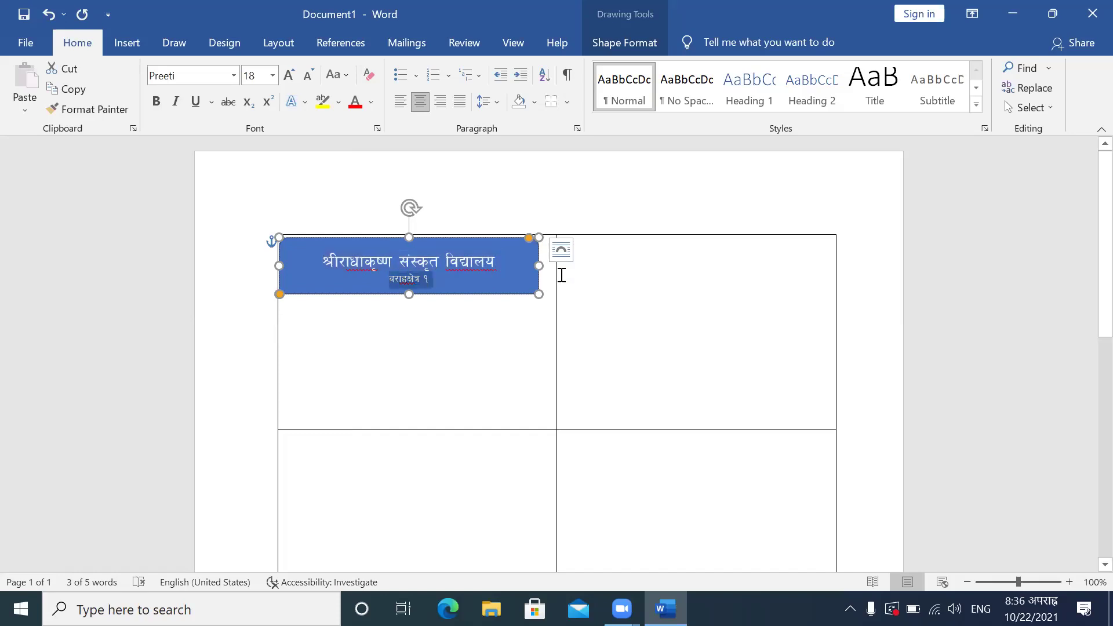
key("ctrl+shift+period")
key("ctrl+shift+period")
key("ctrl+shift+period")
key("ctrl+shift+comma")
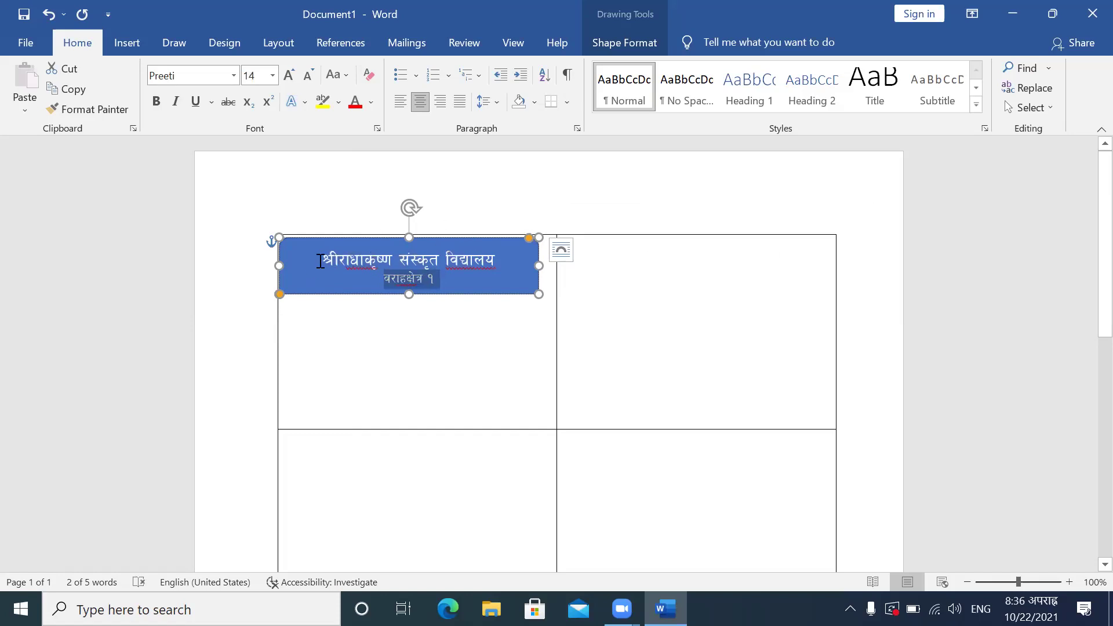
Step: Try yellow and turquoise highlights on the school name, then turn highlighting off
left_click_drag(325, 260, 504, 260)
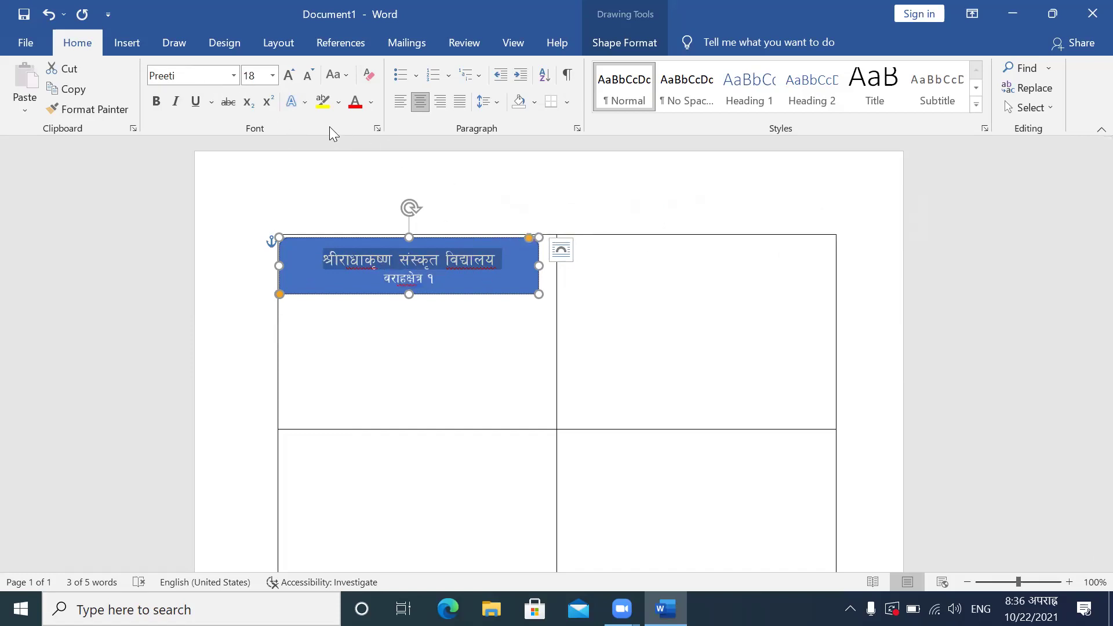
left_click(323, 104)
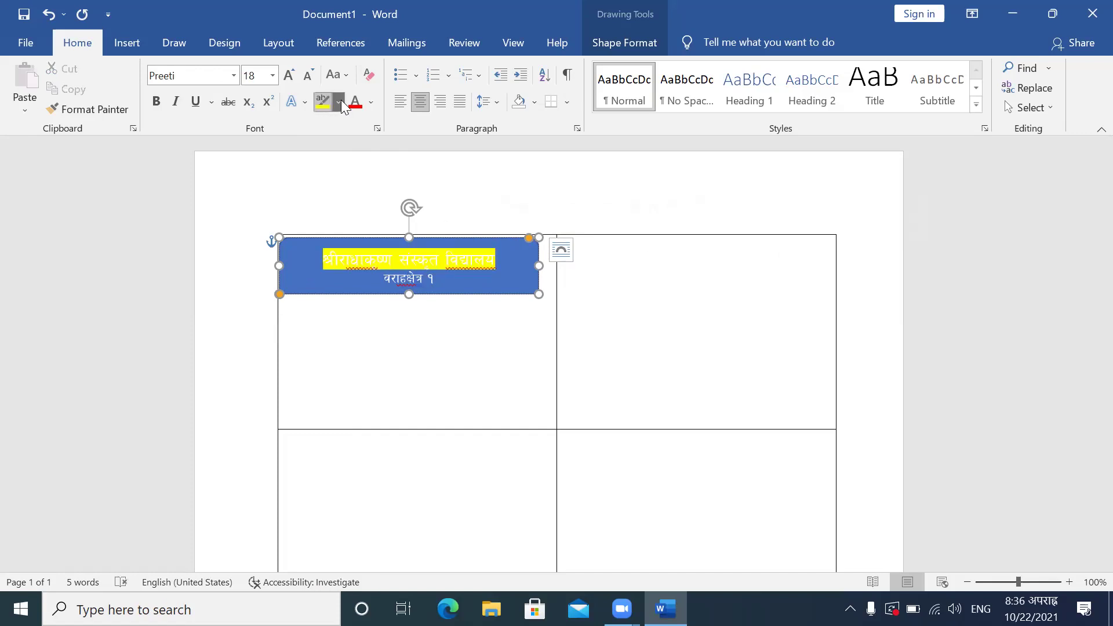
left_click(339, 103)
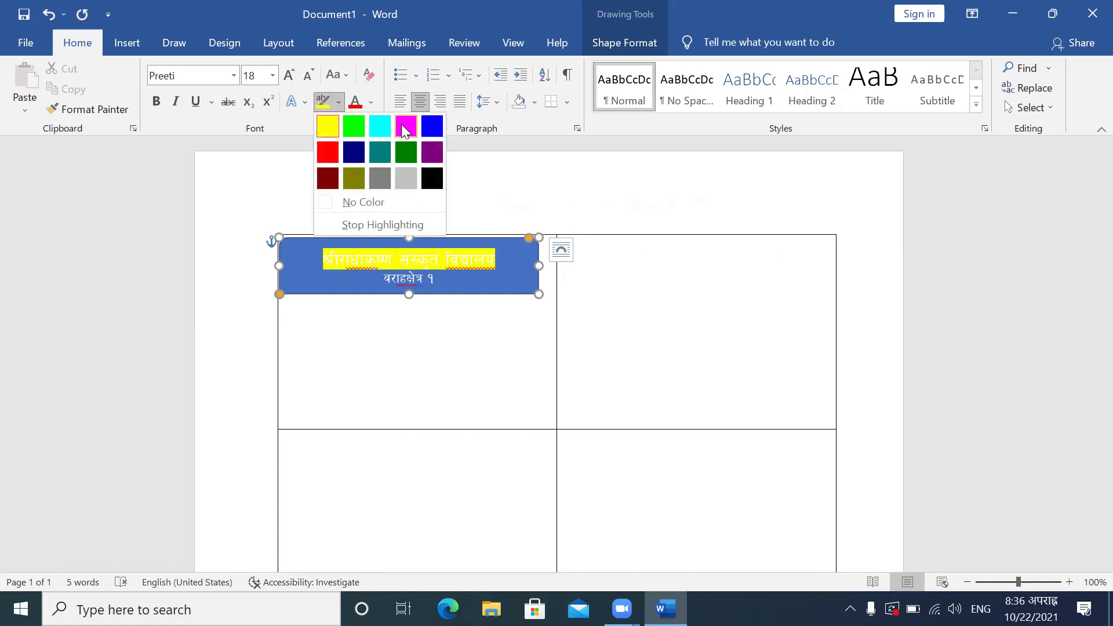
left_click(374, 128)
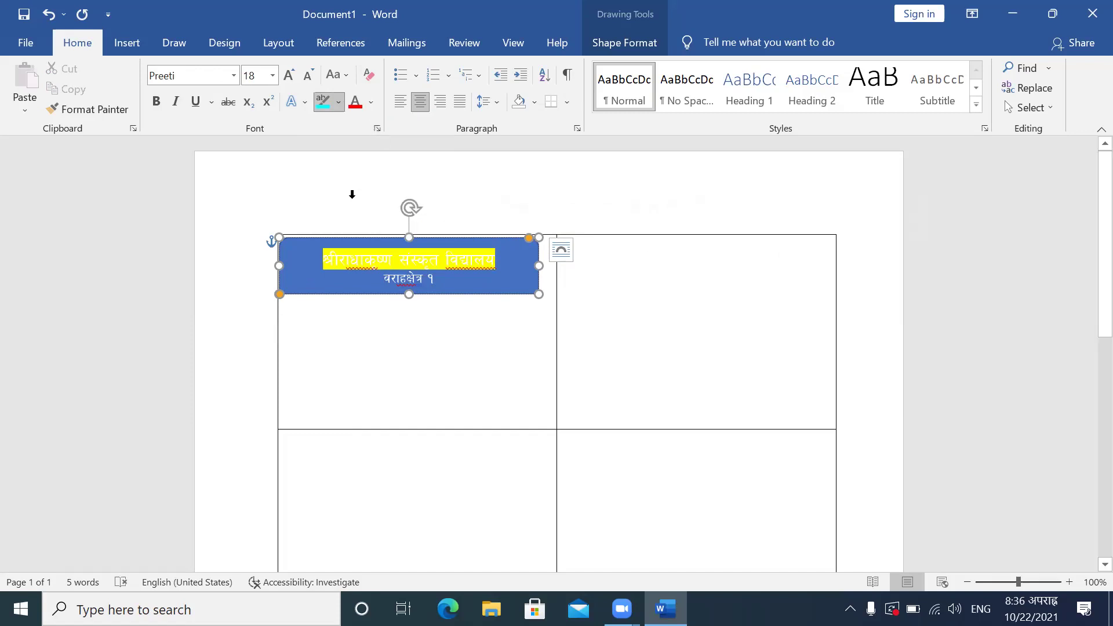
left_click(339, 104)
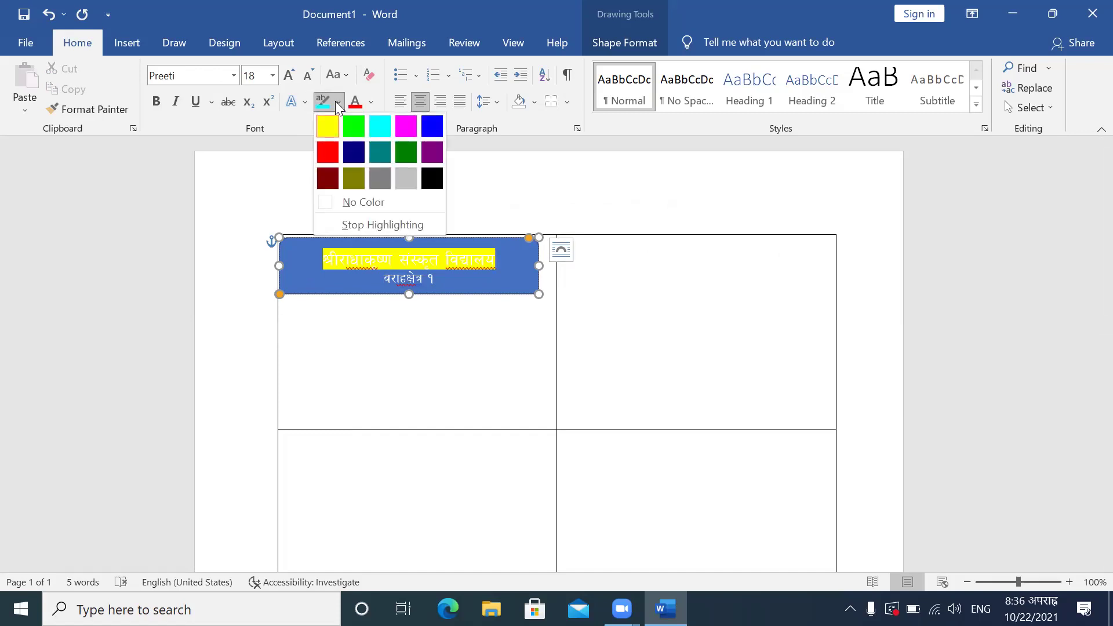
left_click(368, 199)
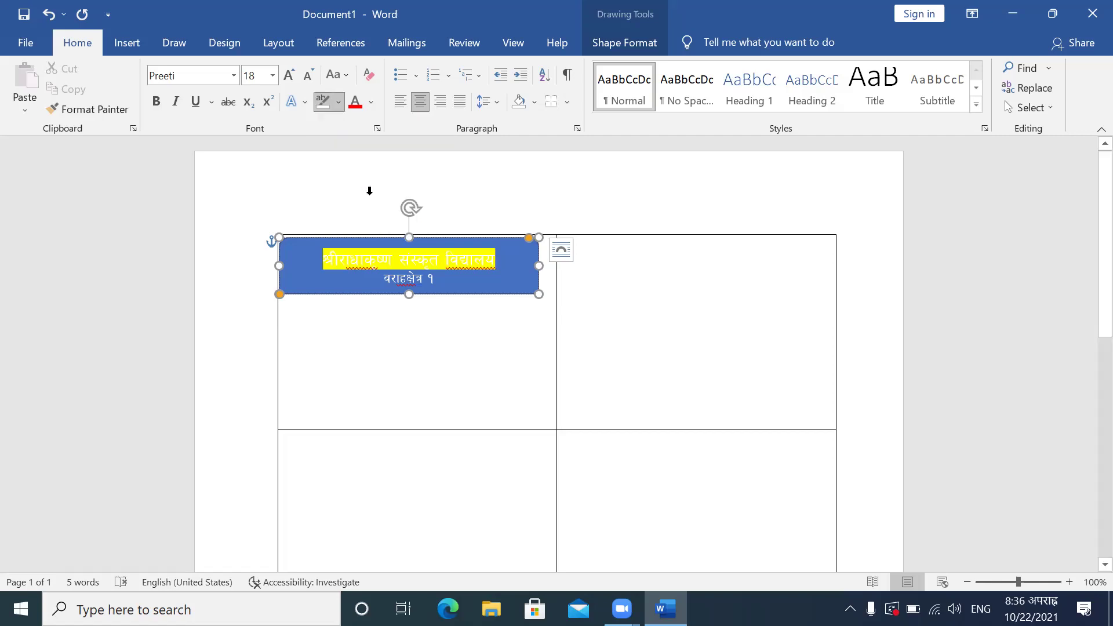
left_click(339, 103)
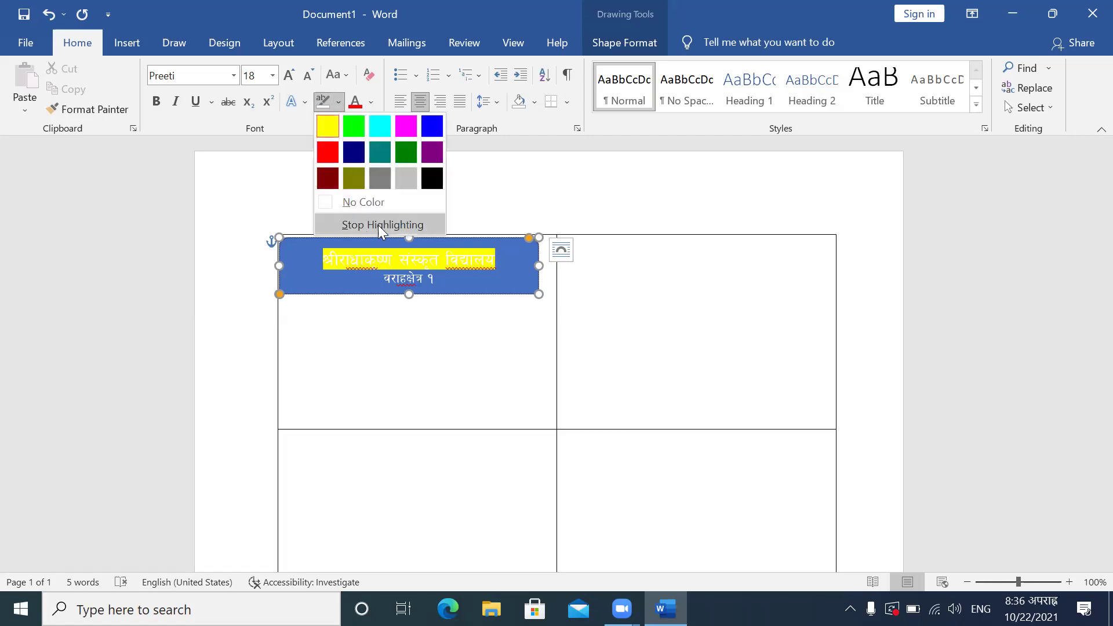
left_click(378, 224)
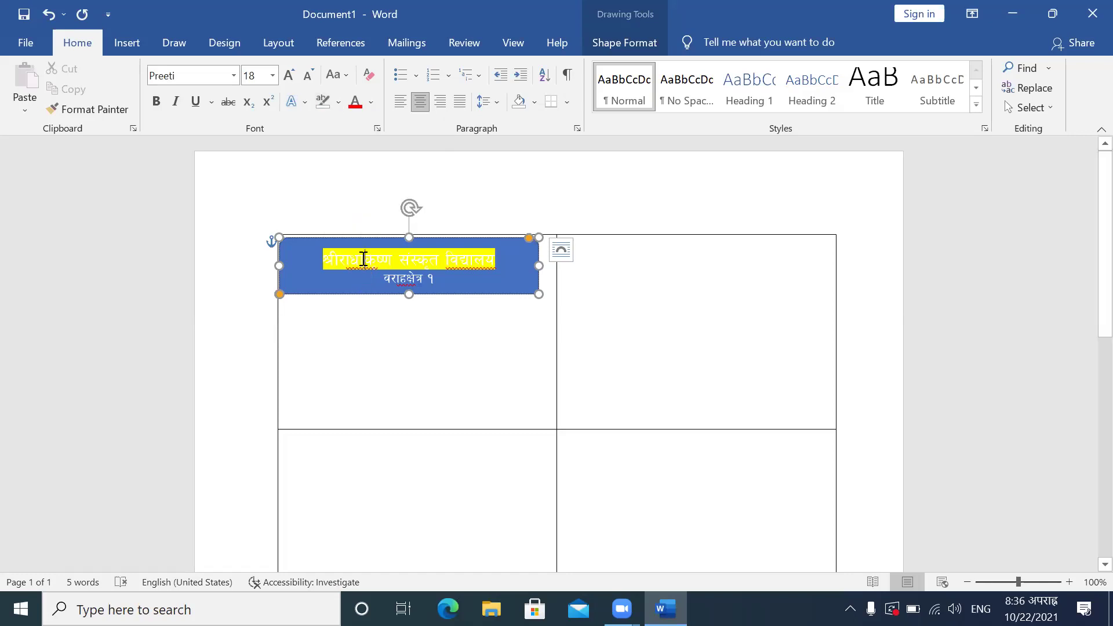
Step: Remove the yellow highlight from the entire school name line using No Color
left_click_drag(346, 259, 495, 259)
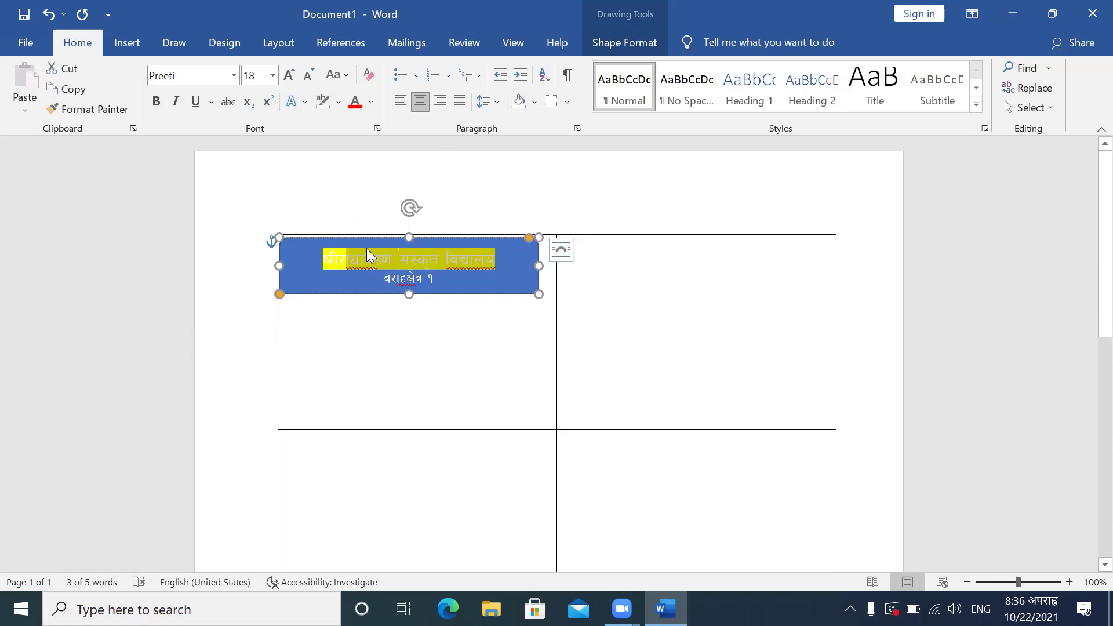
left_click(312, 259)
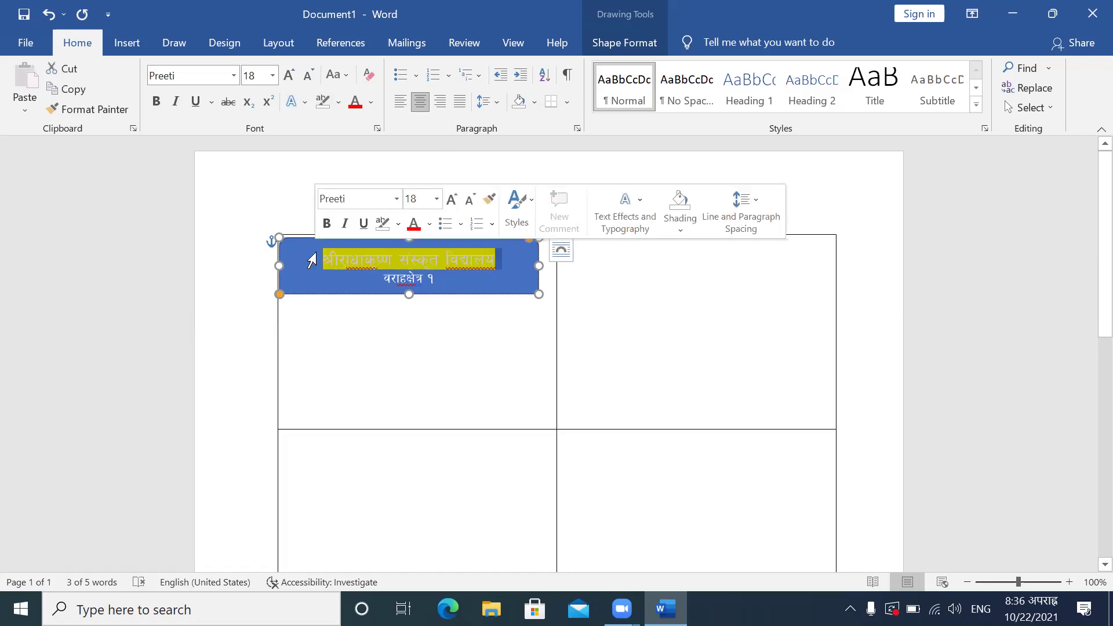
left_click(338, 102)
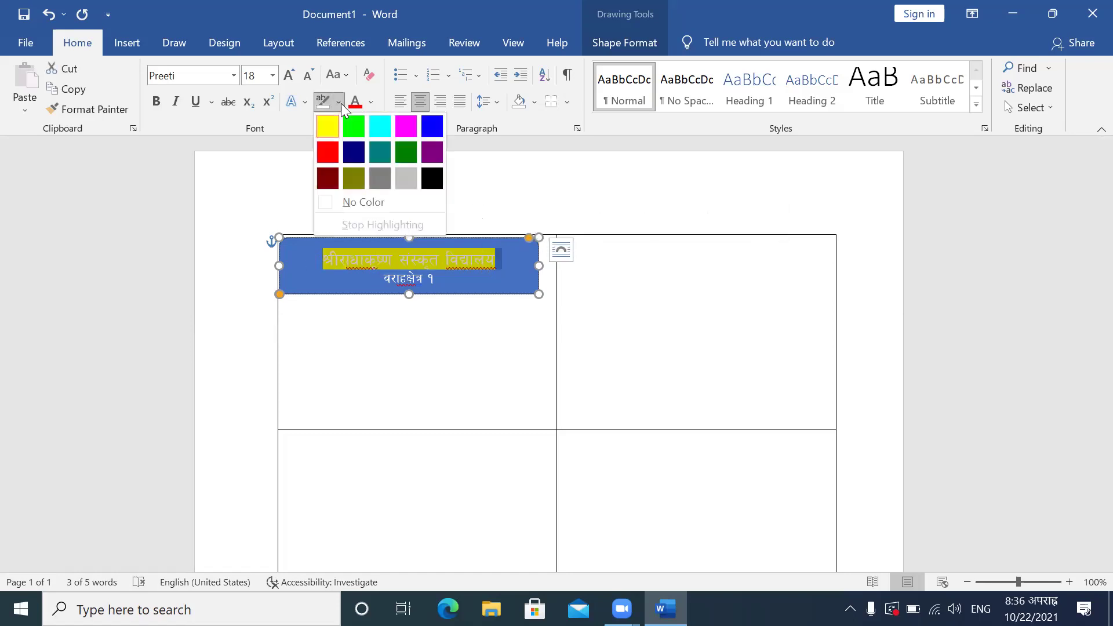
left_click(364, 202)
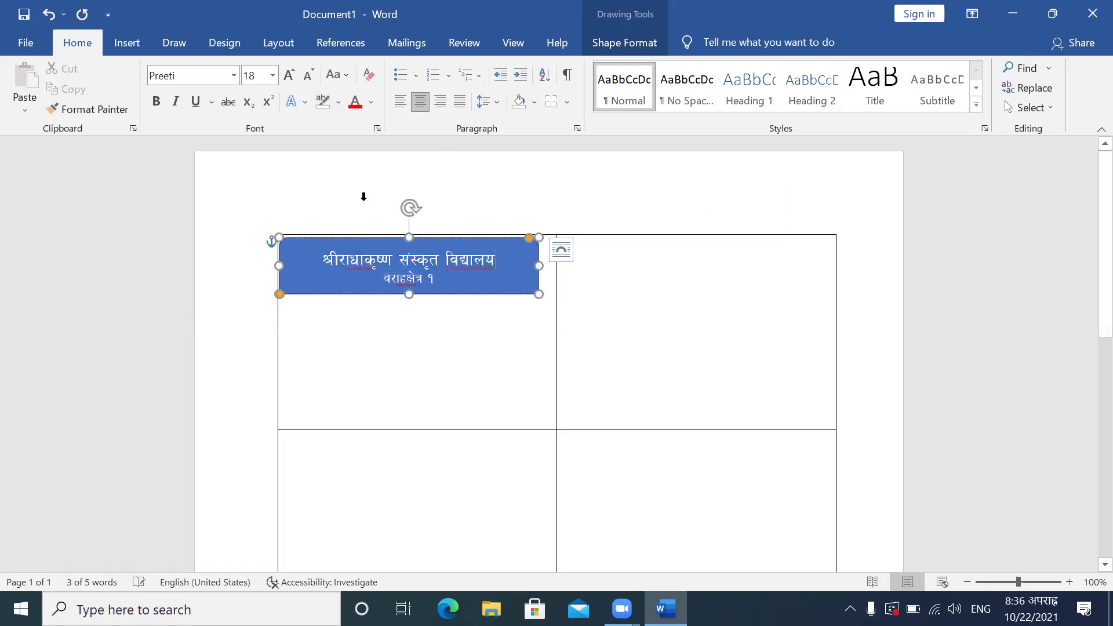
left_click(479, 302)
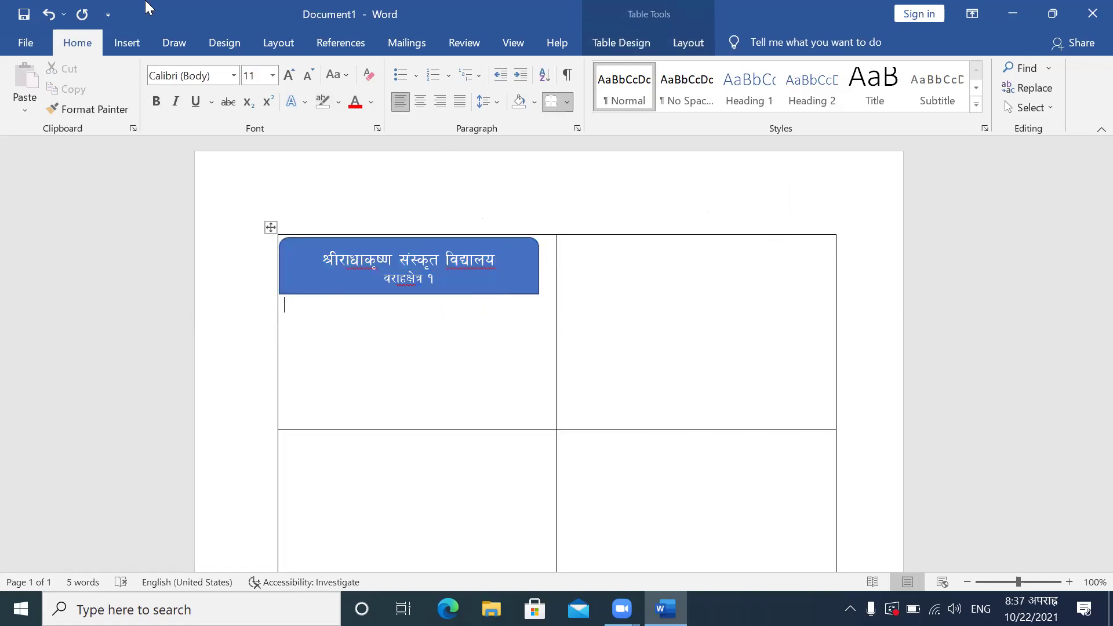
Step: Draw a Horizontal Scroll shape under the banner and nudge it up and left into place
left_click(125, 44)
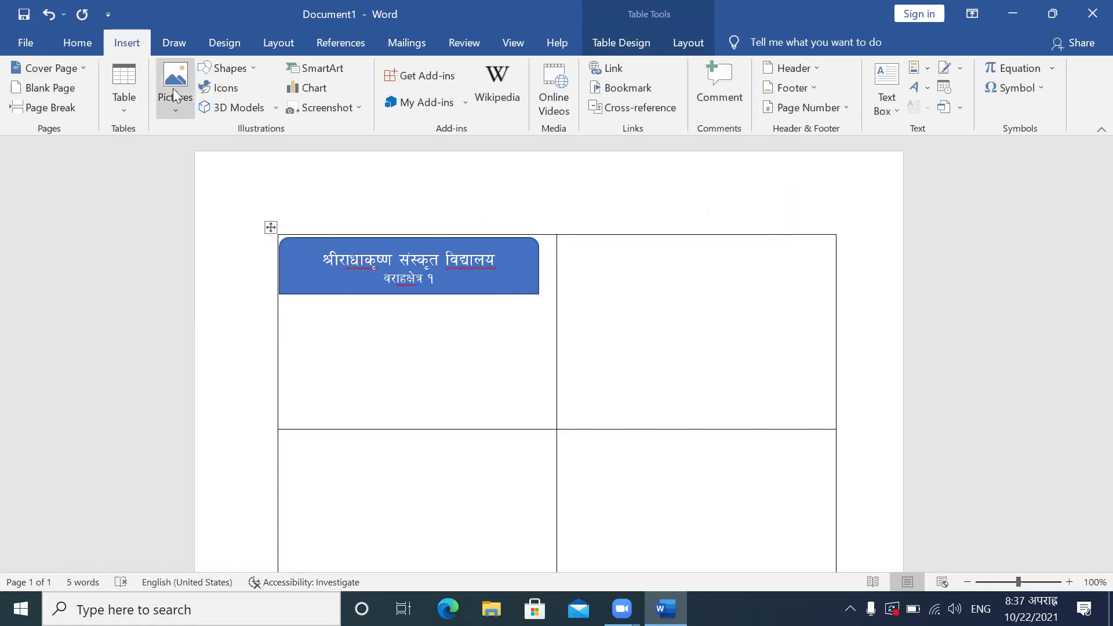
left_click(233, 69)
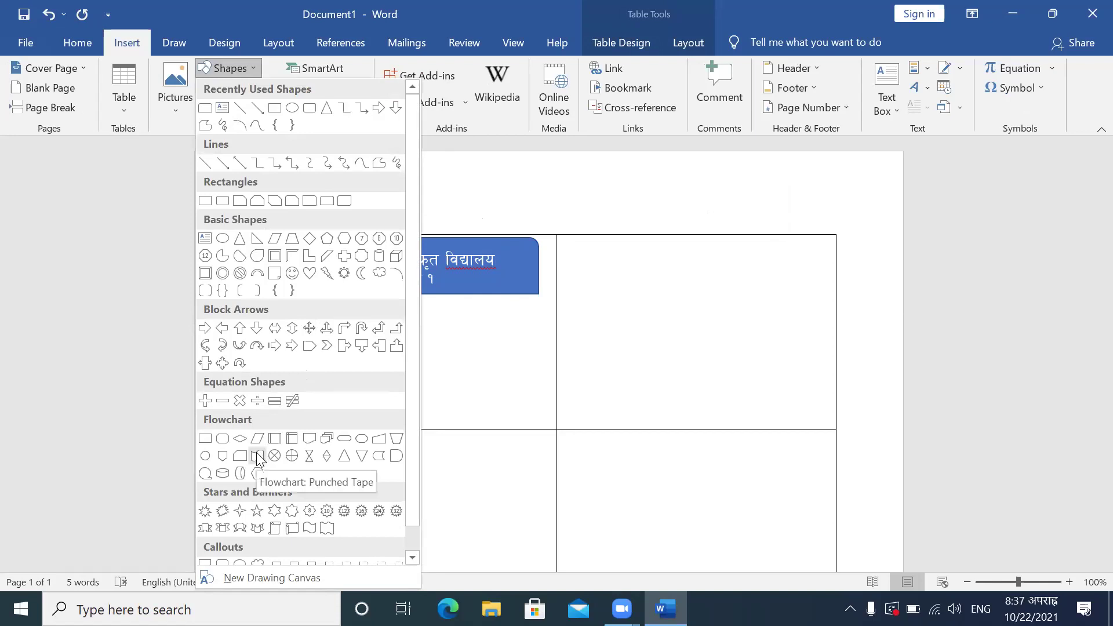
left_click(292, 528)
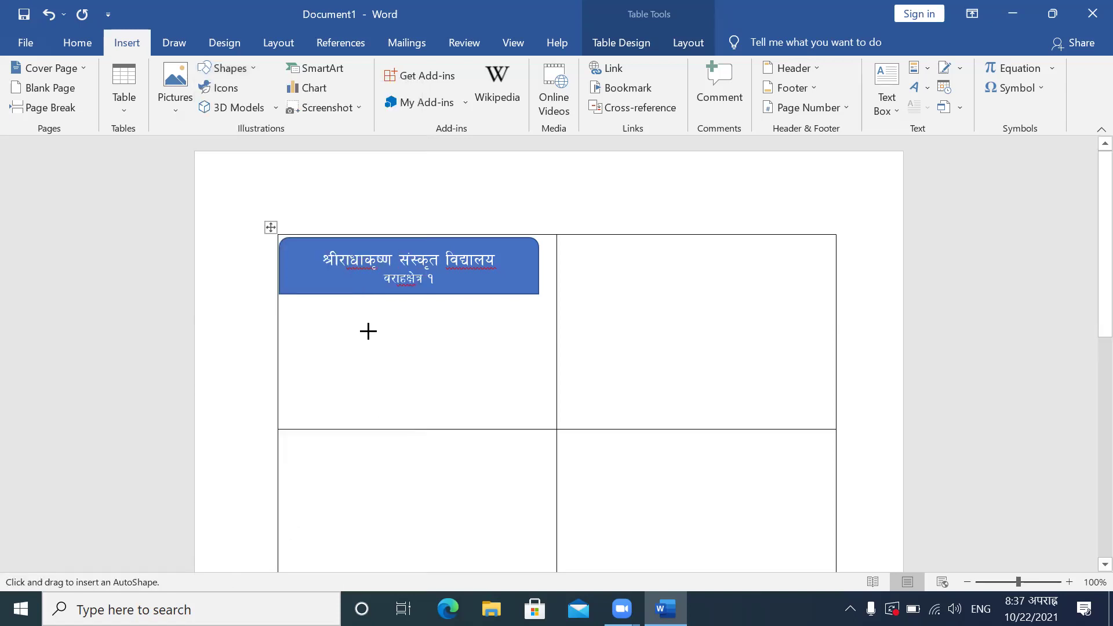
mouse_move(364, 311)
left_mouse_down()
mouse_move(481, 328)
mouse_move(486, 347)
left_mouse_up()
mouse_move(413, 318)
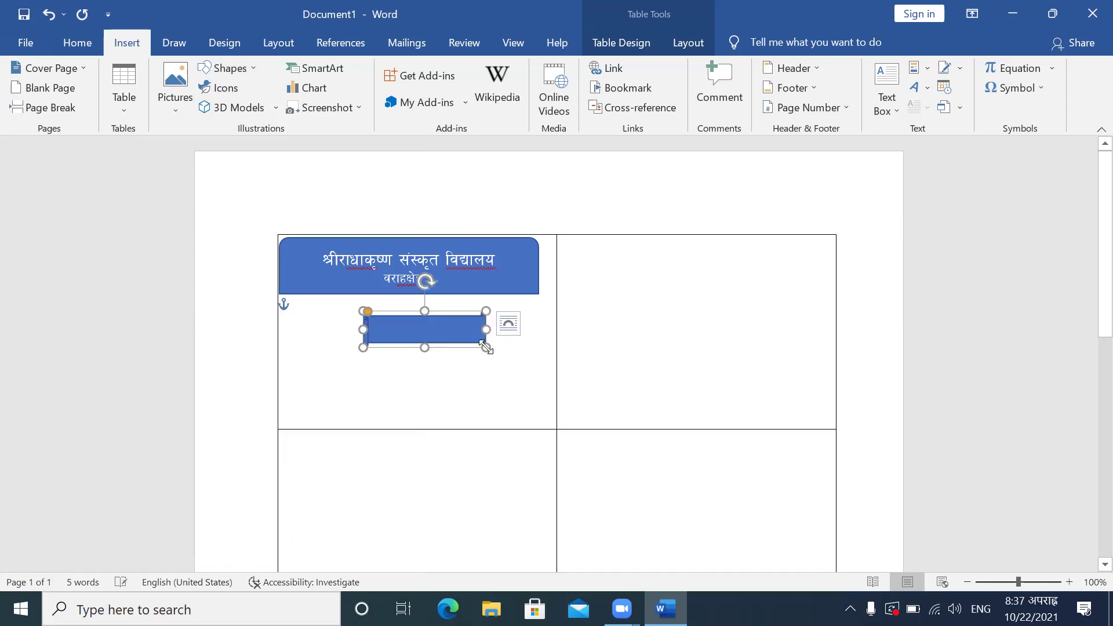
key("Up")
key("Up")
key("Left")
key("Left")
key("Left")
key("Left")
key("Left")
key("Up")
key("Up")
key("Up")
key("Up")
key("Left")
key("Left")
key("Left")
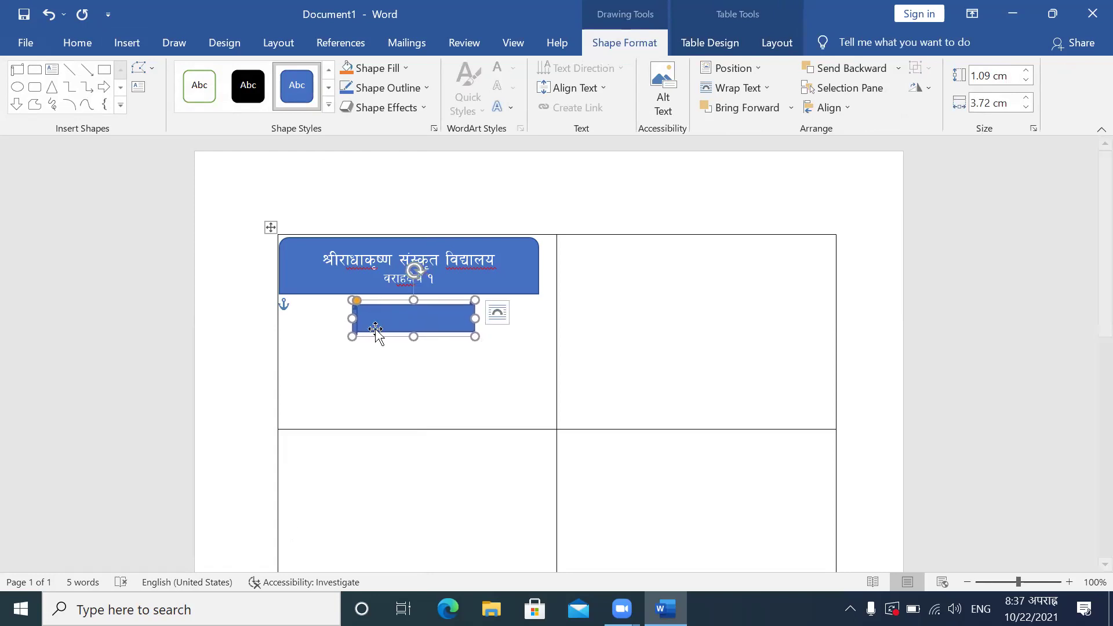
right_click(392, 325)
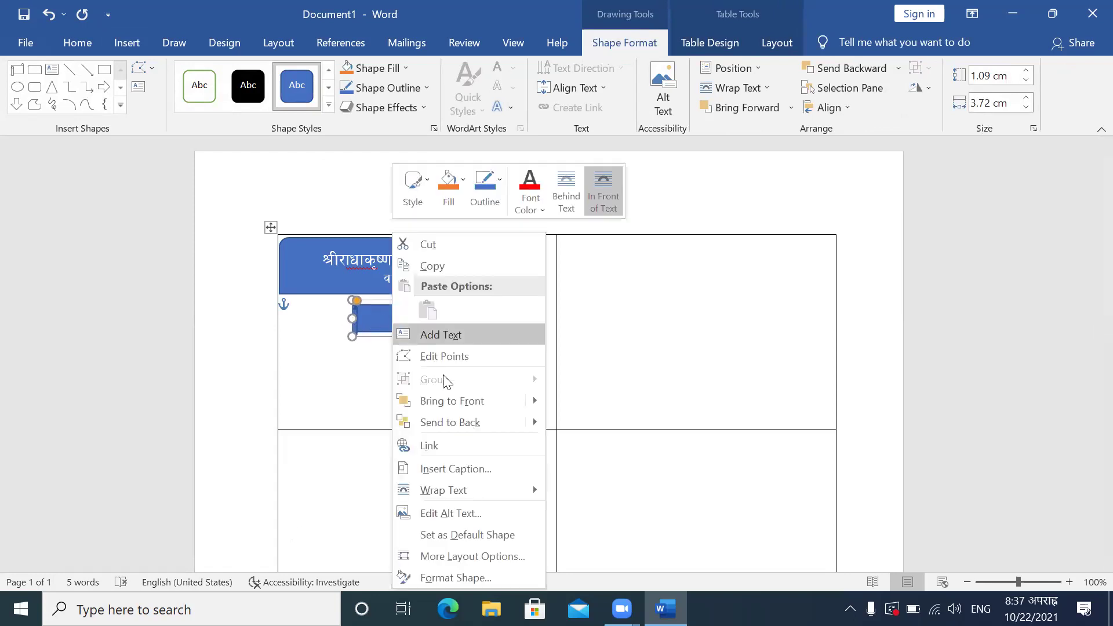
Step: Add the title 'विद्यार्थी परिचय पत्र' inside the scroll shape in the Preeti font
left_click(458, 332)
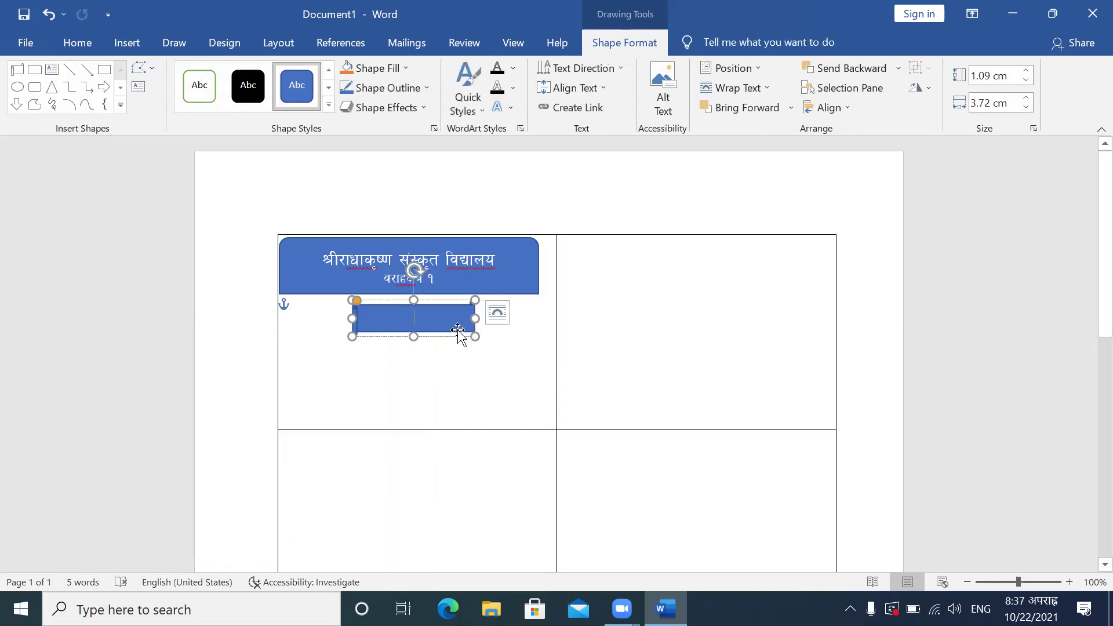
type("I")
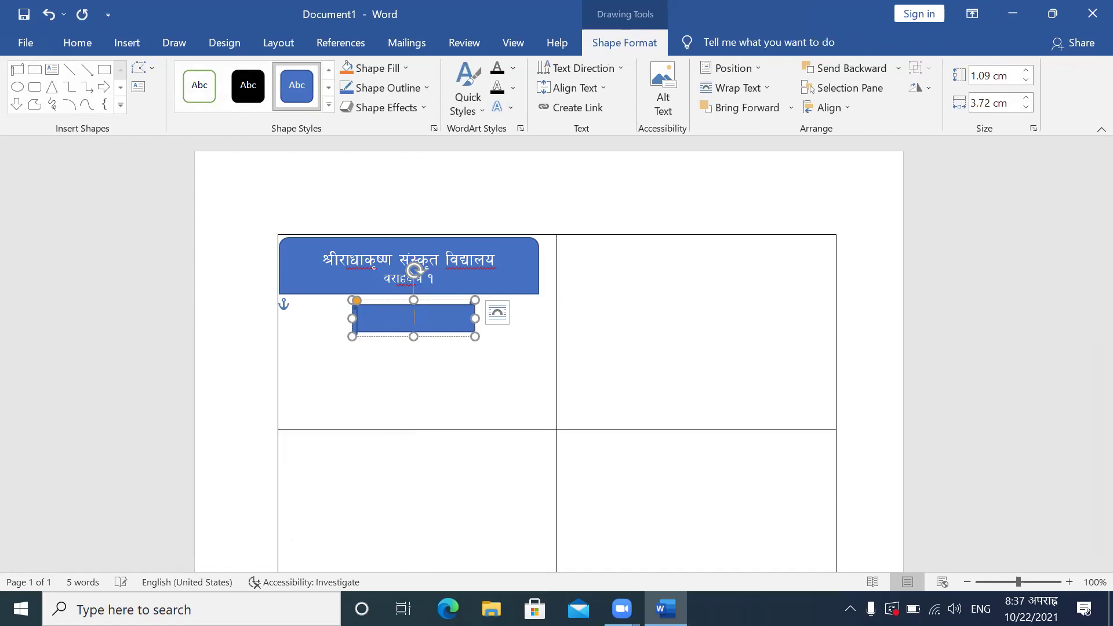
left_click(77, 42)
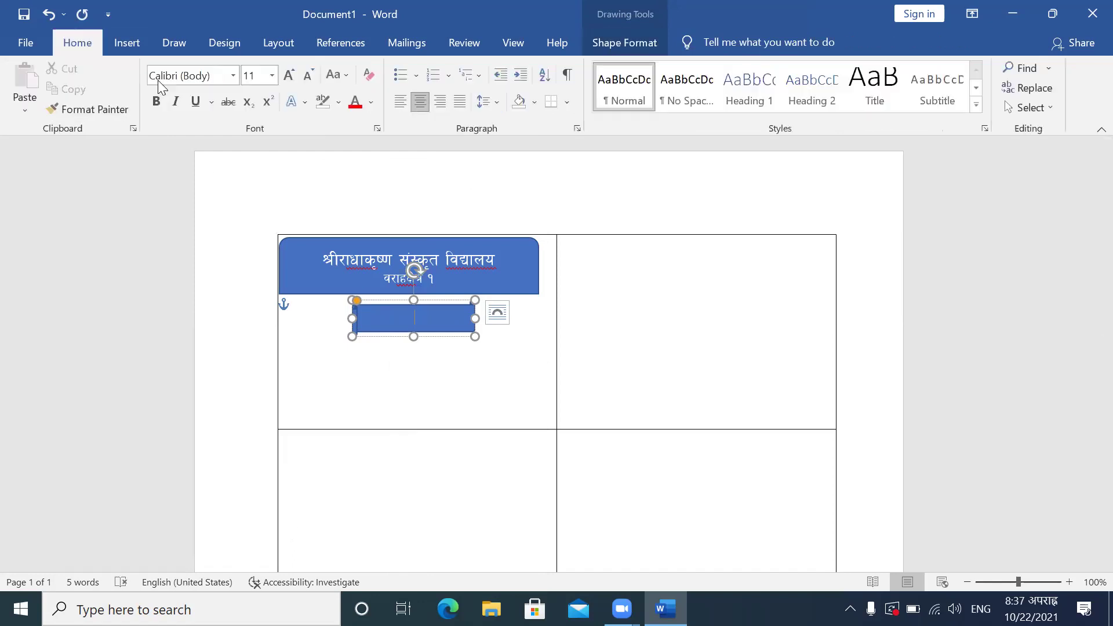
left_click(233, 75)
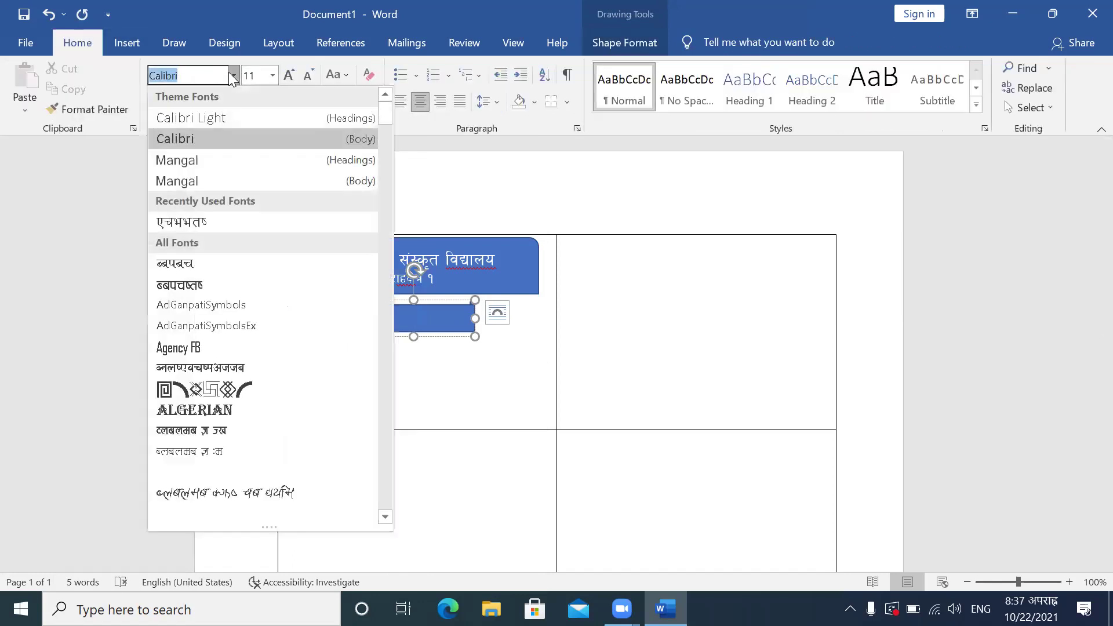
left_click(197, 223)
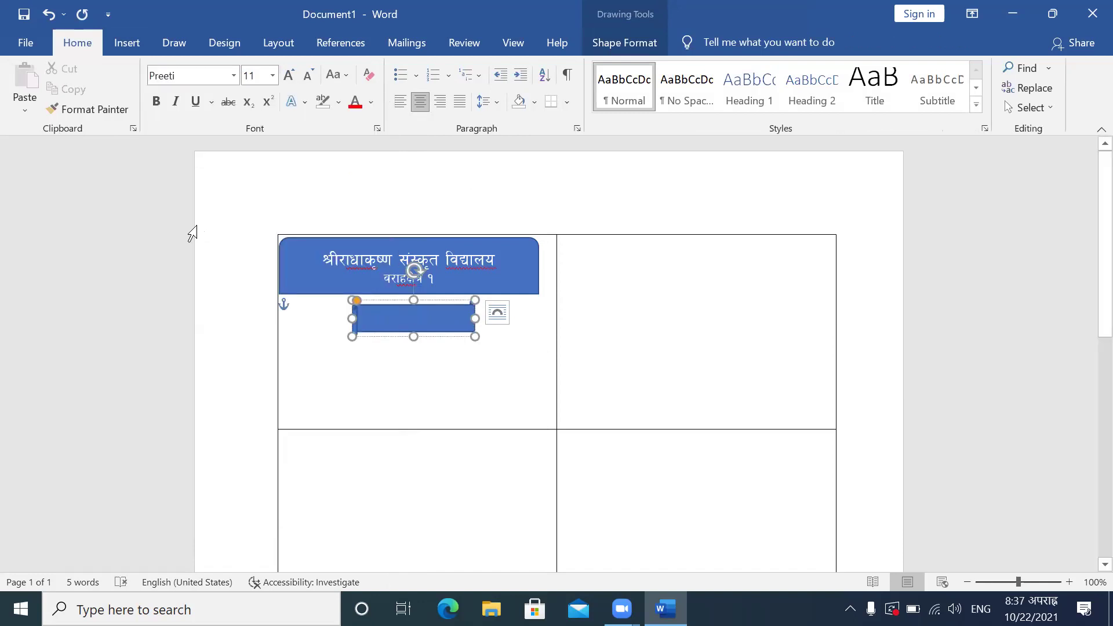
type("k/")
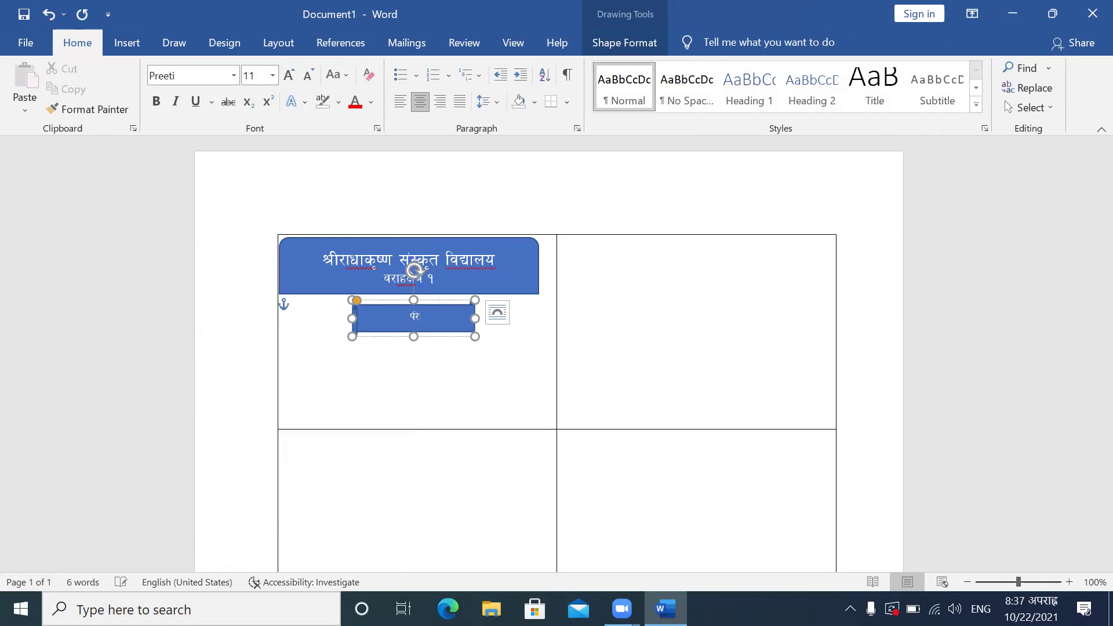
type("l")
type("ro kq")
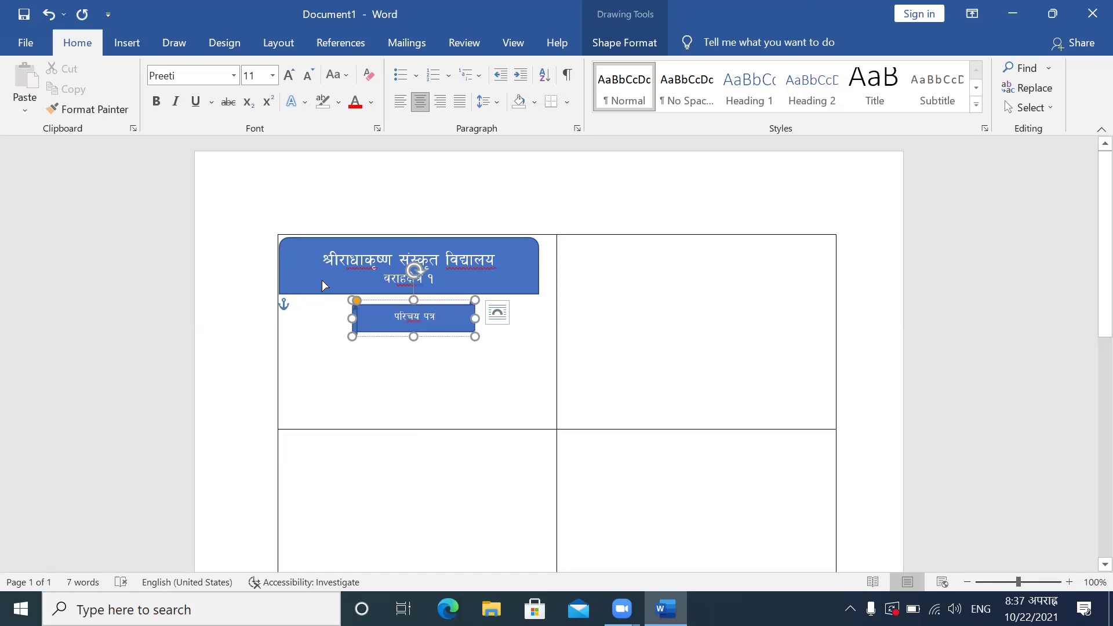
left_click(393, 316)
type("ljBfyL{{")
left_click(451, 365)
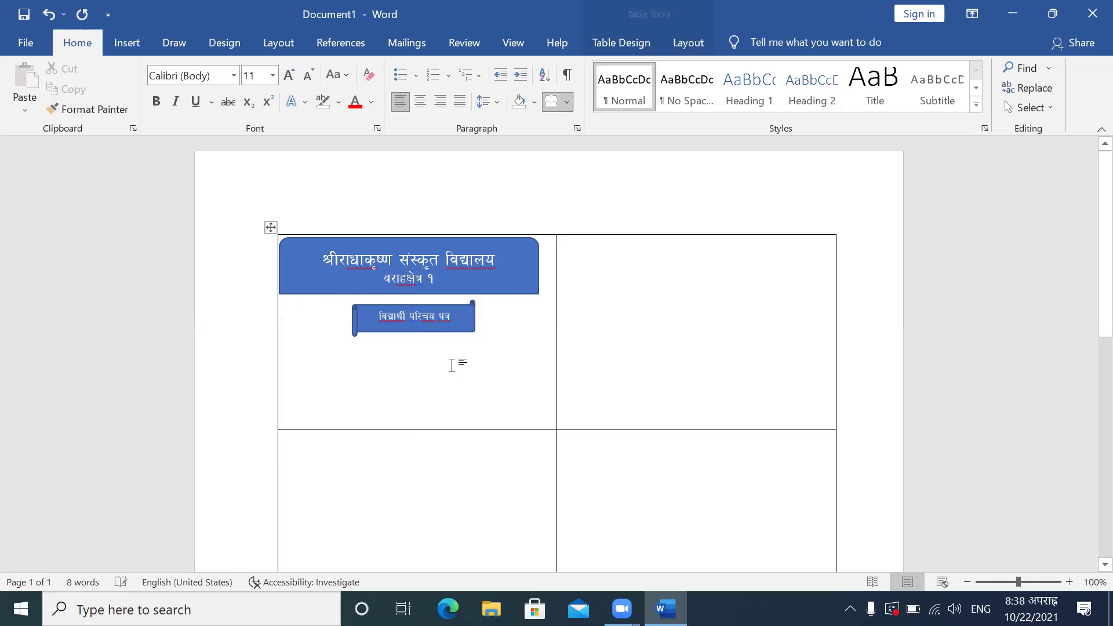
Step: Set the empty lines of the top-left card cell to the Preeti font
left_click(334, 350)
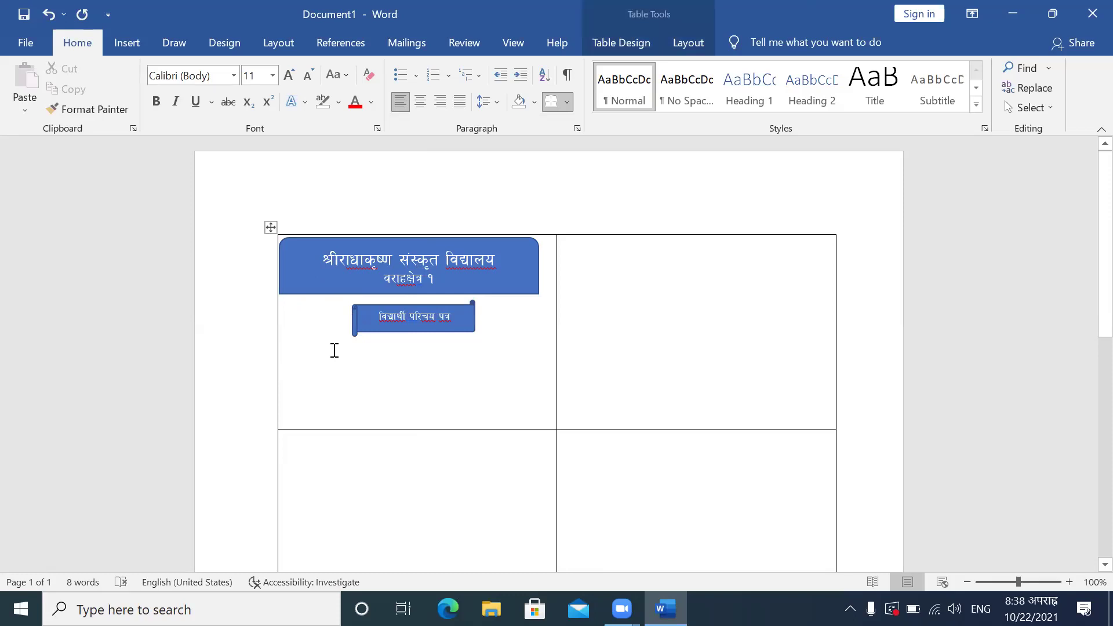
type("sa")
key("BackSpace")
key("BackSpace")
left_click_drag(291, 351, 342, 405)
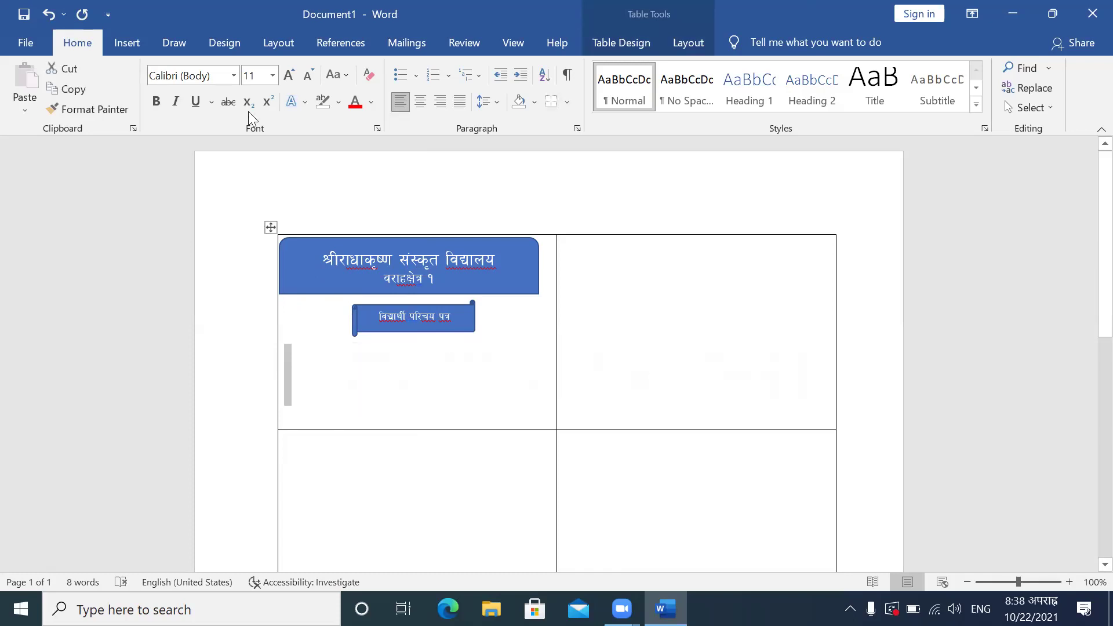
left_click(234, 75)
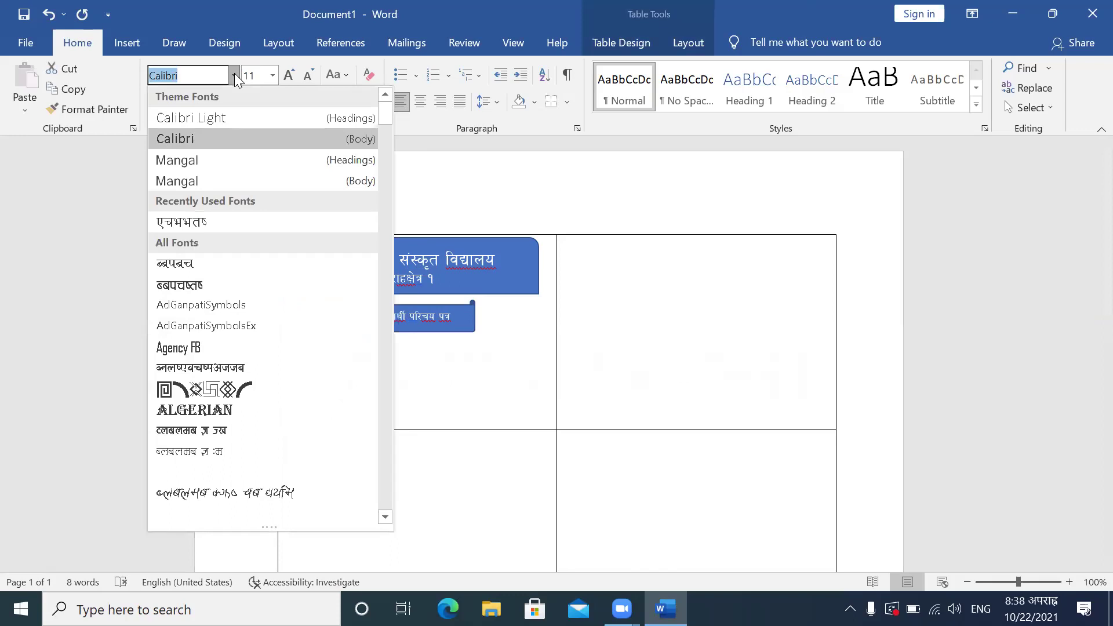
left_click(192, 223)
Step: Type the name, class, roll number and प्रधानाध्यापक labels on separate lines
left_click(309, 364)
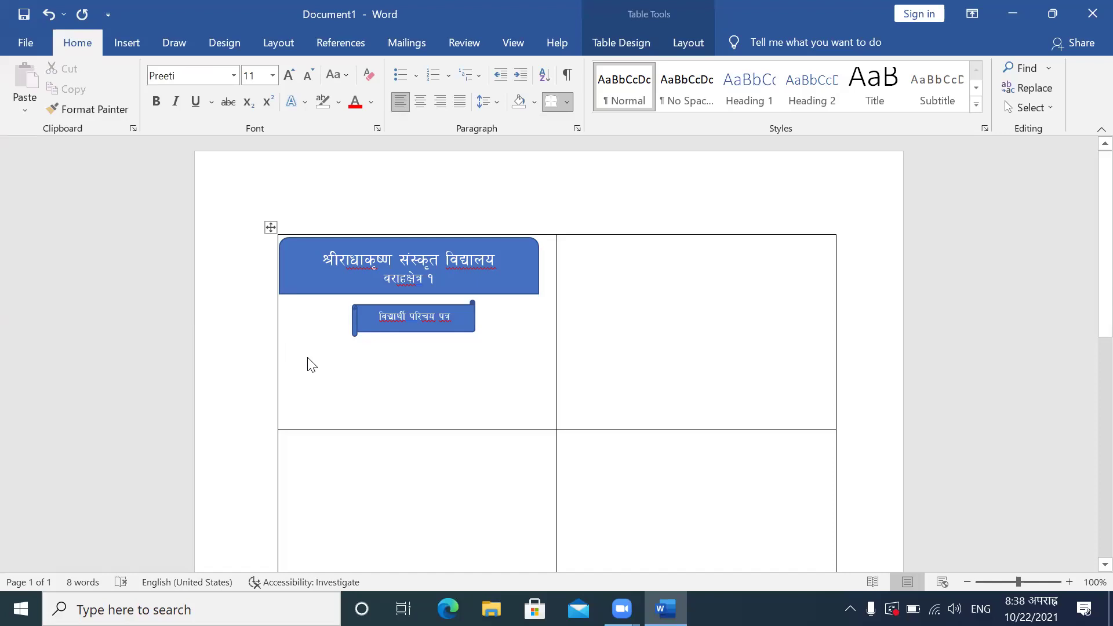
type("gfd m")
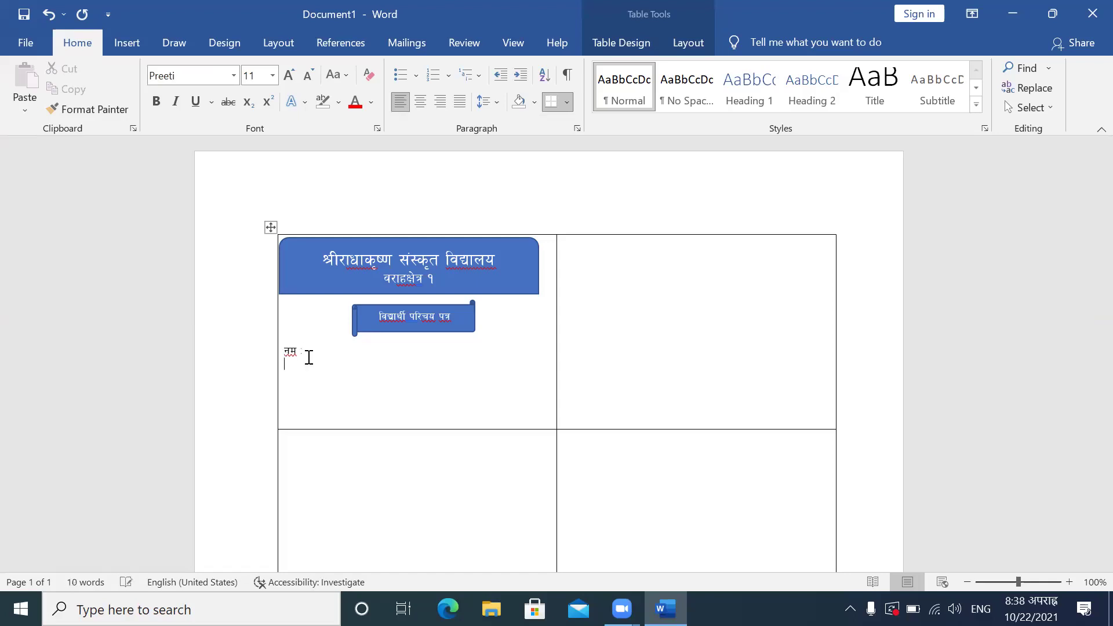
type("sIfm")
key("BackSpace")
key("Return")
type("/f]ng")
type(" M")
key("ctrl+space")
key("Return")
key("ctrl+z")
type("k")
type("|wfgfWofks")
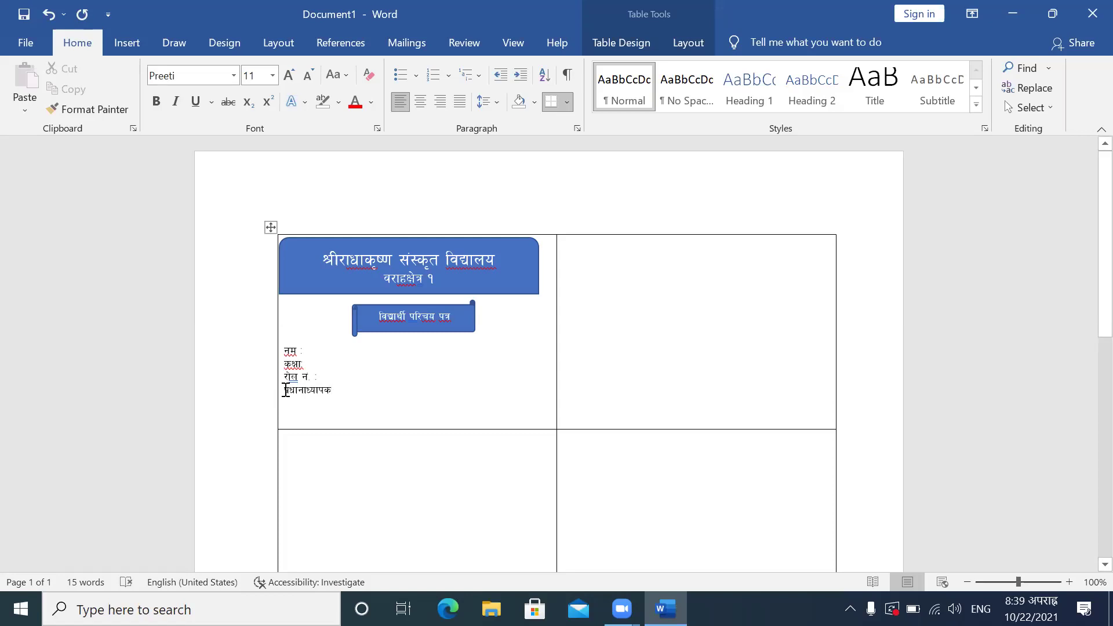
Step: Reposition the प्रधानाध्यापक label below the roll number line, starting at the left margin
left_click(286, 389)
key("Return")
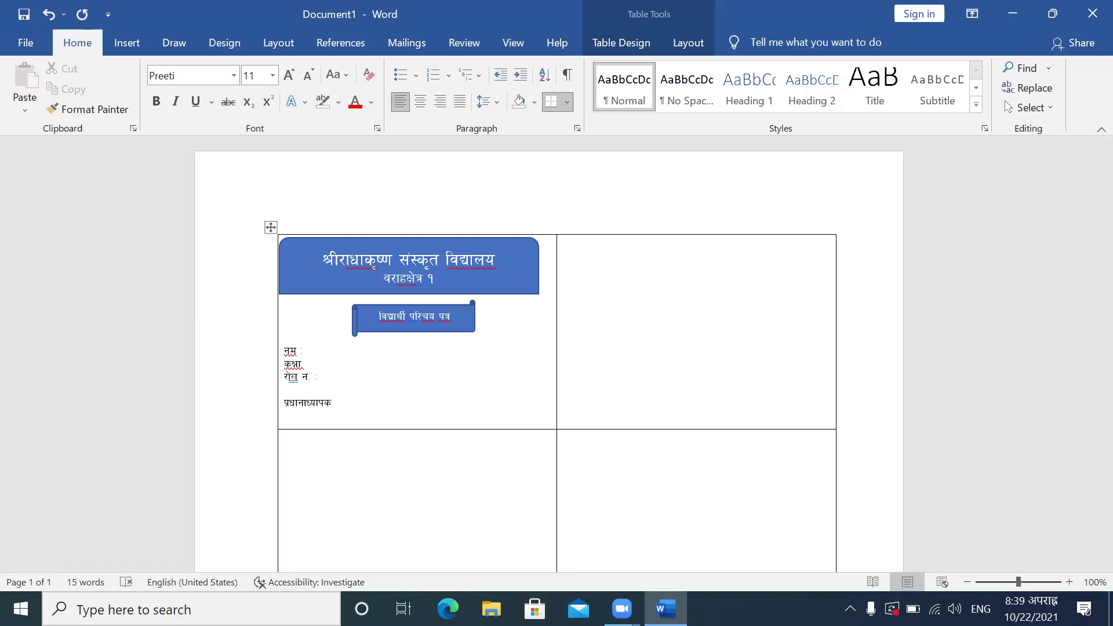
left_click_drag(284, 389, 335, 403)
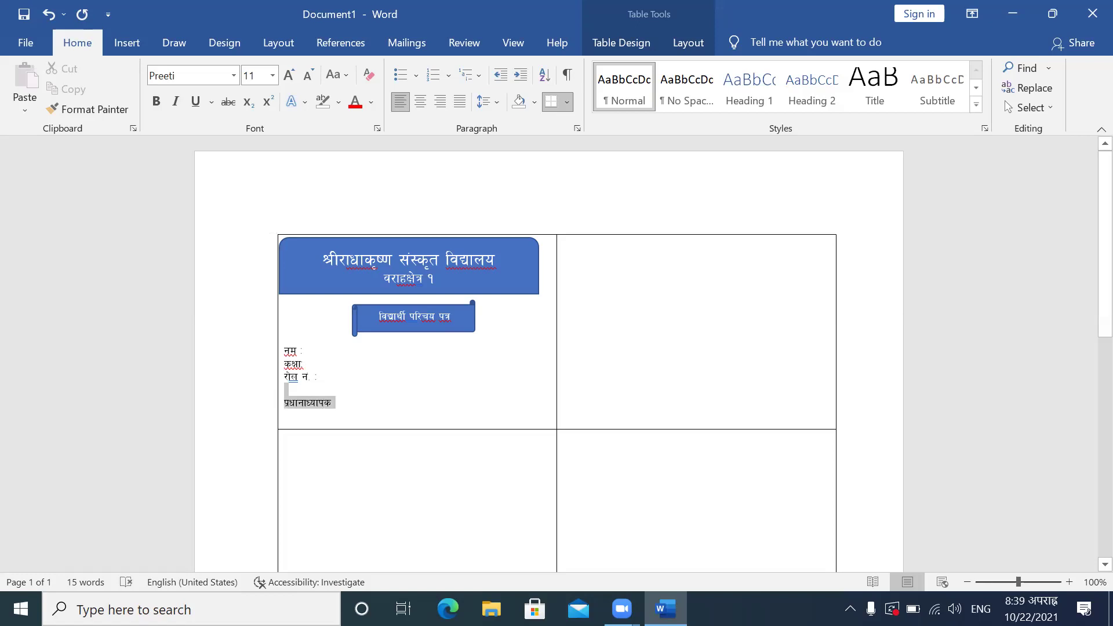
left_click(357, 410)
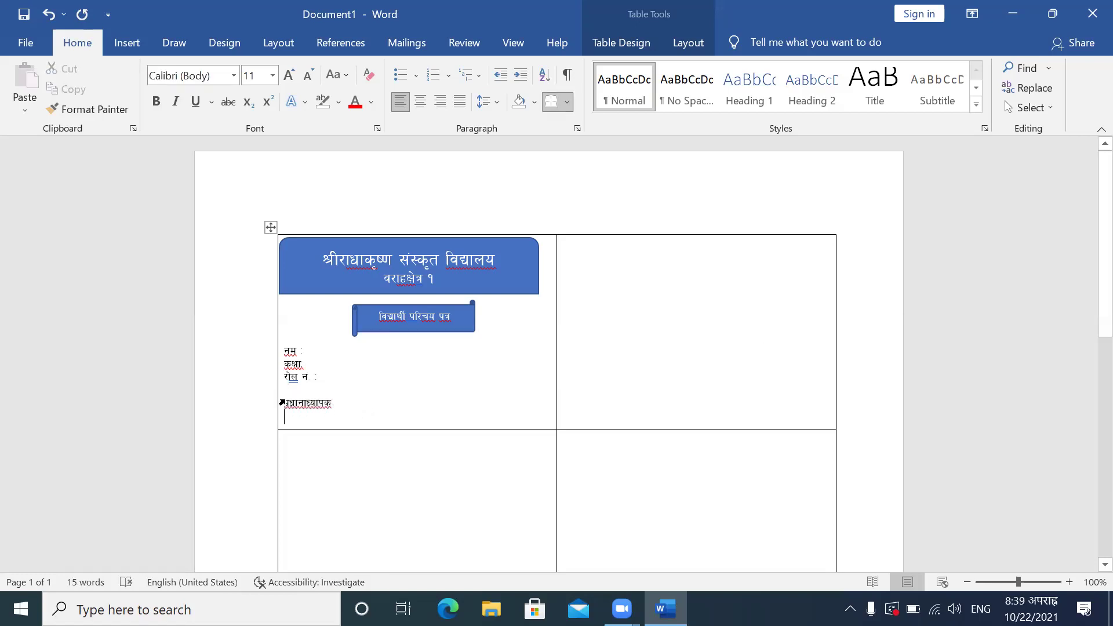
key("Tab")
left_click(284, 401)
key("Tab")
left_click(287, 402)
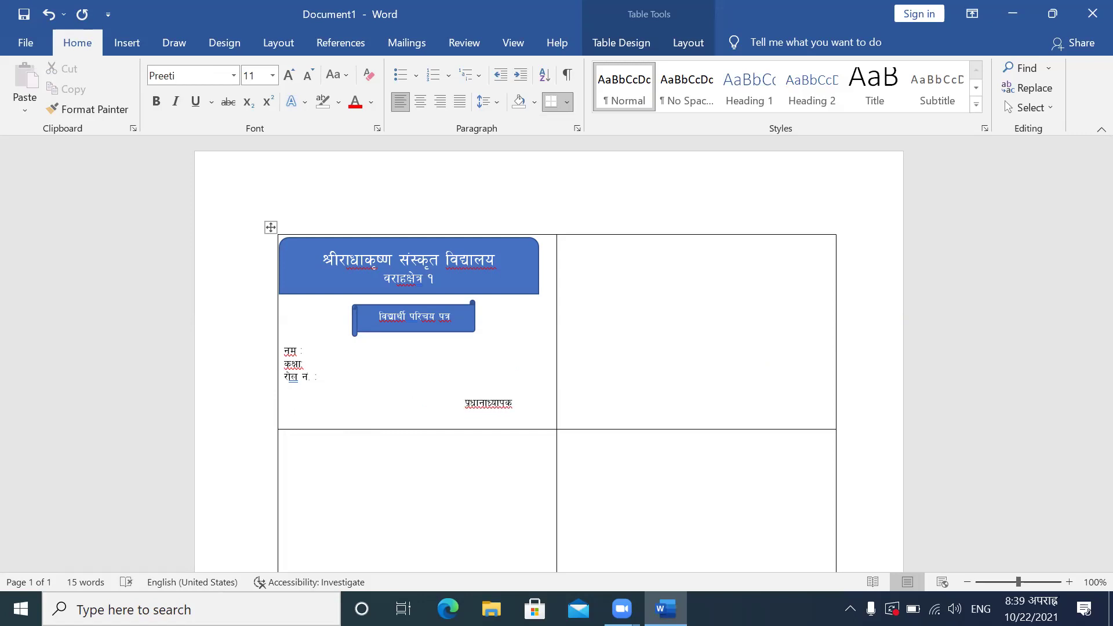
key("Return")
key("BackSpace")
key("BackSpace")
key("BackSpace")
key("BackSpace")
key("BackSpace")
key("BackSpace")
key("BackSpace")
key("BackSpace")
key("BackSpace")
key("BackSpace")
key("BackSpace")
key("BackSpace")
key("BackSpace")
key("BackSpace")
key("BackSpace")
key("BackSpace")
key("BackSpace")
key("BackSpace")
key("BackSpace")
key("BackSpace")
key("BackSpace")
key("BackSpace")
key("BackSpace")
key("BackSpace")
key("BackSpace")
key("BackSpace")
key("BackSpace")
key("BackSpace")
key("BackSpace")
key("BackSpace")
key("BackSpace")
key("BackSpace")
key("BackSpace")
key("BackSpace")
key("BackSpace")
key("BackSpace")
key("BackSpace")
key("BackSpace")
key("BackSpace")
key("BackSpace")
key("BackSpace")
key("BackSpace")
key("BackSpace")
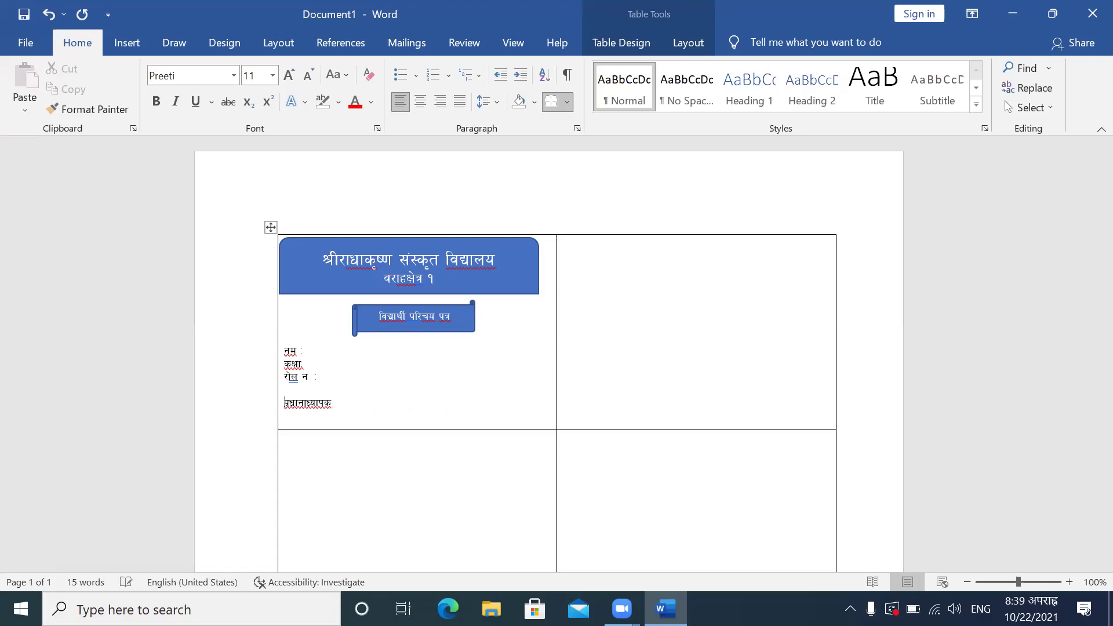
key("BackSpace")
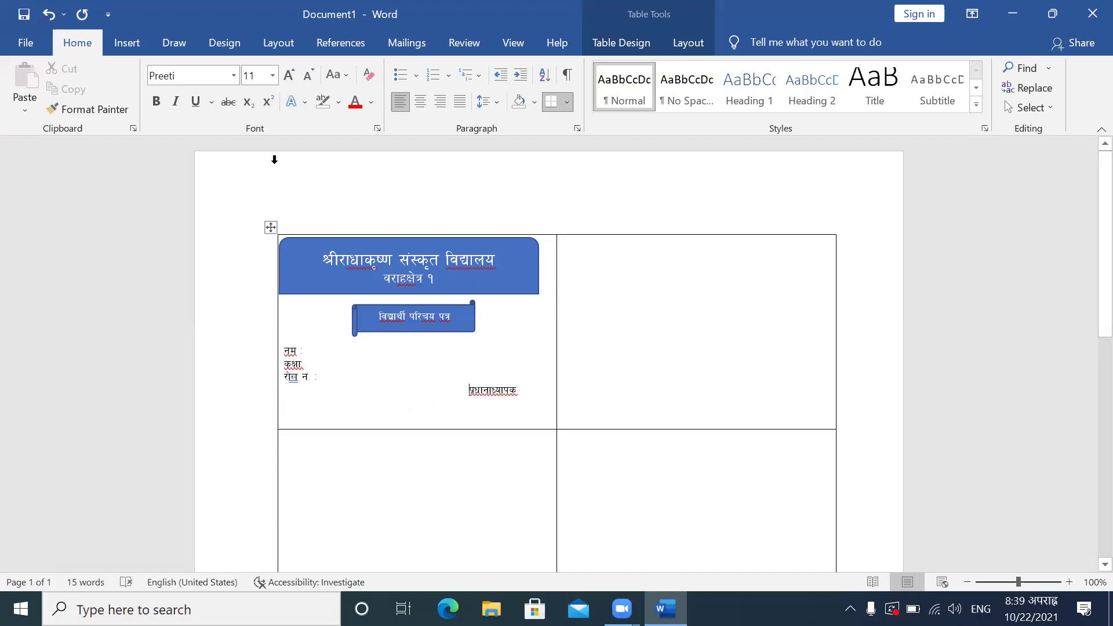
Step: Draw a thin blue rectangle bar, 0.44 cm by 8.08 cm, along the first card's bottom
left_click(126, 43)
left_click(227, 64)
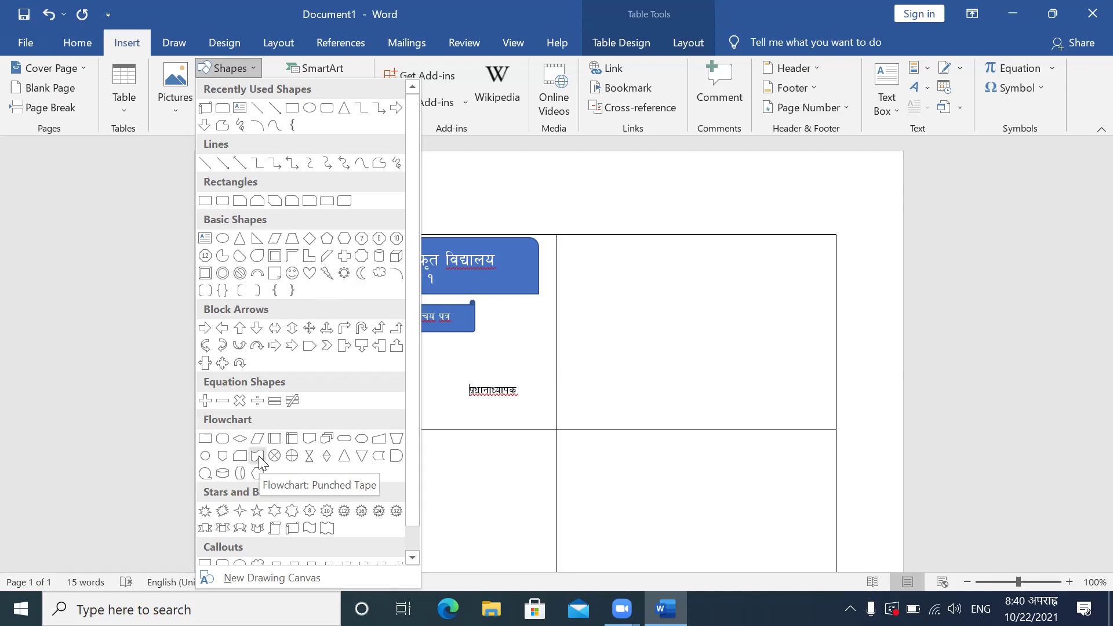
left_click(309, 201)
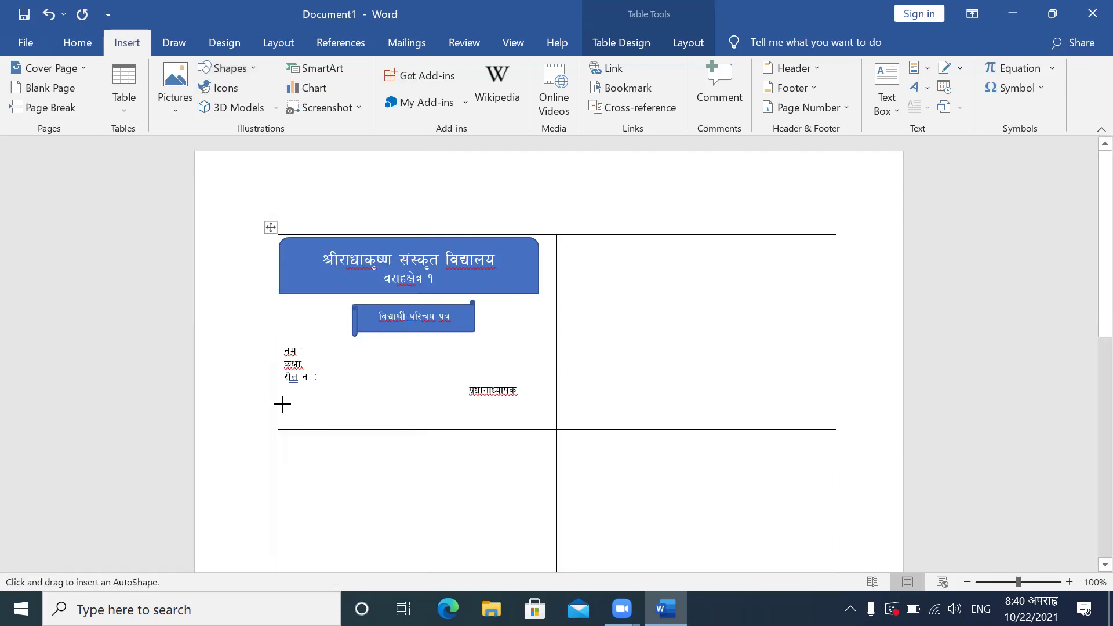
left_click_drag(282, 401, 548, 422)
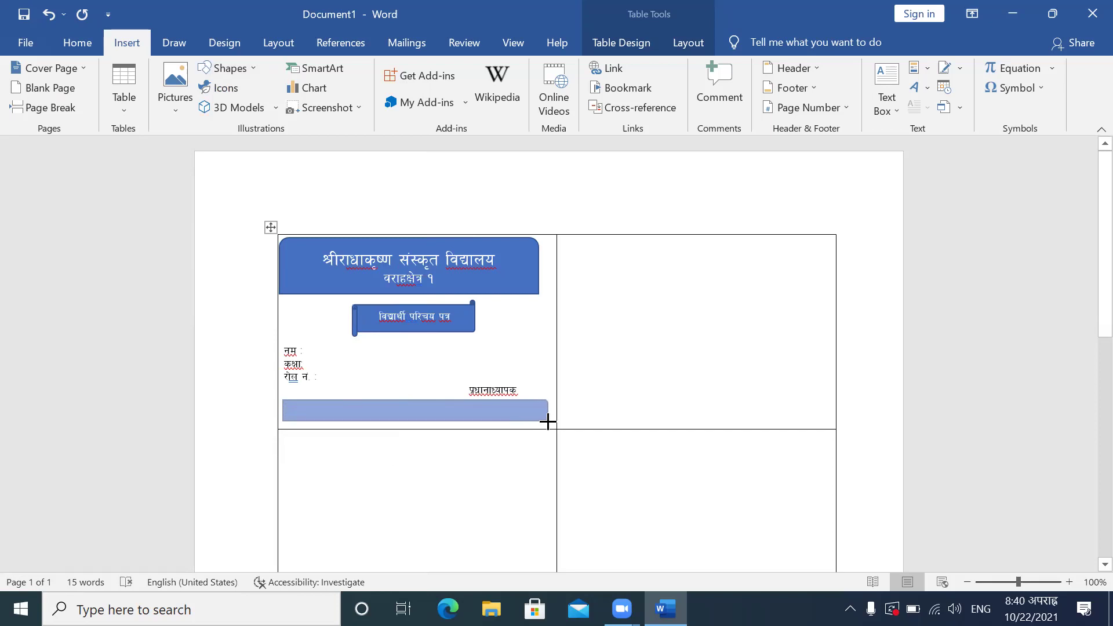
left_click_drag(548, 421, 548, 415)
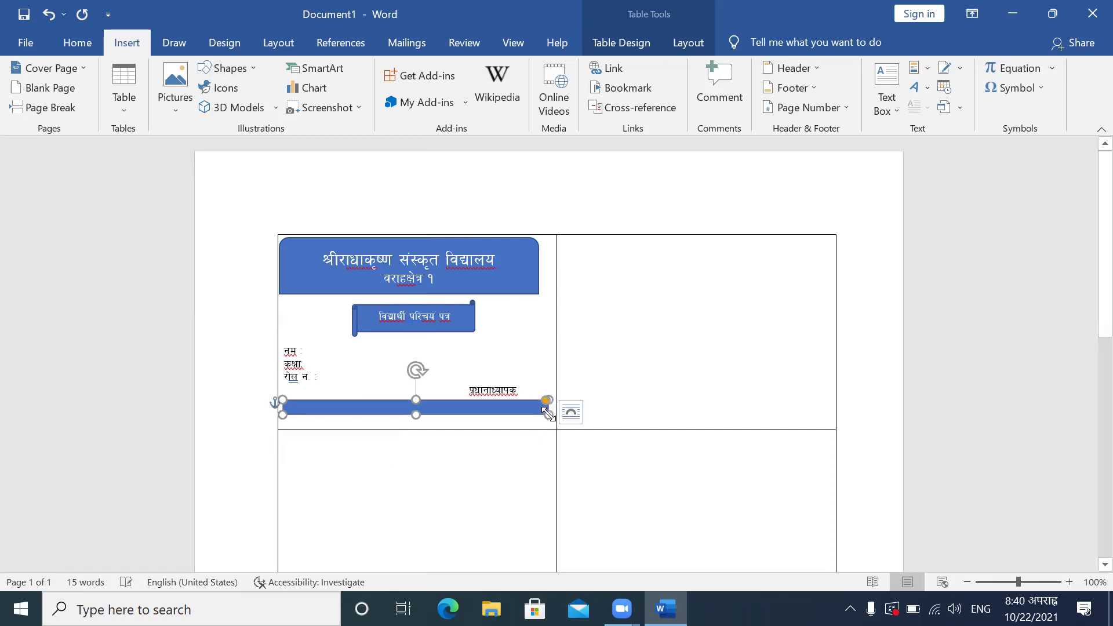
key("ctrl+Down")
key("ctrl+Down")
key("ctrl+Down")
key("ctrl+Down")
key("ctrl+Down")
key("ctrl+Down")
key("ctrl+Down")
key("ctrl+Down")
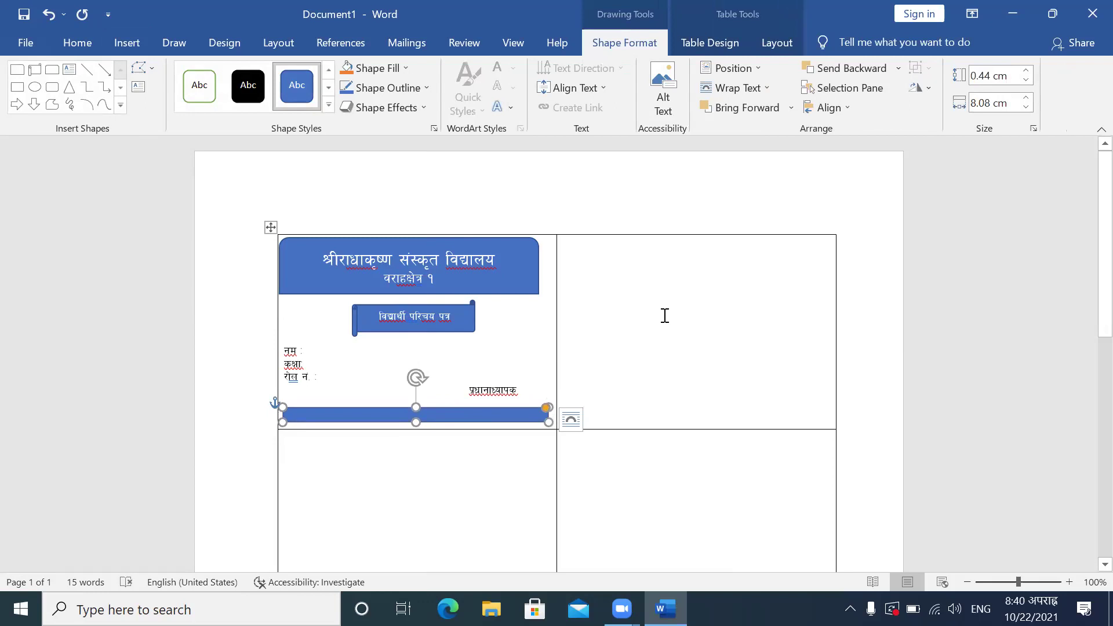
left_click(630, 328)
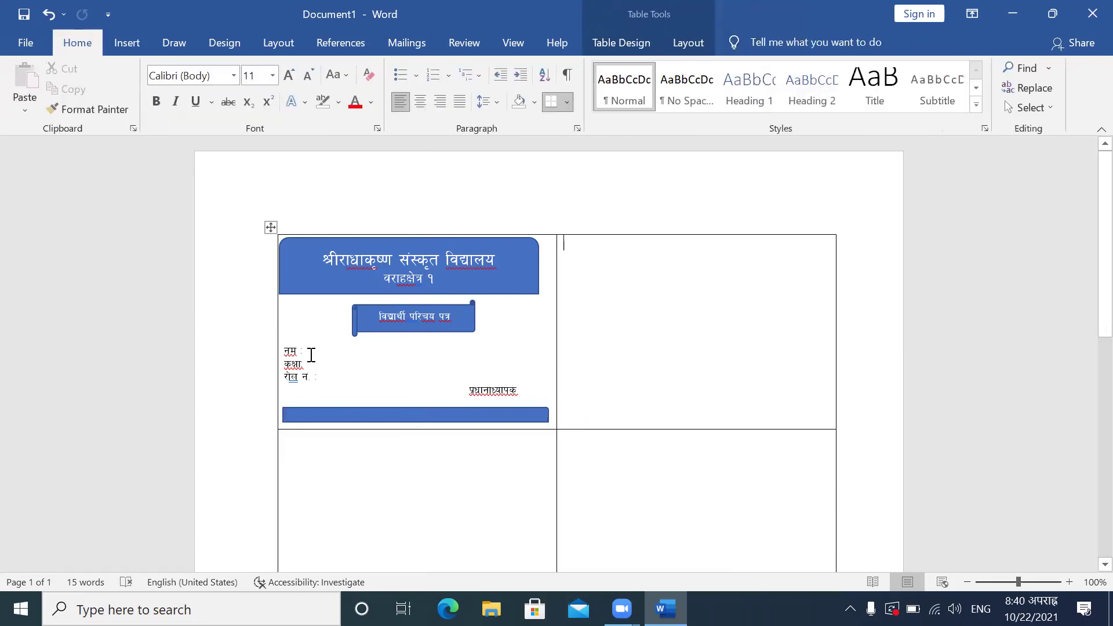
Step: Start a Labels mail merge with the A4 (Portrait) label product and dismiss the page-size warning
left_click(311, 354)
left_click(404, 43)
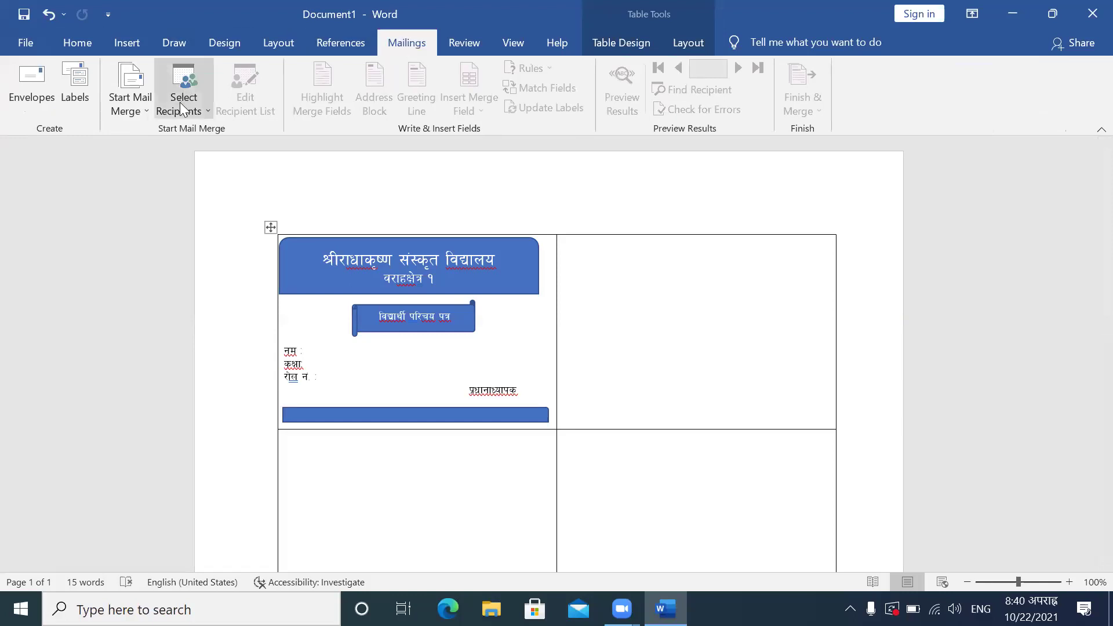
left_click(145, 109)
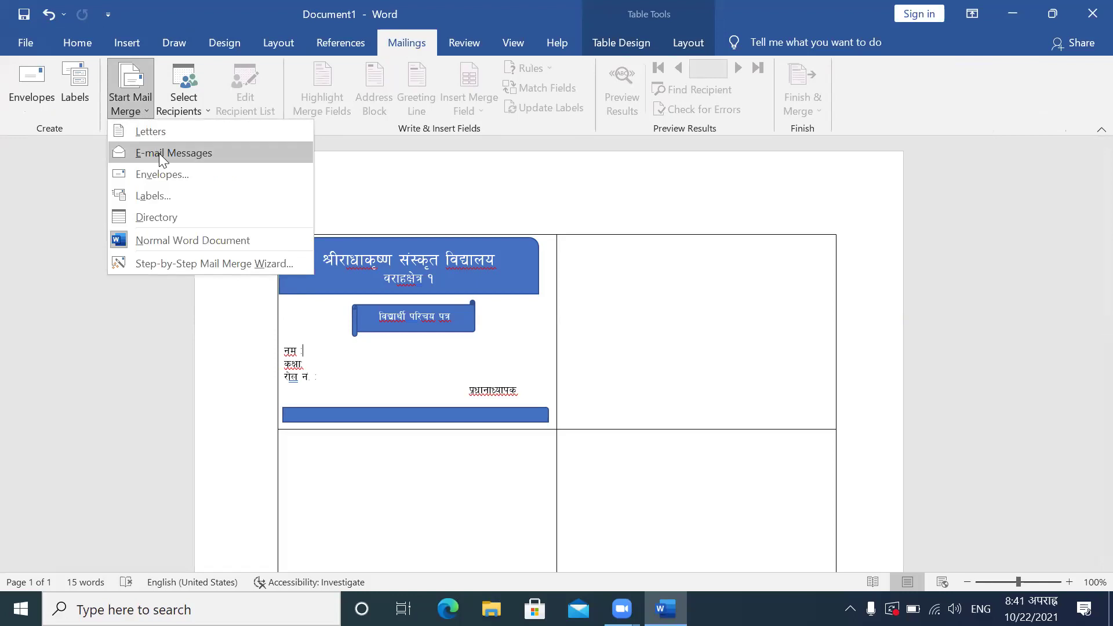
left_click(160, 195)
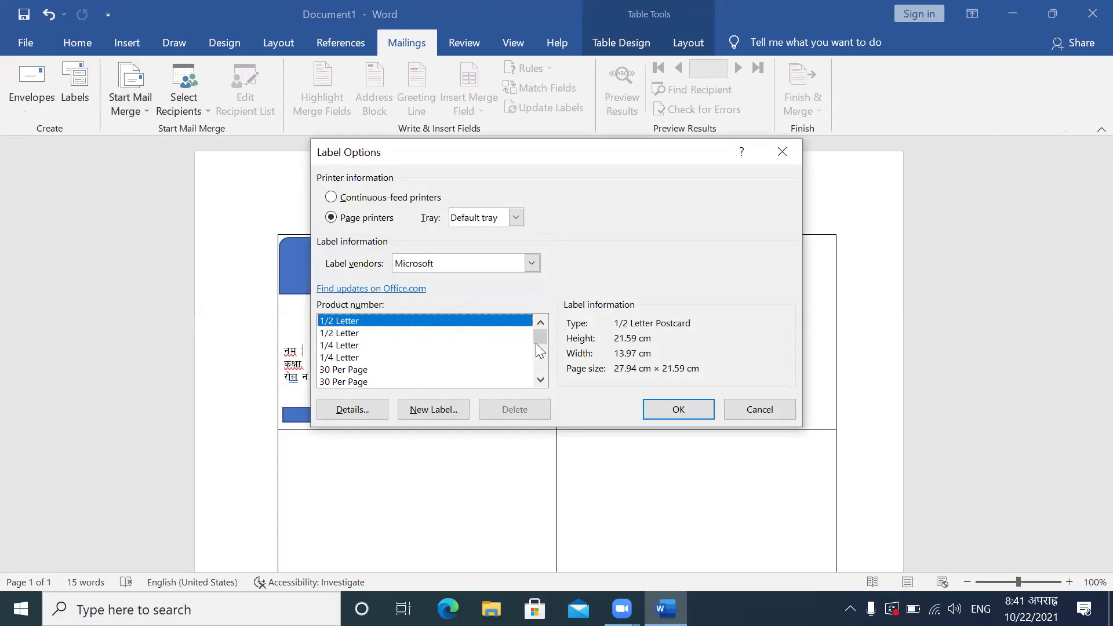
left_click(540, 381)
left_click(540, 381)
left_click(540, 381)
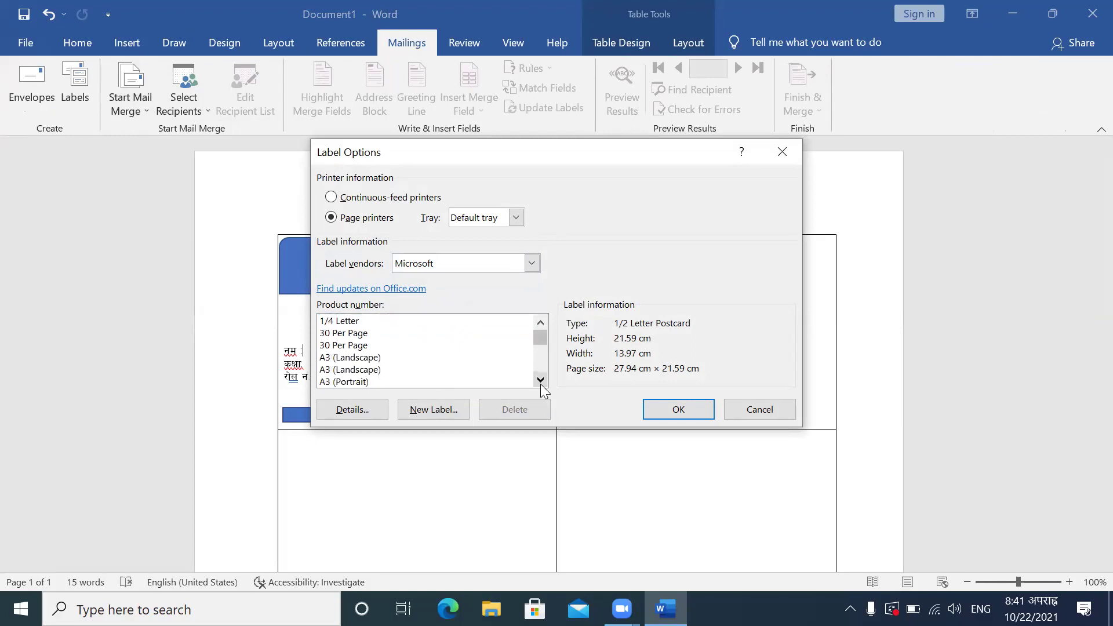
left_click(540, 381)
left_click(540, 381)
left_click(540, 381)
left_click(540, 382)
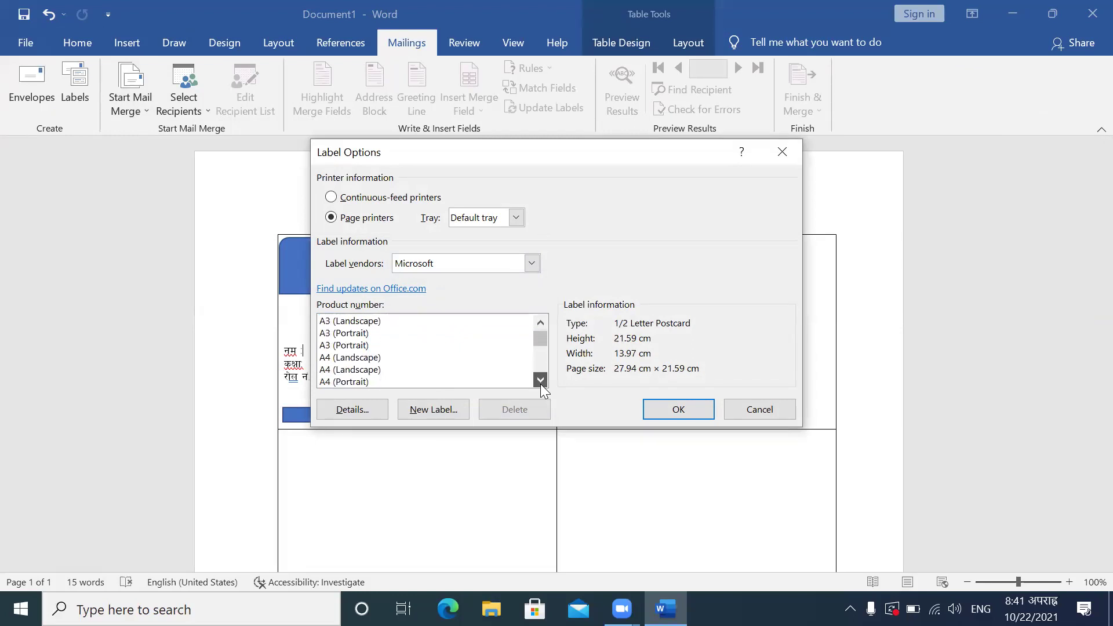
left_click(359, 382)
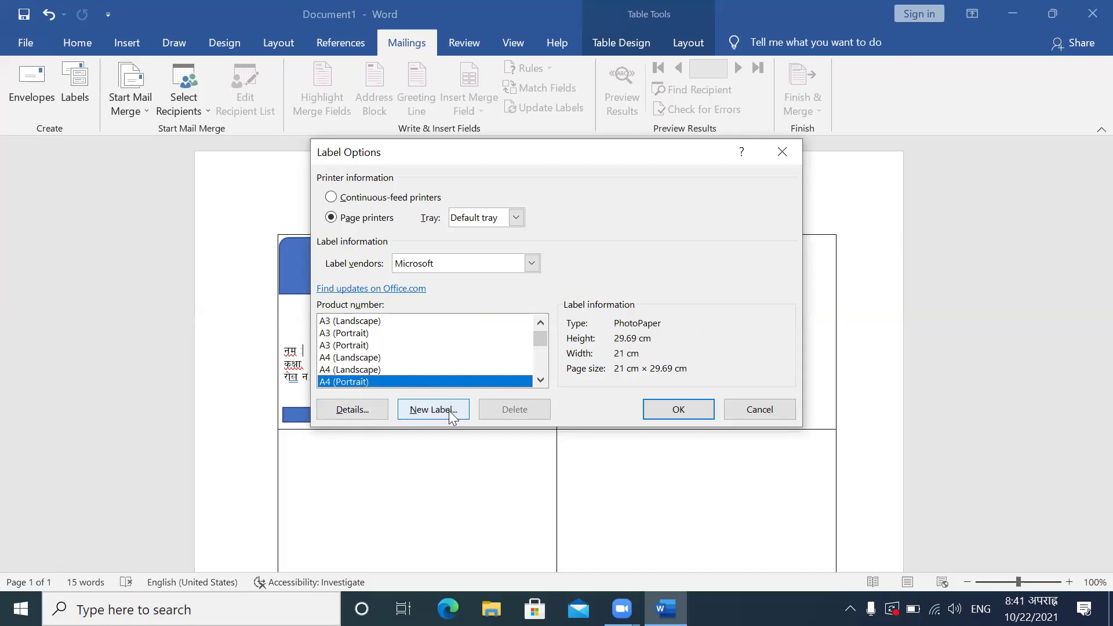
left_click(666, 409)
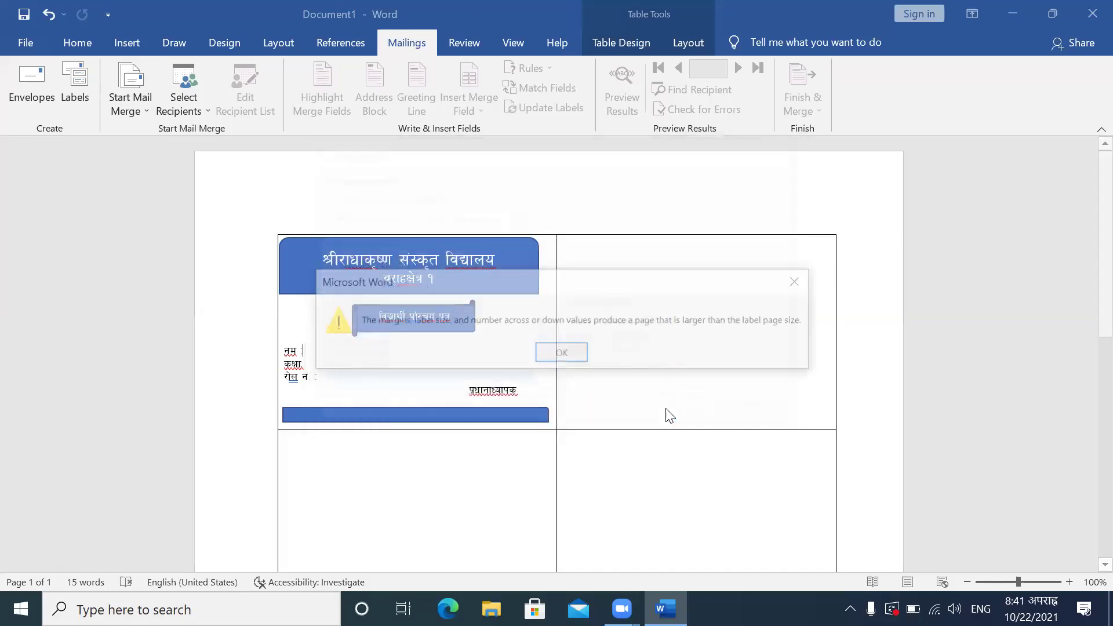
left_click(561, 355)
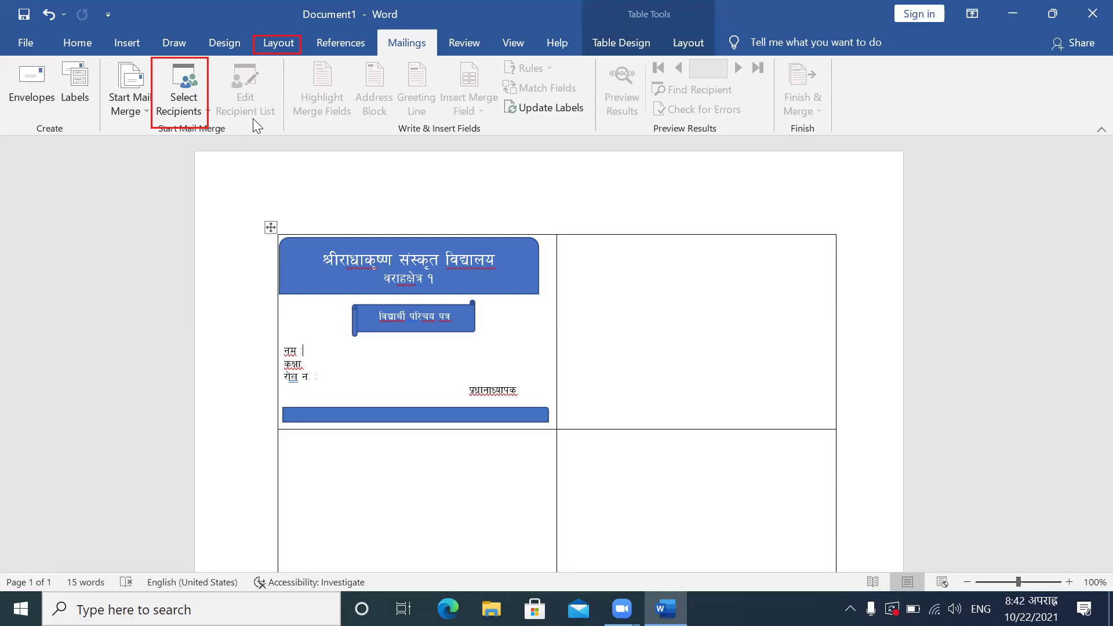
Step: Use the 'name list' file from Desktop > Homework as the existing recipient list
left_click(169, 100)
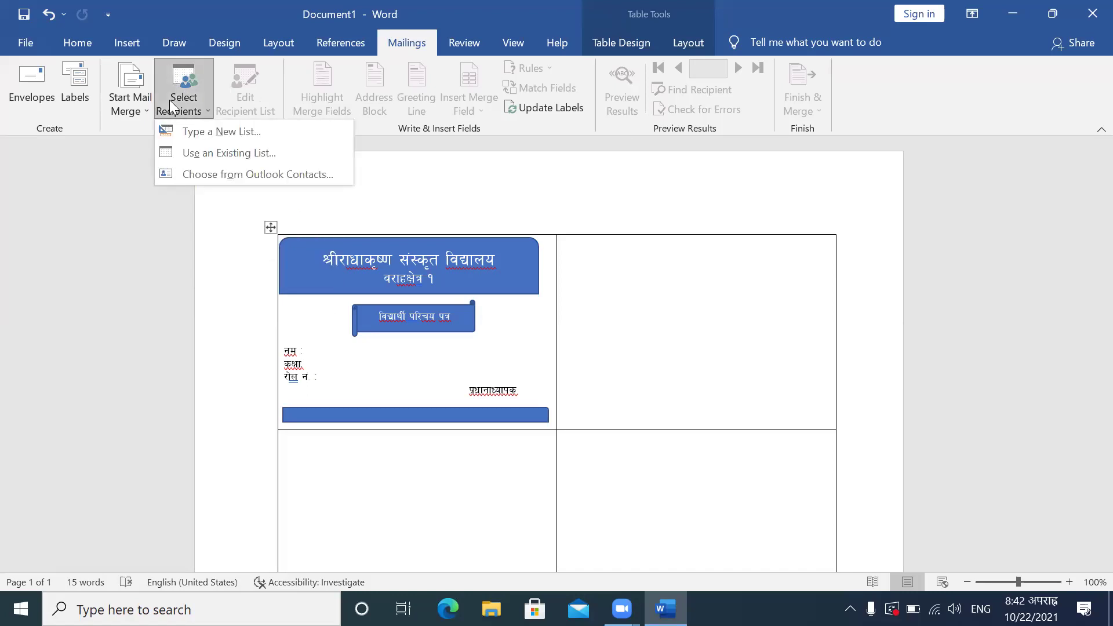
left_click(245, 152)
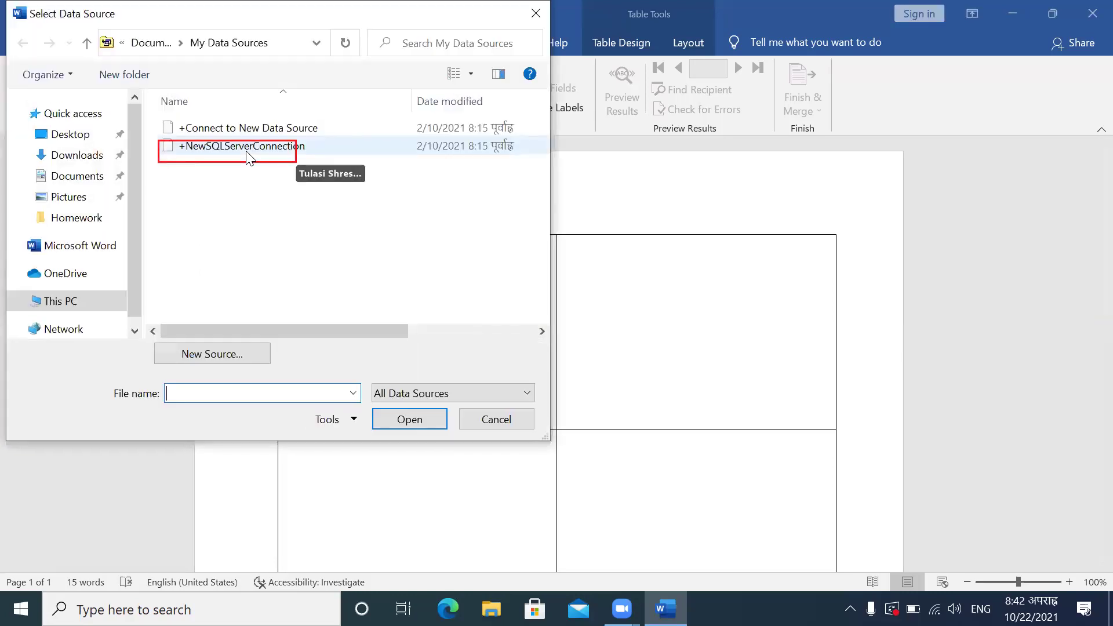
left_click(78, 223)
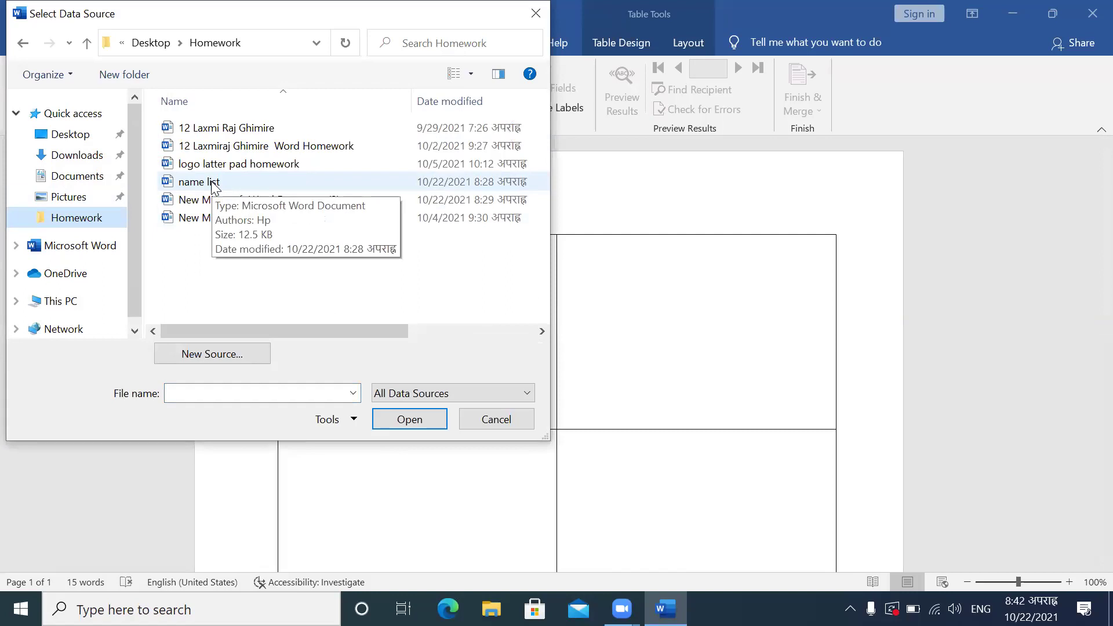
left_click(199, 183)
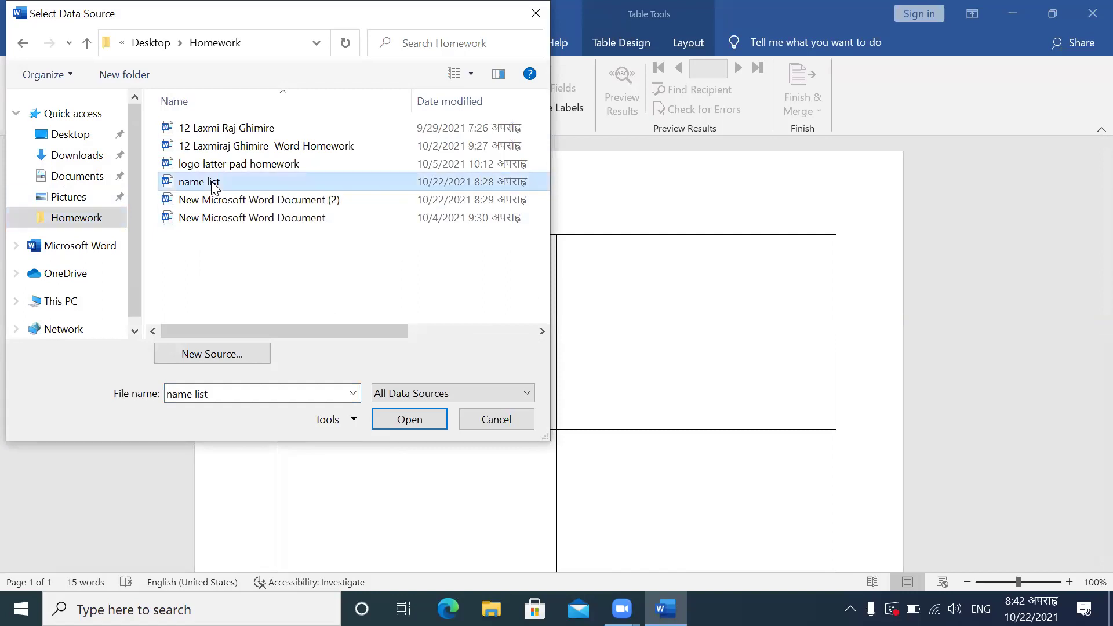
left_click(413, 422)
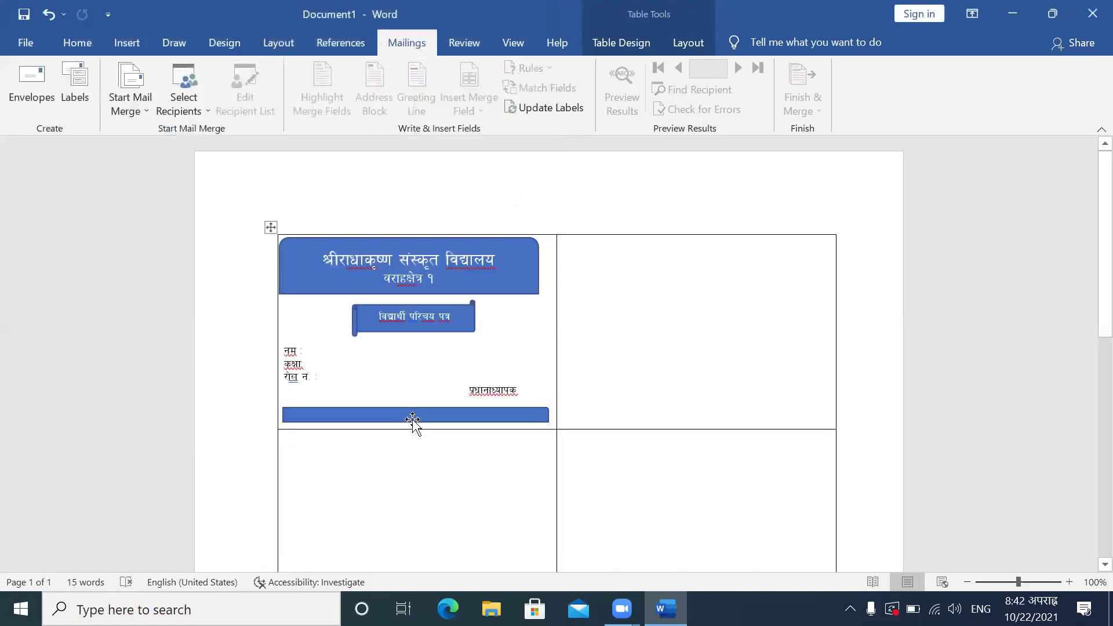
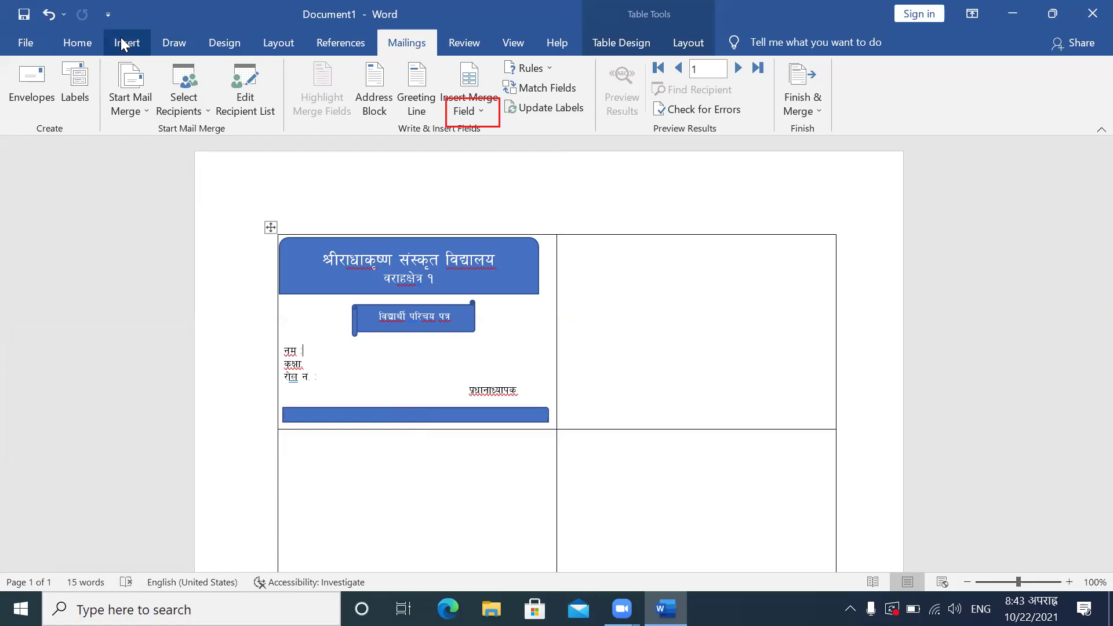
Step: Insert the Name, Class and Roll_Num merge fields after the name, class and roll lines
left_click(481, 111)
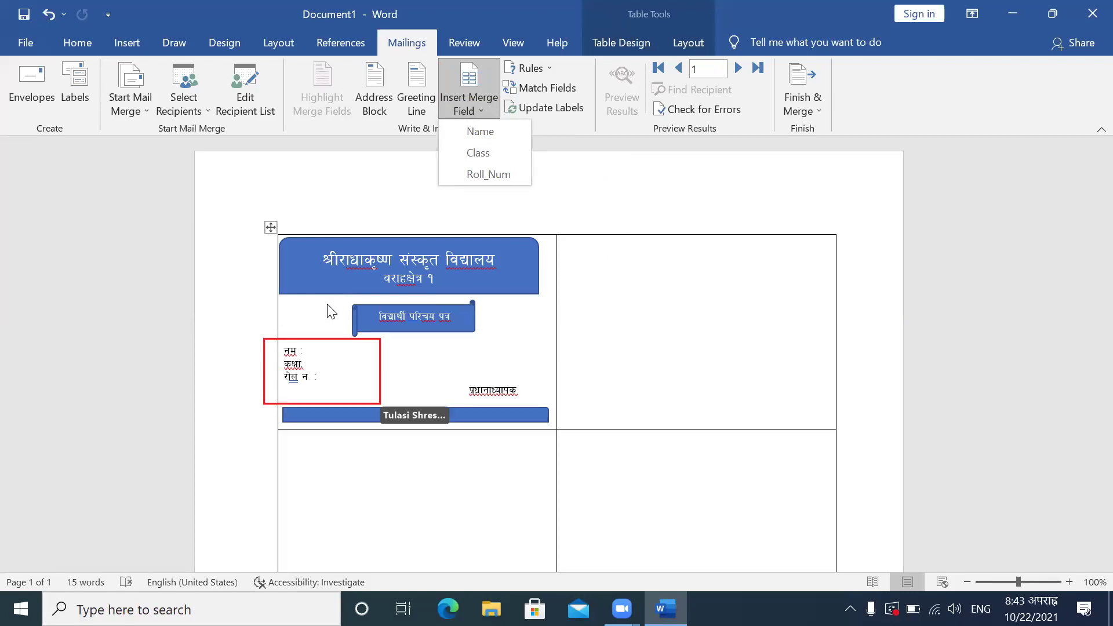
left_click(306, 349)
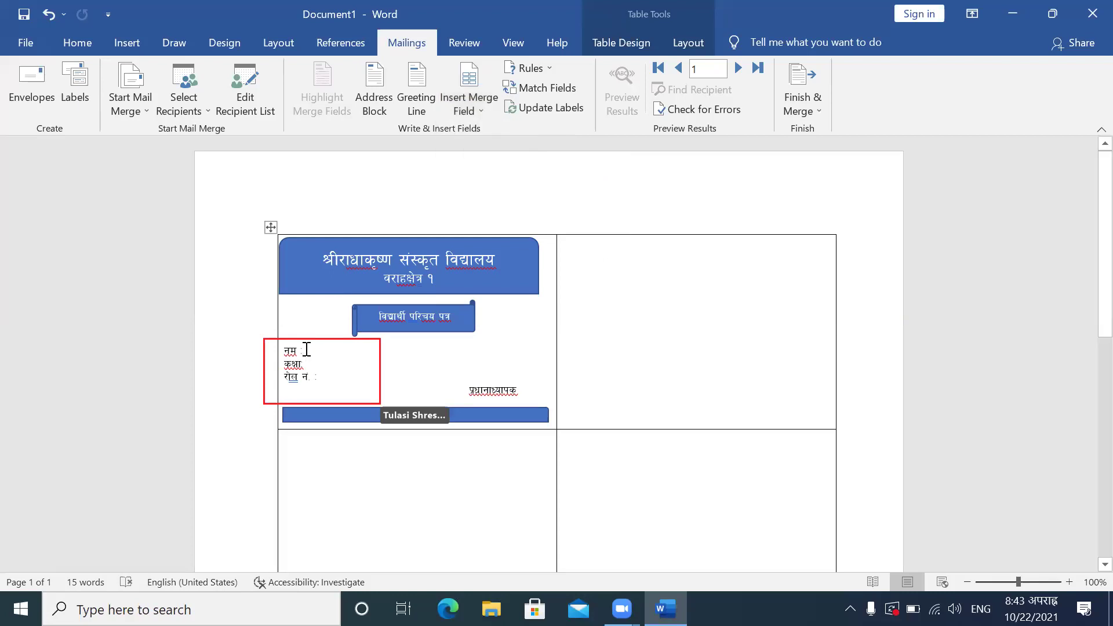
left_click(484, 103)
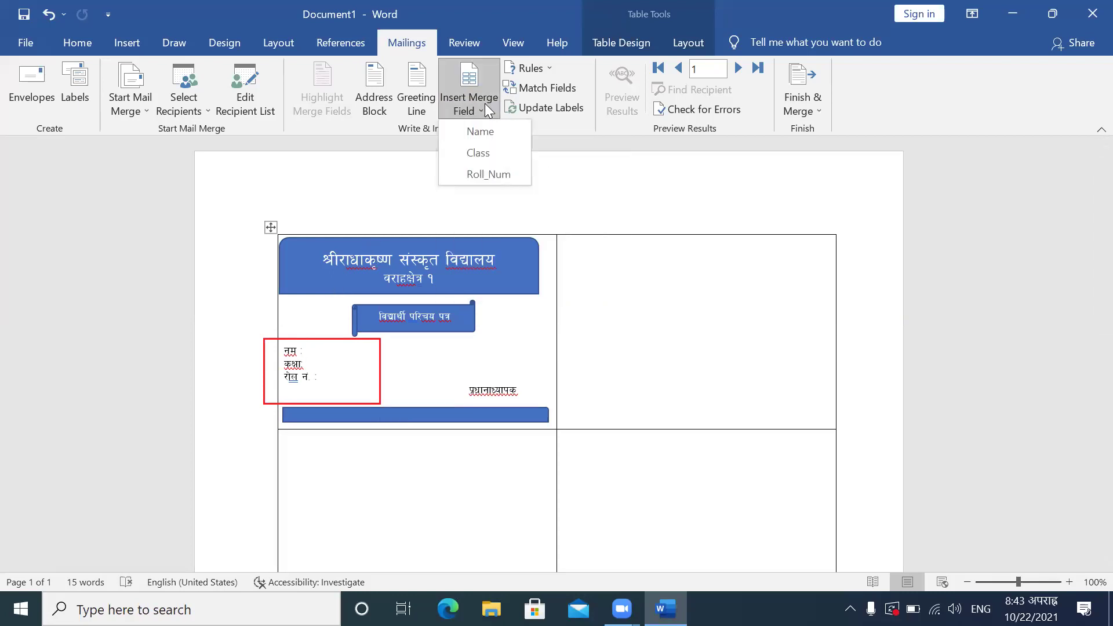
left_click(490, 135)
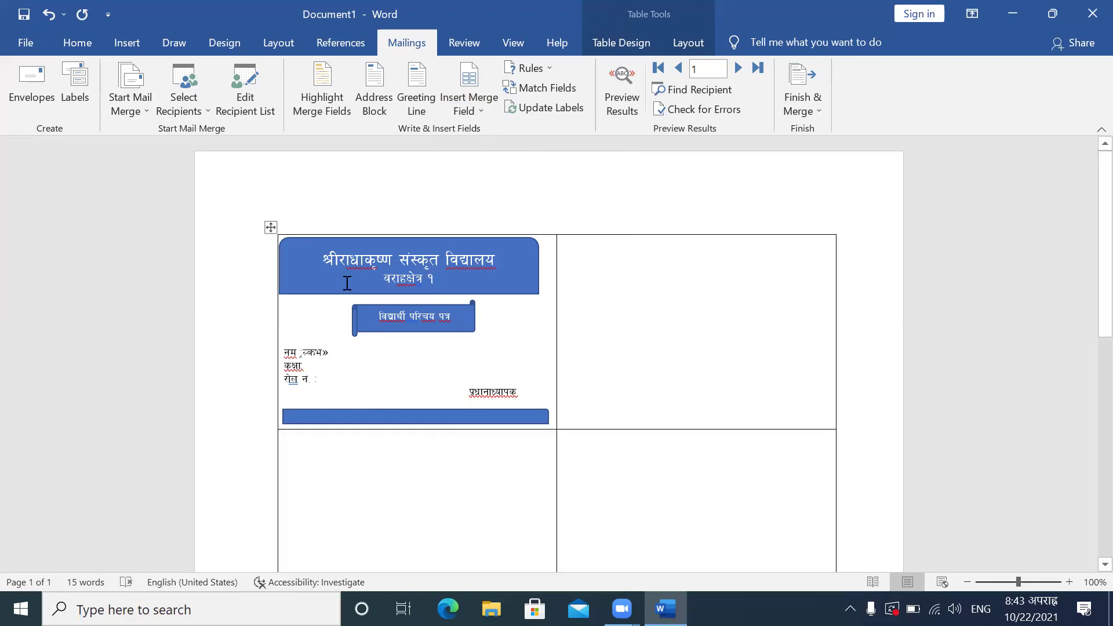
left_click(485, 107)
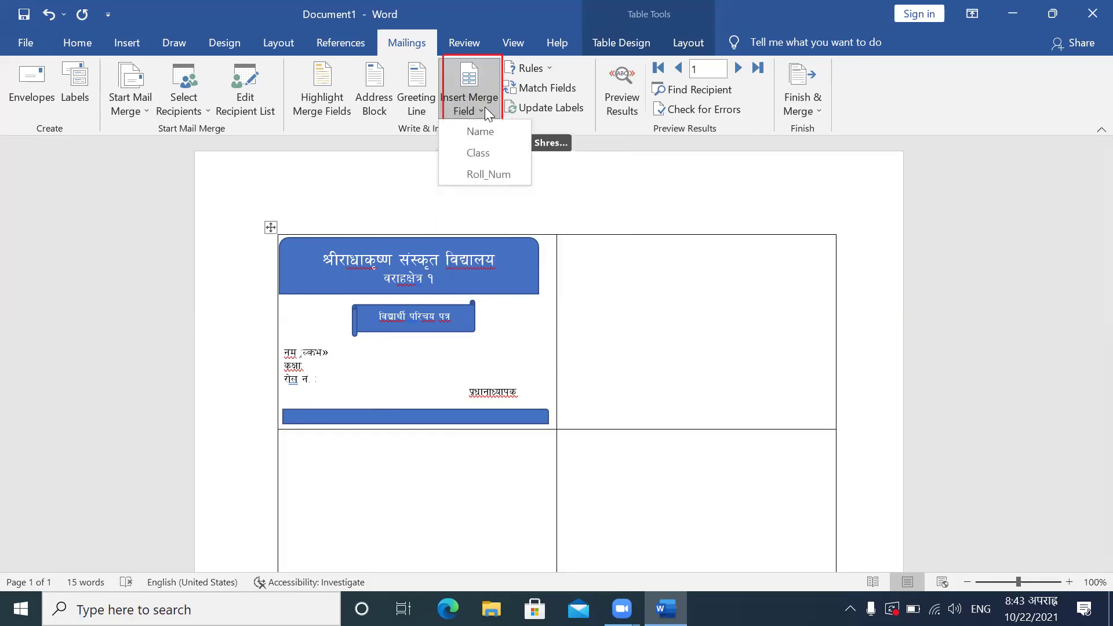
left_click(475, 154)
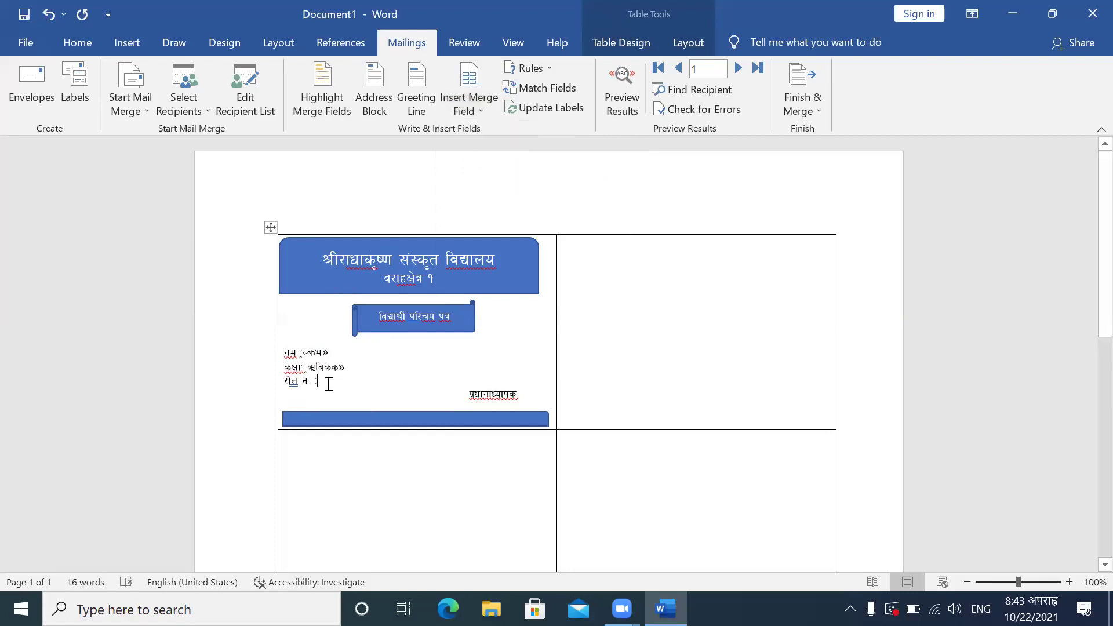
left_click(484, 105)
left_click(473, 171)
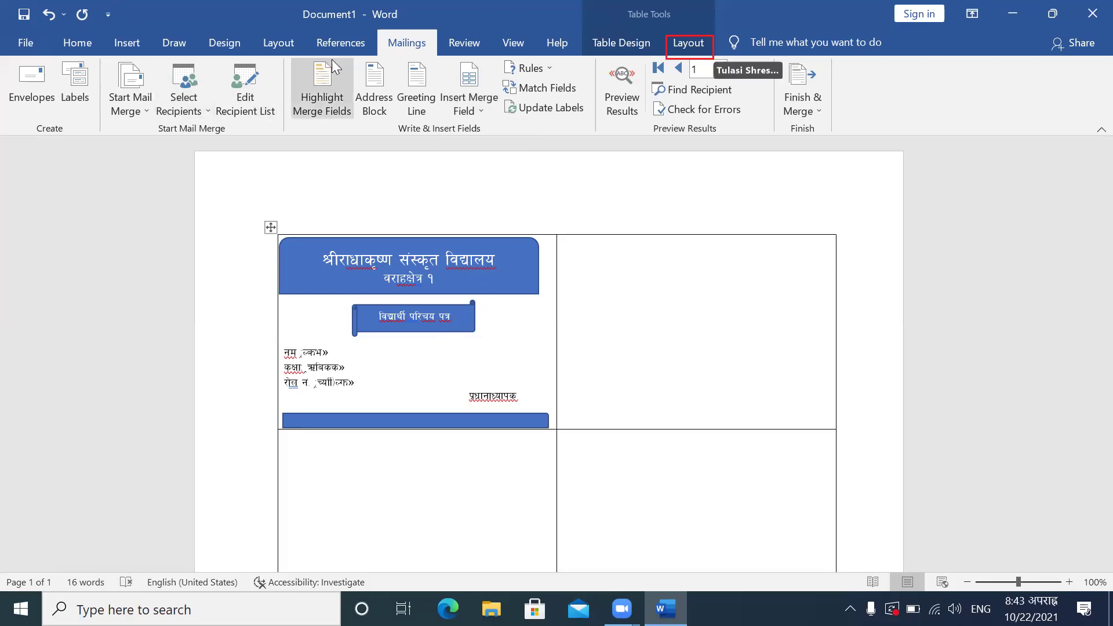
left_click(686, 38)
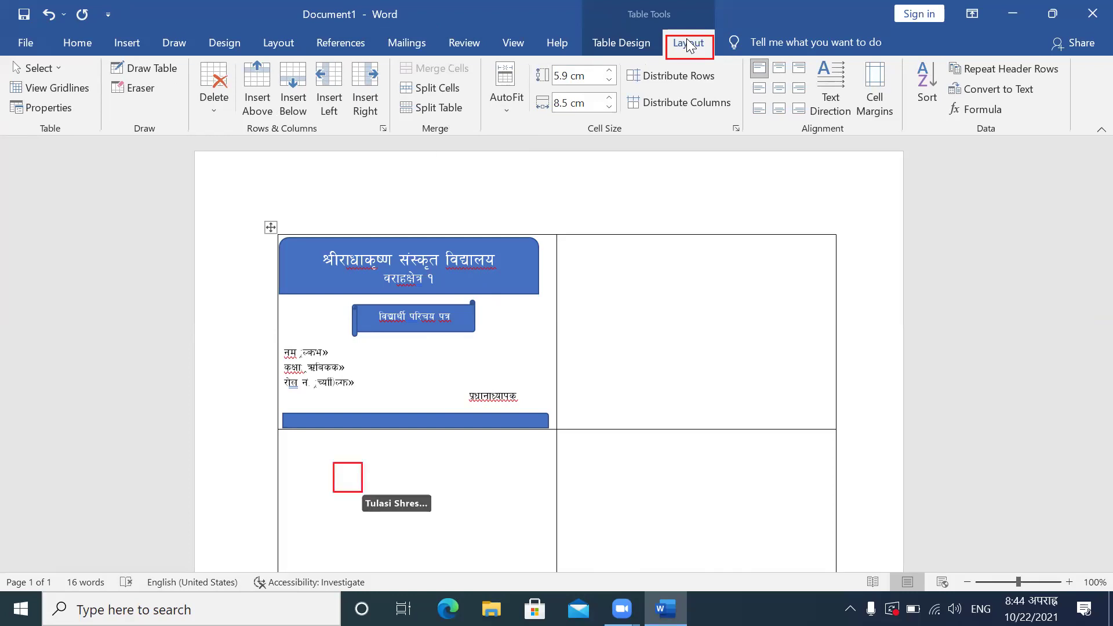
left_click(419, 458)
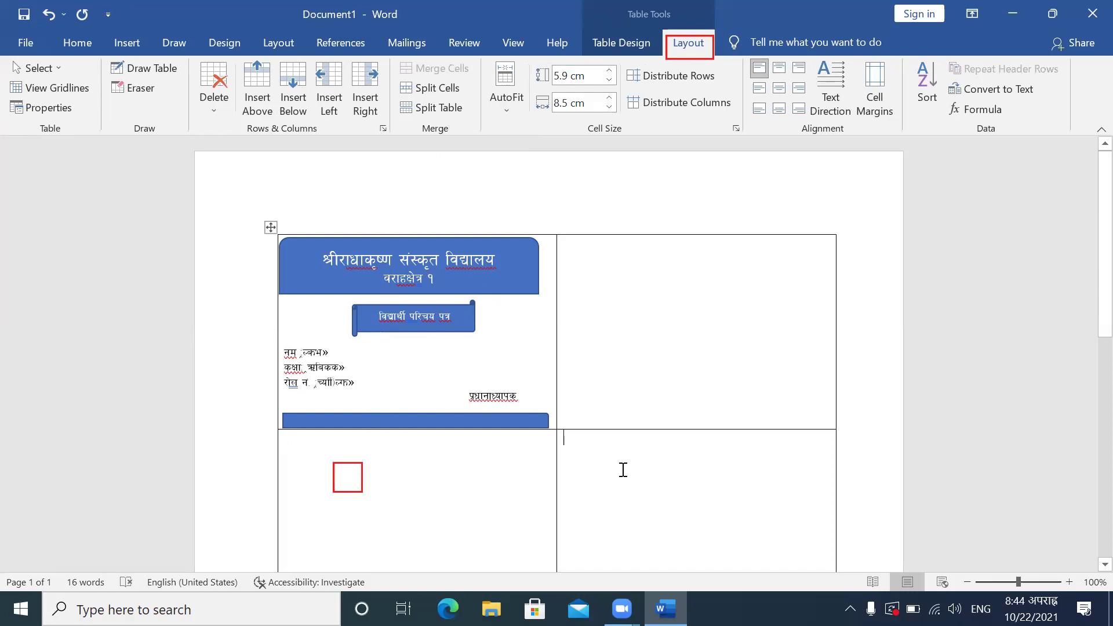
left_click(630, 312)
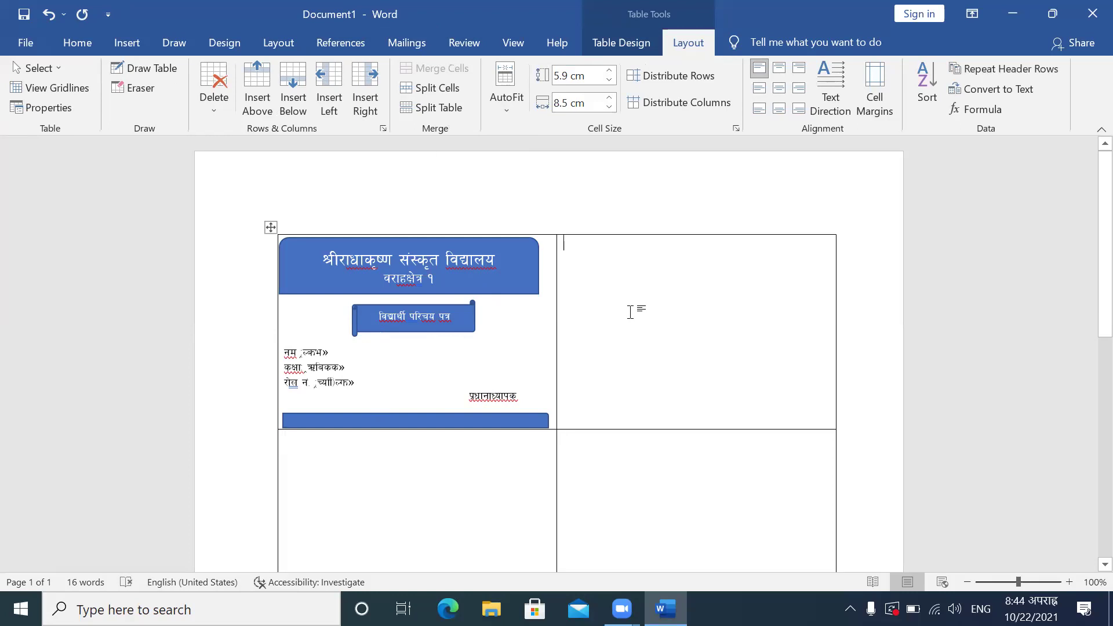
left_click(514, 329)
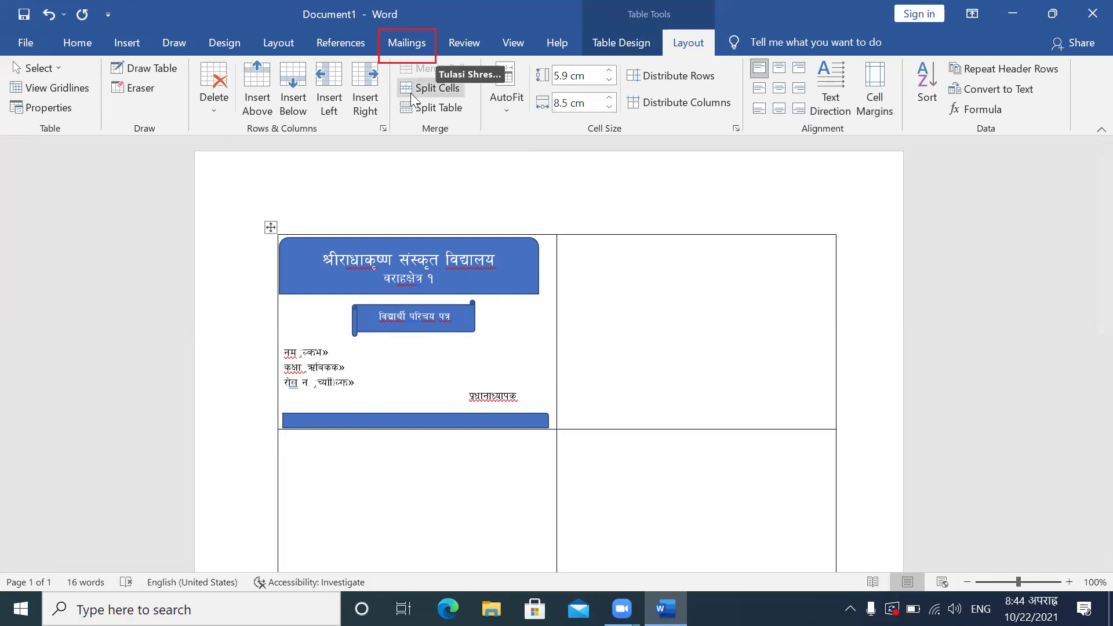
left_click(413, 45)
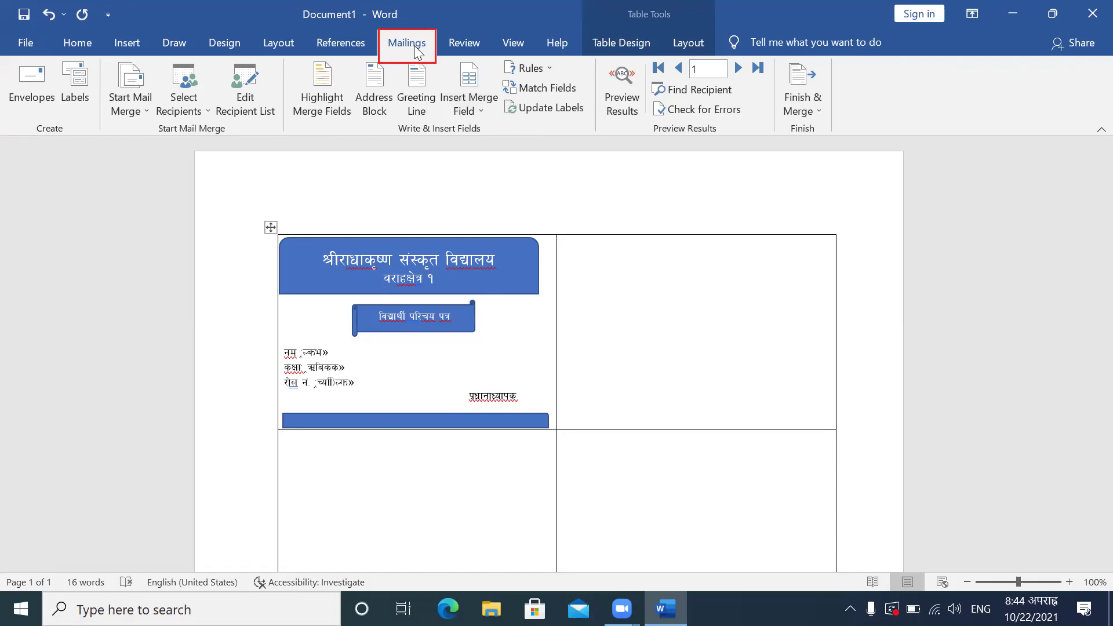
Step: Update Labels so the first card's header, banner and merge fields fill all four labels
left_click(541, 105)
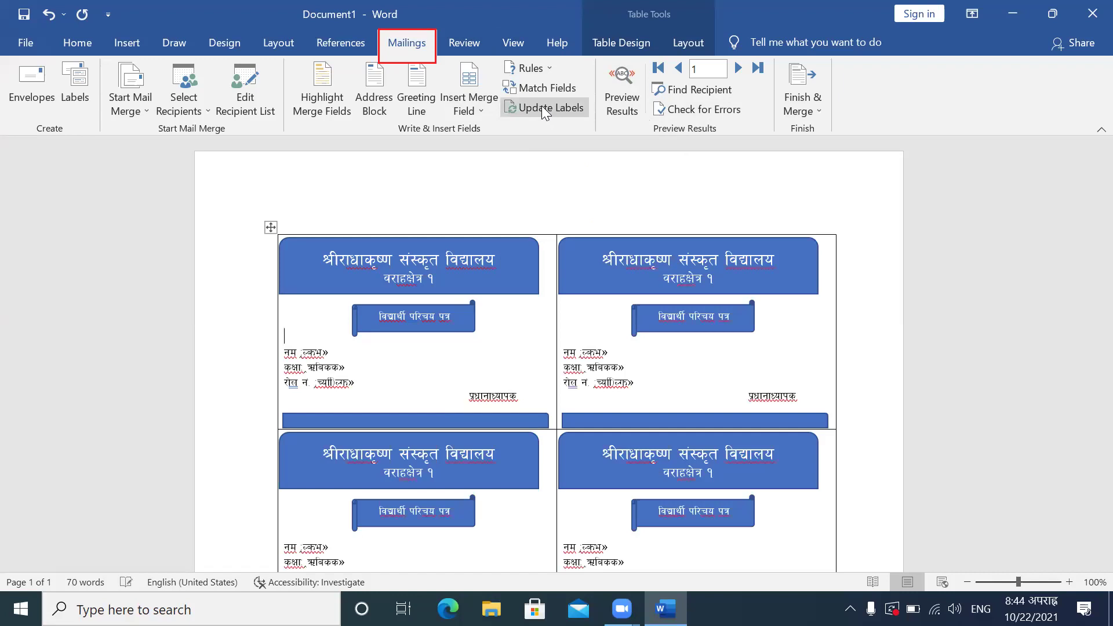
key("super+Tab")
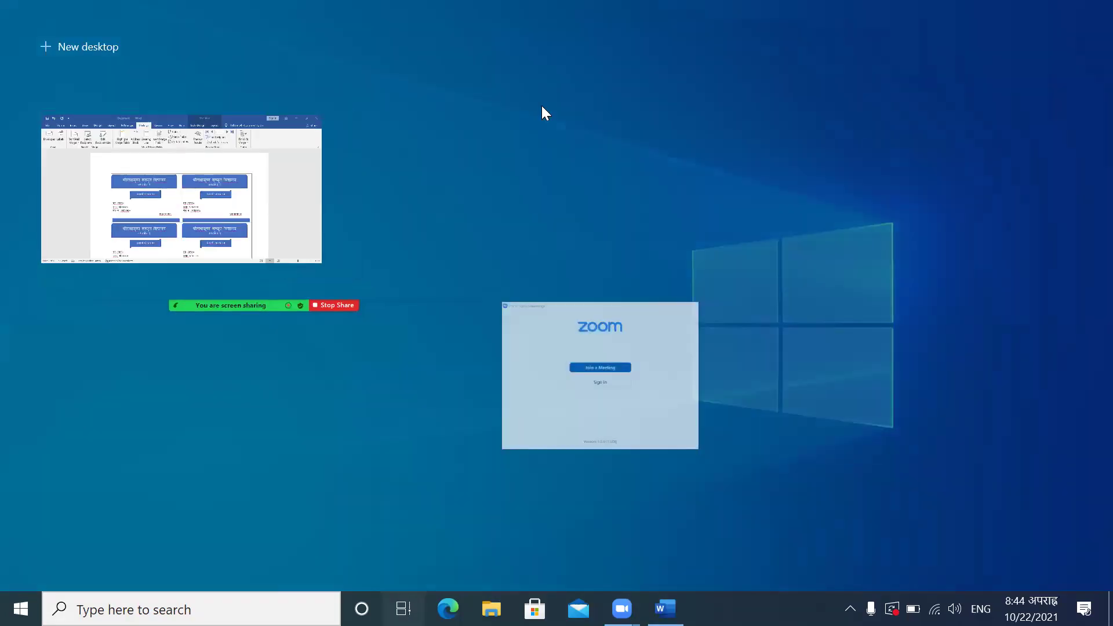
left_click(225, 160)
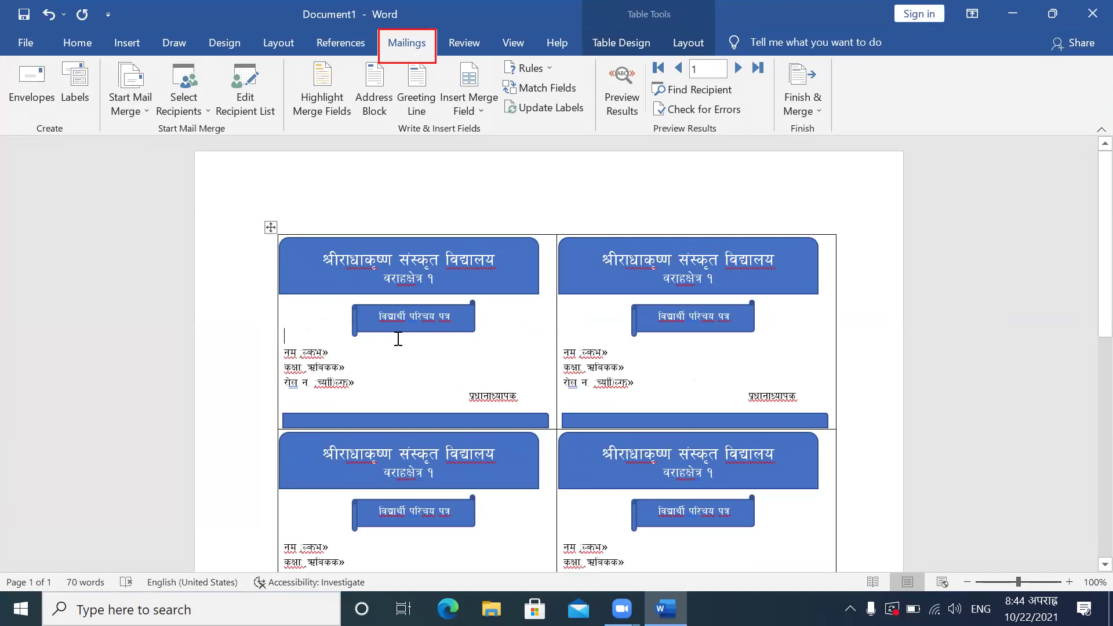
scroll(398, 339, "down", 2)
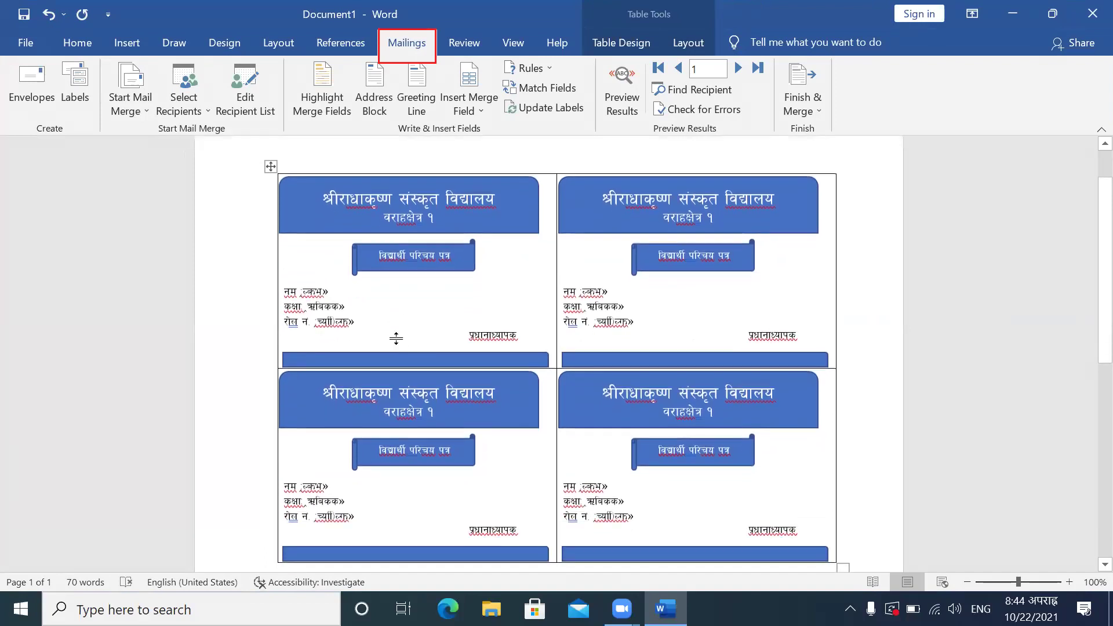
scroll(396, 339, "down", 1)
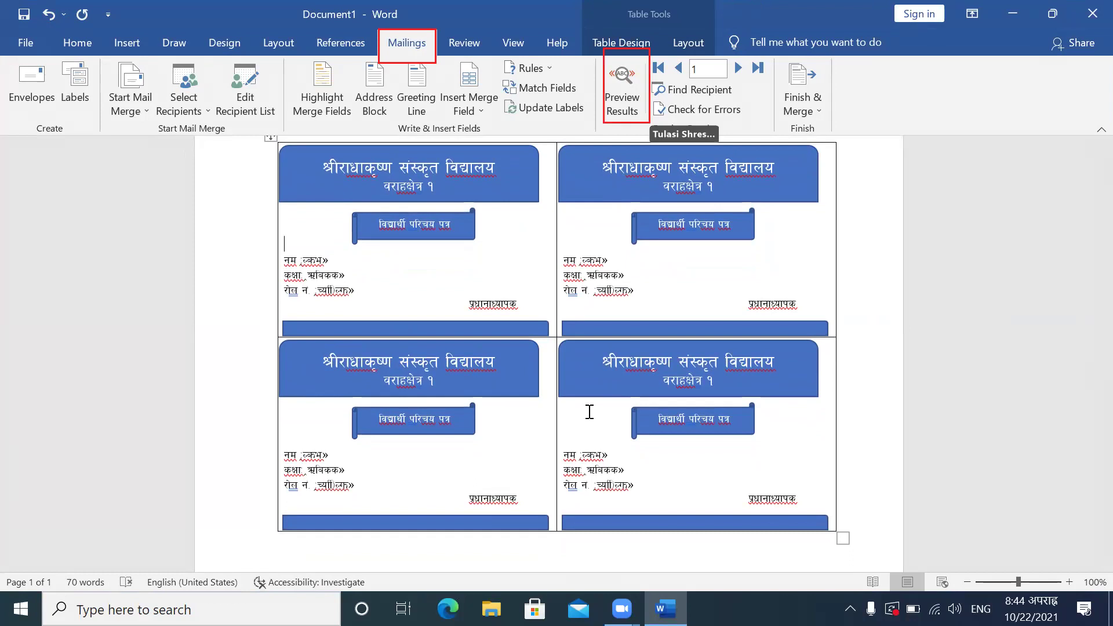
Step: Preview the merge results so each card shows a student's actual name, class and roll number
left_click(617, 106)
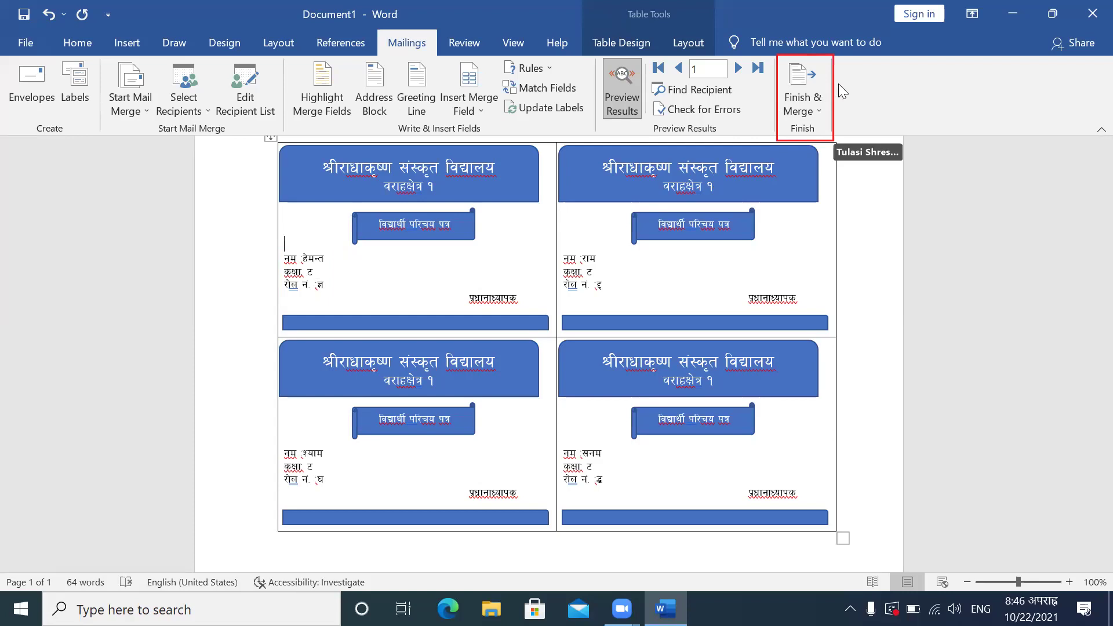
Step: Finish the merge by editing individual documents for all records into Labels1
left_click(795, 112)
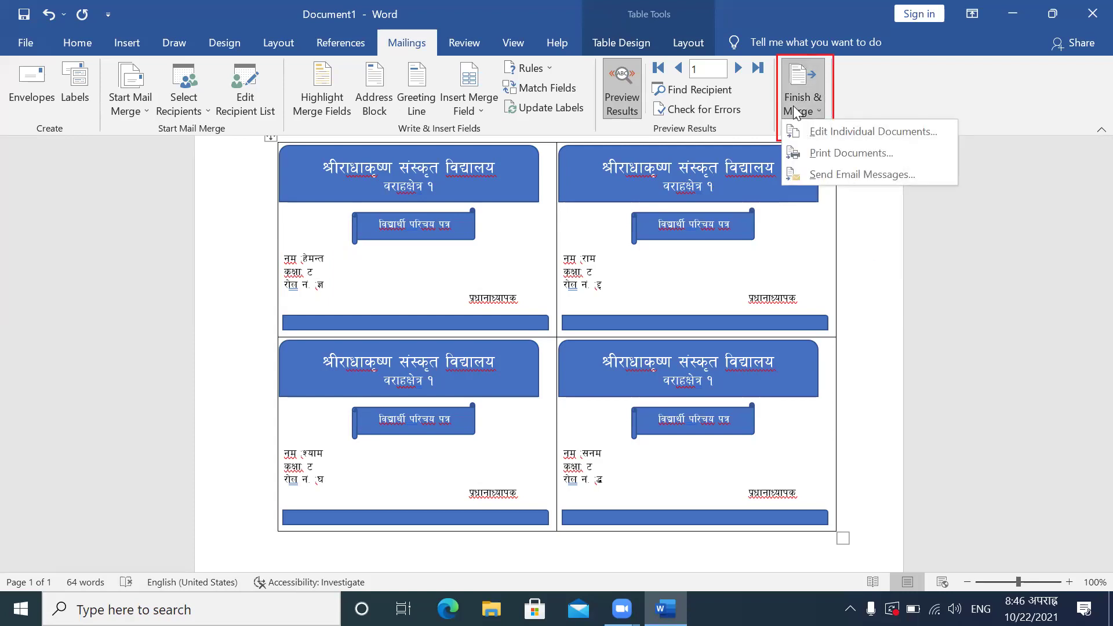
left_click(847, 131)
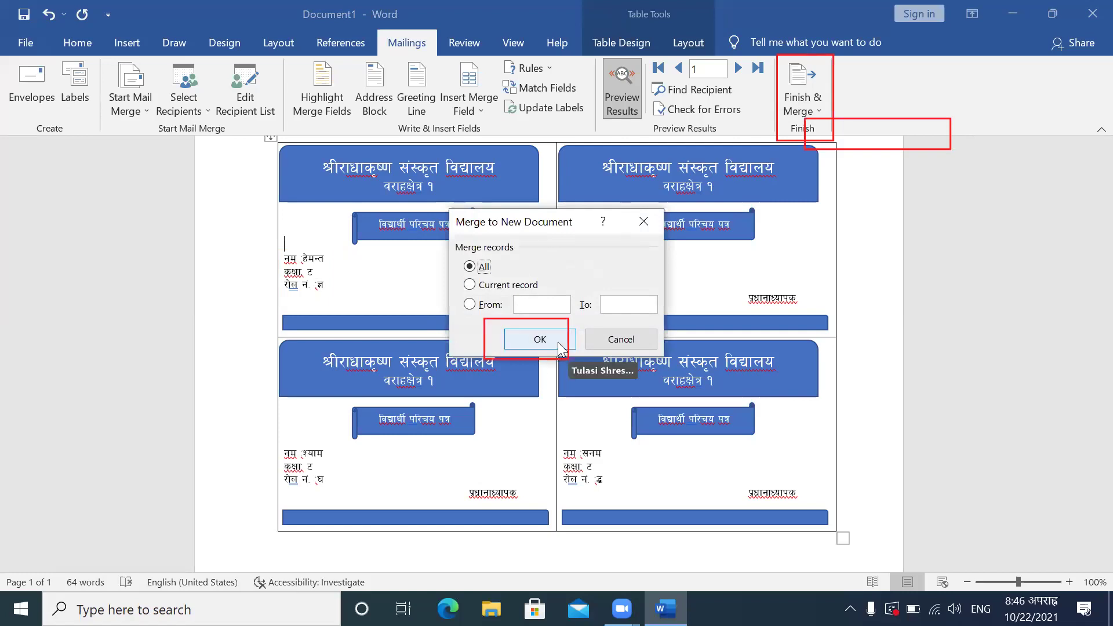
left_click(535, 342)
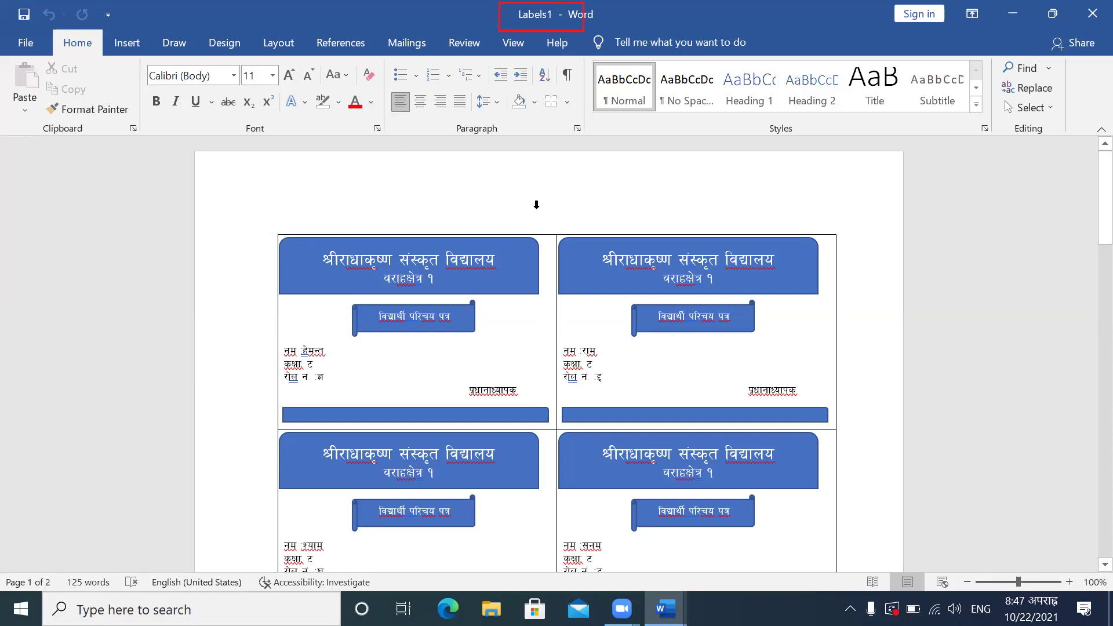
Step: Bring up the Save As page for the merged Labels1 document with Ctrl+S
left_click(536, 204)
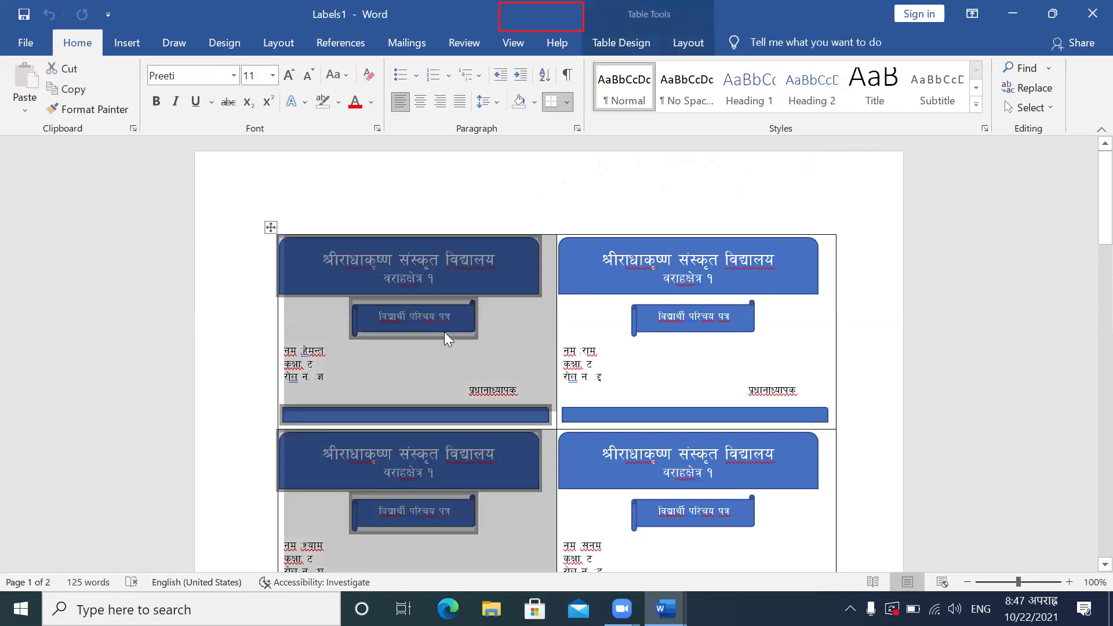
left_click(444, 332)
key("ctrl+s")
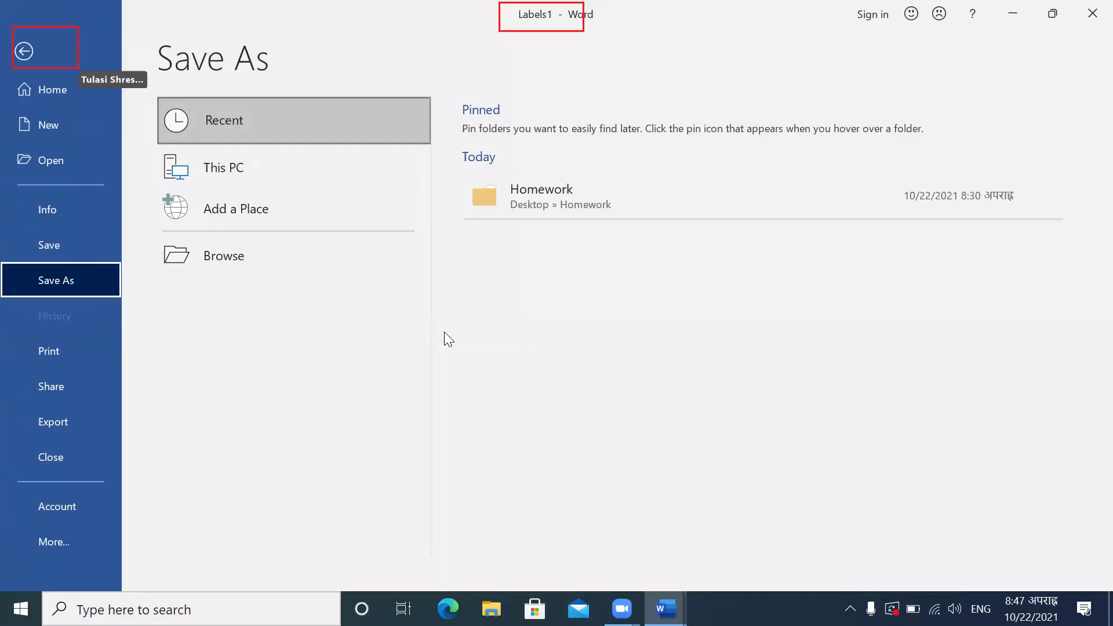
left_click(34, 48)
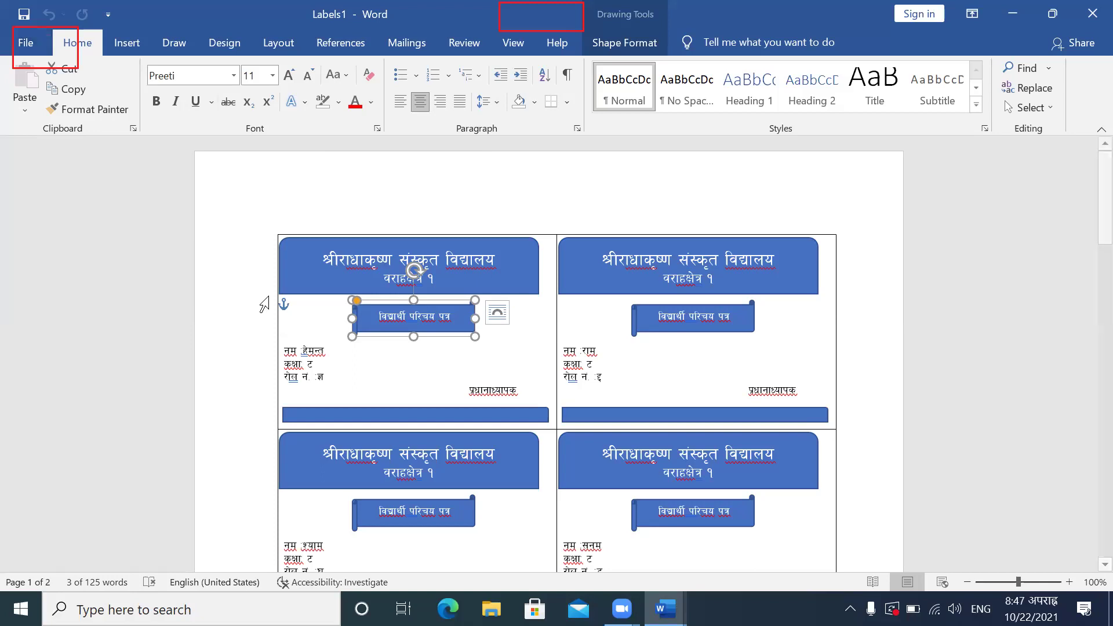
key("ctrl+s")
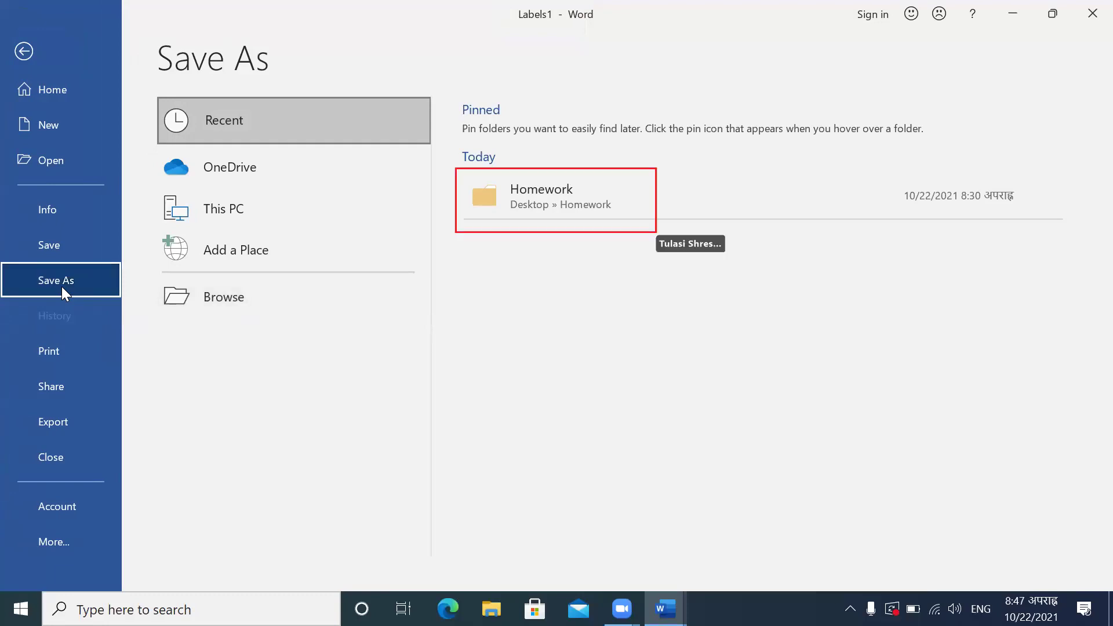
mouse_move(557, 196)
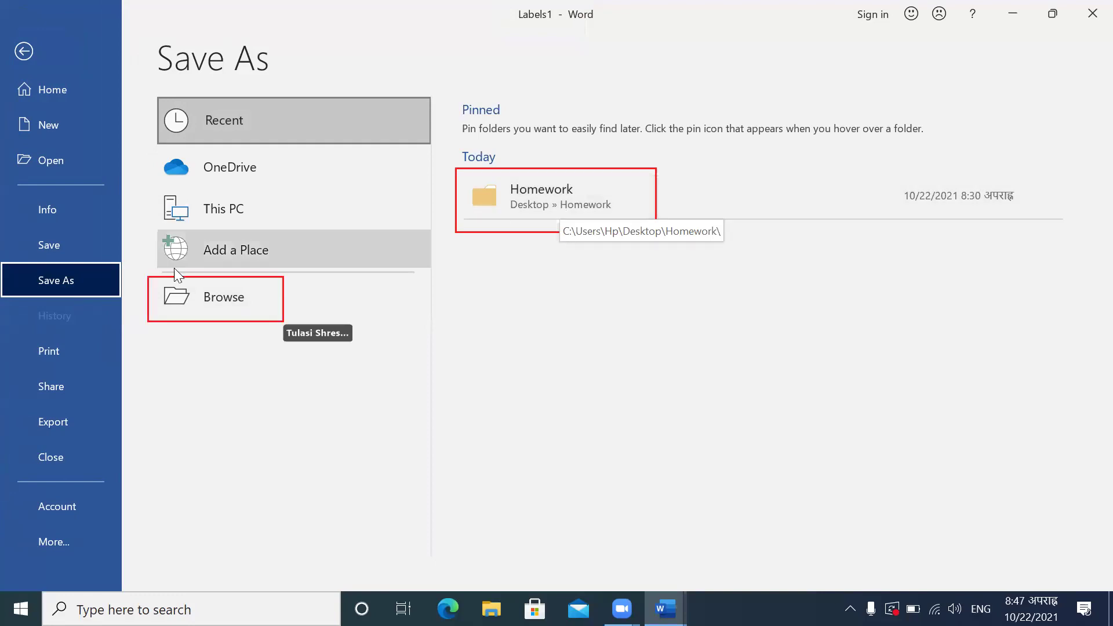
Step: Browse to the Homework folder on the Desktop as the save location
left_click(226, 303)
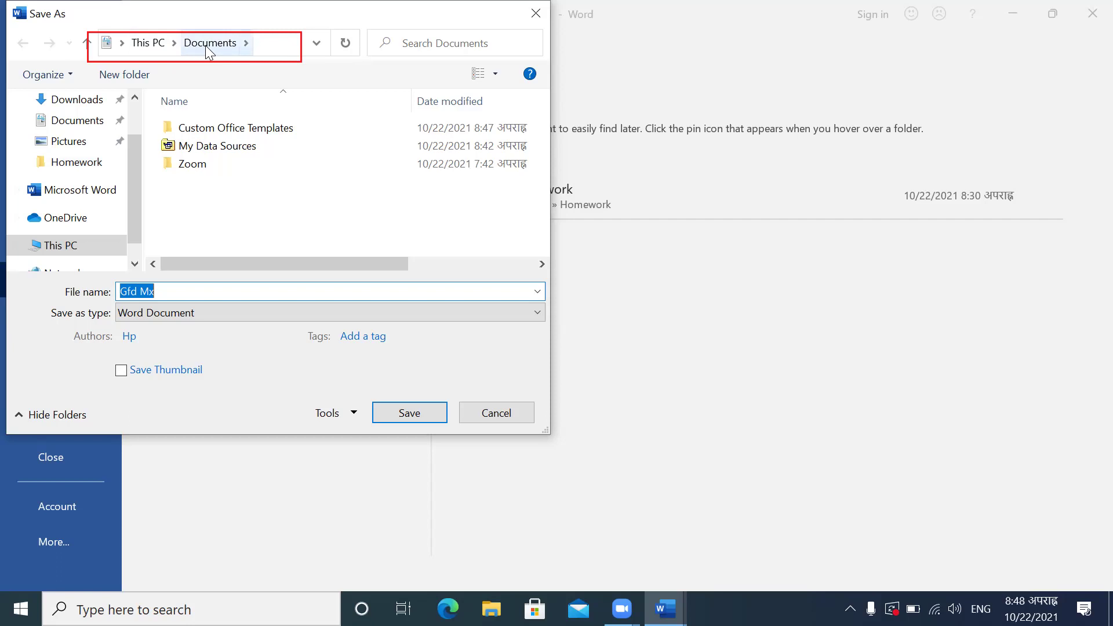
mouse_move(78, 120)
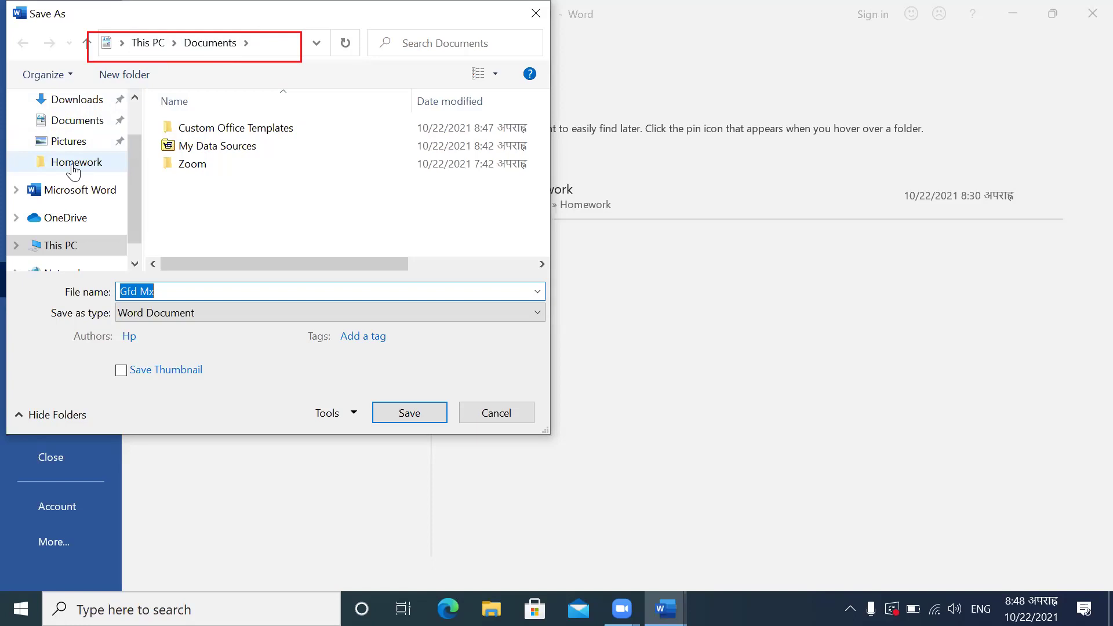
left_click(134, 264)
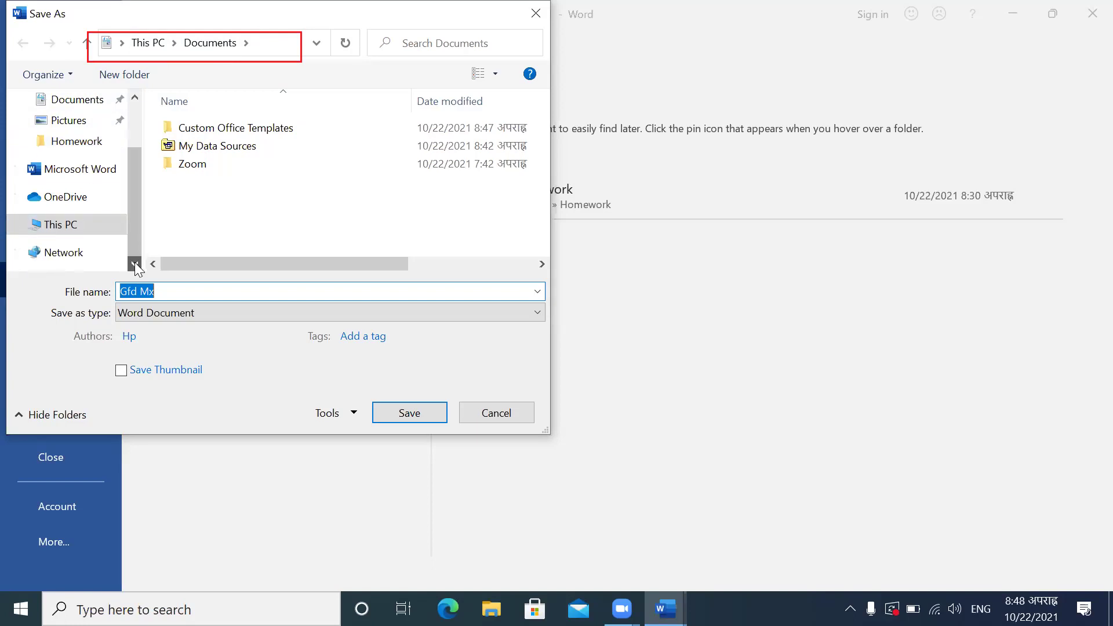
left_click(134, 264)
mouse_move(60, 225)
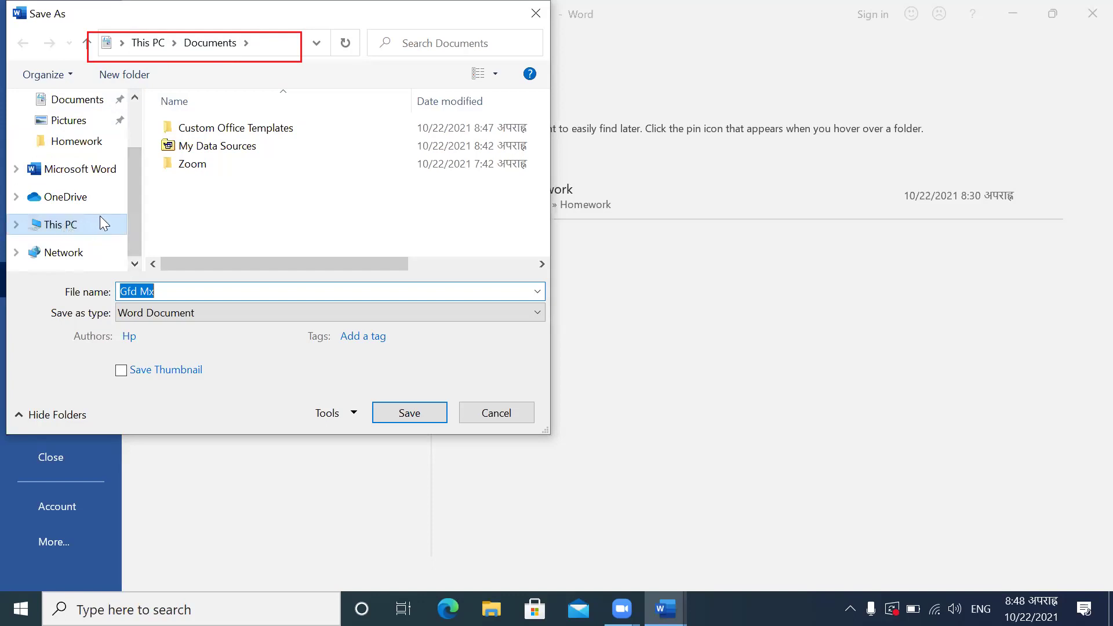
scroll(139, 153, "up", 3)
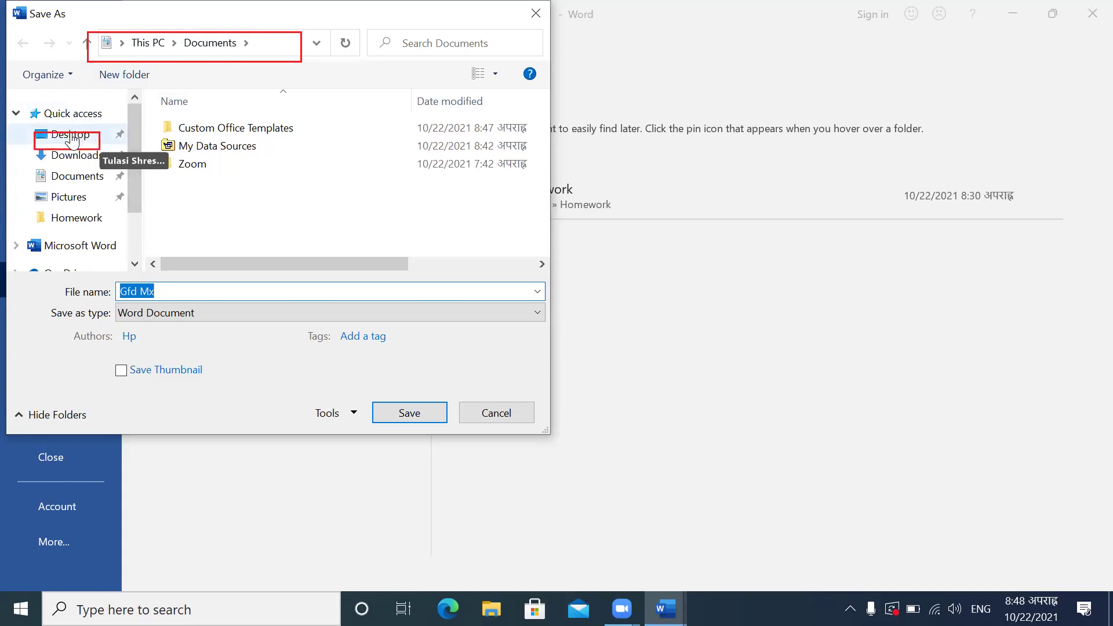
left_click(72, 139)
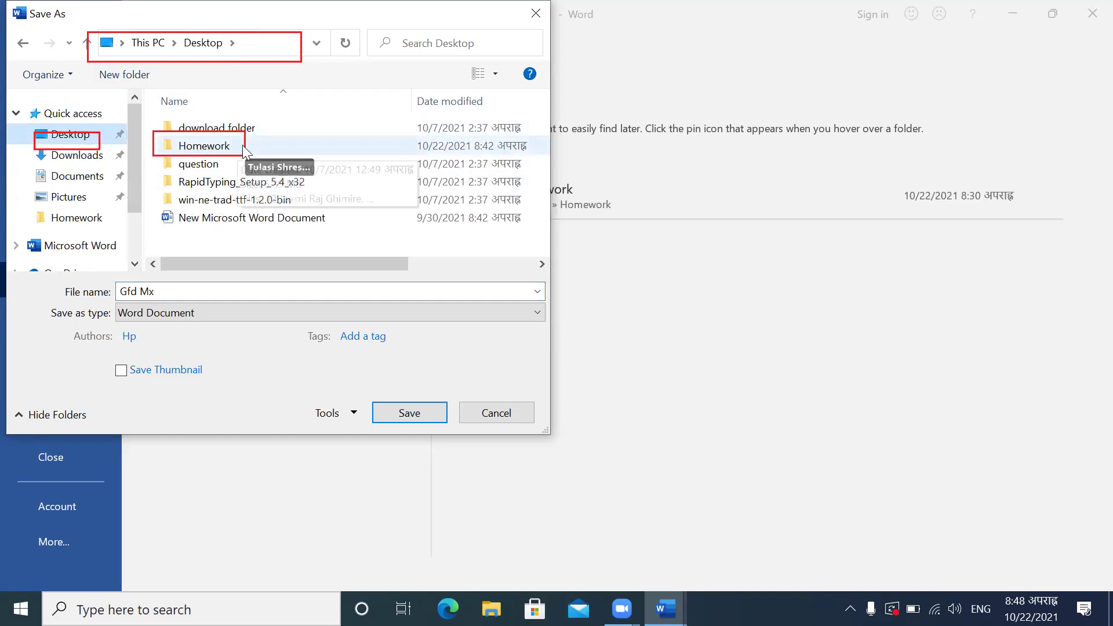
left_click(206, 150)
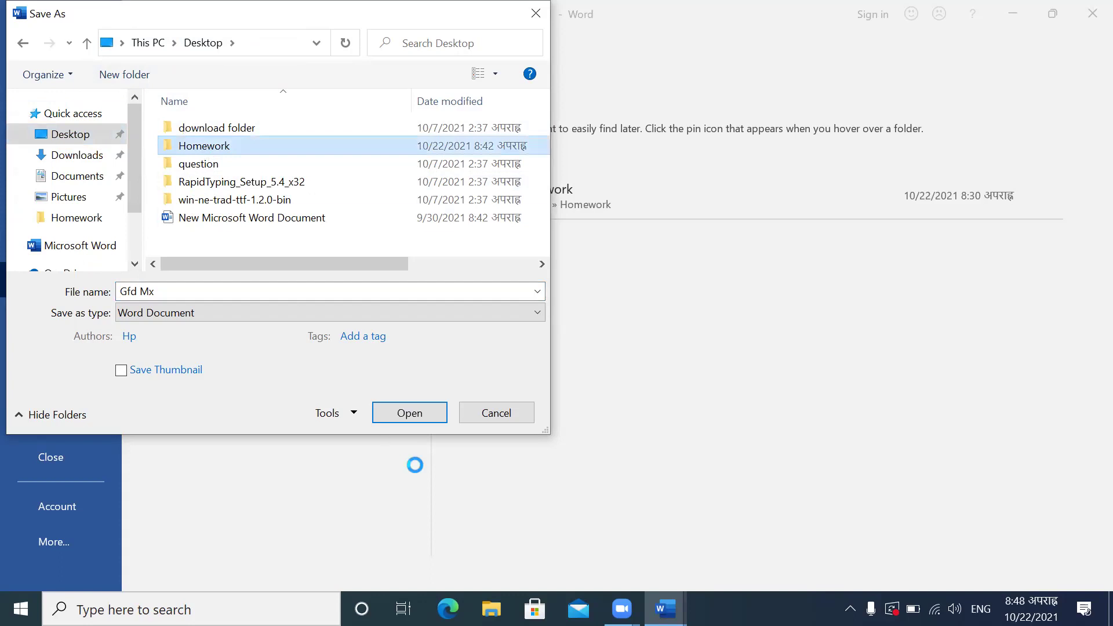
left_click(409, 412)
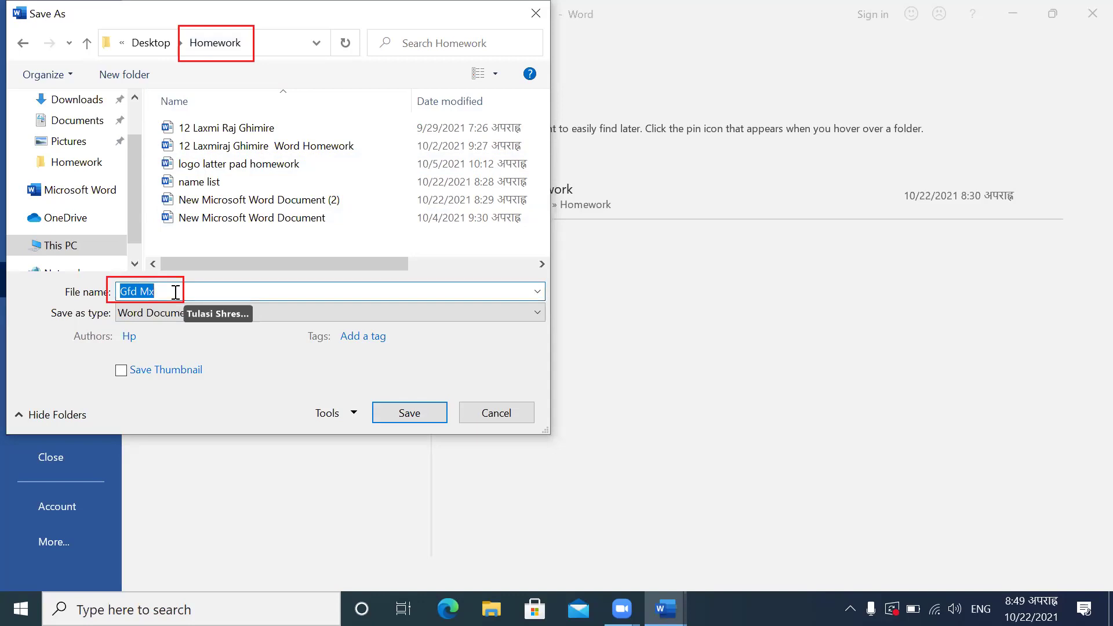
Step: Replace the file name with 'admit card'
left_click(175, 291)
key("BackSpace")
key("BackSpace")
key("BackSpace")
key("BackSpace")
key("BackSpace")
key("BackSpace")
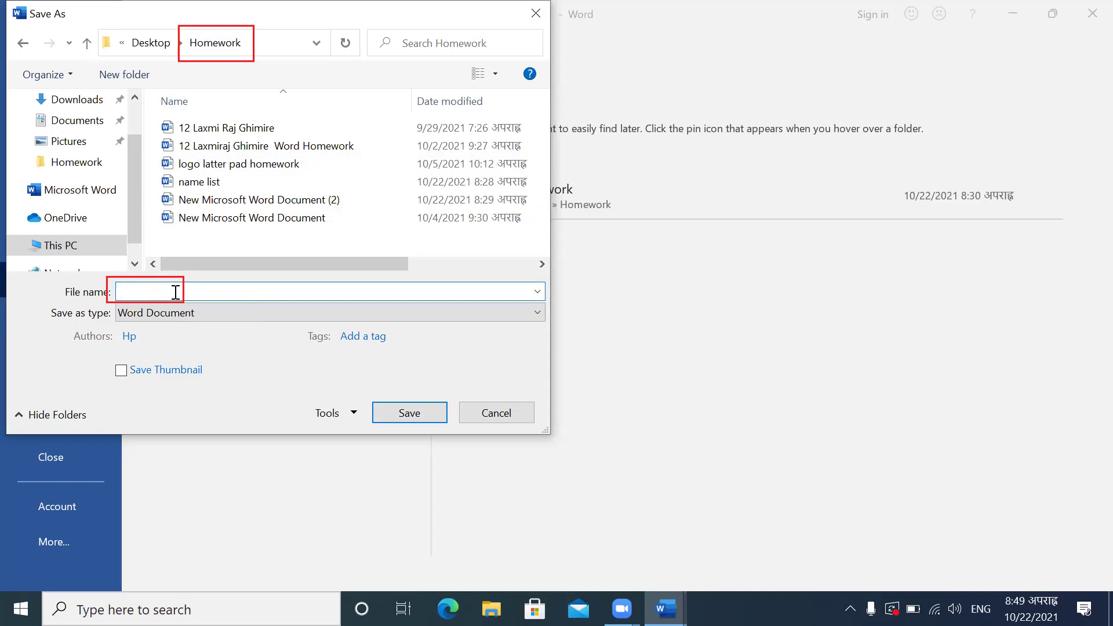
type("ad")
type("i")
key("BackSpace")
type("mit card")
Step: Save the document as 'admit card' and deselect the banner shape
left_click(410, 414)
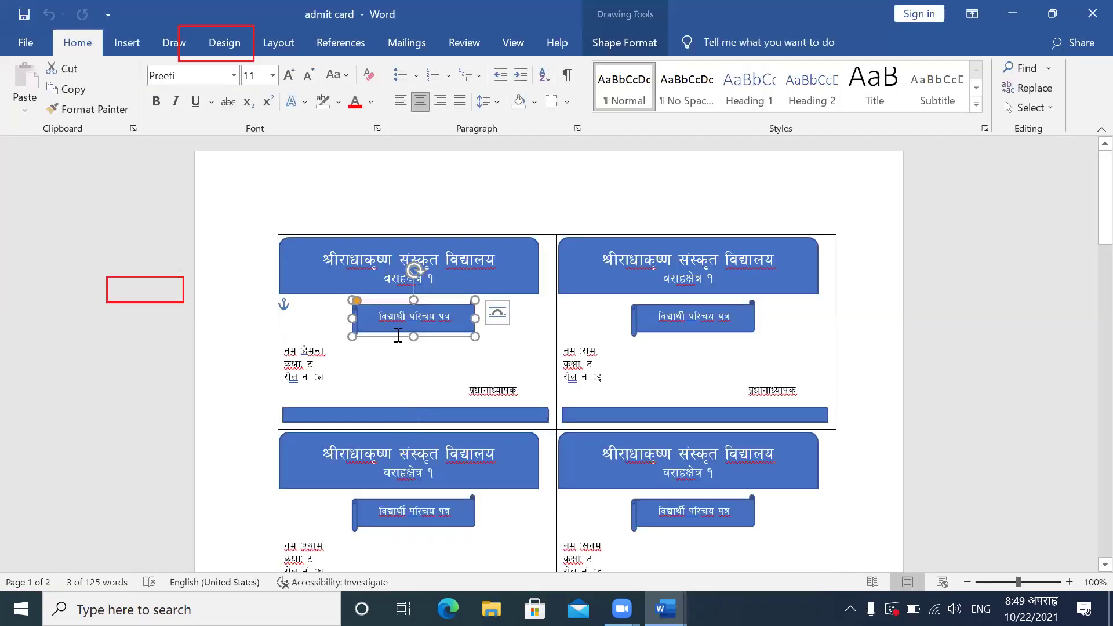
left_click(446, 372)
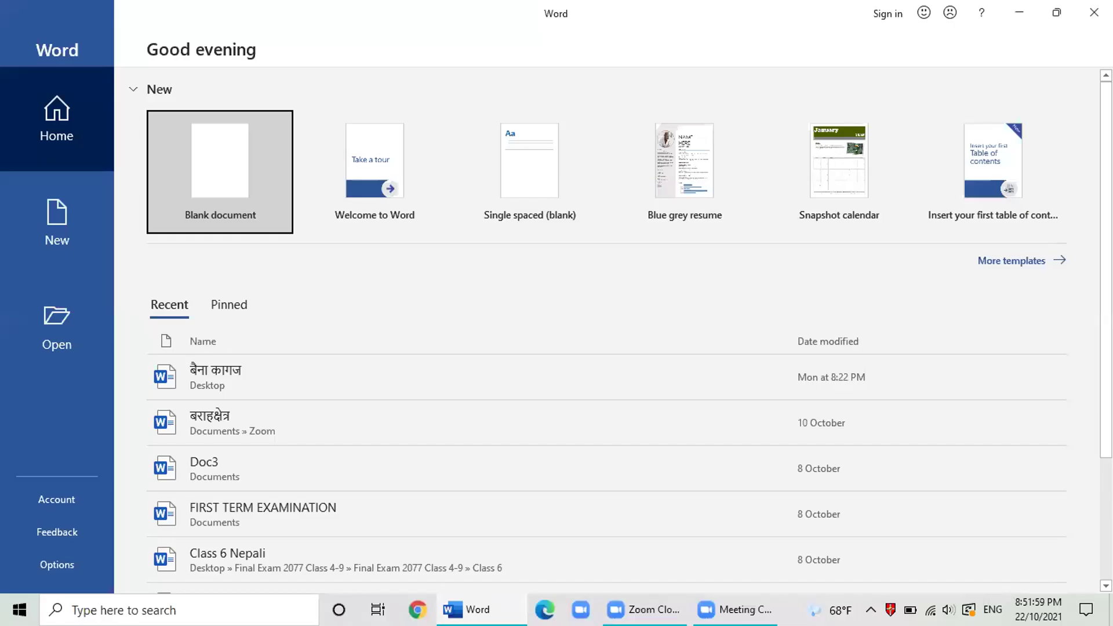
Step: Start a new blank document, Document1, from Word's start screen
left_click(284, 212)
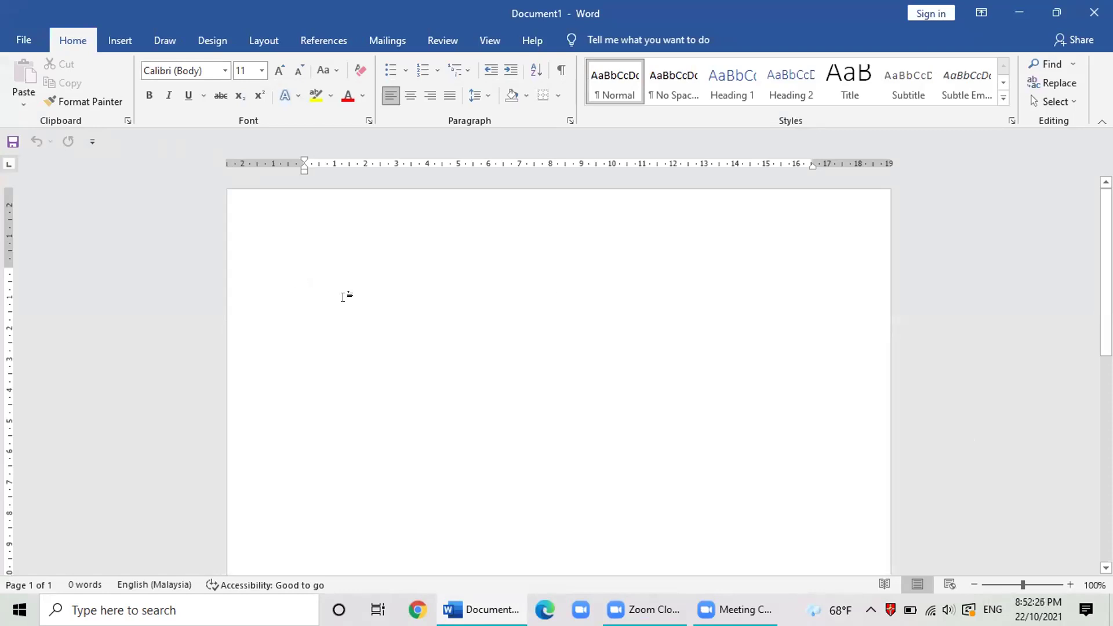
Step: Type and erase test letters, leaving Document1 empty with the caret at its start
type("ggggg")
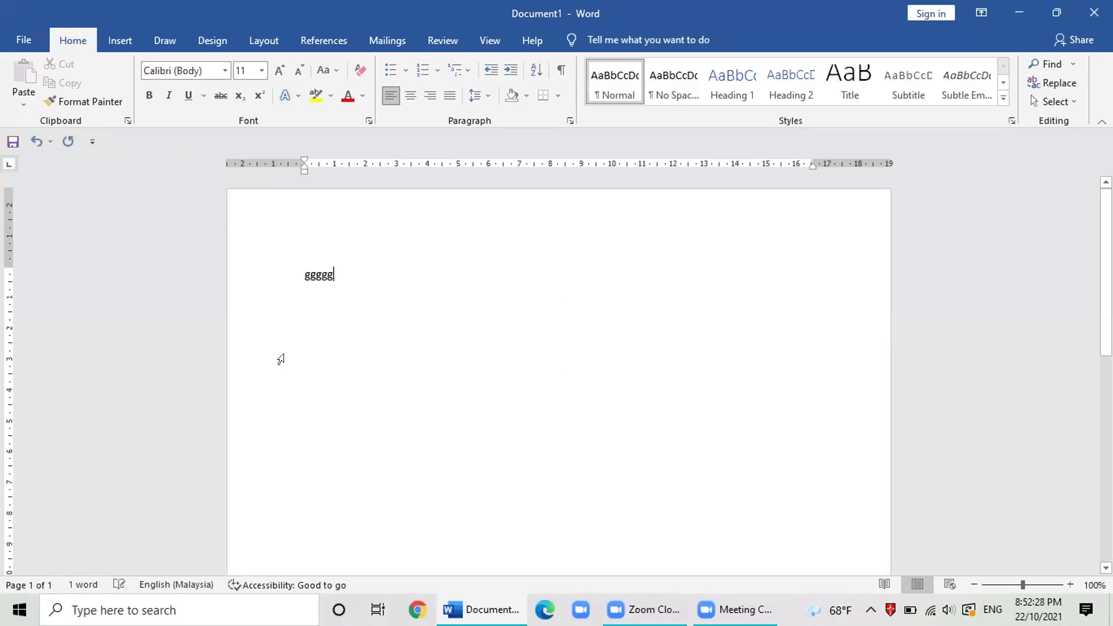
key("BackSpace")
key("BackSpace")
key("BackSpace")
key("BackSpace")
key("BackSpace")
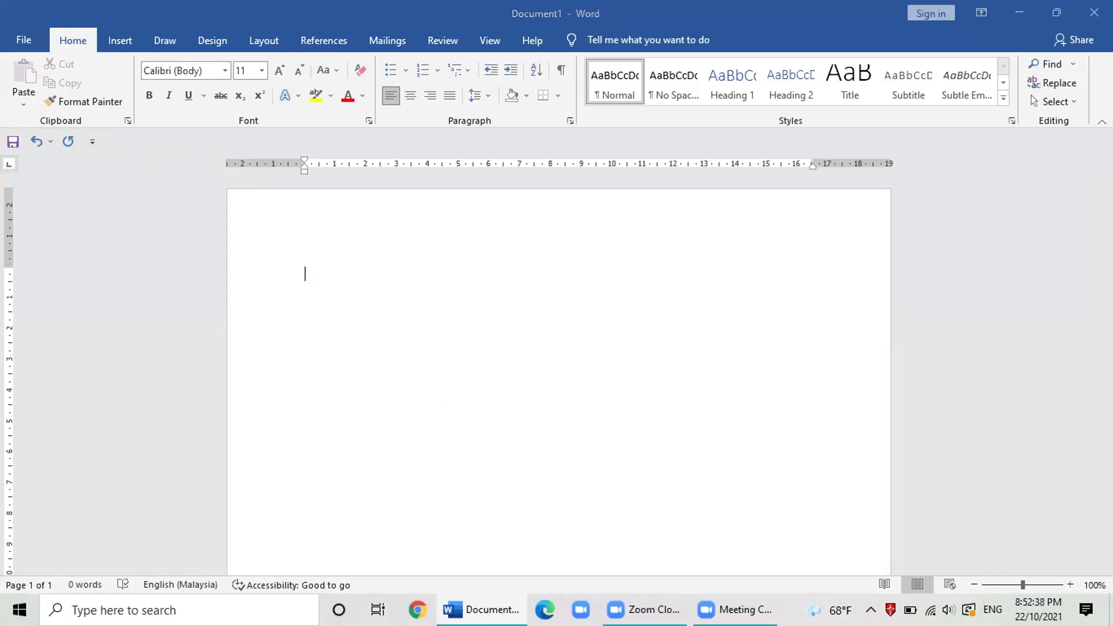
left_click(712, 386)
left_click(555, 382)
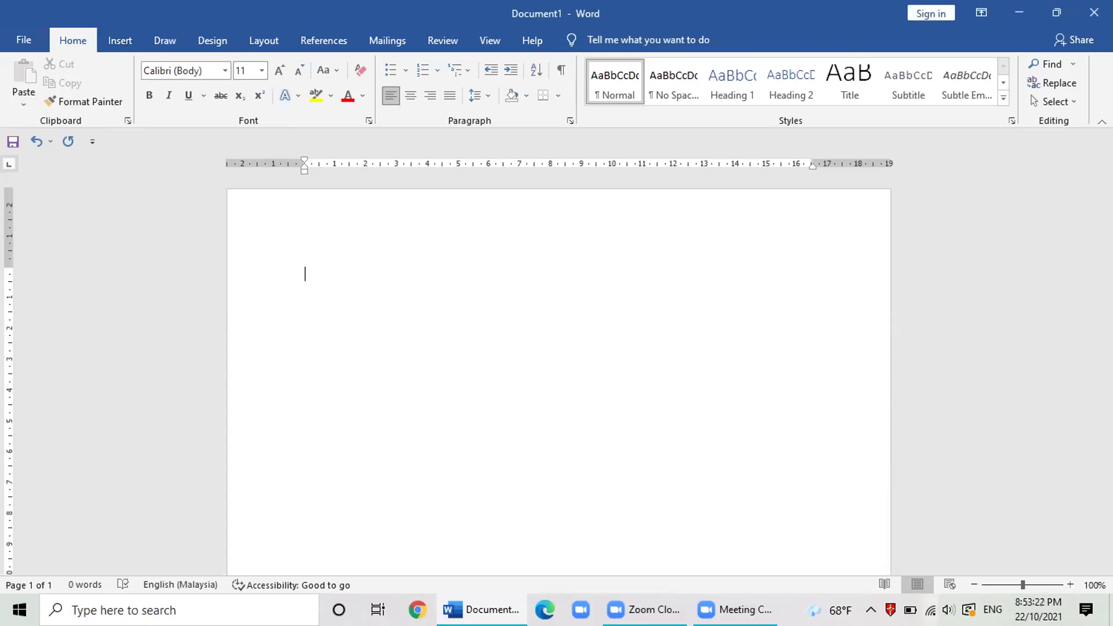
left_click(948, 609)
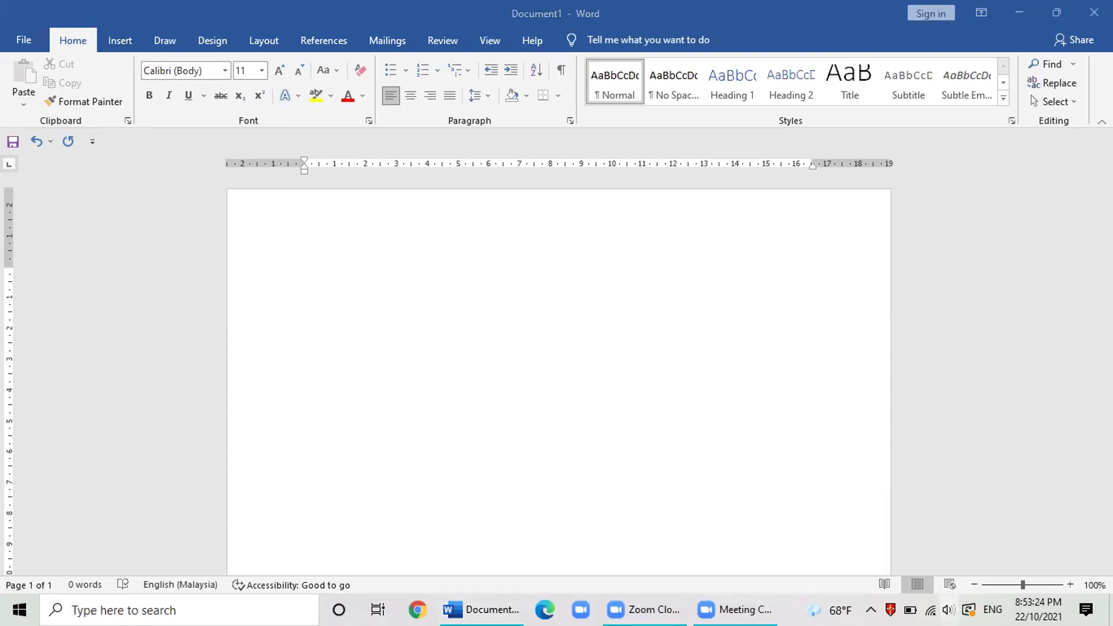
scroll(938, 592, "up", 13)
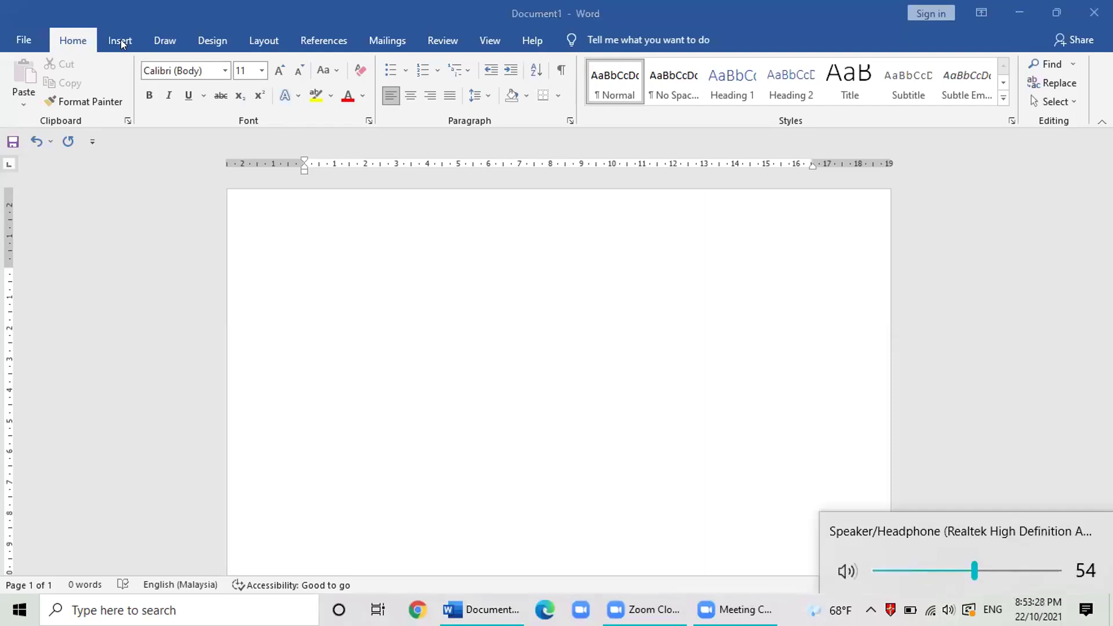
left_click(120, 71)
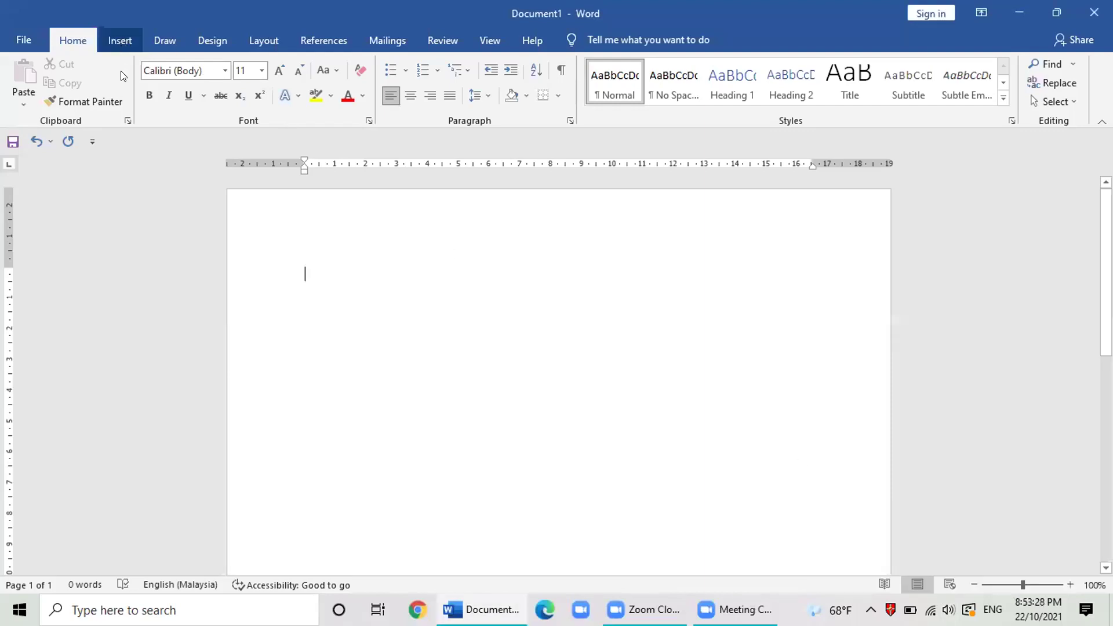
left_click(122, 38)
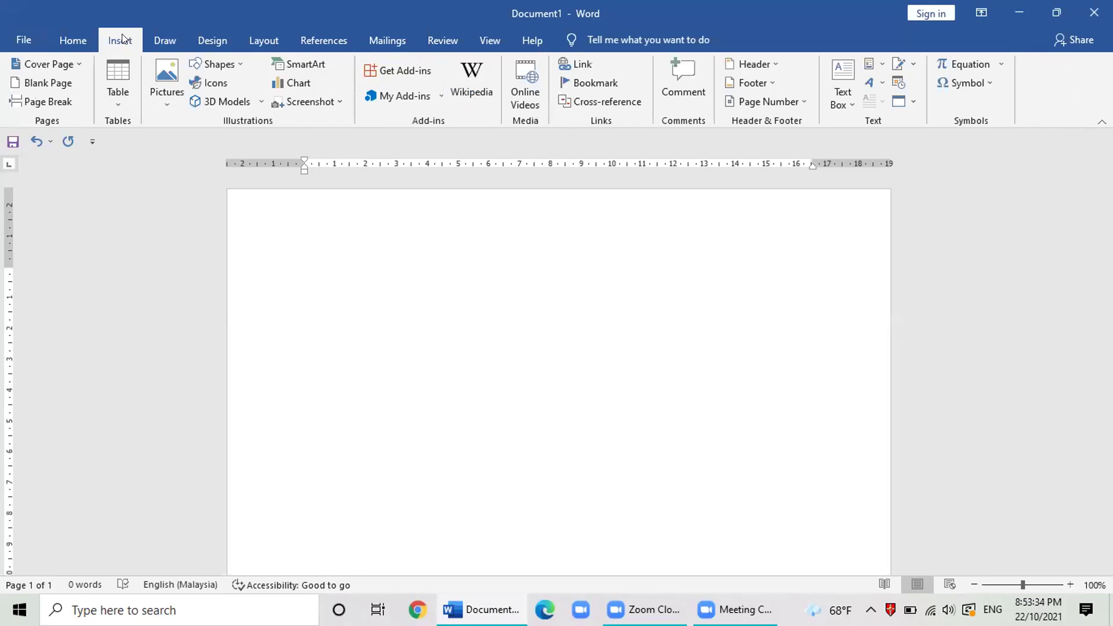
left_click(213, 66)
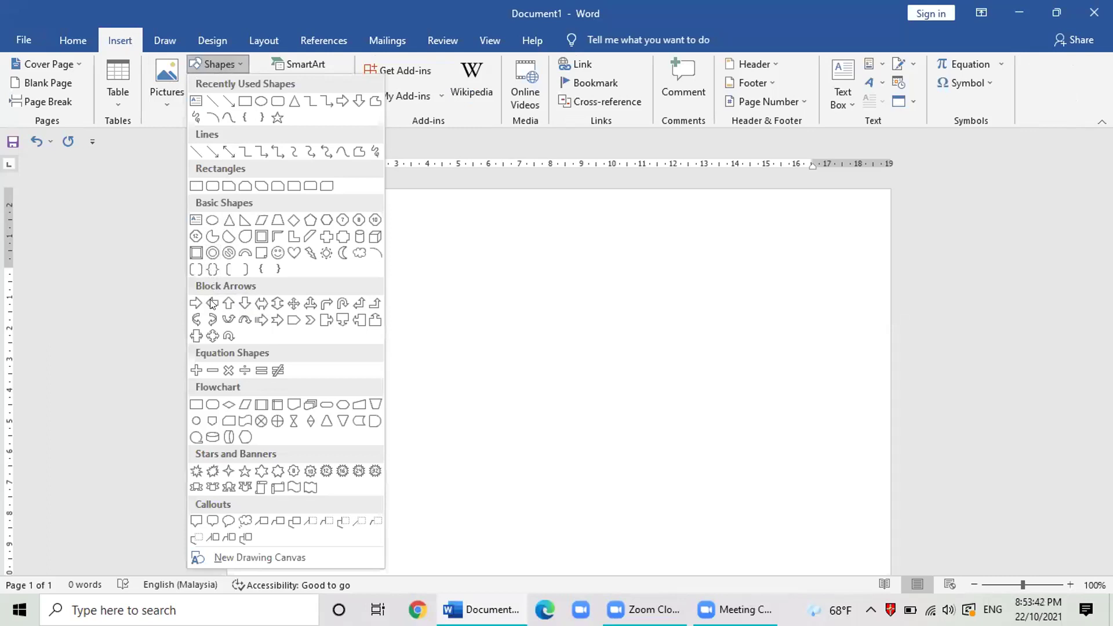
left_click(212, 254)
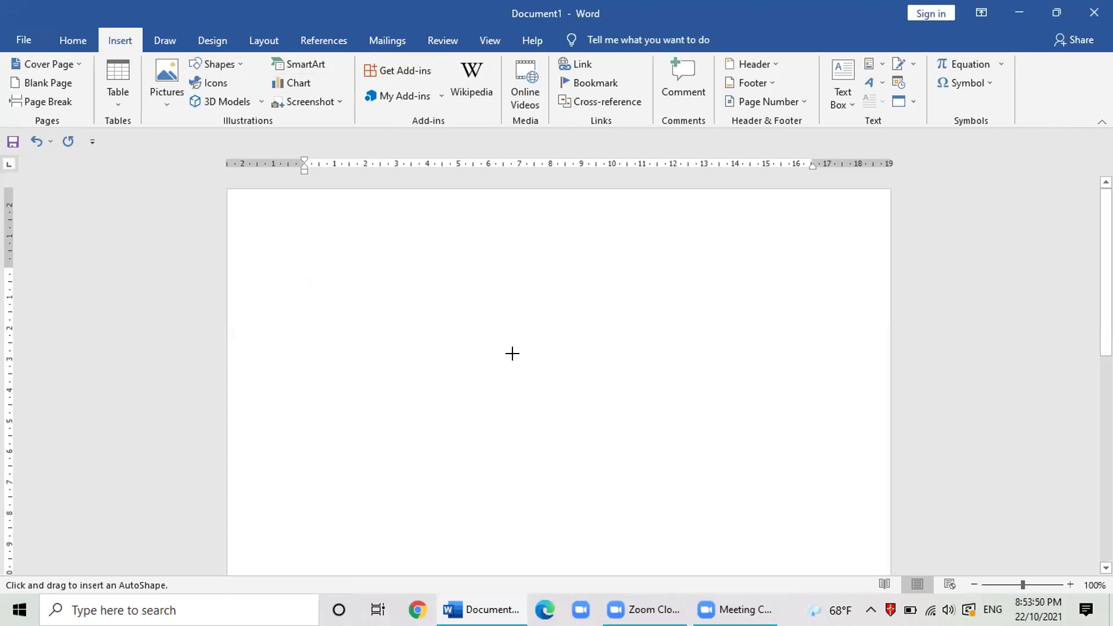
left_click_drag(516, 383, 389, 276)
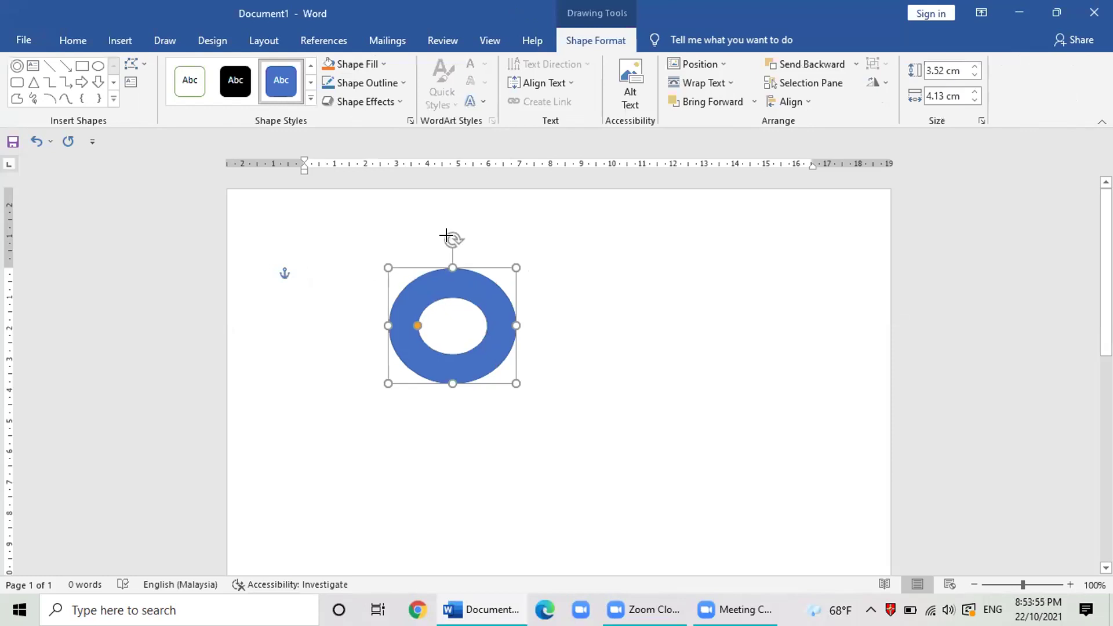
left_click_drag(450, 271, 450, 239)
left_click_drag(508, 309, 543, 309)
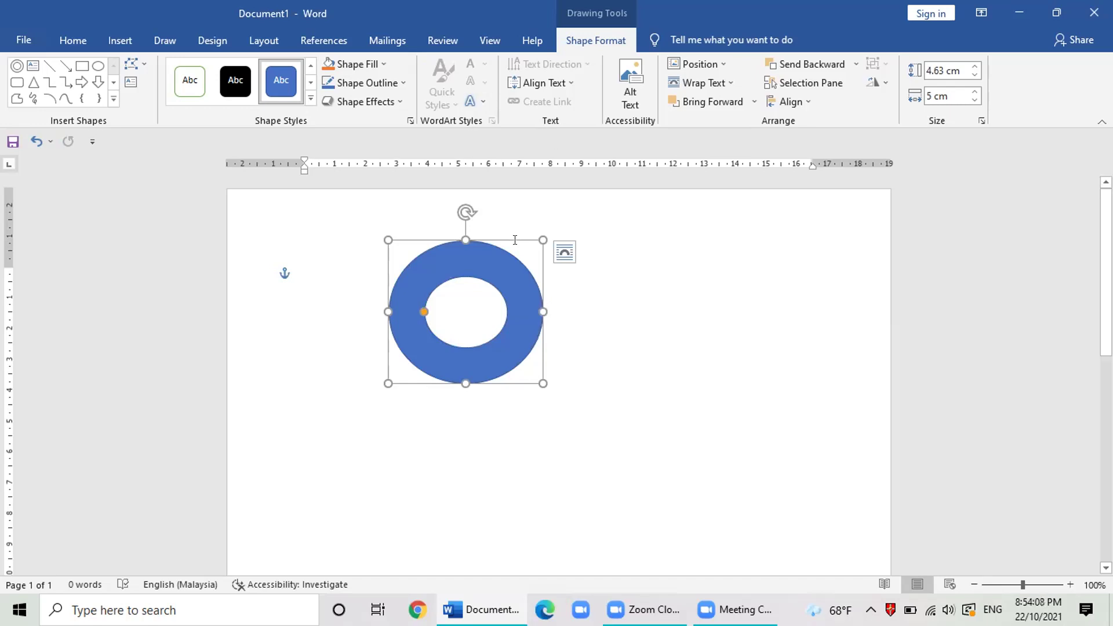
right_click(462, 236)
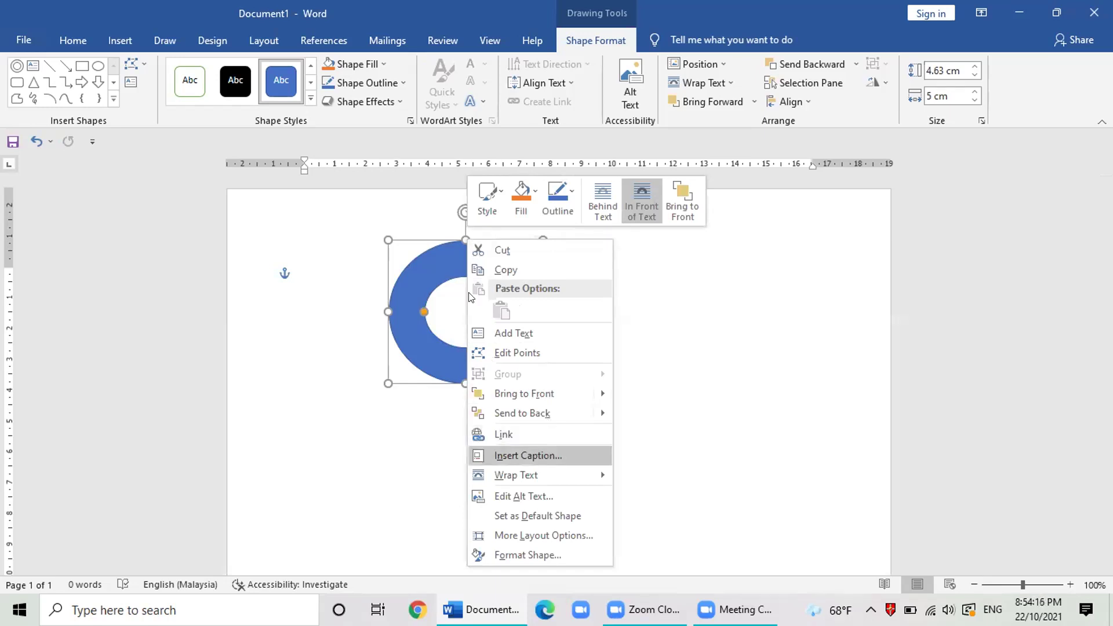
left_click(502, 250)
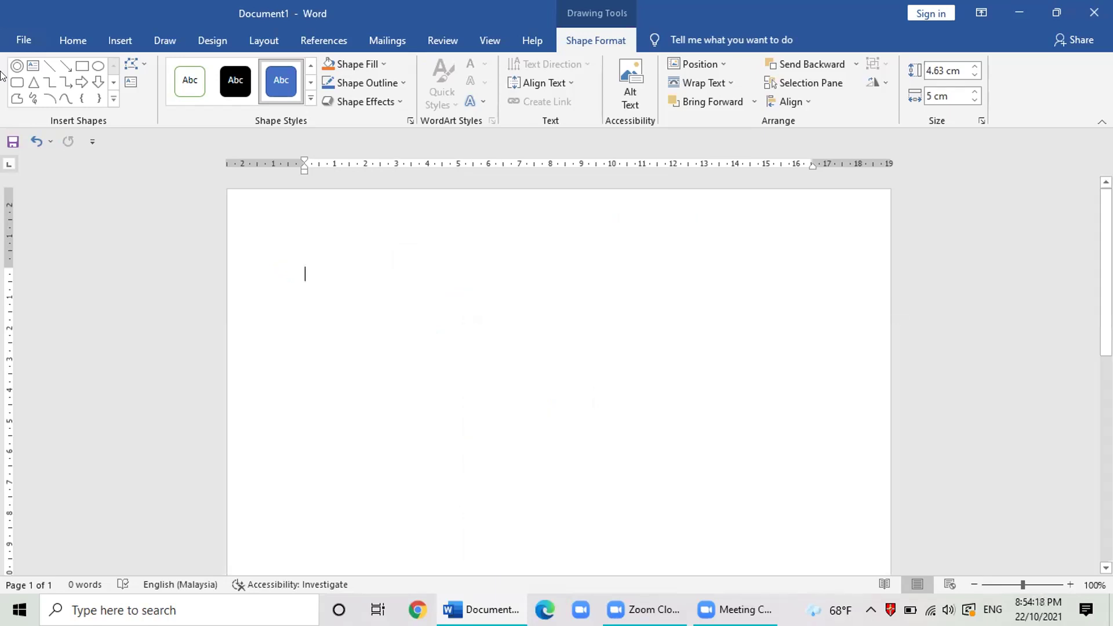
Step: Draw a 7.14 cm by 7.14 cm Donut shape near the top of the page and select it
left_click(118, 42)
left_click(237, 61)
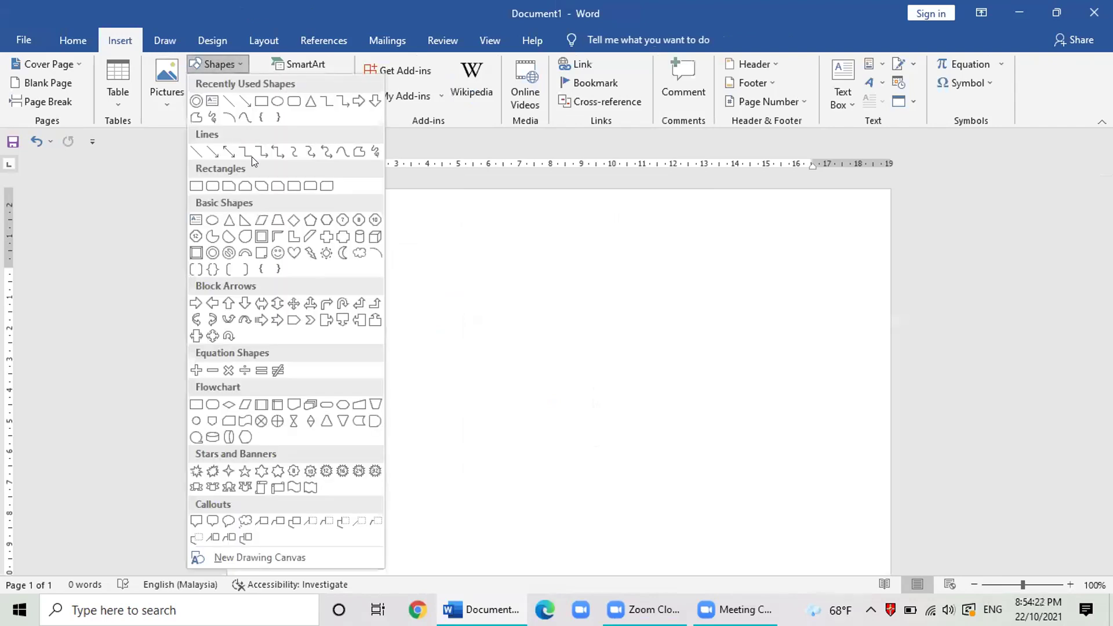
left_click(216, 253)
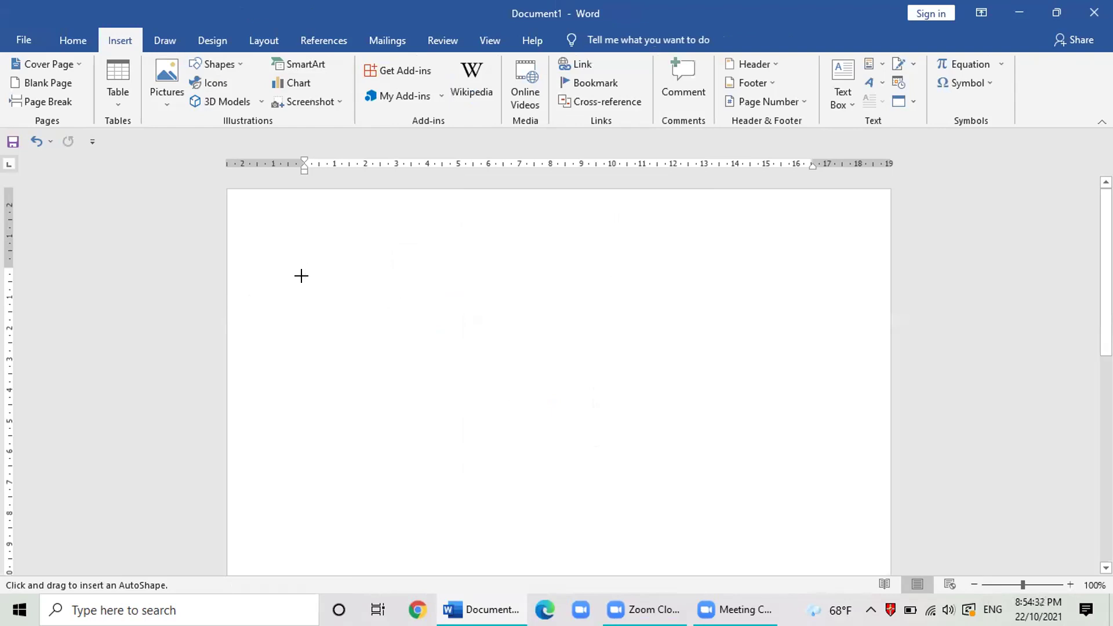
left_click_drag(308, 281, 496, 414)
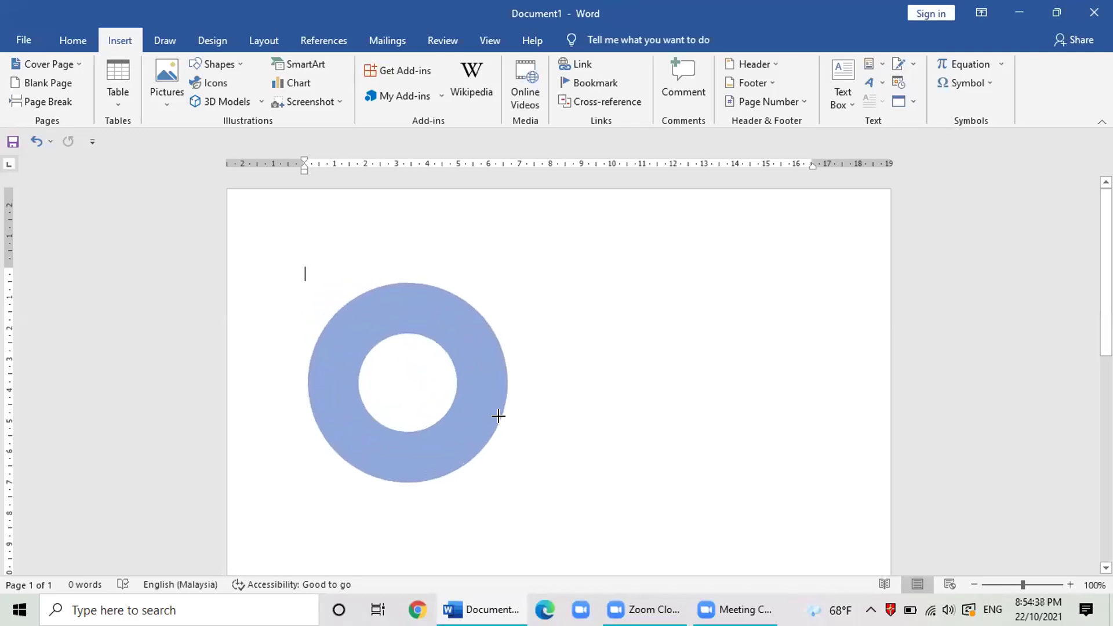
left_click_drag(497, 415, 527, 427)
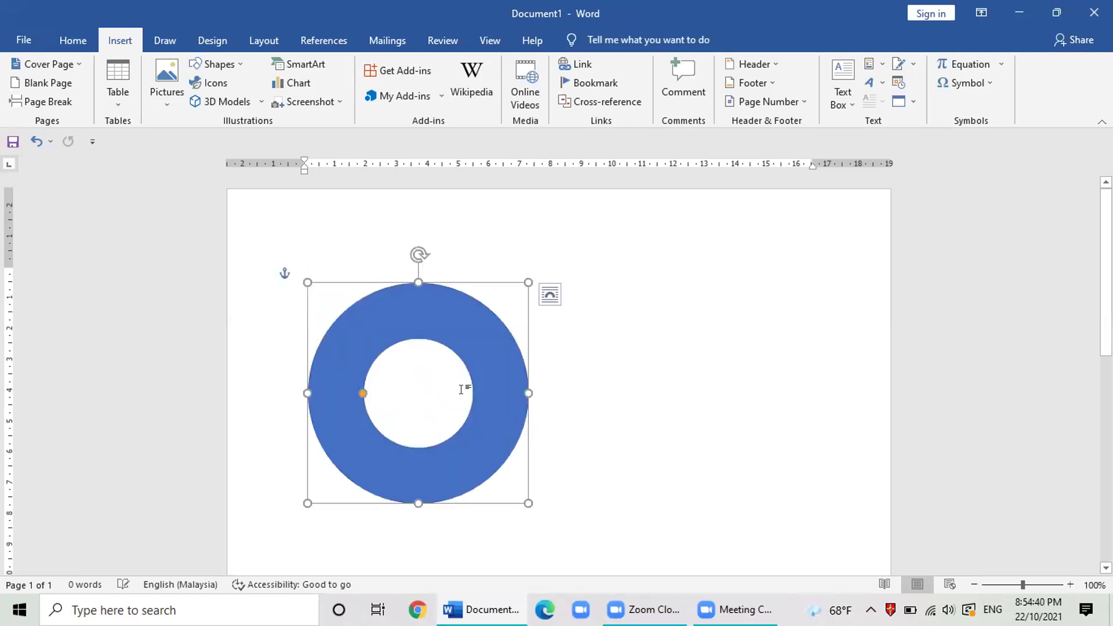
key("Escape")
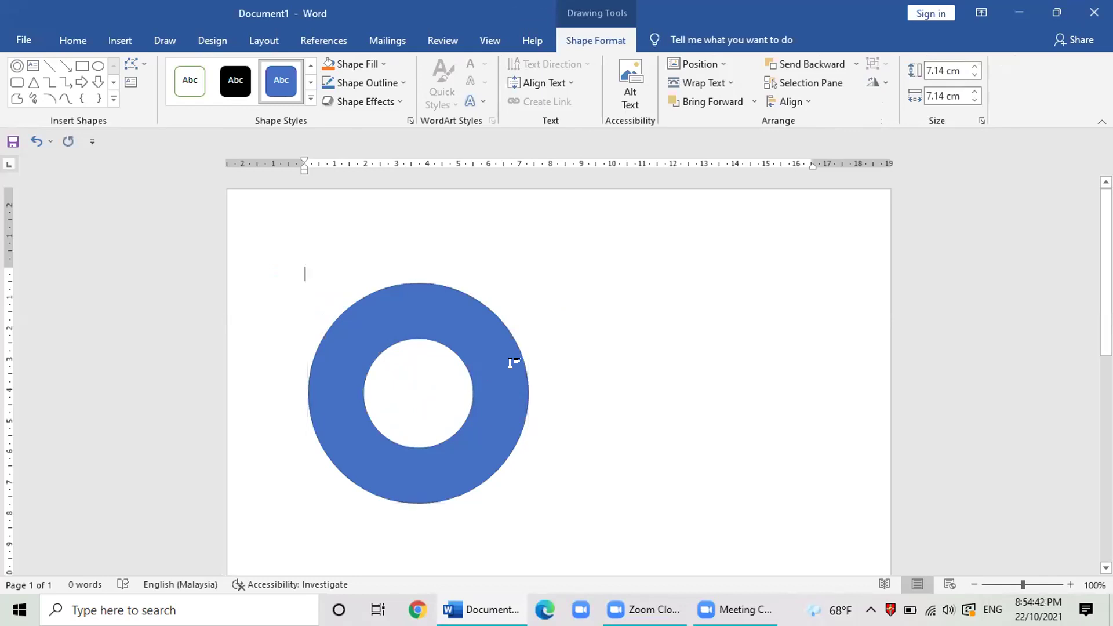
left_click(480, 374)
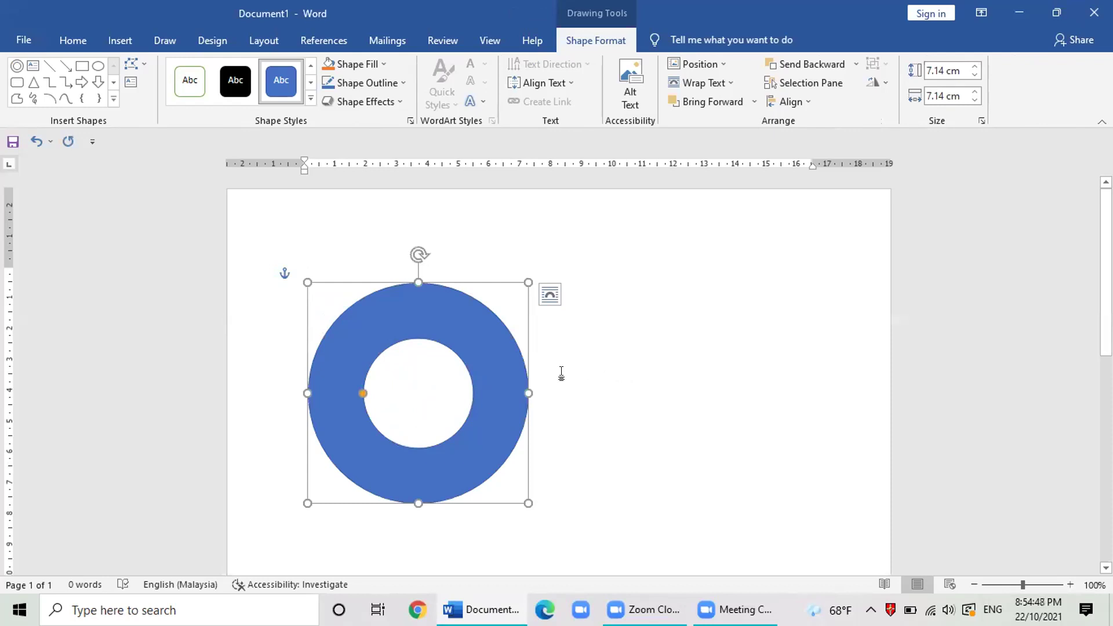
Step: Remove the ring's fill, move it toward the page centre, and widen its inner hole
left_click(348, 64)
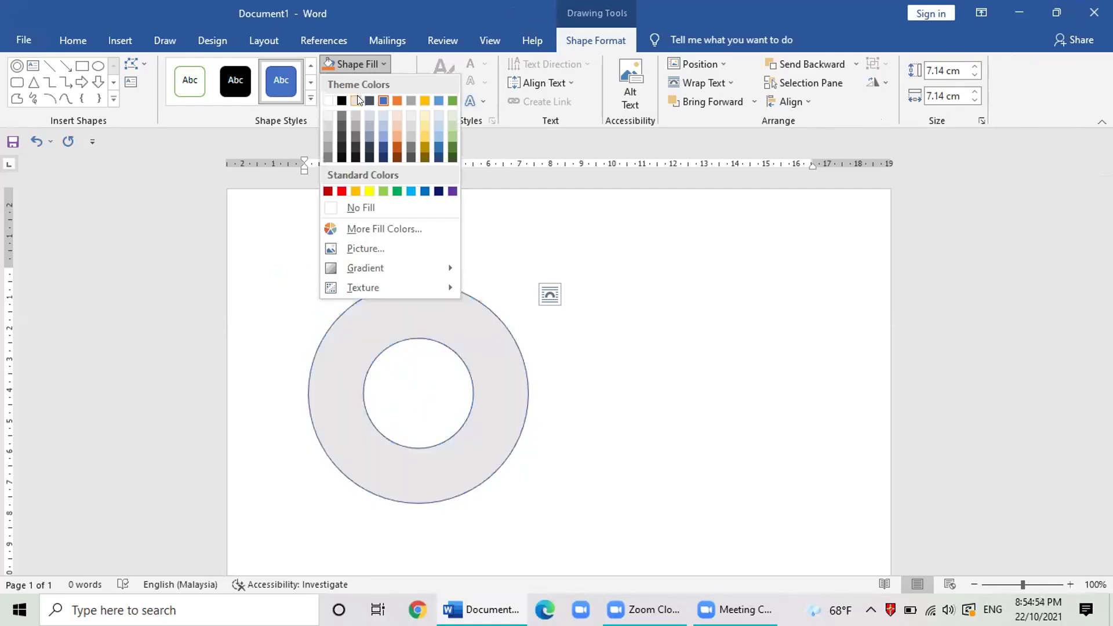
left_click(366, 208)
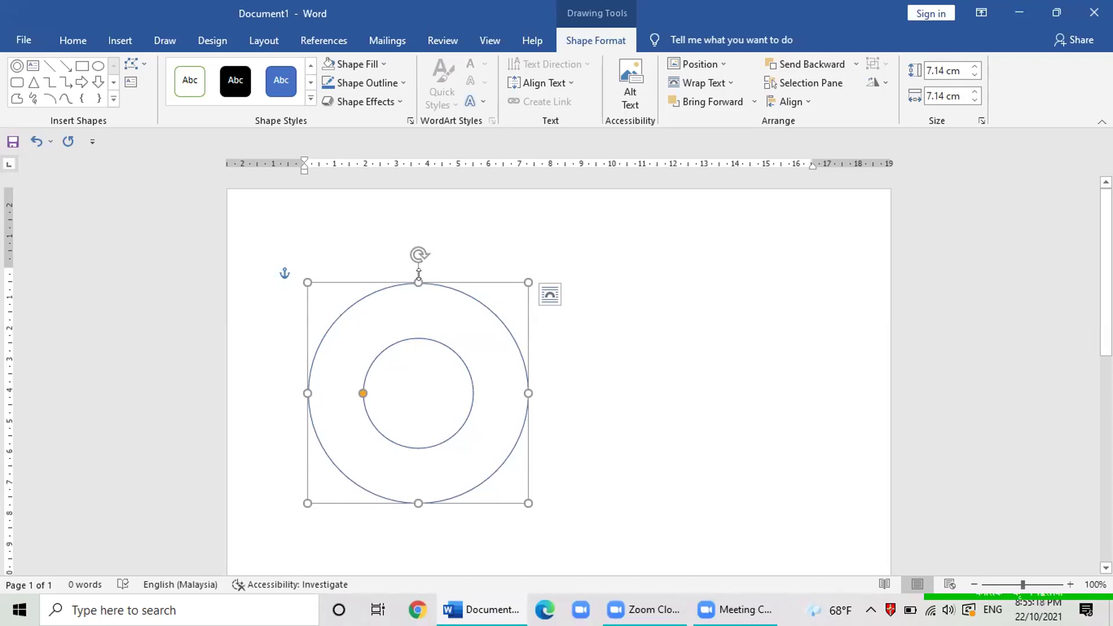
left_click_drag(415, 284, 536, 267)
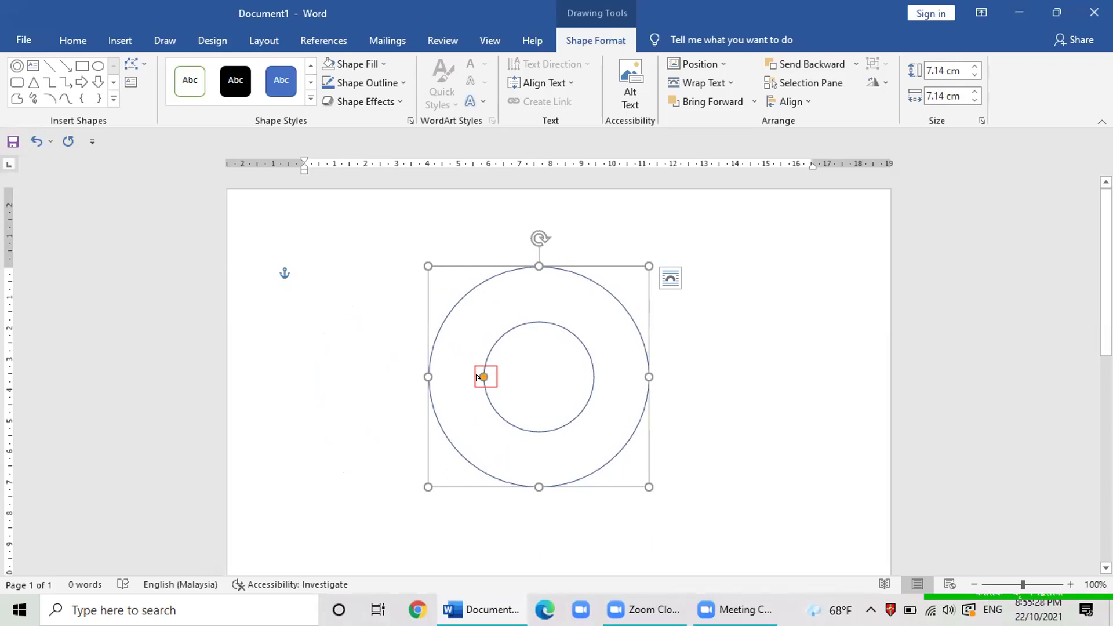
left_click_drag(474, 377, 452, 377)
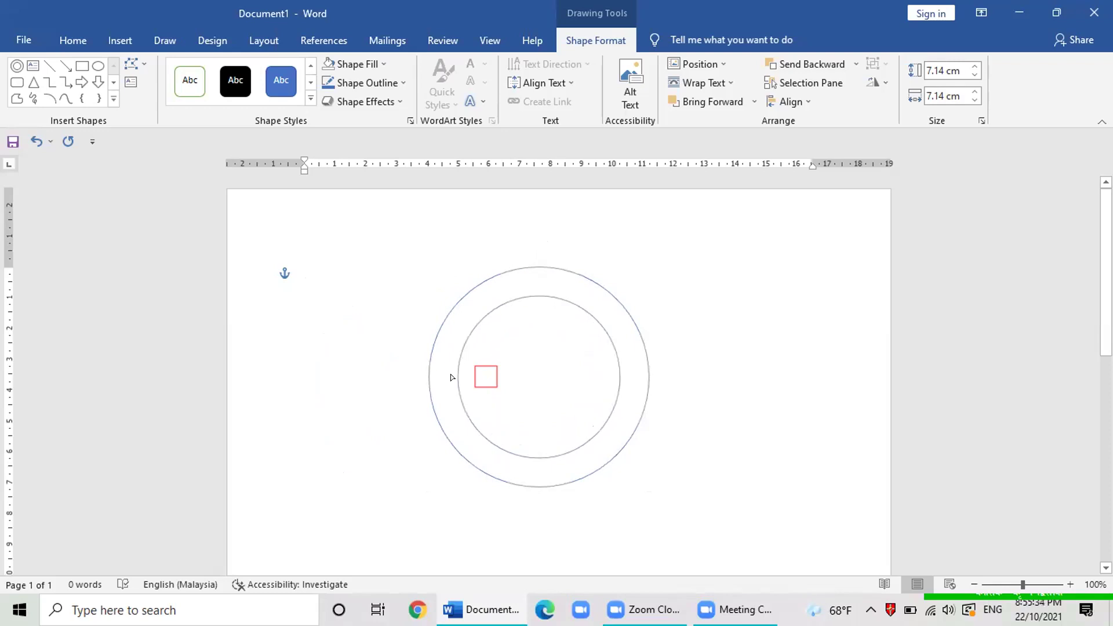
left_click_drag(450, 377, 460, 377)
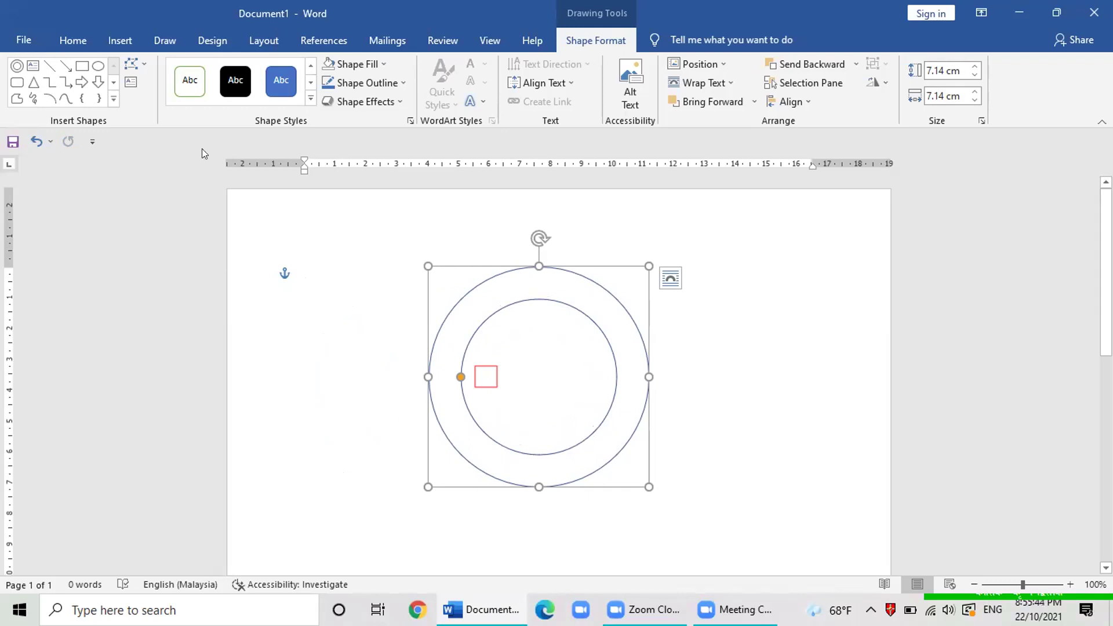
Step: Draw an isosceles triangle inside the inner circle with its apex touching the circle's top
left_click(122, 34)
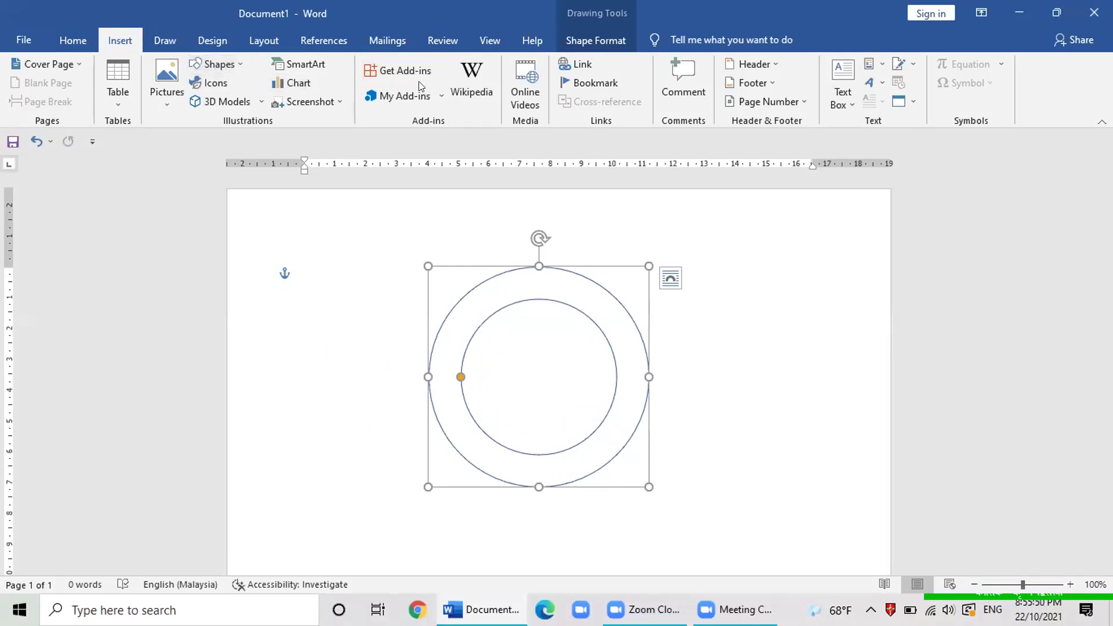
left_click(227, 64)
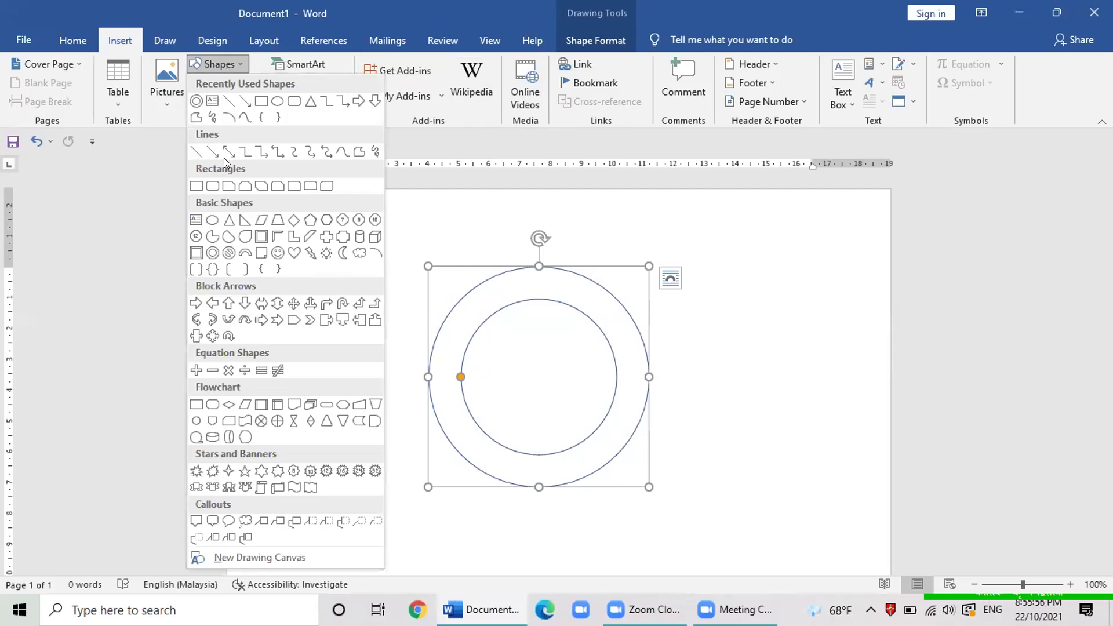
left_click(229, 222)
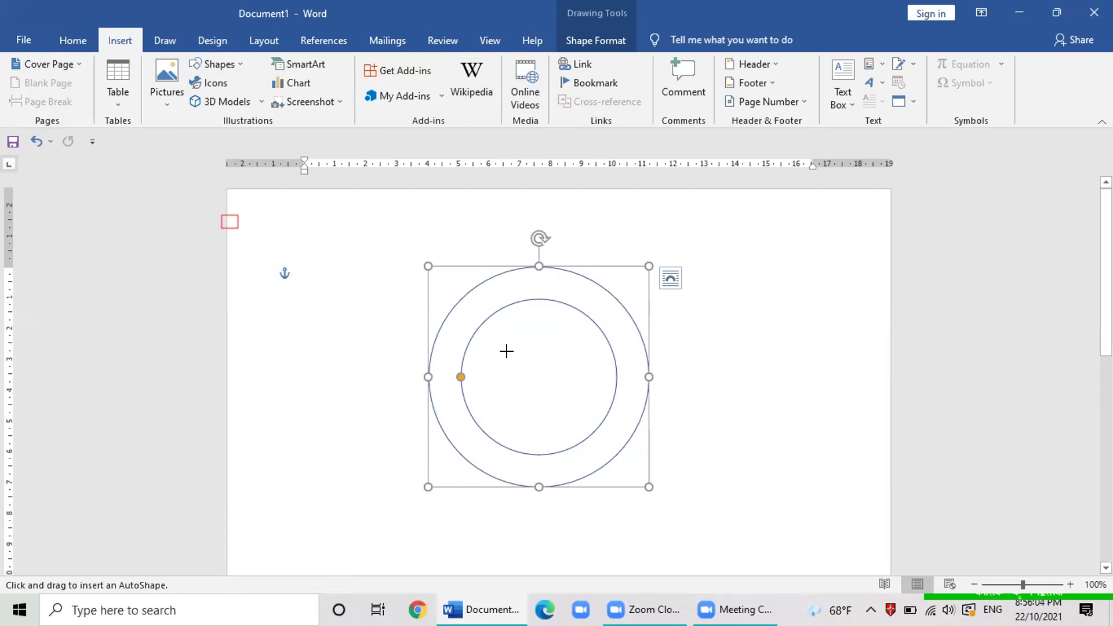
left_click_drag(513, 357, 535, 414)
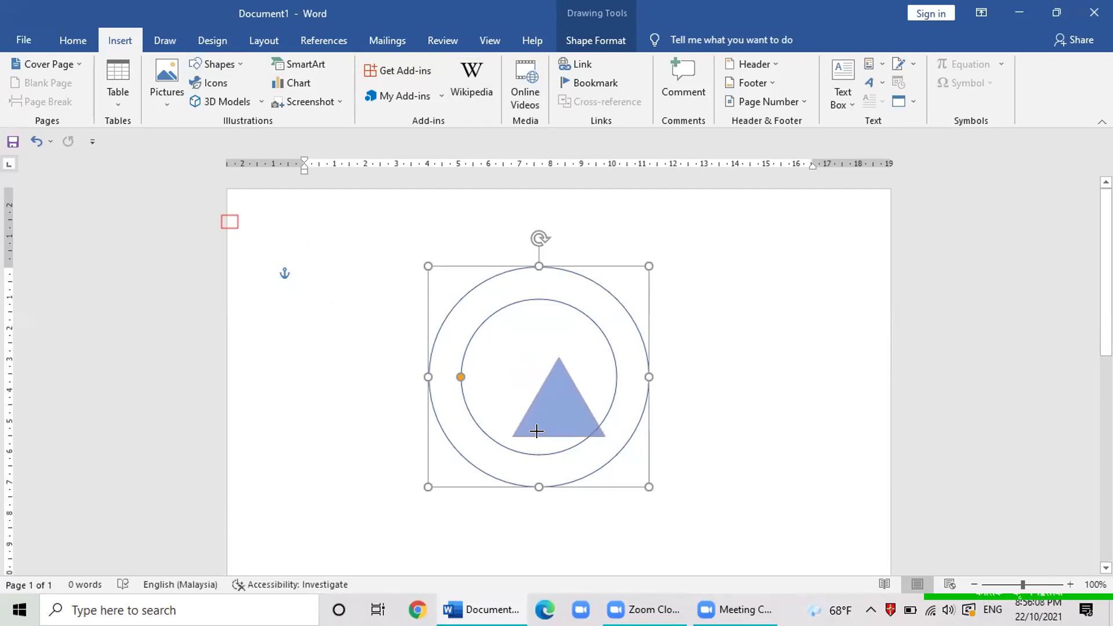
left_click_drag(535, 415, 538, 470)
mouse_move(571, 416)
left_mouse_down()
mouse_move(515, 357)
mouse_move(526, 360)
left_mouse_up()
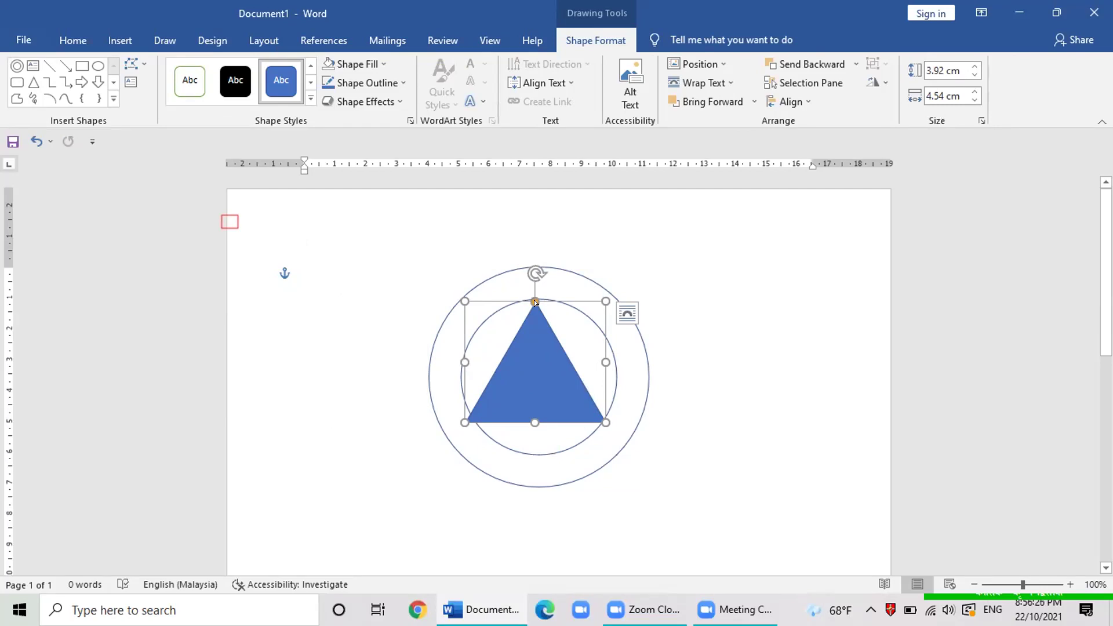
Step: Undo and redo recent triangle adjustments to settle its position within the circle
key("ctrl+z")
key("ctrl+z")
key("ctrl+z")
key("ctrl+z")
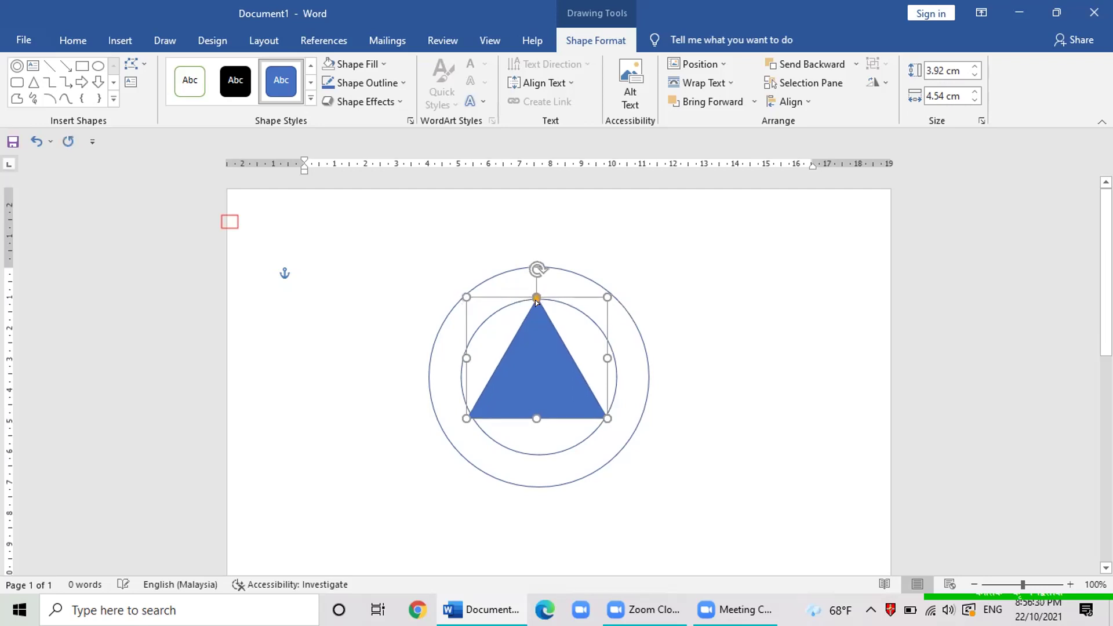
key("ctrl+z")
key("ctrl+z")
key("ctrl+z")
key("ctrl+z")
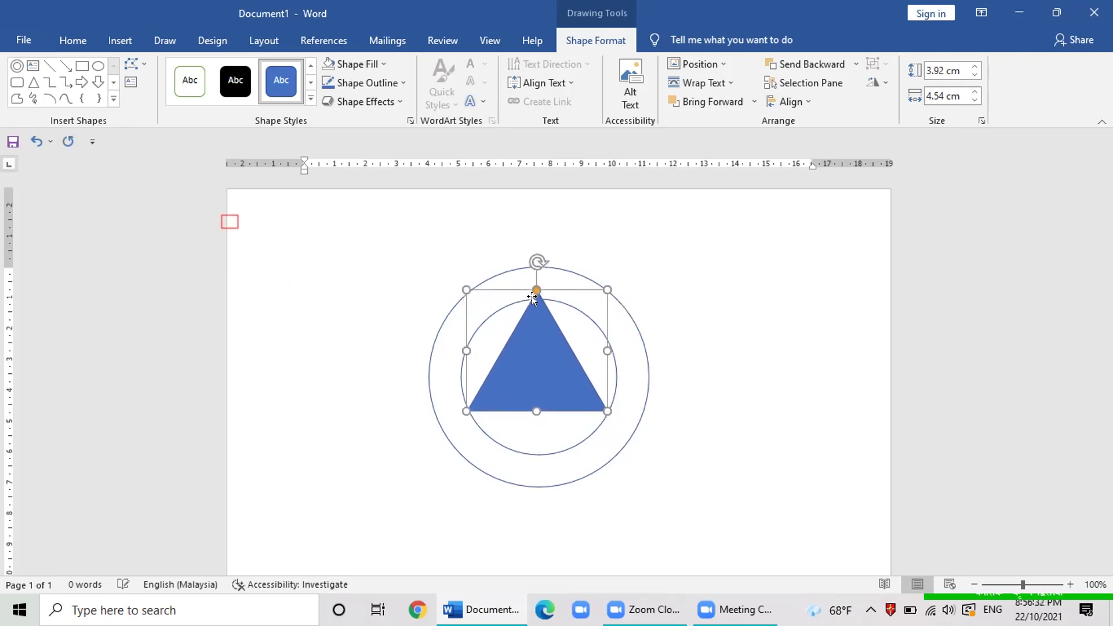
key("ctrl+z")
key("ctrl+z")
key("ctrl+z")
key("ctrl+z")
key("ctrl+z")
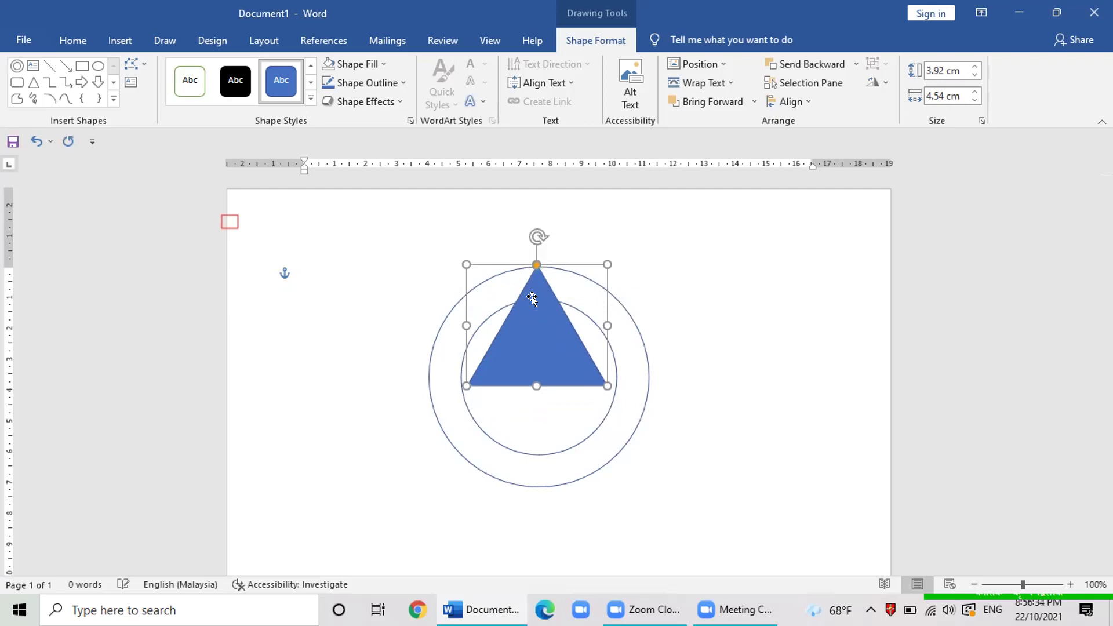
key("ctrl+y")
key("ctrl+y")
key("ctrl+y")
key("ctrl+y")
key("ctrl+y")
key("ctrl+y")
key("ctrl+y")
key("ctrl+y")
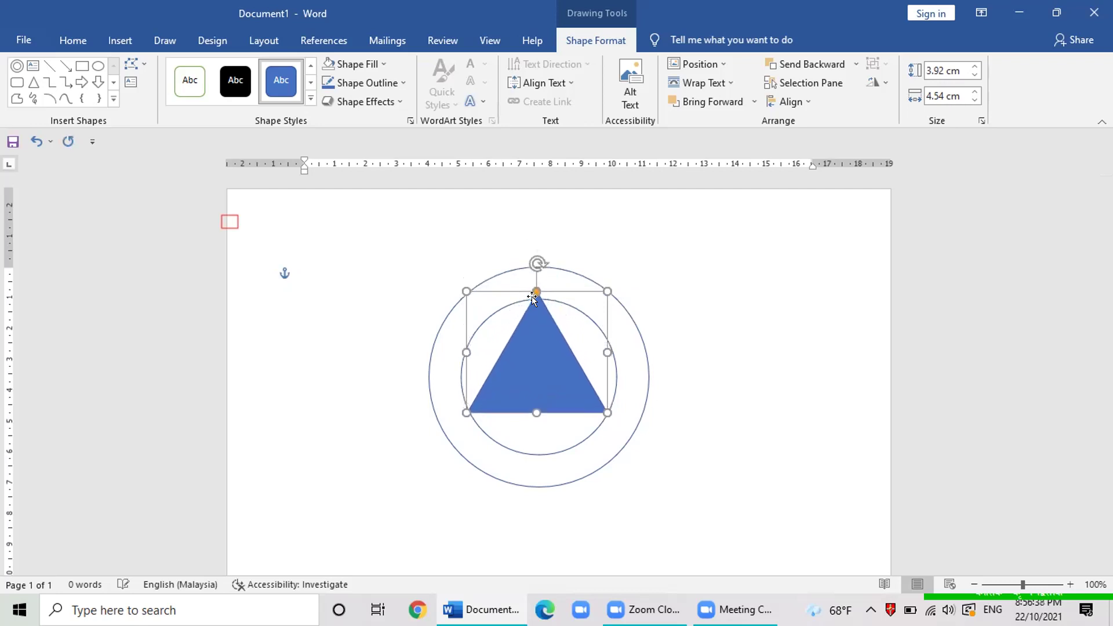
key("ctrl+y")
key("ctrl+y")
key("ctrl+y")
key("ctrl+y")
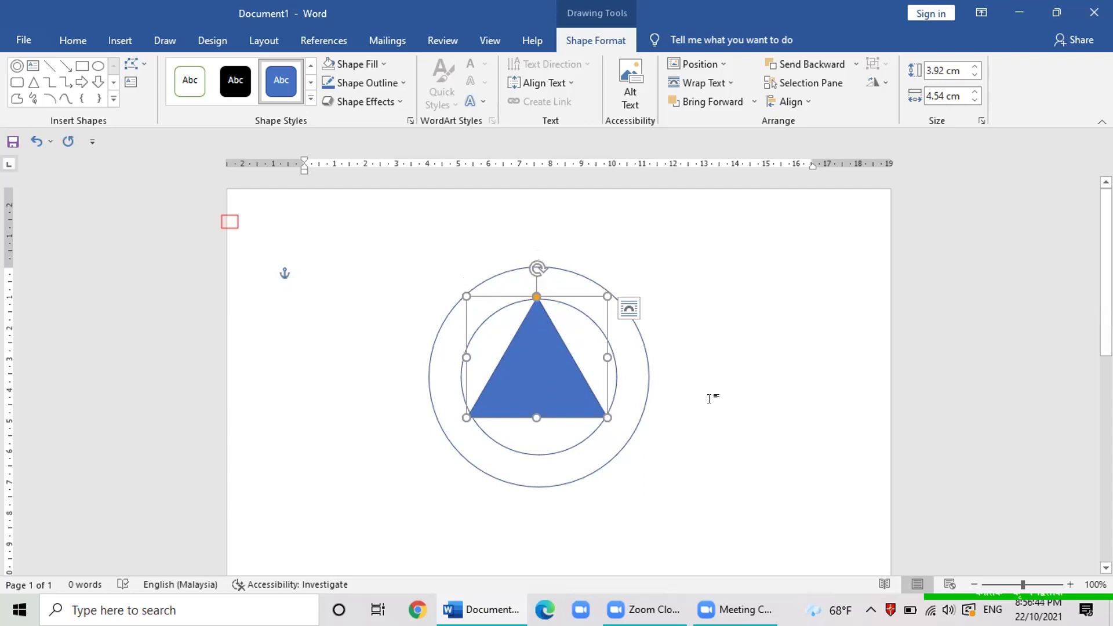
Step: Resize the triangle to 3.7 × 4.5 cm and shift it slightly up-left inside the inner circle
left_click(731, 396)
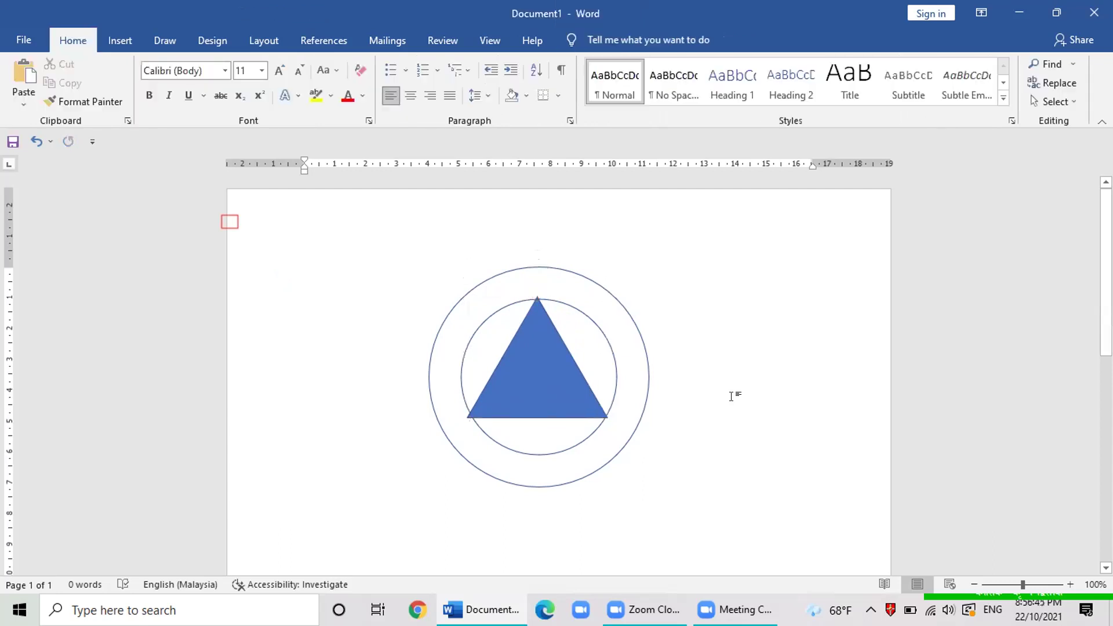
left_click(543, 385)
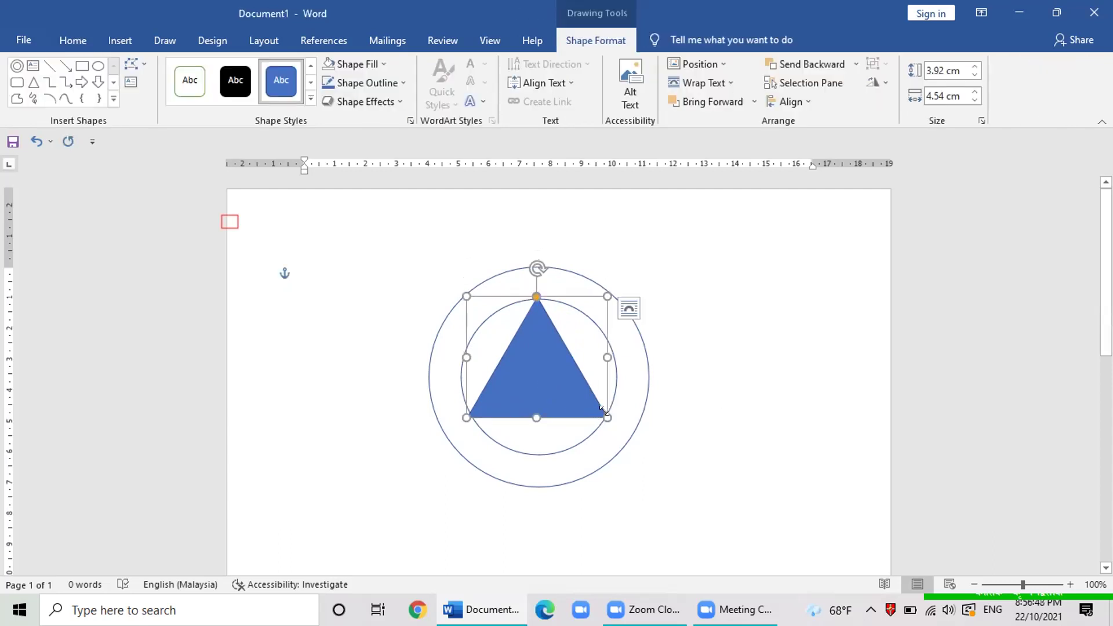
left_click_drag(603, 411, 560, 390)
left_click(683, 402)
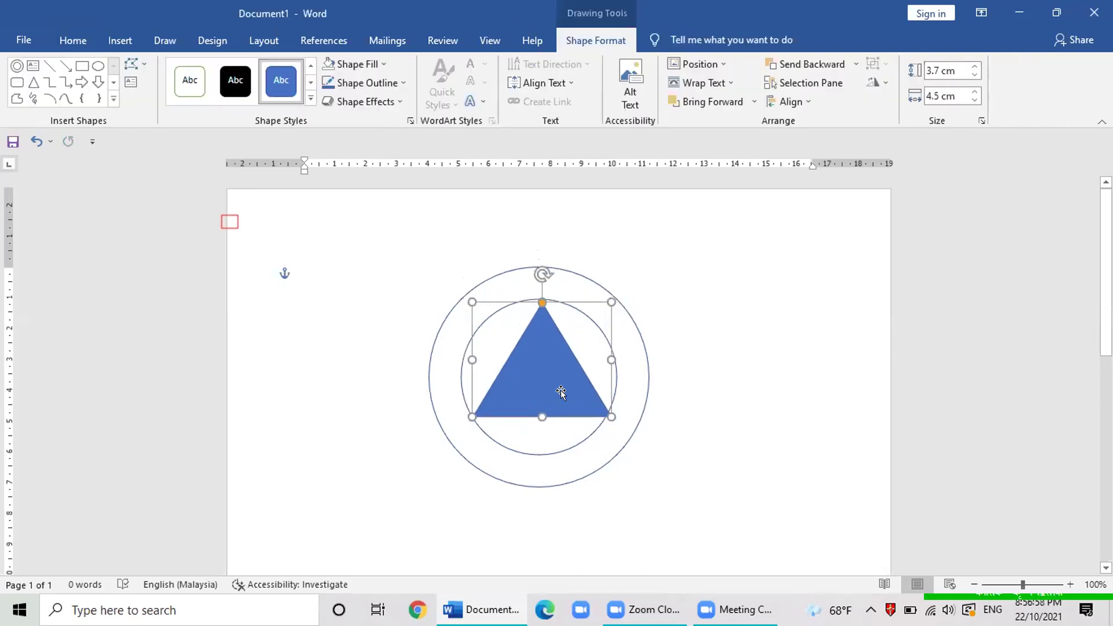
key("Escape")
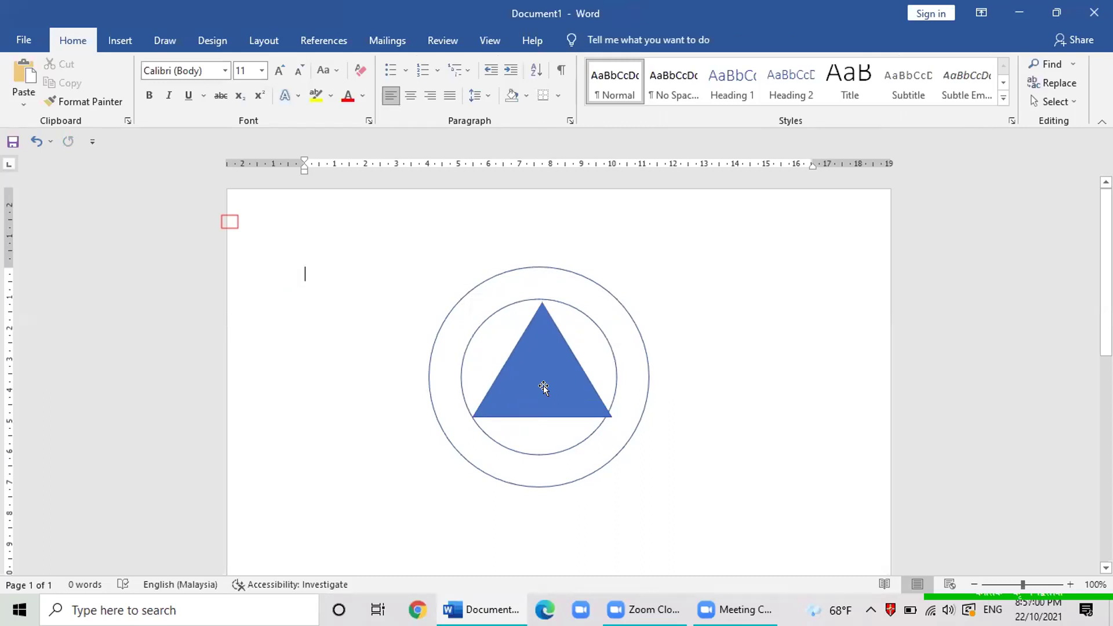
left_click(543, 388)
left_click_drag(543, 387, 542, 383)
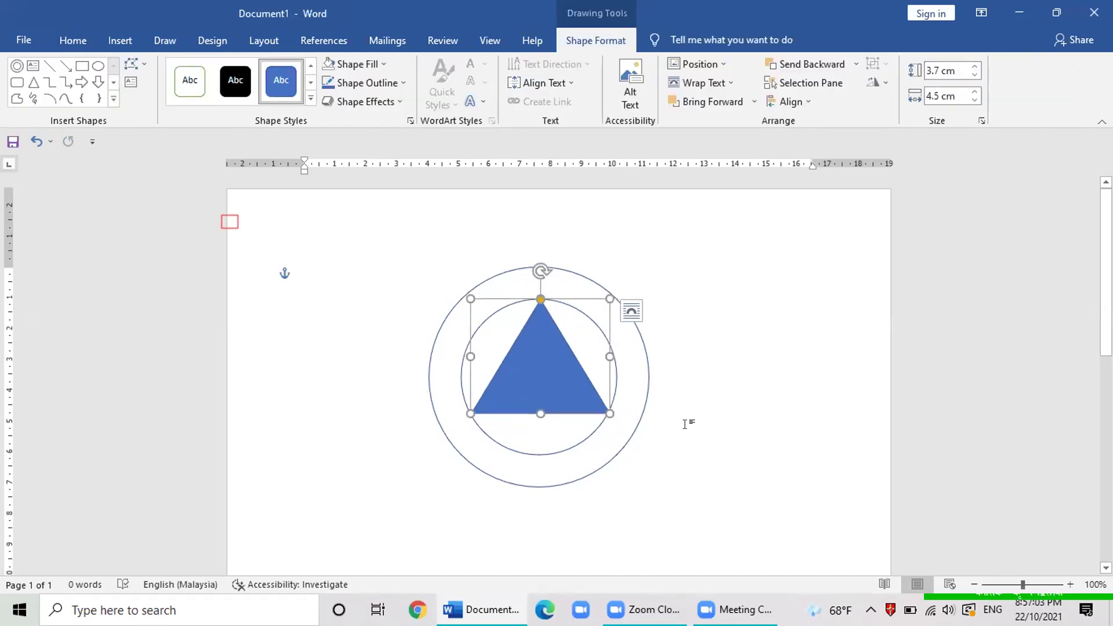
key("Escape")
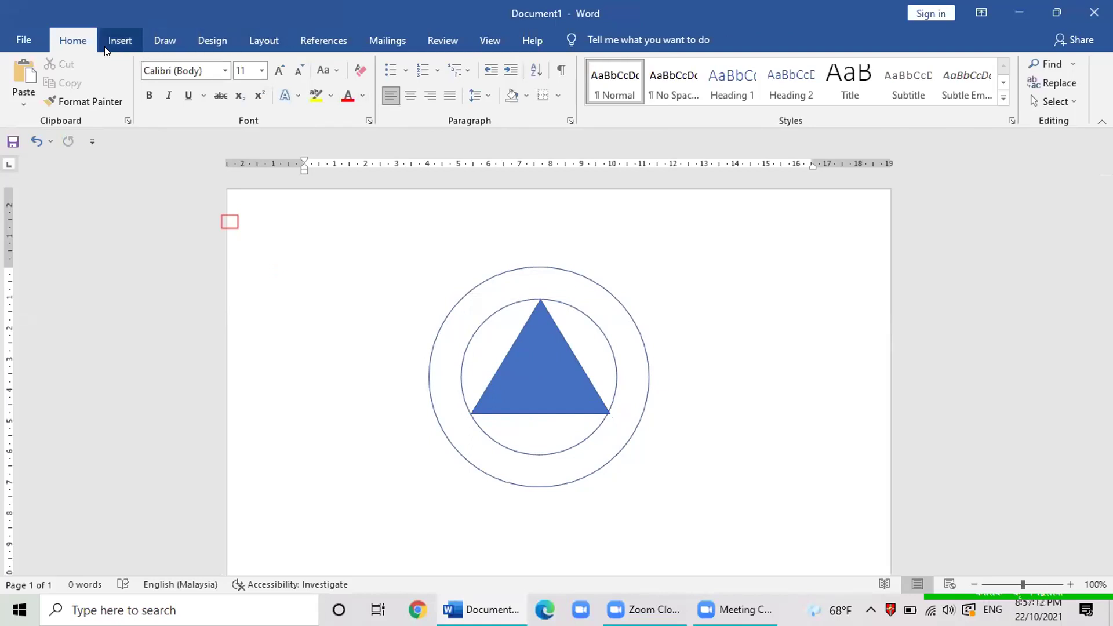
left_click(120, 40)
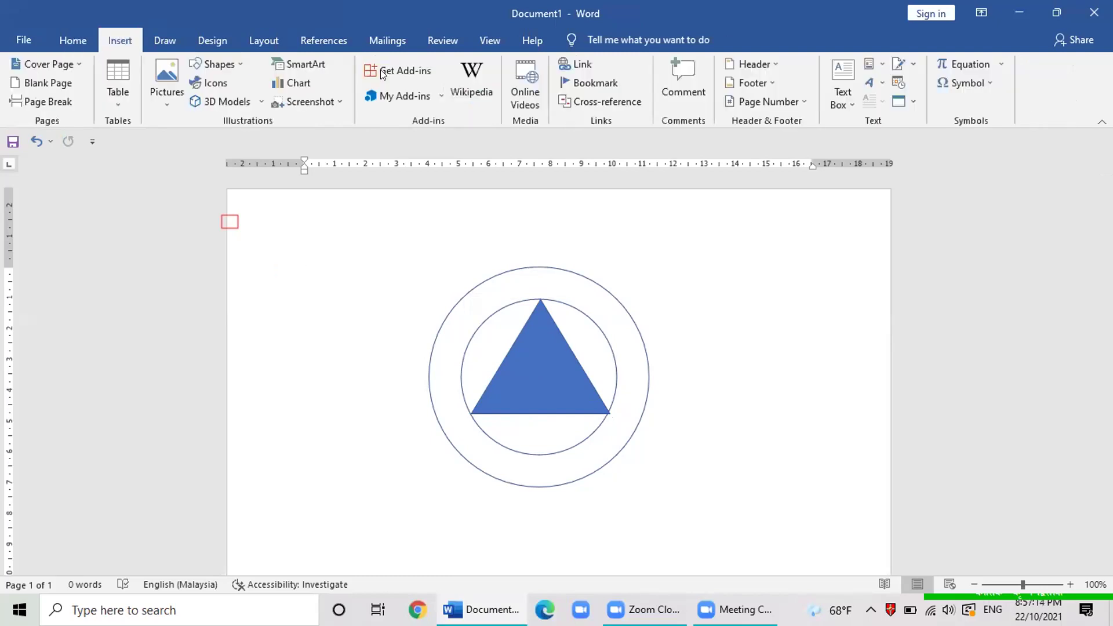
left_click(223, 64)
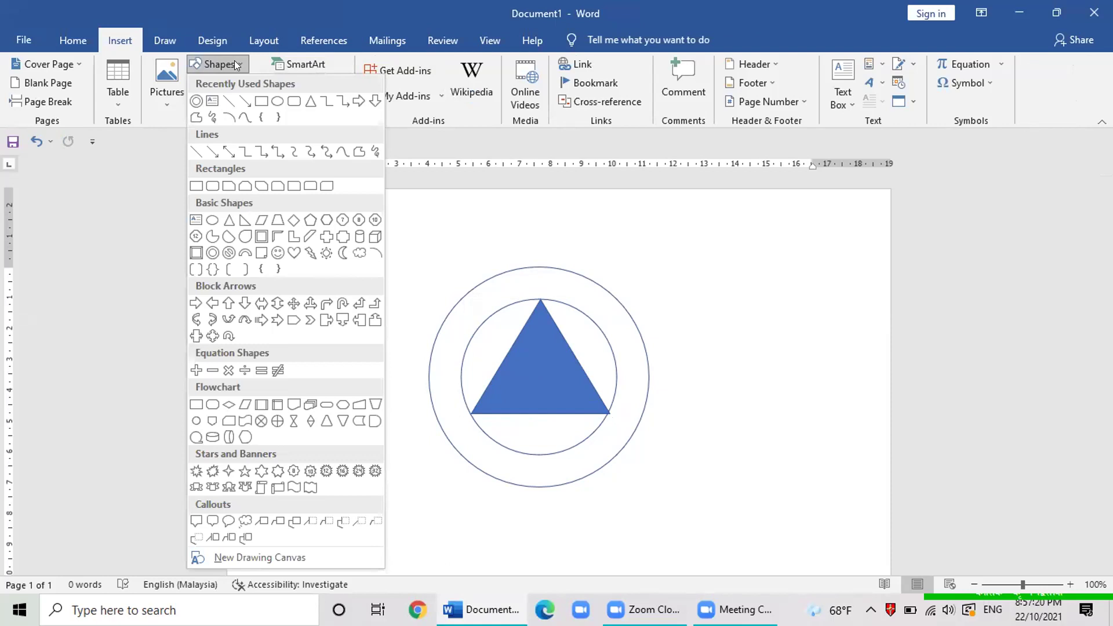
left_click(491, 337)
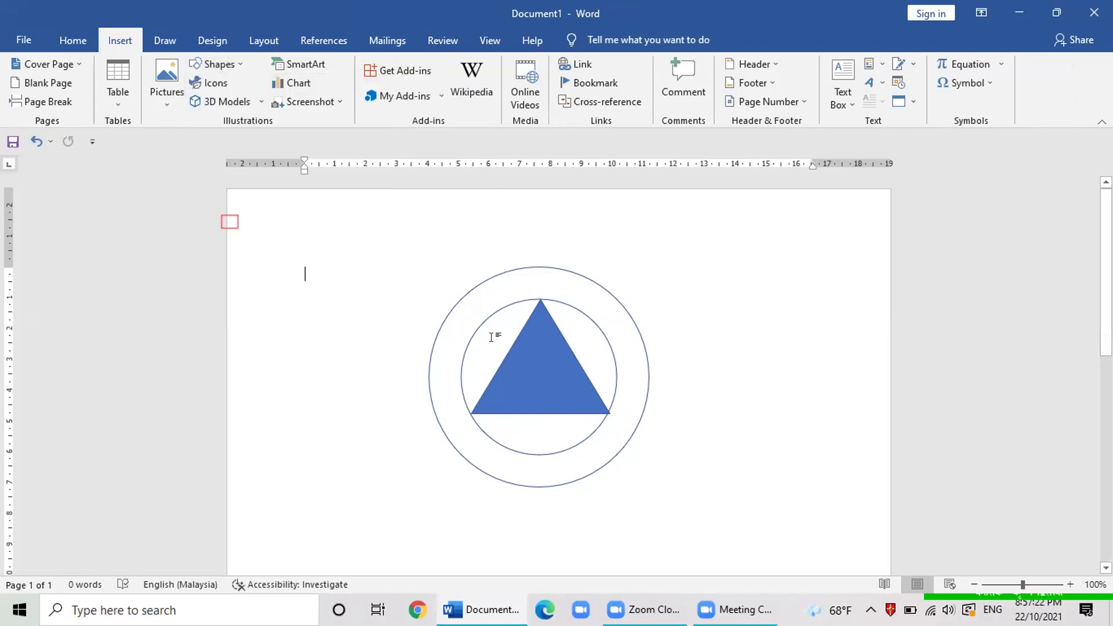
left_click(505, 356)
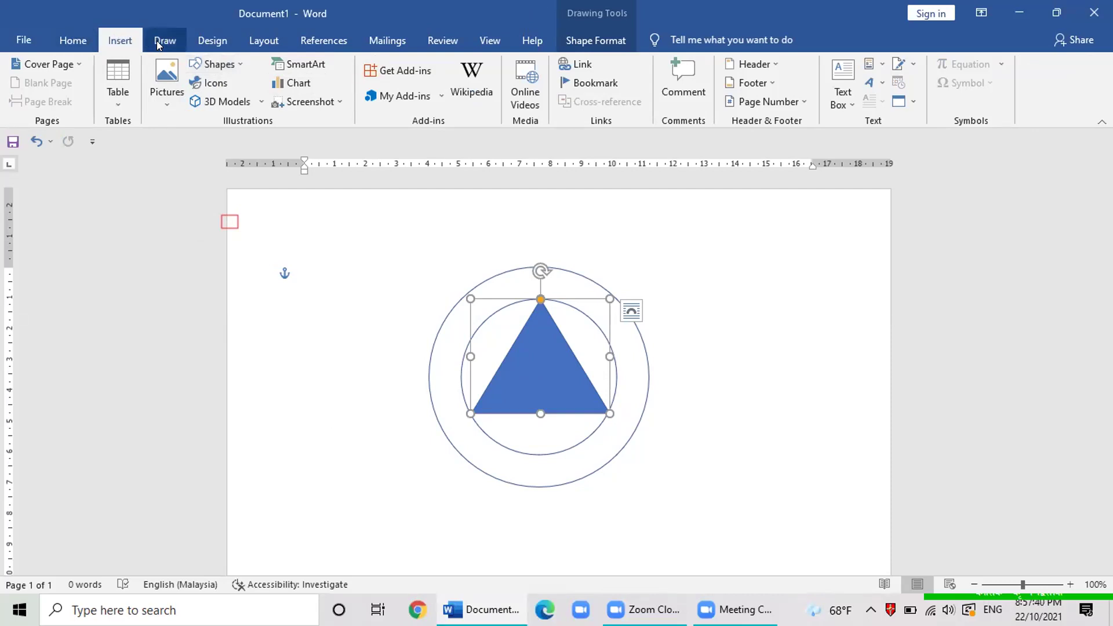
left_click(216, 67)
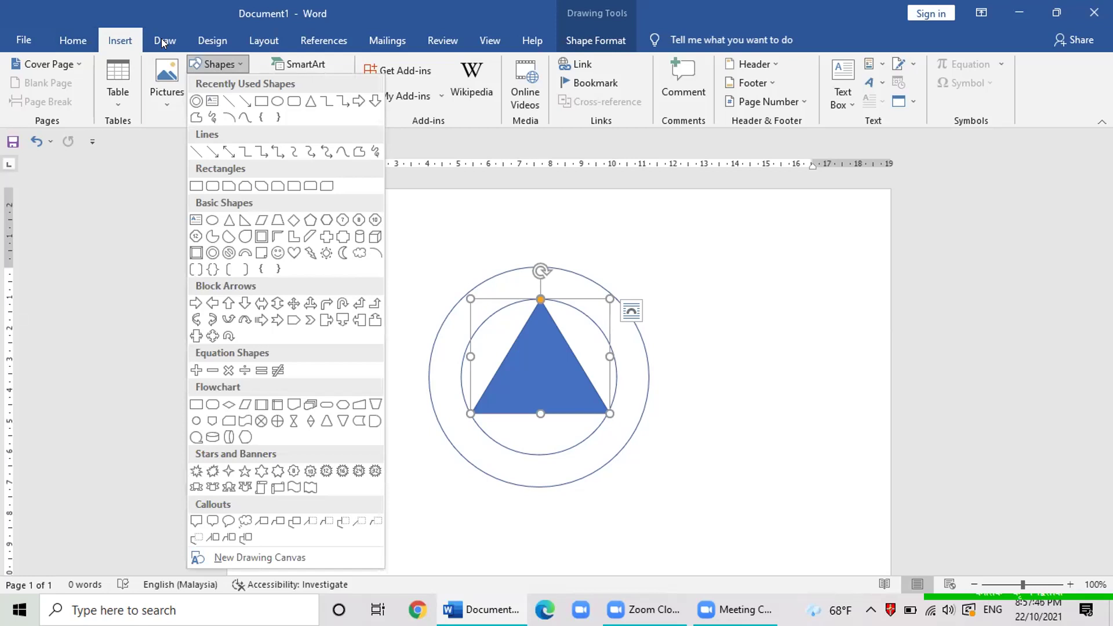
key("Escape")
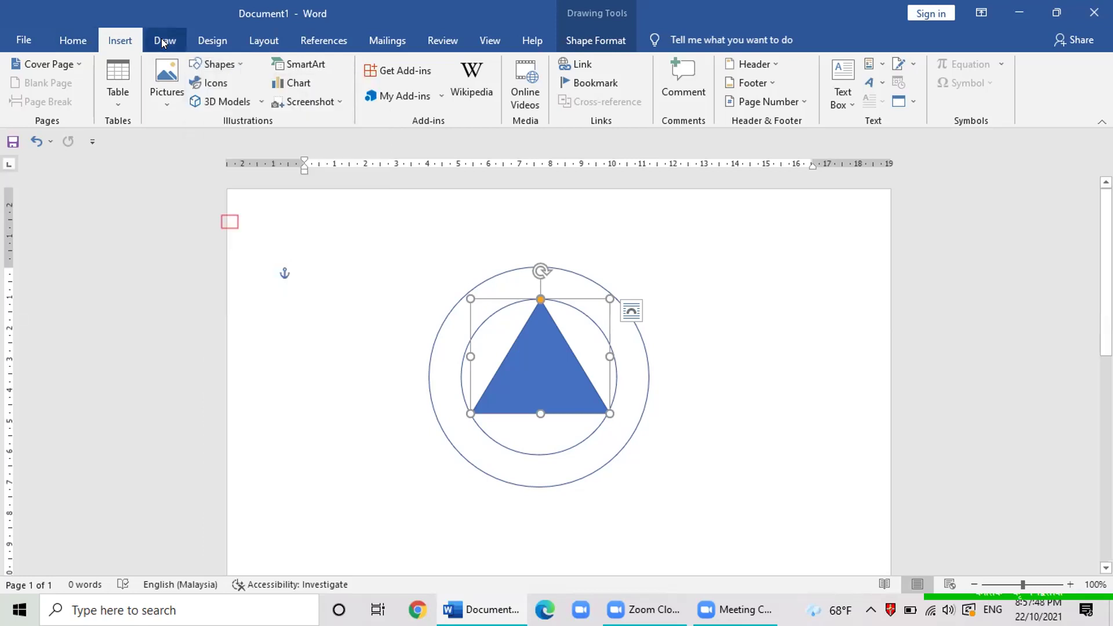
left_click(162, 42)
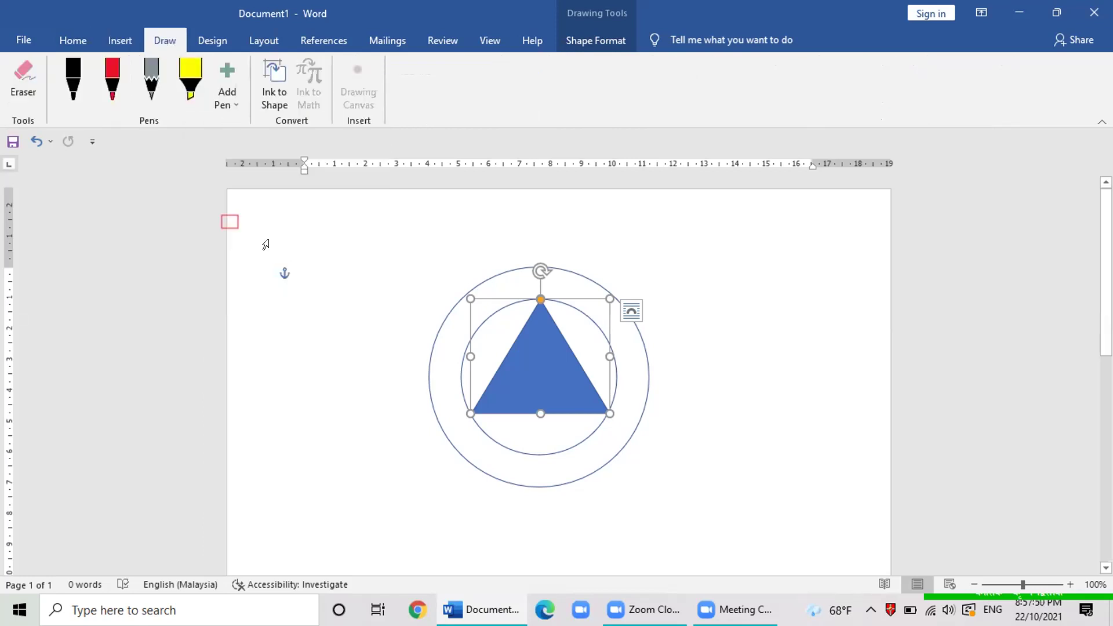
left_click(107, 44)
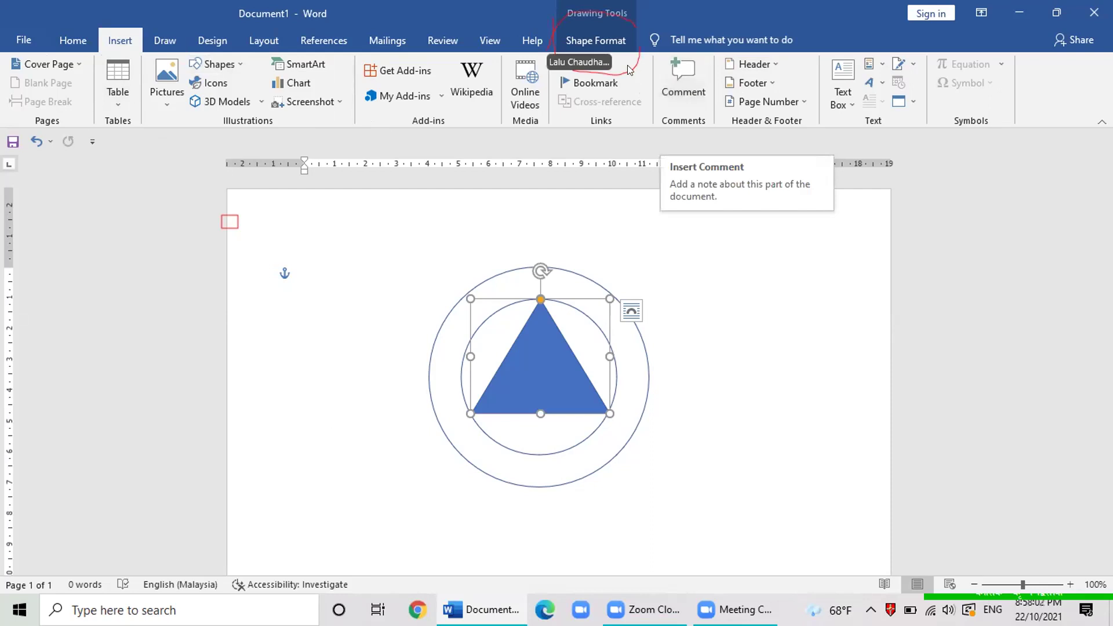
Step: Set the triangle's Shape Fill to No Fill, leaving only its outline
left_click(605, 43)
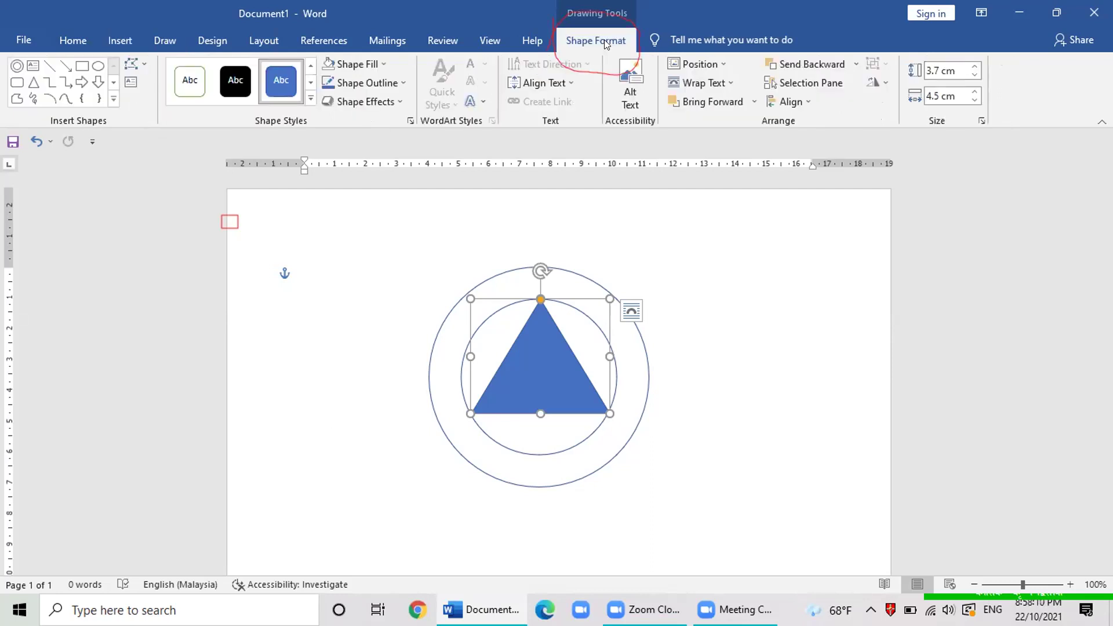
left_click(374, 64)
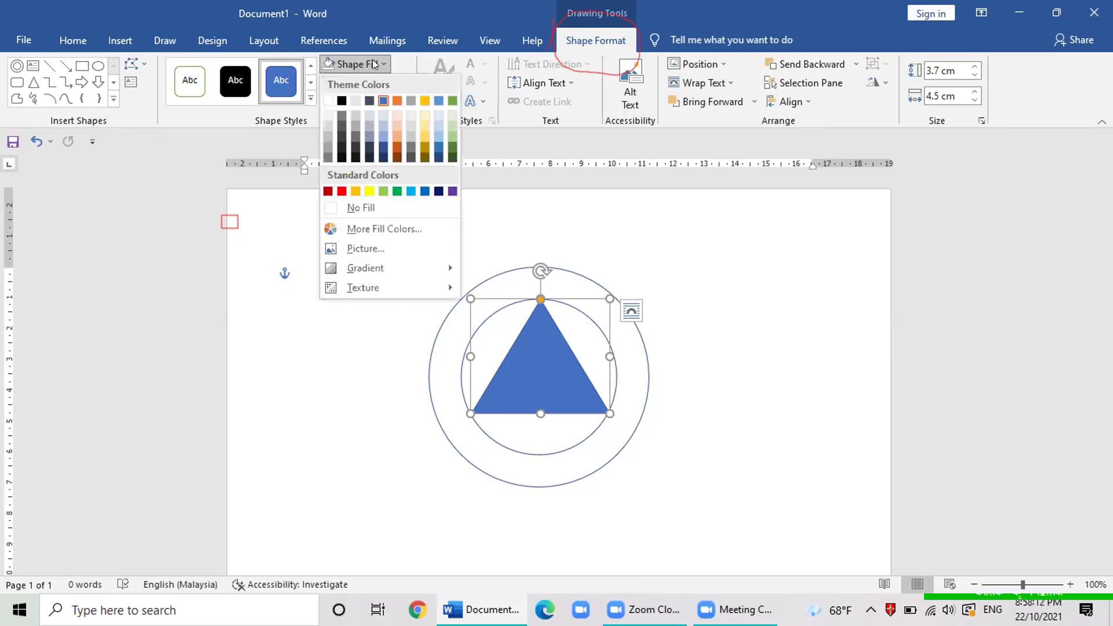
left_click(370, 209)
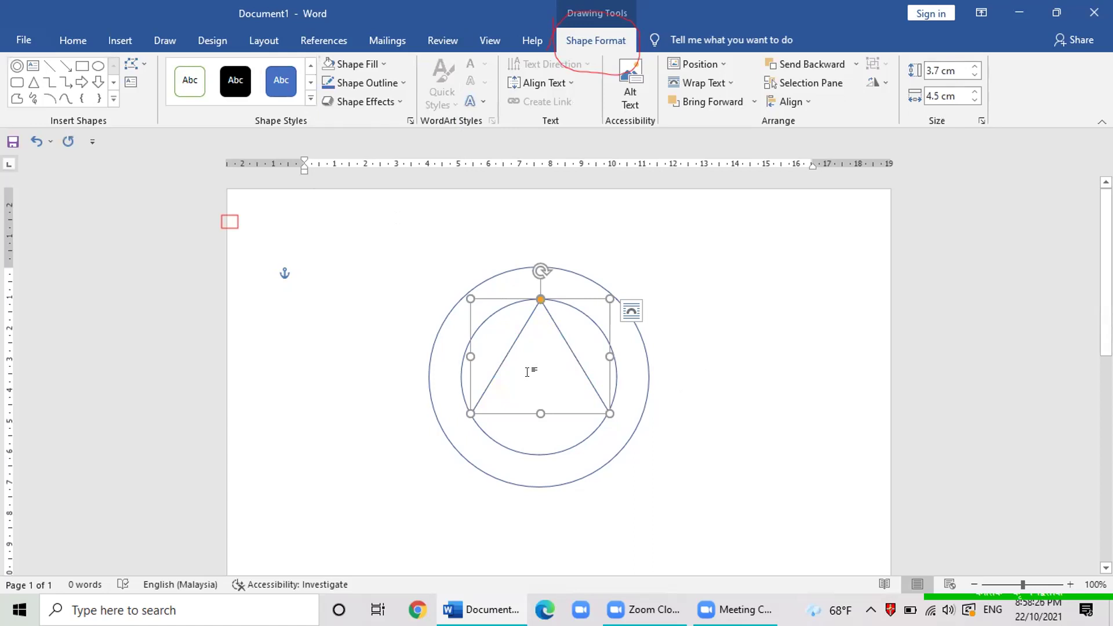
Step: Duplicate the triangle, rotate the copy 180°, and overlap it to form a six-pointed star
key("ctrl+d")
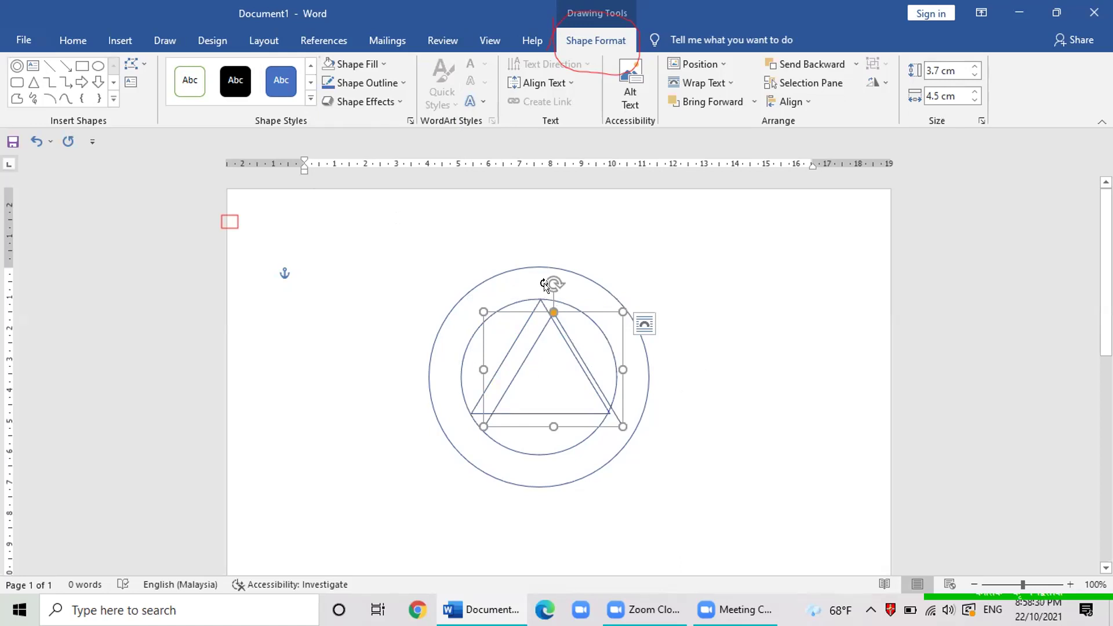
mouse_move(554, 284)
left_mouse_down()
mouse_move(626, 322)
mouse_move(584, 484)
mouse_move(547, 508)
left_mouse_up()
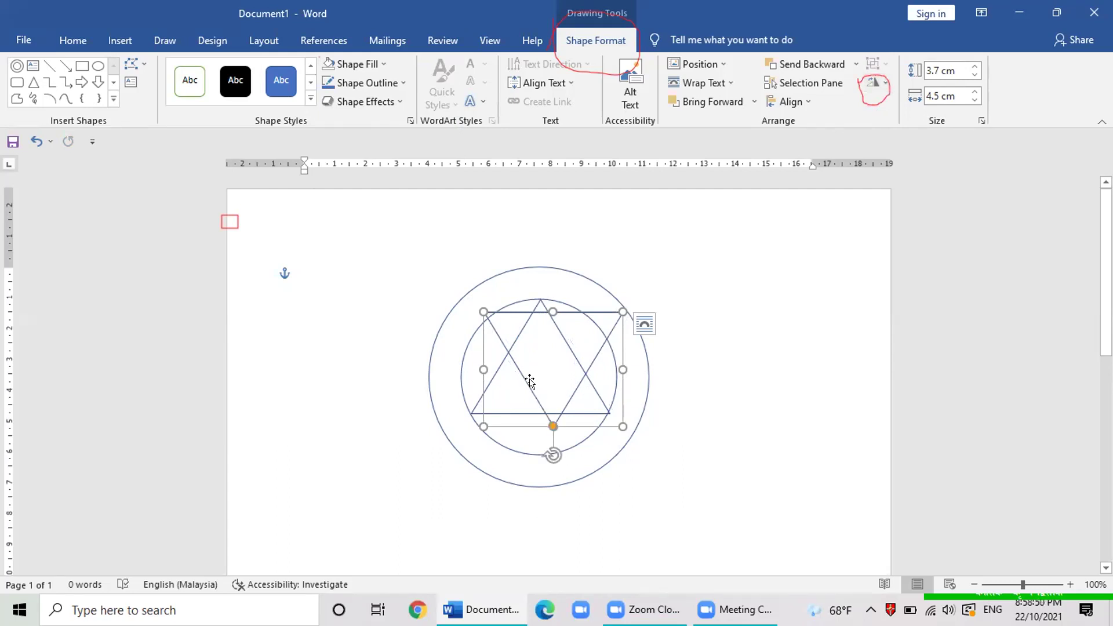
left_click_drag(530, 380, 529, 396)
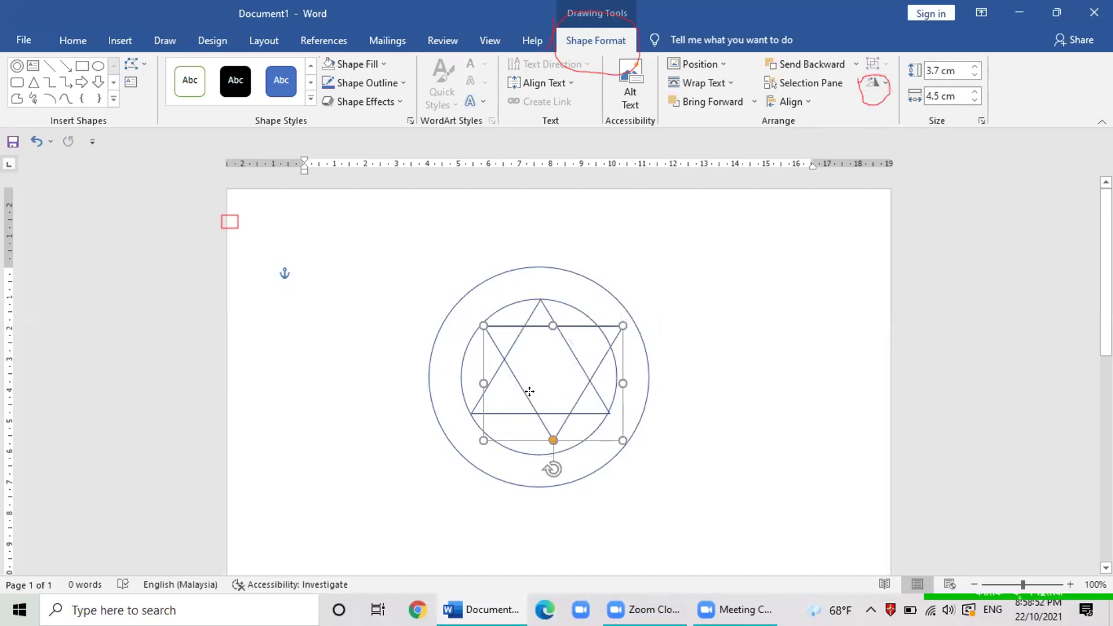
left_click_drag(529, 396, 513, 402)
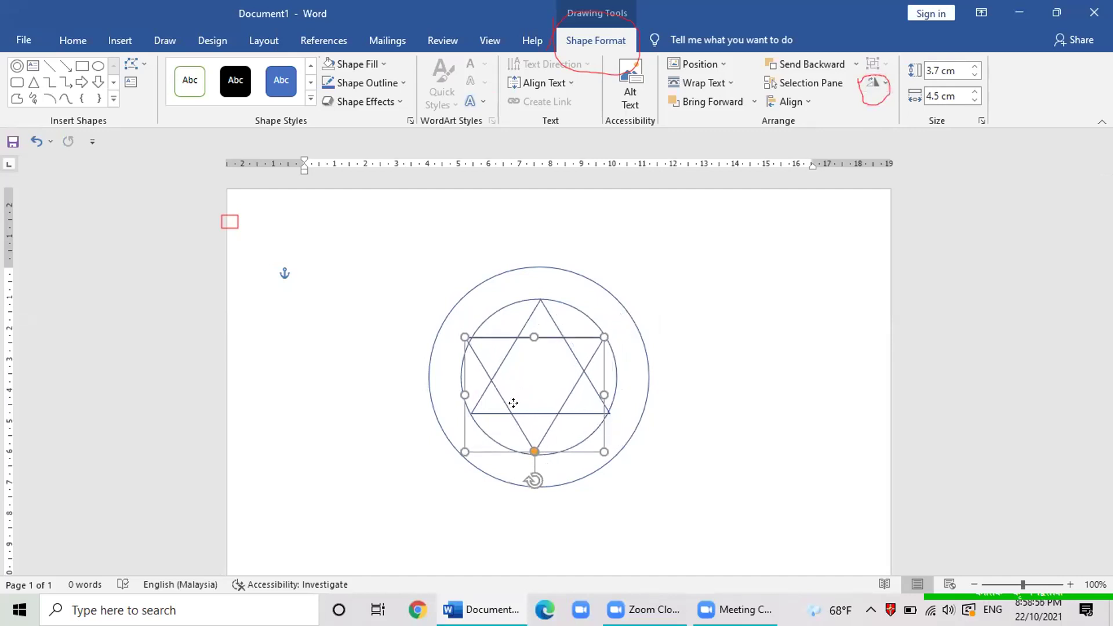
left_click(713, 412)
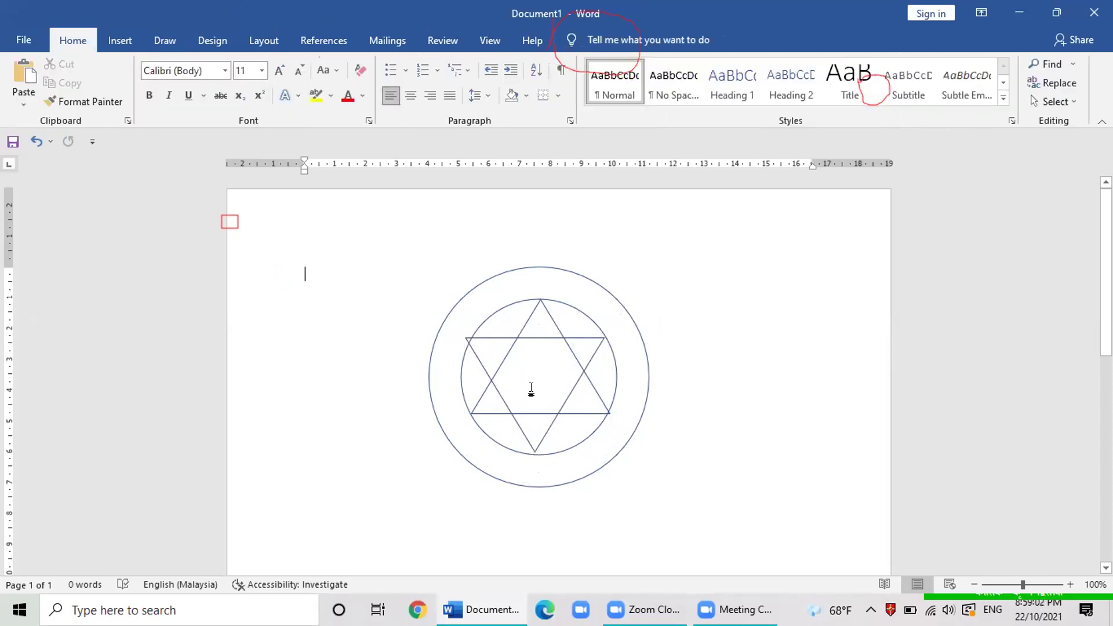
Step: Create a centre-aligned blank paragraph at the page centre beside the logo
left_click(527, 340)
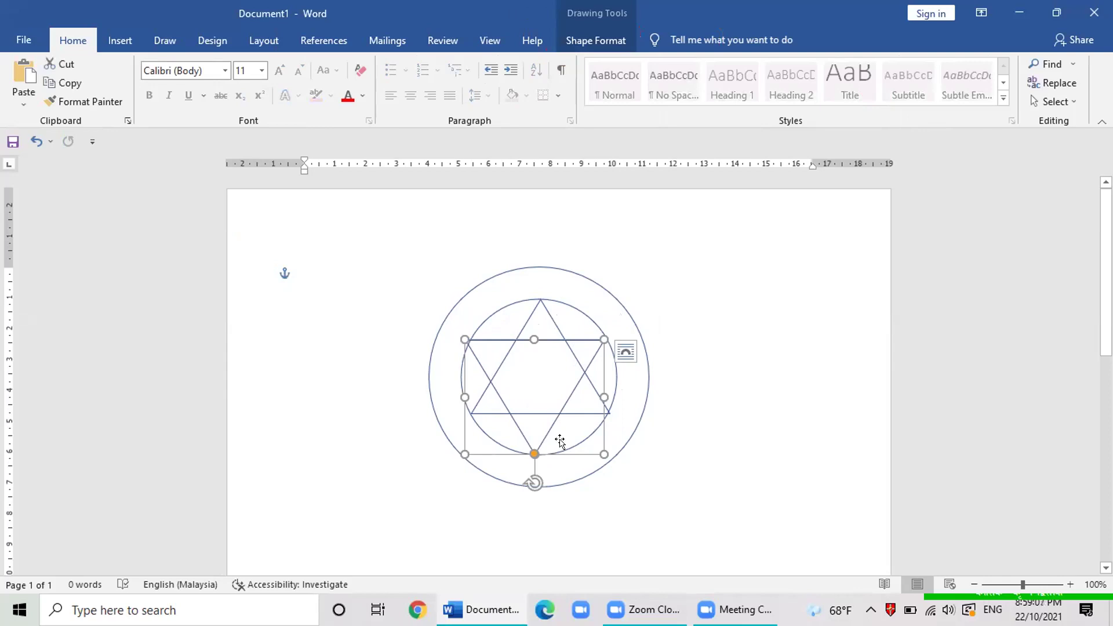
left_click(542, 391)
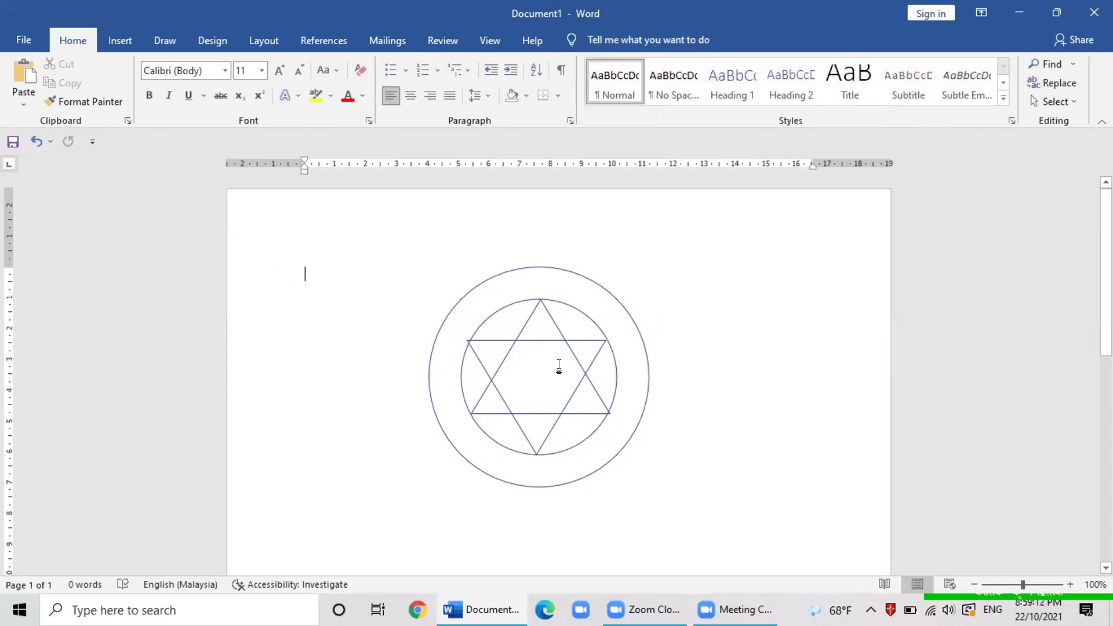
double_click(560, 364)
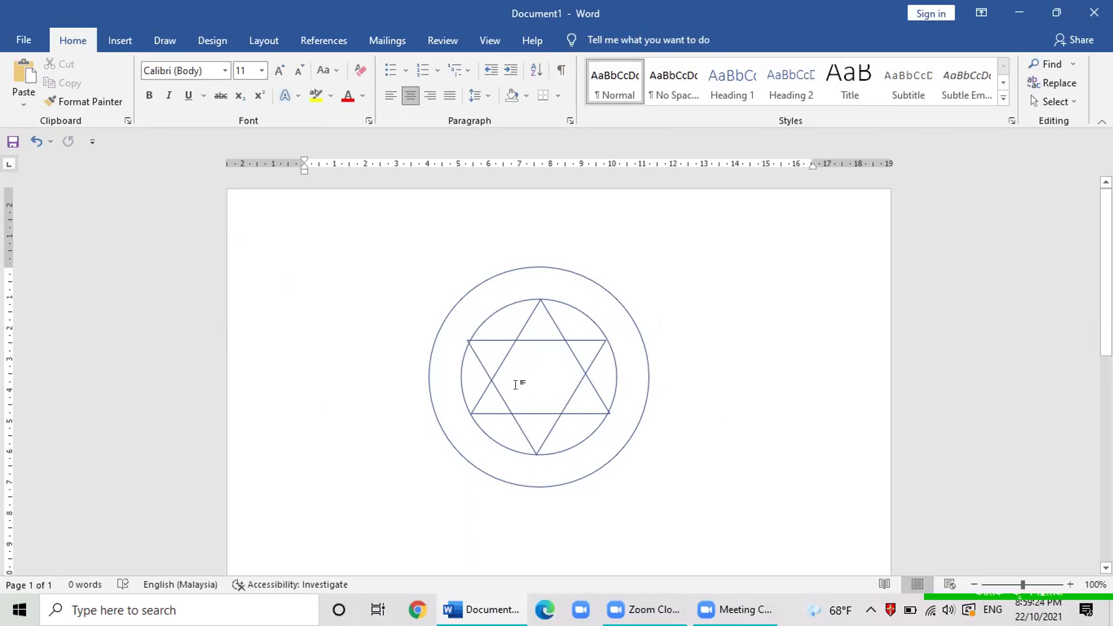
key("ctrl+z")
key("ctrl+z")
key("ctrl+z")
key("ctrl+z")
key("ctrl+z")
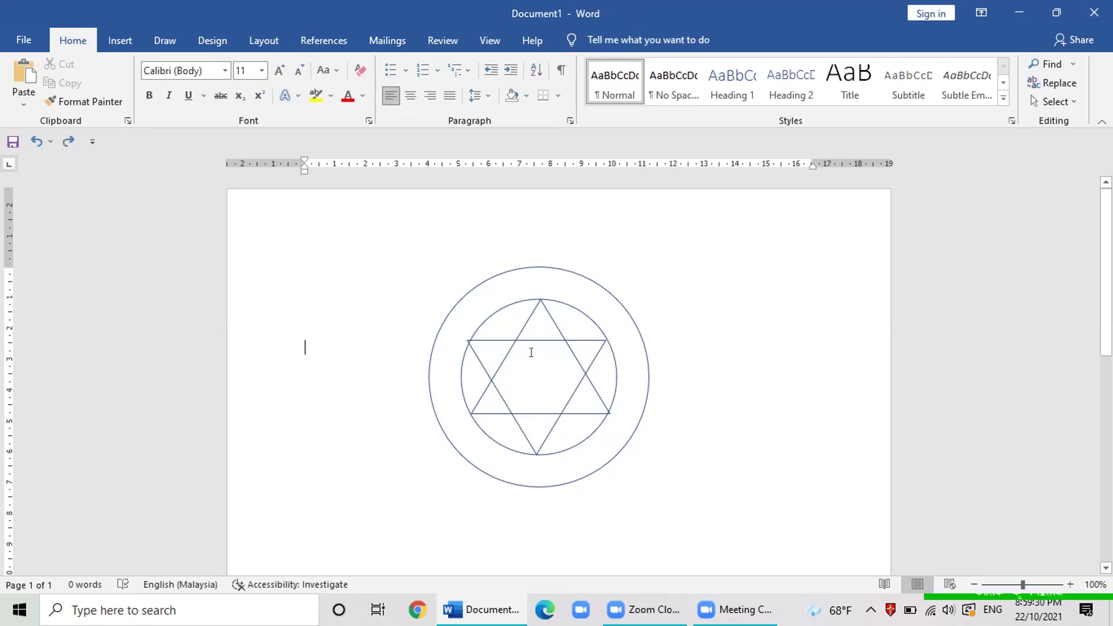
key("ctrl+z")
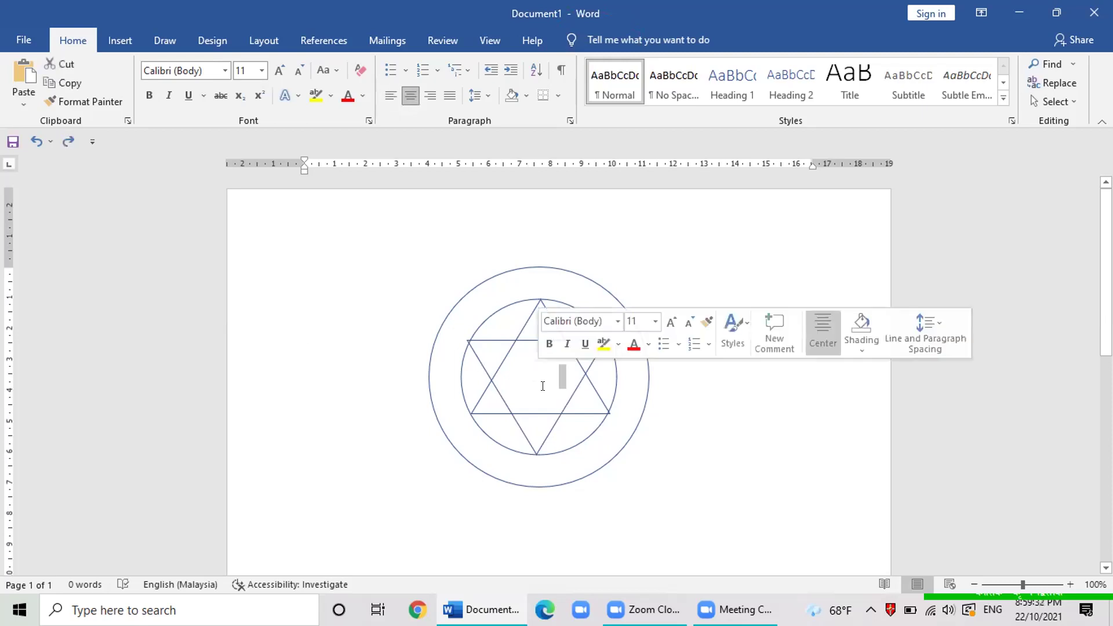
left_click(731, 438)
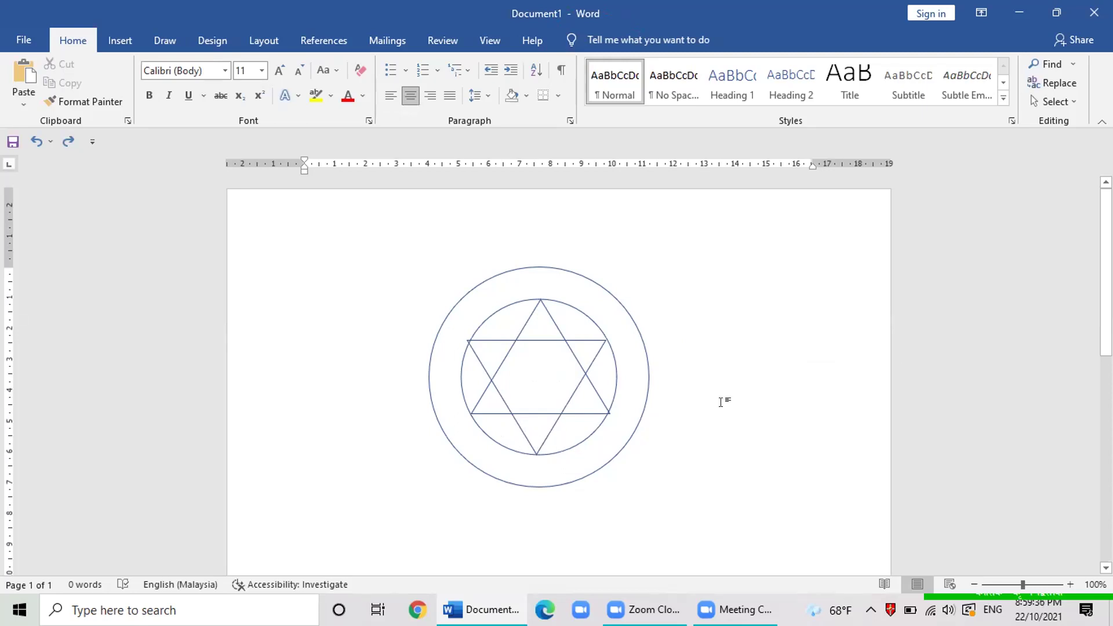
Step: Nudge the downward triangle into alignment with the upright one so the star sits evenly
left_click(602, 403)
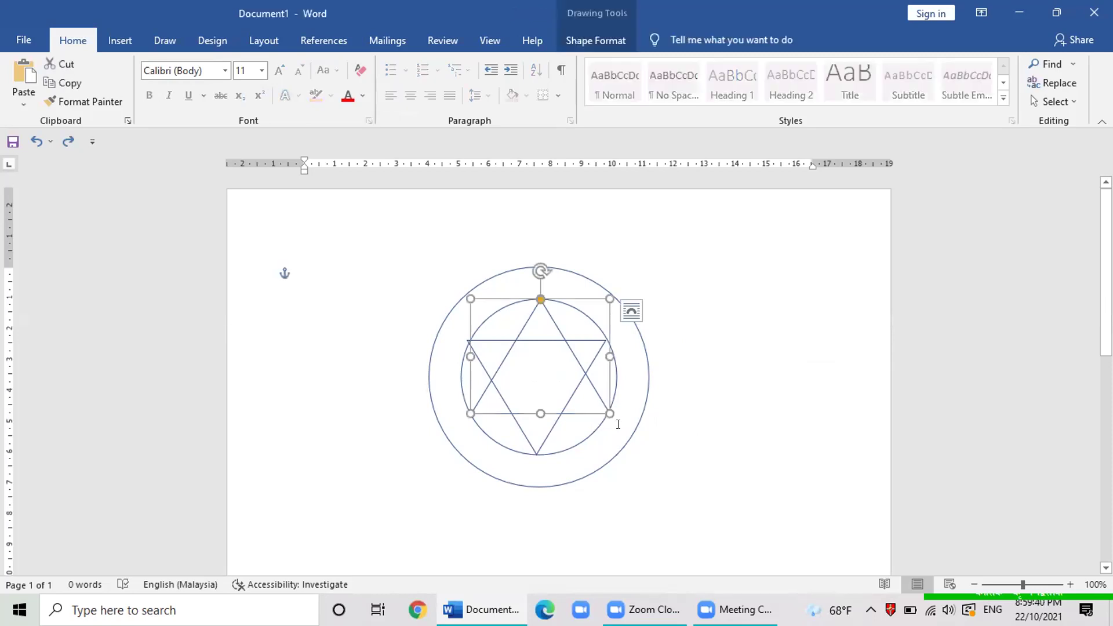
left_click(709, 430)
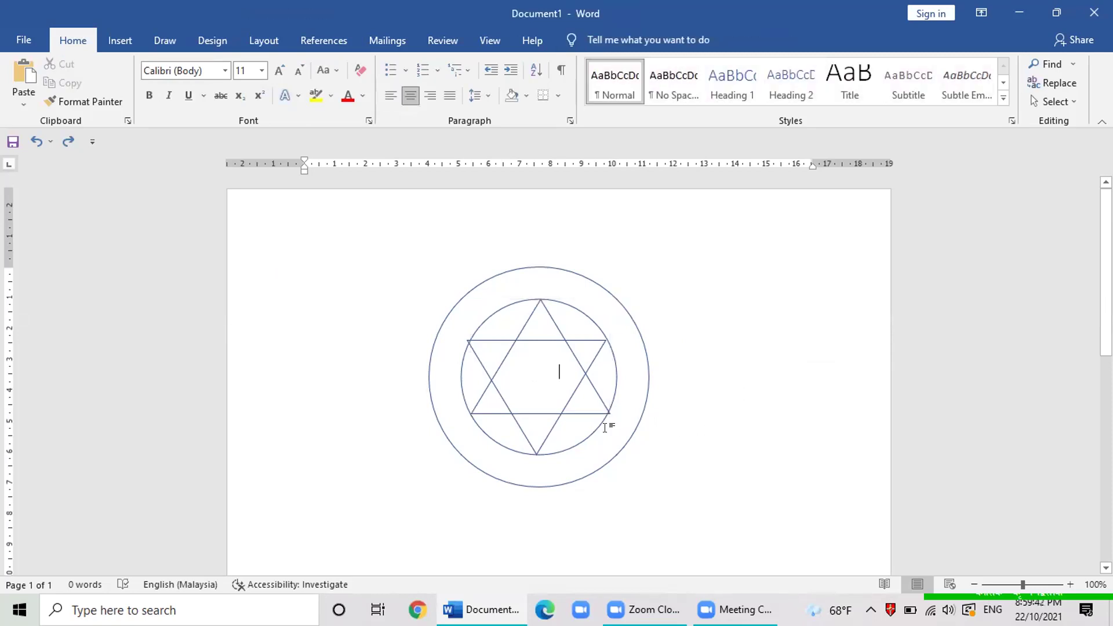
left_click(529, 407)
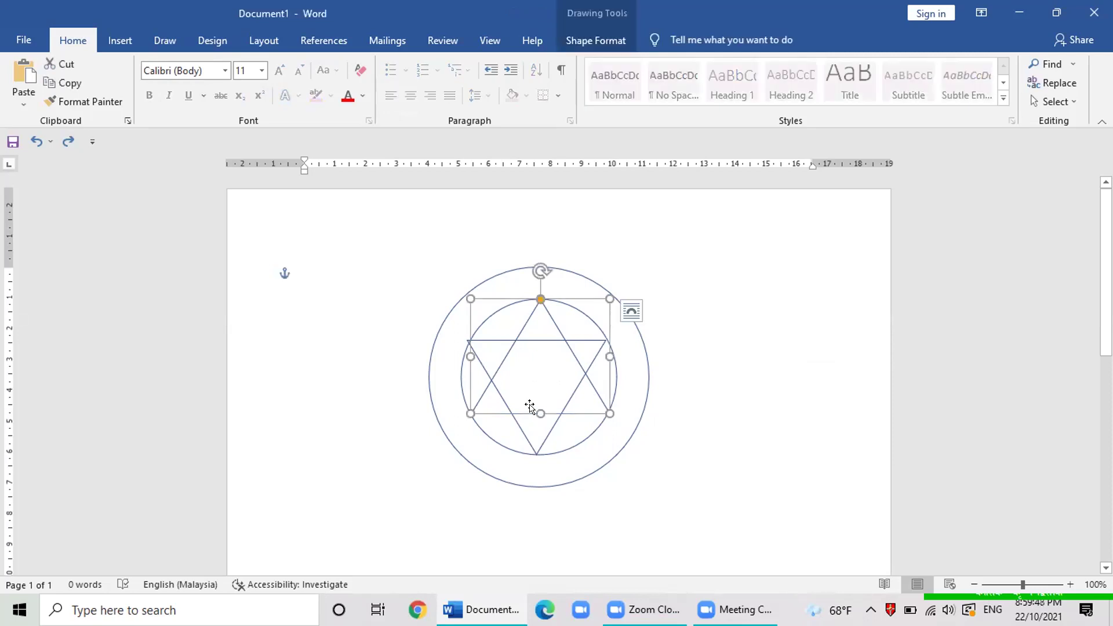
left_click(700, 413)
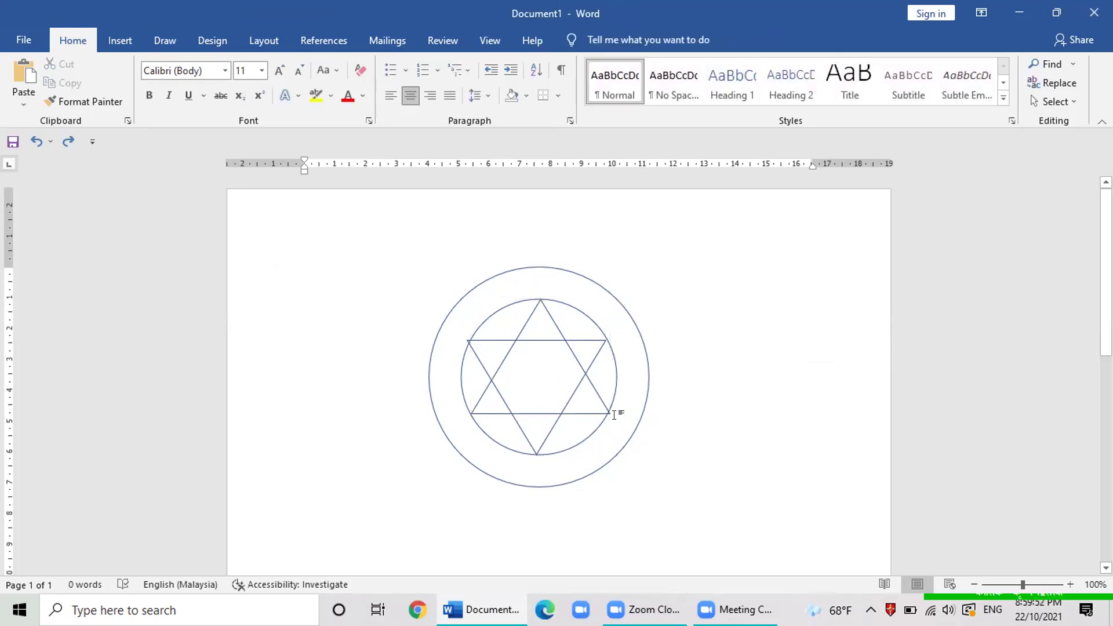
left_click(543, 439)
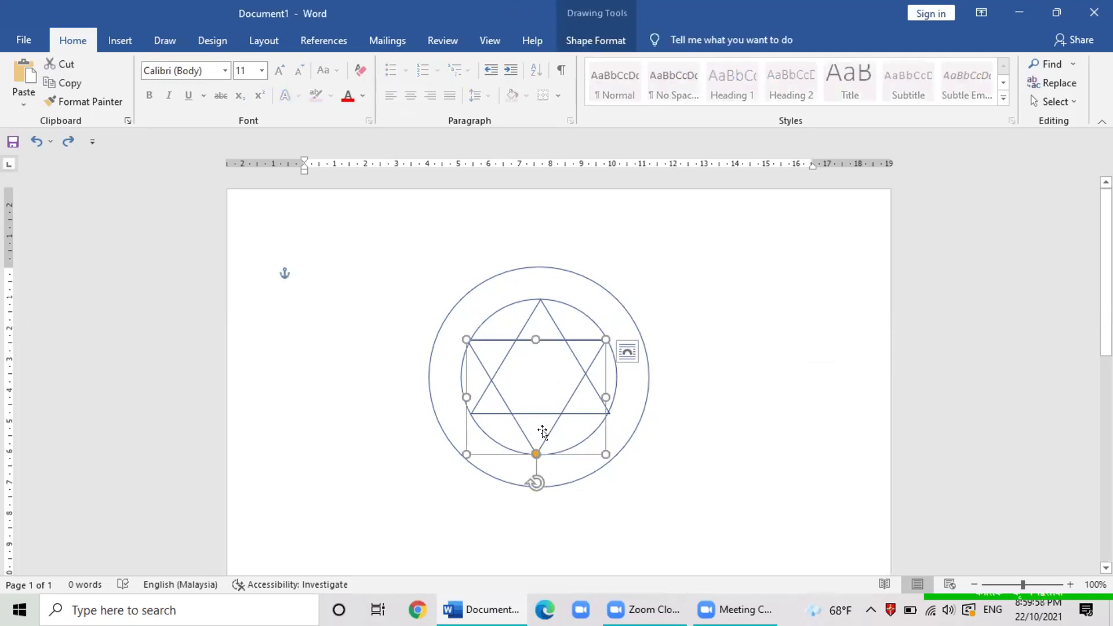
left_click_drag(543, 431, 544, 432)
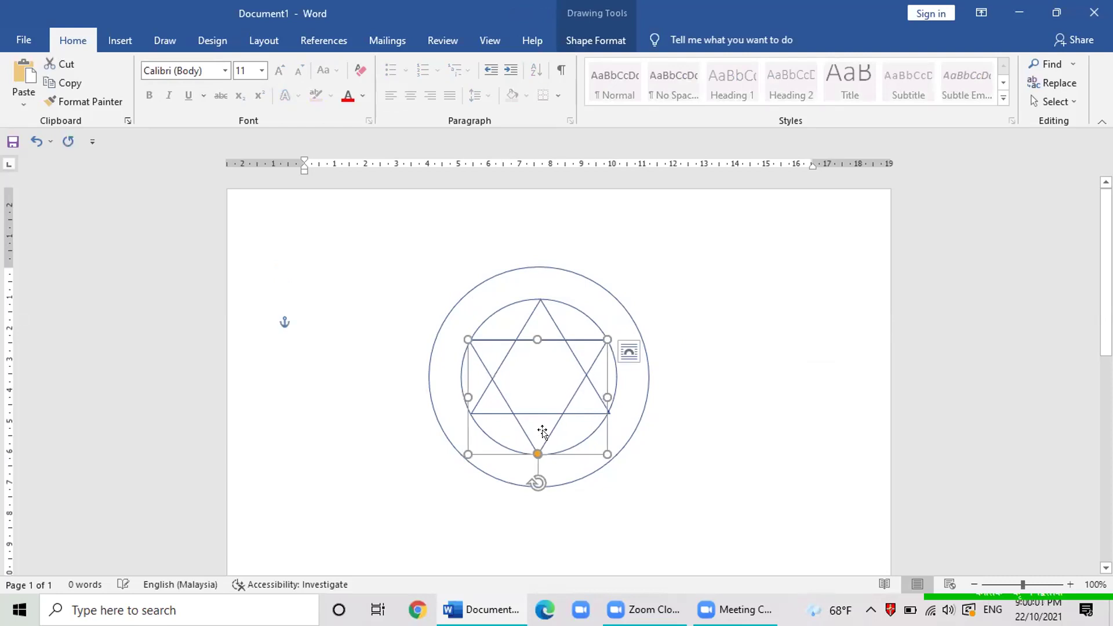
left_click(706, 431)
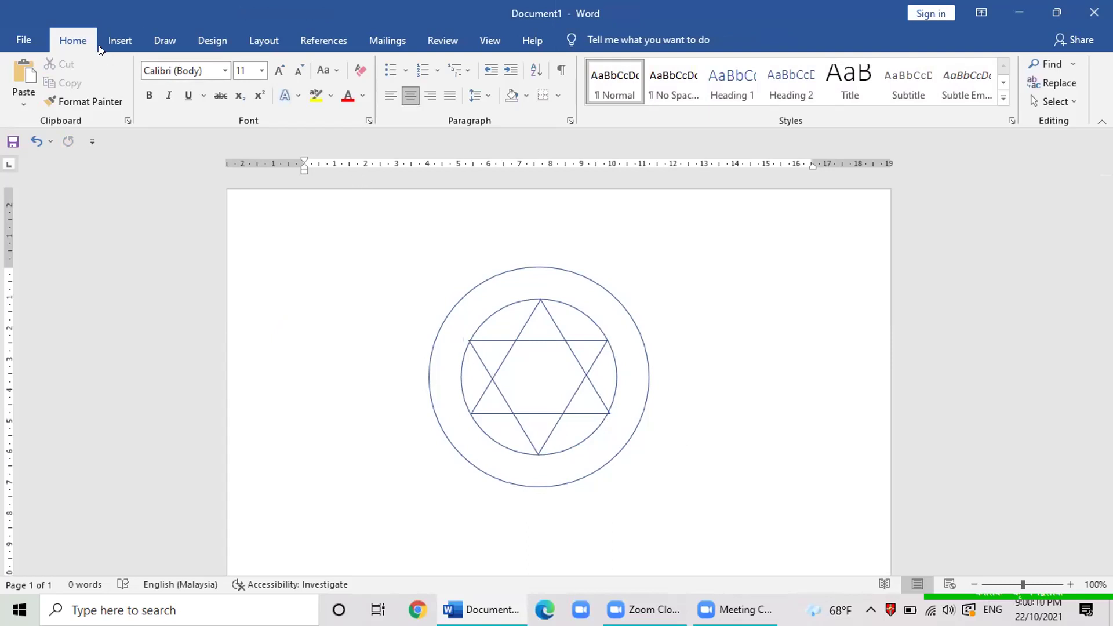
Step: Insert a WordArt text box in the plain black style
left_click(122, 41)
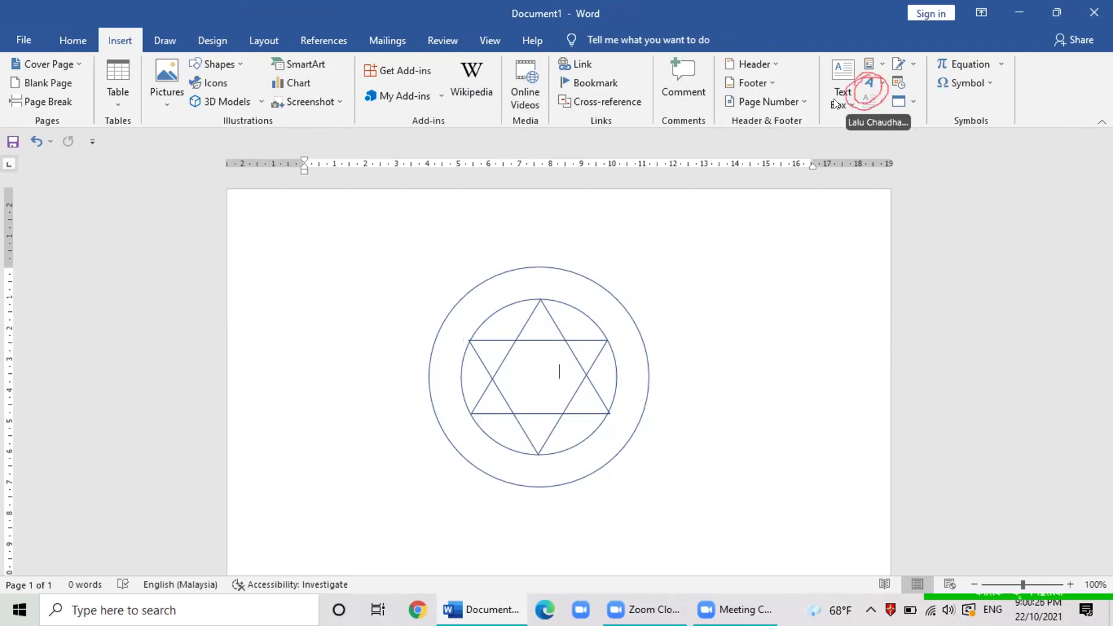
left_click(867, 81)
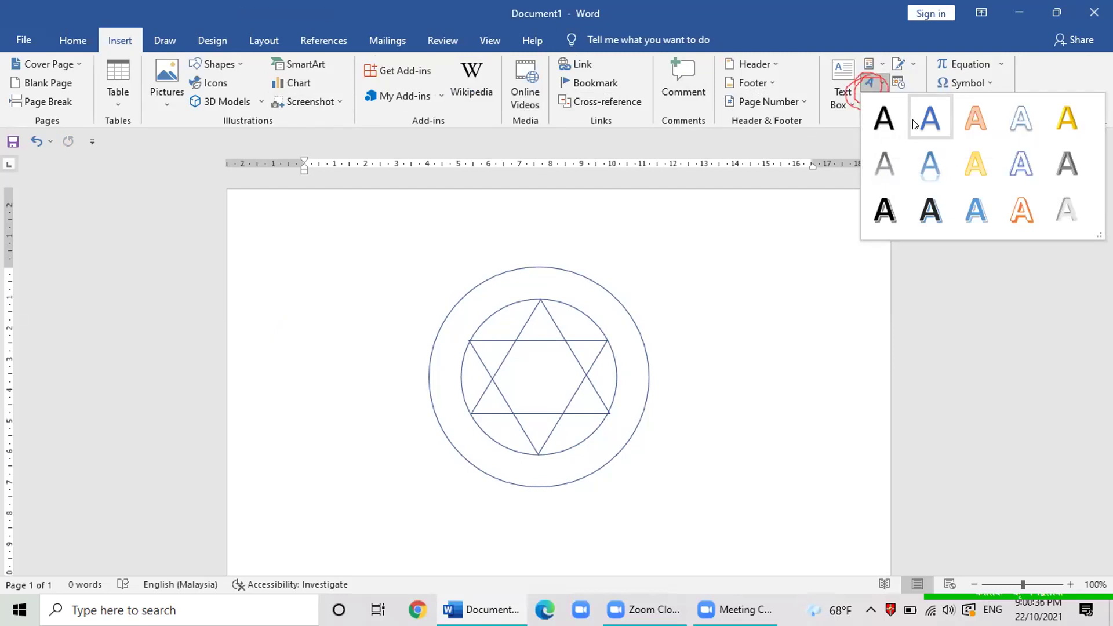
left_click(877, 120)
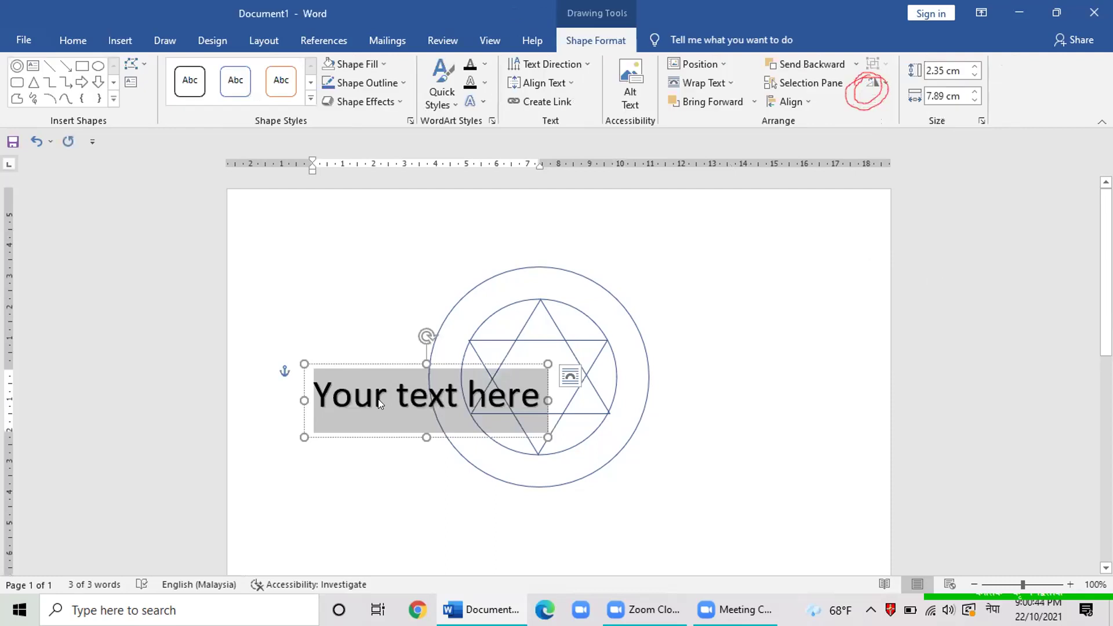
Step: Replace the placeholder text with श्री जलदेबी आधारभुत बिद्यालय
key("BackSpace")
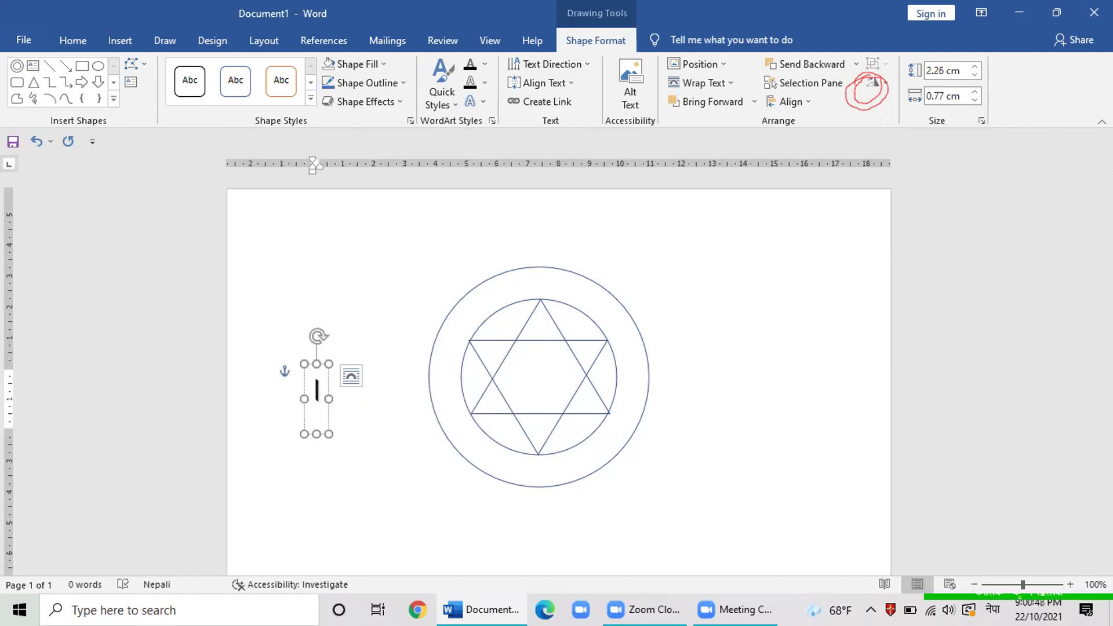
type("श्र")
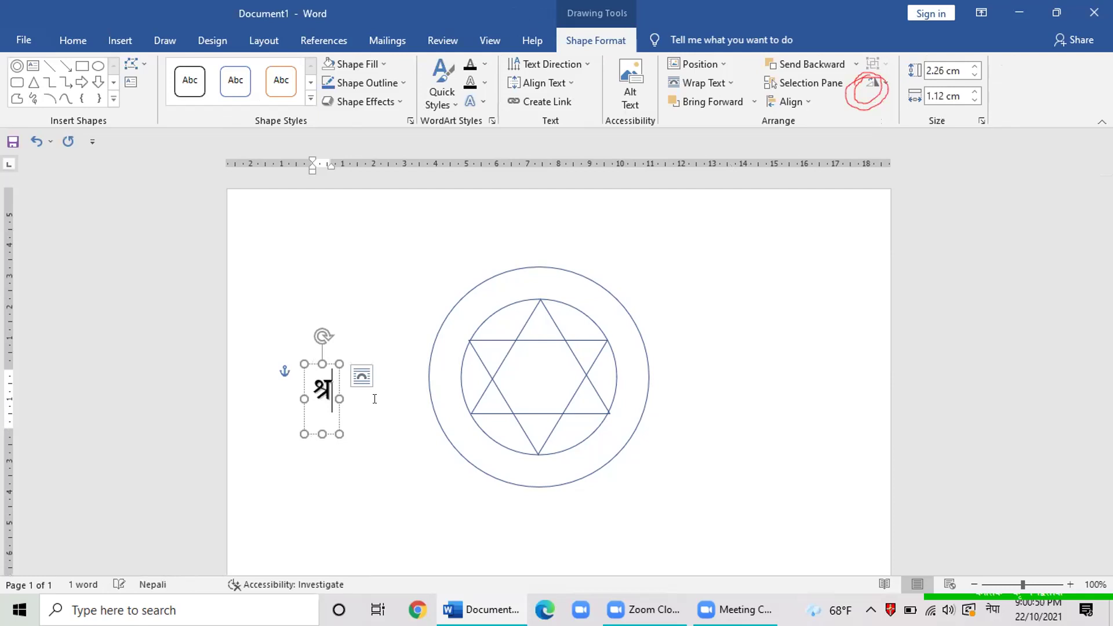
type("ि")
key("BackSpace")
type("ी")
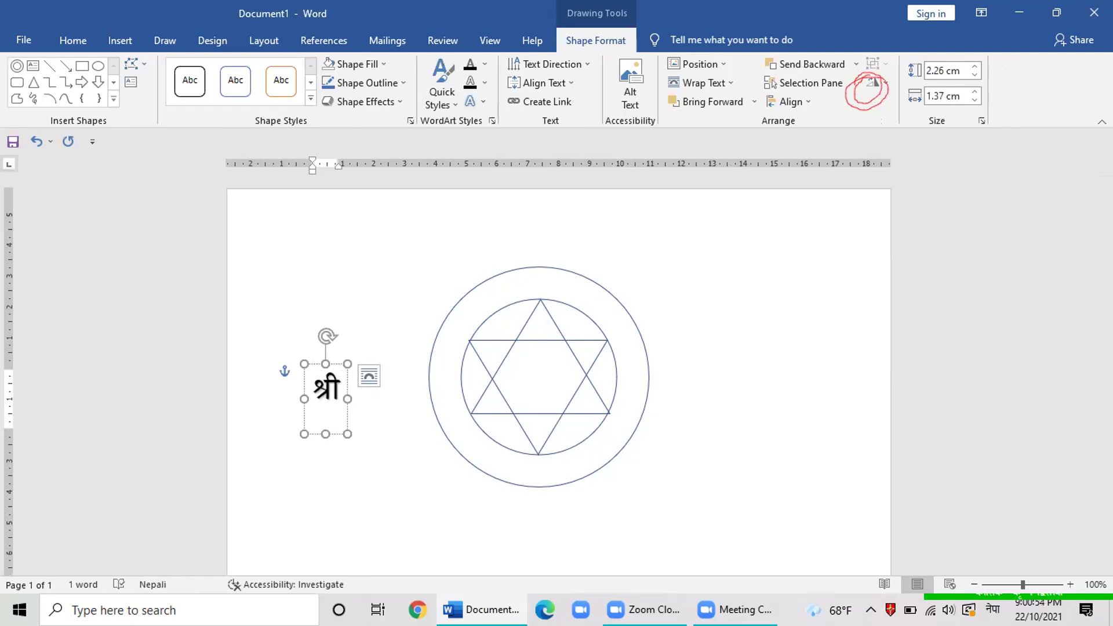
type(" ज")
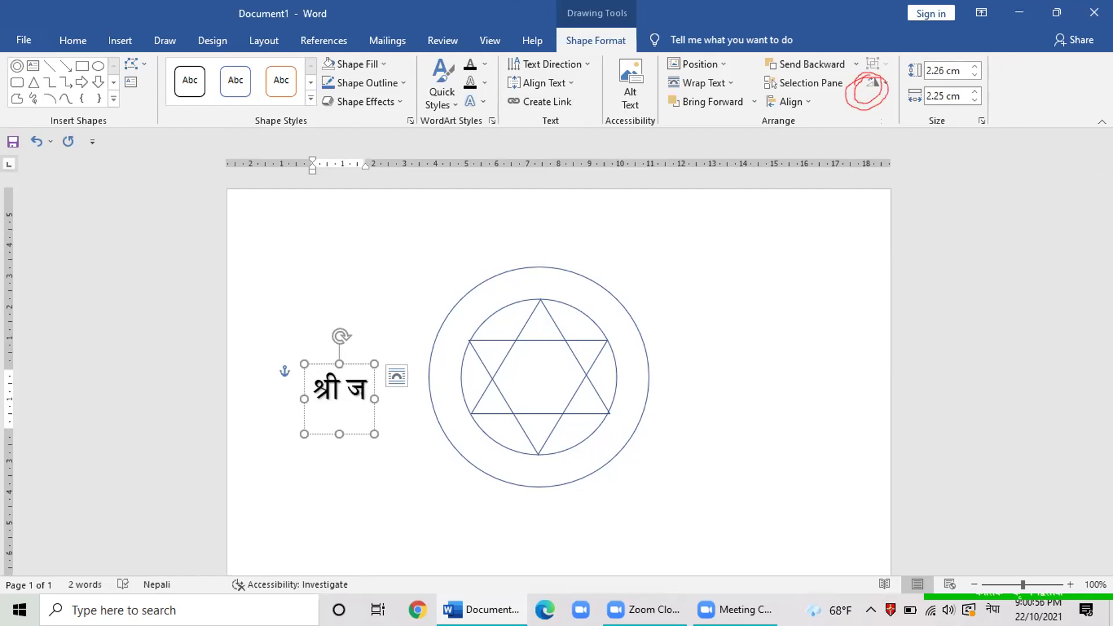
type("ल")
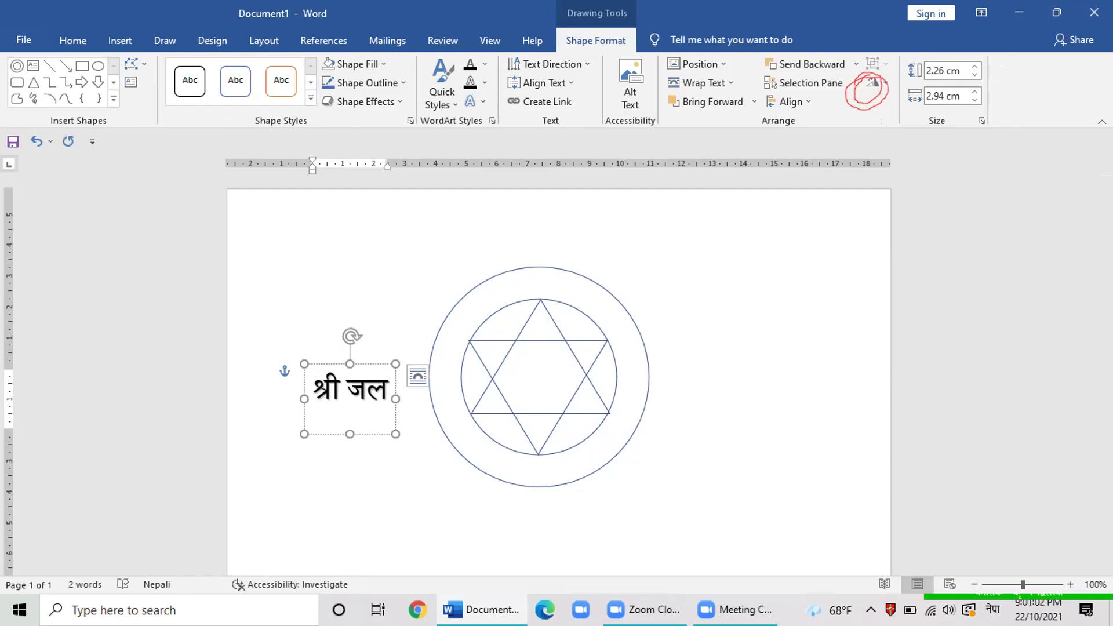
type("द")
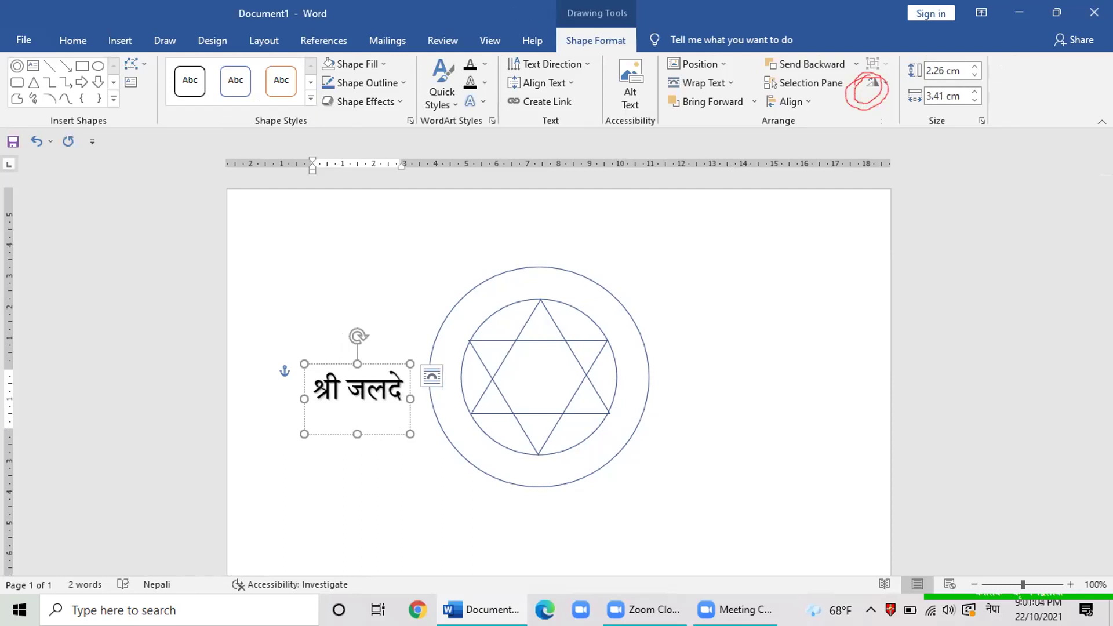
type("ेब")
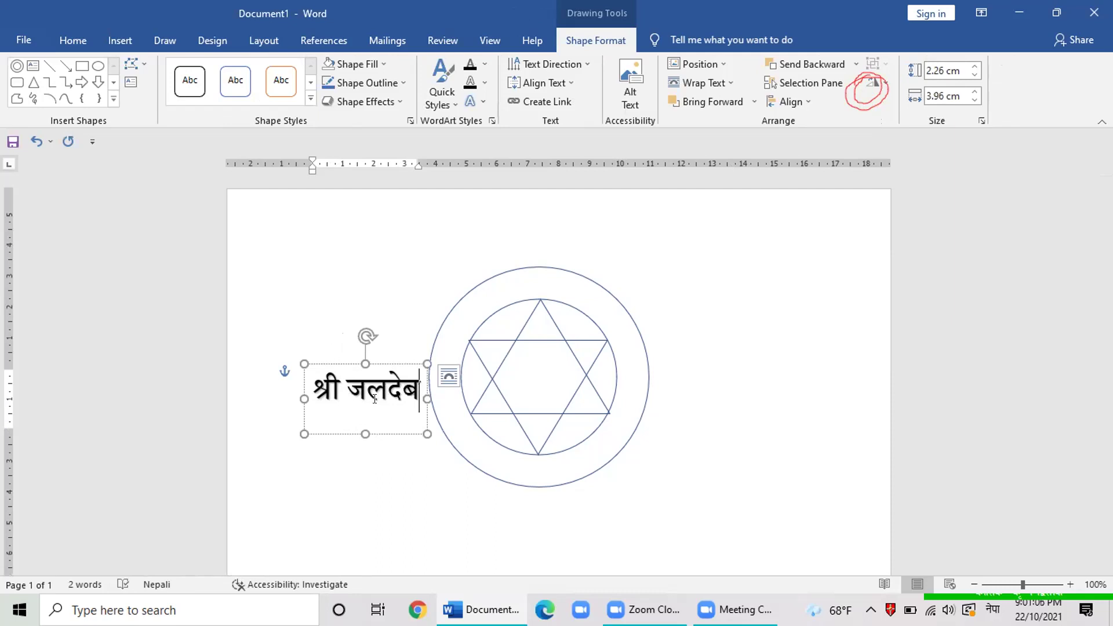
type("ी")
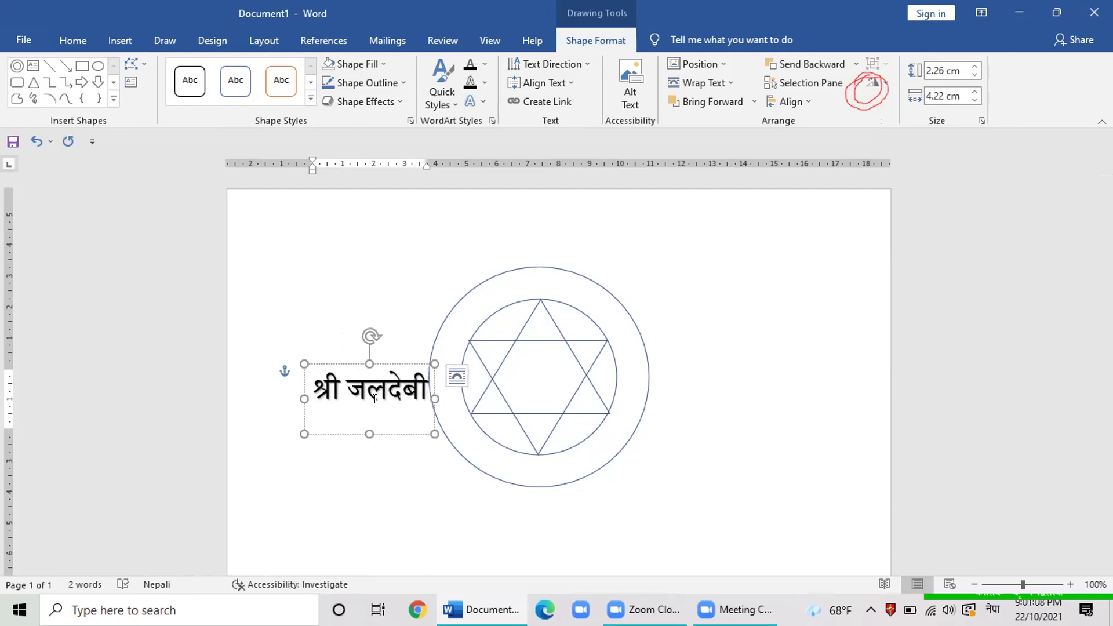
type(" आ")
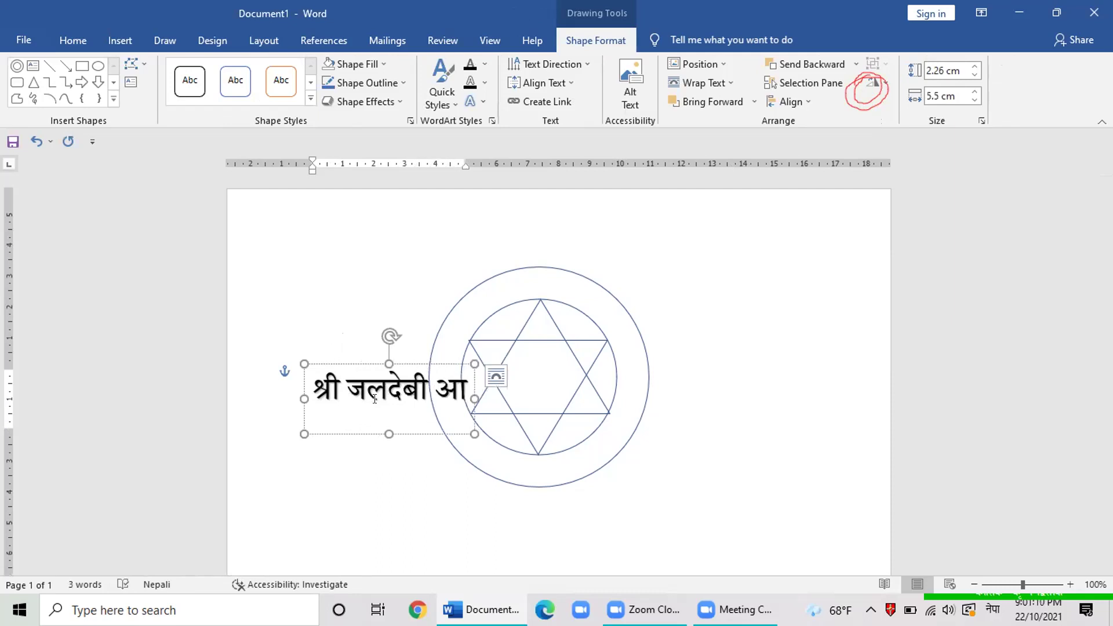
type("धा")
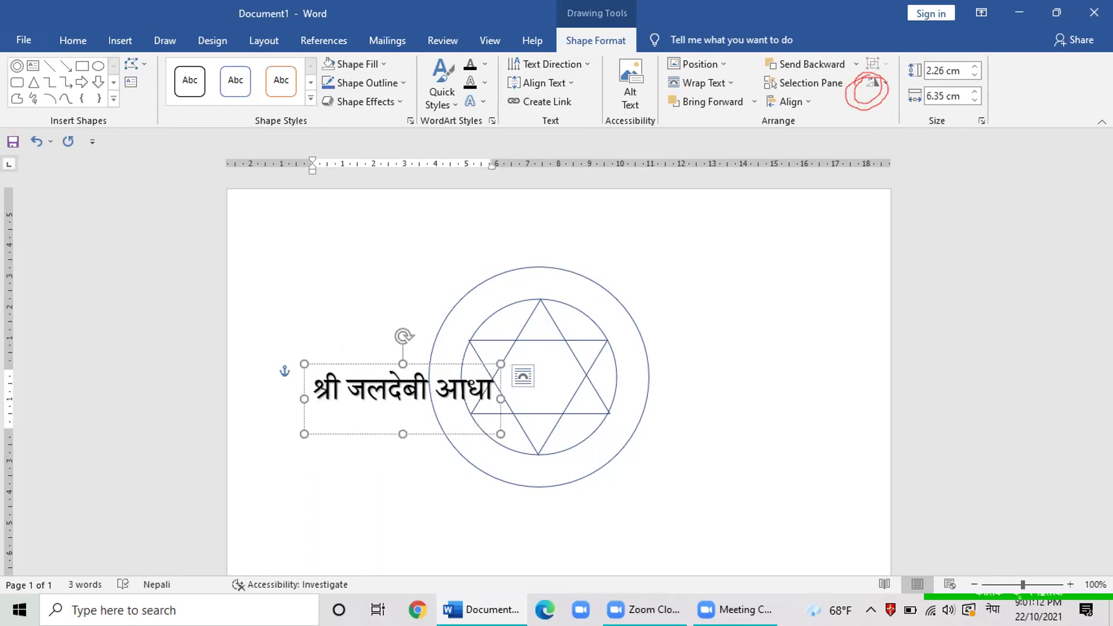
type("र")
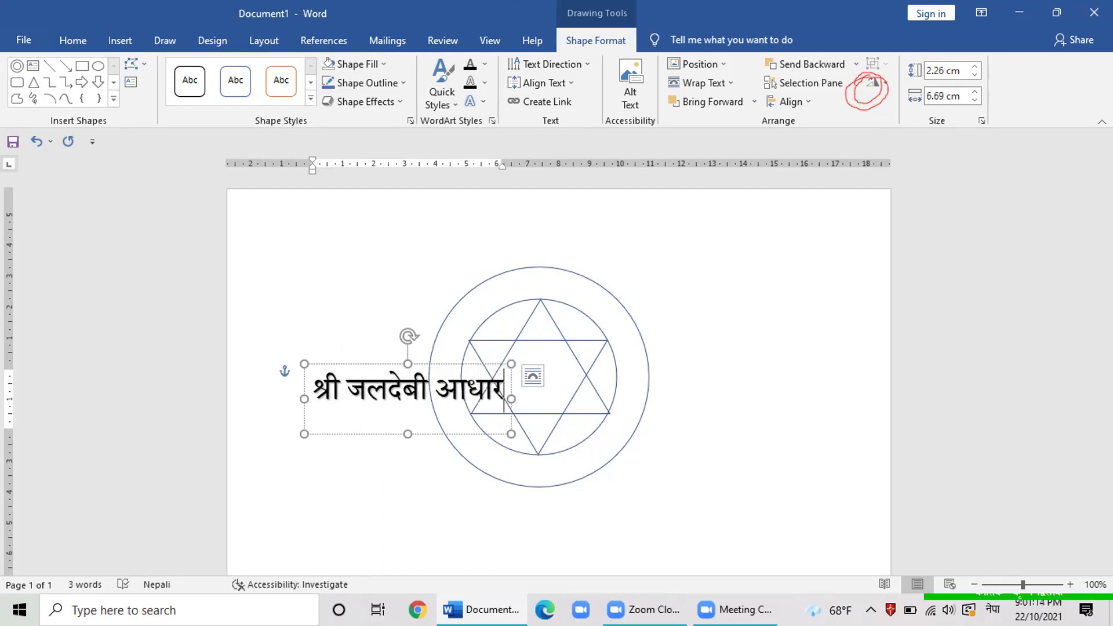
type("भु")
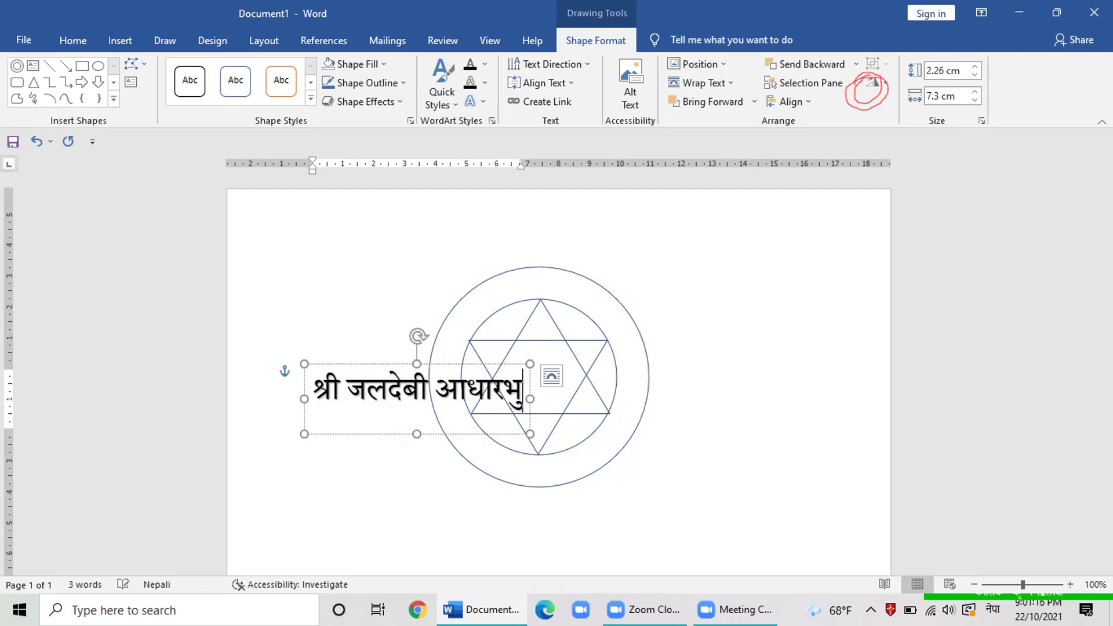
type("त")
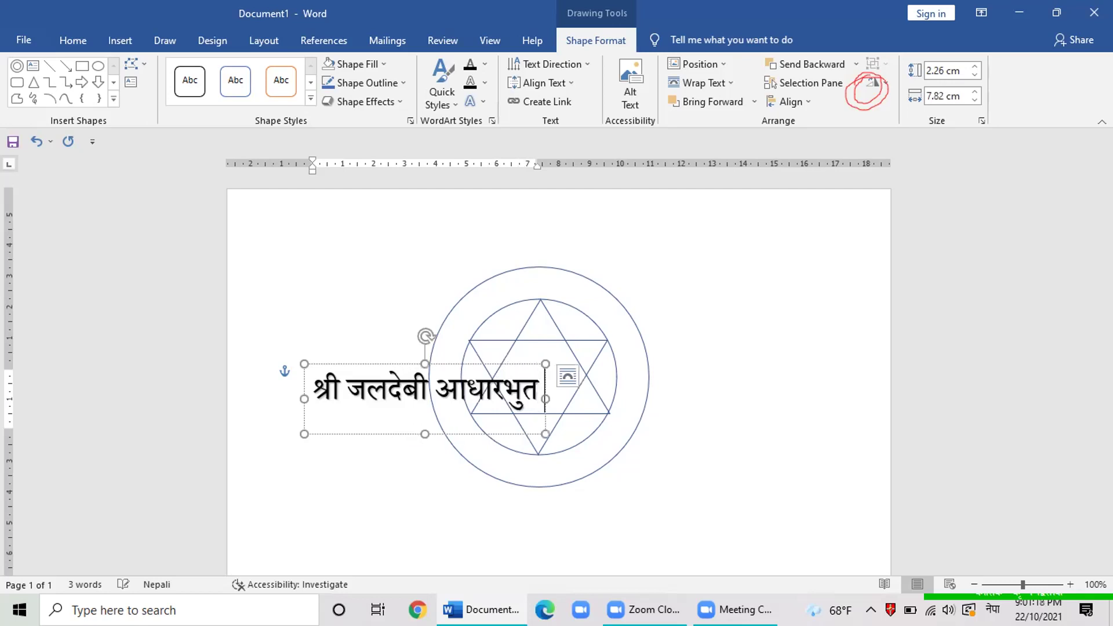
type(" ब")
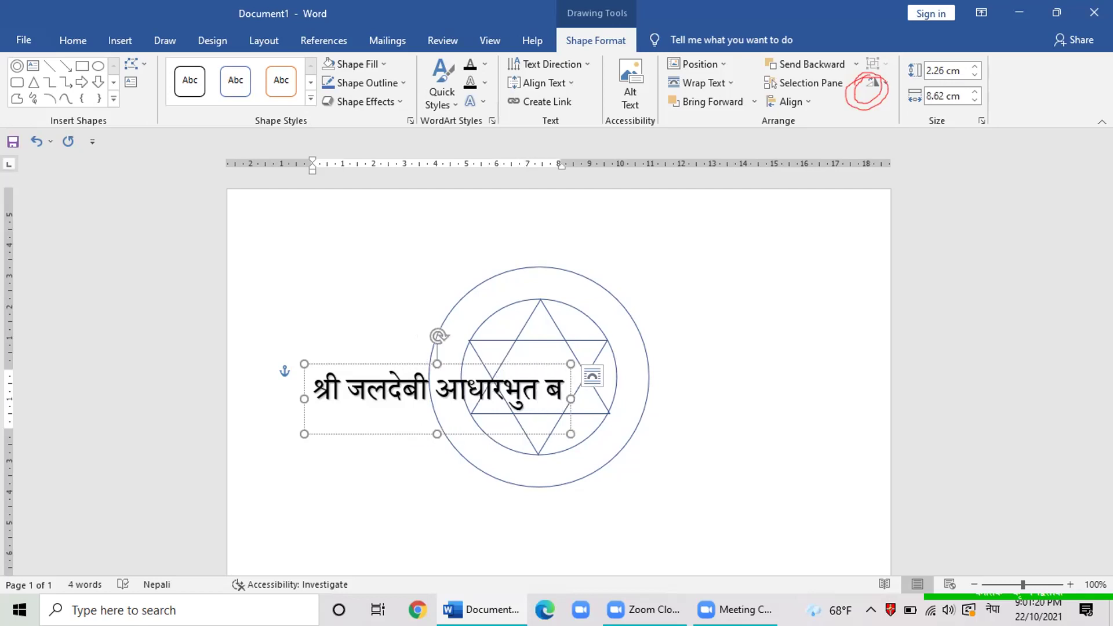
type("ि")
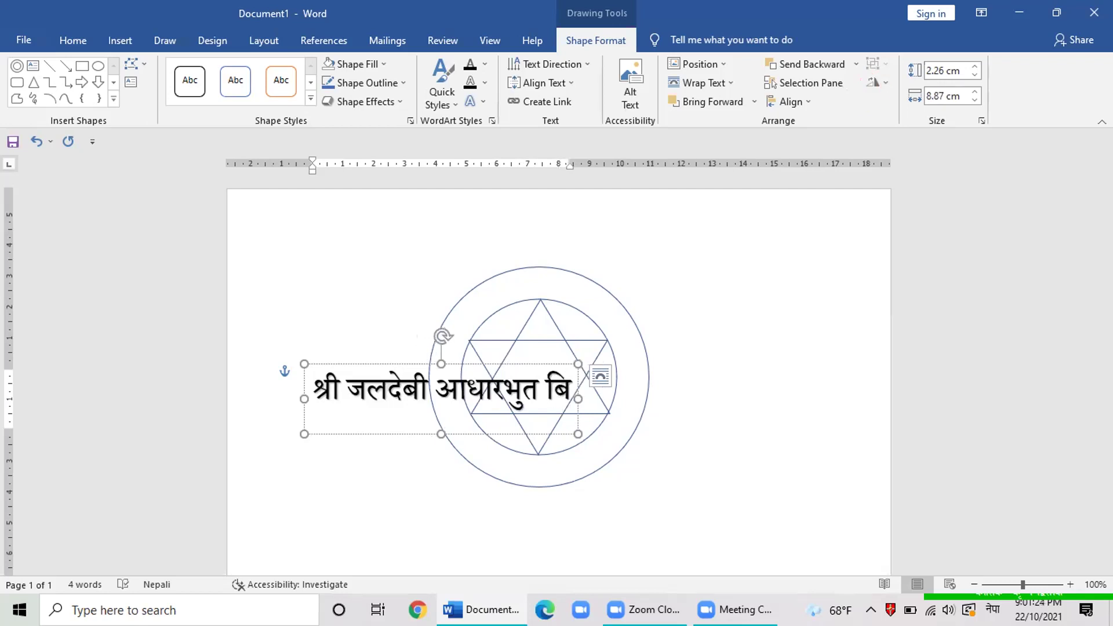
type("द्")
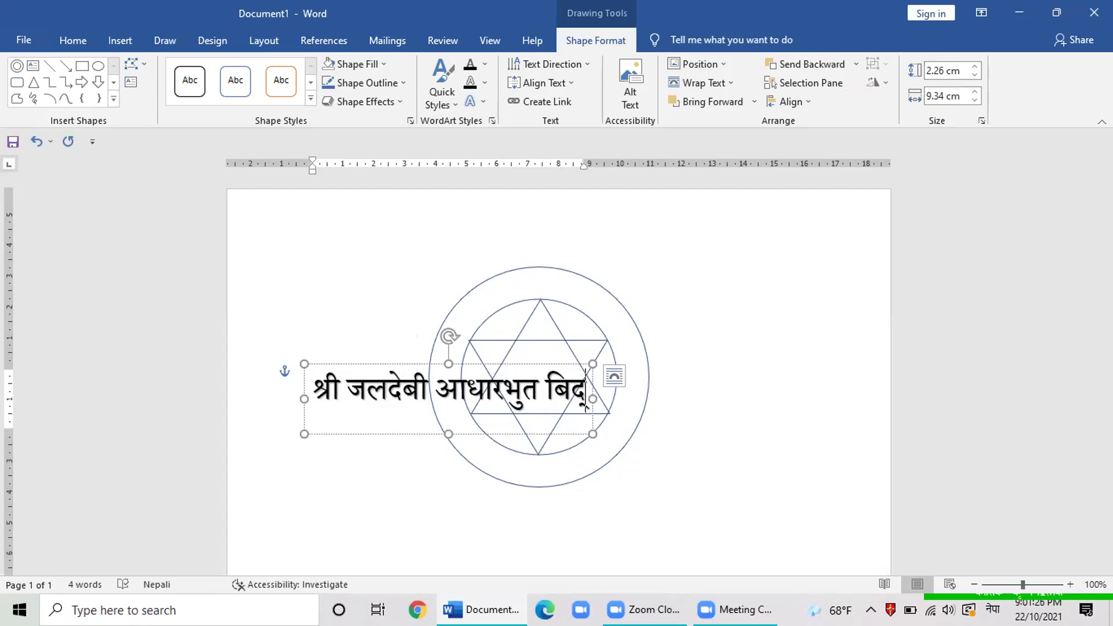
type("य")
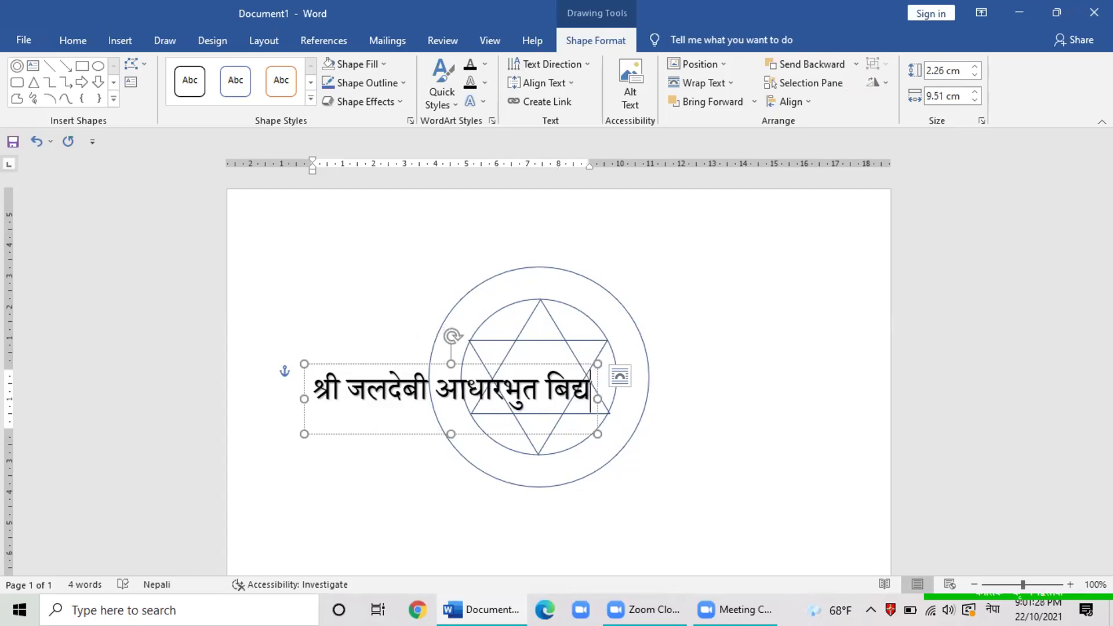
type("ाल")
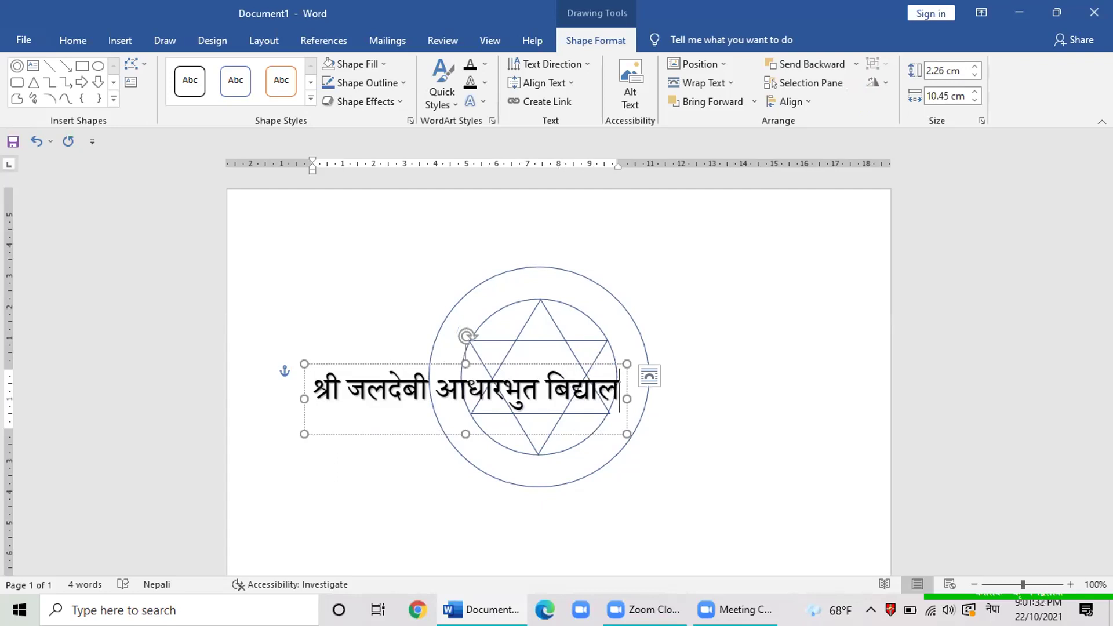
type("य")
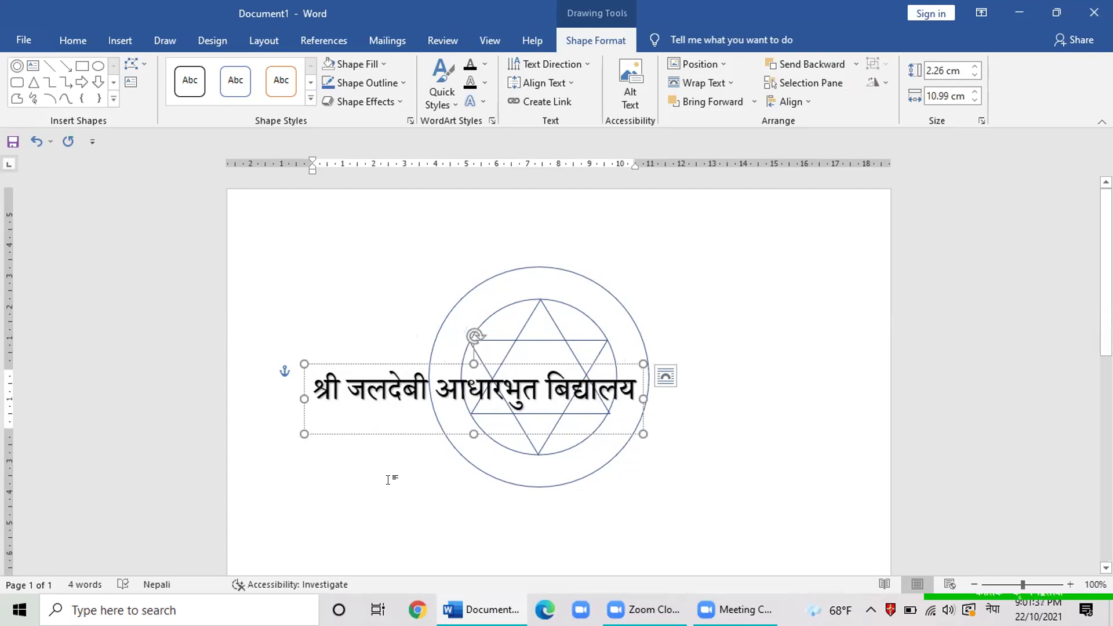
Step: Make the WordArt box taller and type the school's address on a second line beneath the name
left_click_drag(473, 434, 473, 563)
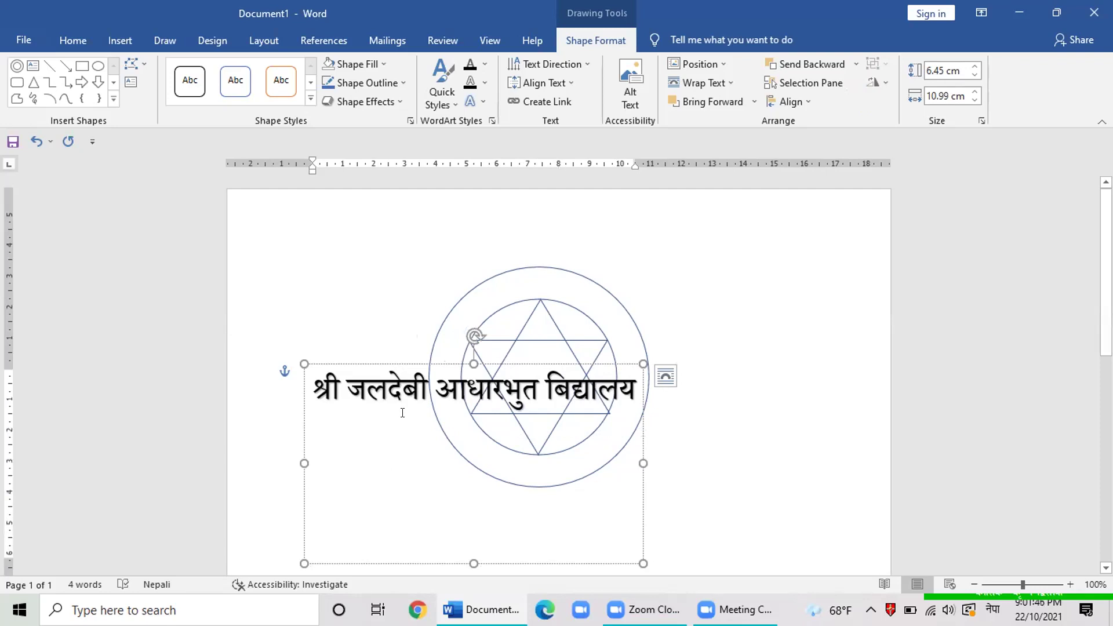
type("बराह")
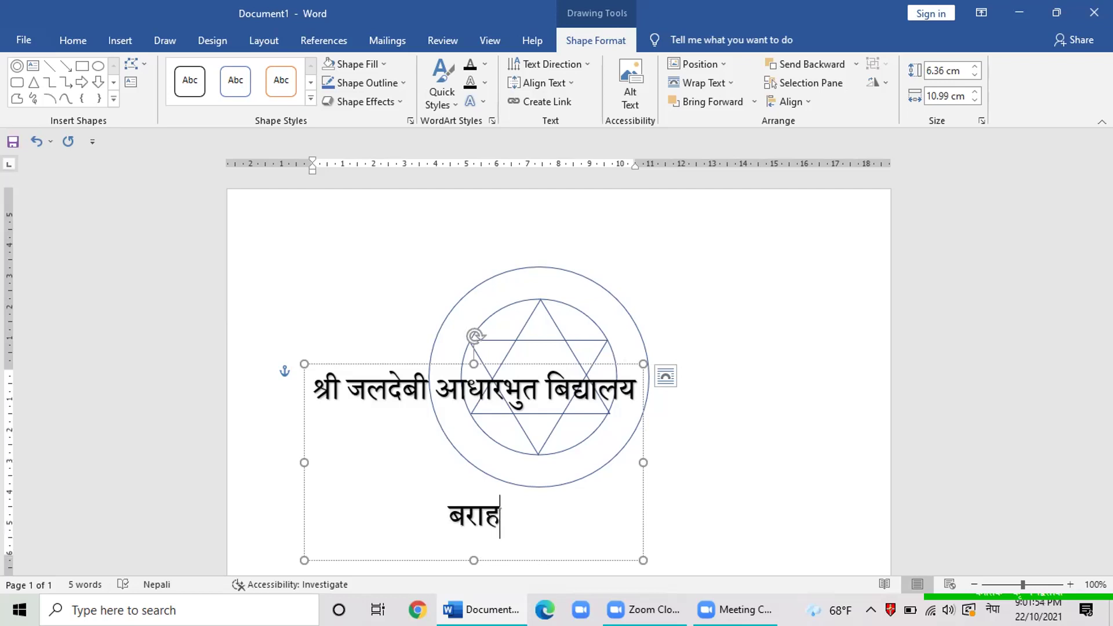
type("क्ष")
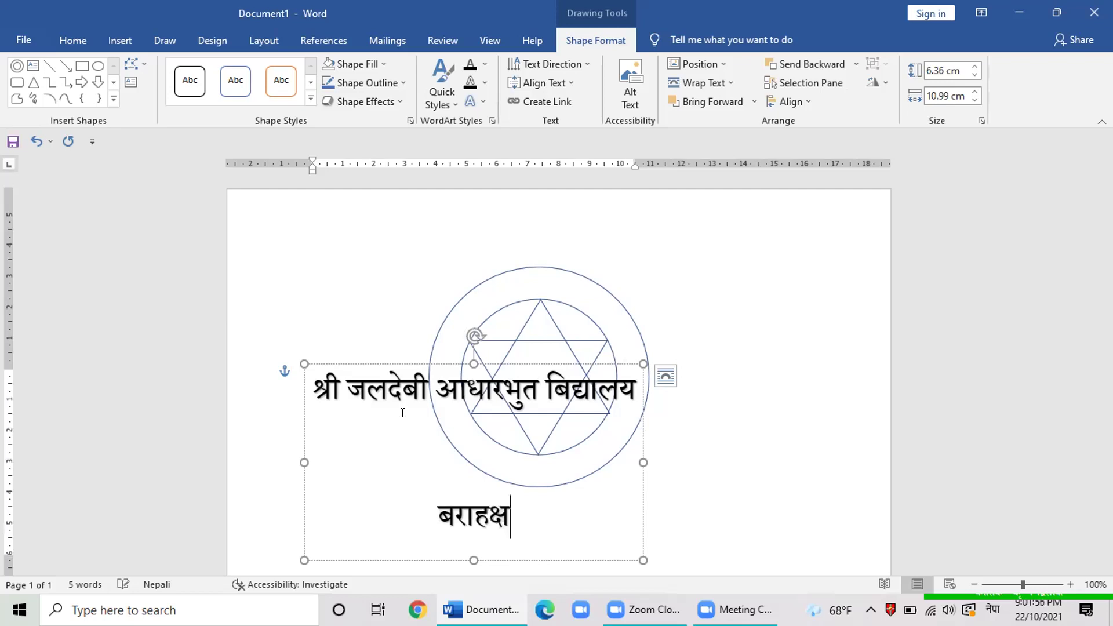
type("ेत्र")
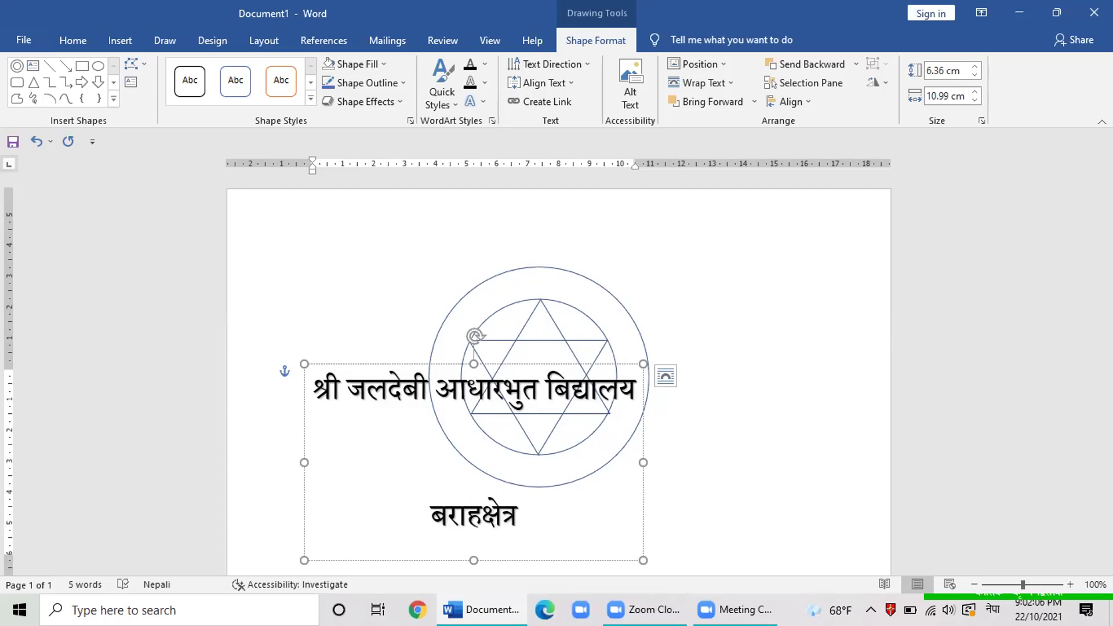
type("औ")
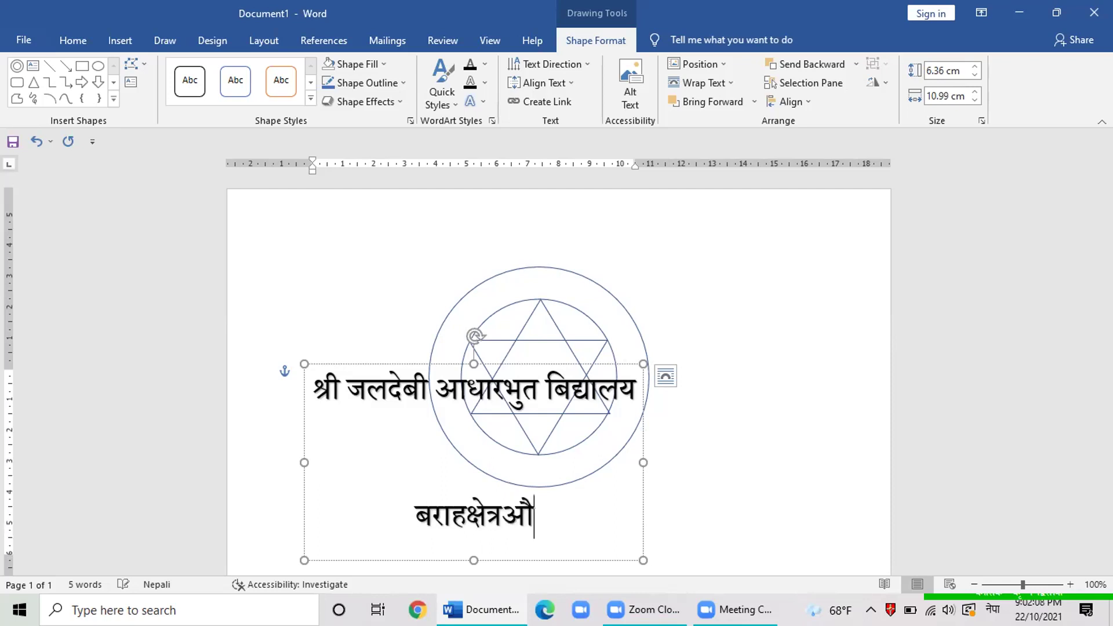
key("BackSpace")
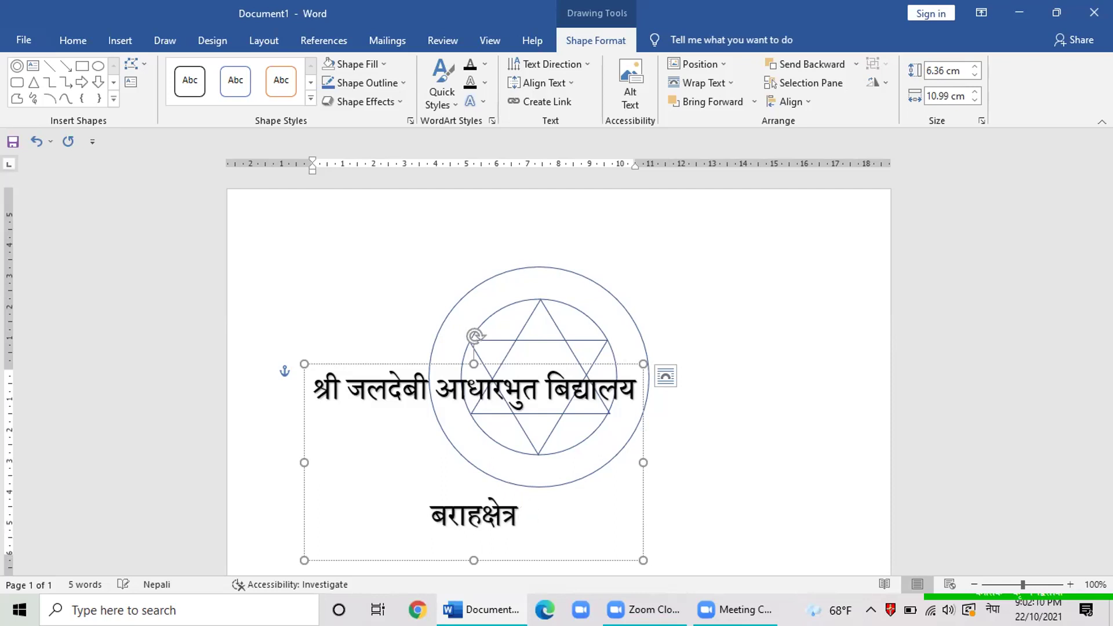
type("ण")
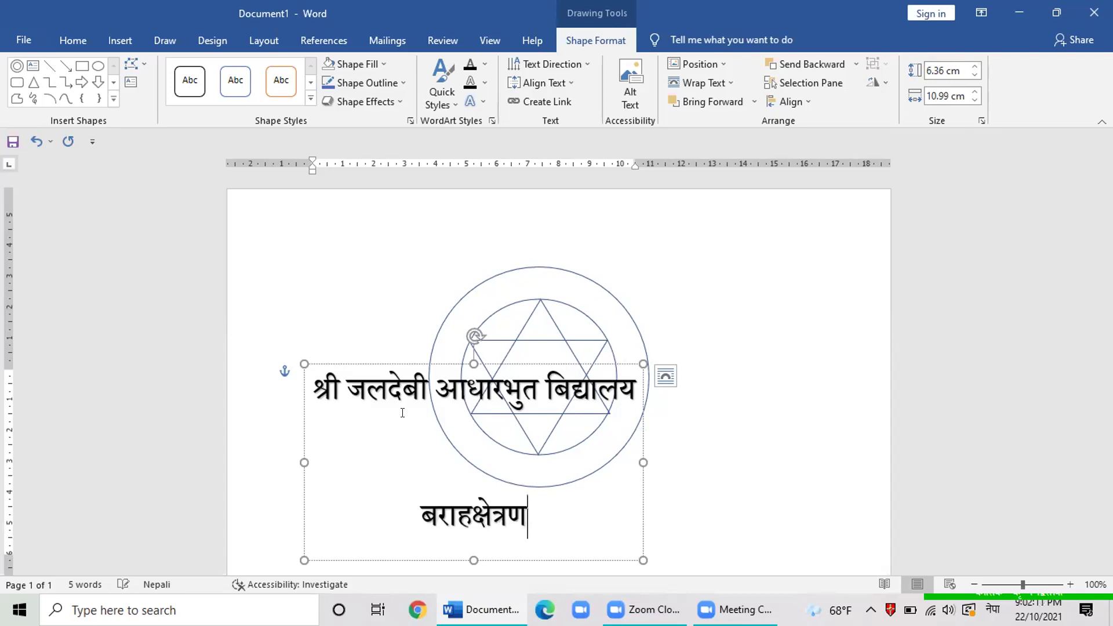
key("BackSpace")
type("-")
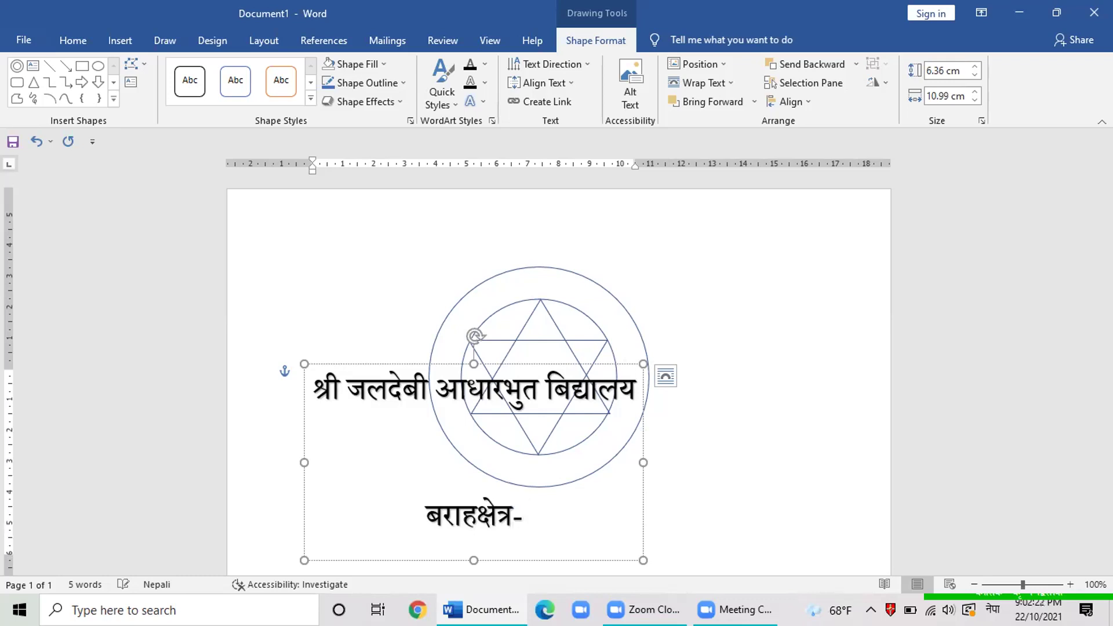
type("२")
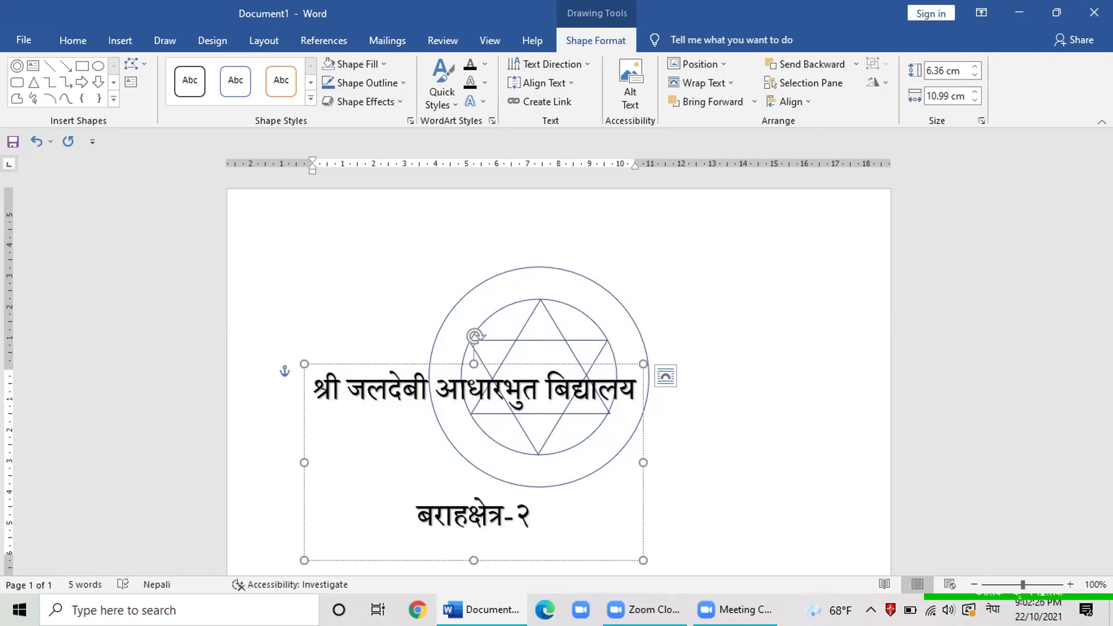
type(",")
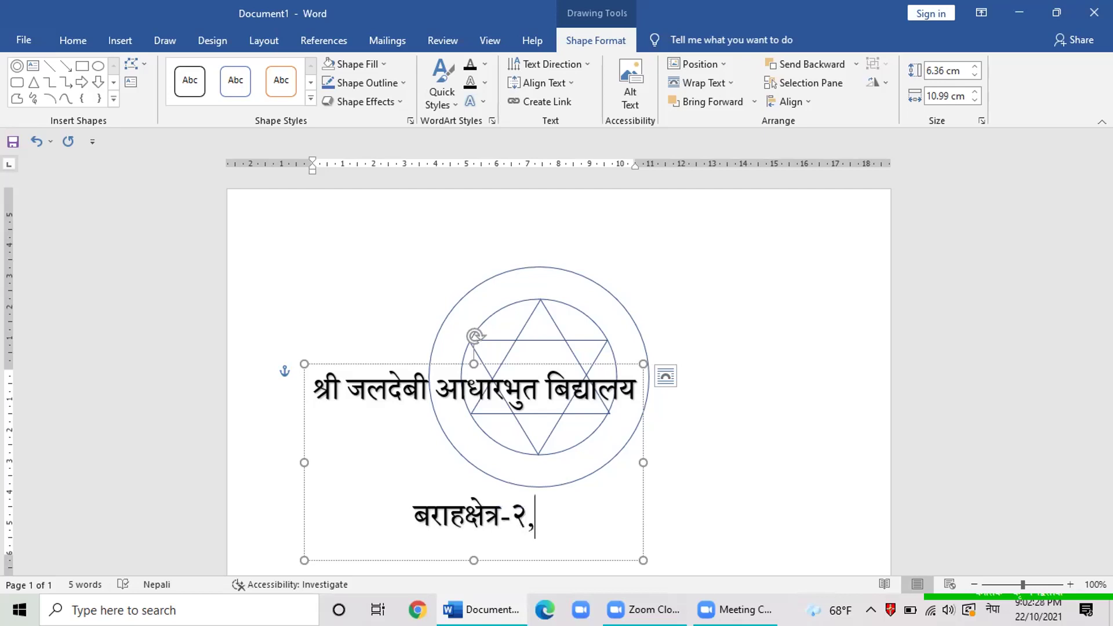
type("सु")
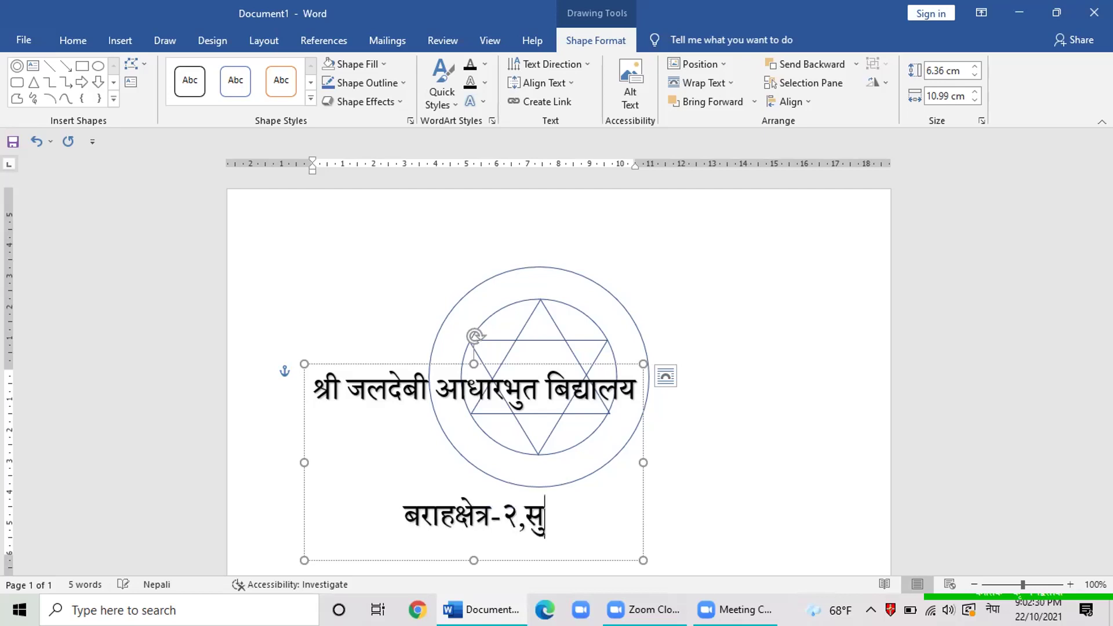
key("BackSpace")
type("ा")
key("BackSpace")
type("नस")
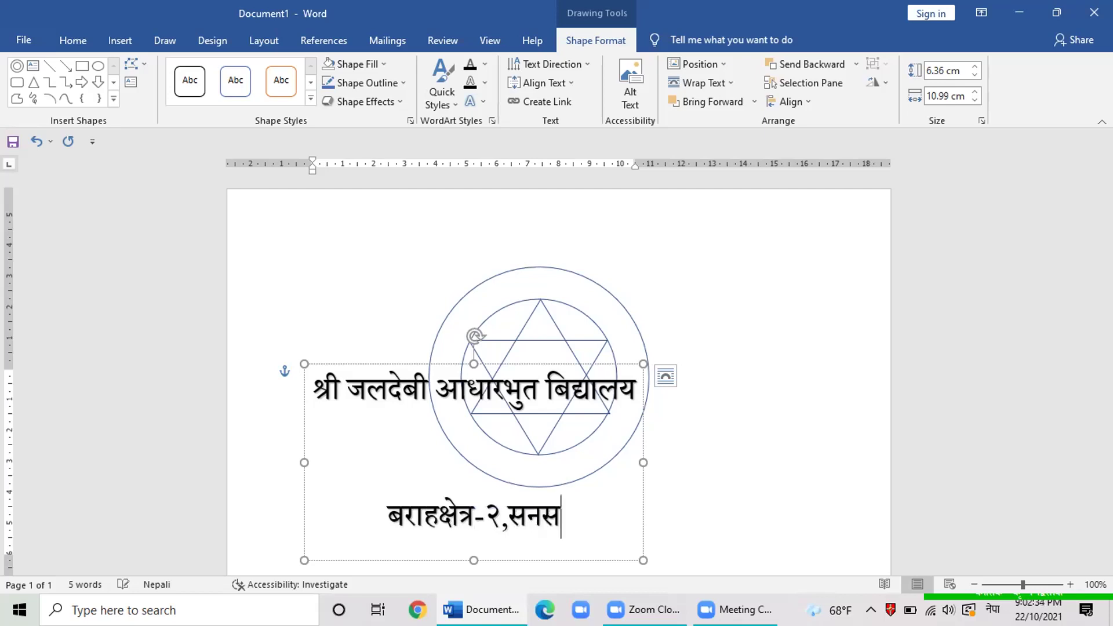
type("र")
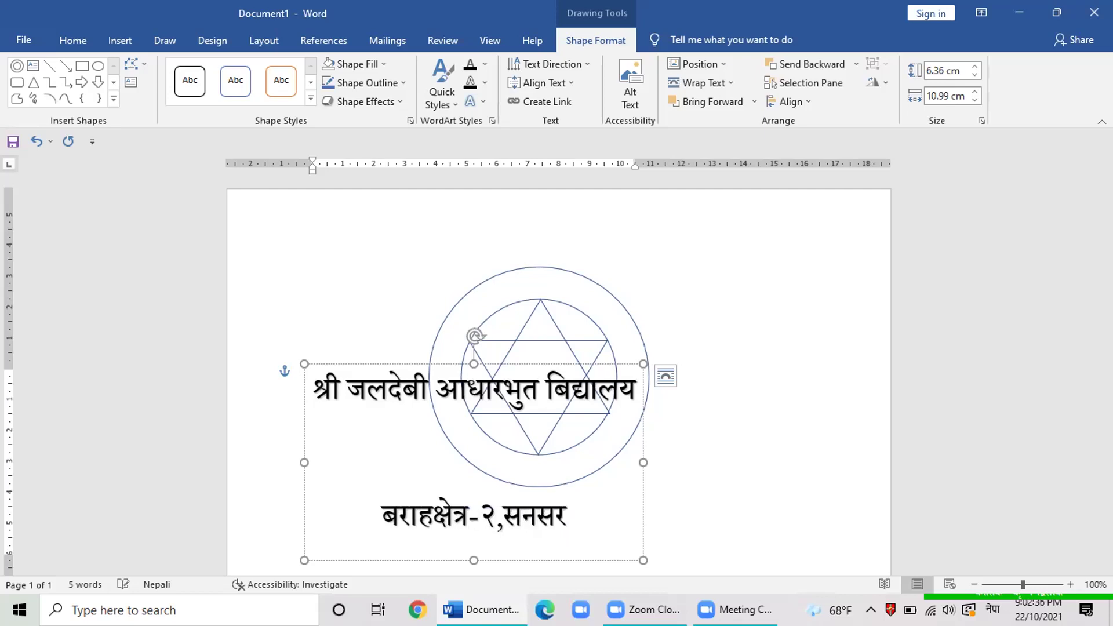
type("ी")
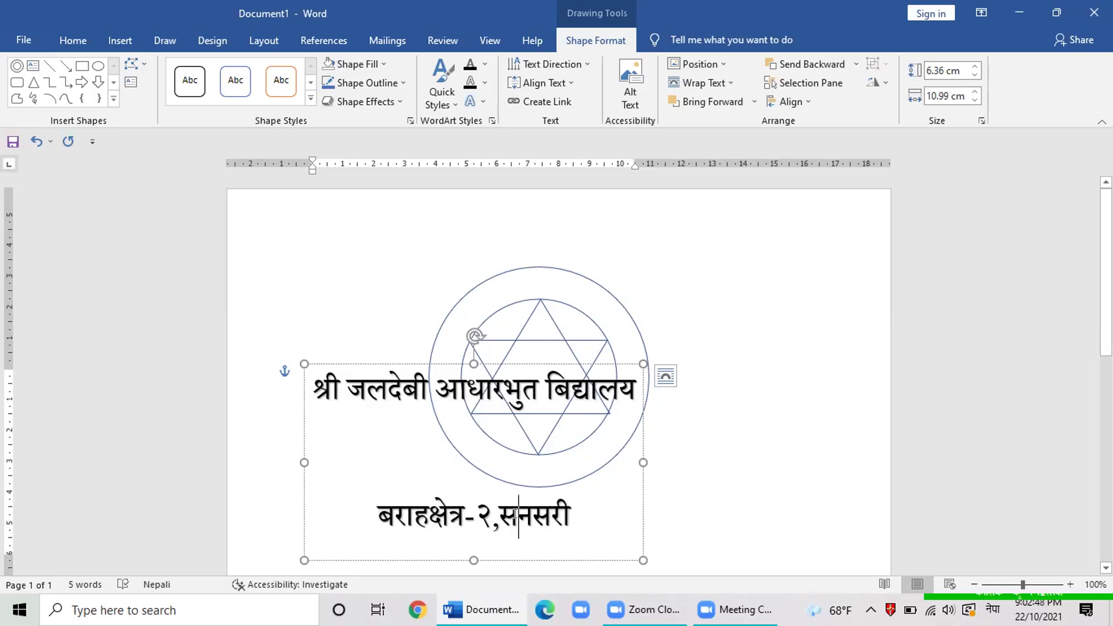
type("ु")
Step: Apply the Button follow-path transform so the school name arches over the address
scroll(555, 455, "down", 1)
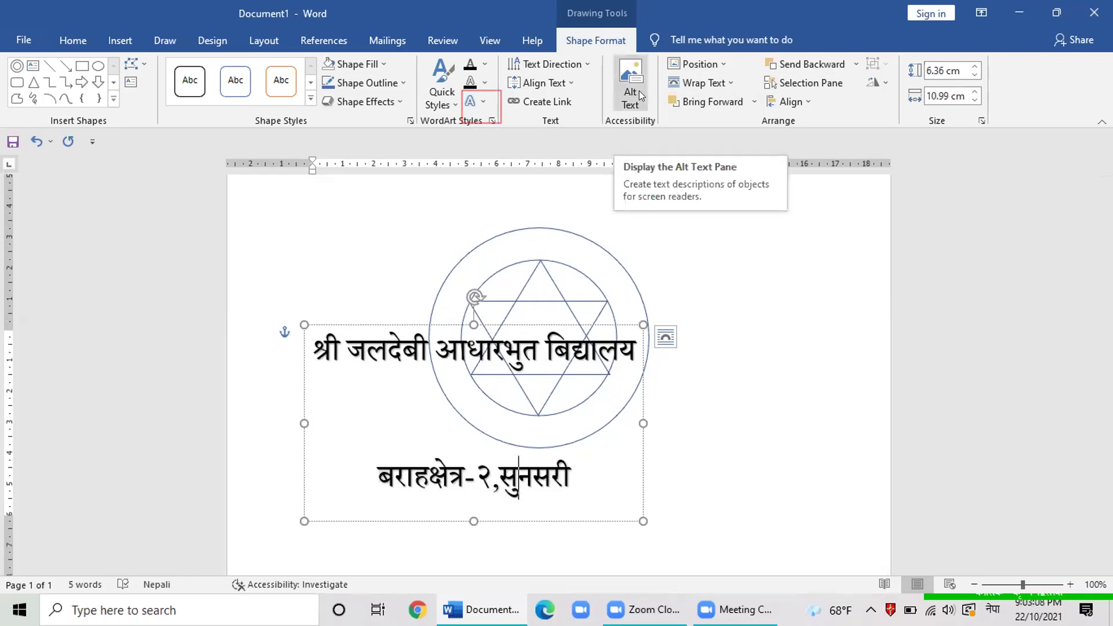
left_click(483, 102)
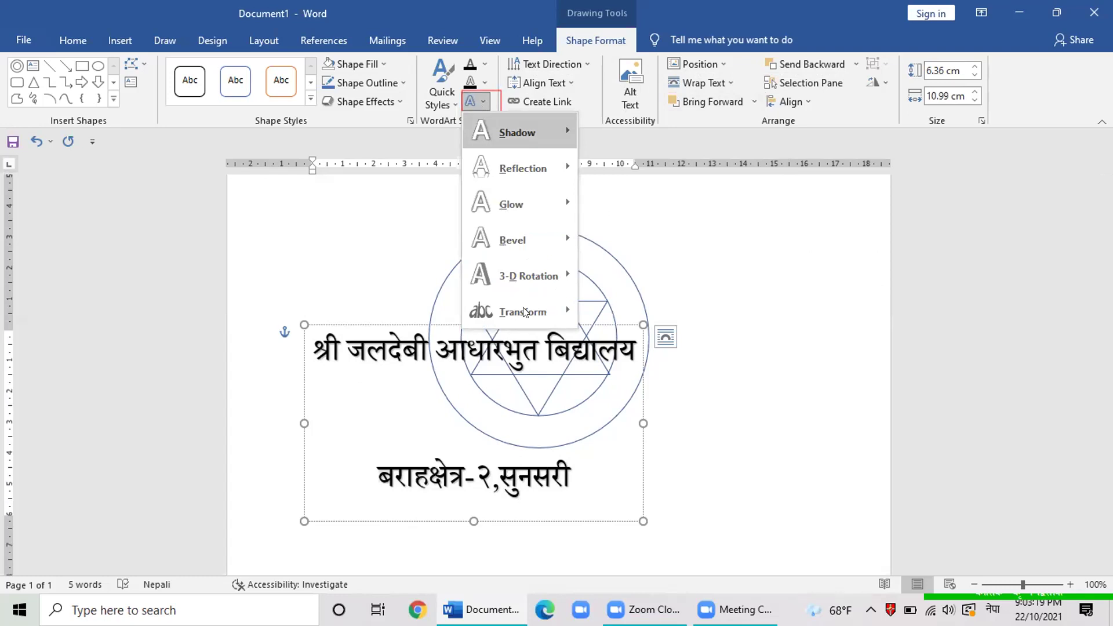
mouse_move(519, 311)
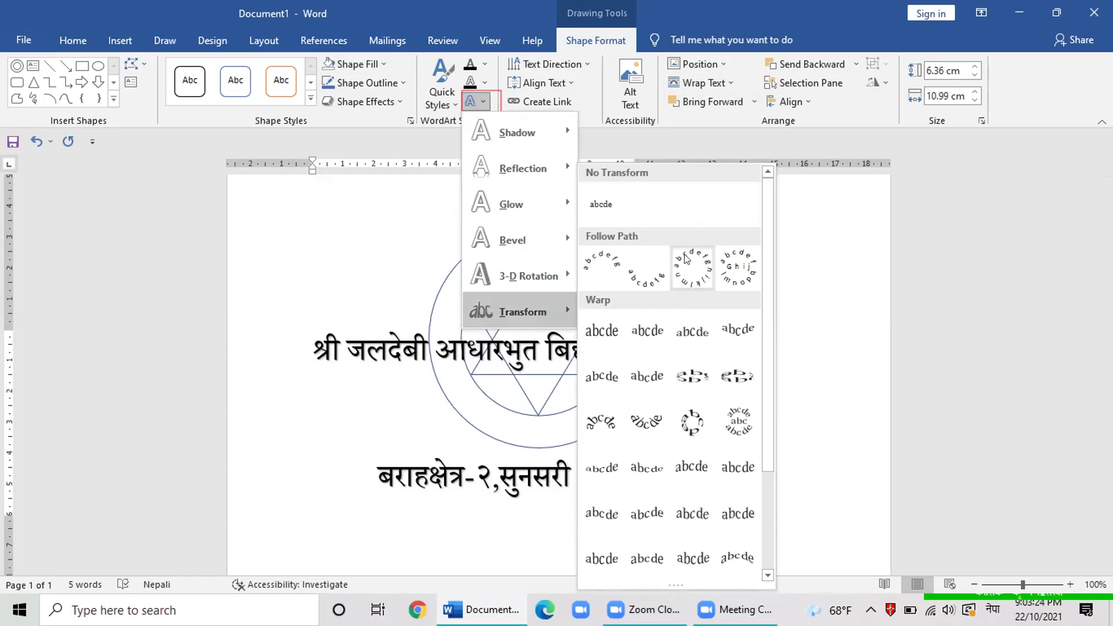
left_click(730, 269)
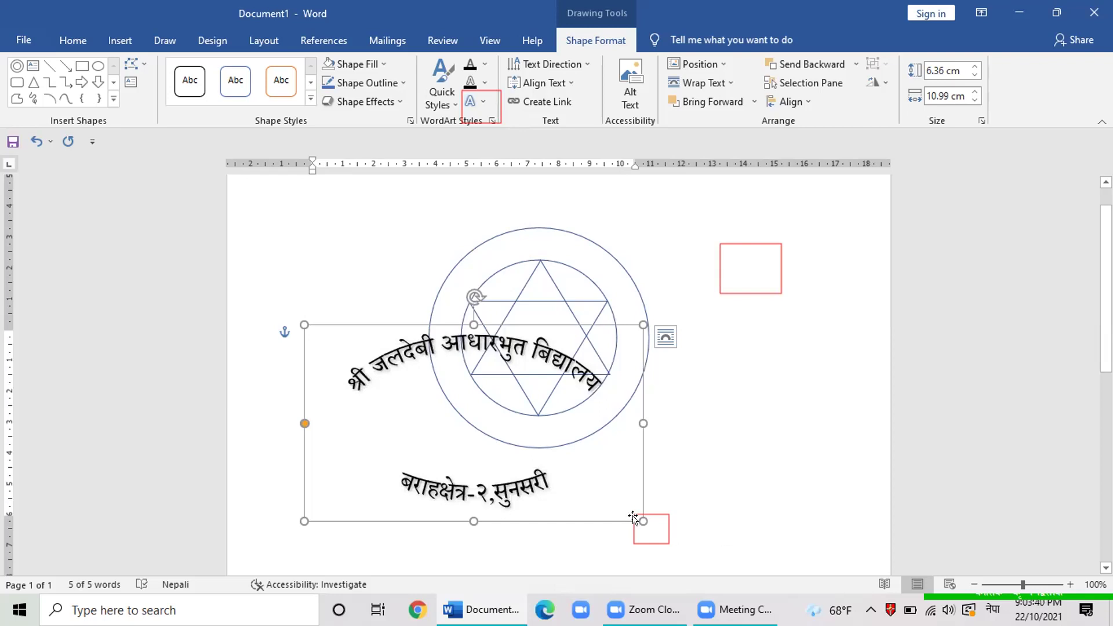
Step: Move the curved WordArt over the circles and resize it to 7.36 × 6.8 cm
left_click_drag(633, 517, 691, 423)
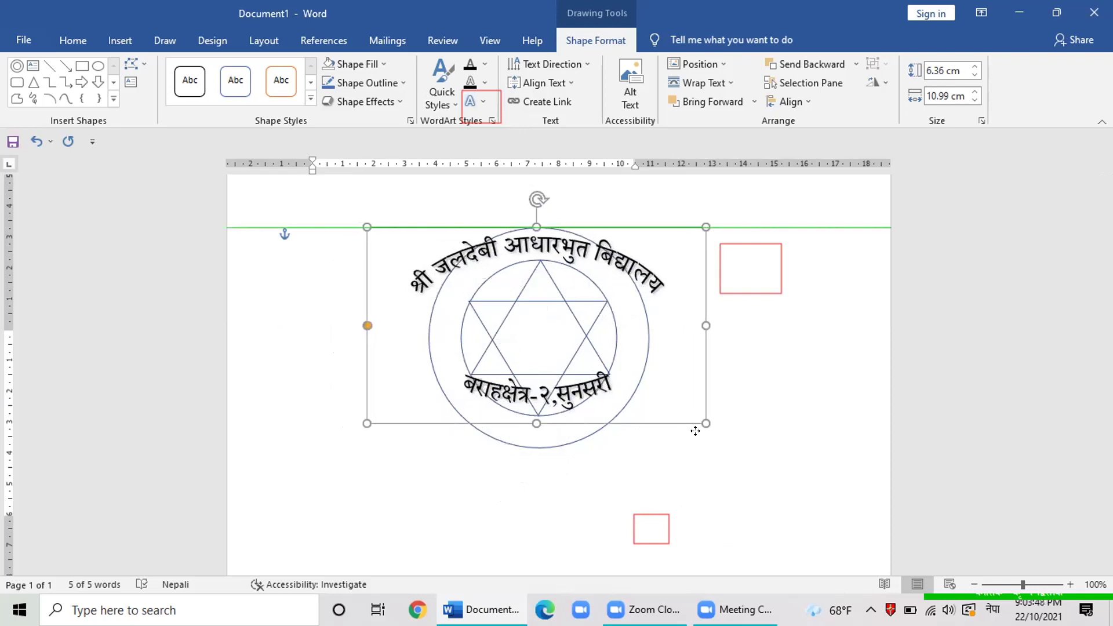
mouse_move(690, 423)
left_mouse_down()
mouse_move(670, 438)
mouse_move(689, 423)
left_mouse_up()
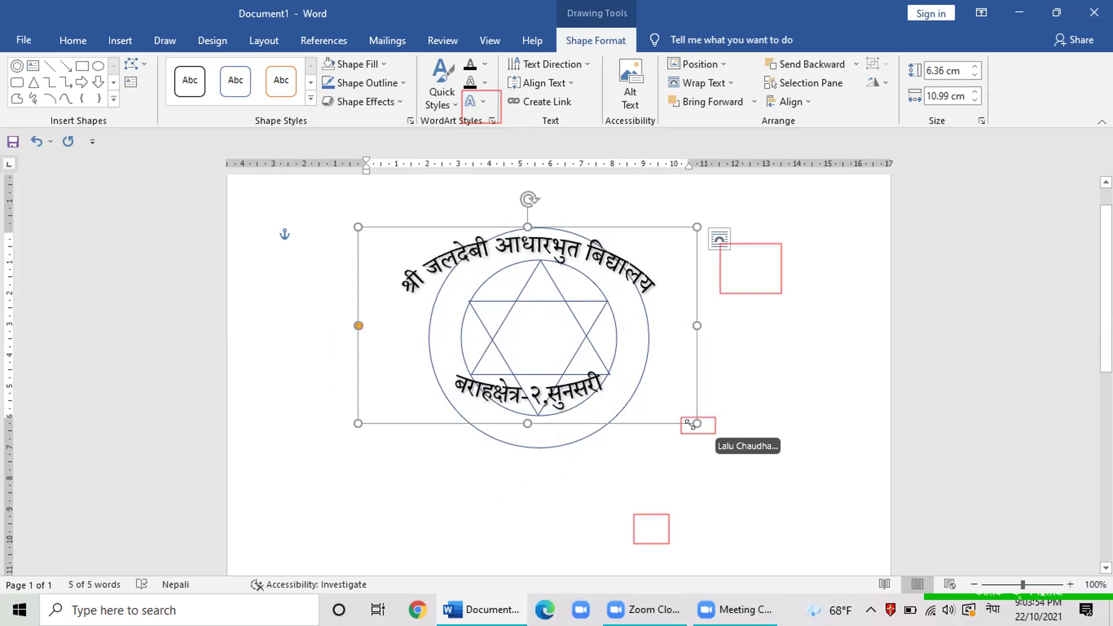
mouse_move(690, 424)
left_mouse_down()
mouse_move(572, 404)
mouse_move(557, 445)
left_mouse_up()
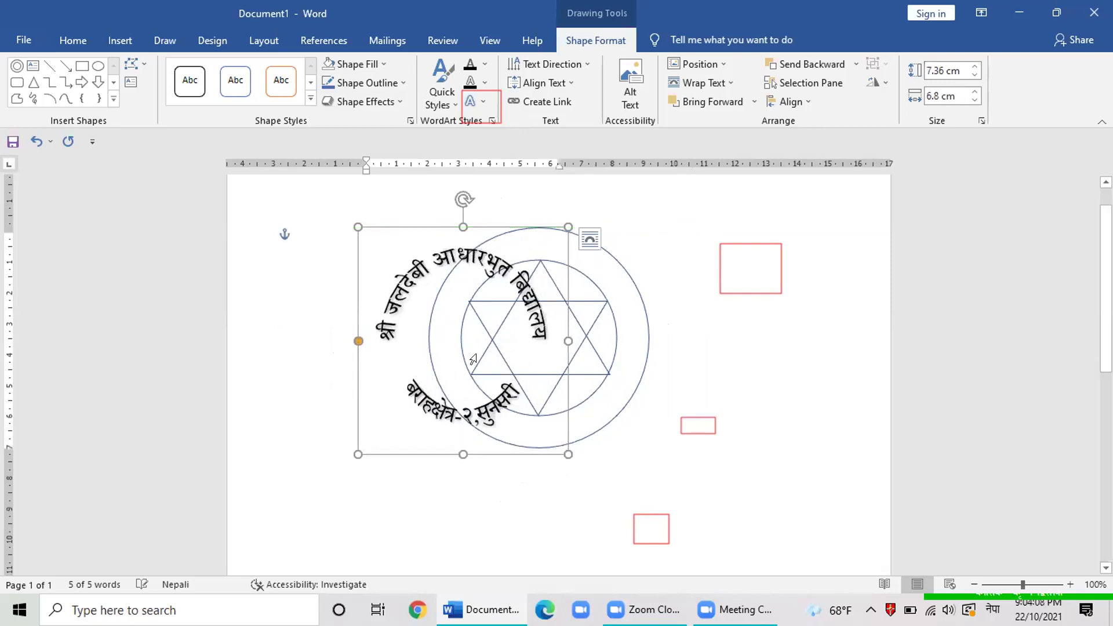
double_click(471, 351)
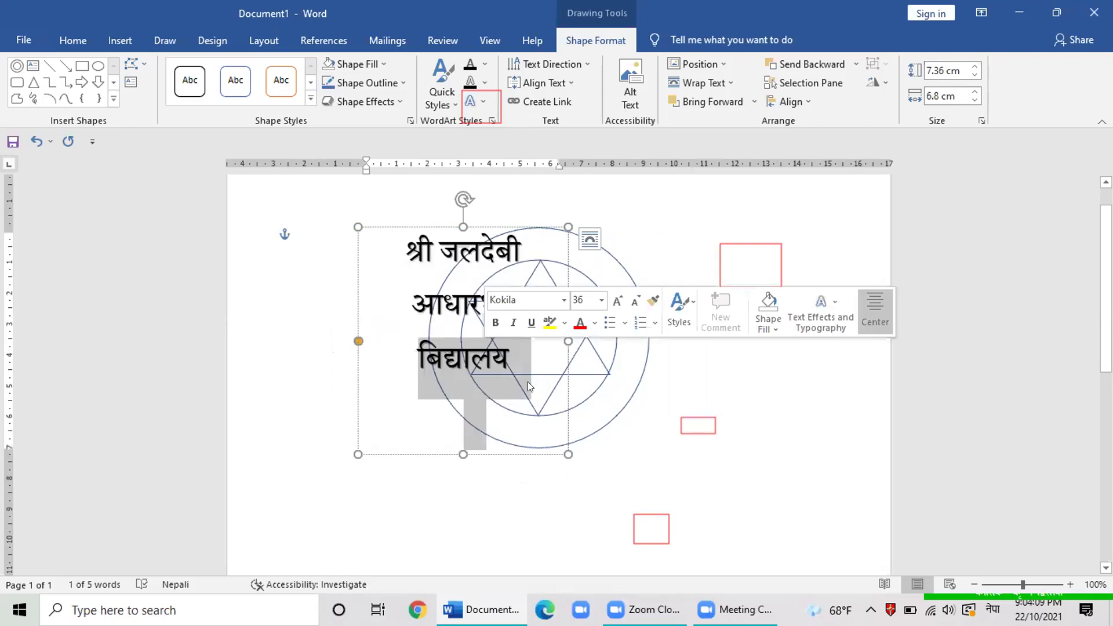
left_click(461, 328)
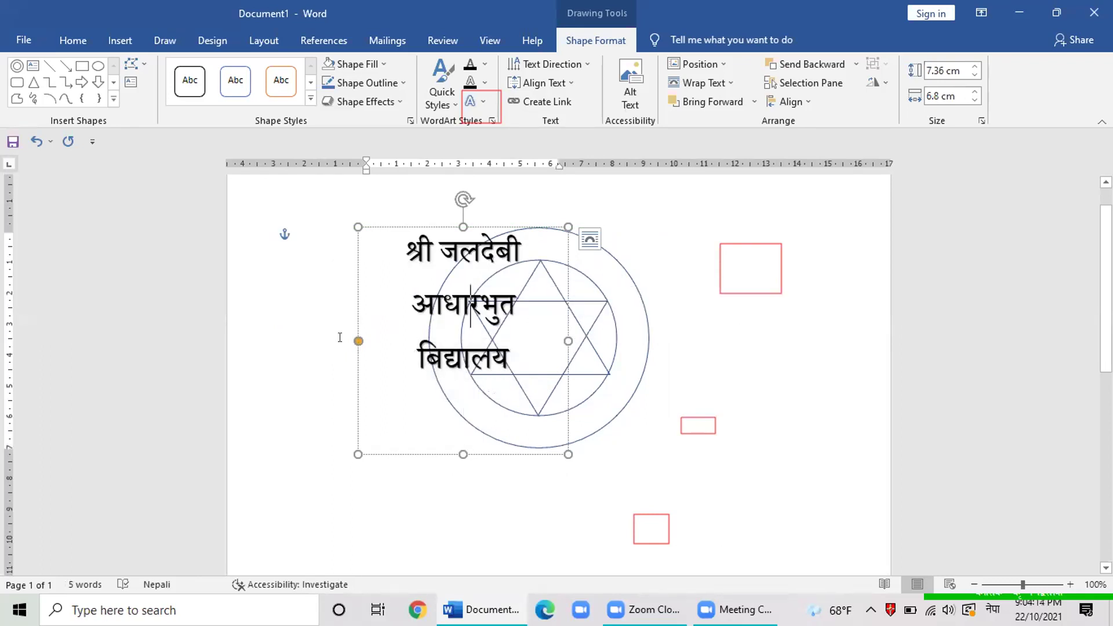
left_click(357, 342)
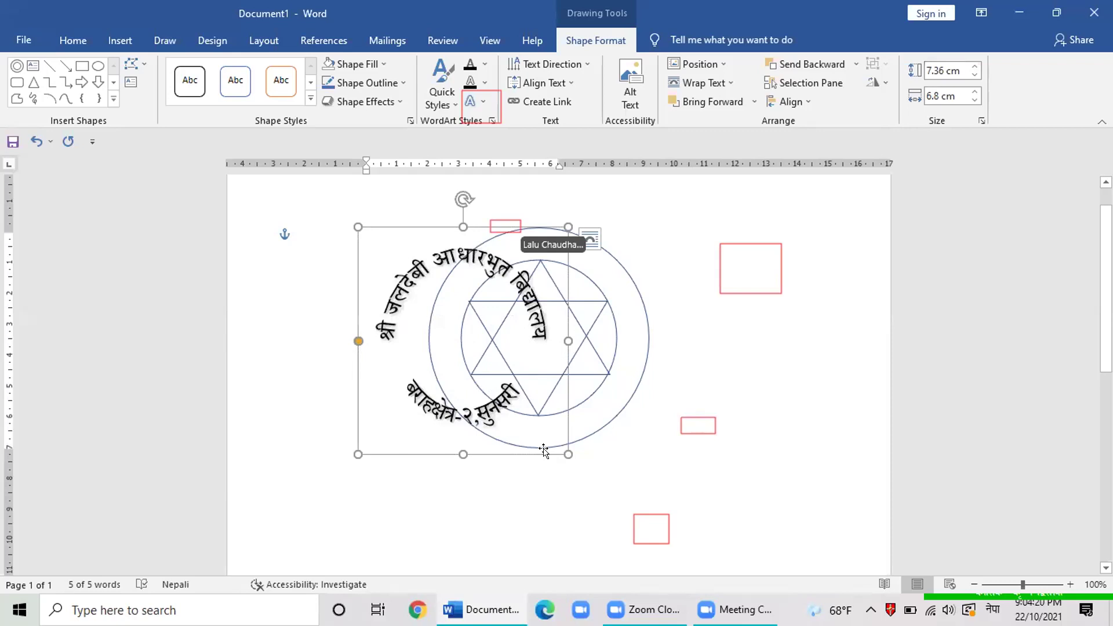
Step: Center the curved school-name WordArt around the circles and resize it to about 8.49 × 7.81 cm
left_click_drag(543, 448, 619, 435)
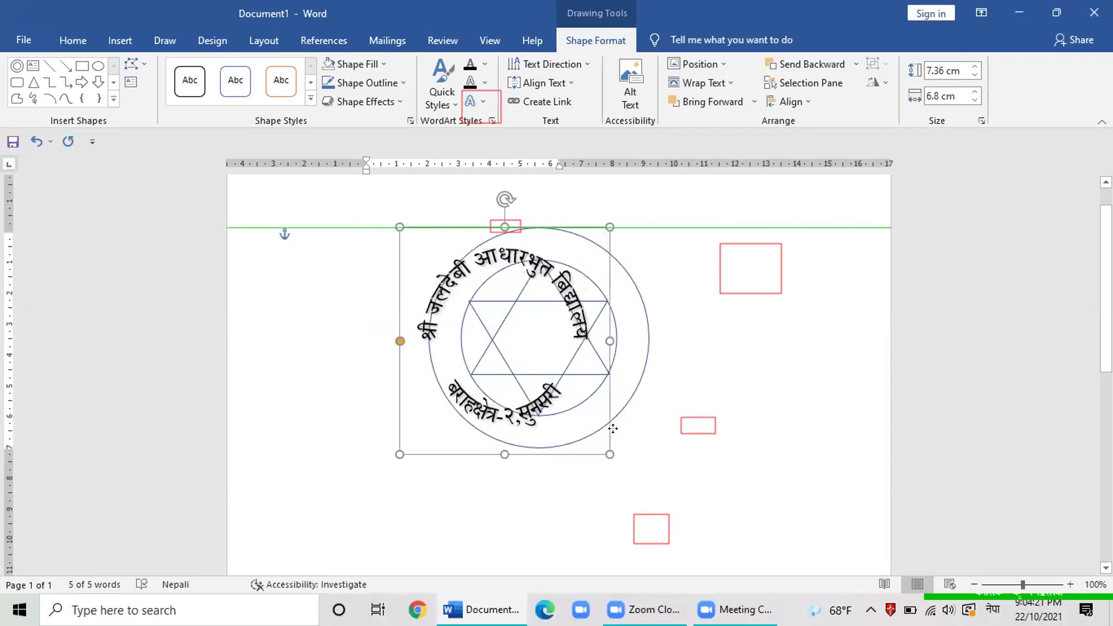
left_click_drag(618, 435, 652, 467)
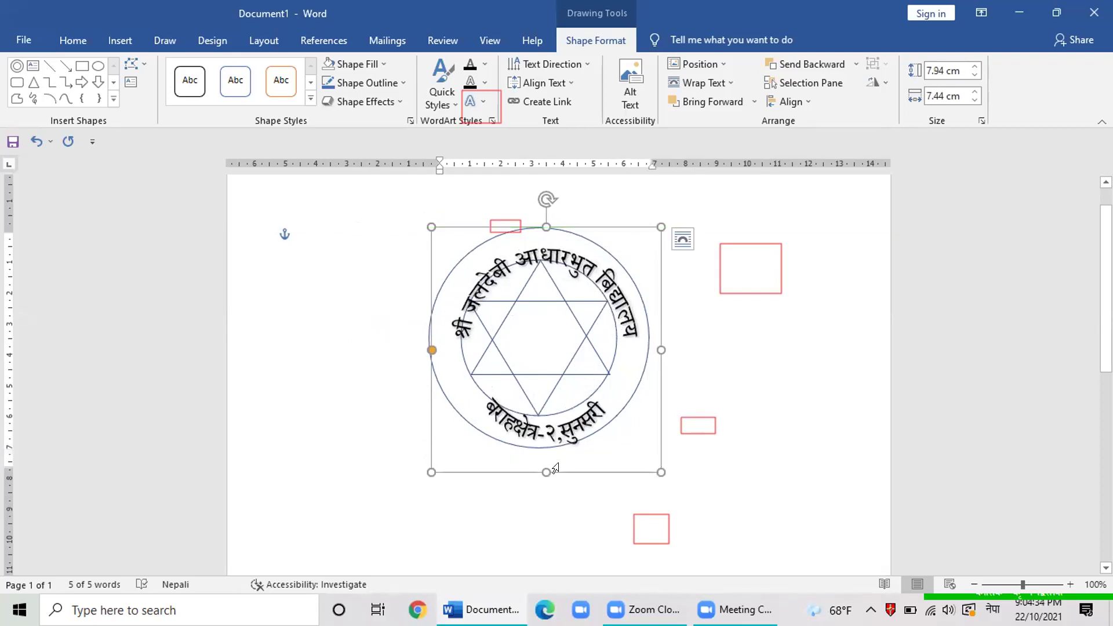
left_click_drag(568, 467, 560, 451)
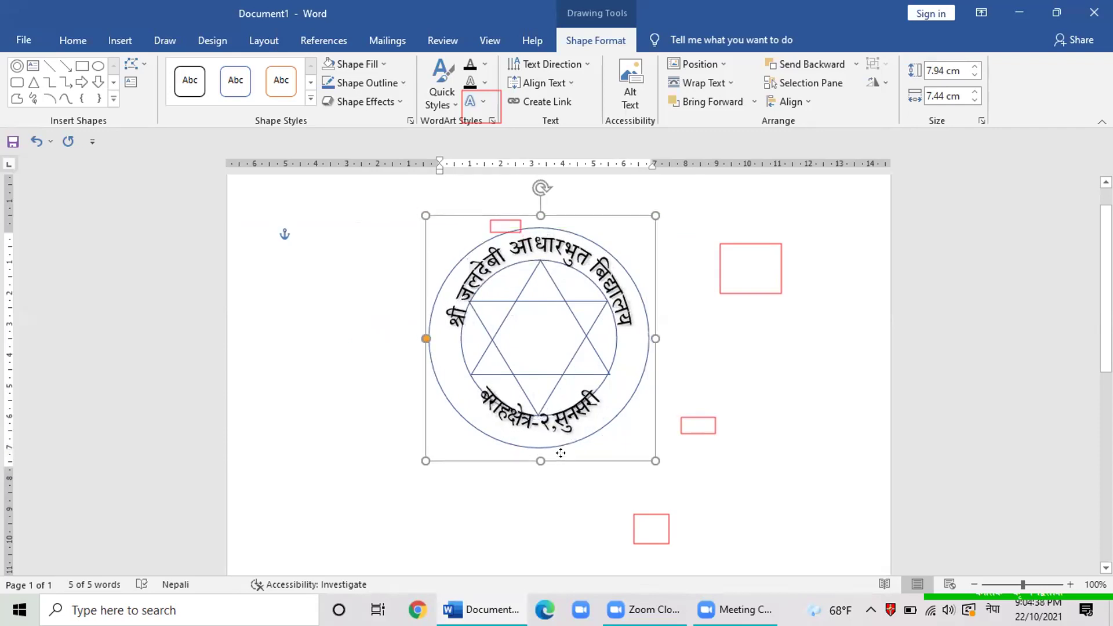
left_click_drag(560, 452, 560, 457)
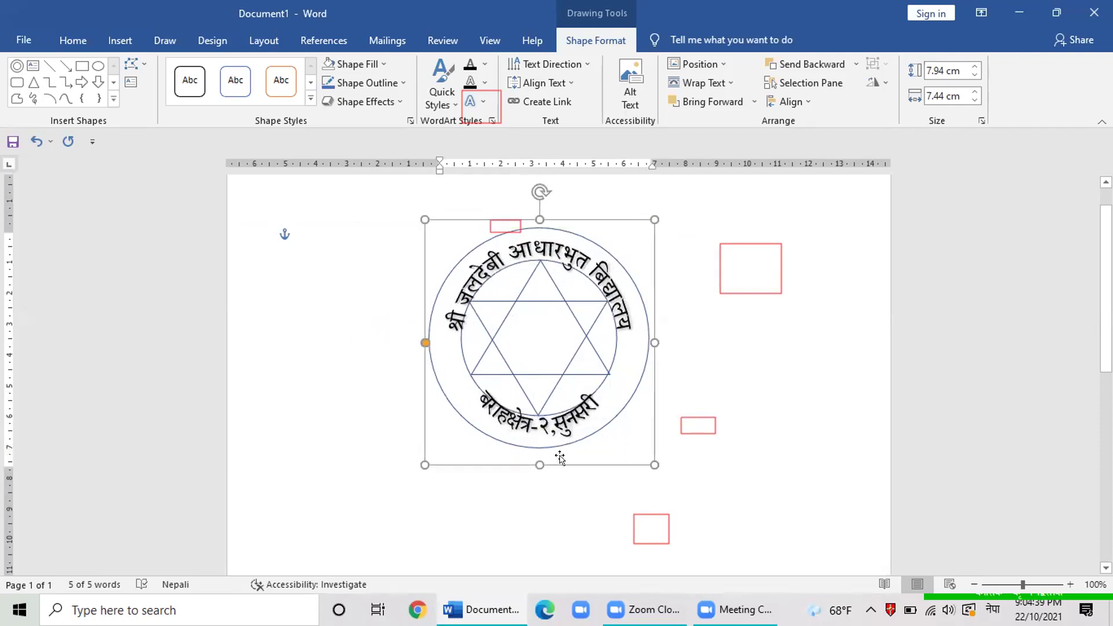
left_click_drag(650, 456, 653, 473)
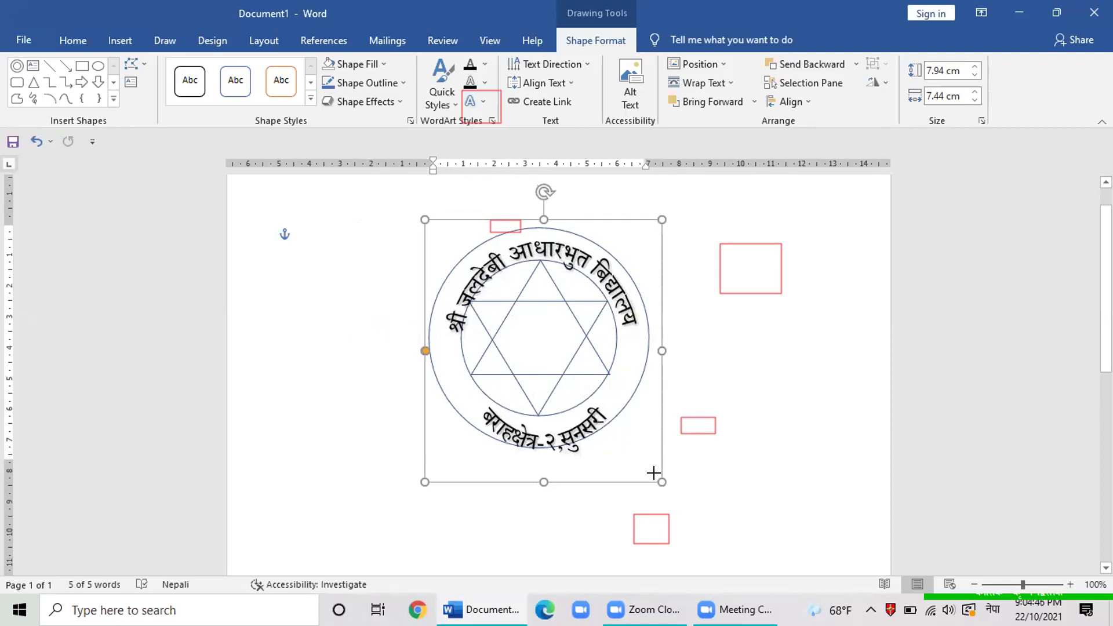
left_click_drag(653, 473, 660, 471)
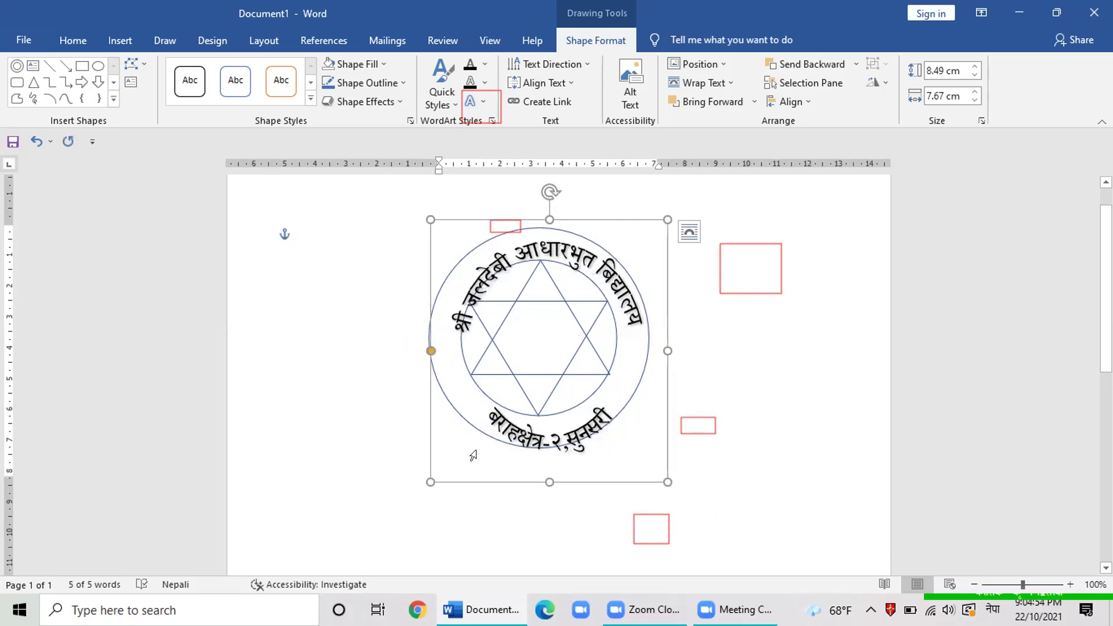
left_click_drag(490, 476, 477, 465)
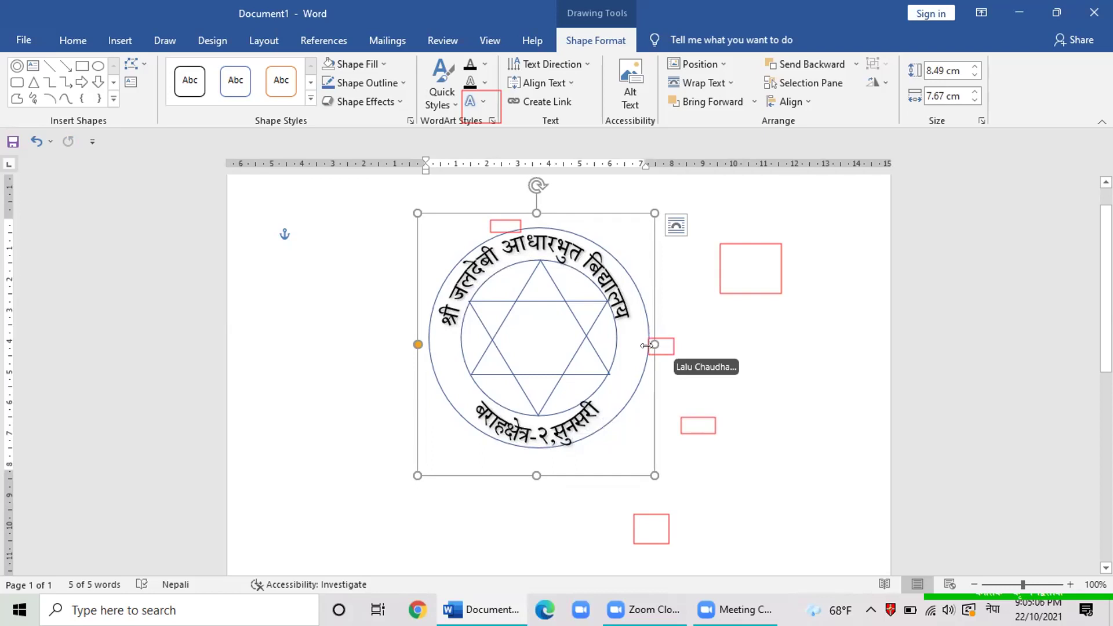
left_click_drag(647, 344, 652, 344)
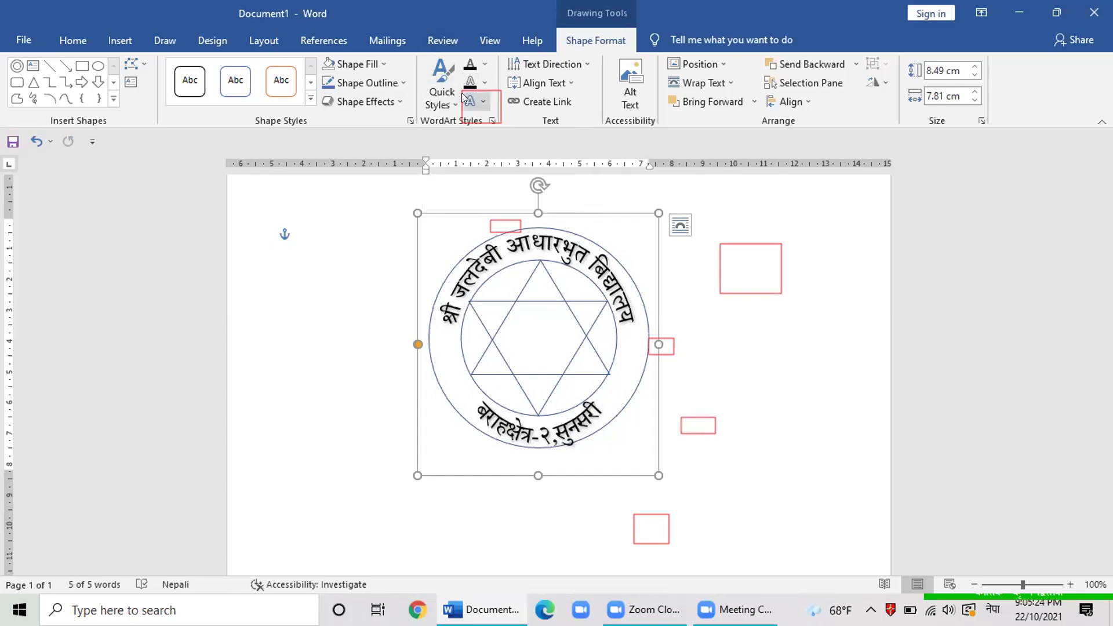
Step: Search Online Pictures for 'book', switching the keyboard from Devanagari to English first
left_click(121, 40)
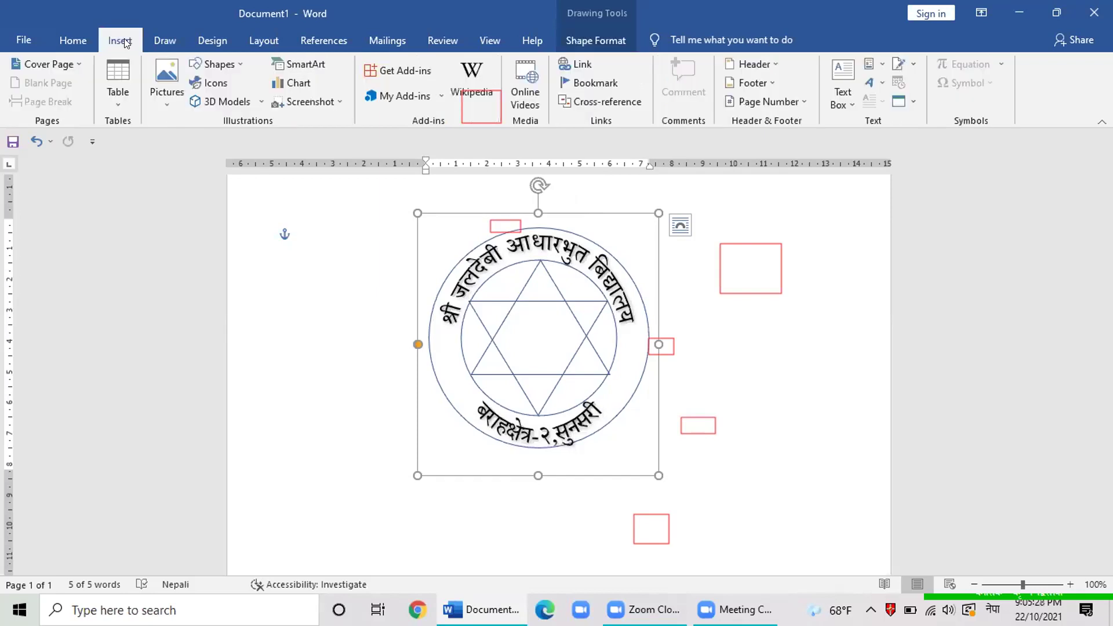
left_click(152, 100)
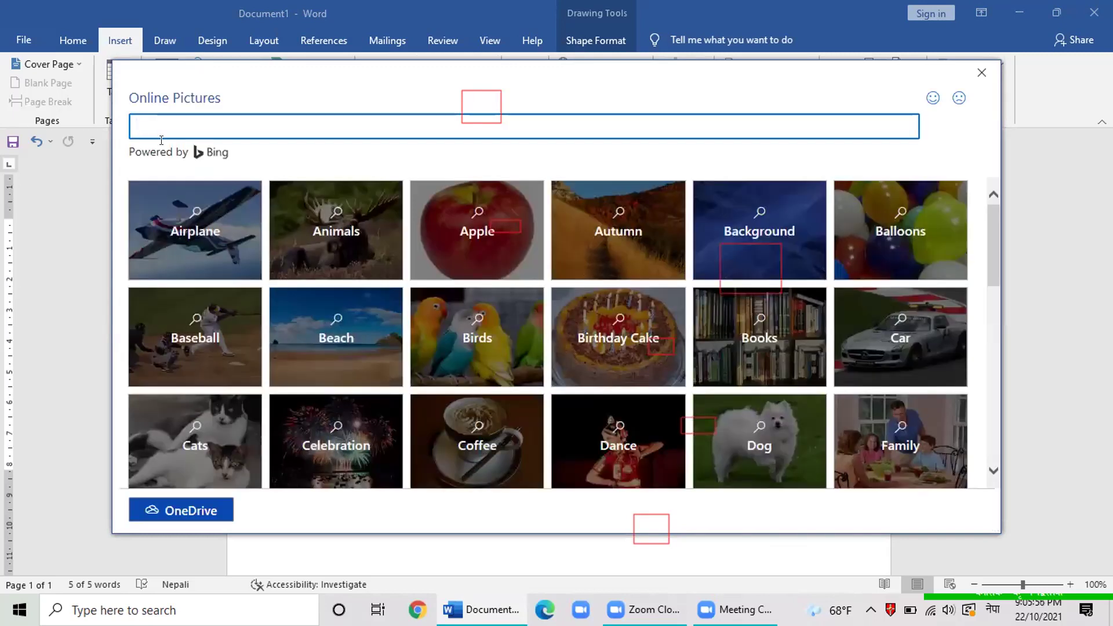
type("द")
key("BackSpace")
key("alt+shift")
type("book")
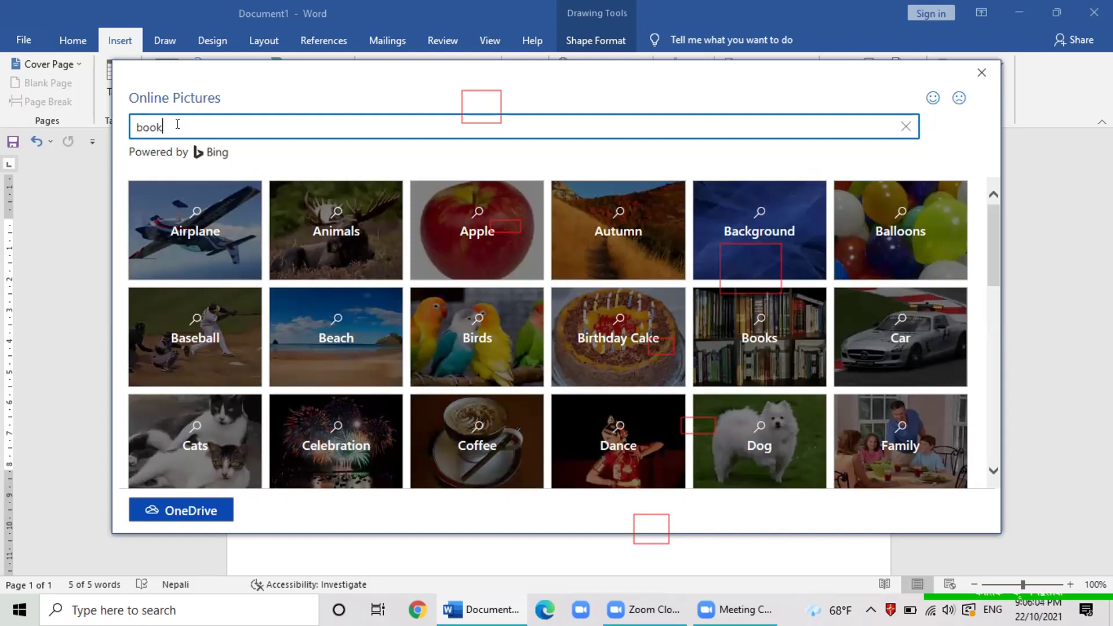
key("Return")
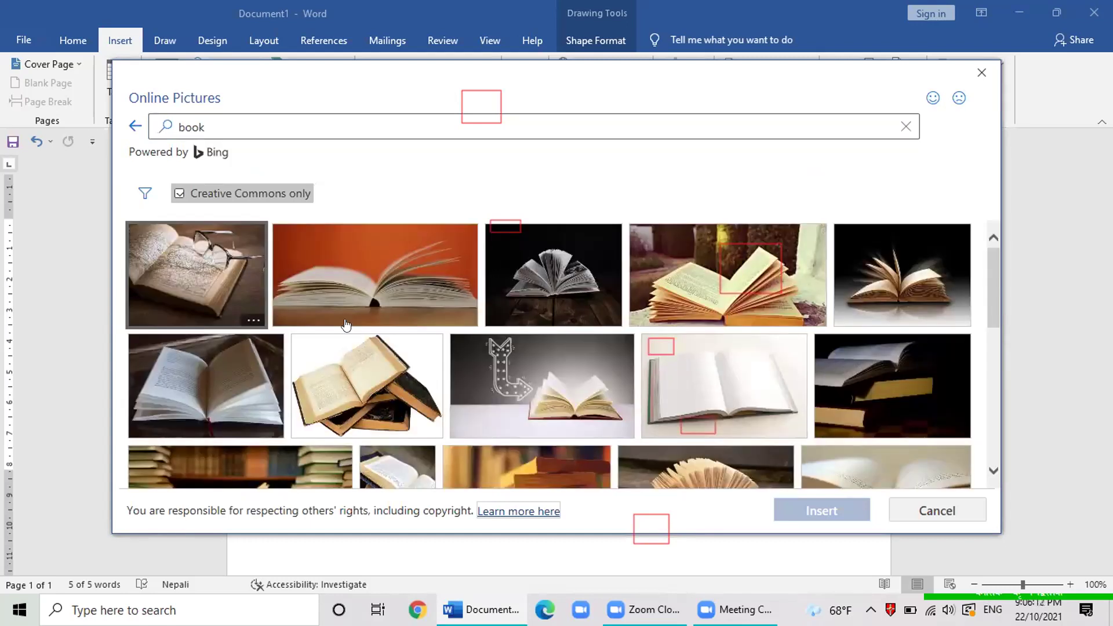
Step: Choose the open-book photo from the results, insert it, and dismiss the import error
scroll(376, 338, "down", 2)
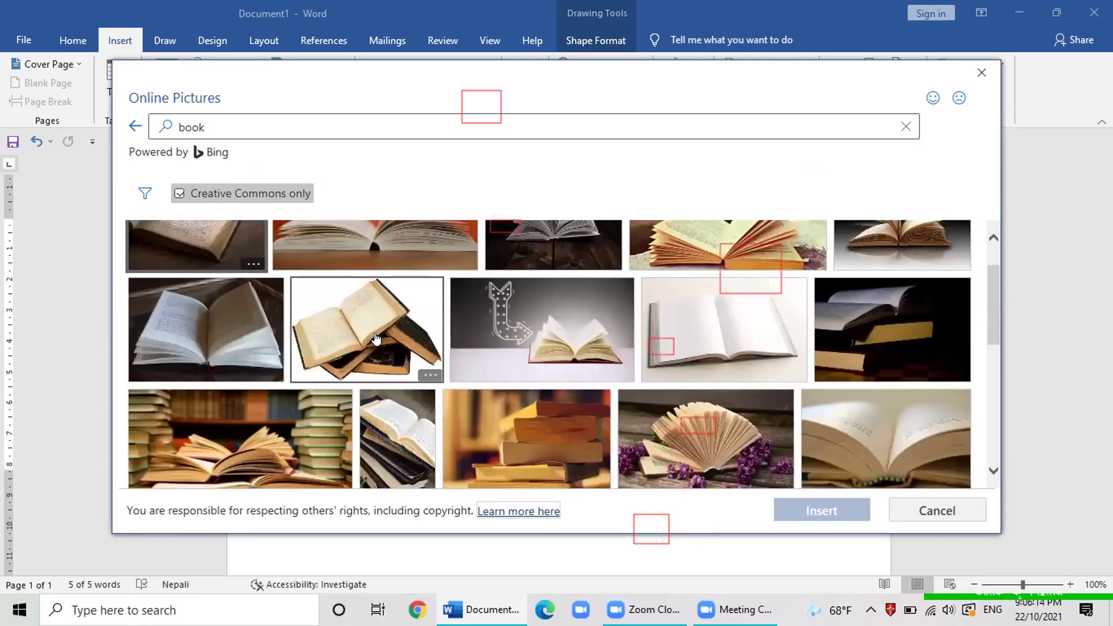
scroll(375, 338, "down", 1)
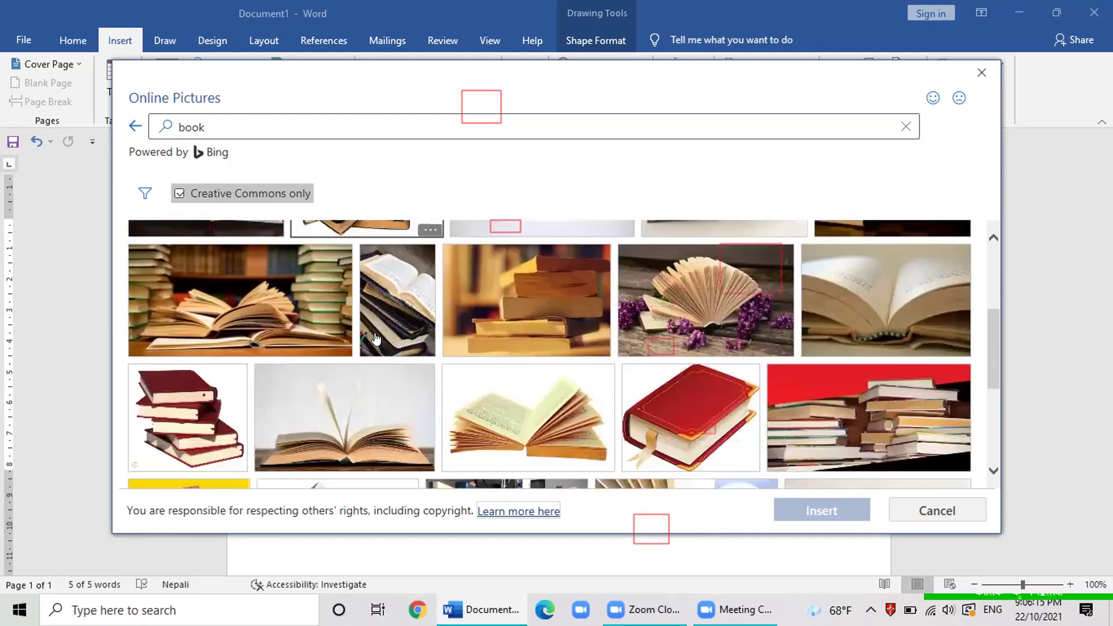
scroll(375, 337, "down", 1)
scroll(375, 338, "down", 2)
scroll(375, 337, "down", 2)
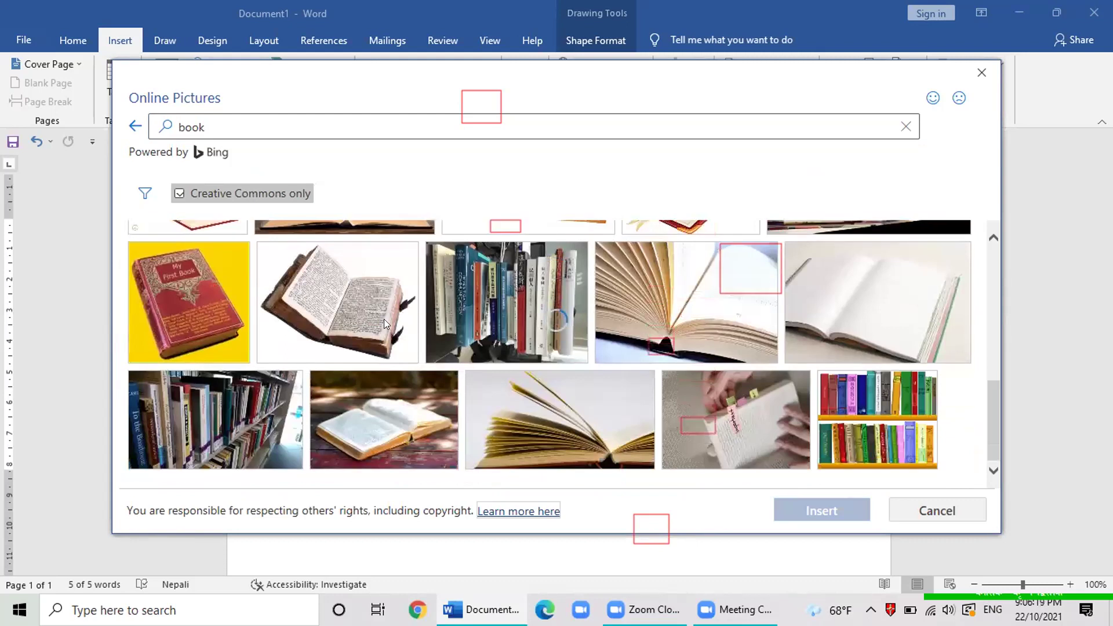
scroll(384, 319, "up", 1)
scroll(383, 319, "up", 1)
scroll(384, 319, "up", 1)
scroll(386, 323, "up", 1)
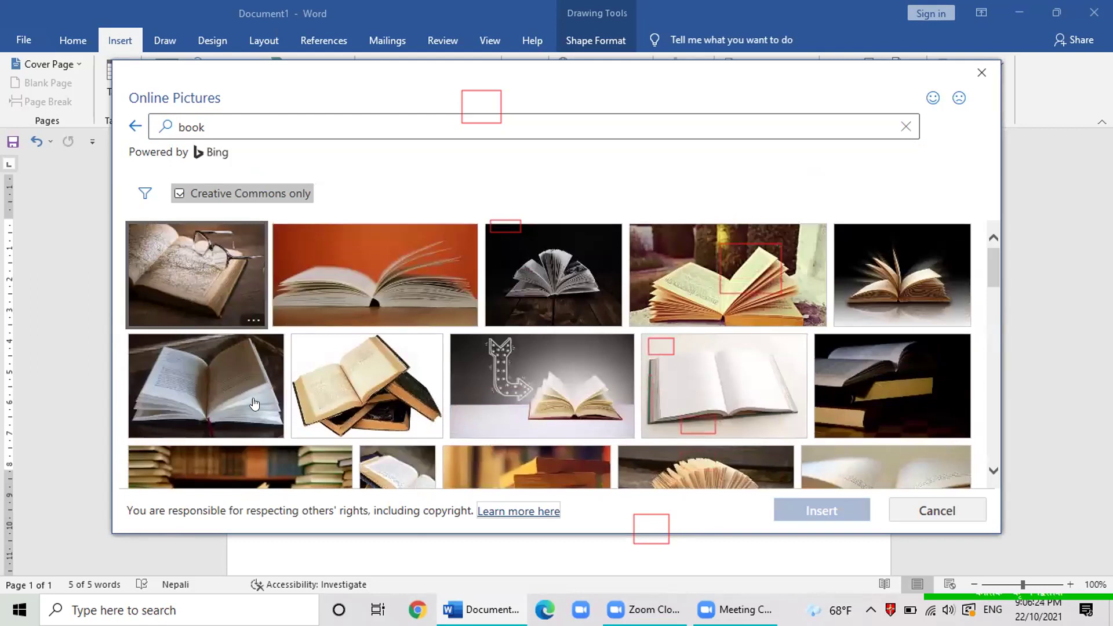
left_click(254, 405)
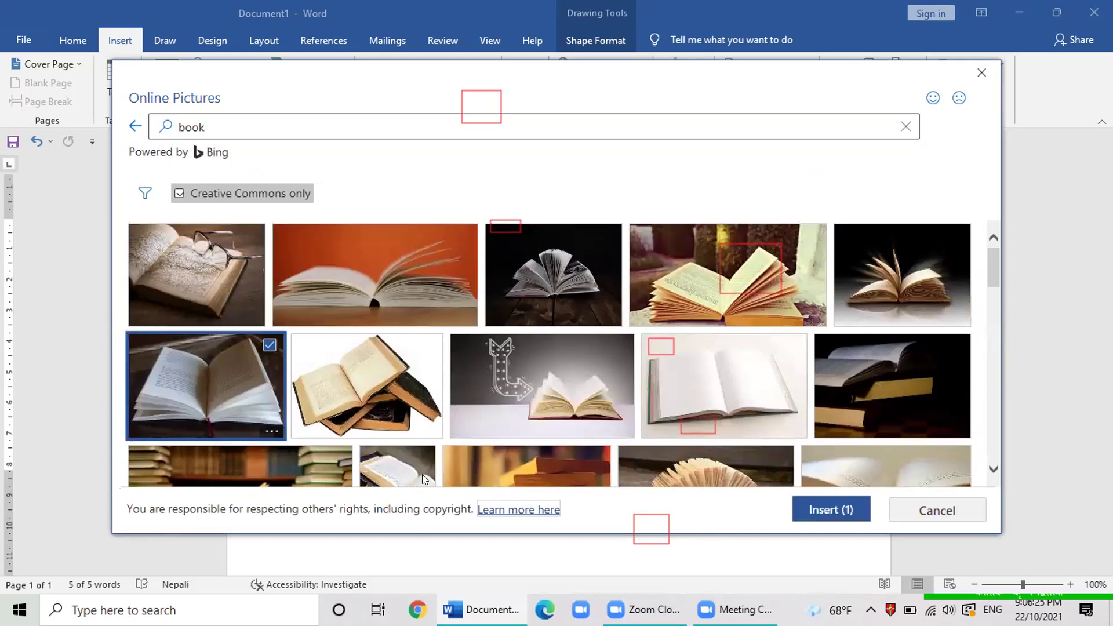
left_click(827, 515)
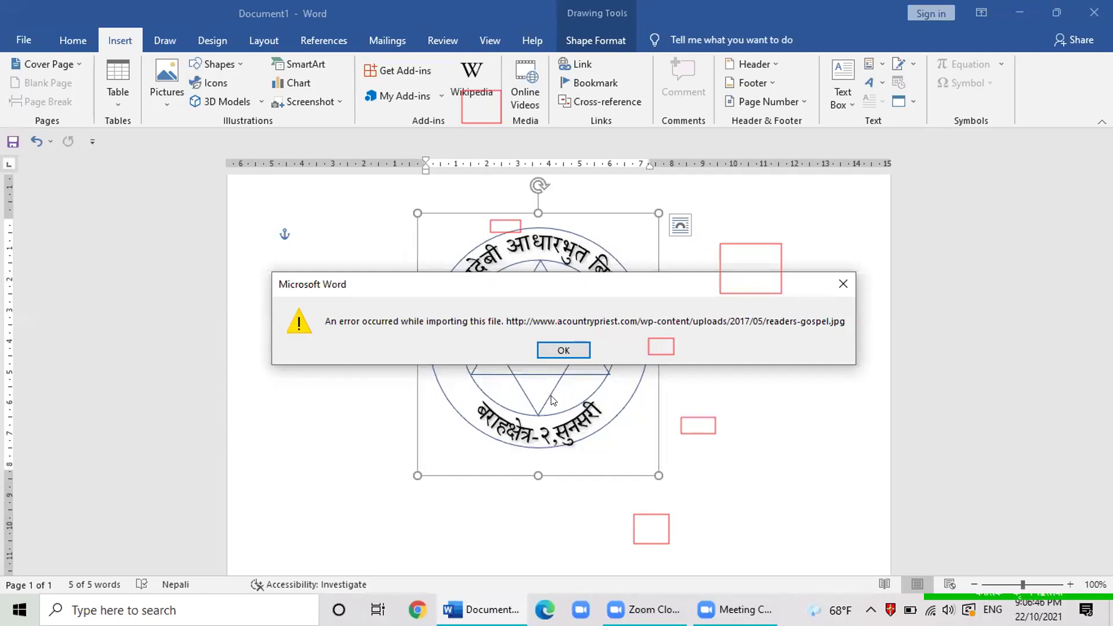
left_click(838, 274)
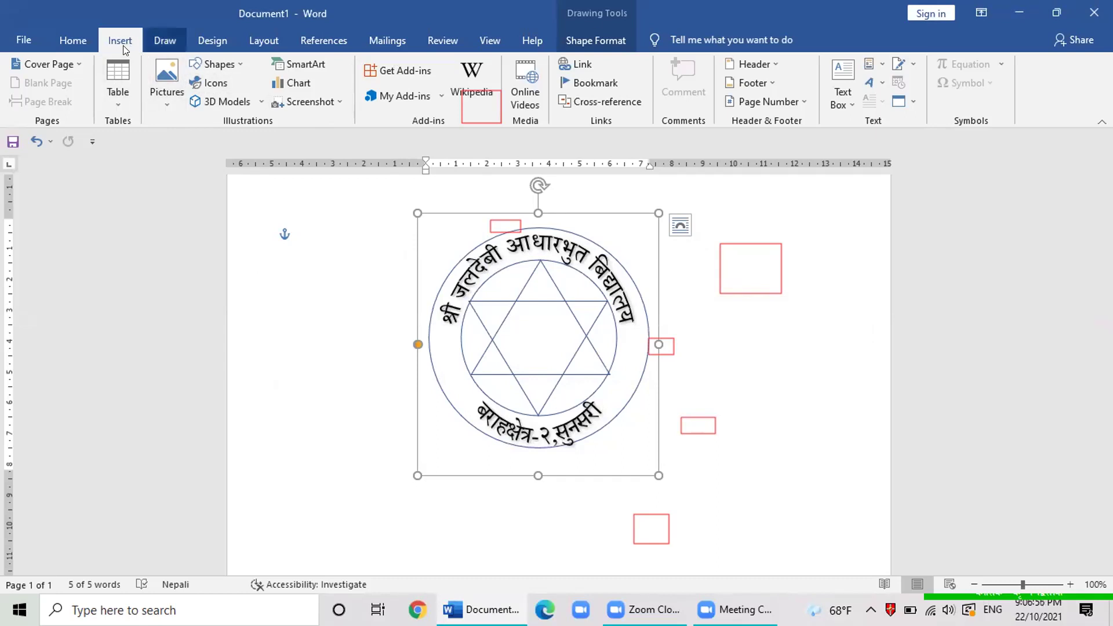
Step: Browse for a picture on this device and navigate to the Desktop's Logo folder
left_click(166, 93)
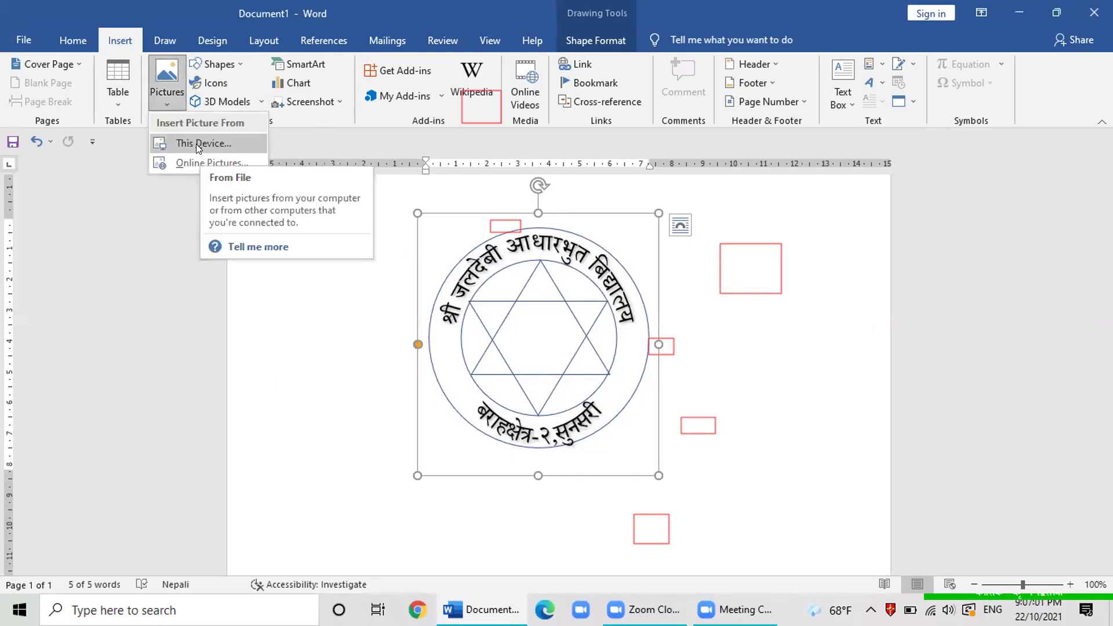
left_click(196, 144)
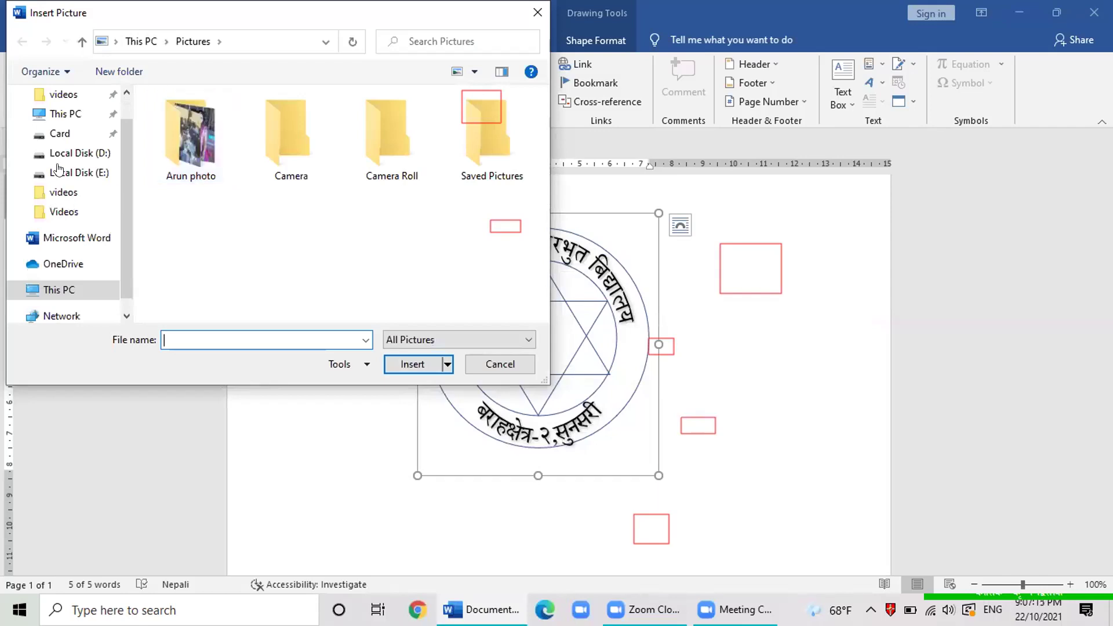
left_click(58, 116)
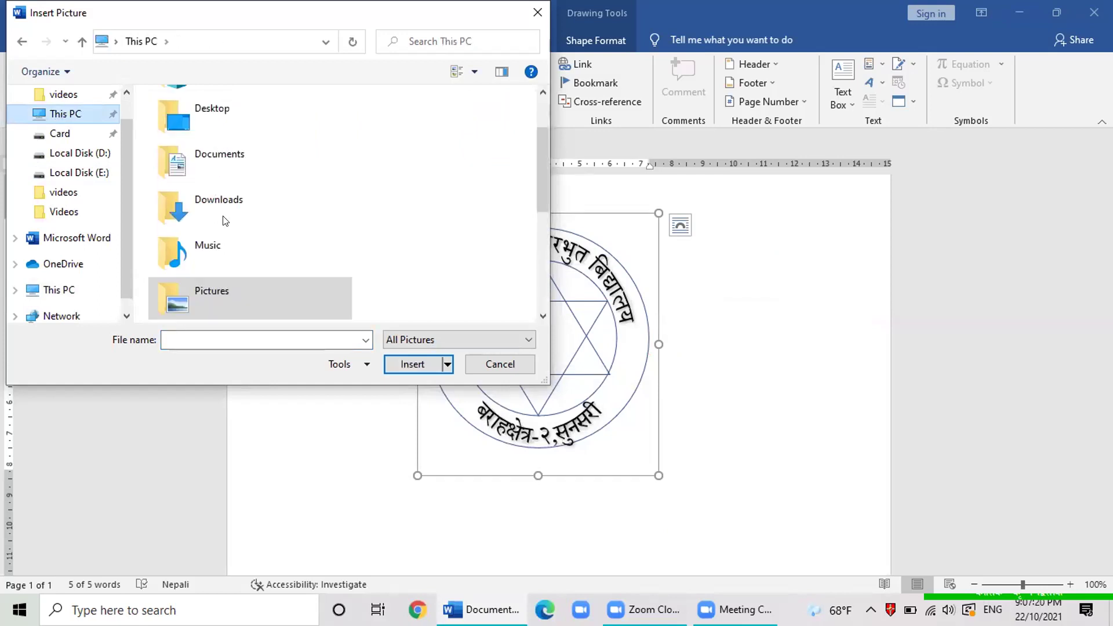
left_click(199, 126)
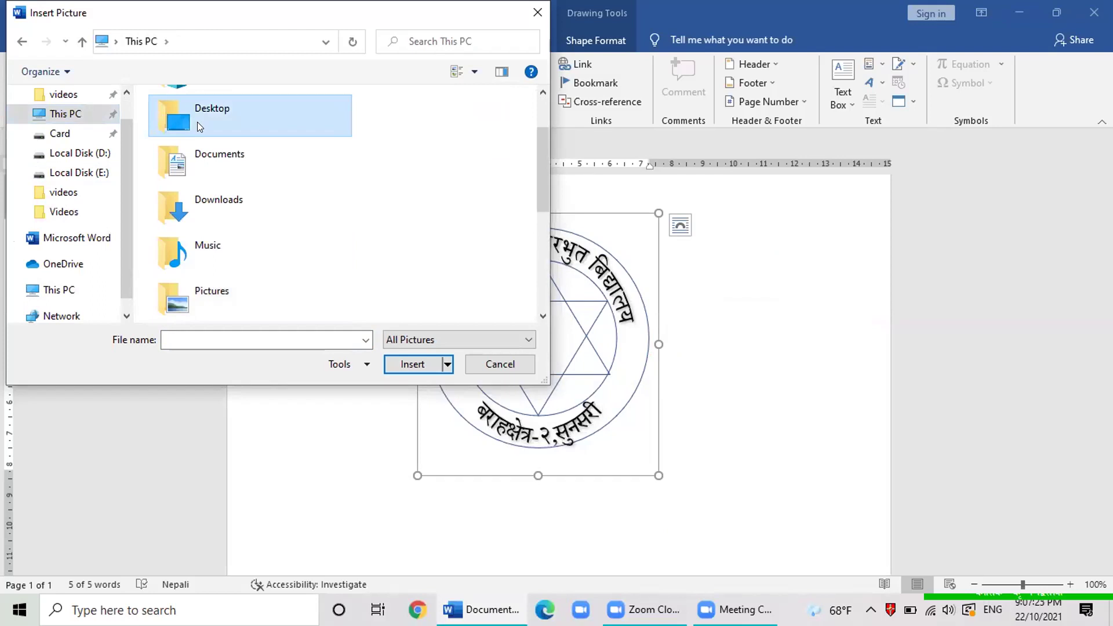
double_click(197, 122)
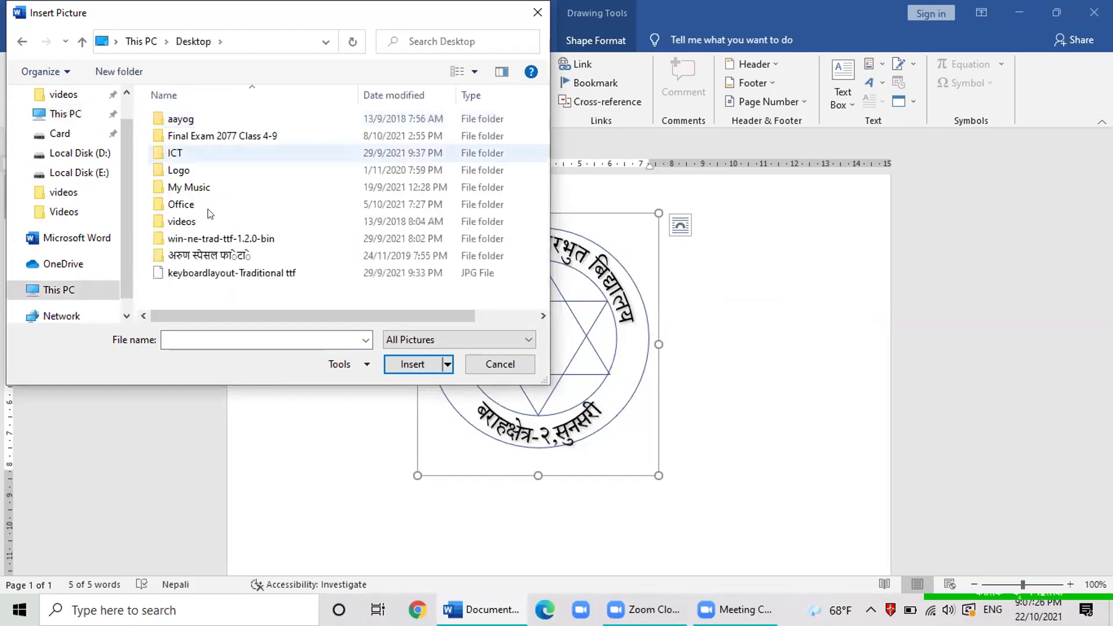
left_click(209, 215)
left_click(197, 174)
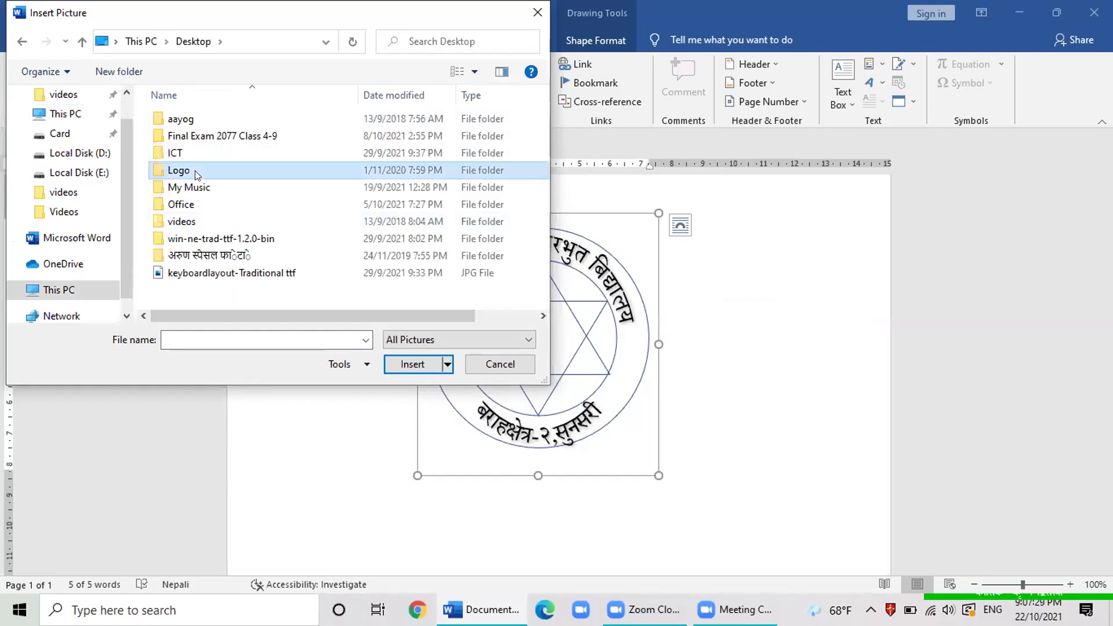
double_click(197, 172)
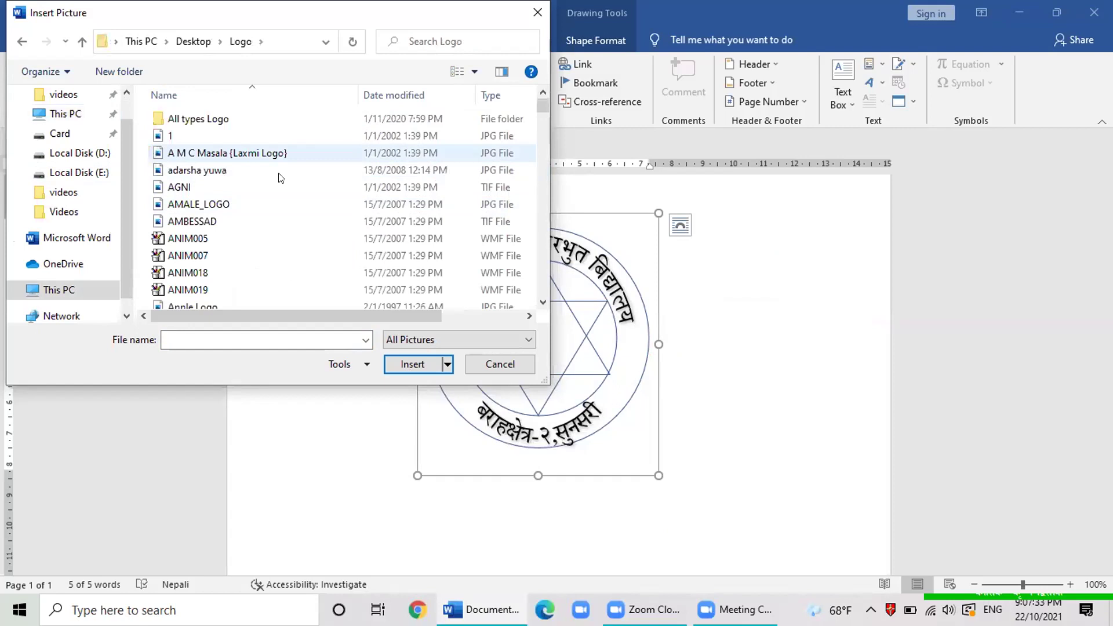
Step: Insert the Book Logo image from the All types Logo folder
double_click(225, 118)
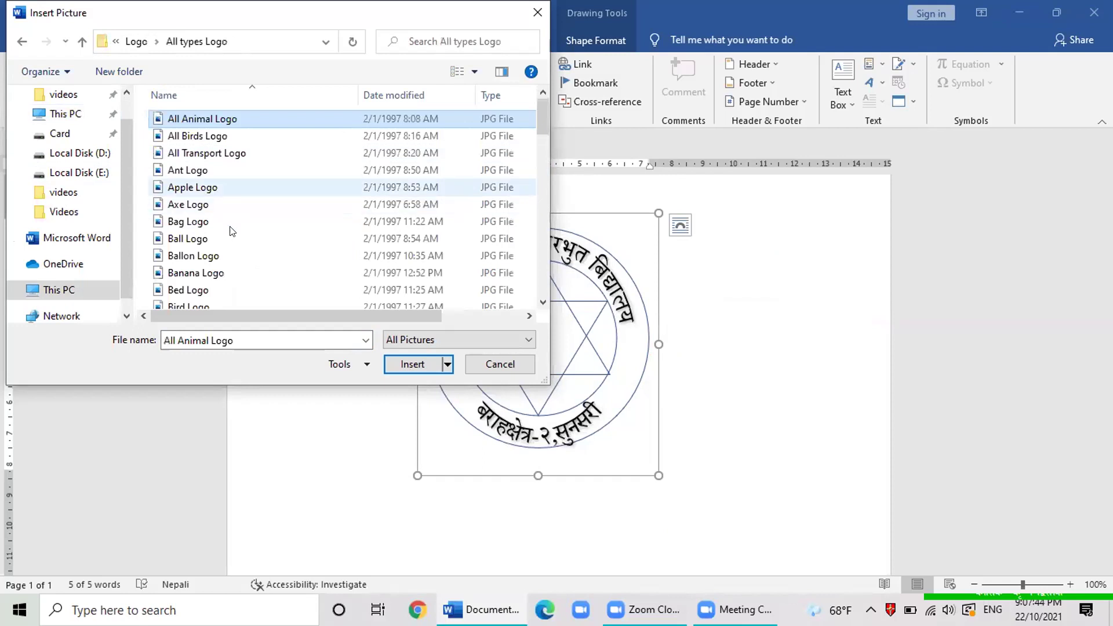
scroll(236, 245, "down", 1)
scroll(235, 243, "down", 1)
scroll(235, 244, "down", 1)
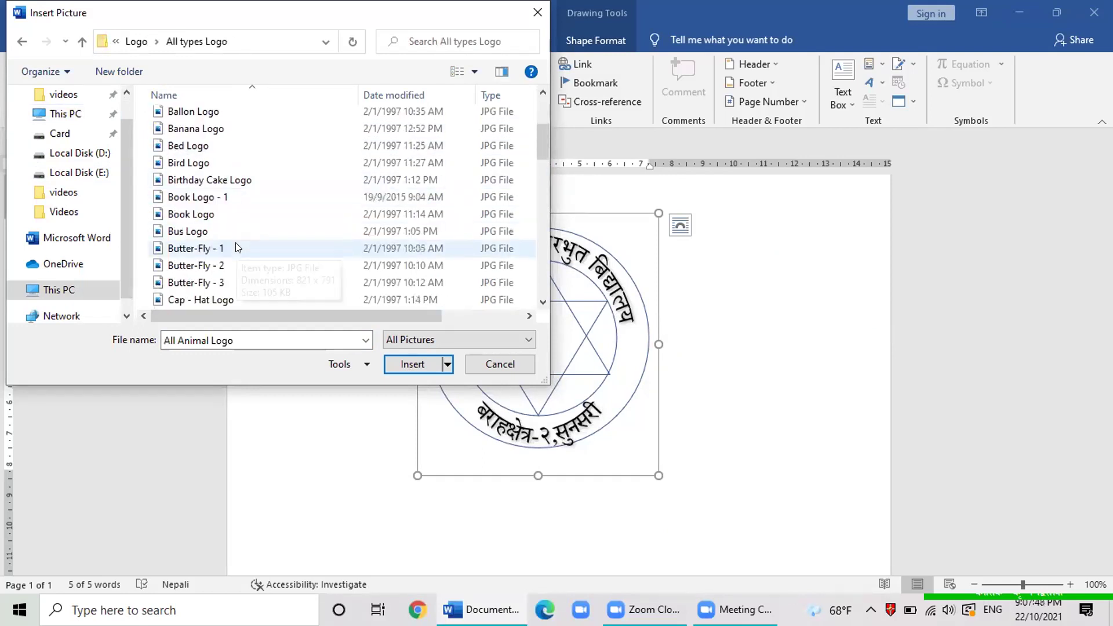
left_click(198, 216)
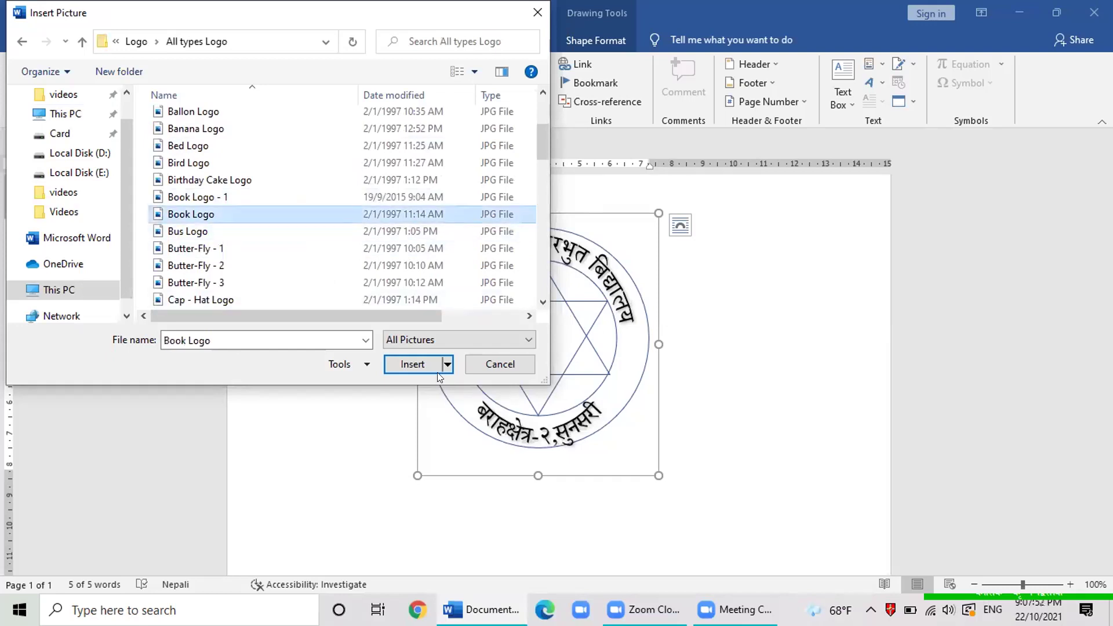
left_click(412, 364)
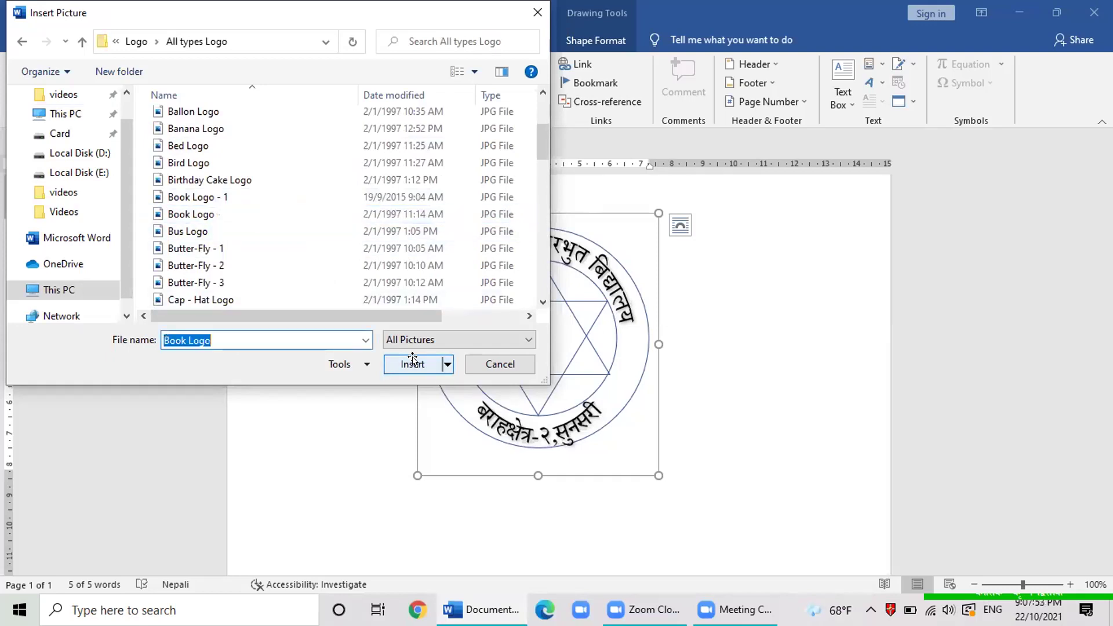
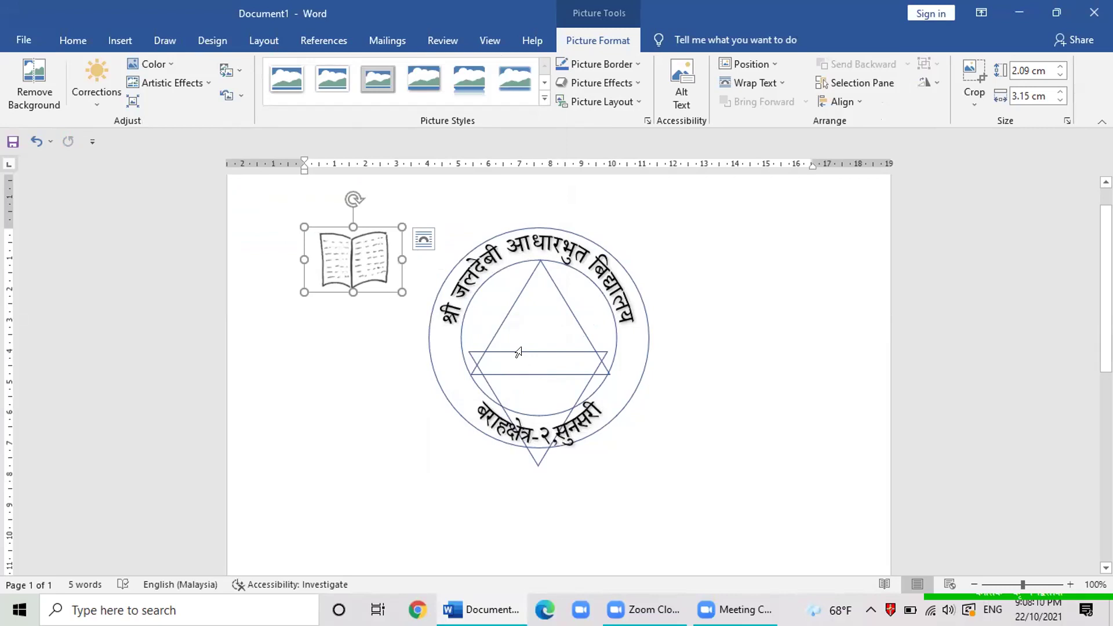
Step: Move the curved Nepali school-name WordArt left, off the circle-and-triangle emblem
left_click(523, 389)
double_click(528, 389)
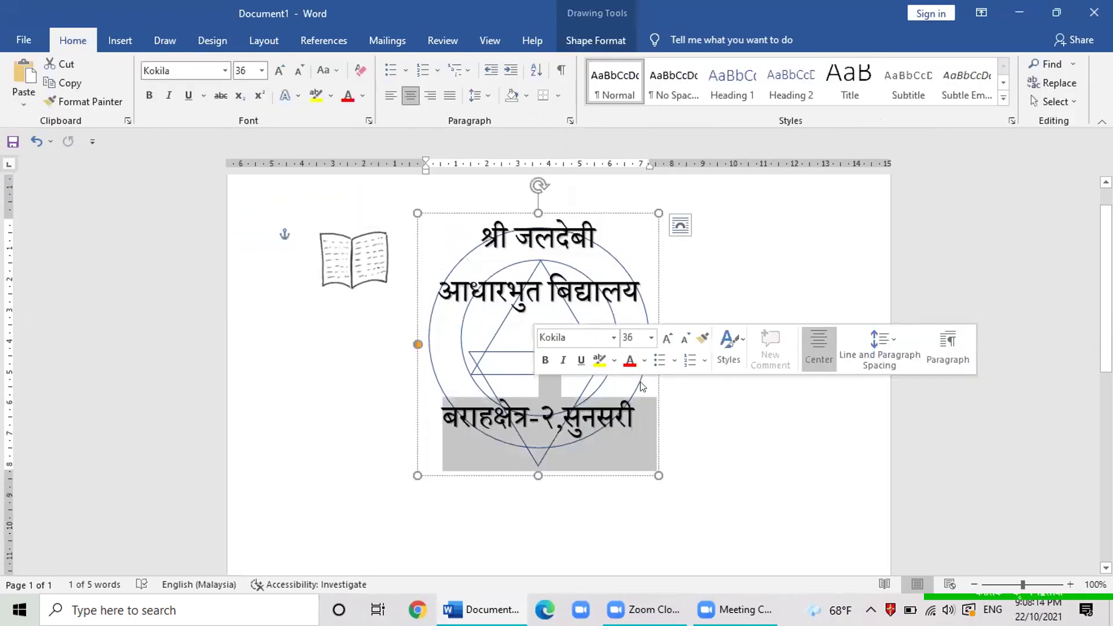
left_click(777, 392)
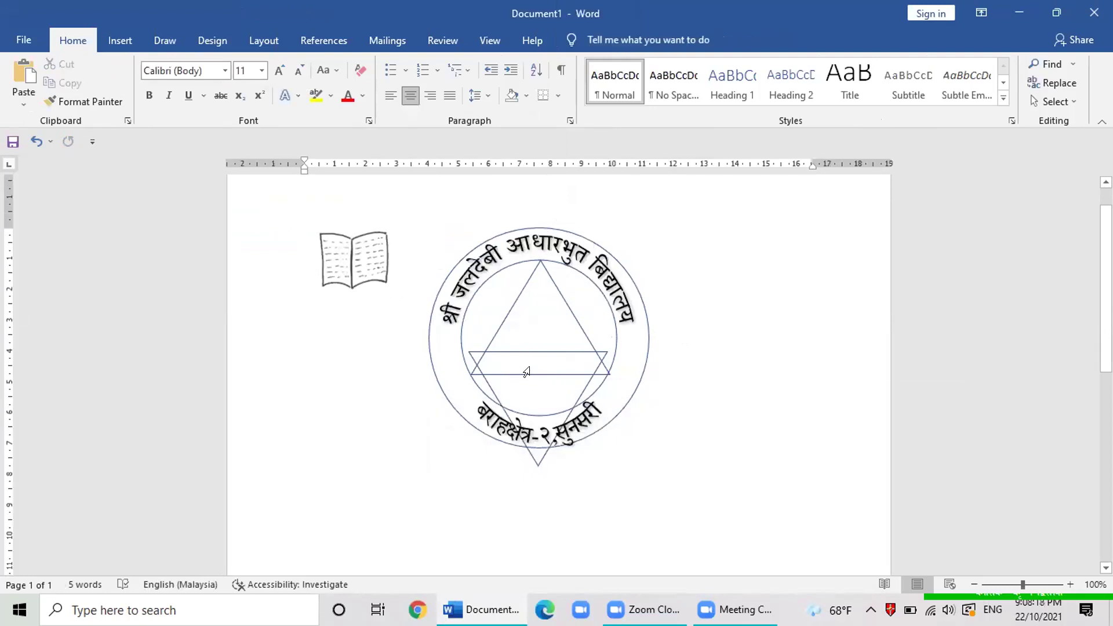
double_click(527, 371)
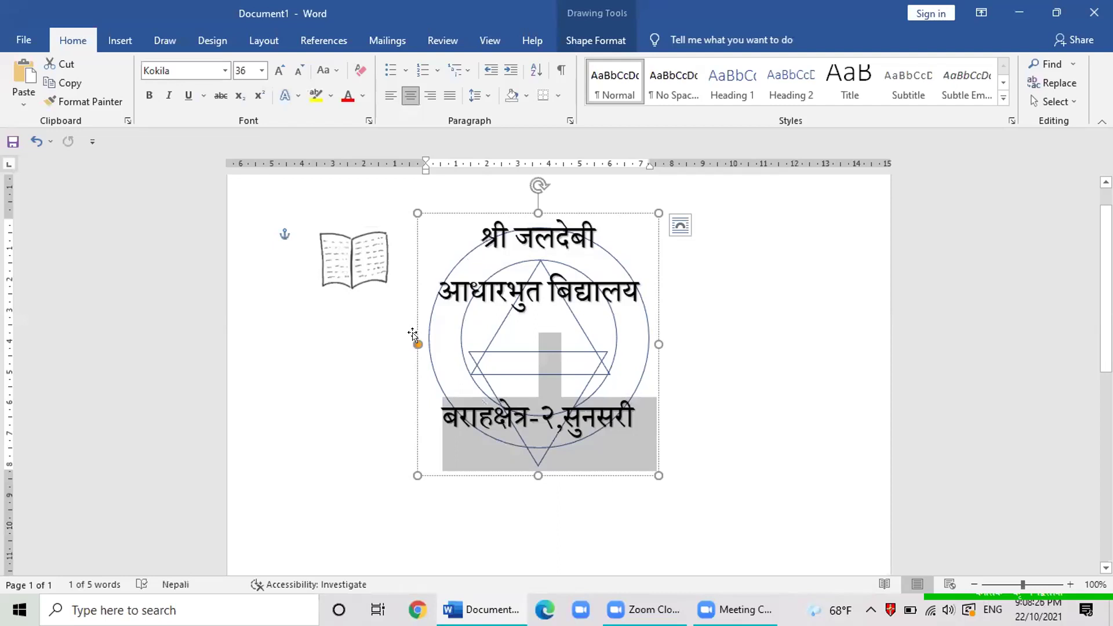
left_click_drag(413, 334, 183, 375)
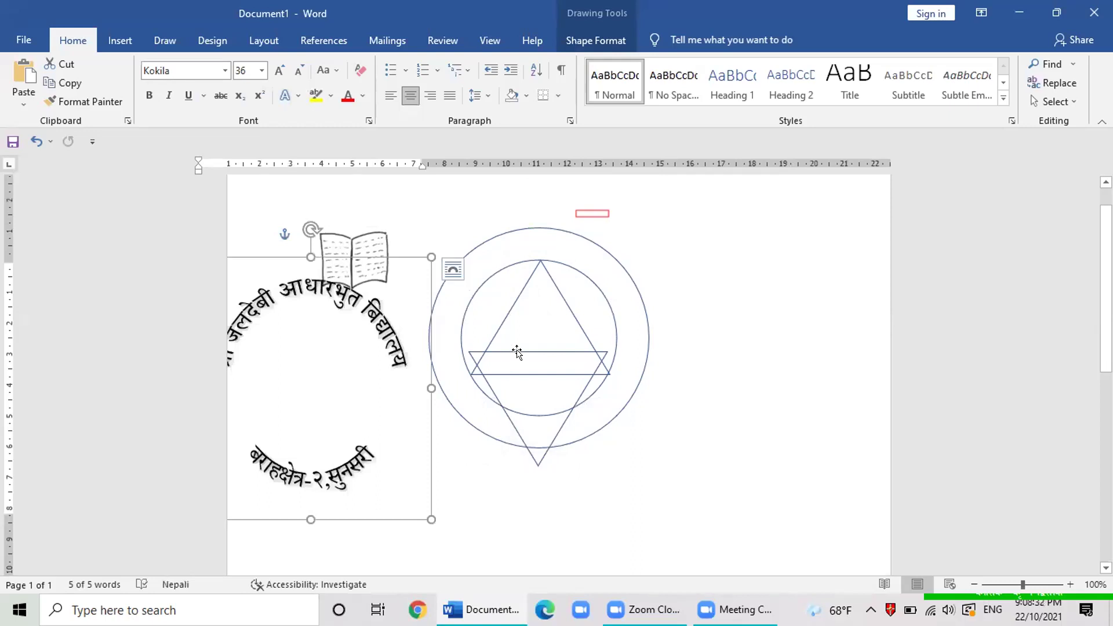
Step: Slide the downward triangle up into the inner circle and align it into a six-pointed star
left_click_drag(517, 348, 514, 299)
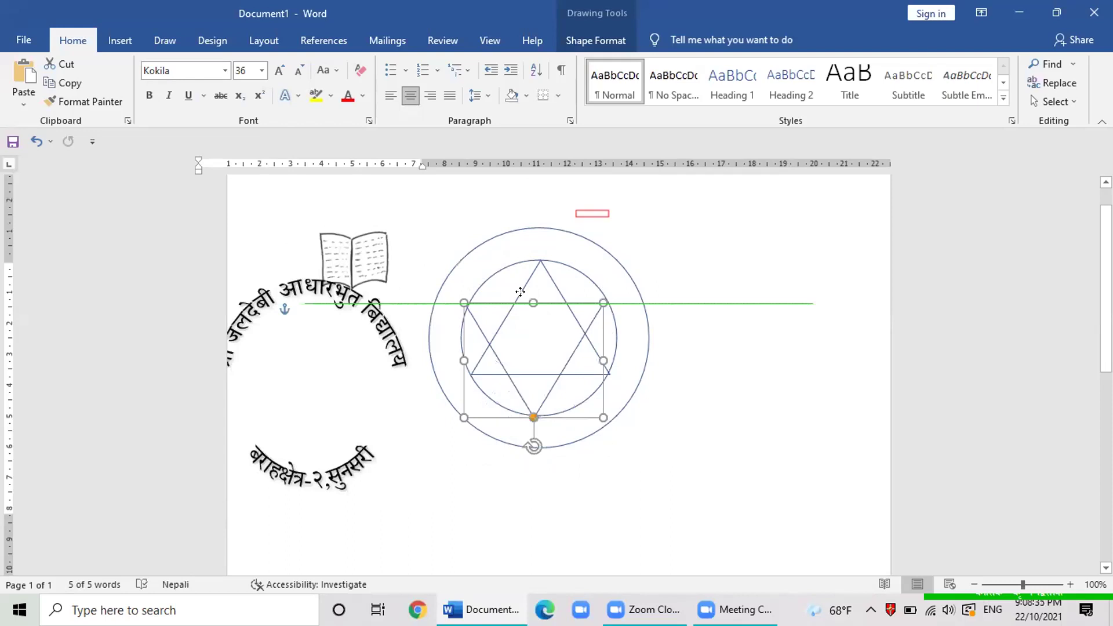
mouse_move(514, 299)
left_mouse_down()
mouse_move(521, 282)
mouse_move(521, 296)
left_mouse_up()
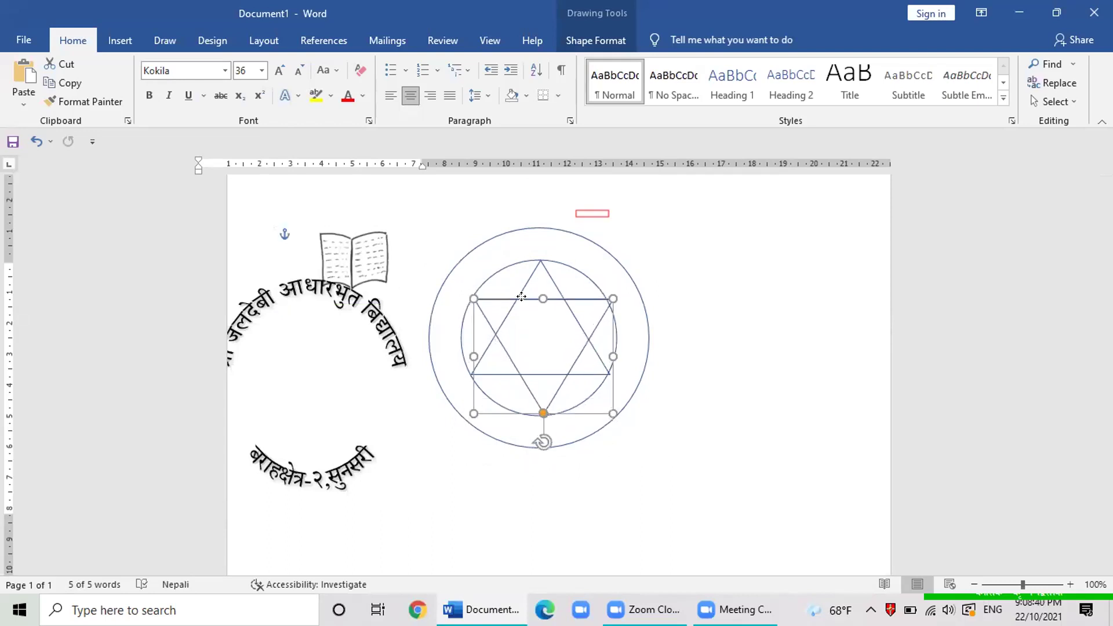
left_click(735, 337)
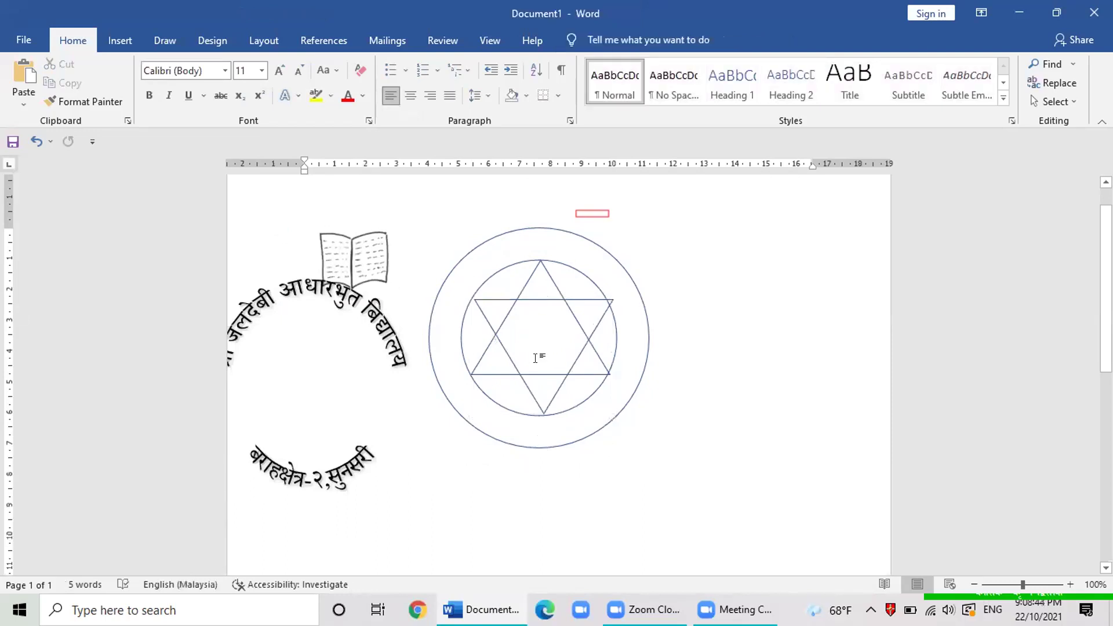
left_click(508, 360)
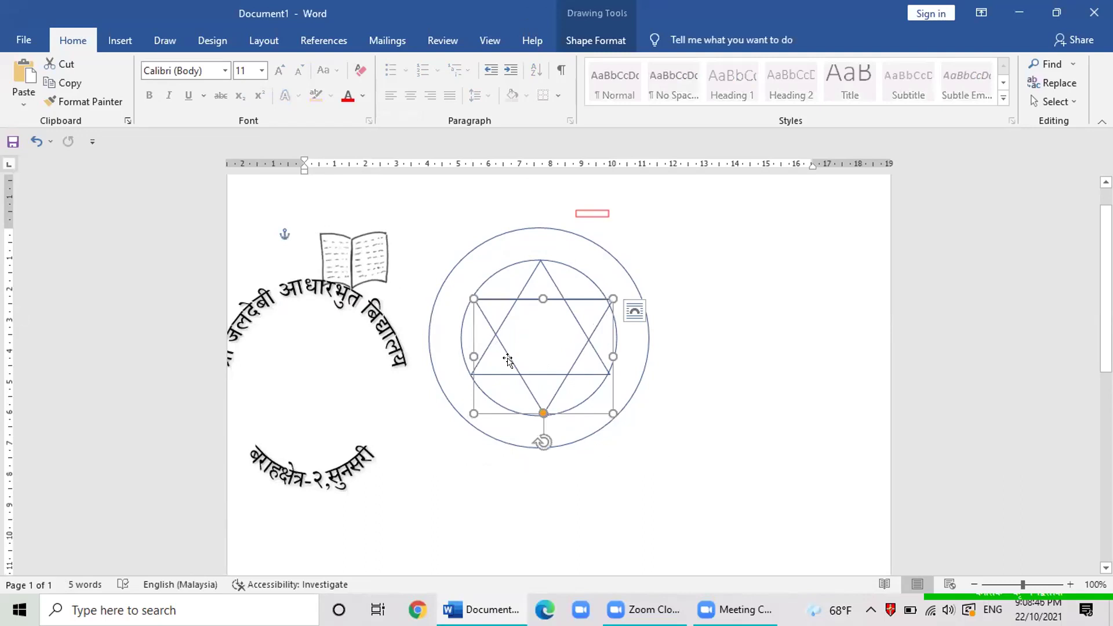
key("Tab")
key("Tab")
key("Tab")
key("Tab")
key("Tab")
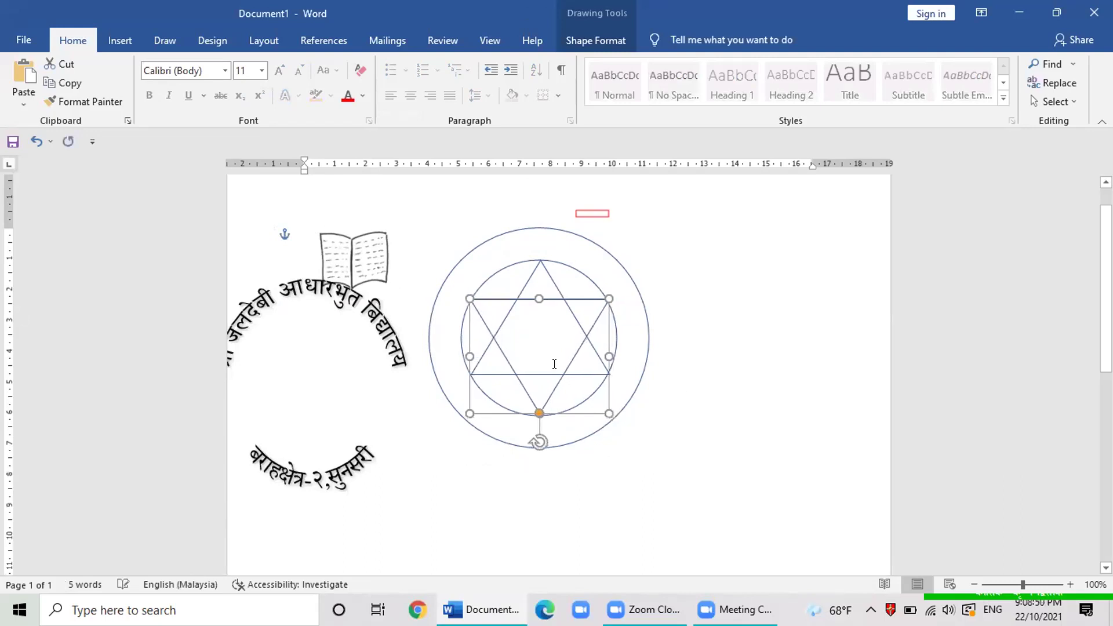
left_click(693, 385)
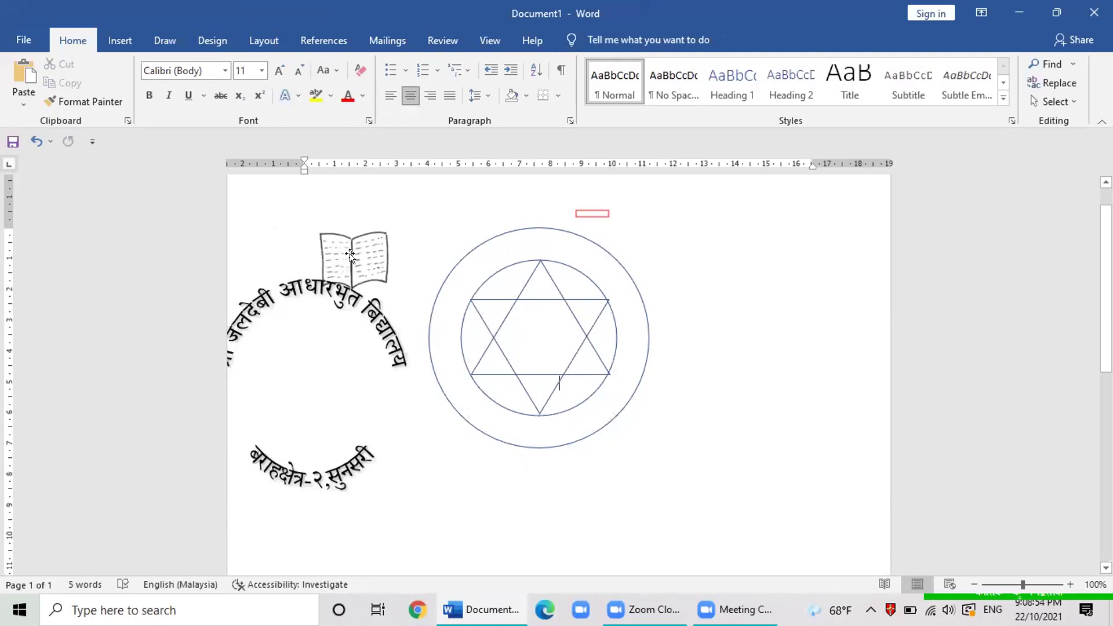
Step: Shift the curved school name onto the page, then shrink the book picture and place it above
left_click_drag(350, 255, 359, 265)
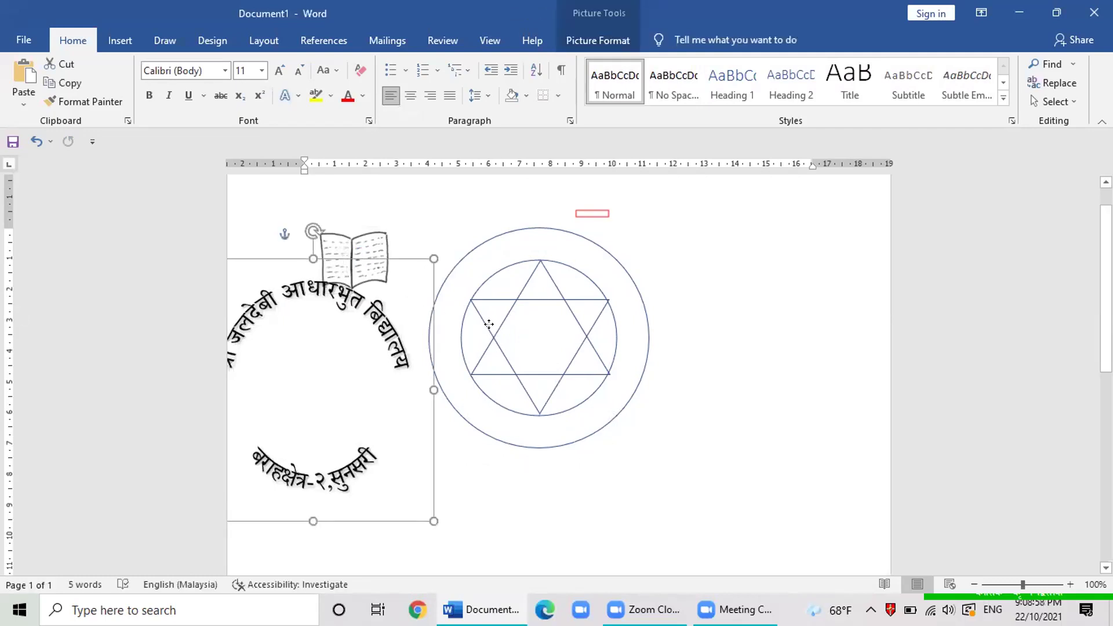
left_click_drag(488, 324, 385, 303)
left_click(371, 287)
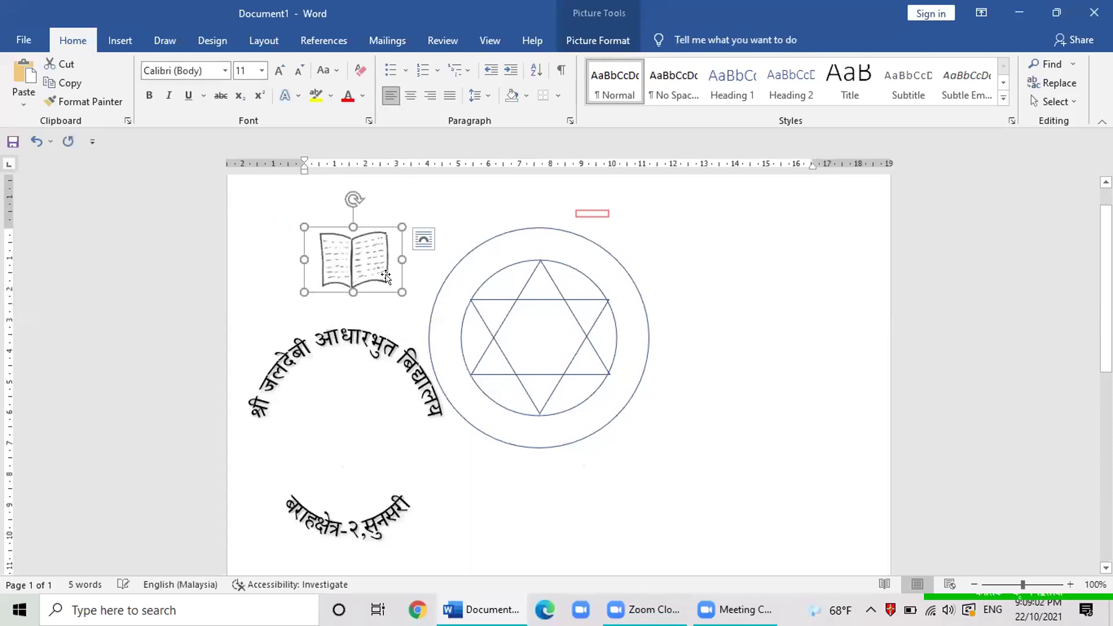
left_click_drag(399, 291, 383, 280)
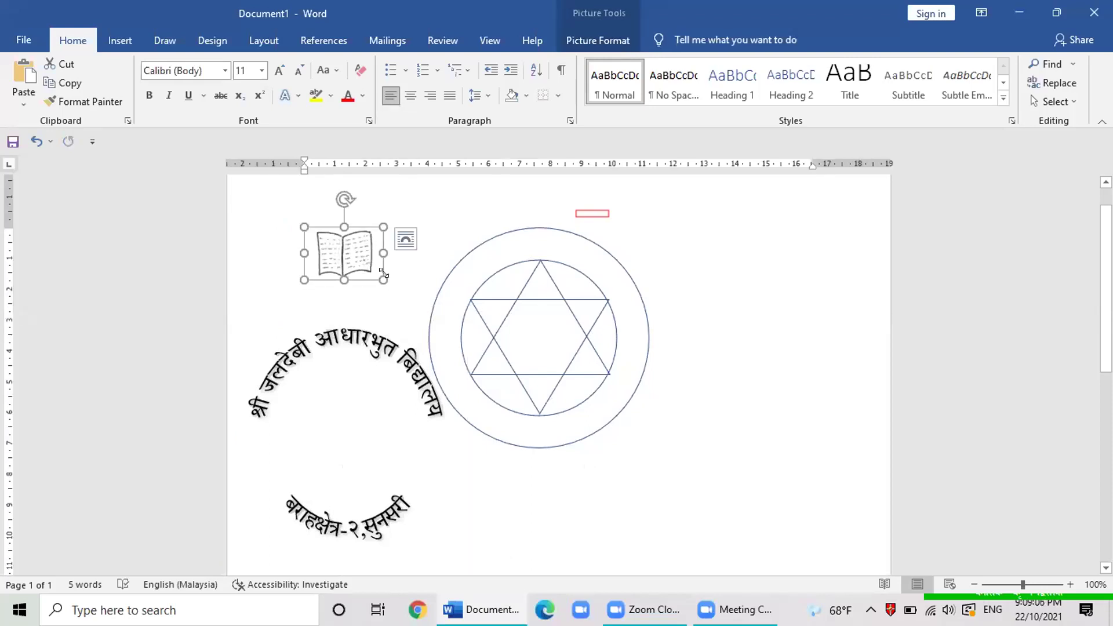
left_click_drag(371, 270, 520, 332)
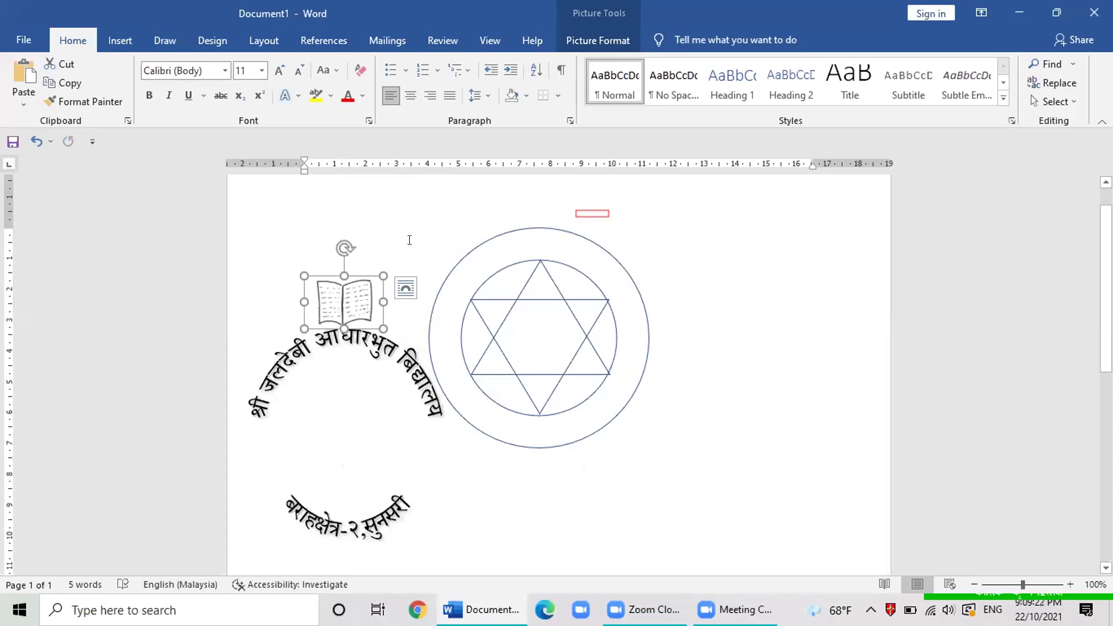
Step: Set the book picture's text wrapping to In Front of Text
left_click(578, 42)
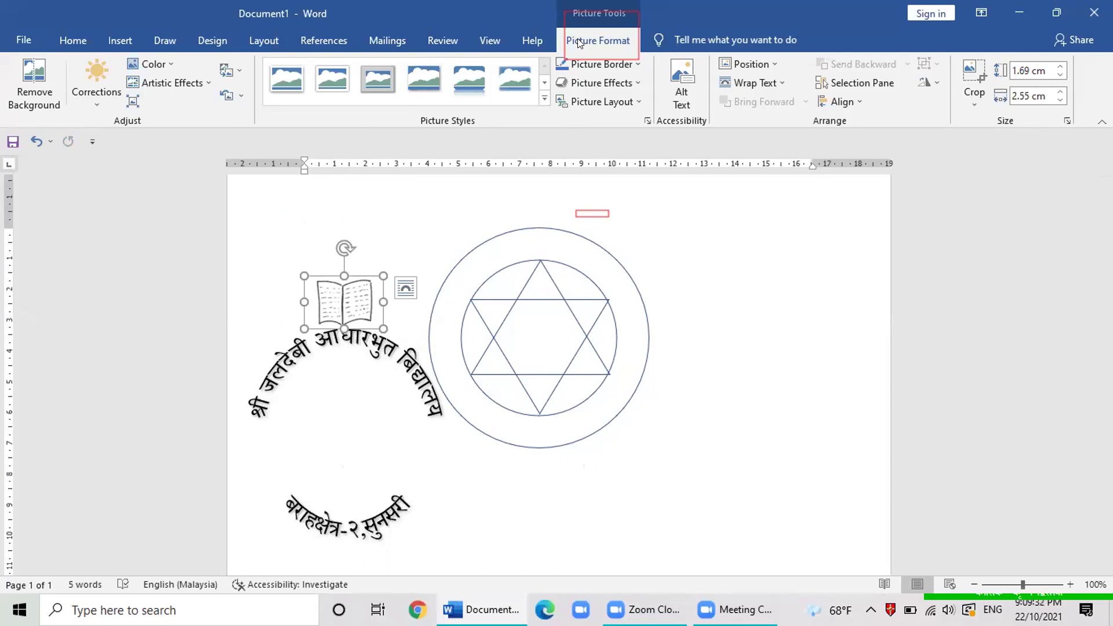
left_click(755, 85)
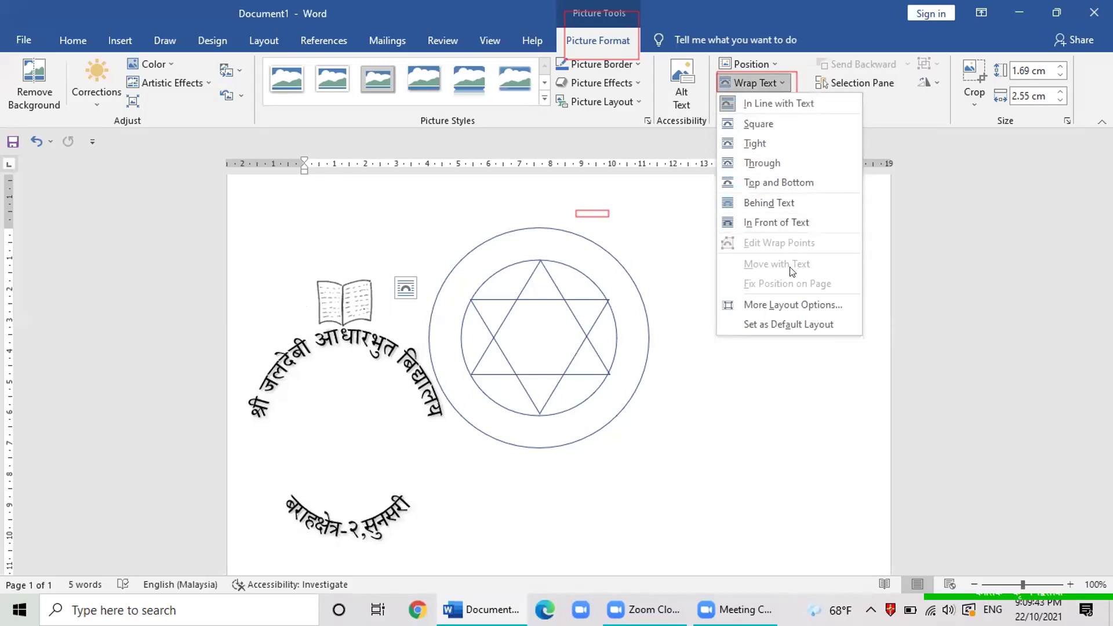
left_click(774, 223)
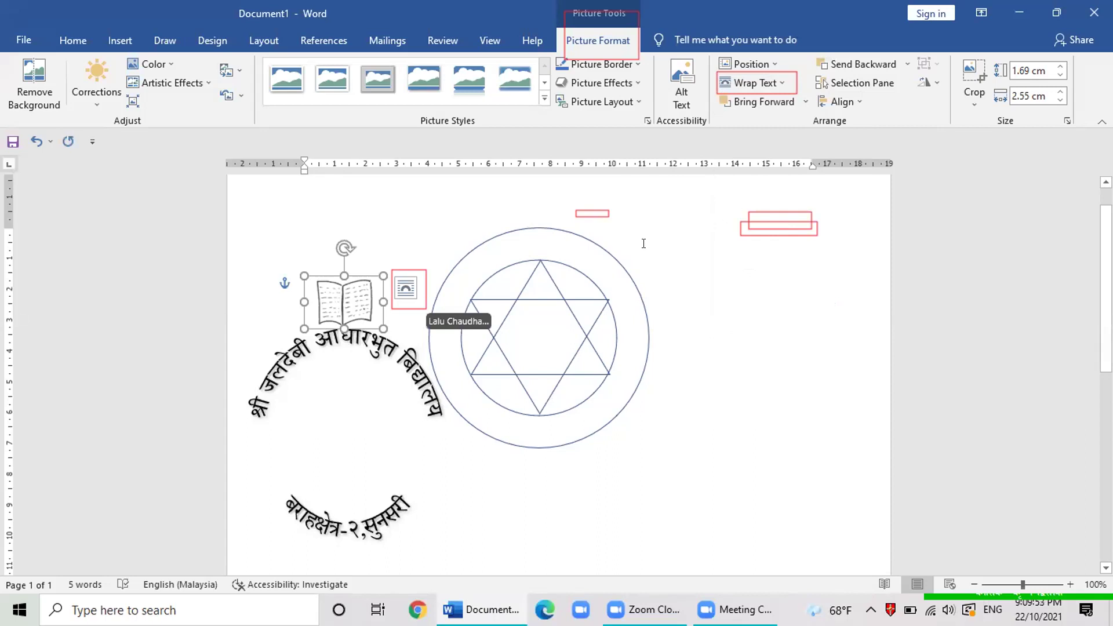
left_click(403, 290)
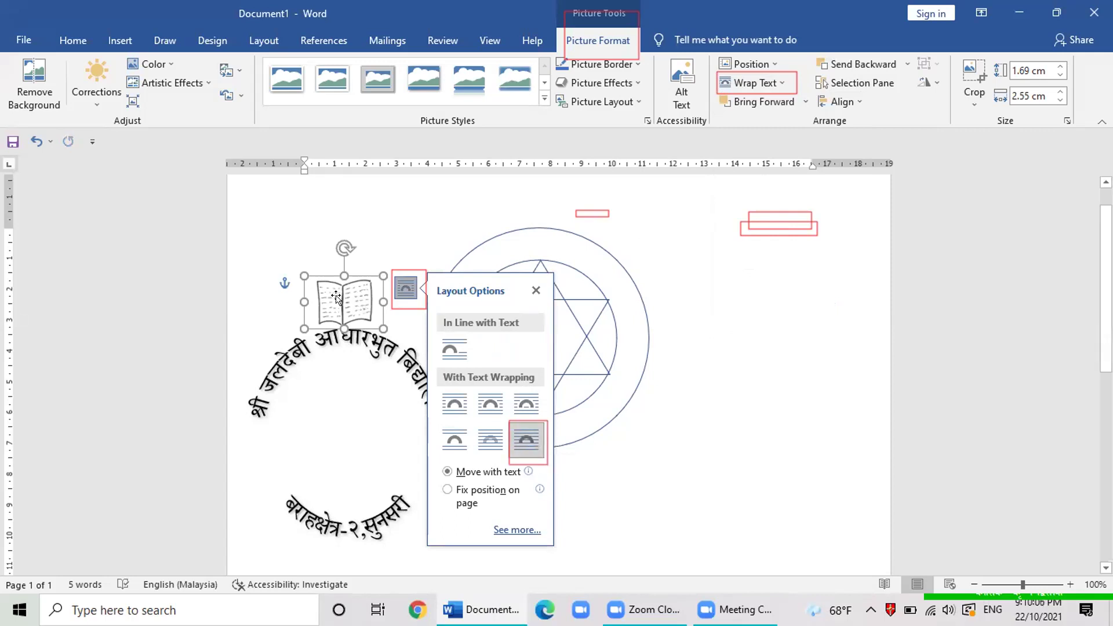
left_click(534, 291)
Step: Place the book picture at the centre of the six-pointed star, nudging it right until centred
left_click_drag(339, 308, 555, 350)
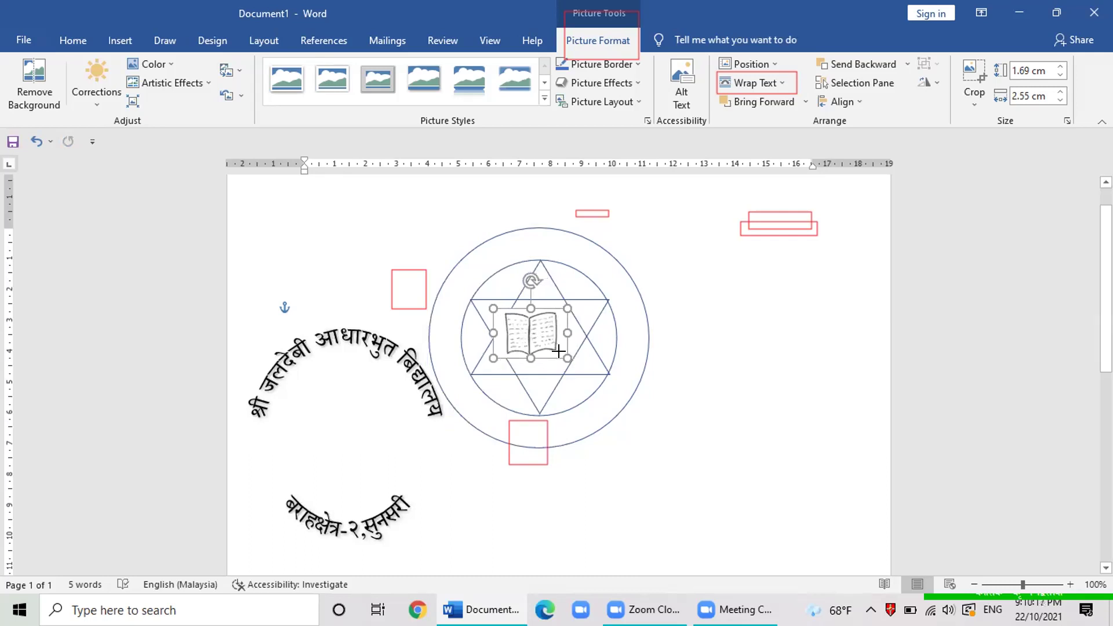
left_click(725, 360)
left_click(522, 338)
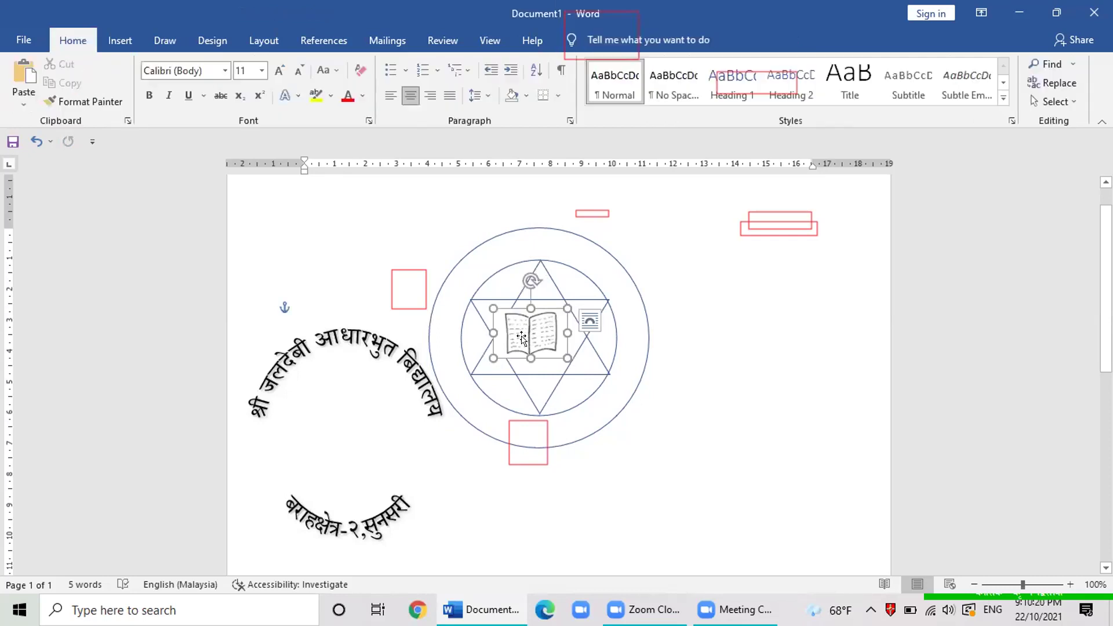
left_click_drag(522, 338, 531, 336)
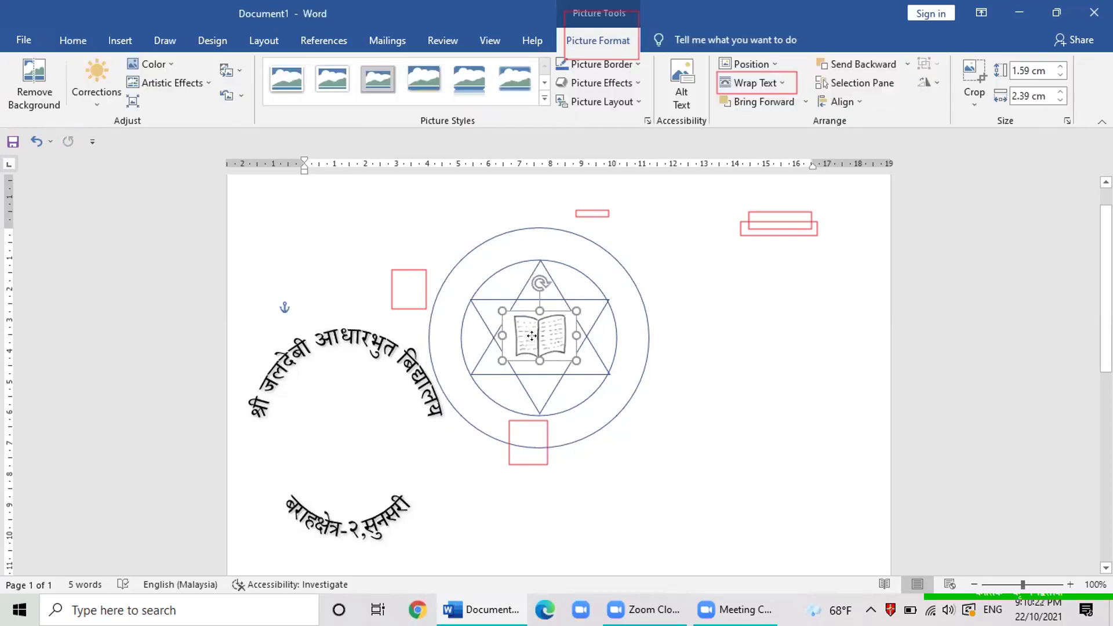
left_click(720, 349)
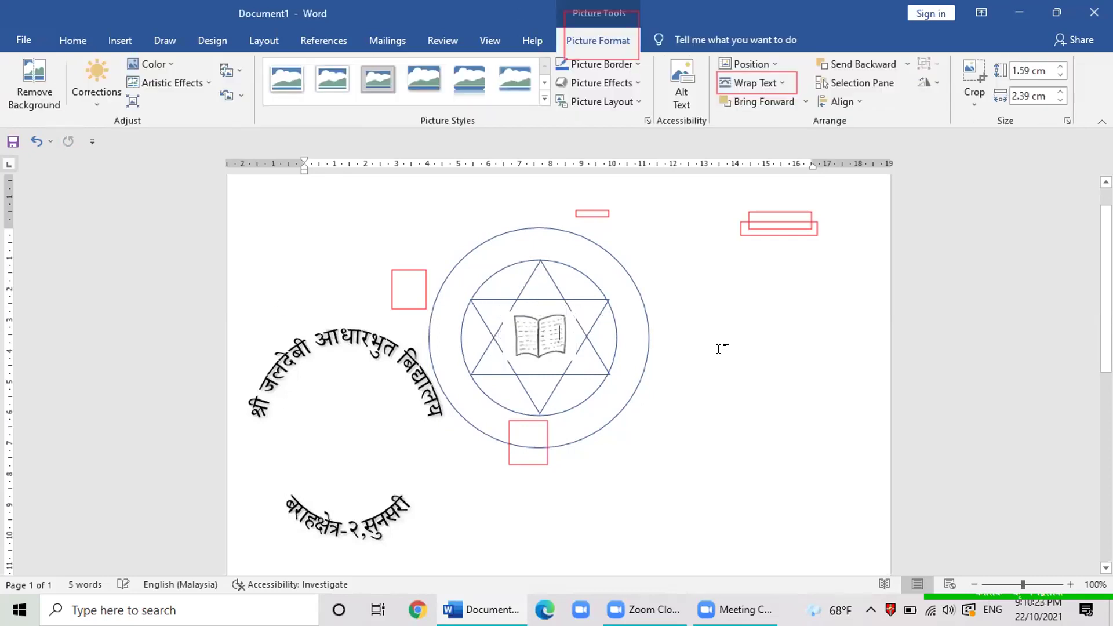
left_click(549, 346)
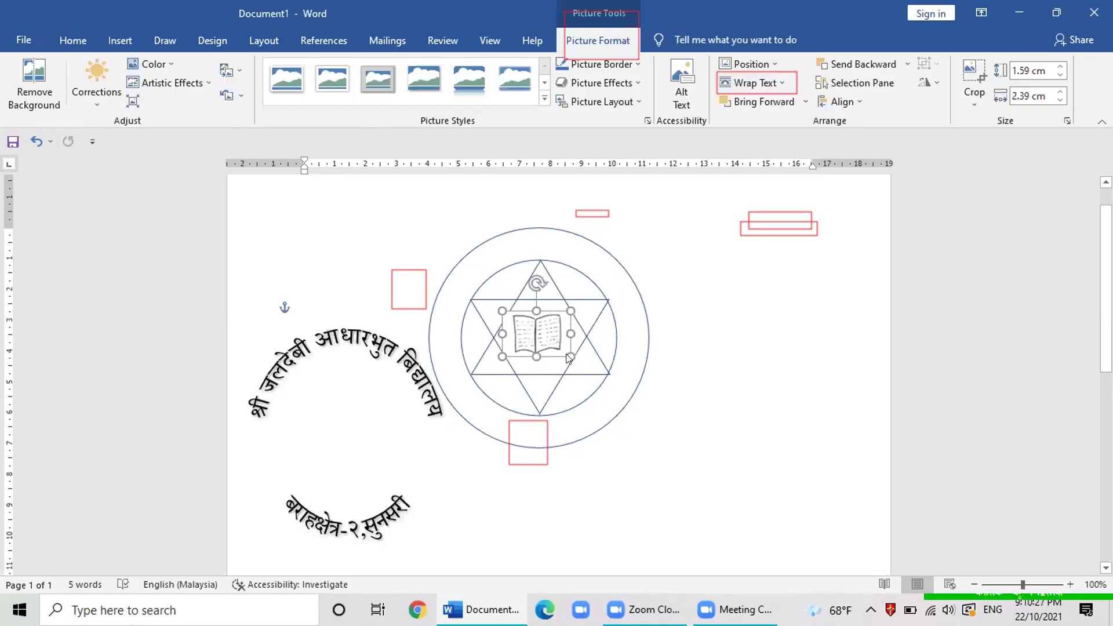
left_click(721, 365)
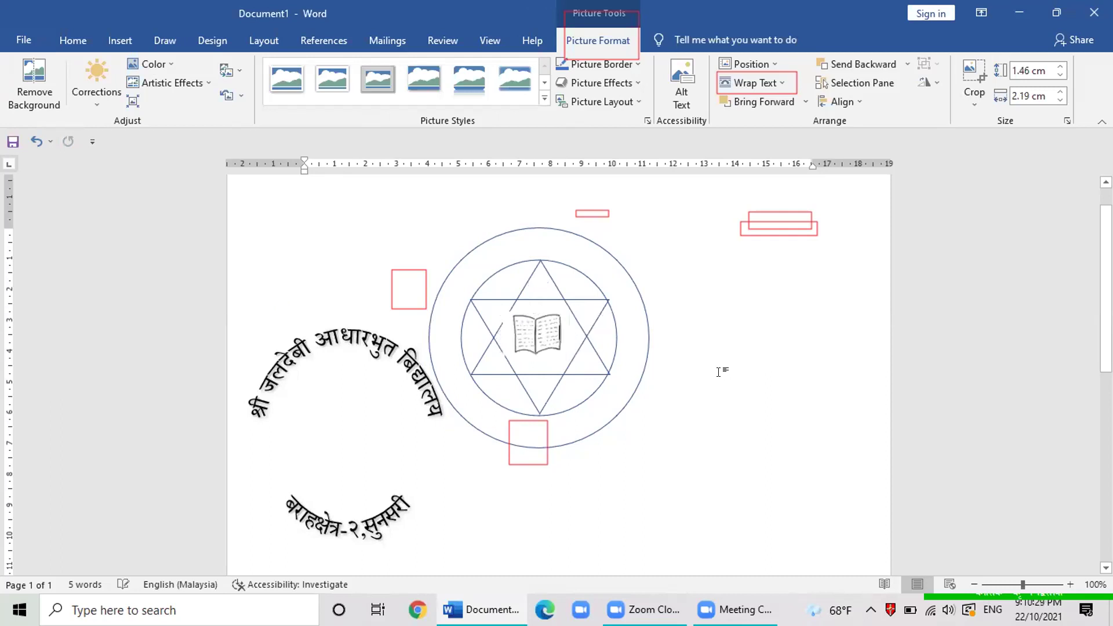
left_click(532, 328)
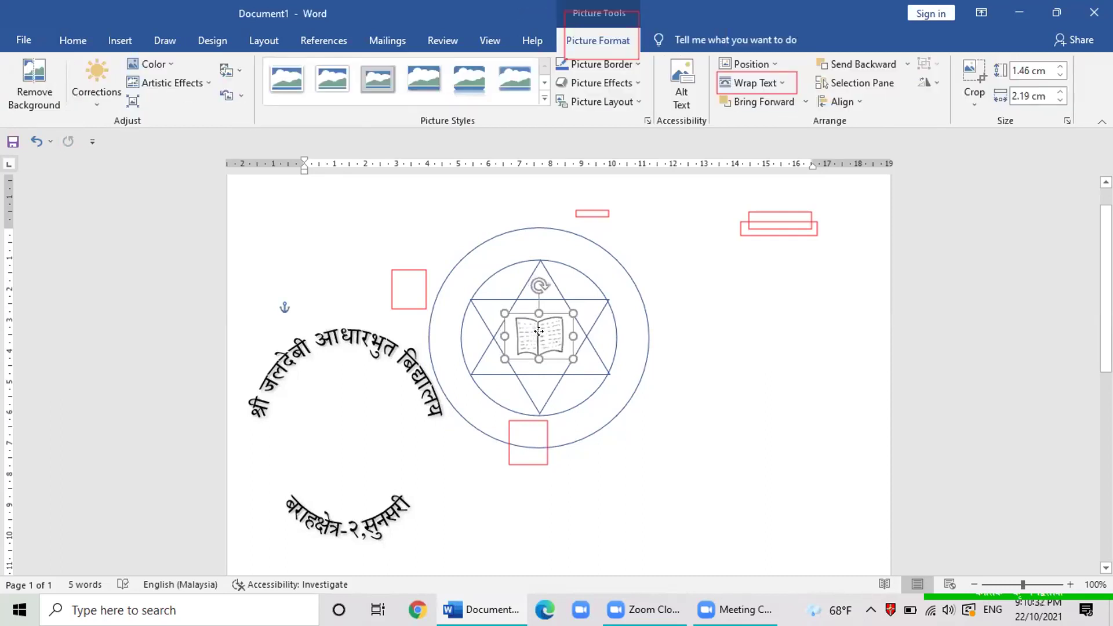
left_click(711, 351)
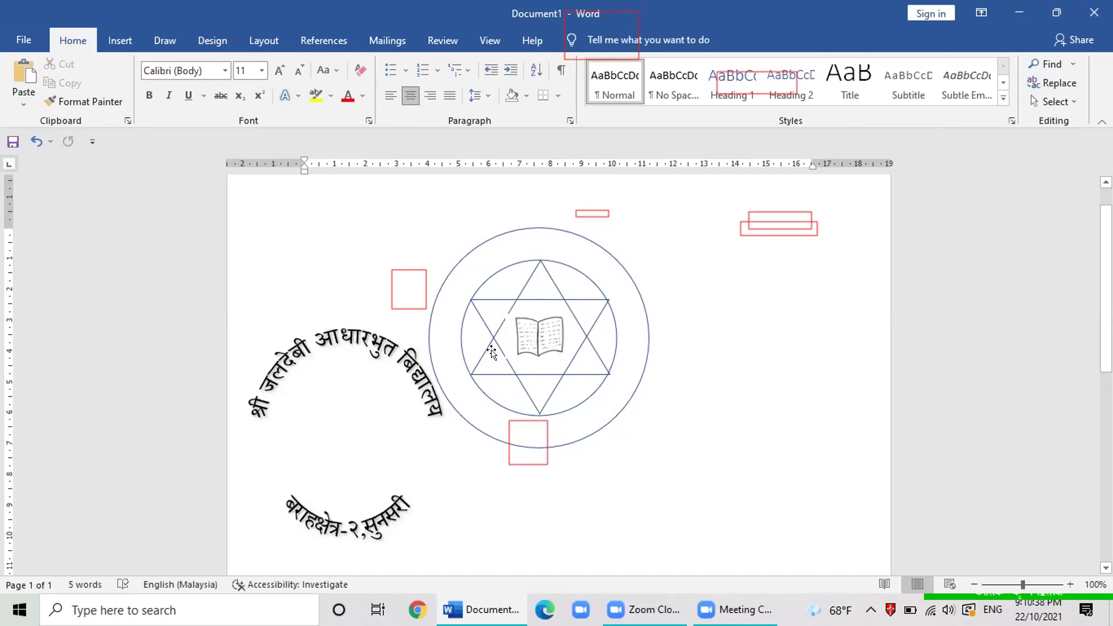
left_click(554, 350)
double_click(554, 350)
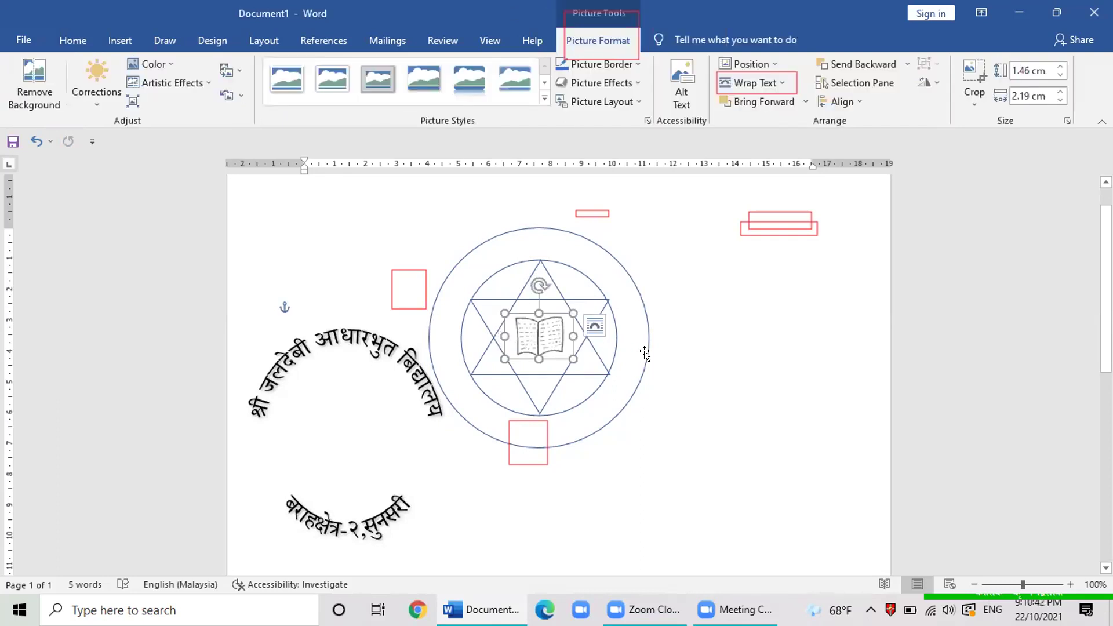
left_click(673, 352)
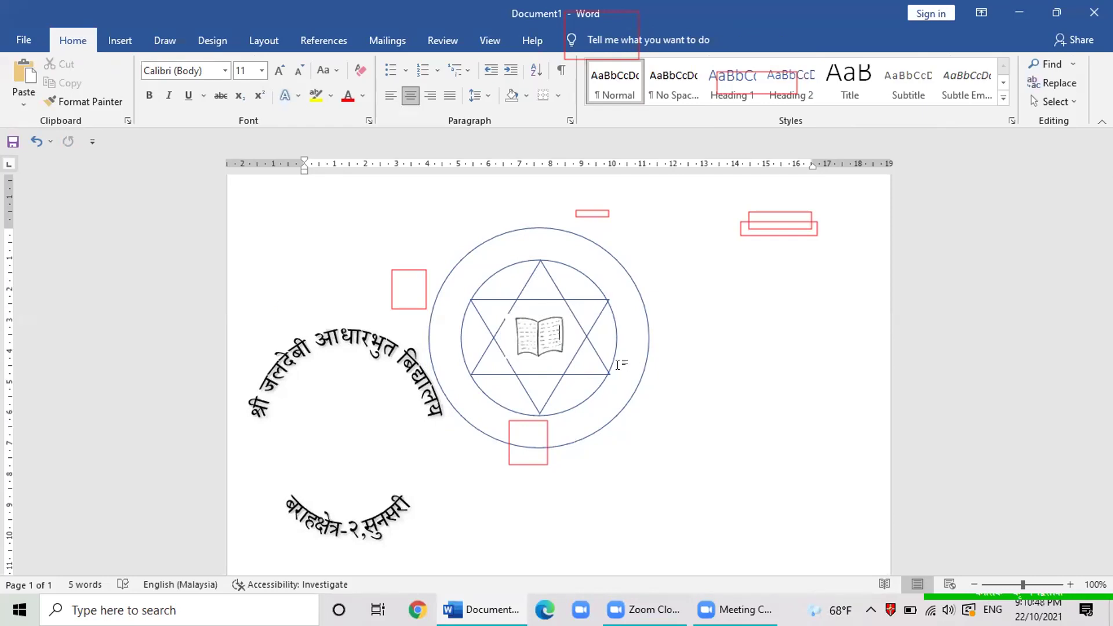
Step: Move the curved school-name box around the emblem circle and fine-tune its alignment with arrow-key nudges
triple_click(399, 374)
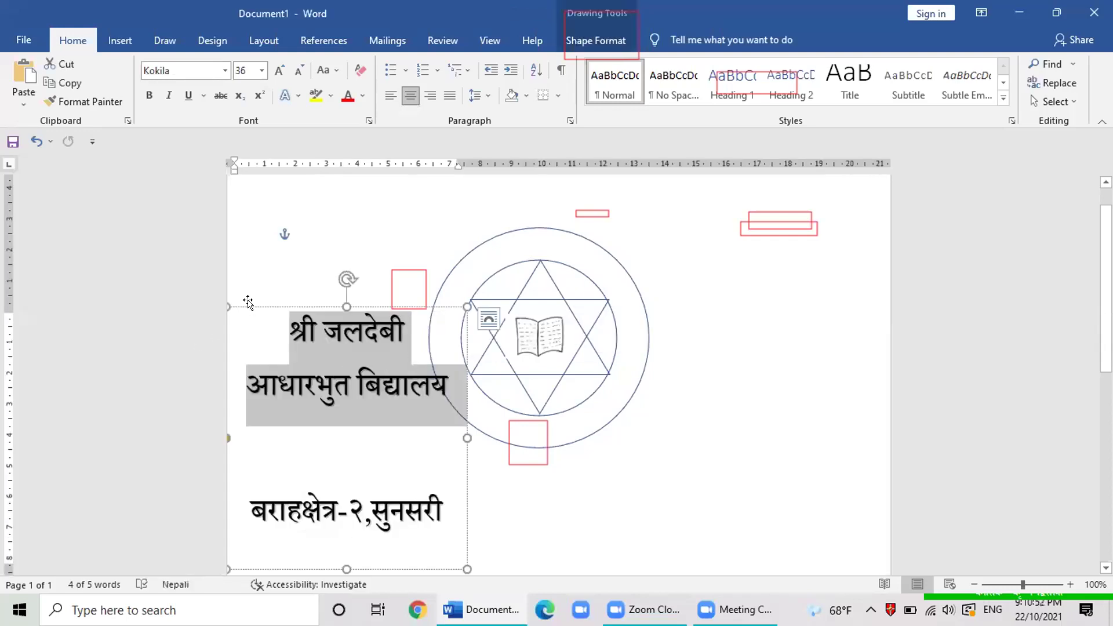
mouse_move(338, 296)
left_mouse_down()
mouse_move(451, 230)
mouse_move(439, 175)
left_mouse_up()
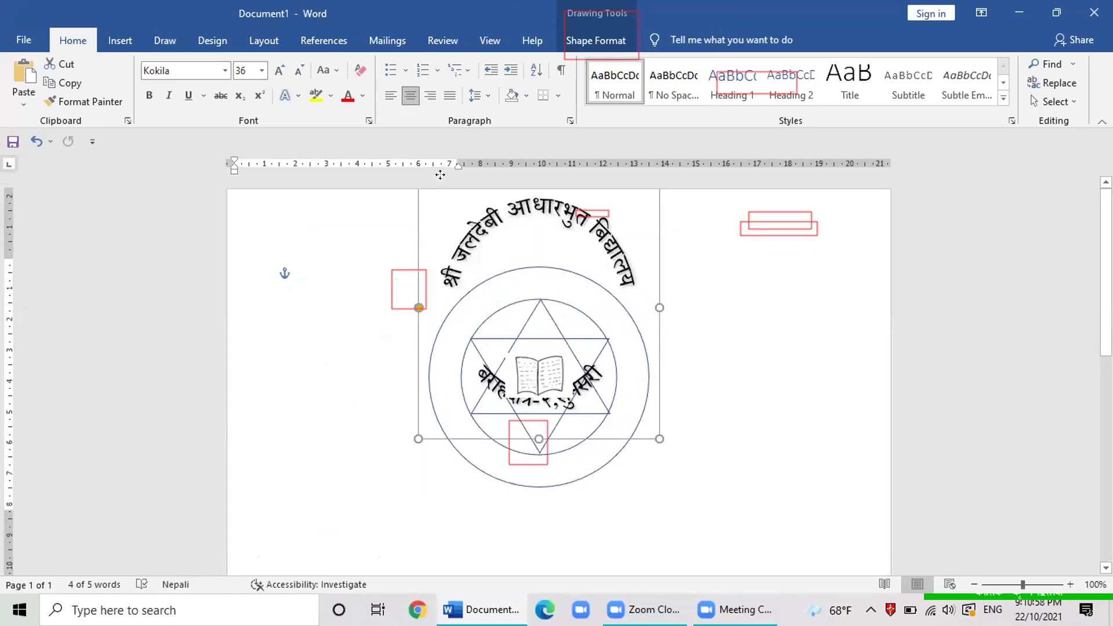
mouse_move(439, 175)
left_mouse_down()
mouse_move(455, 228)
mouse_move(448, 254)
left_mouse_up()
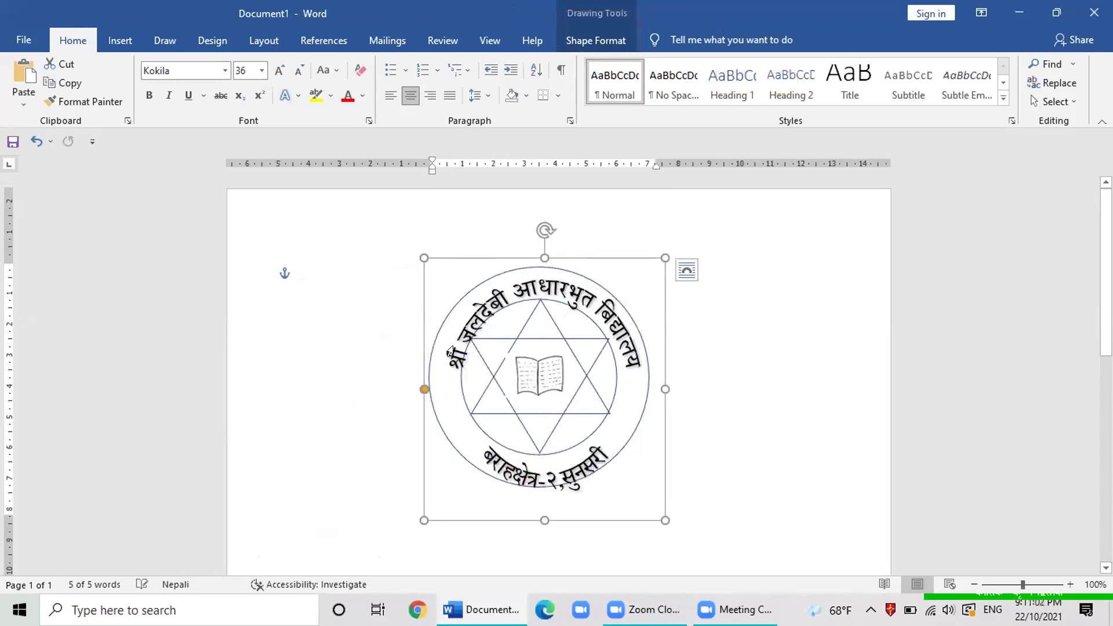
left_click_drag(444, 359, 439, 358)
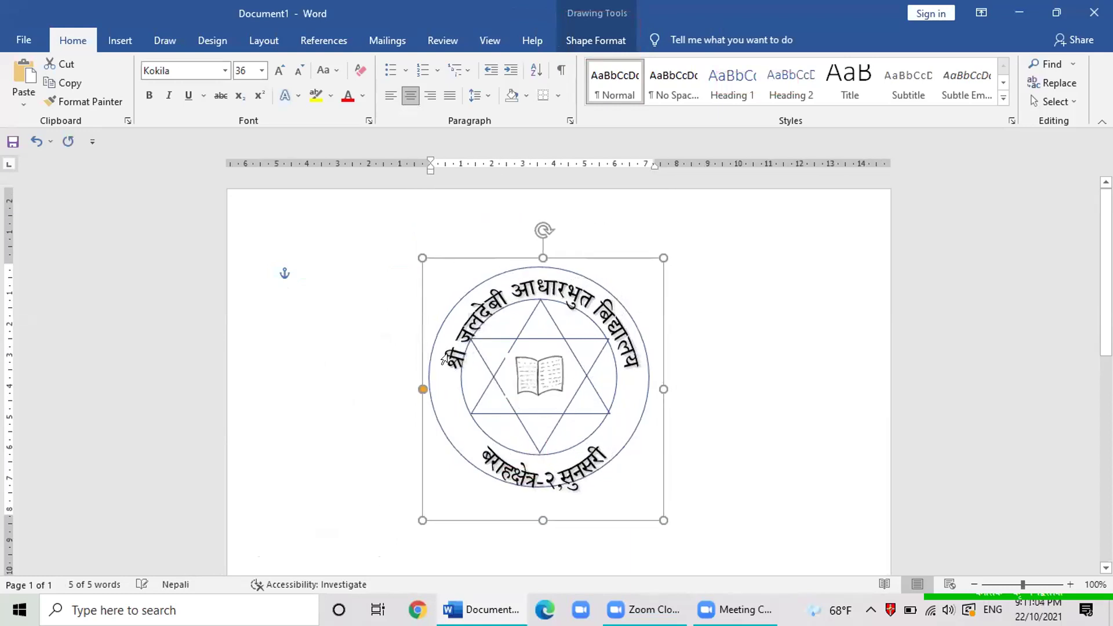
key("Left")
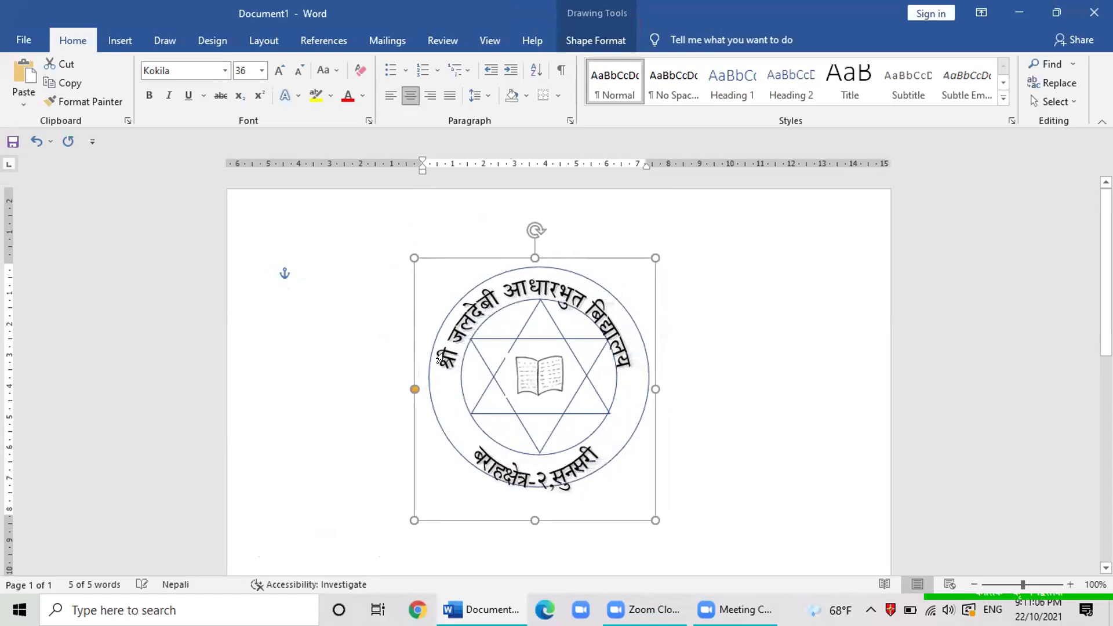
left_click_drag(439, 358, 439, 351)
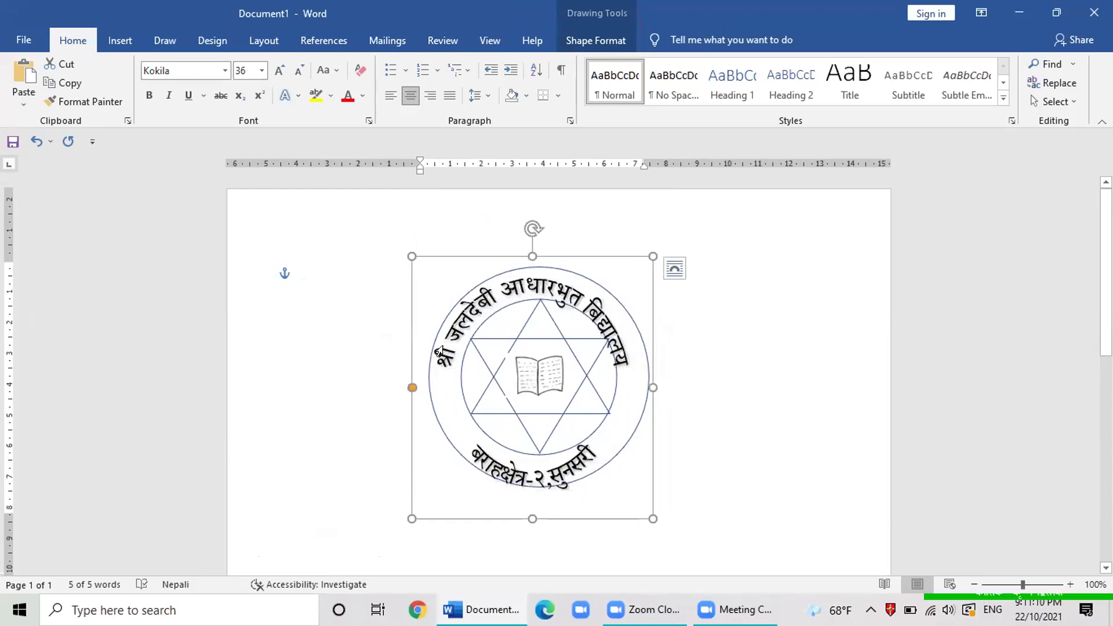
key("ctrl+Right")
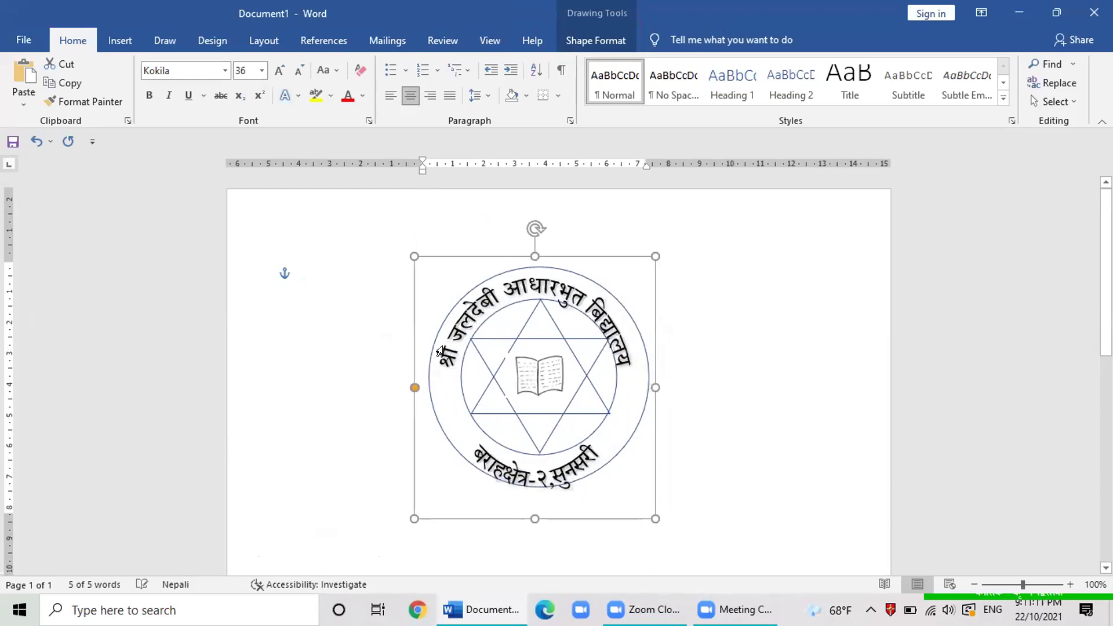
key("ctrl+Right")
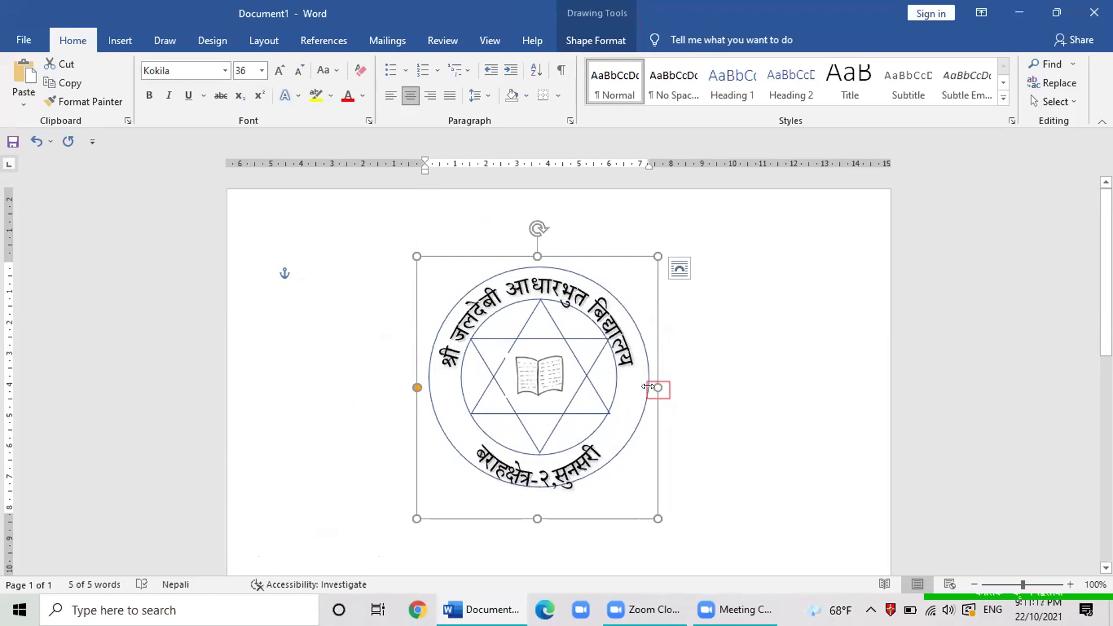
Step: Widen the curved-text box from its right handle and shorten it slightly from the bottom
mouse_move(652, 382)
left_mouse_down()
mouse_move(663, 382)
mouse_move(652, 386)
left_mouse_up()
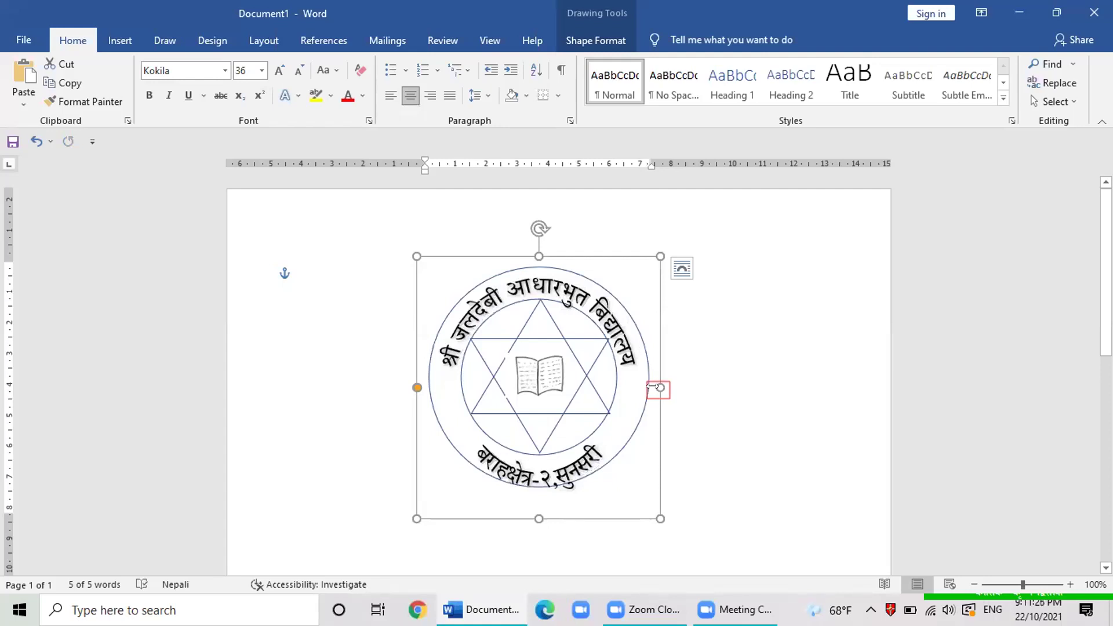
left_click_drag(652, 386, 656, 387)
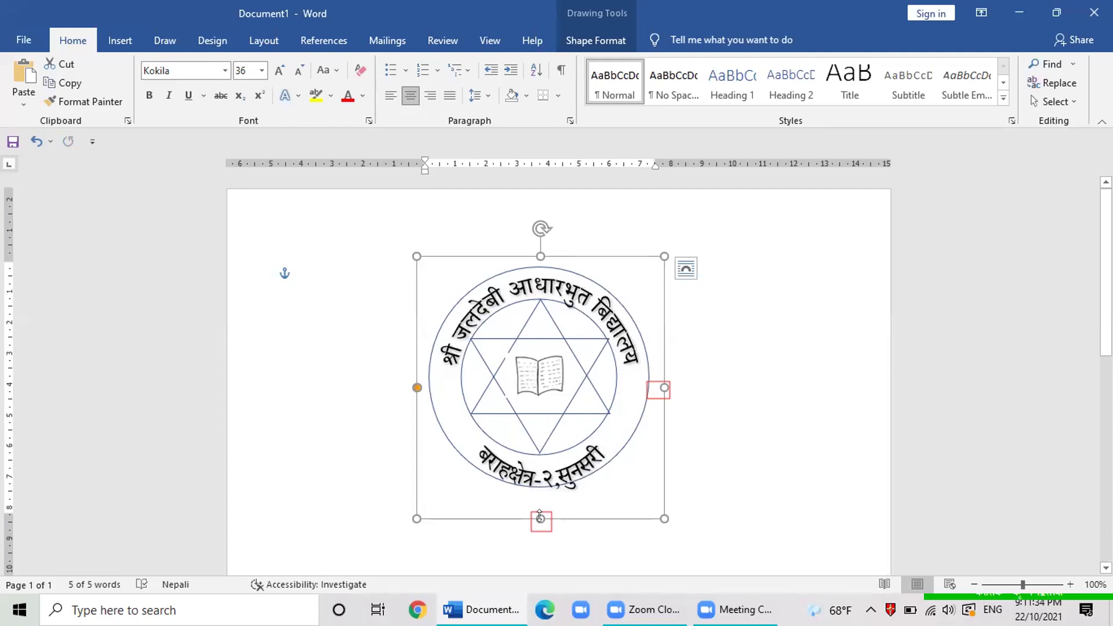
left_click_drag(539, 517, 534, 505)
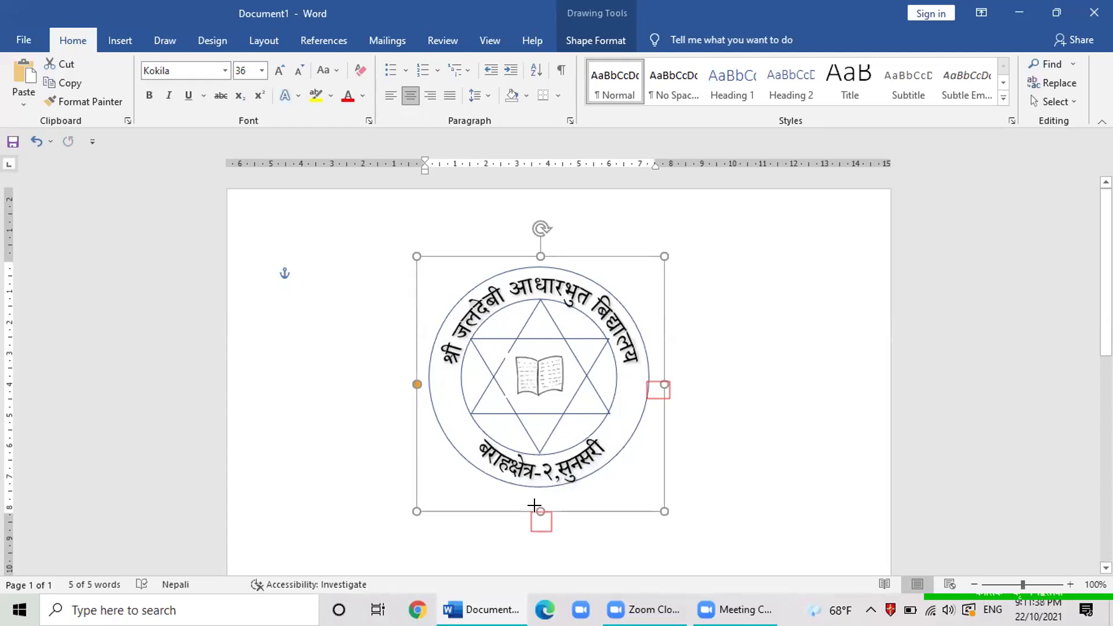
left_click_drag(534, 504, 534, 511)
left_click(730, 425)
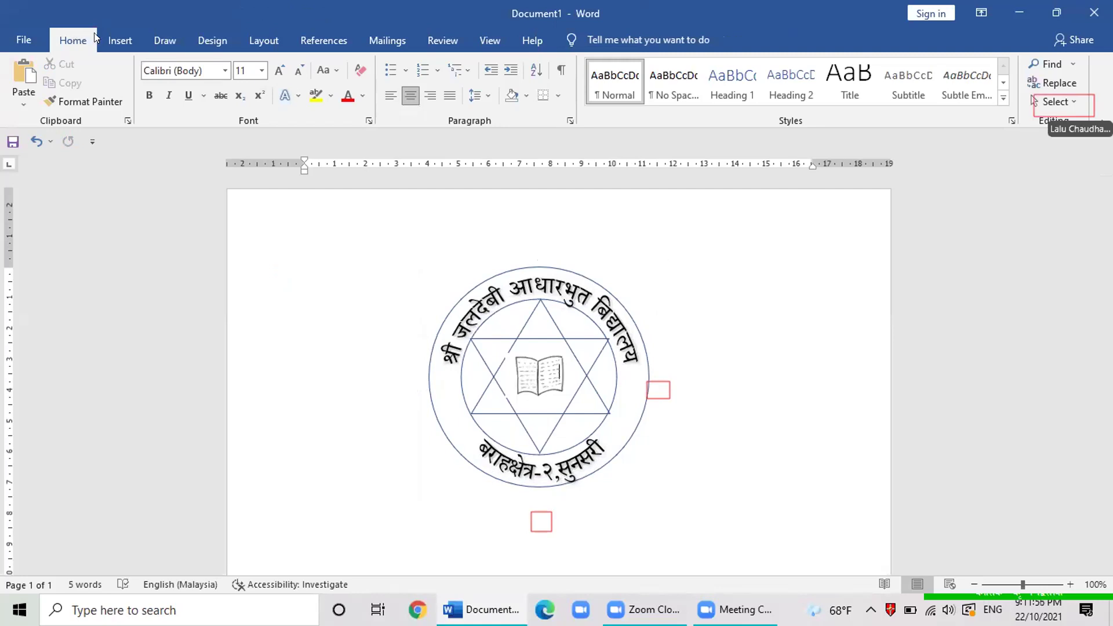
left_click(1063, 104)
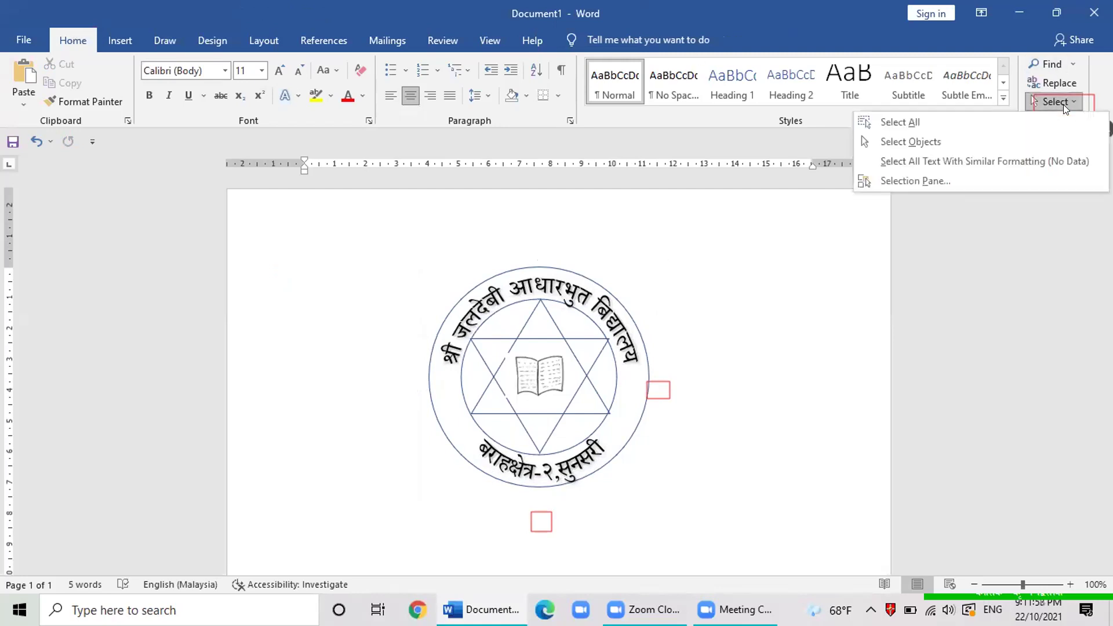
left_click(894, 123)
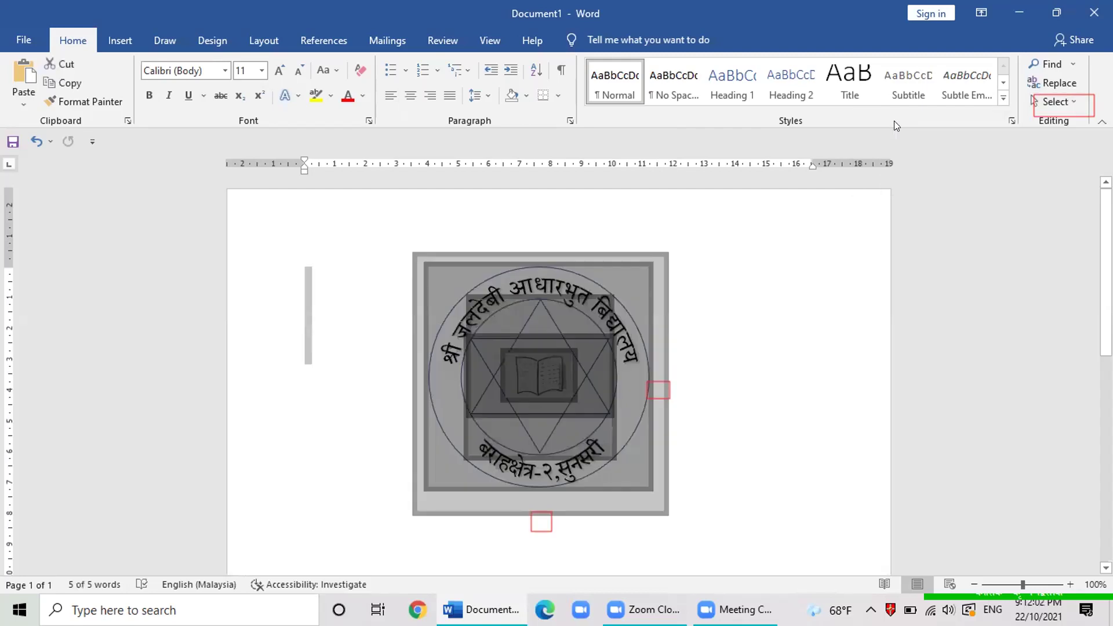
left_click(1059, 103)
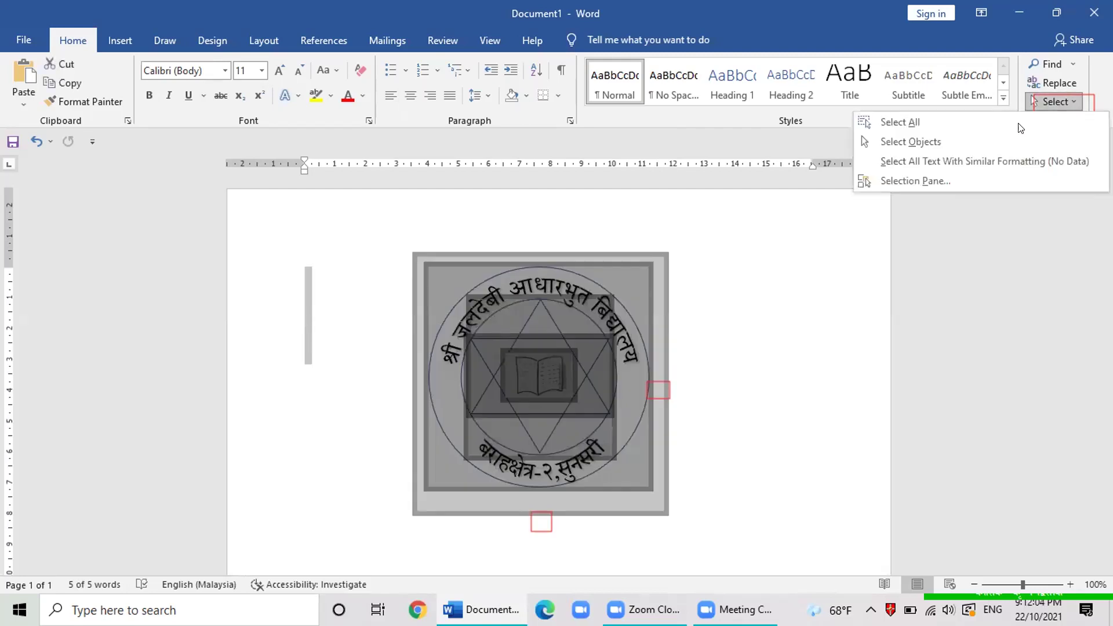
left_click(964, 137)
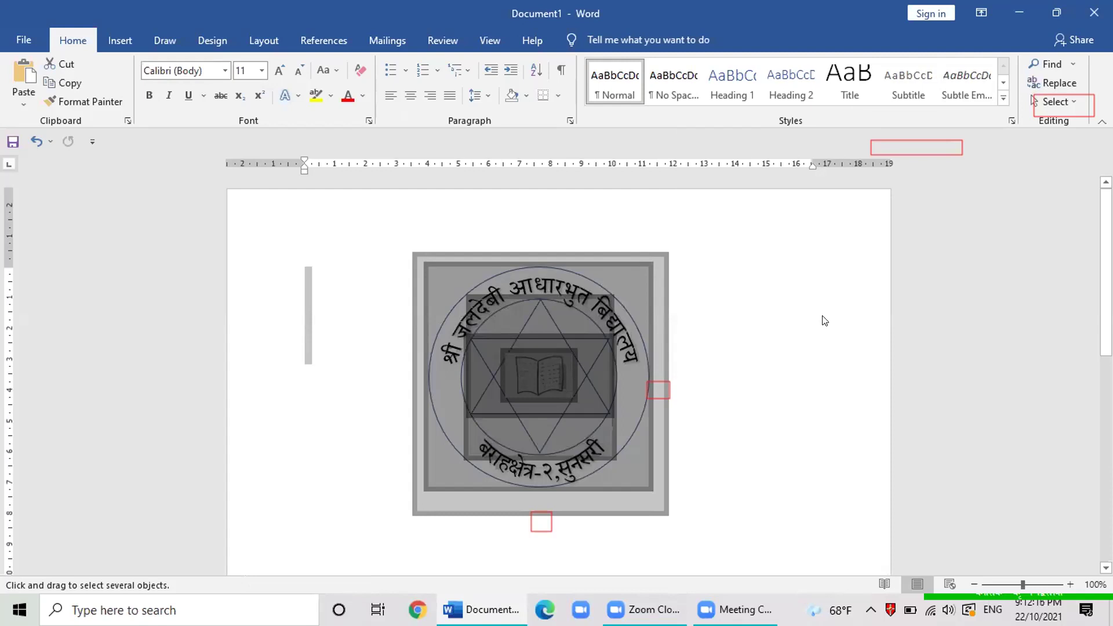
left_click(725, 311)
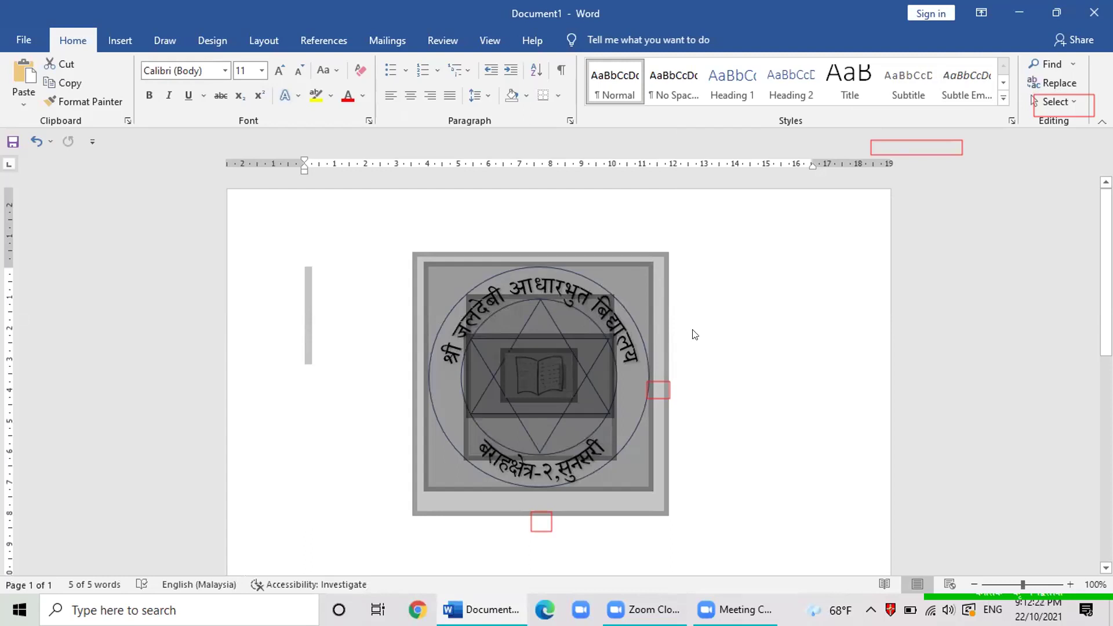
left_click(752, 334)
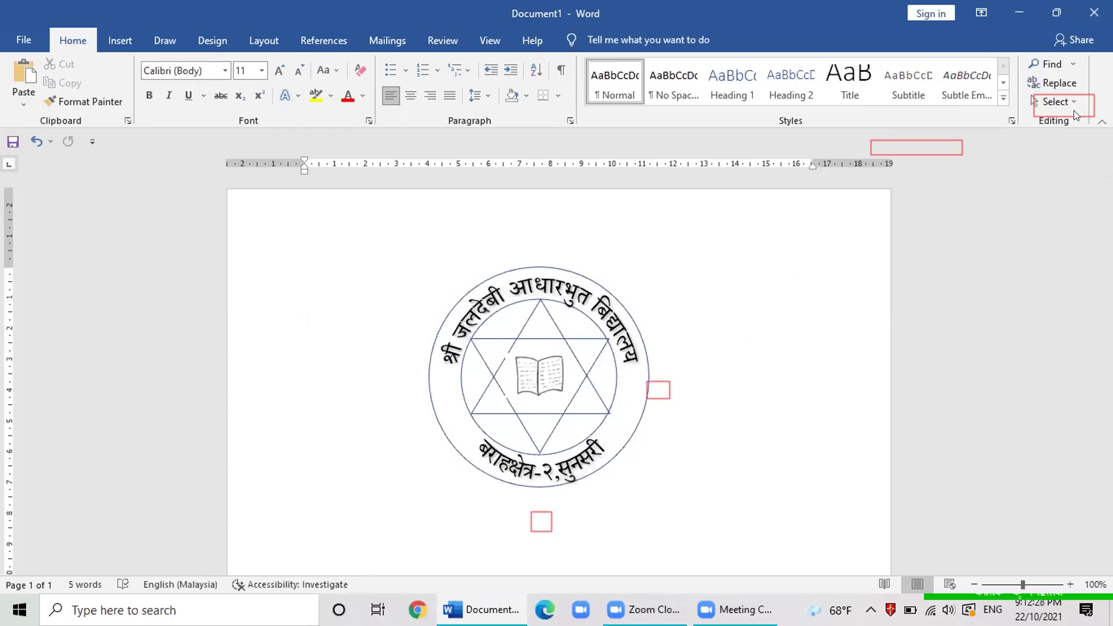
left_click(542, 352)
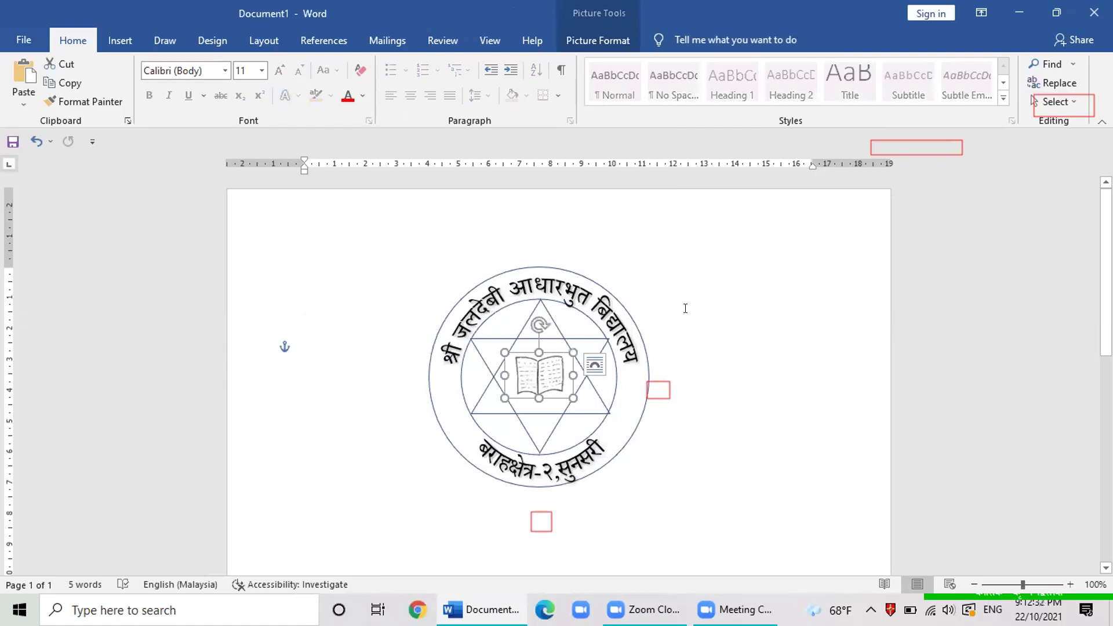
left_click(787, 310)
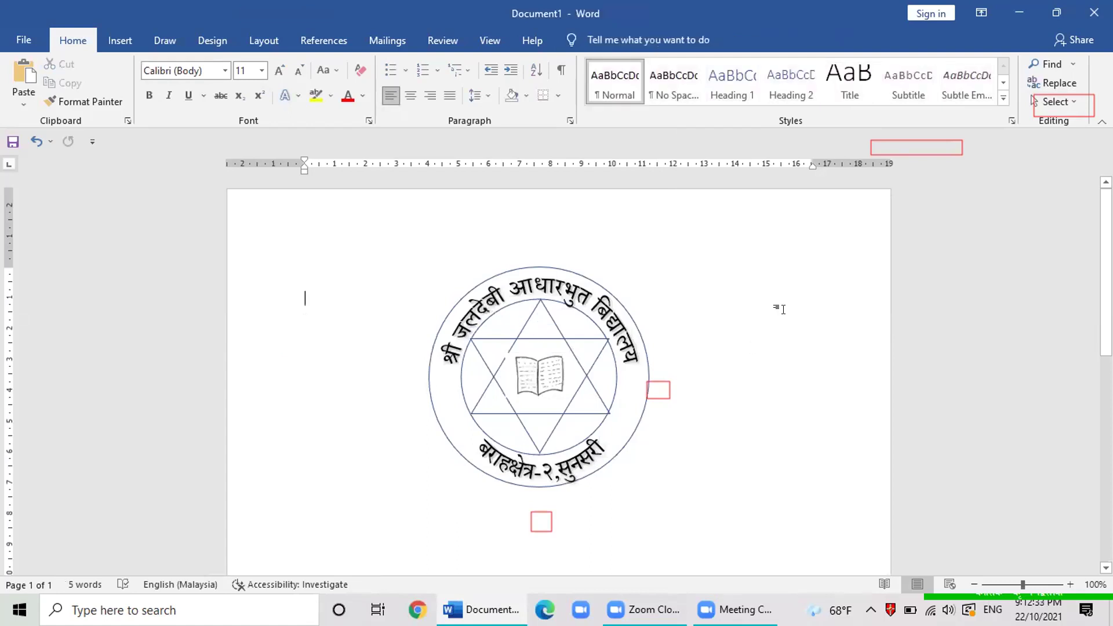
left_click(1069, 99)
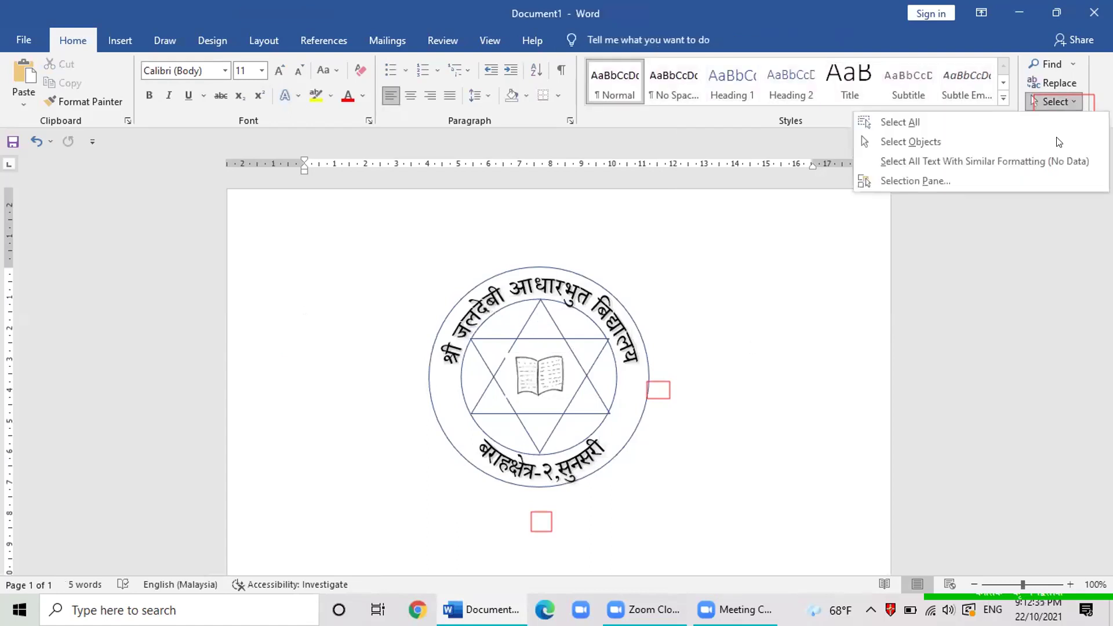
left_click(946, 138)
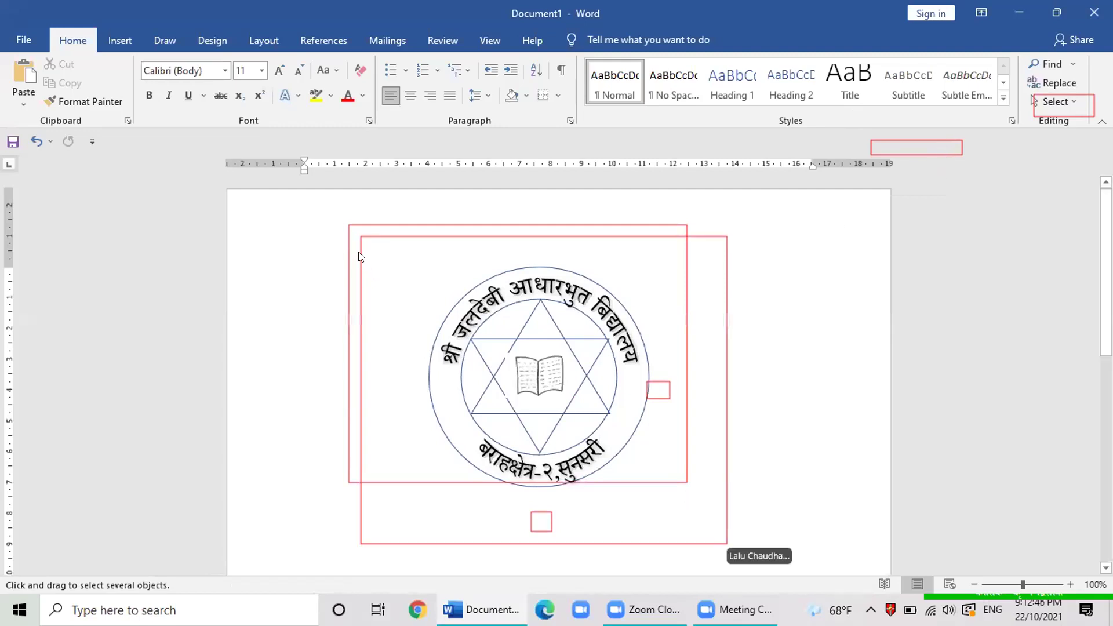
left_click_drag(360, 254, 772, 509)
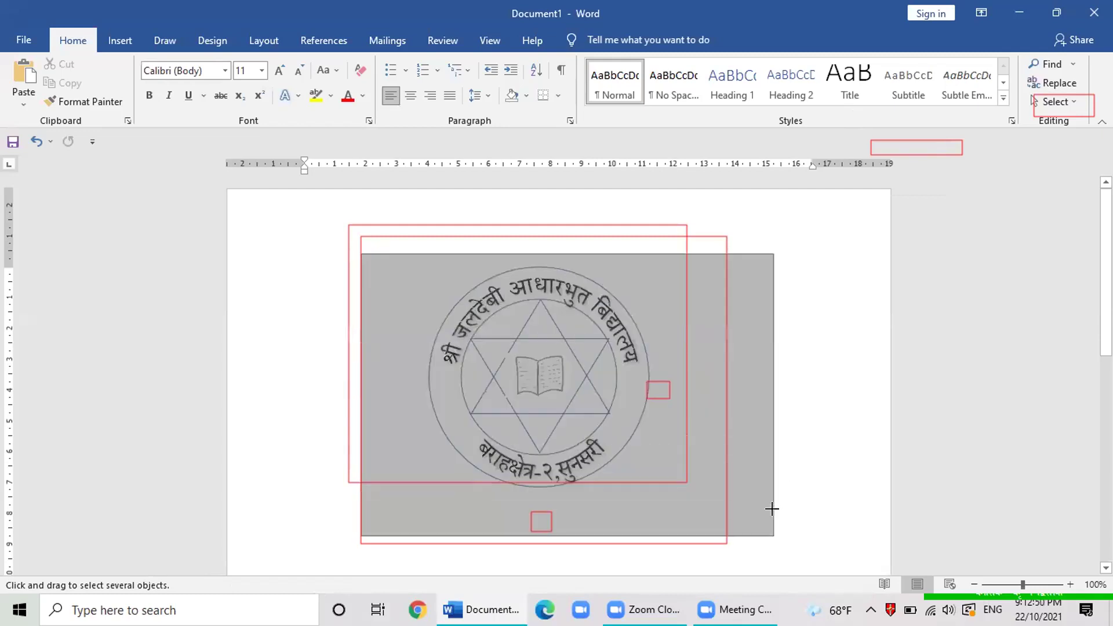
left_click_drag(772, 509, 759, 510)
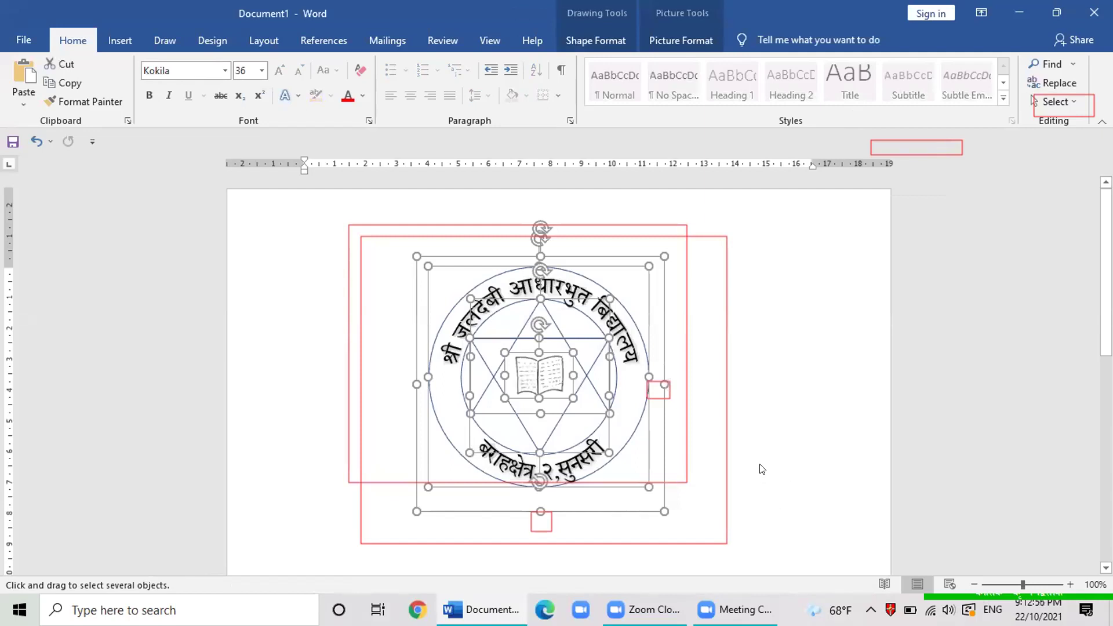
Step: Look through the curved-text box's context menu and Shape Format rotation options, then undo to restore the curve
left_click(634, 378)
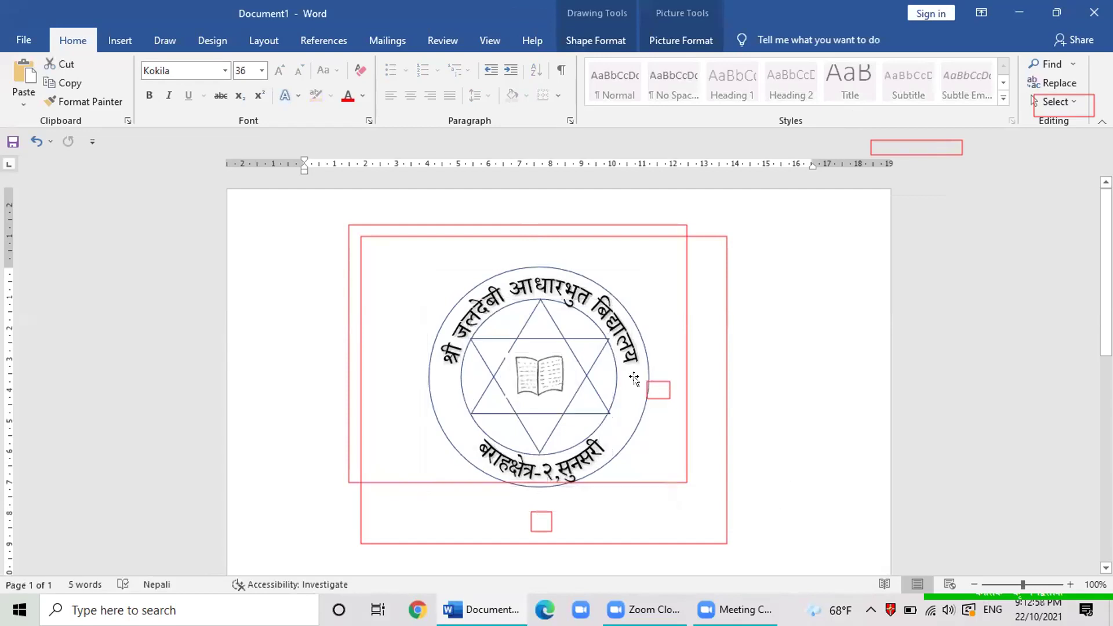
right_click(634, 380)
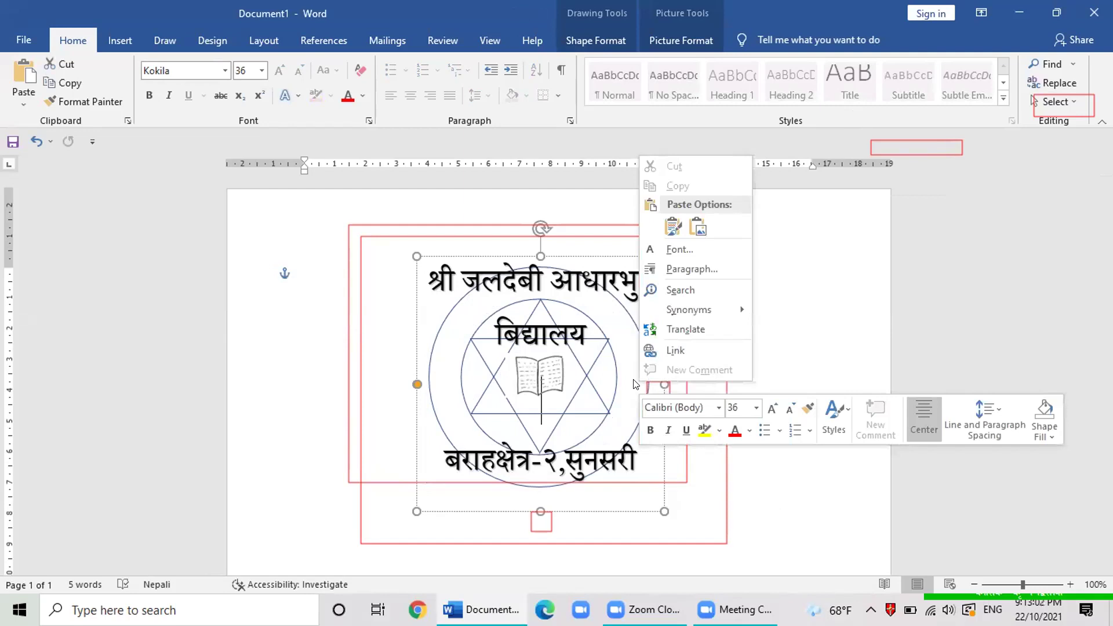
left_click(822, 308)
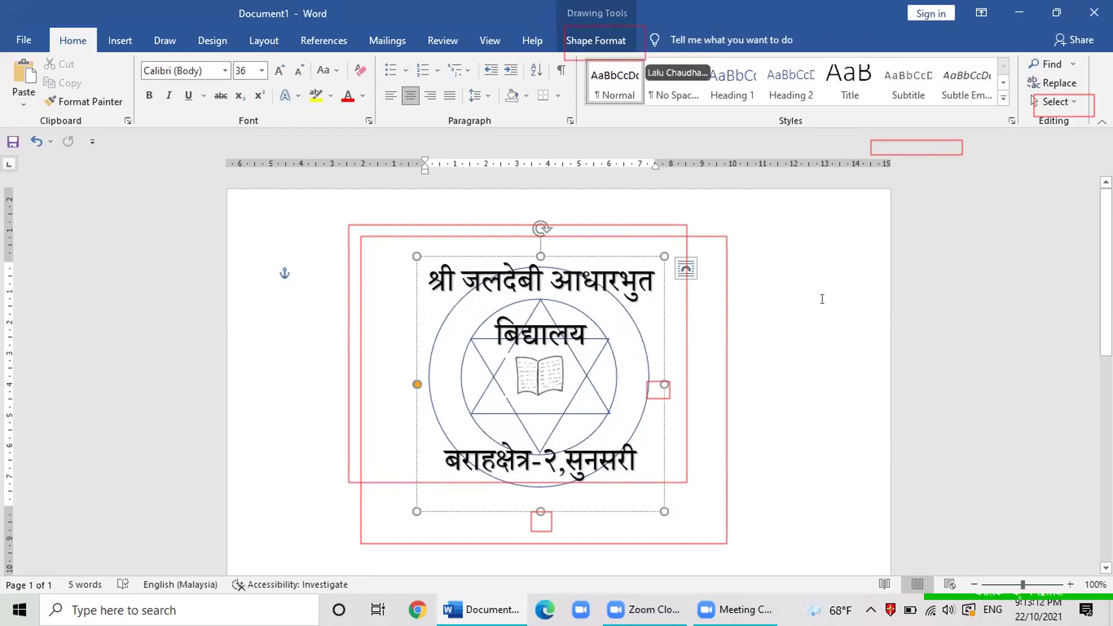
left_click(603, 42)
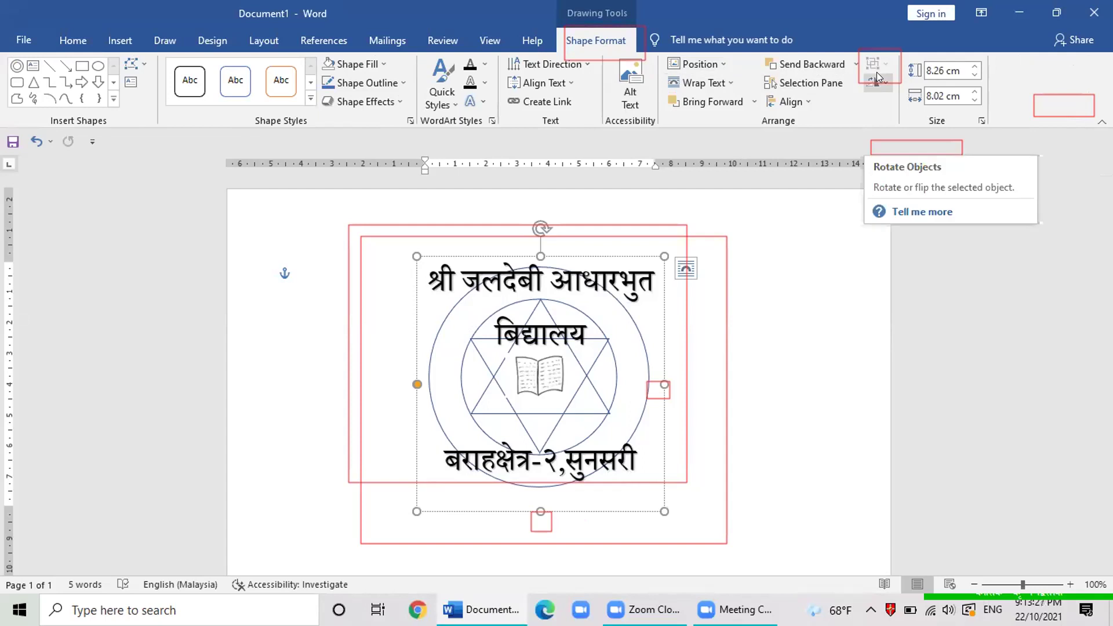
left_click(876, 71)
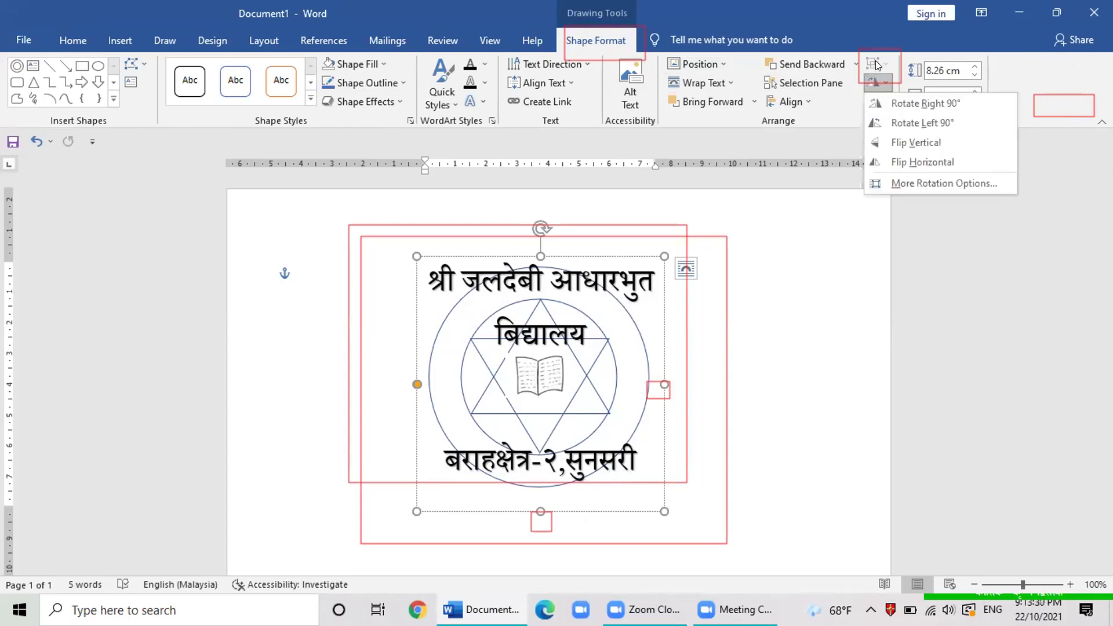
left_click(875, 66)
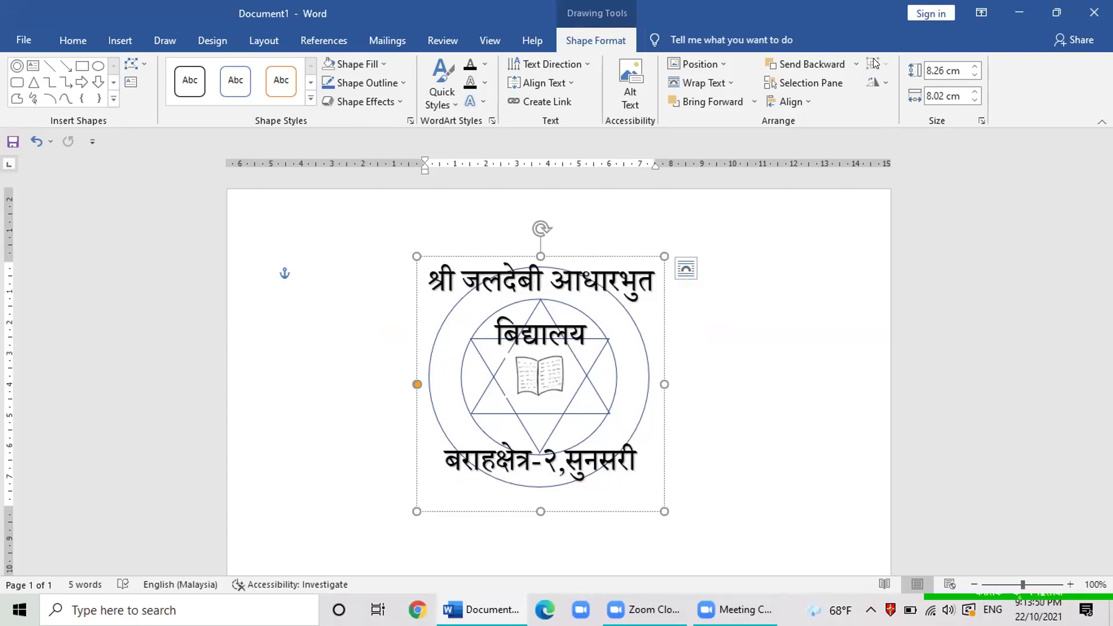
left_click(36, 142)
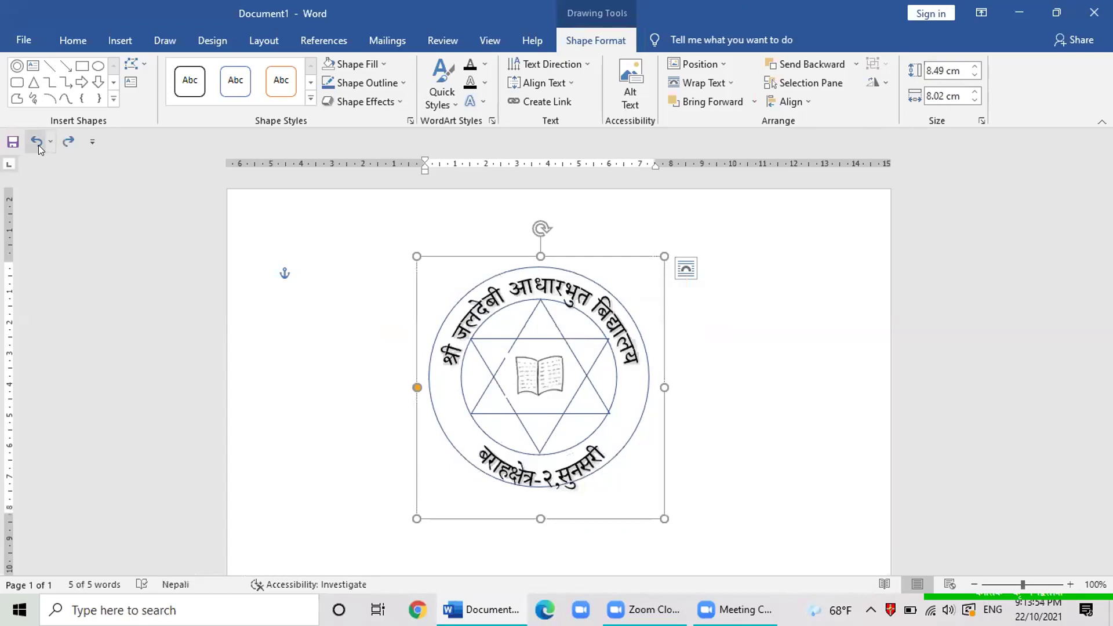
Step: Switch to Select Objects and drag a marquee enclosing every part of the seal
left_click(69, 41)
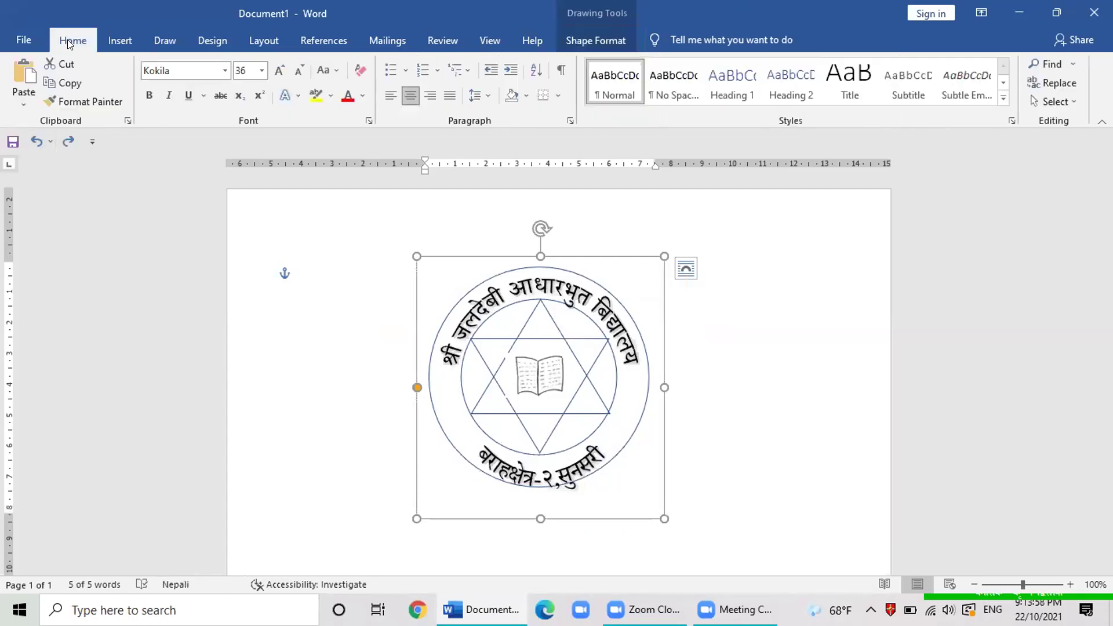
left_click(1068, 101)
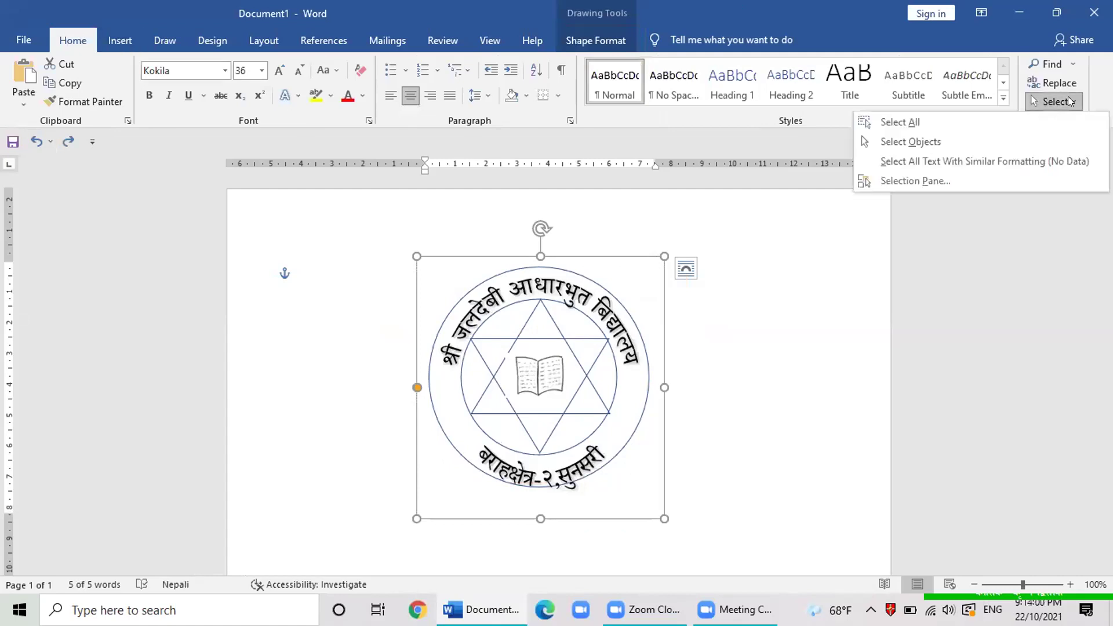
left_click(940, 148)
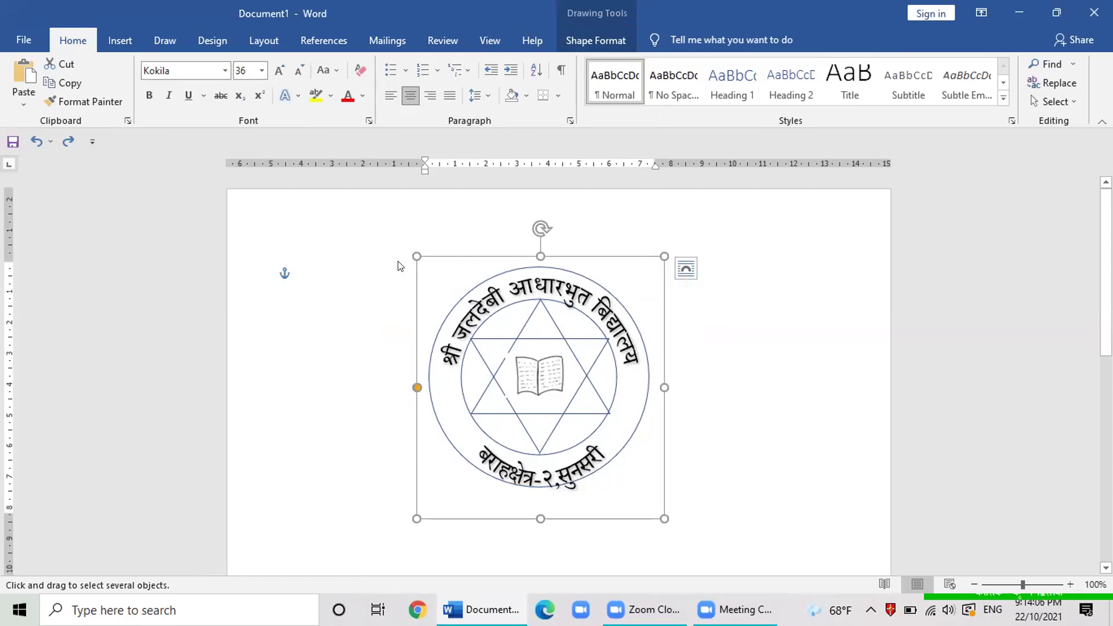
left_click_drag(397, 264, 666, 524)
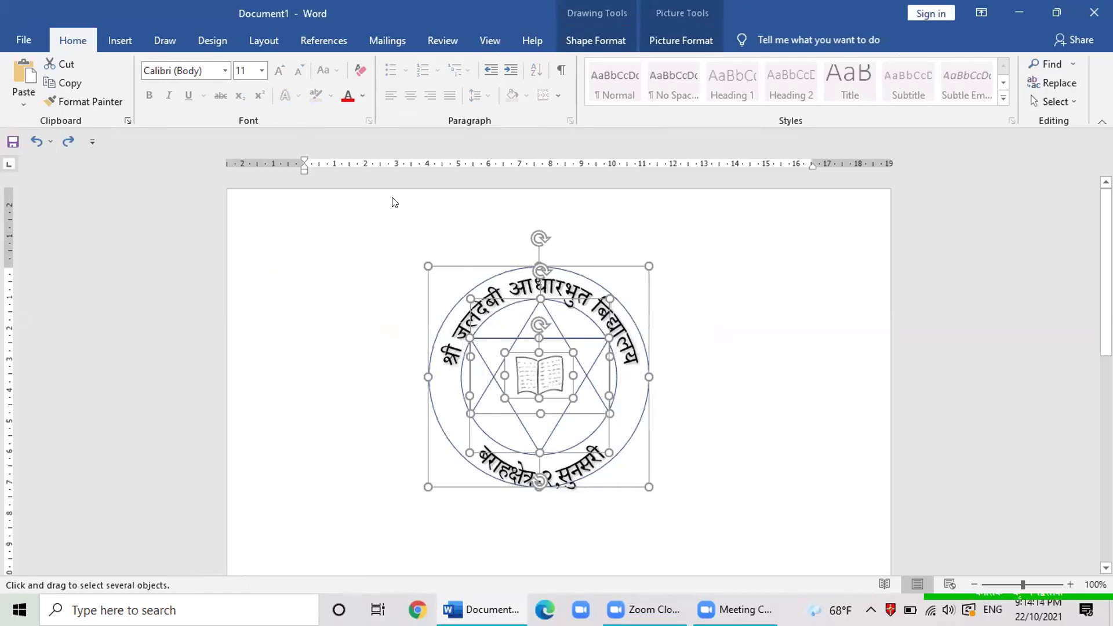
left_click_drag(378, 220, 794, 353)
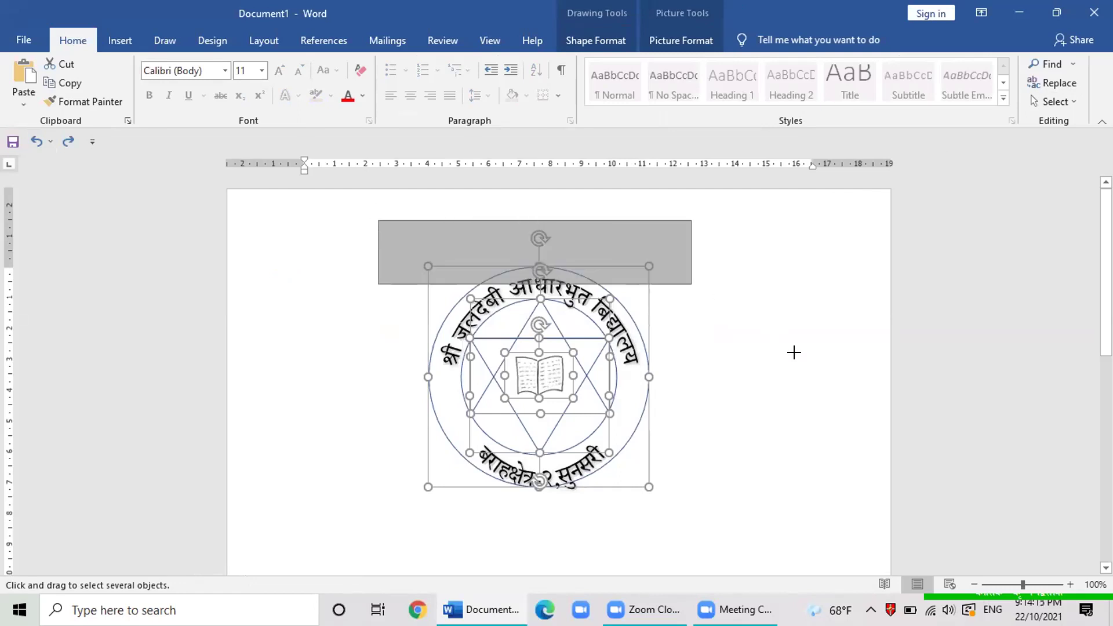
left_click_drag(794, 352, 791, 512)
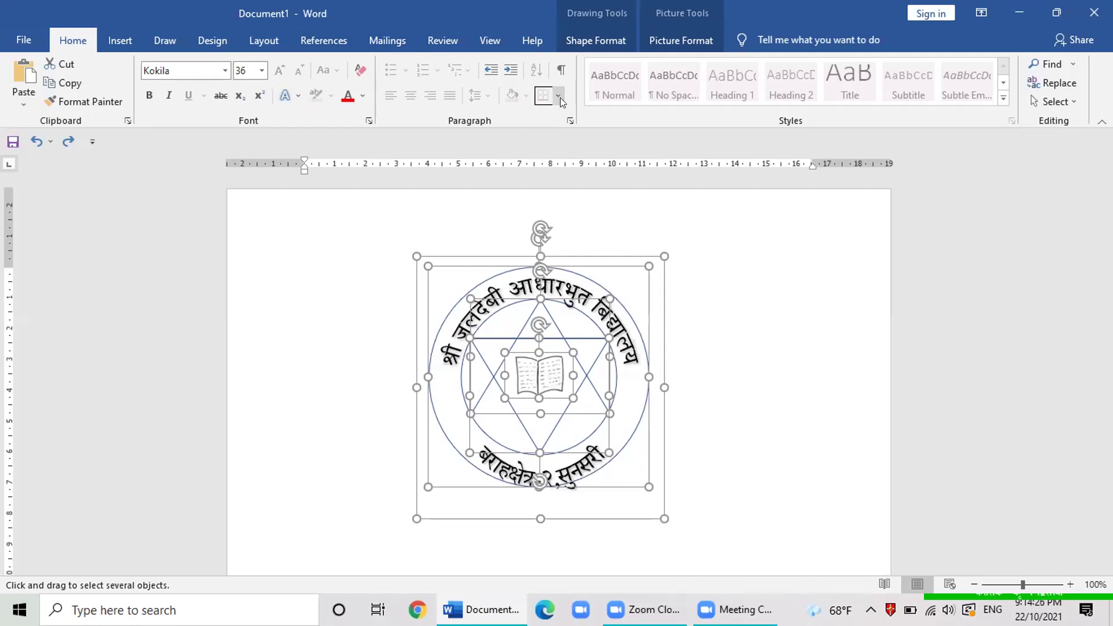
Step: Group the circles, star, book picture and curved text into one 8.49 × 8.02 cm object
left_click(591, 42)
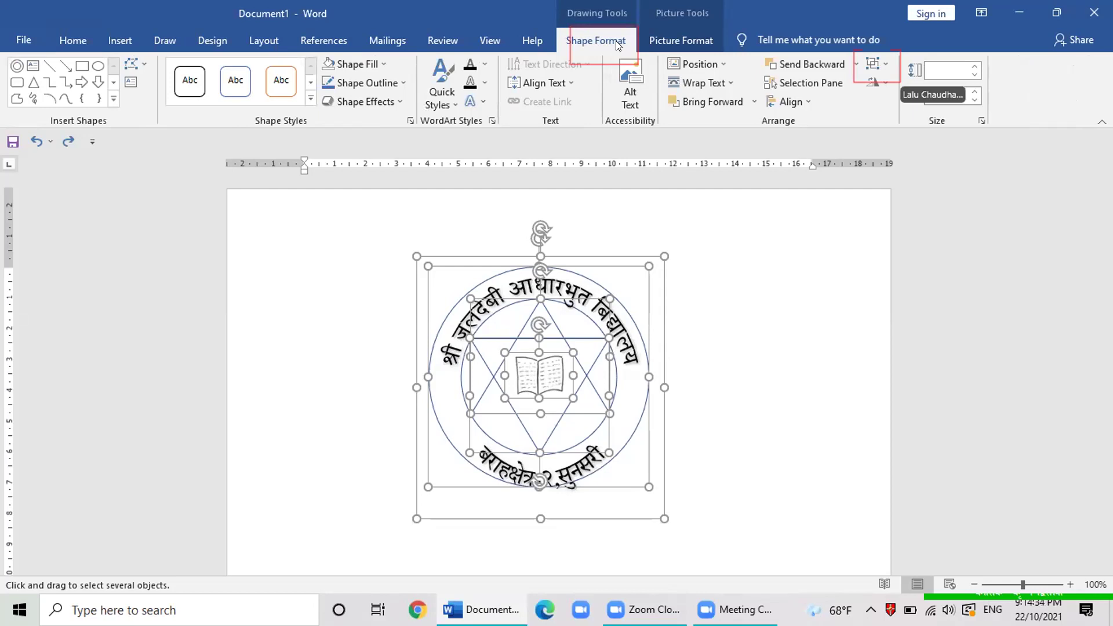
left_click(879, 63)
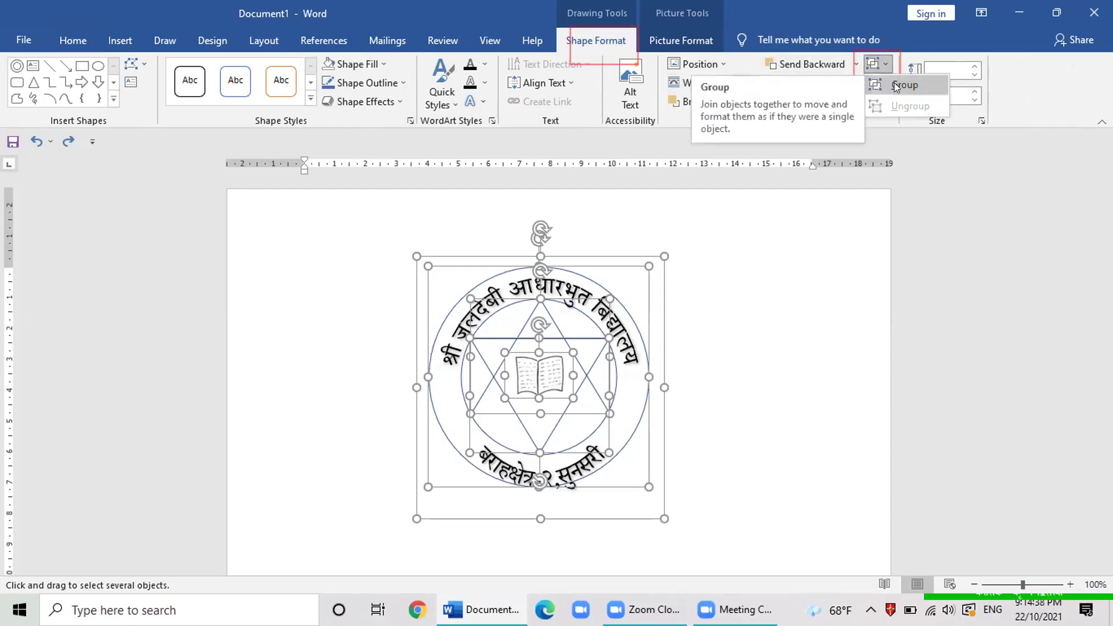
left_click(894, 85)
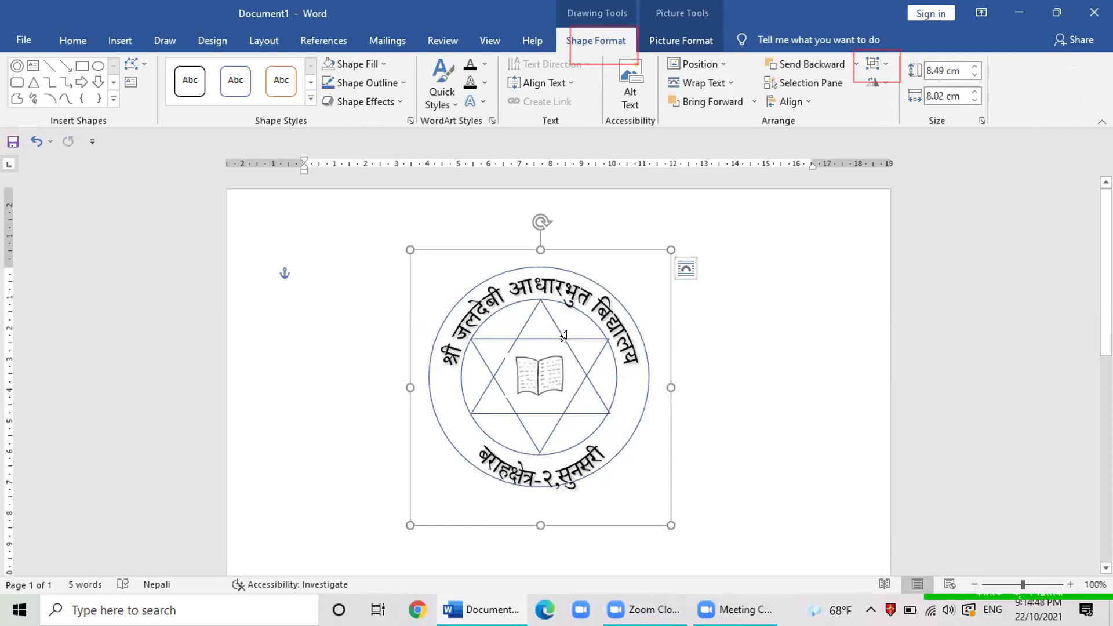
left_click(59, 39)
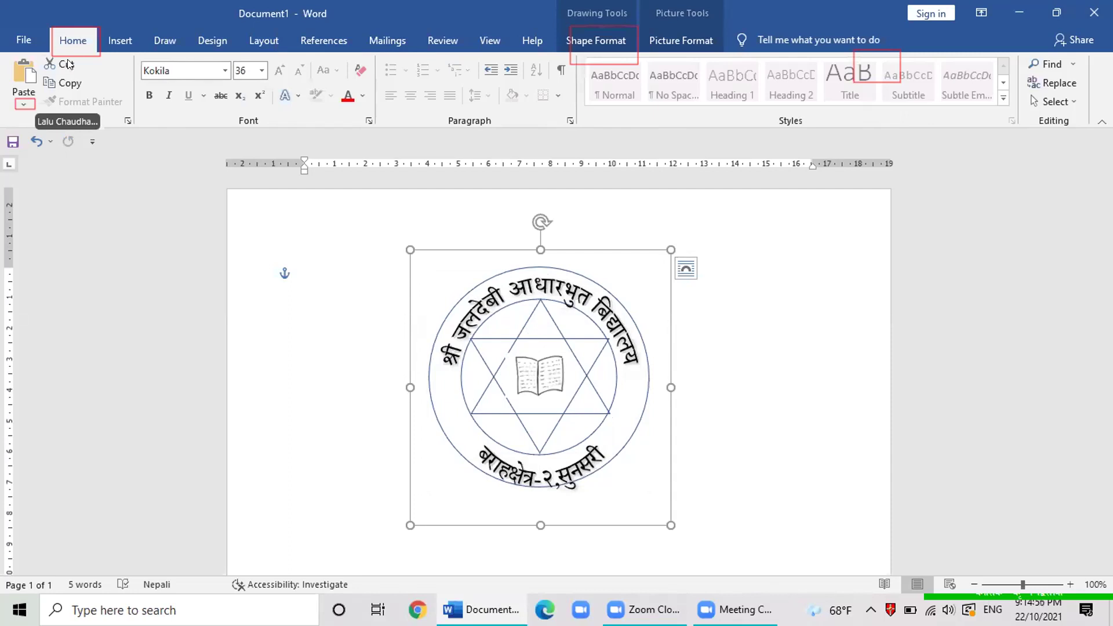
left_click(24, 101)
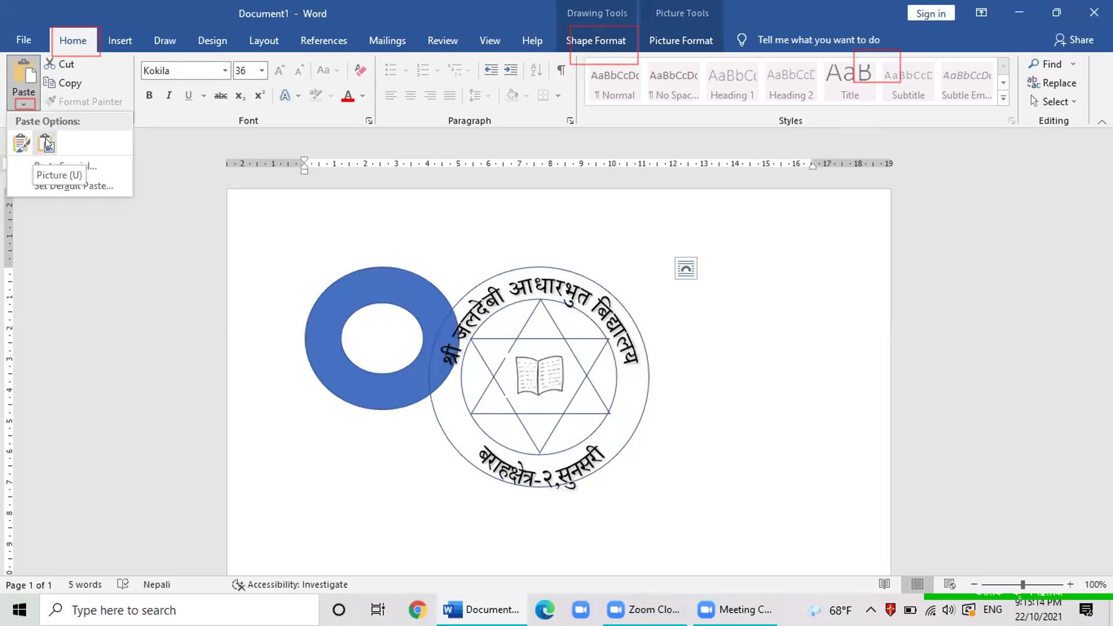
left_click(46, 141)
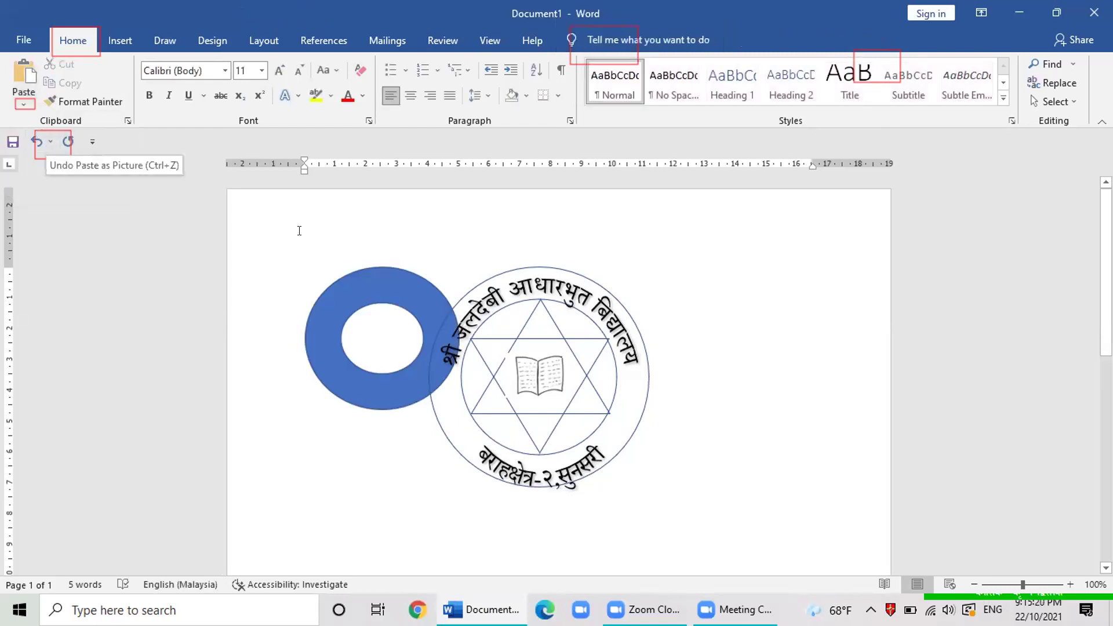
right_click(346, 286)
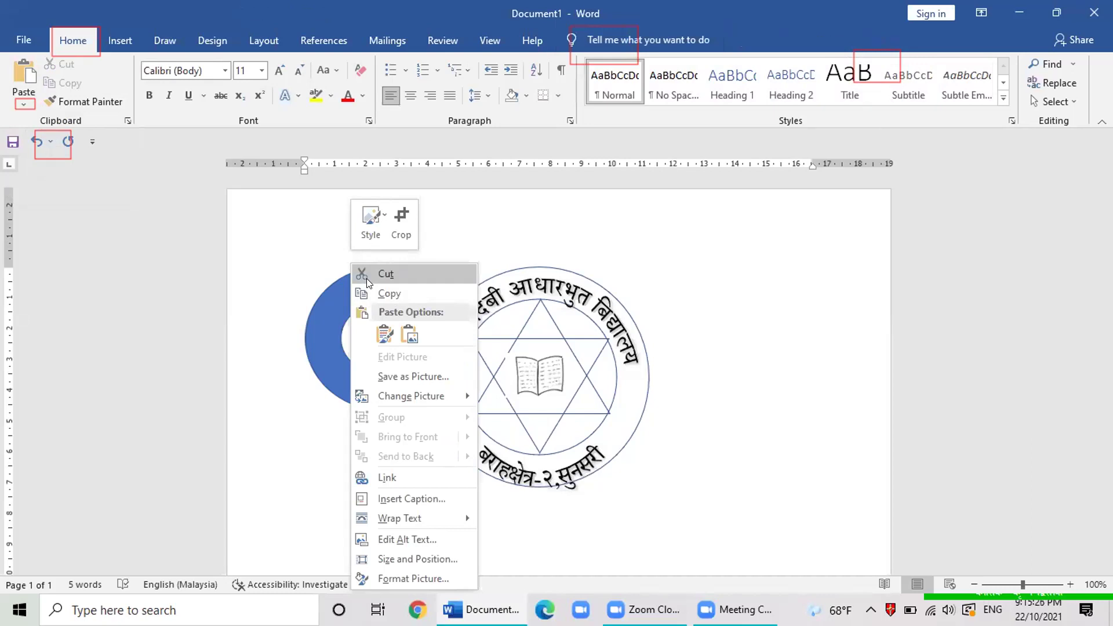
left_click(366, 275)
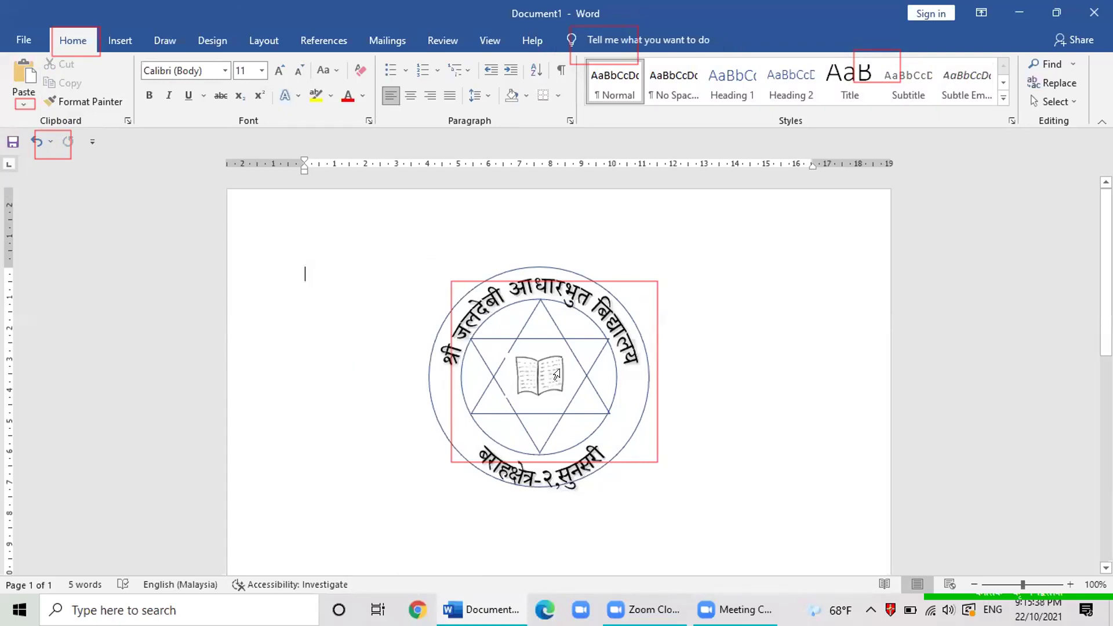
Step: Undo the last action, check the seal as one object, then select all document content with Ctrl+A
key("ctrl+z")
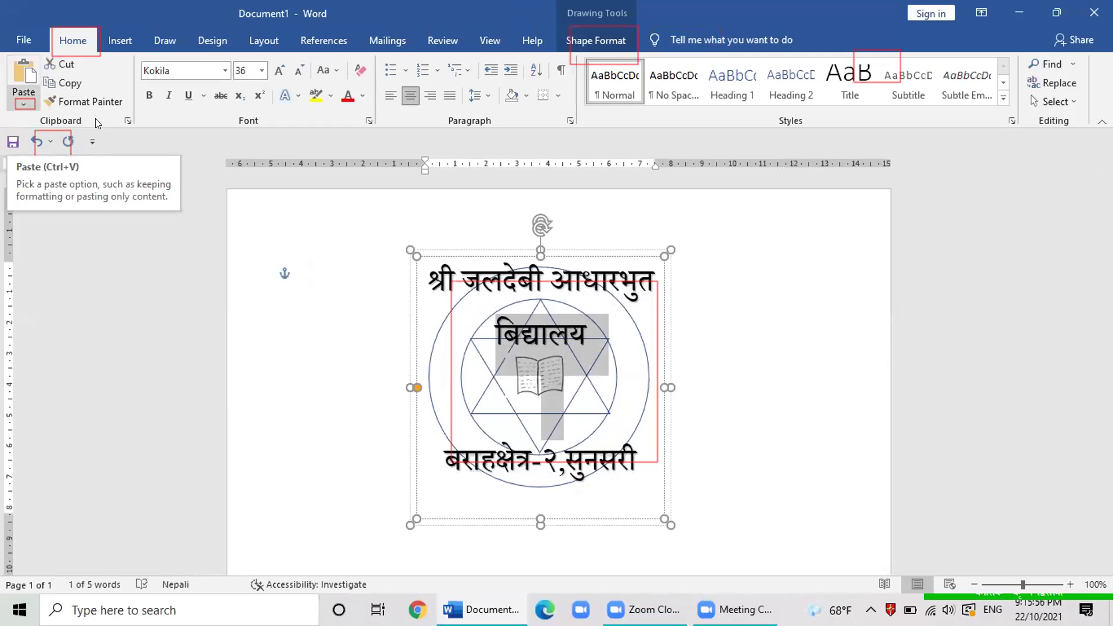
left_click(829, 337)
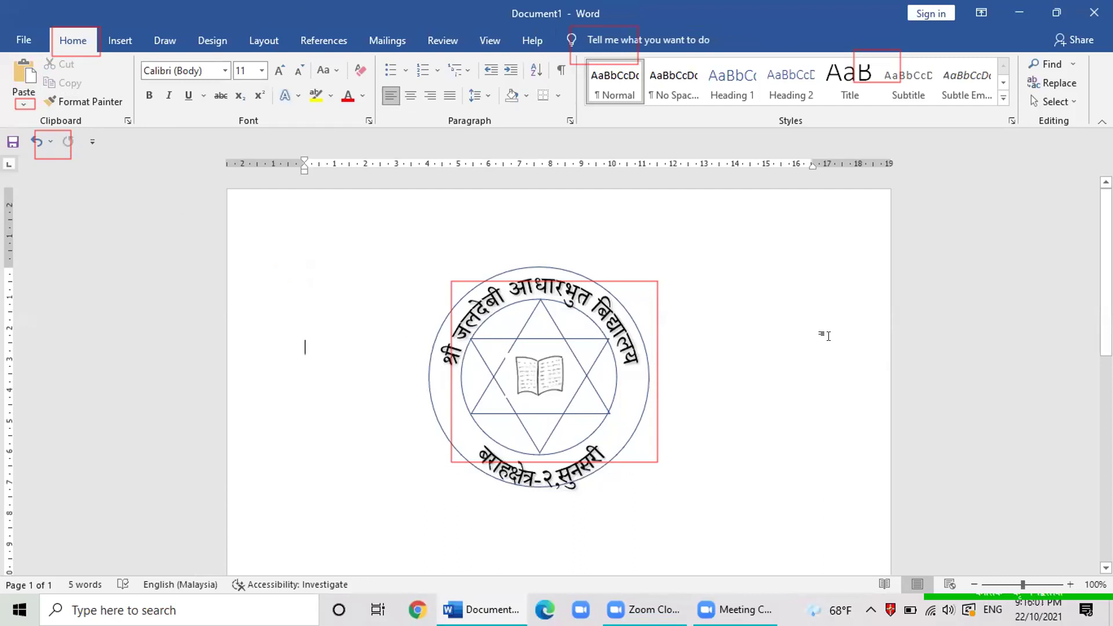
left_click(473, 277)
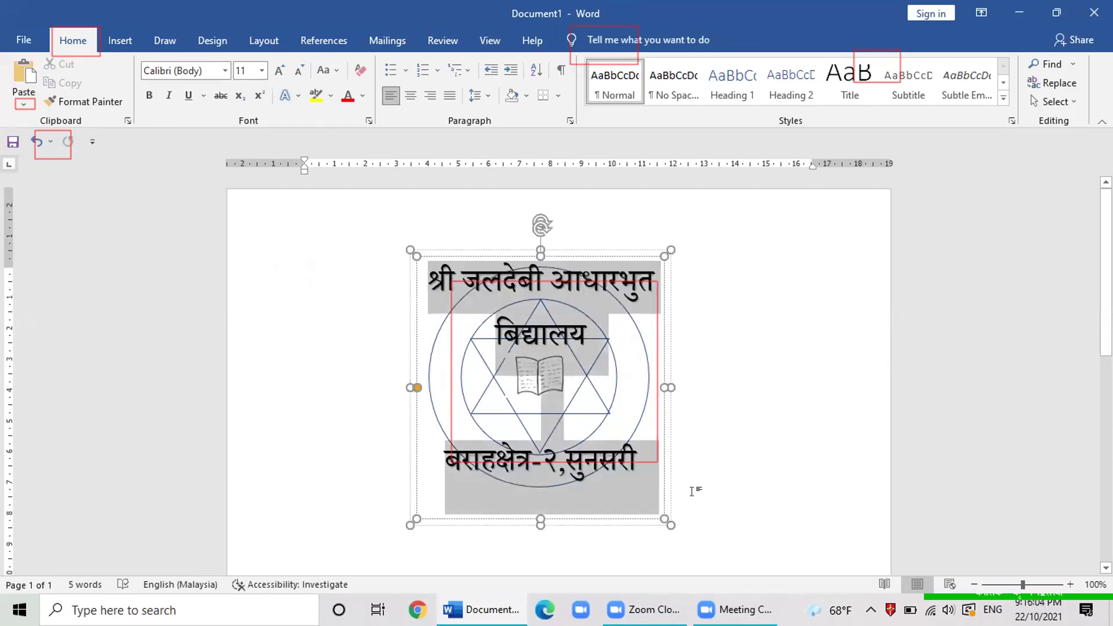
left_click(753, 283)
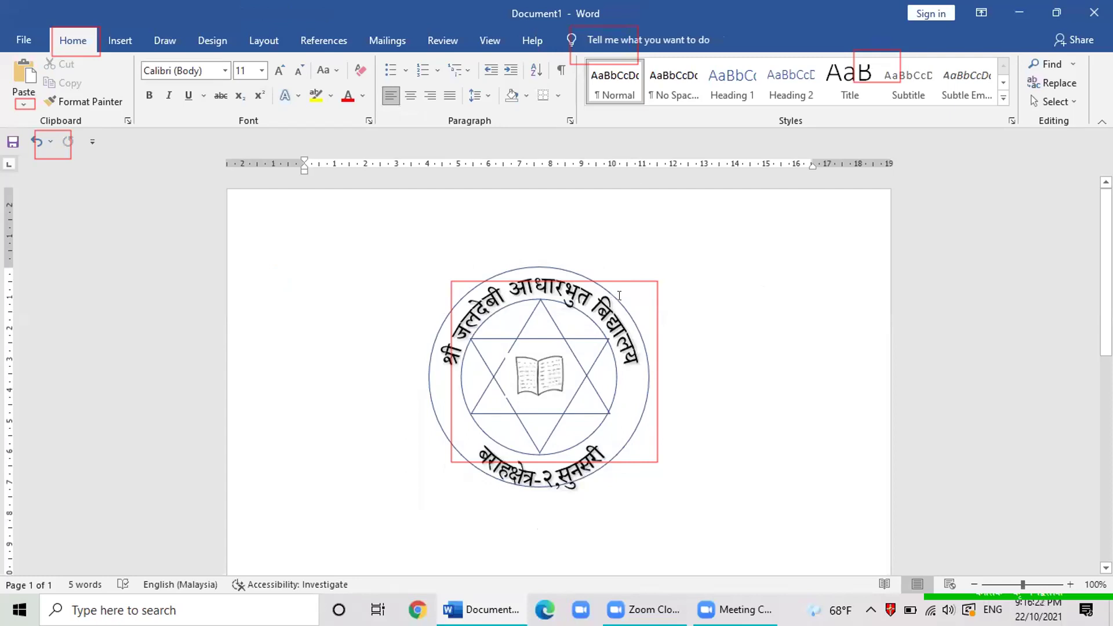
key("ctrl+a")
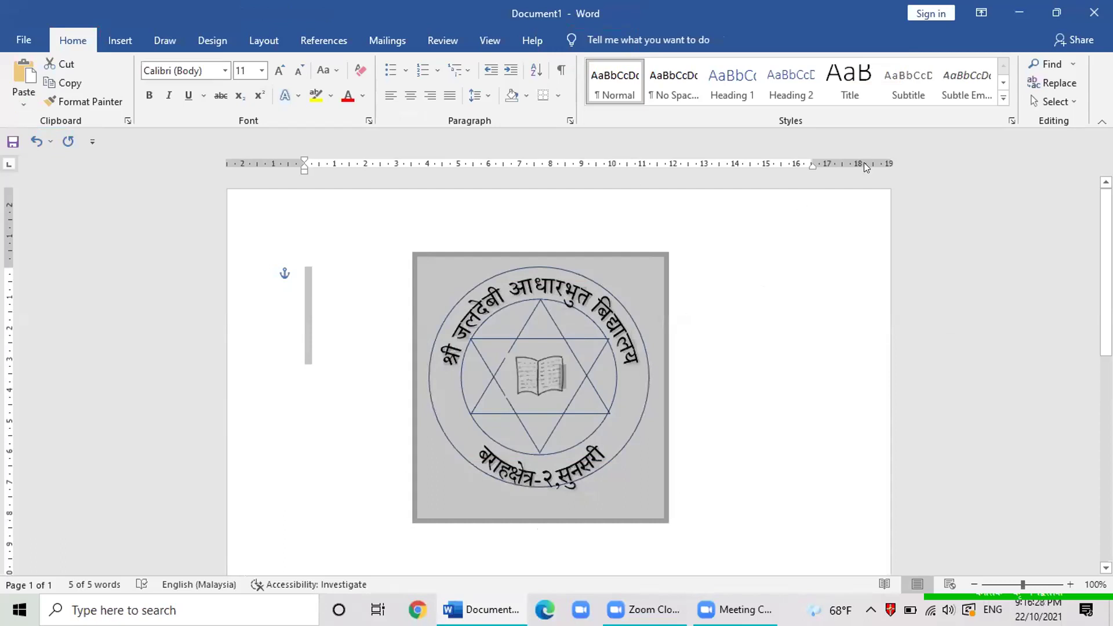
Step: Select the entire grouped seal by dragging around it with Select Objects
left_click(1058, 103)
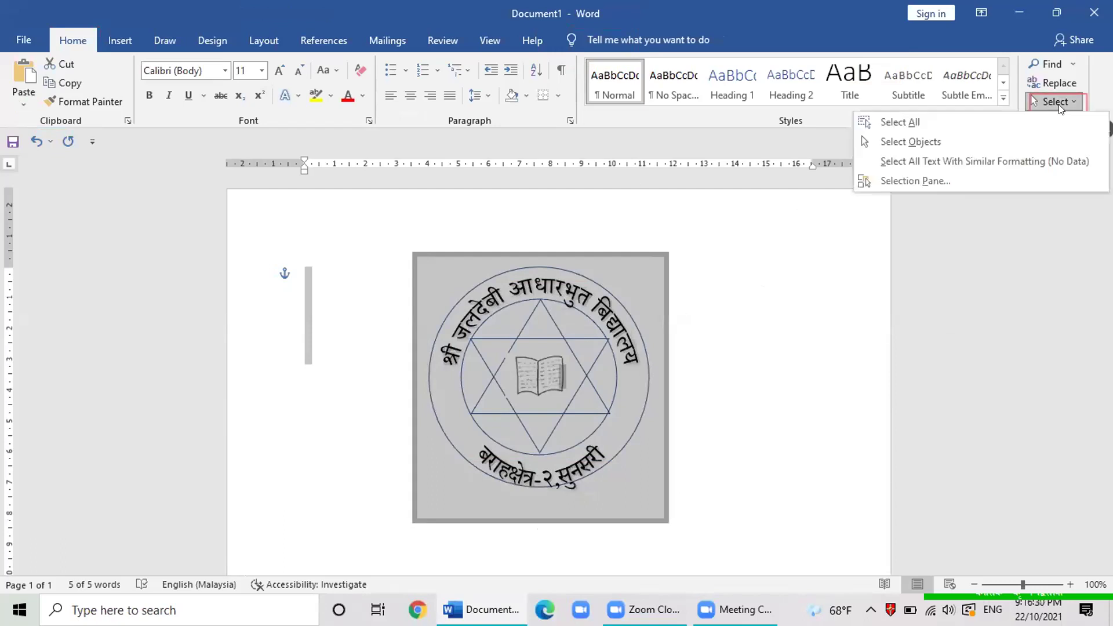
left_click(895, 141)
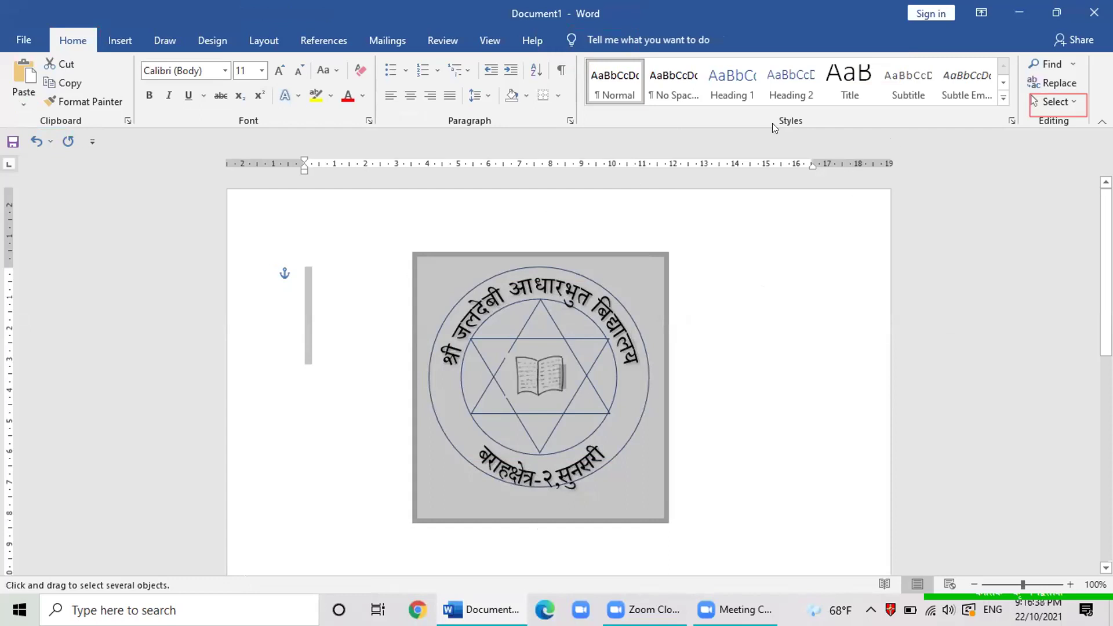
left_click_drag(369, 234, 742, 494)
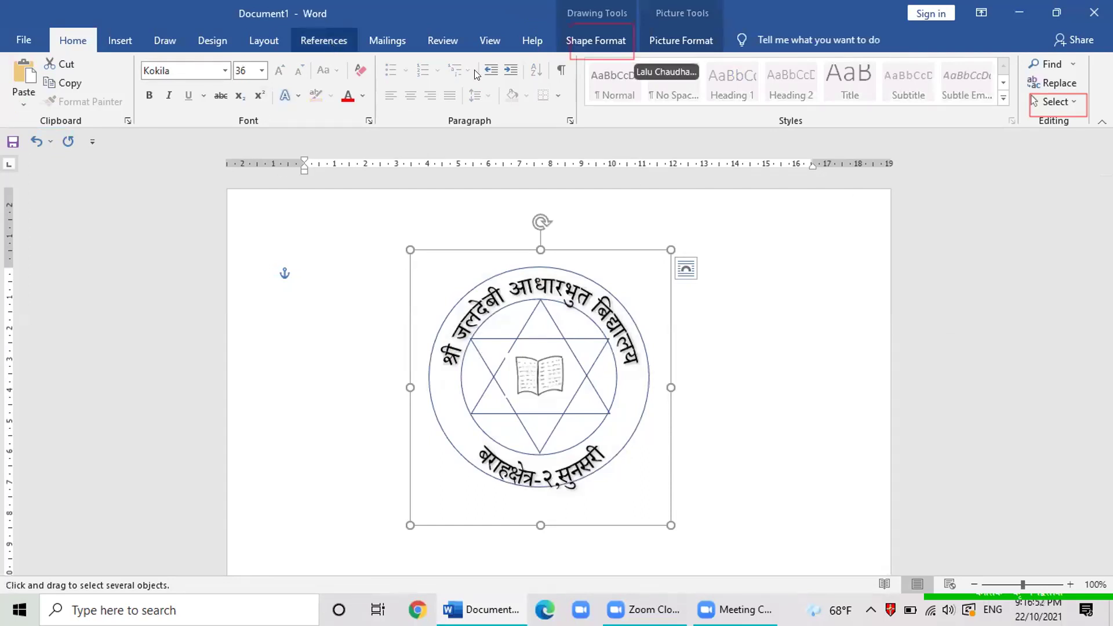
left_click(614, 36)
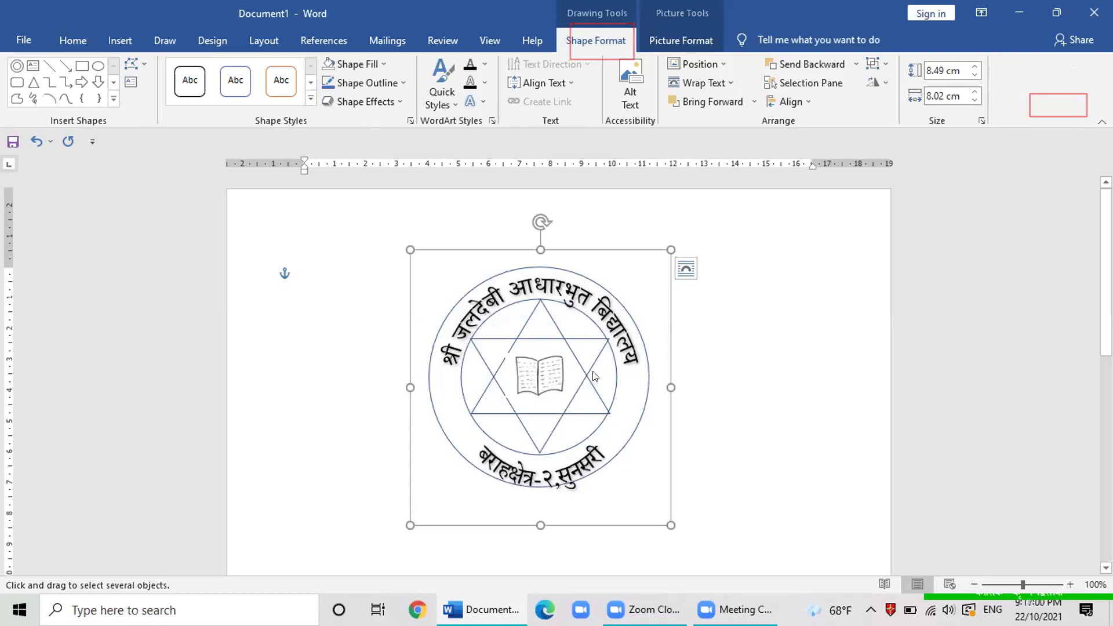
left_click(611, 360)
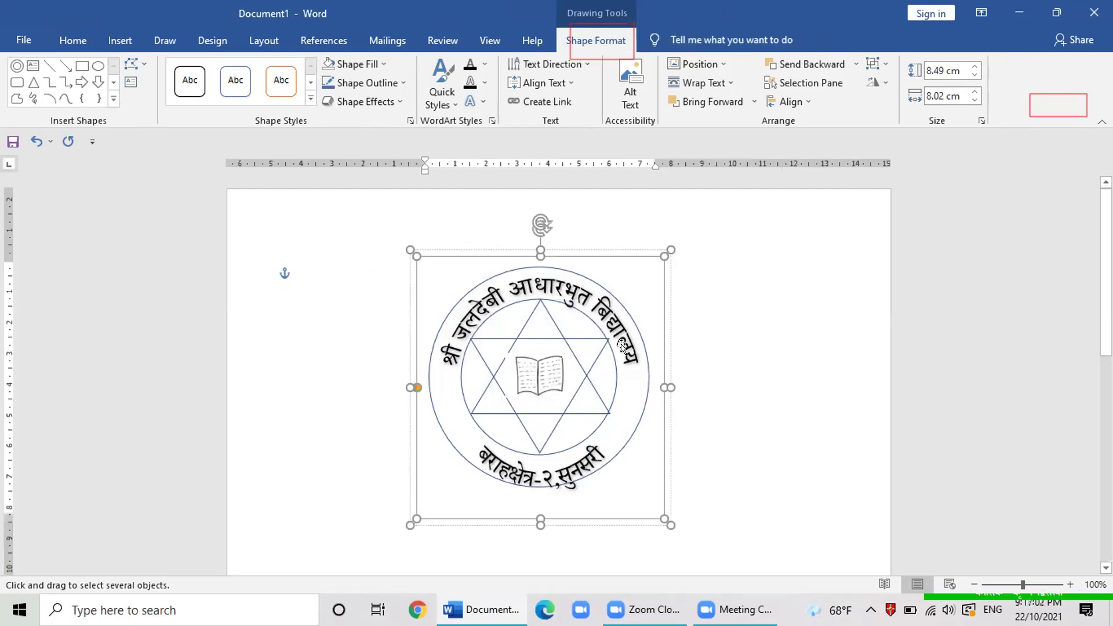
left_click_drag(533, 222, 631, 236)
left_click_drag(566, 207, 540, 208)
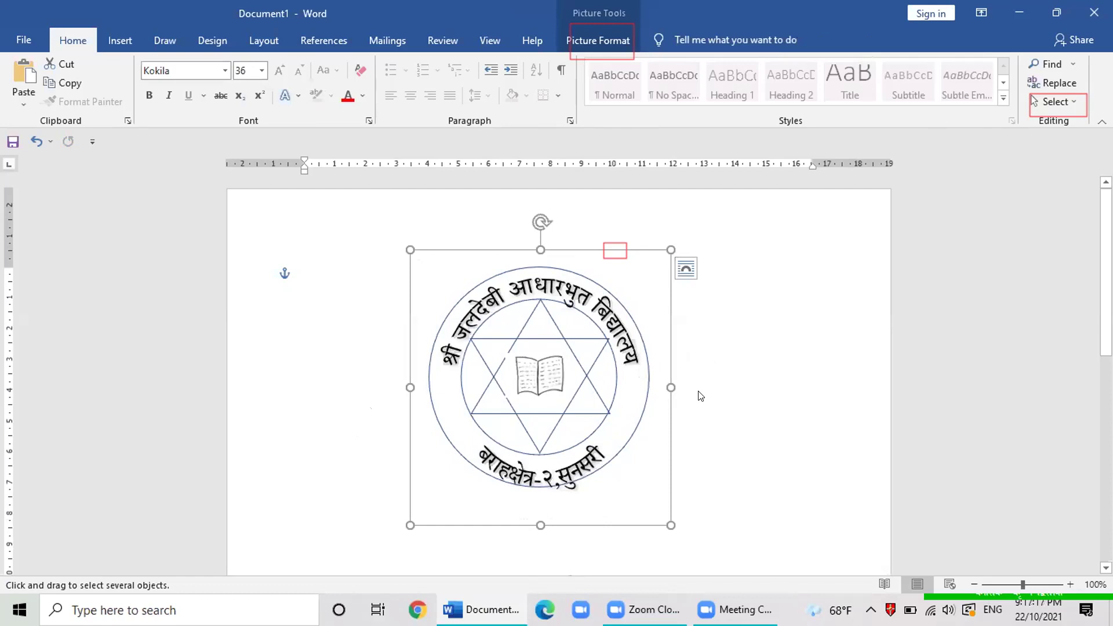
Step: Cut the grouped seal and paste it back as one flat picture
key("Delete")
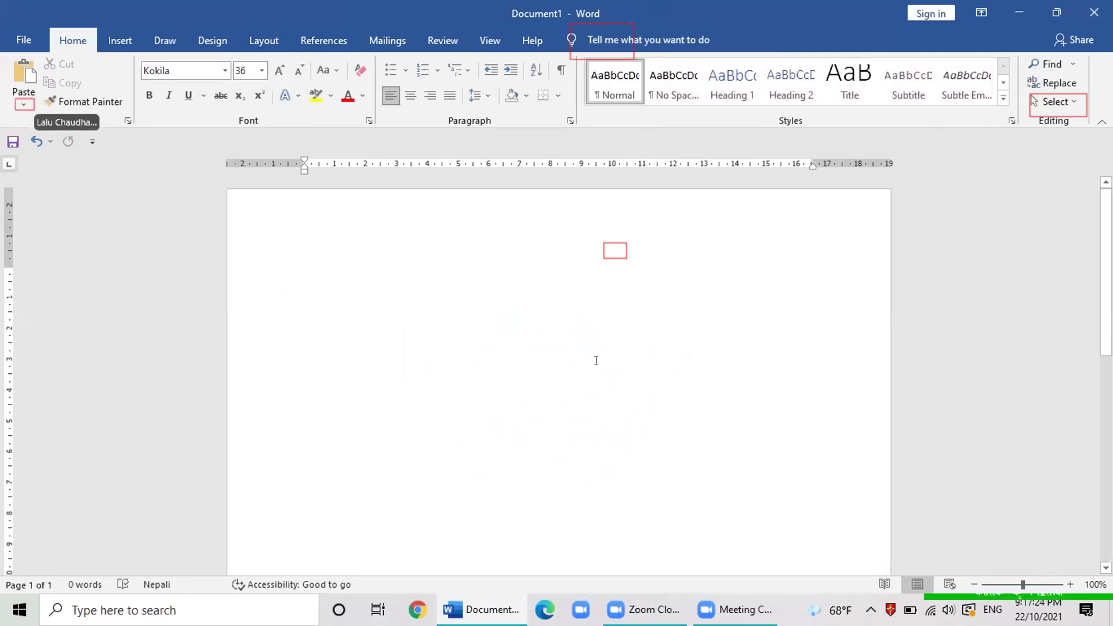
left_click(22, 106)
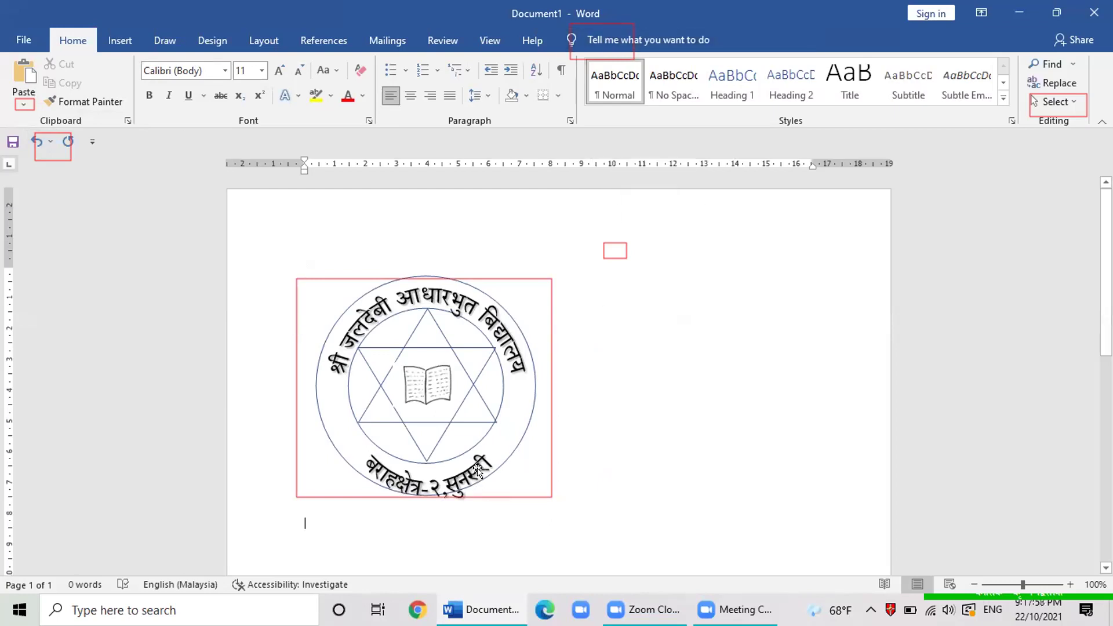
left_click(477, 467)
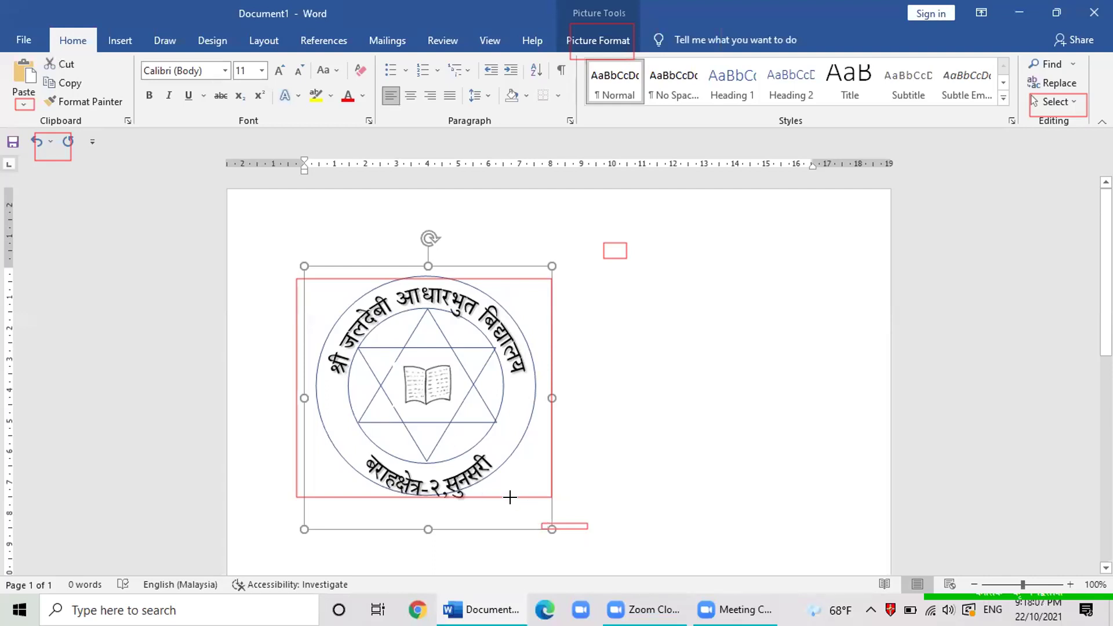
Step: Enlarge the seal picture by its corner handle and paste a duplicate beside it
left_click_drag(543, 519, 537, 511)
left_click_drag(432, 412, 418, 395)
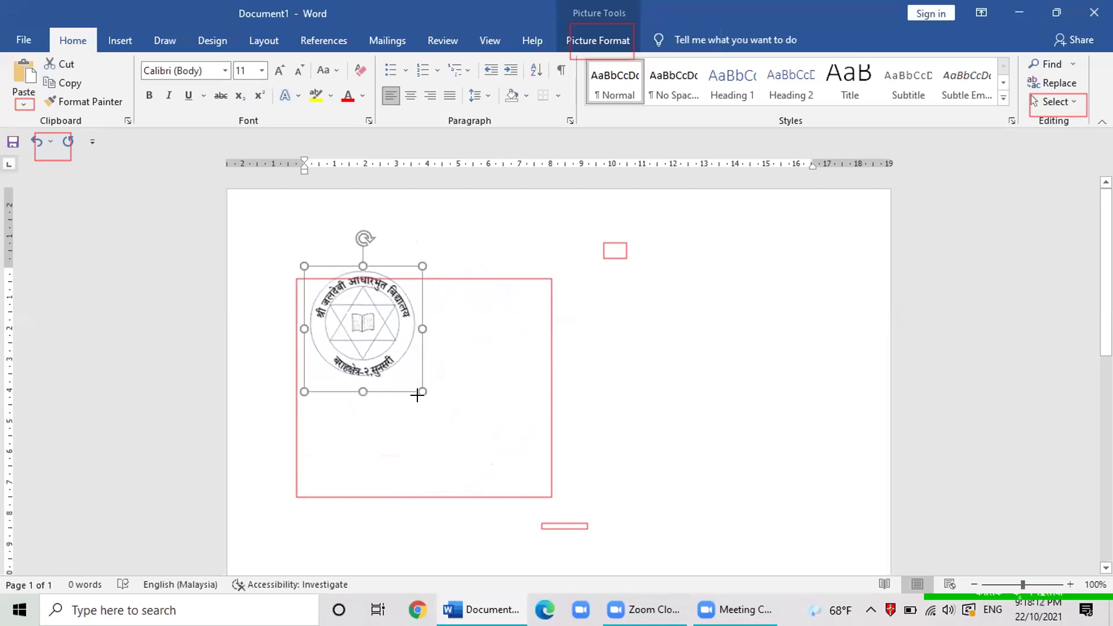
key("ctrl+z")
key("ctrl+z")
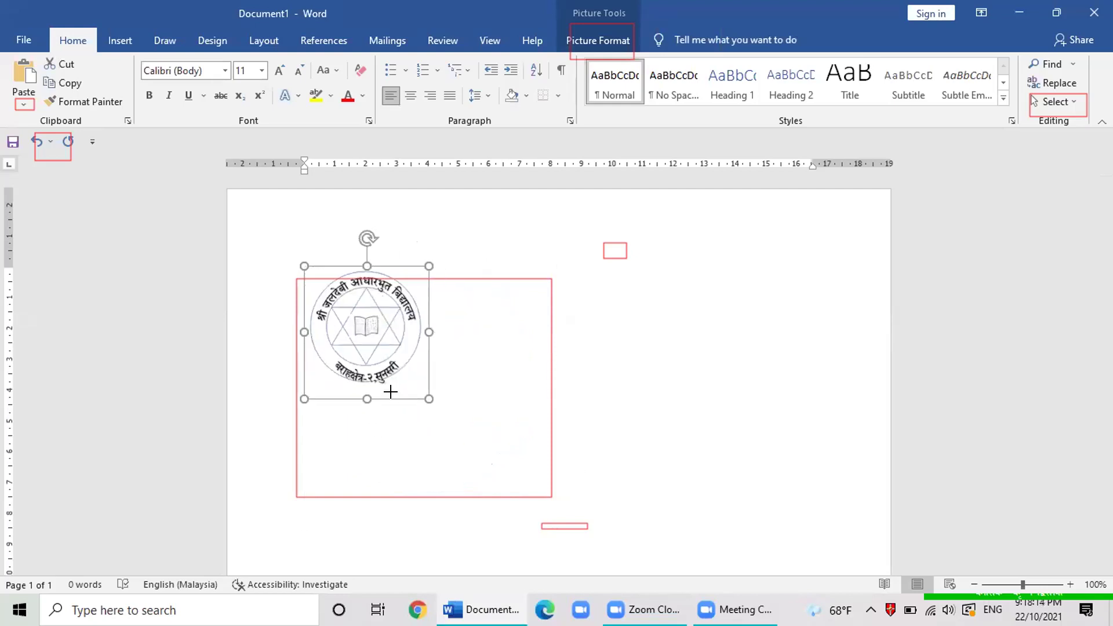
key("ctrl+y")
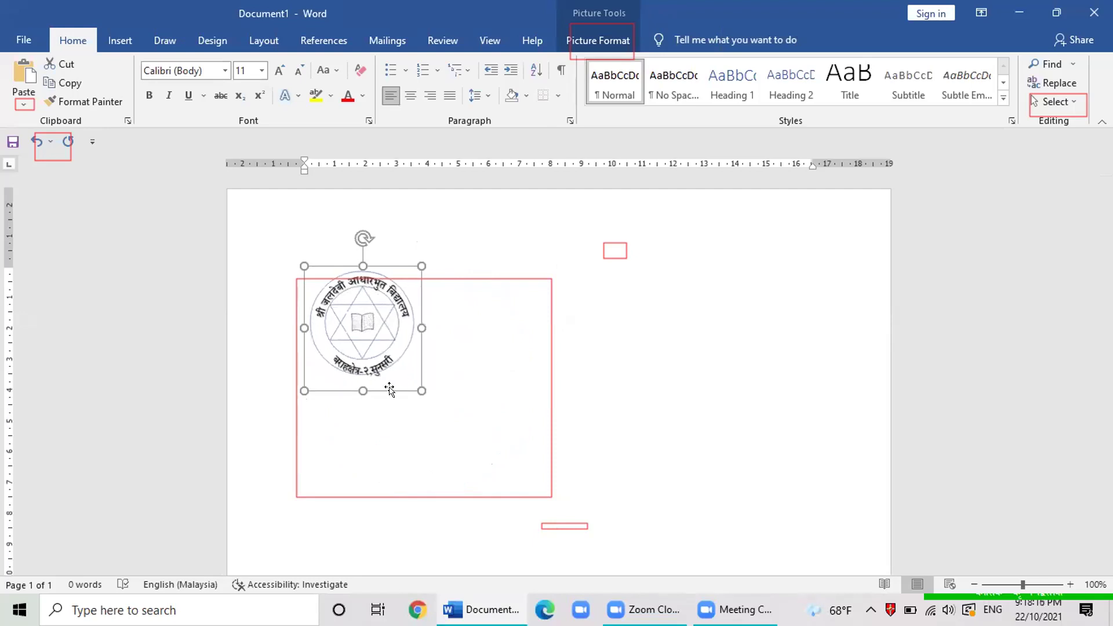
left_click(469, 384)
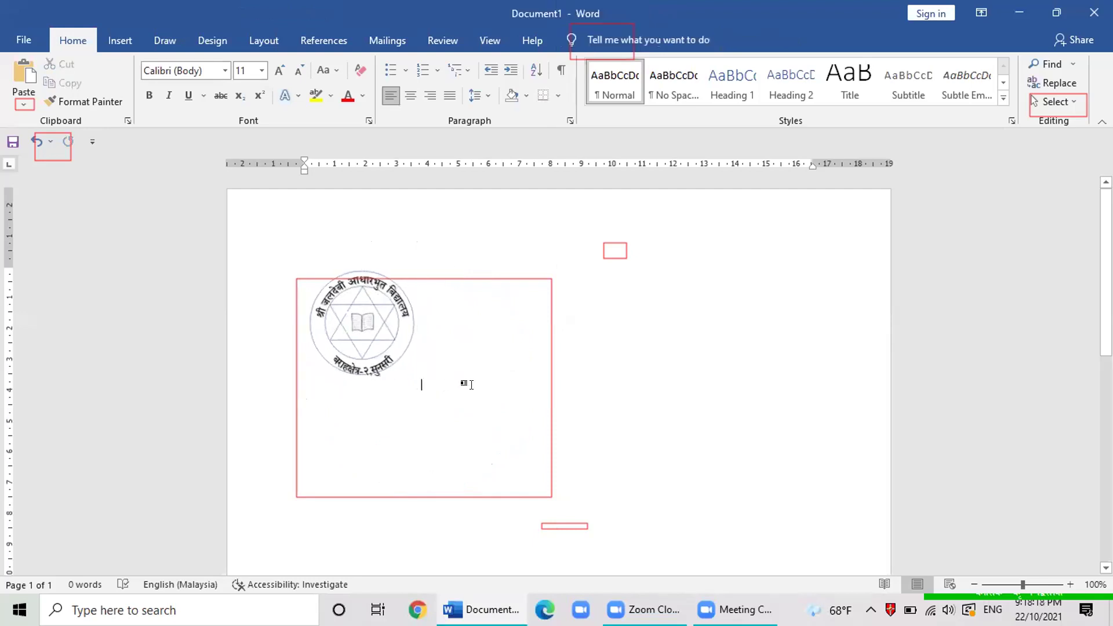
left_click(387, 348)
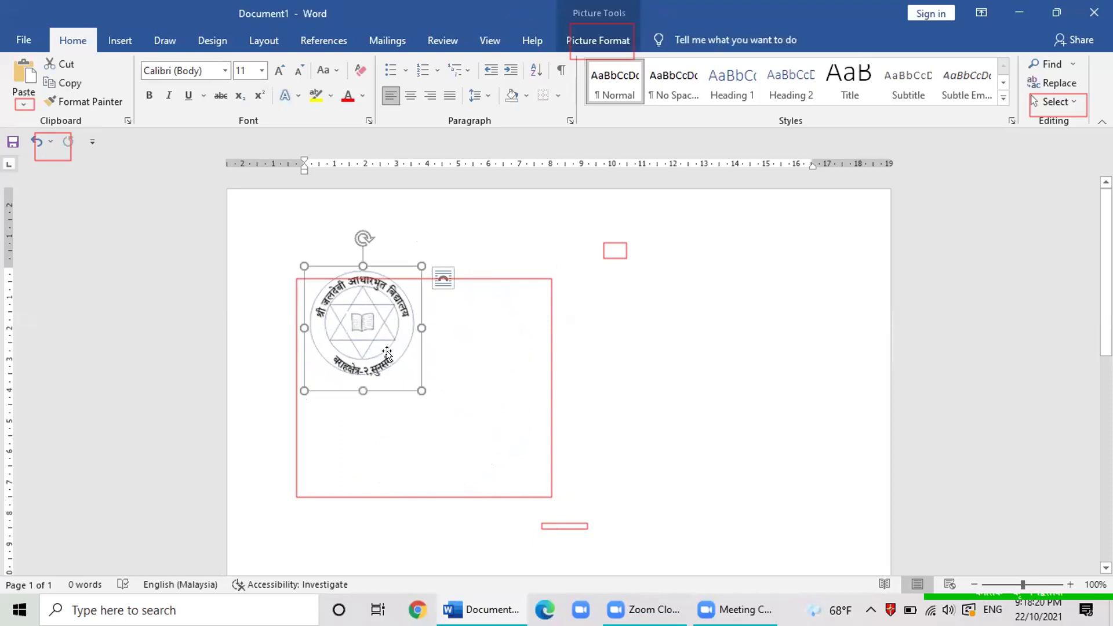
left_click_drag(414, 387, 467, 438)
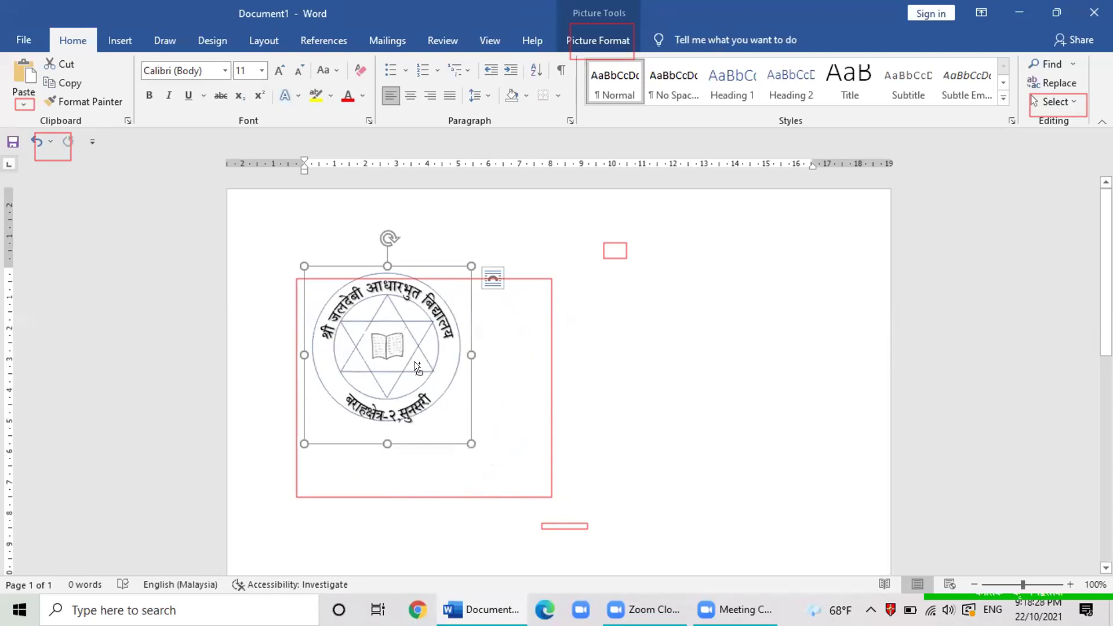
key("Right")
key("ctrl+v")
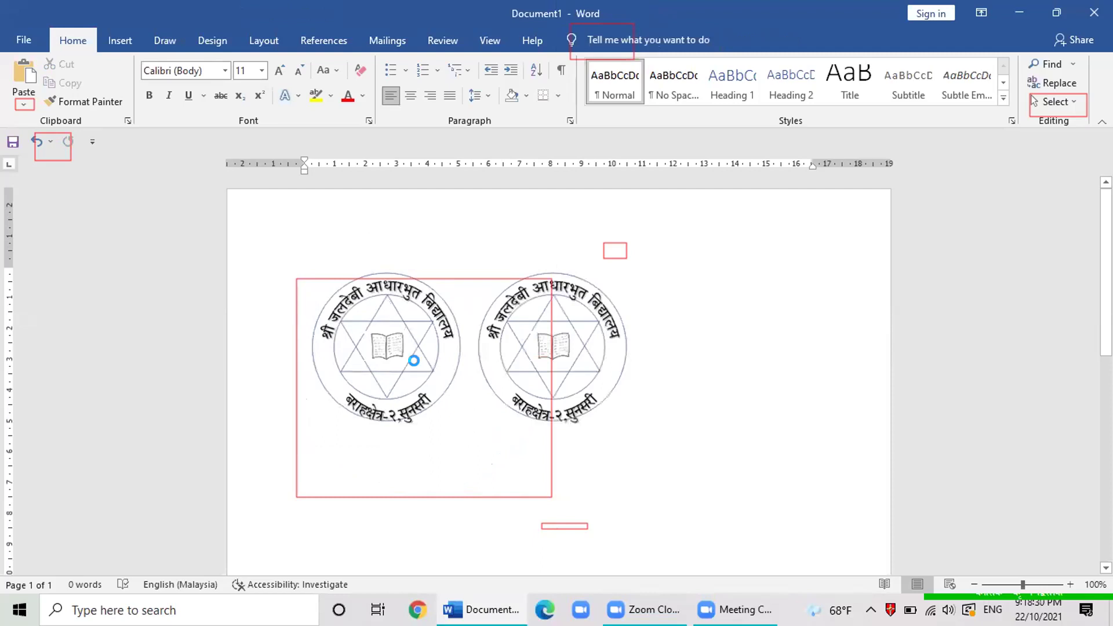
Step: Paste a third and fourth copy of the logo picture
key("ctrl+d")
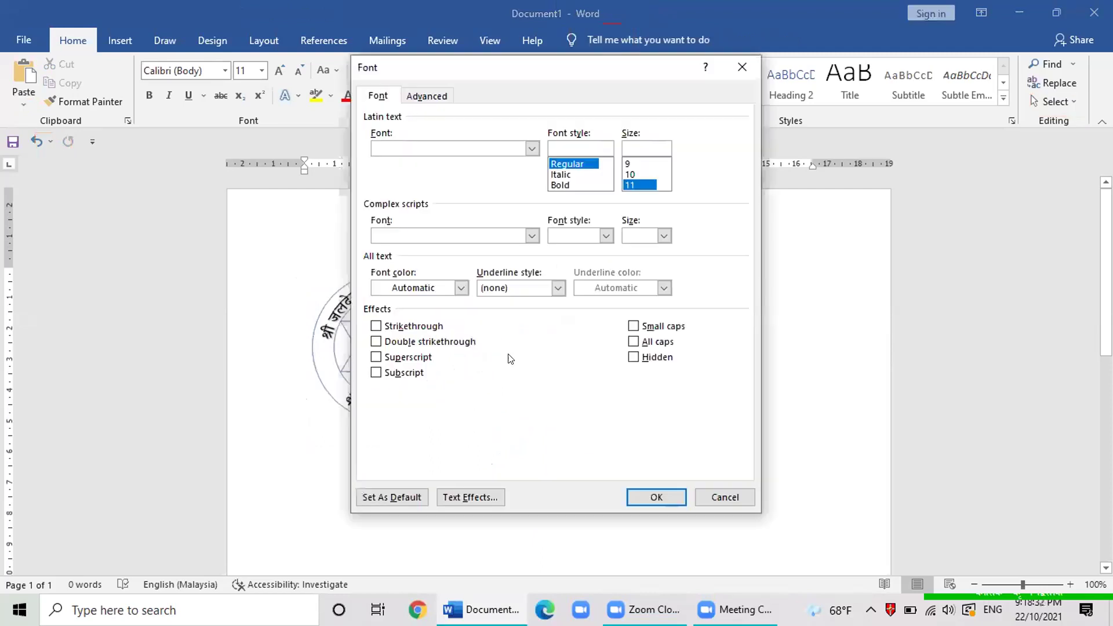
key("Escape")
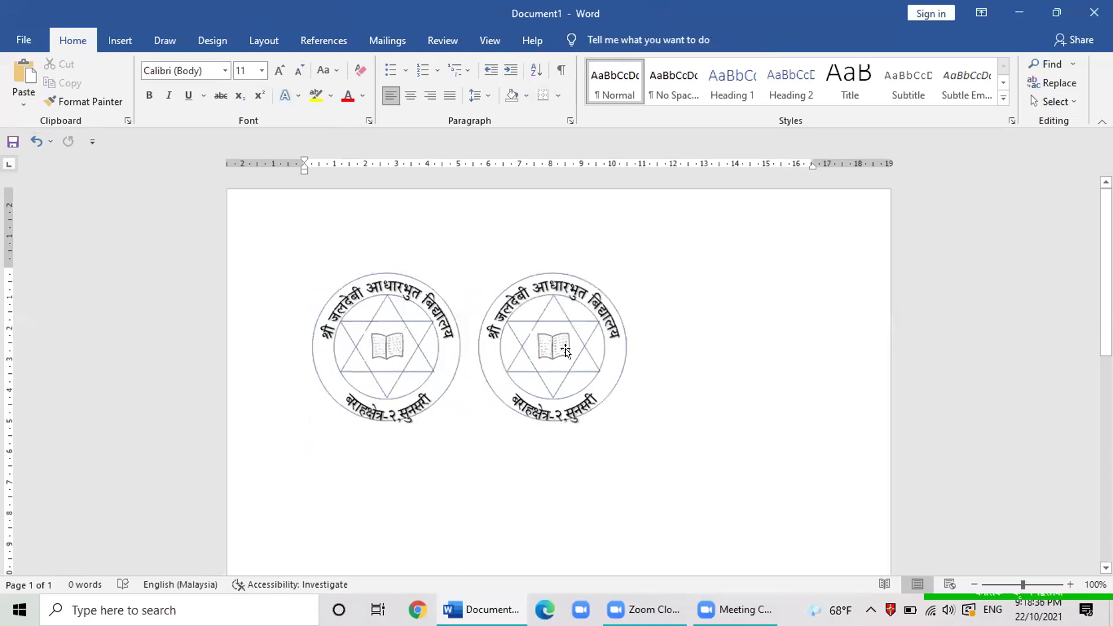
left_click(558, 350)
left_click(411, 360)
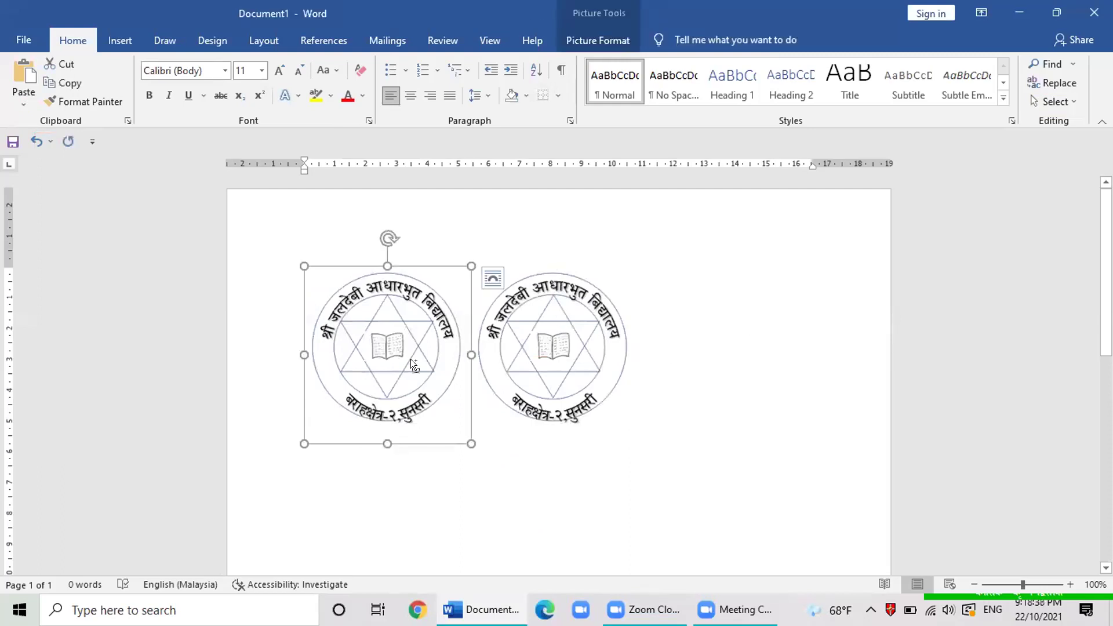
key("ctrl+v")
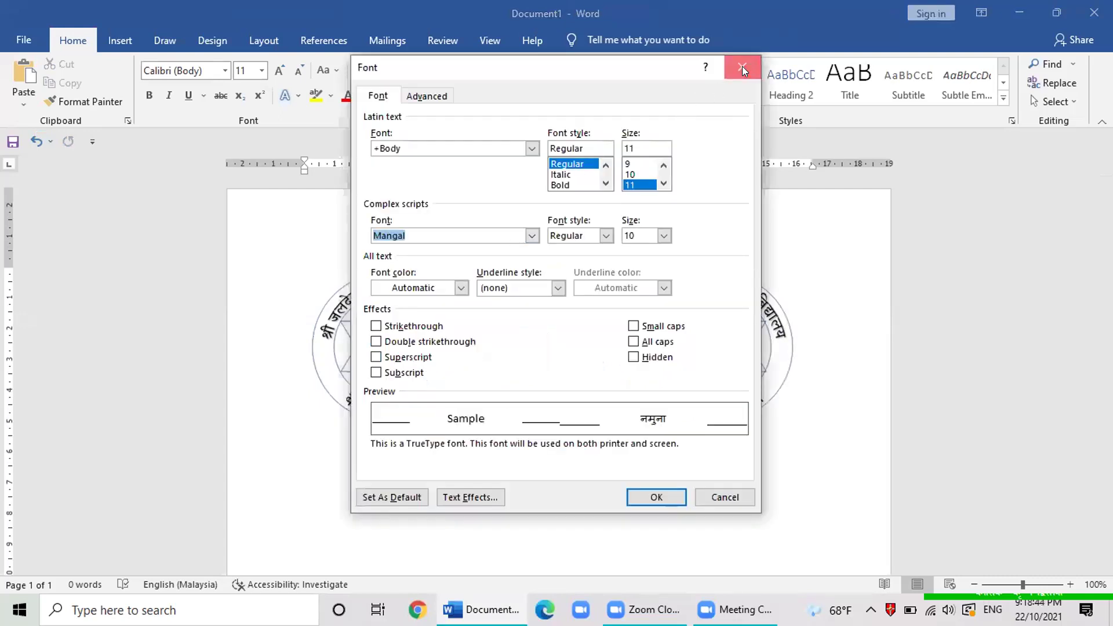
left_click(742, 67)
left_click(401, 360)
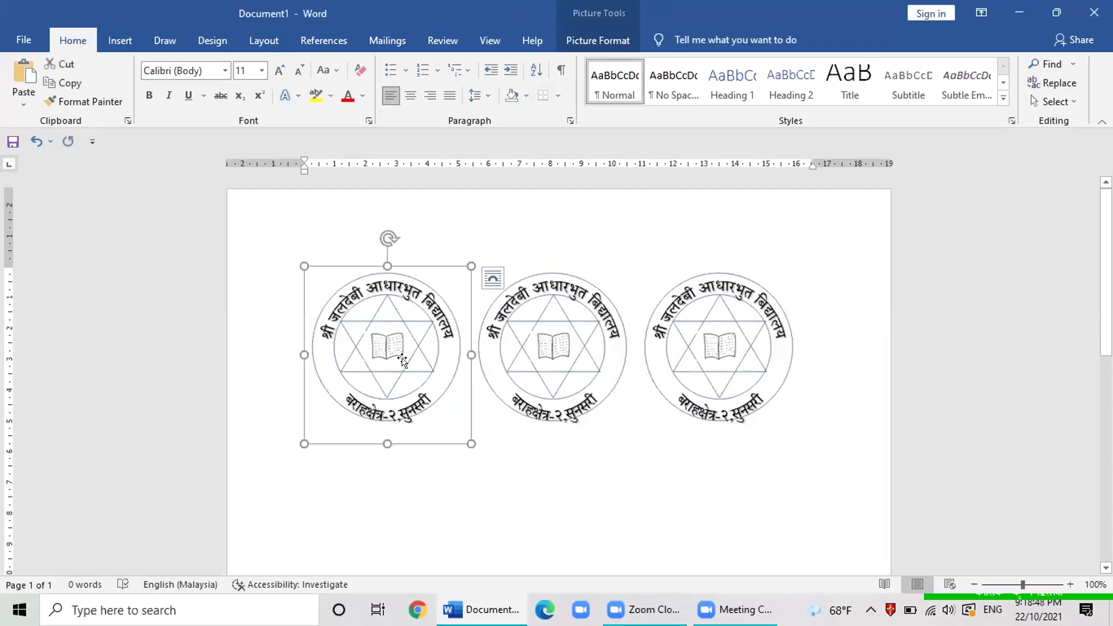
key("ctrl+v")
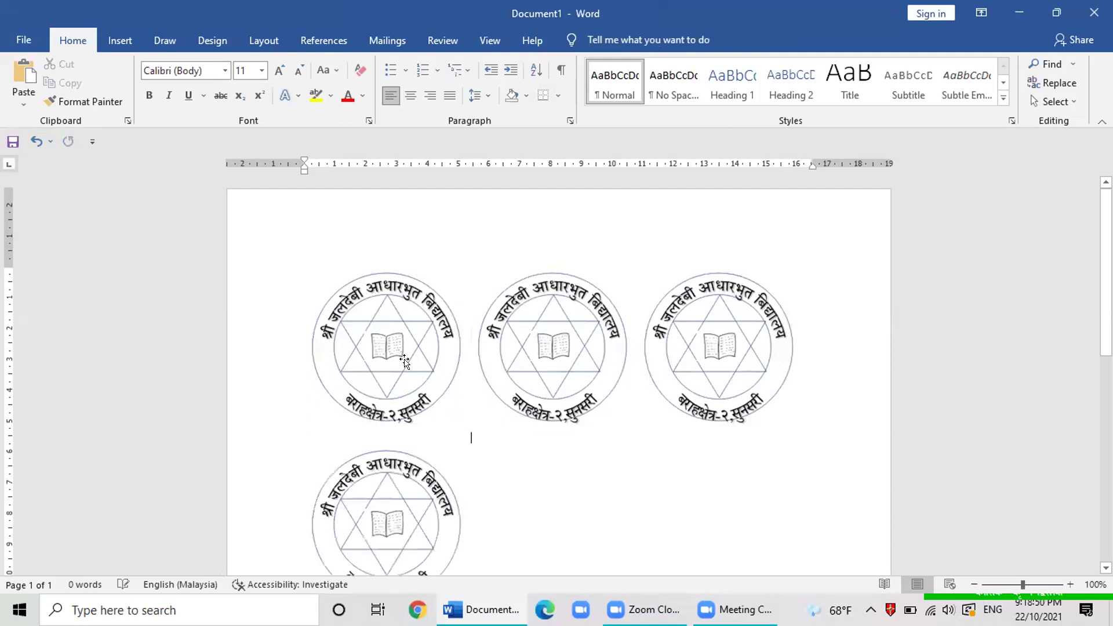
Step: Undo an accidental stretch of the middle logo and move it down into the second row
scroll(404, 392, "down", 2)
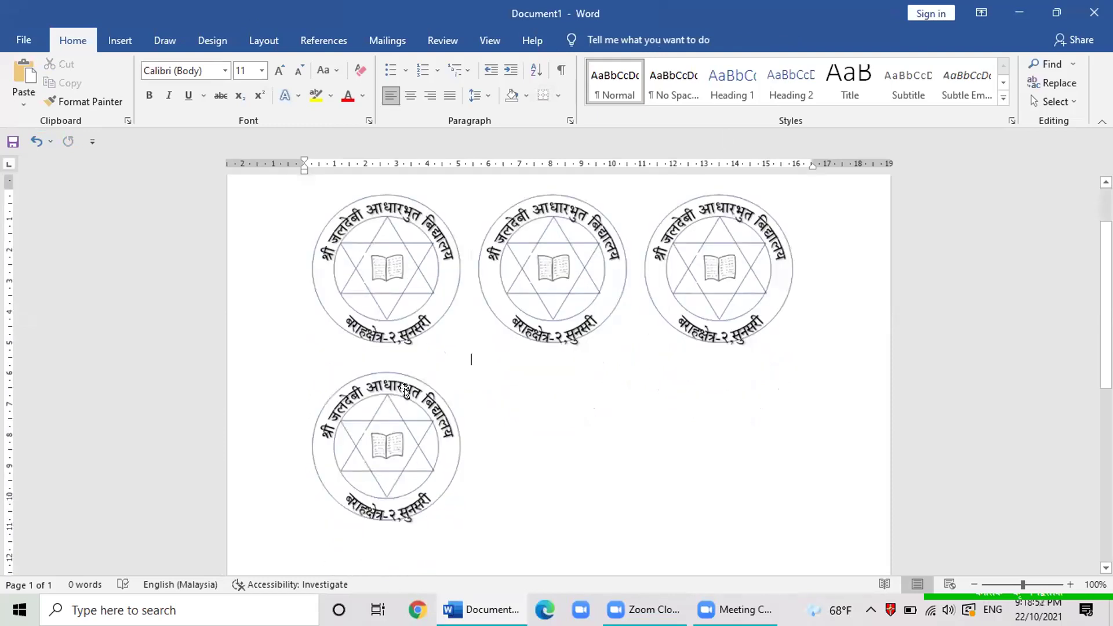
scroll(404, 392, "down", 1)
scroll(404, 391, "up", 1)
left_click(402, 338)
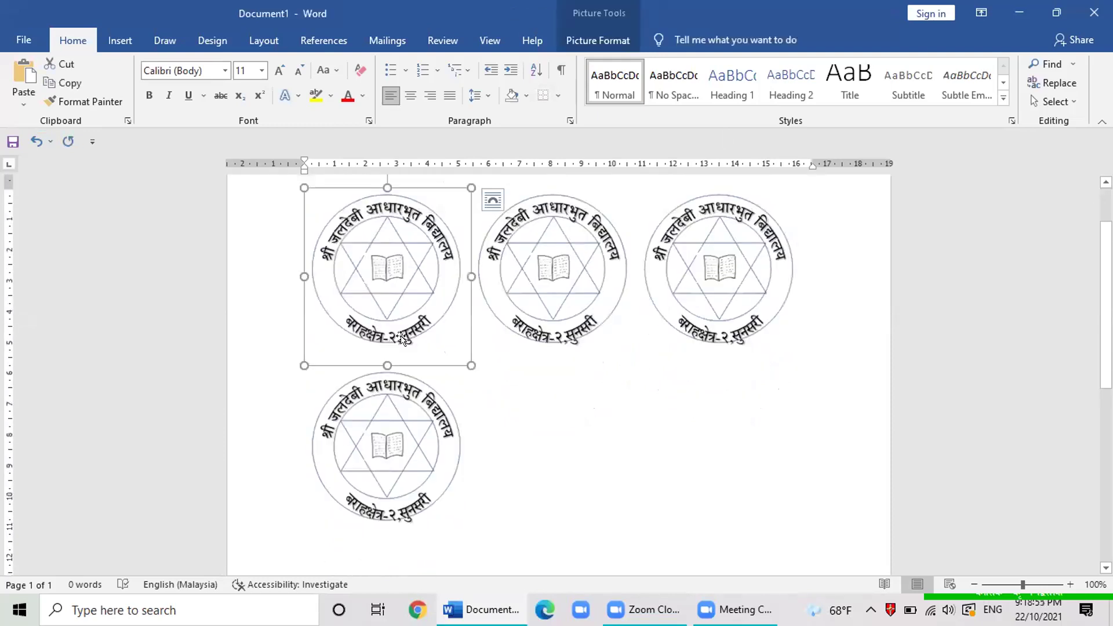
left_click(532, 313)
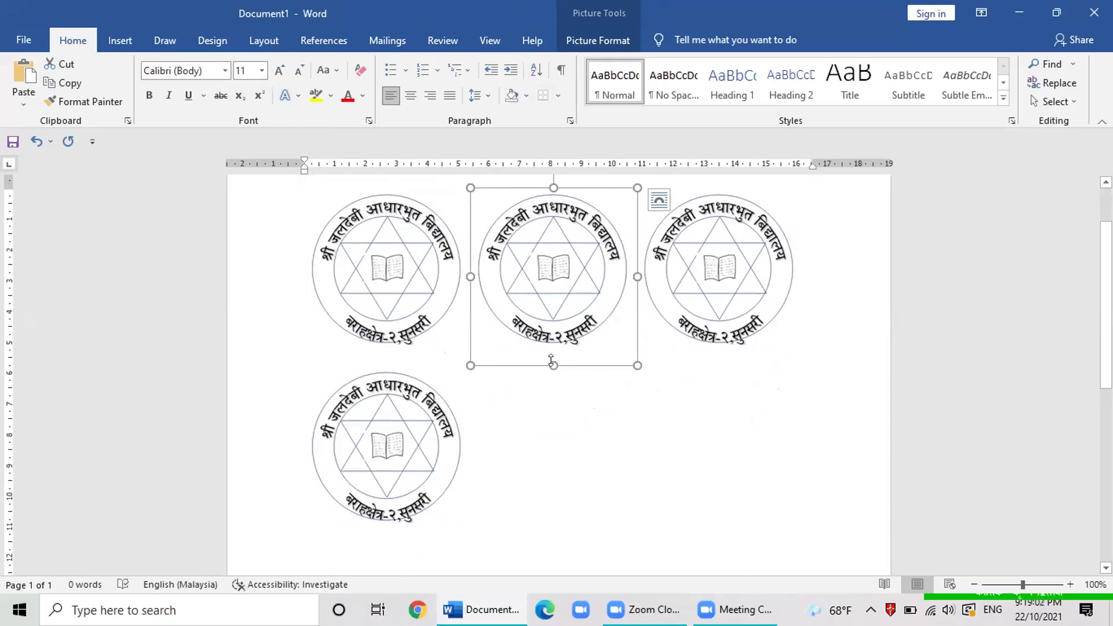
left_click_drag(553, 365, 545, 413)
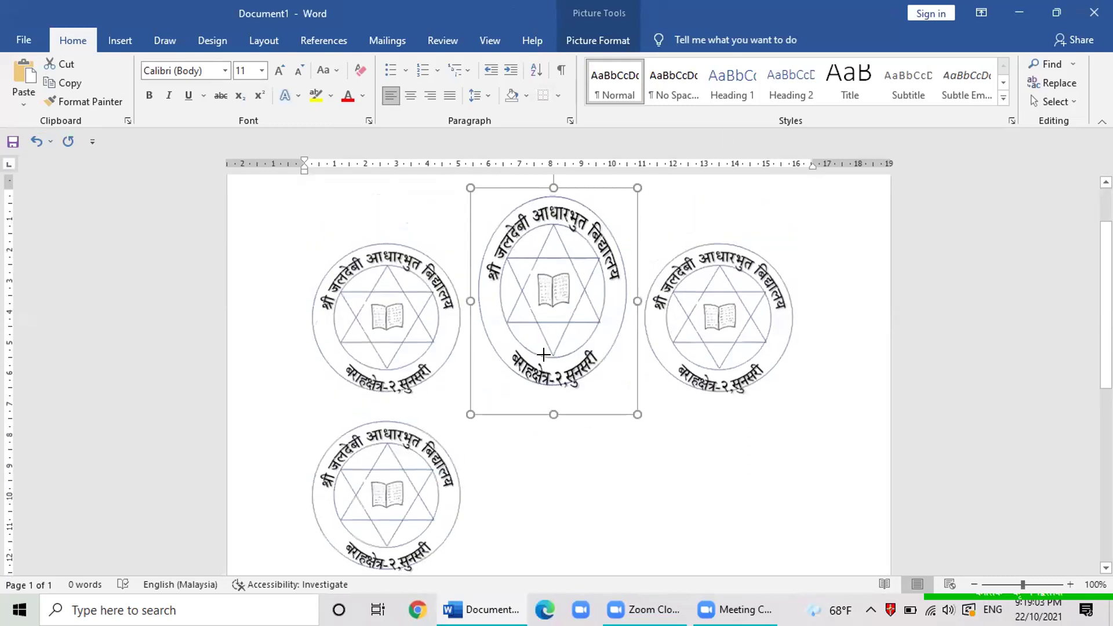
key("ctrl+z")
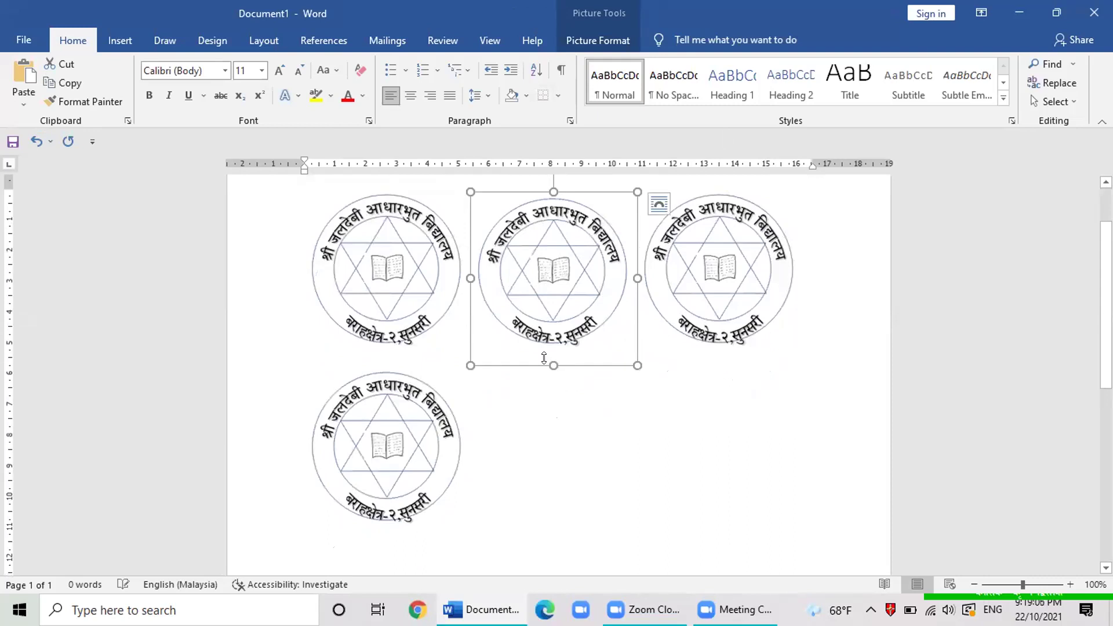
left_click_drag(543, 357, 556, 496)
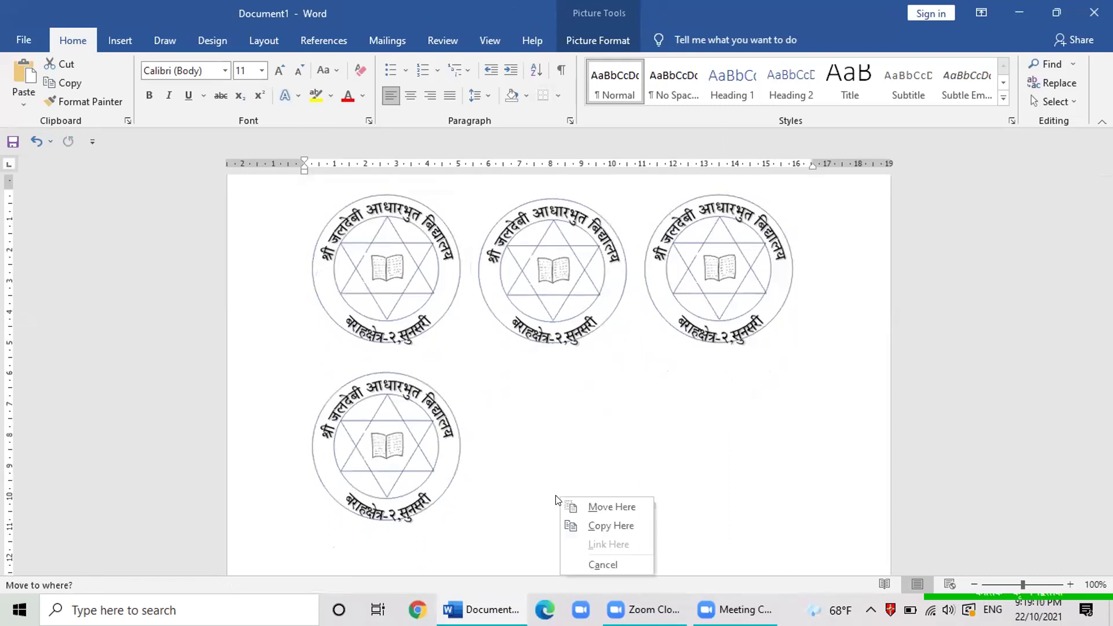
left_click(594, 507)
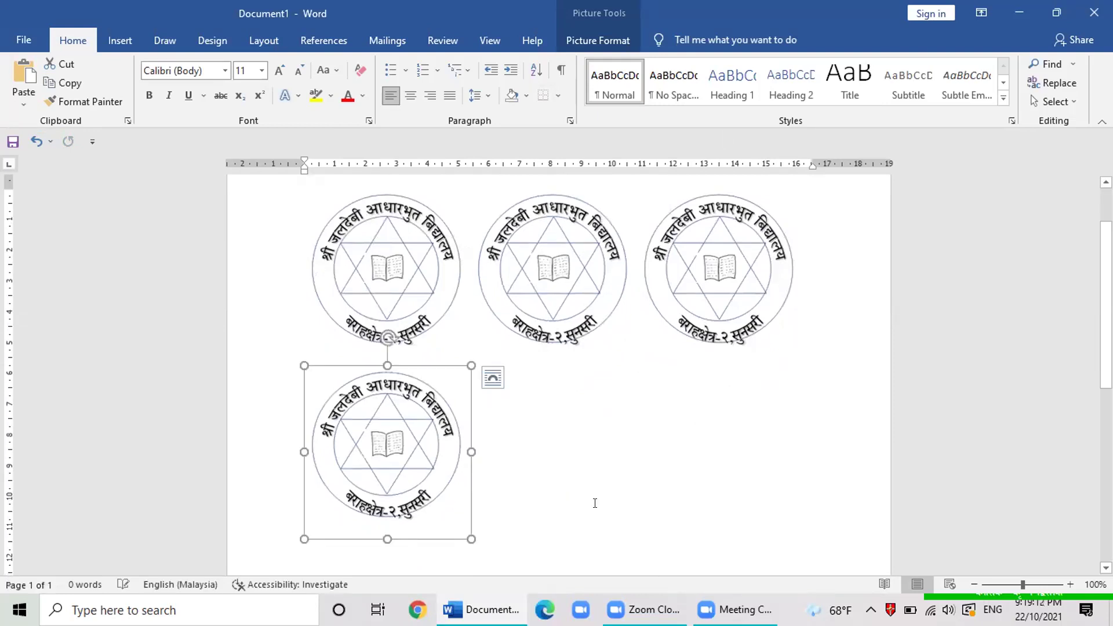
Step: Copy the top-middle logo into the second row with a right-drag Copy Here
scroll(546, 436, "down", 3)
scroll(544, 423, "up", 3)
scroll(543, 411, "down", 2)
scroll(544, 348, "up", 2)
left_click(545, 295)
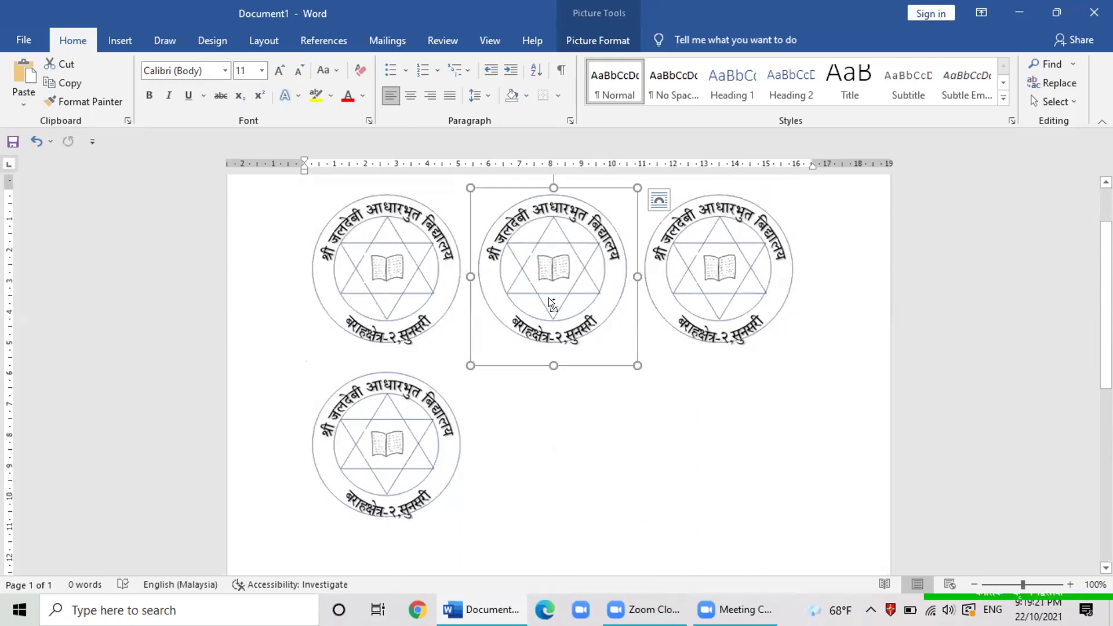
left_click_drag(551, 300, 580, 464)
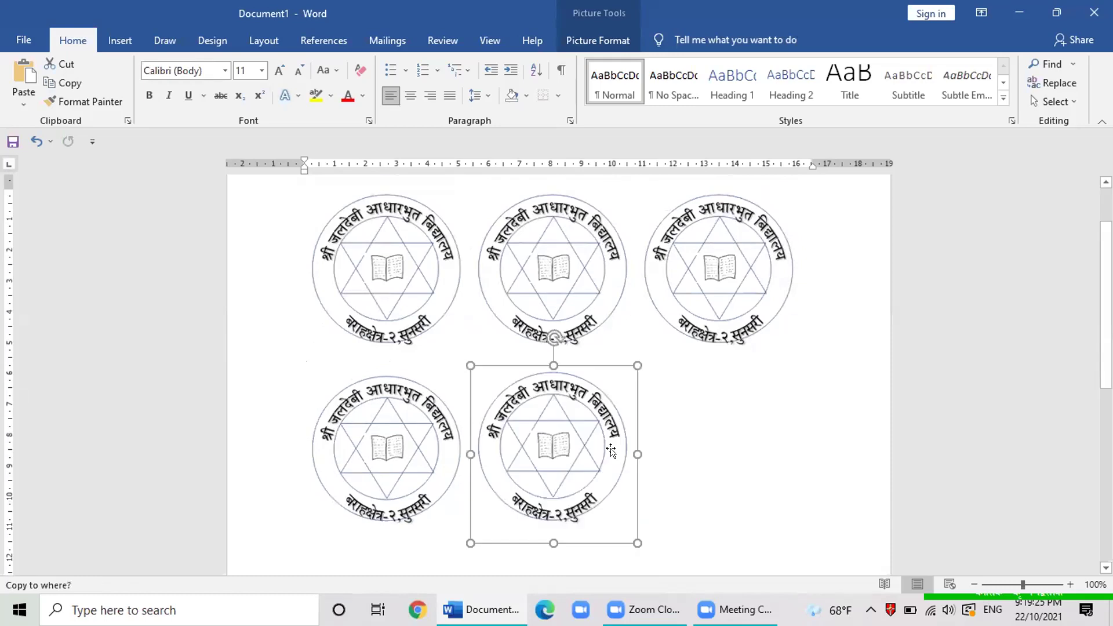
left_click(658, 455)
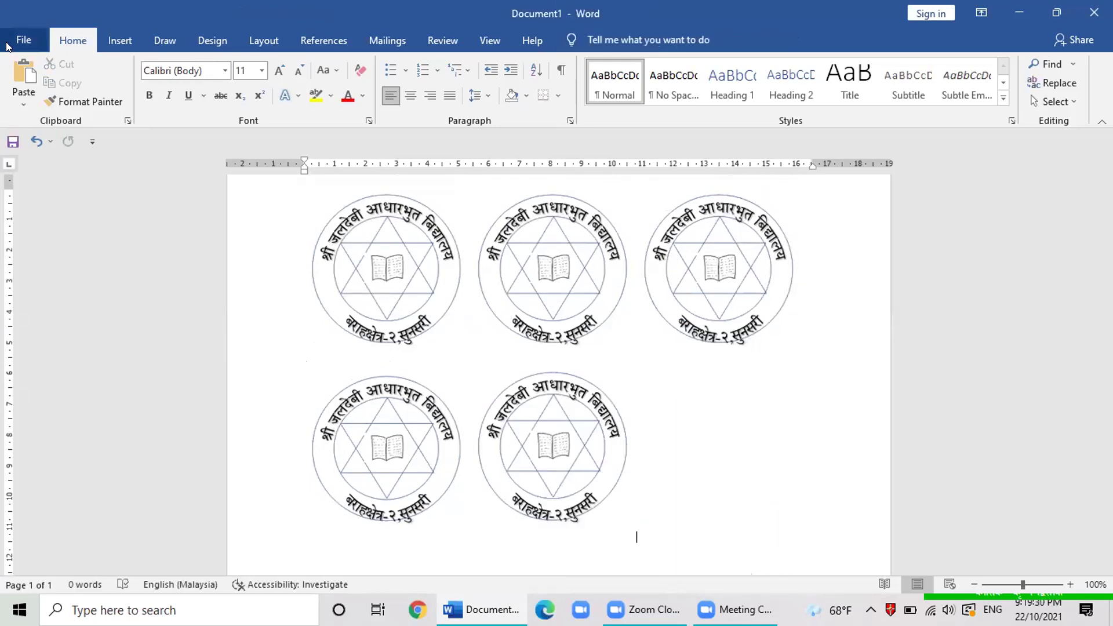
Step: Choose the Desktop as the Save As location for the logo document
left_click(33, 40)
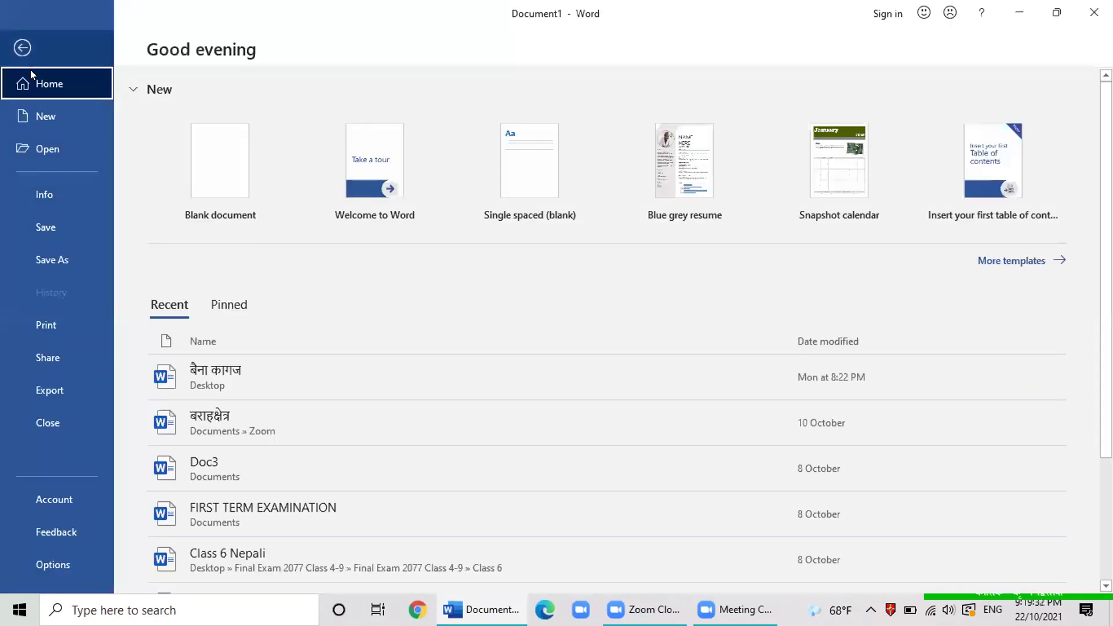
left_click(54, 223)
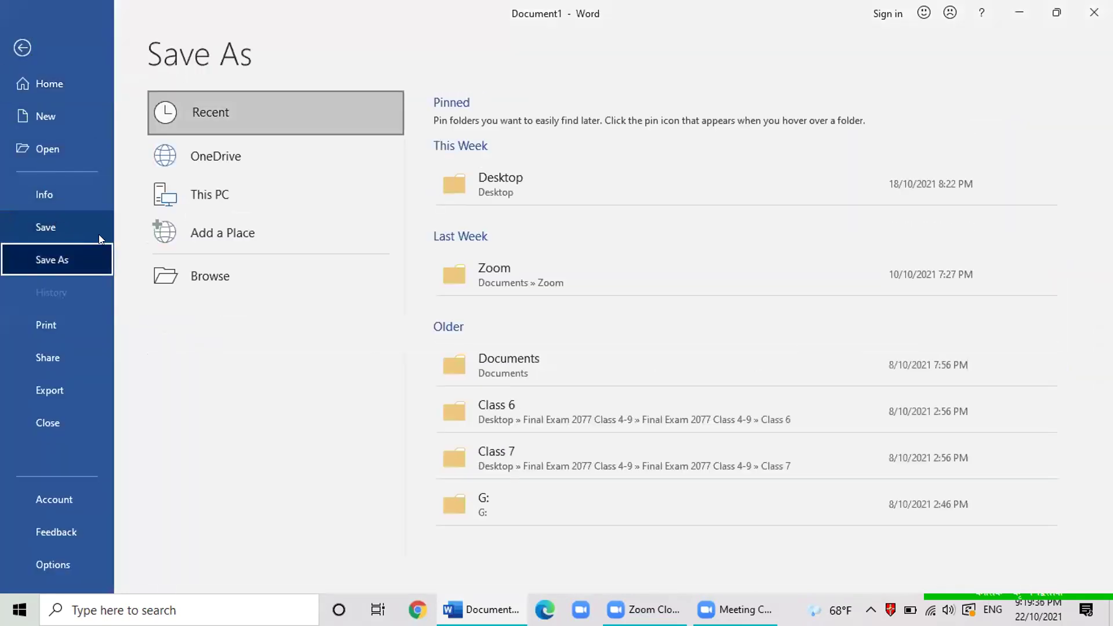
left_click(497, 187)
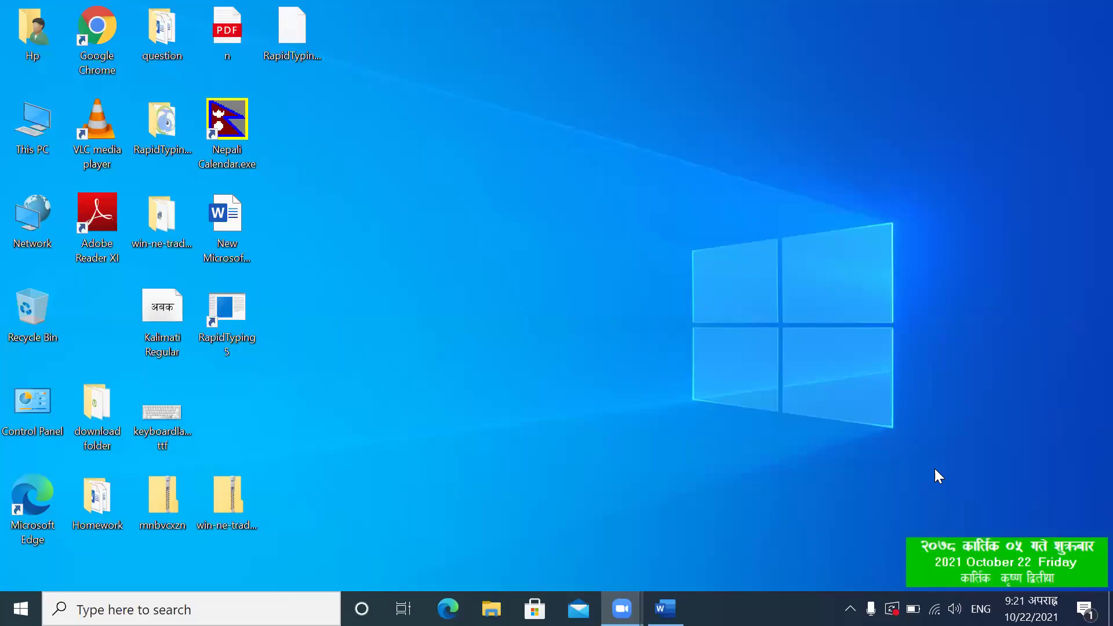
Step: Open Language preferences from the taskbar input indicator and scroll to the preferred languages
key("super+space")
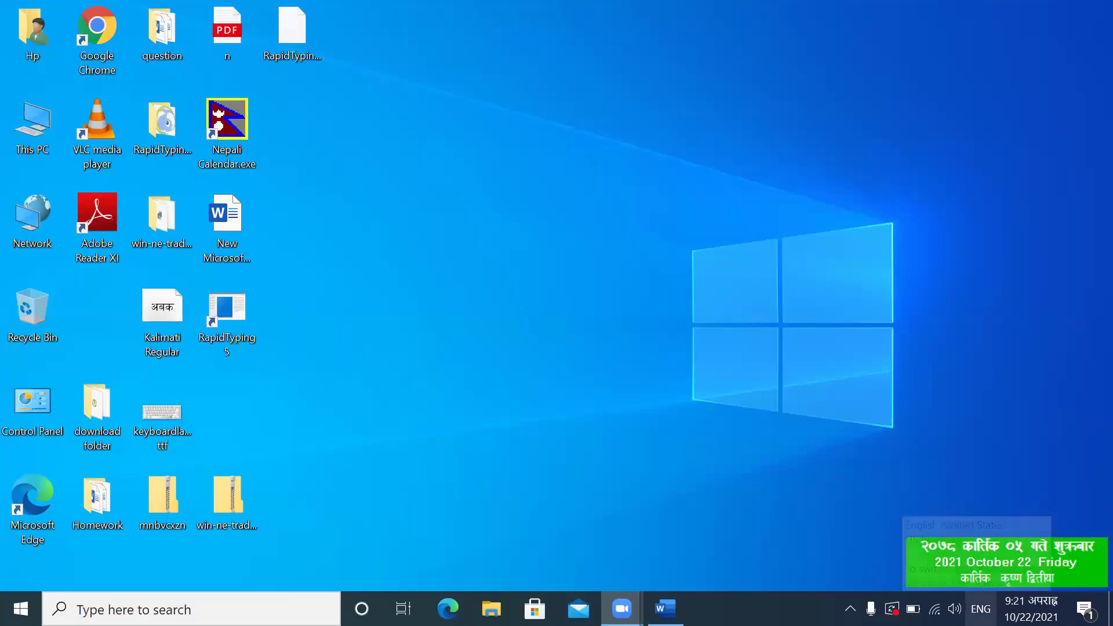
left_click(980, 609)
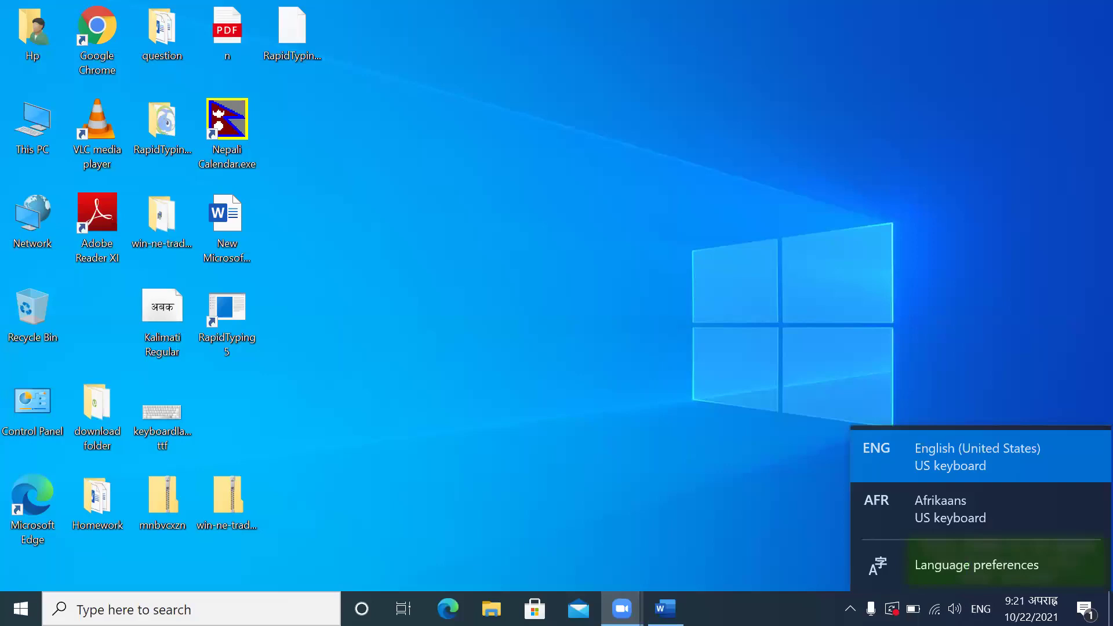
left_click(950, 567)
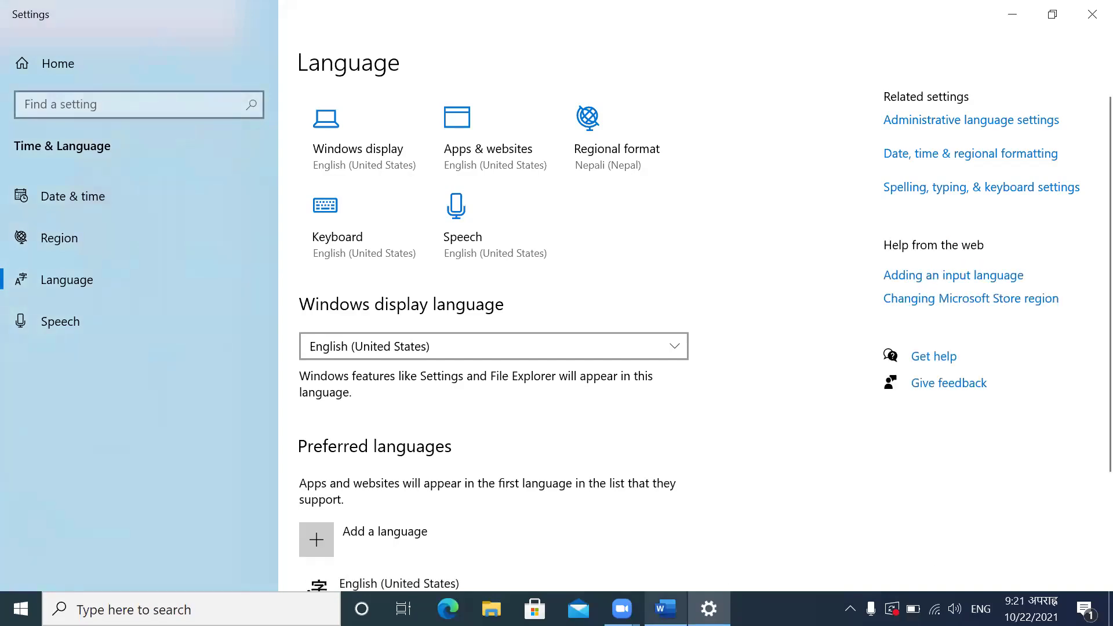
scroll(556, 437, "down", 2)
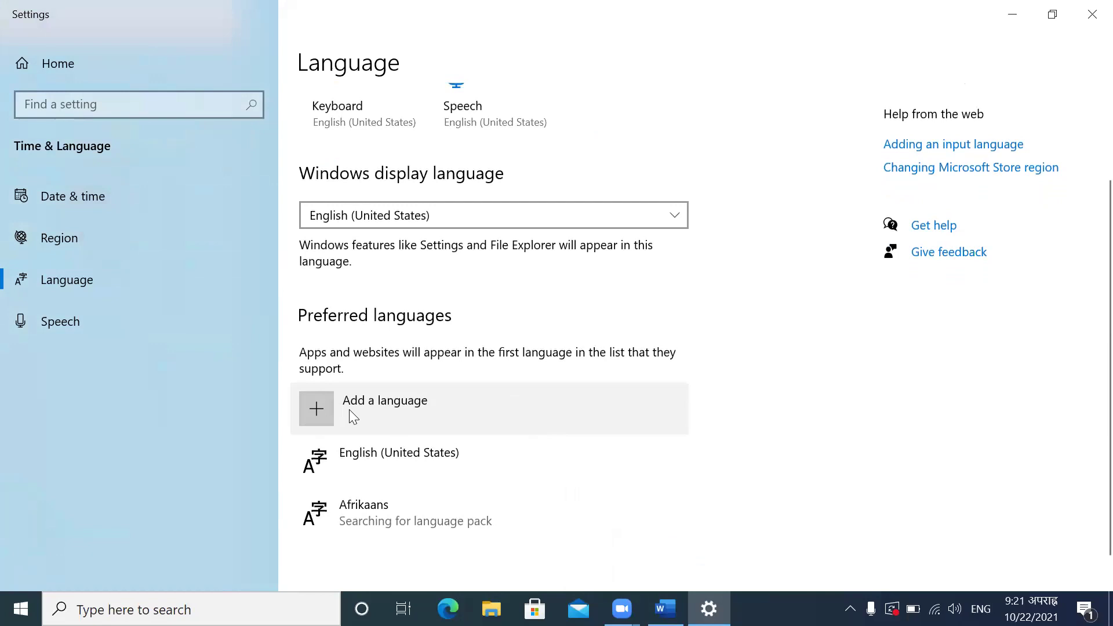
Step: Remove Afrikaans from the preferred languages, leaving English (United States), then go to Keyboard settings
left_click(319, 405)
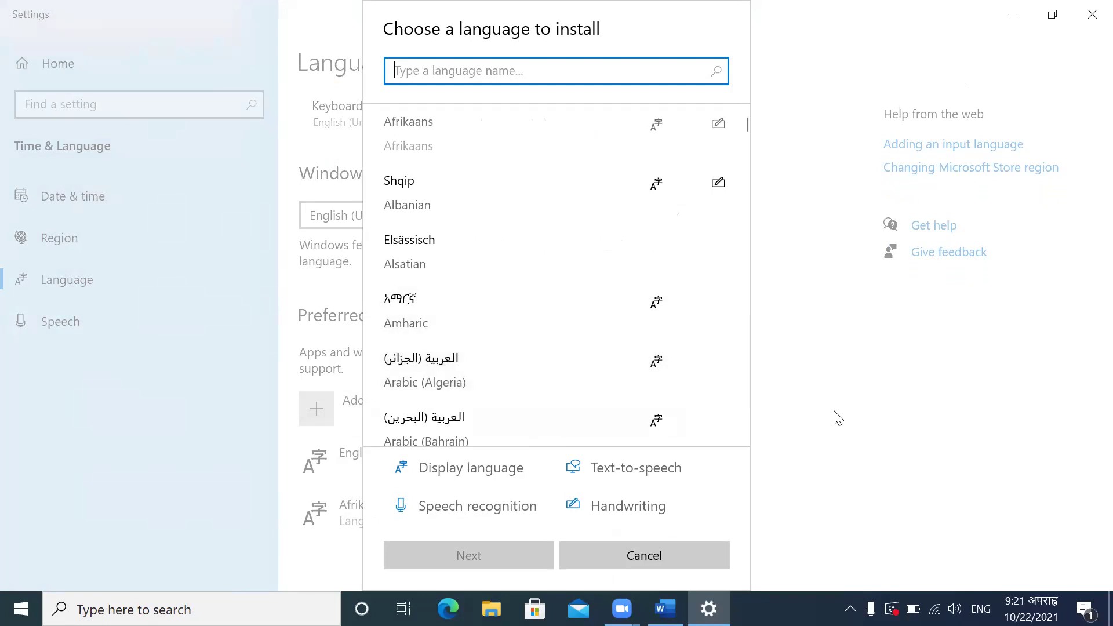
left_click(642, 562)
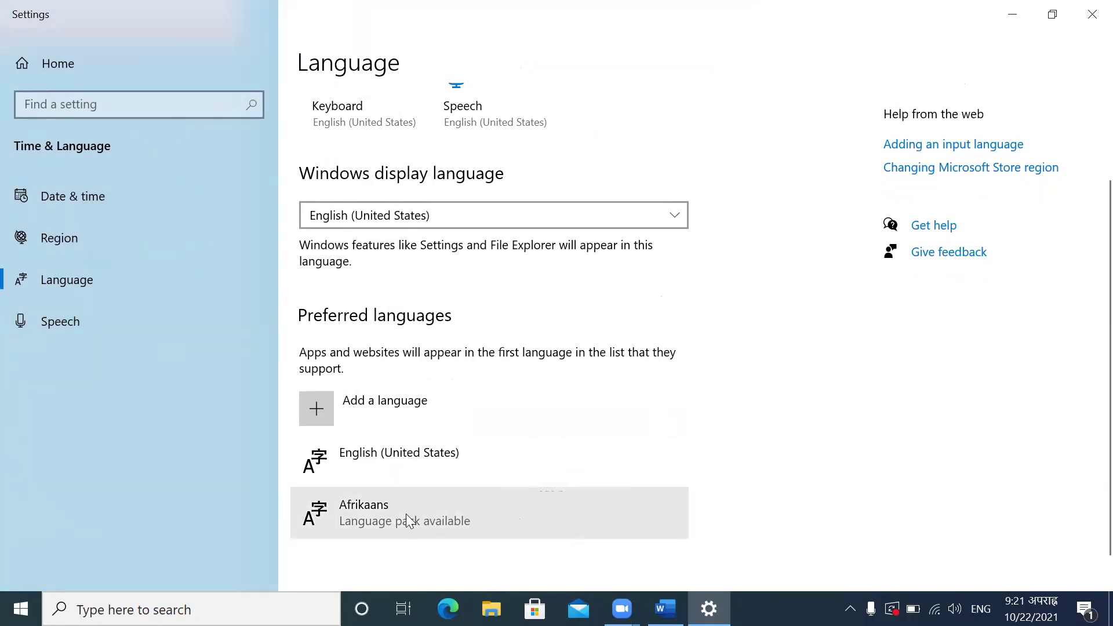
left_click(382, 521)
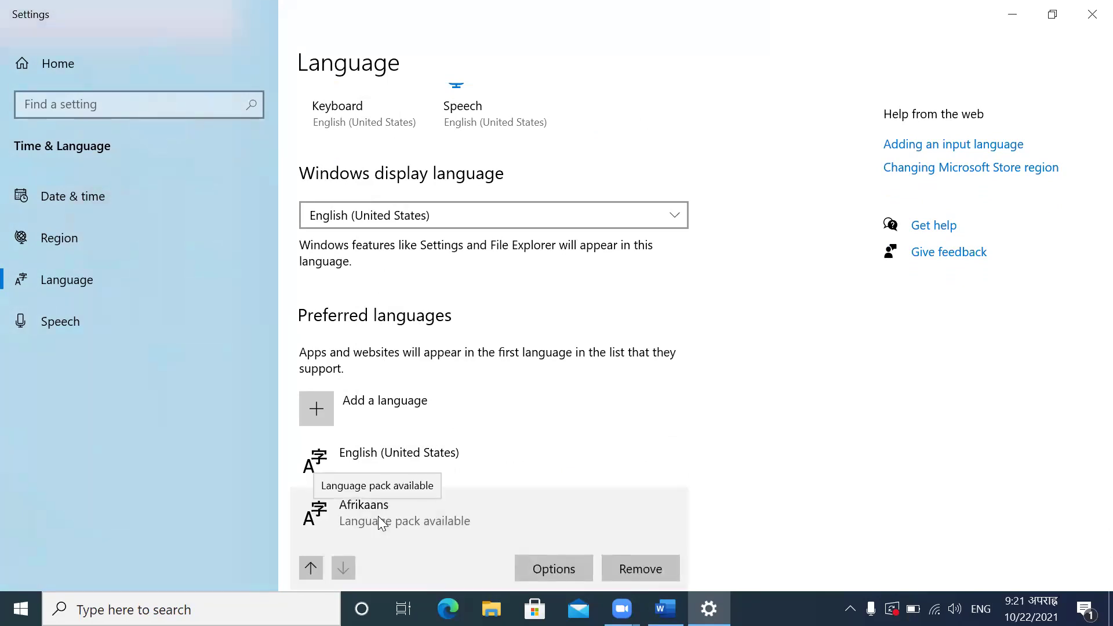
left_click(637, 564)
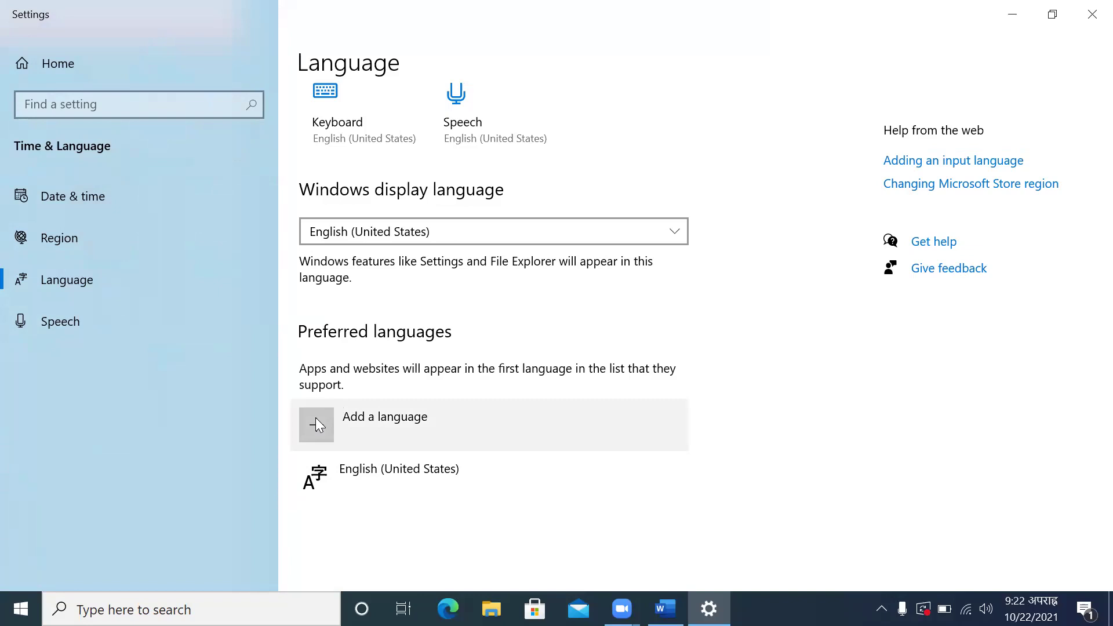
left_click(334, 107)
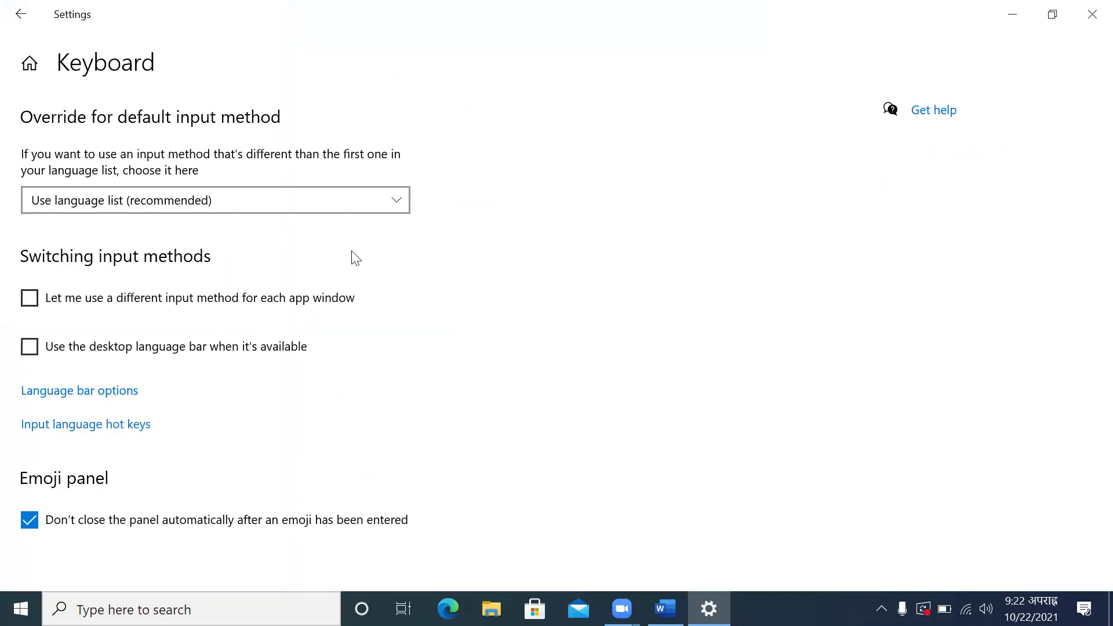
left_click(403, 206)
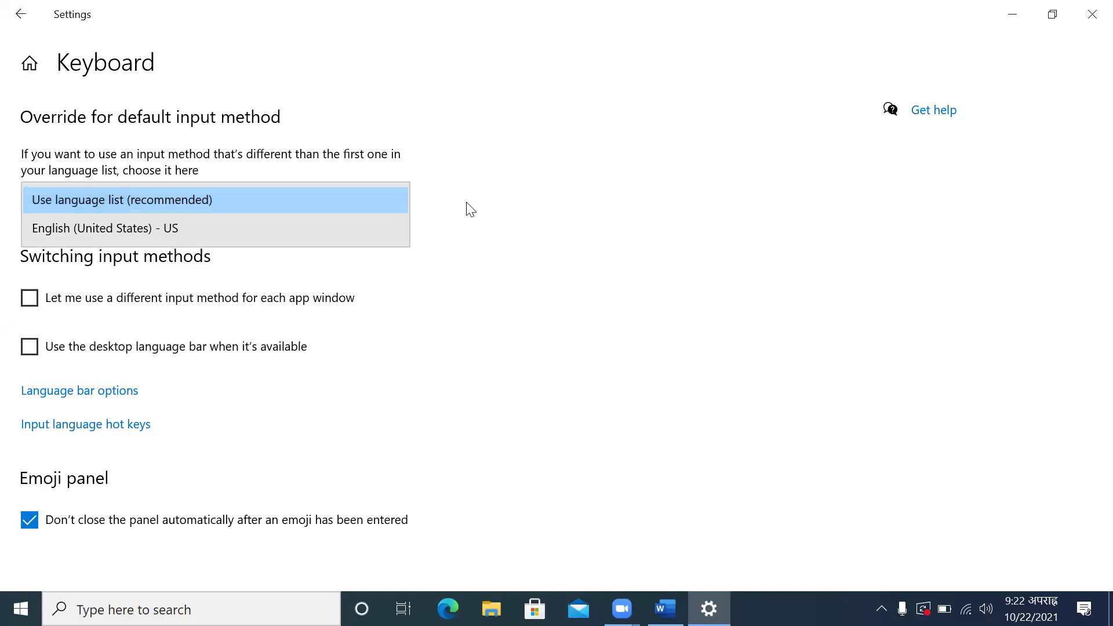
left_click(490, 208)
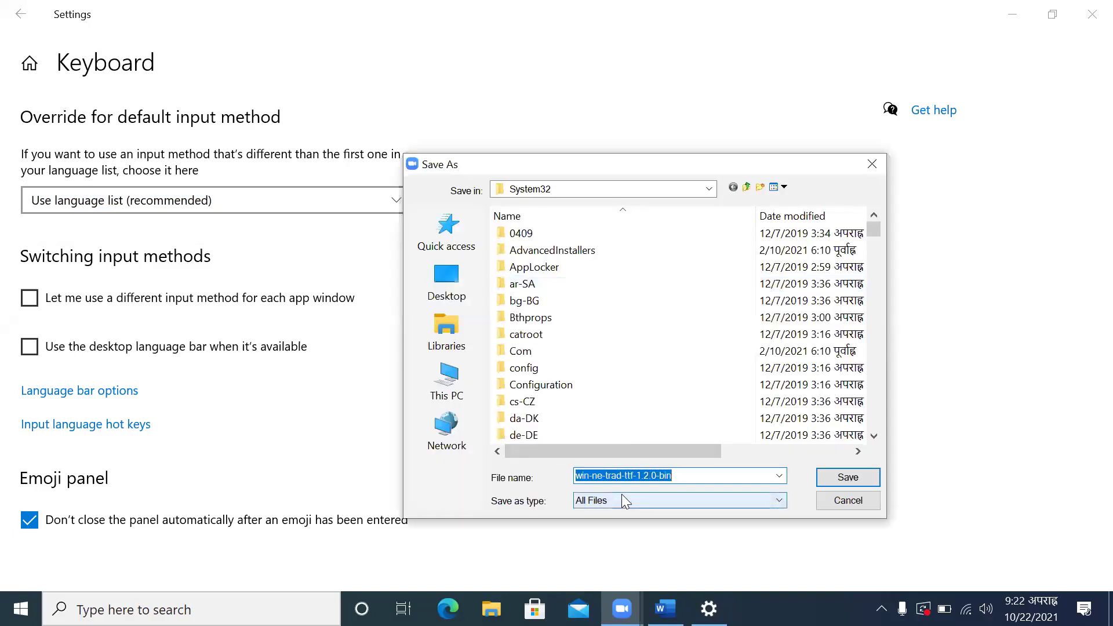
Step: Save the zip to the Desktop instead of the Hp folder, overwriting the existing copy
left_click(847, 479)
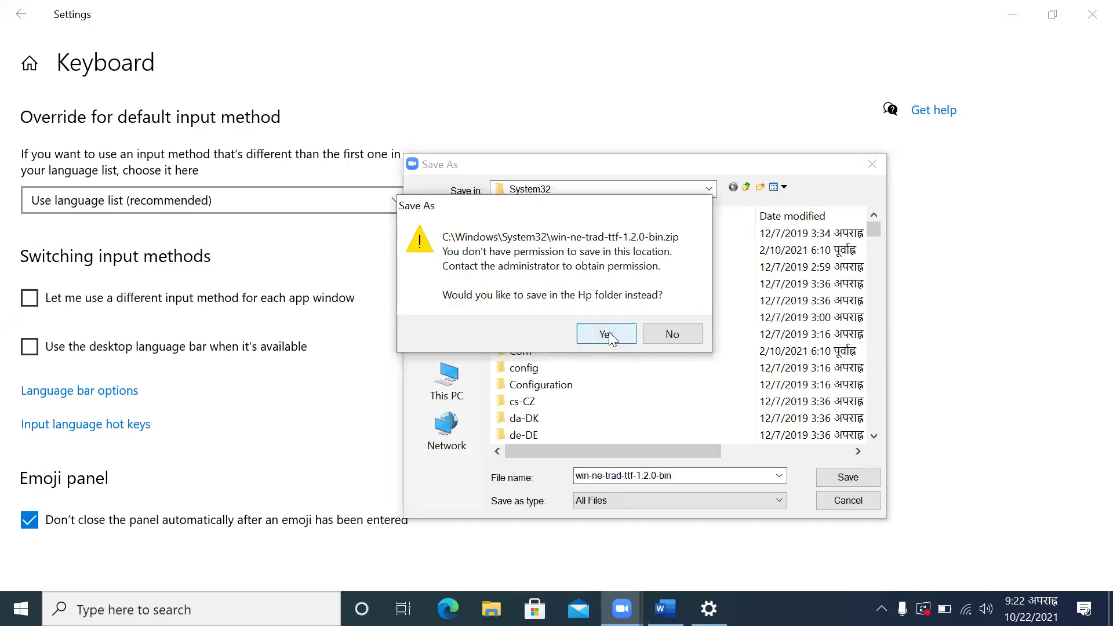
left_click(676, 335)
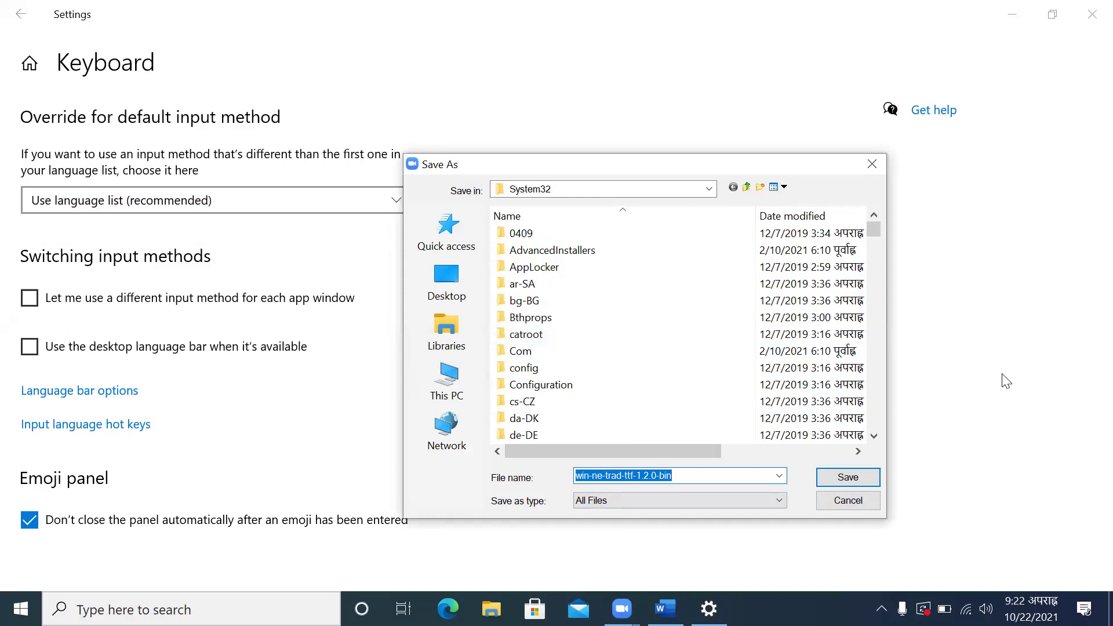
left_click(452, 287)
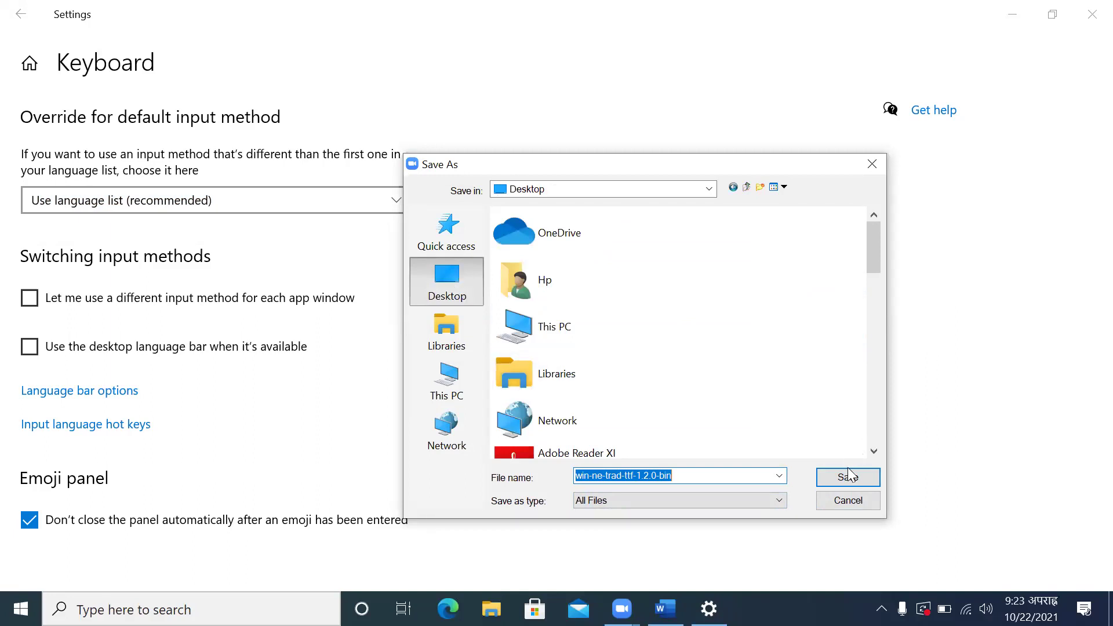
left_click(848, 485)
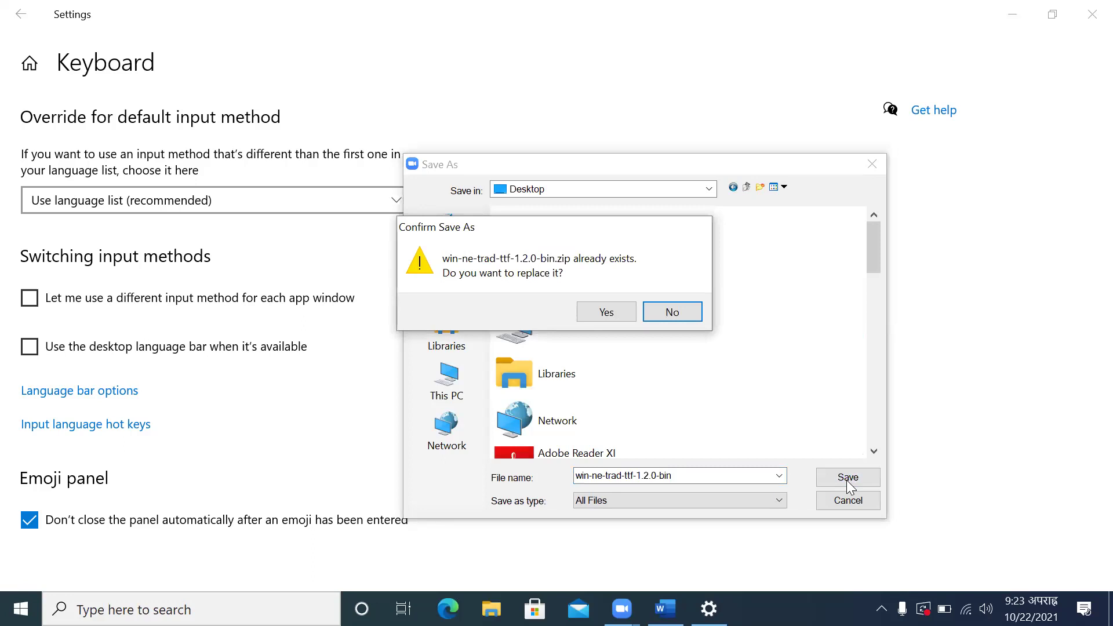
left_click(609, 316)
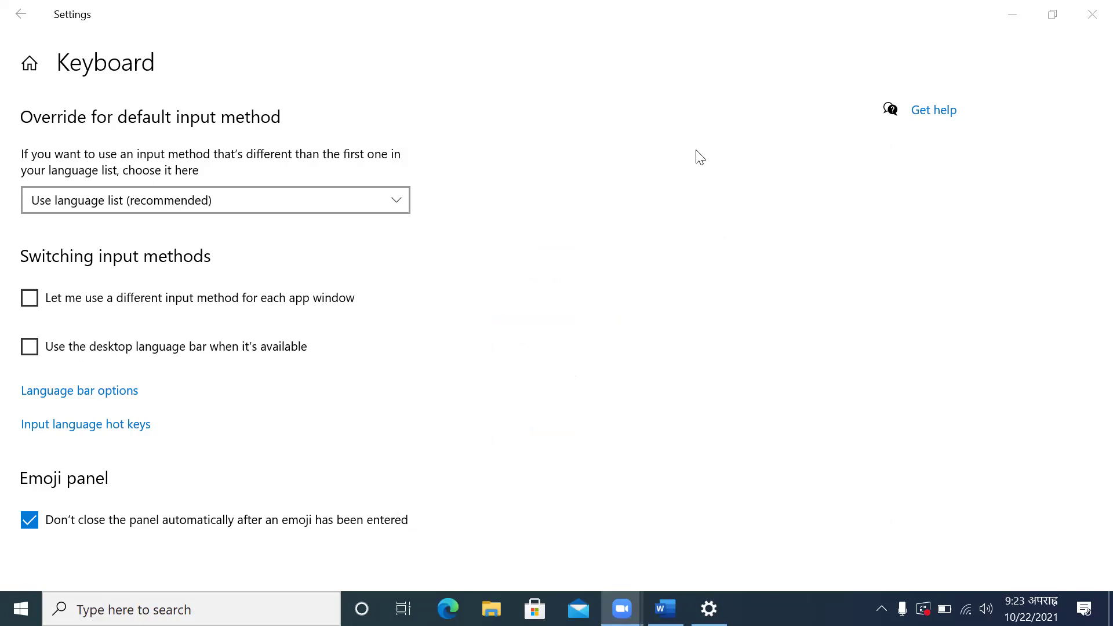
Step: Close Windows Settings and select the win-ne-trad-ttf-1.2.0-bin zip folder on the desktop
left_click(22, 14)
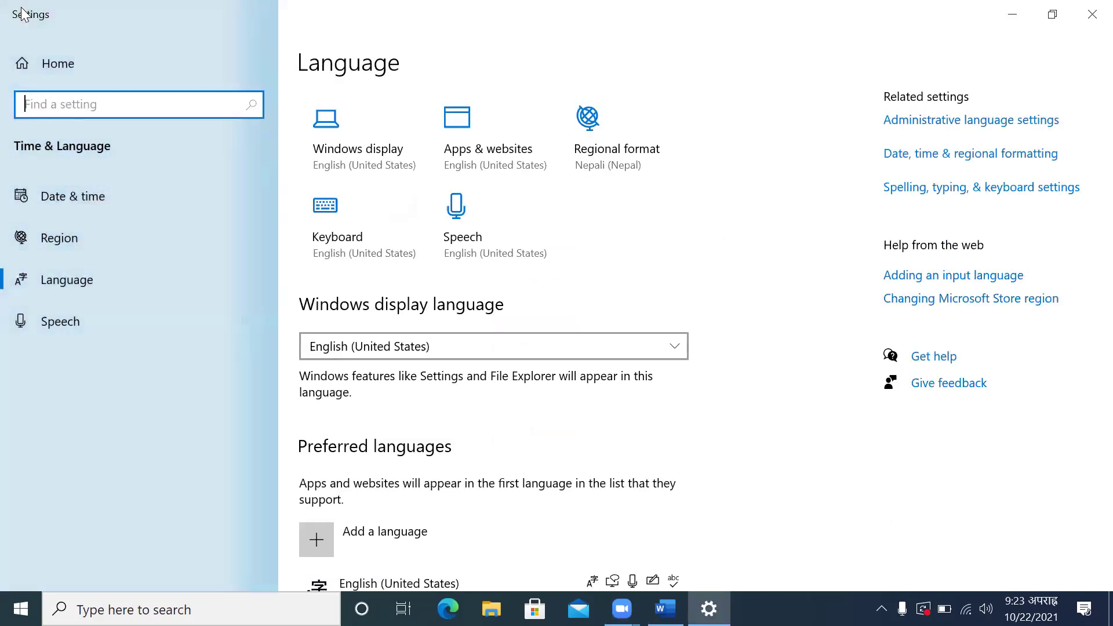
left_click(1090, 18)
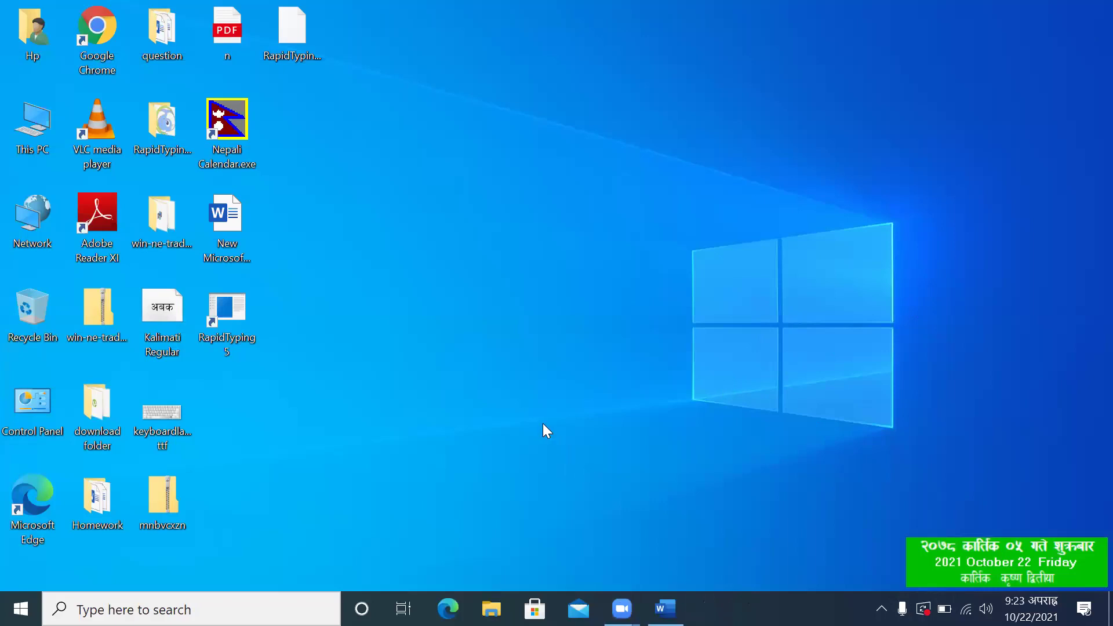
left_click(92, 308)
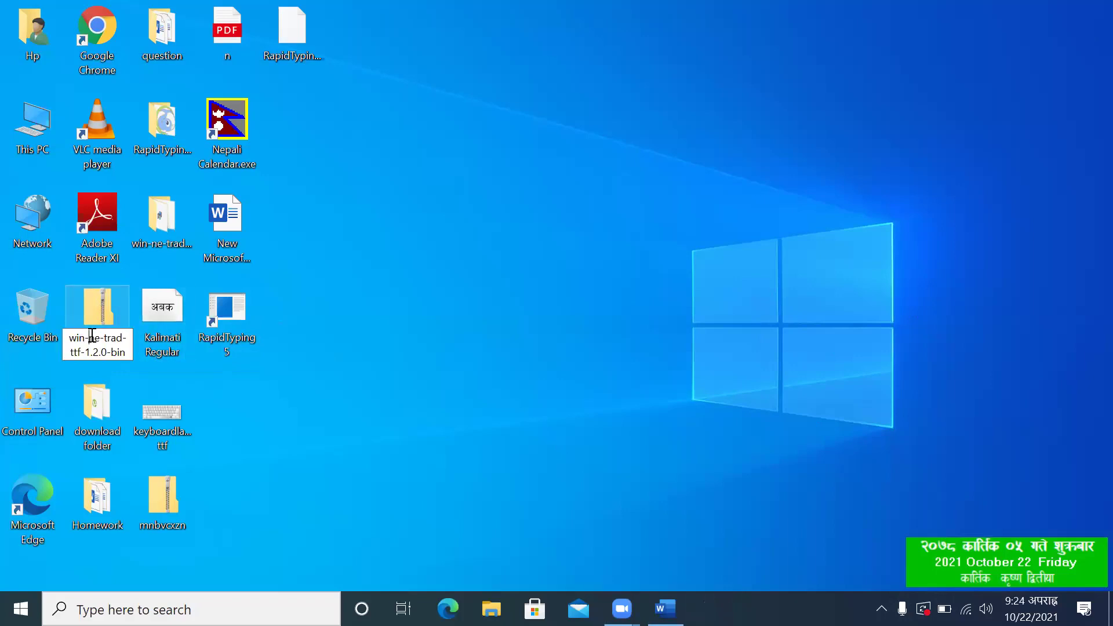
key("Escape")
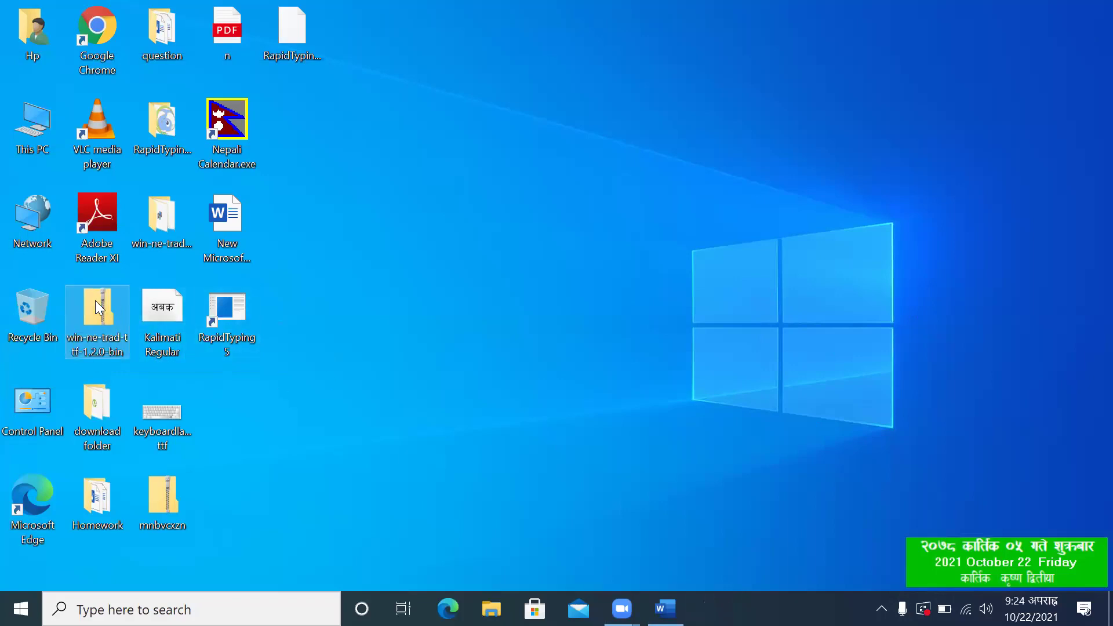
Step: Run the zip's setup via More info > Run anyway, approve UAC, and close the finished installer
double_click(96, 303)
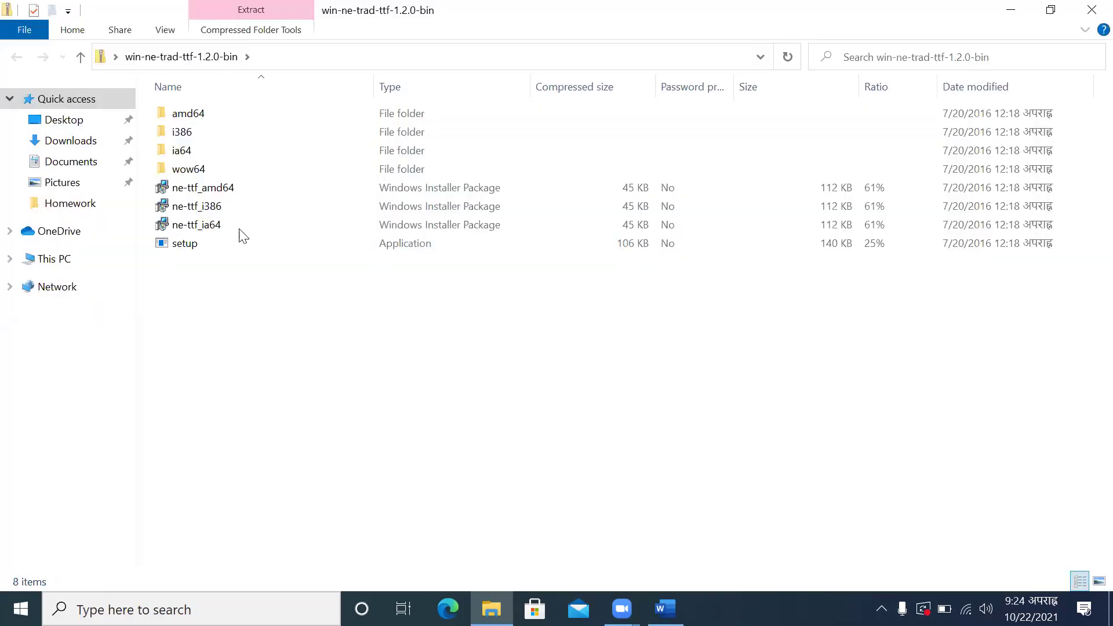
left_click(197, 249)
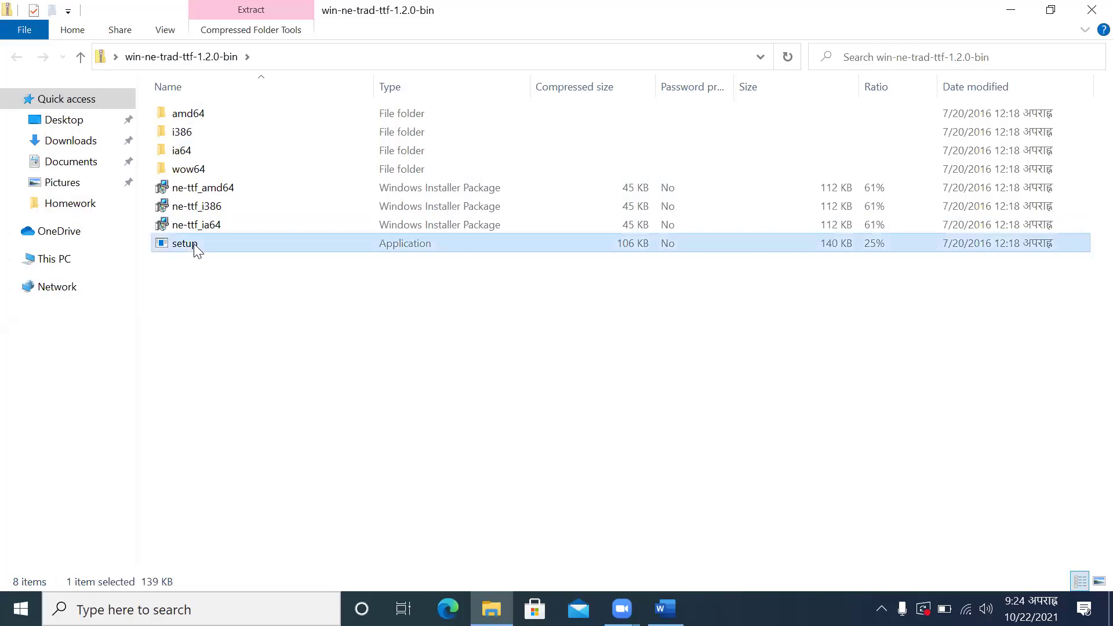
double_click(193, 244)
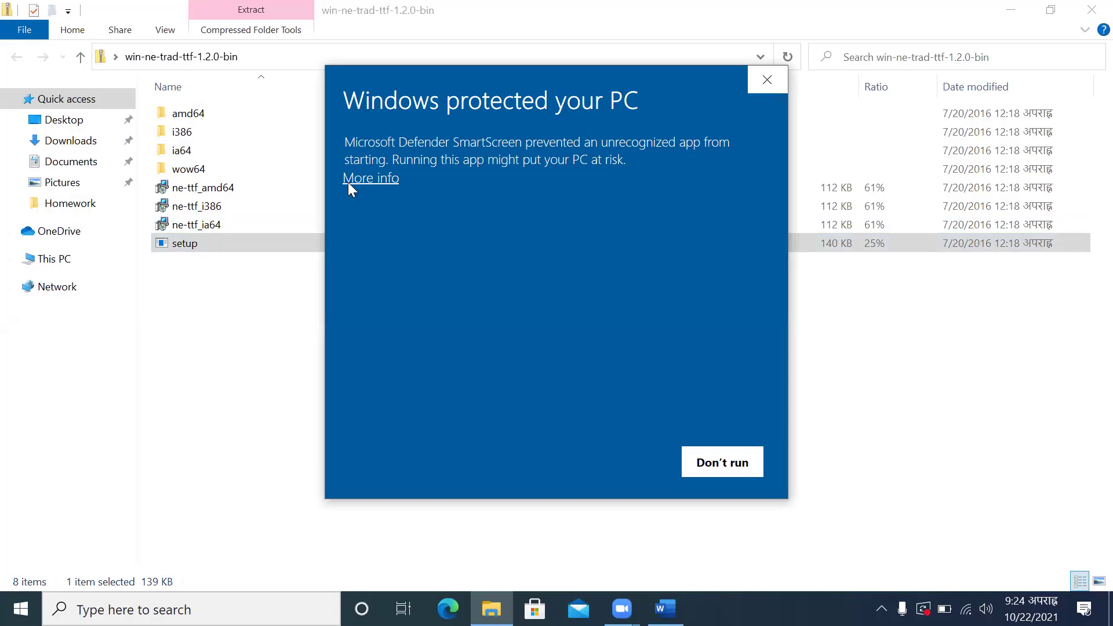
left_click(368, 179)
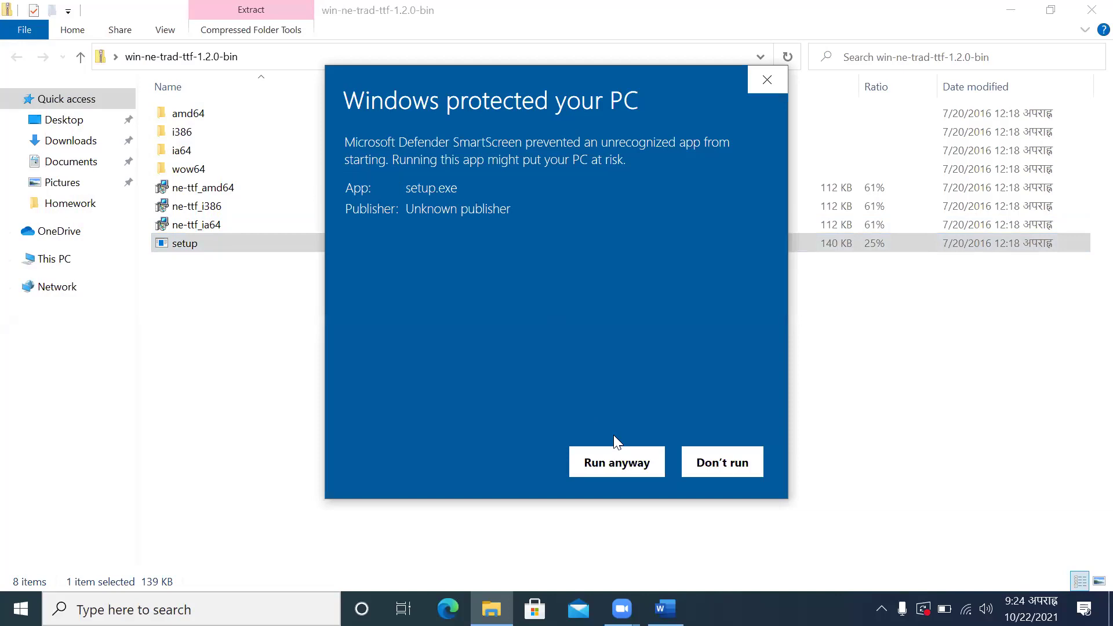
left_click(615, 463)
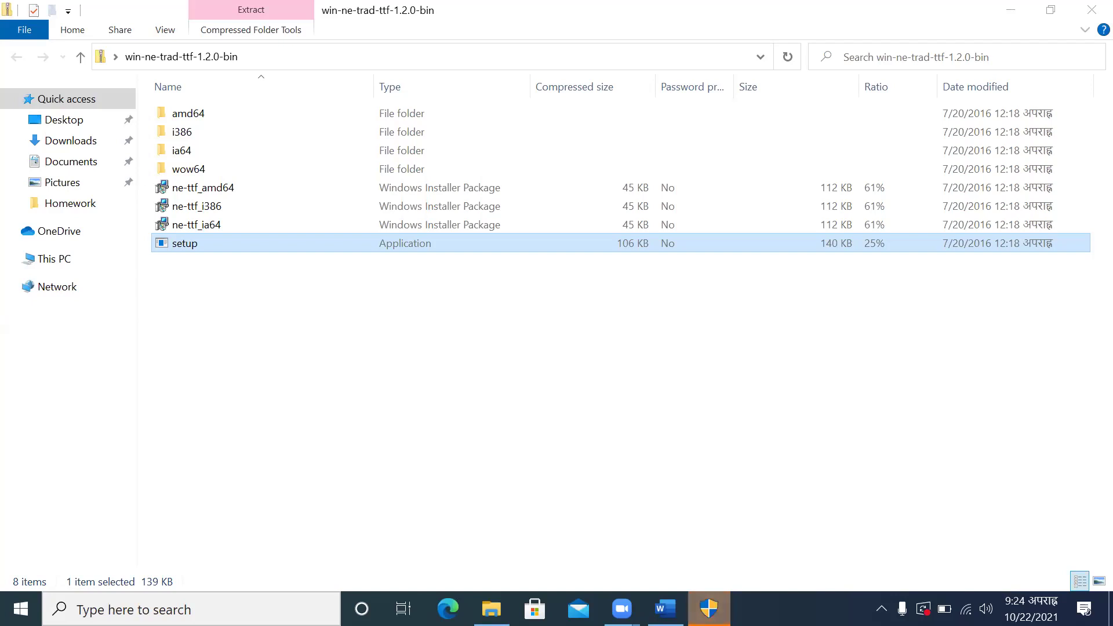
mouse_move(708, 608)
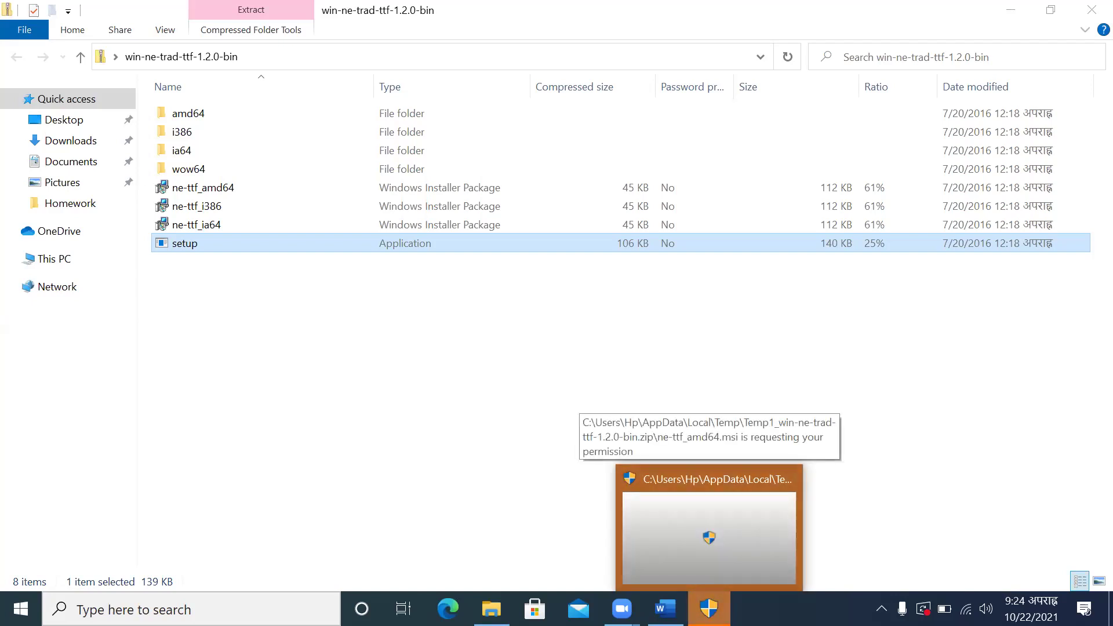
left_click(708, 537)
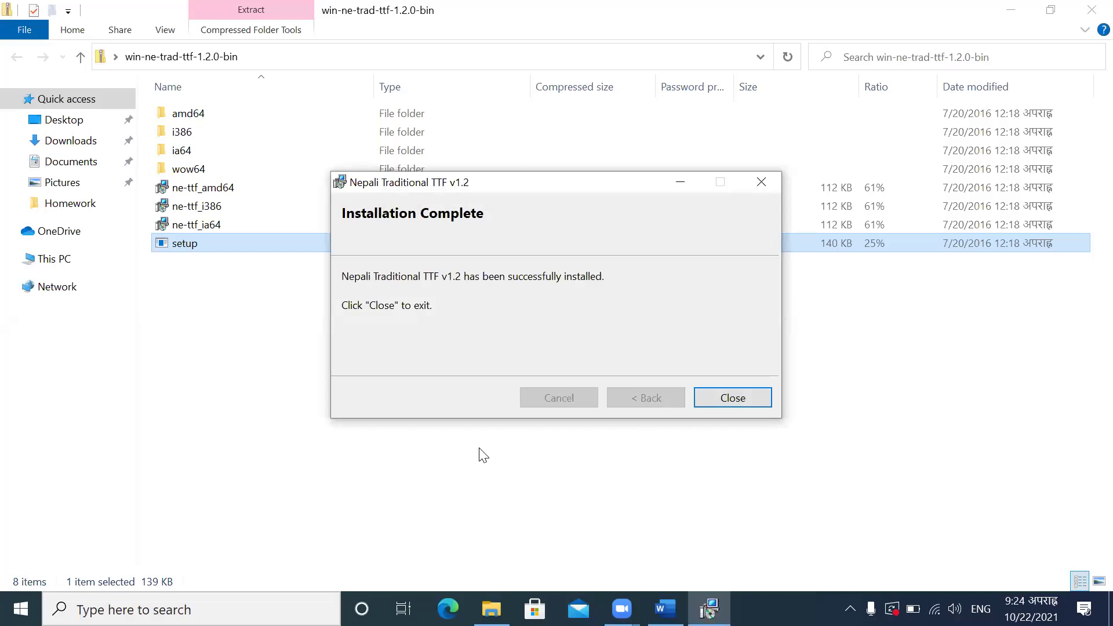
left_click(721, 399)
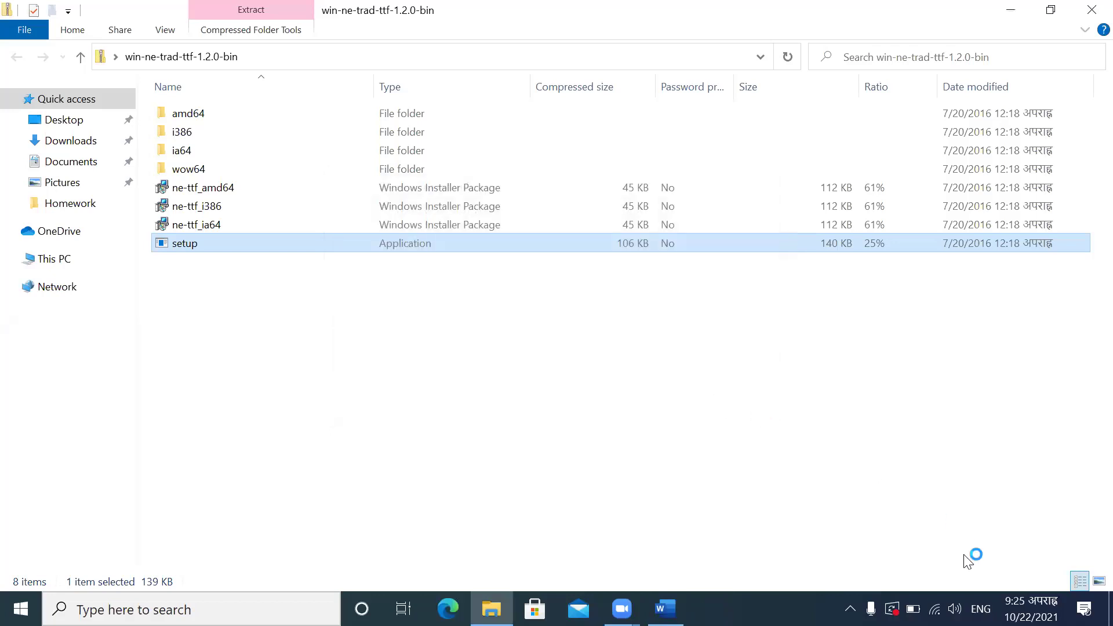
left_click(980, 609)
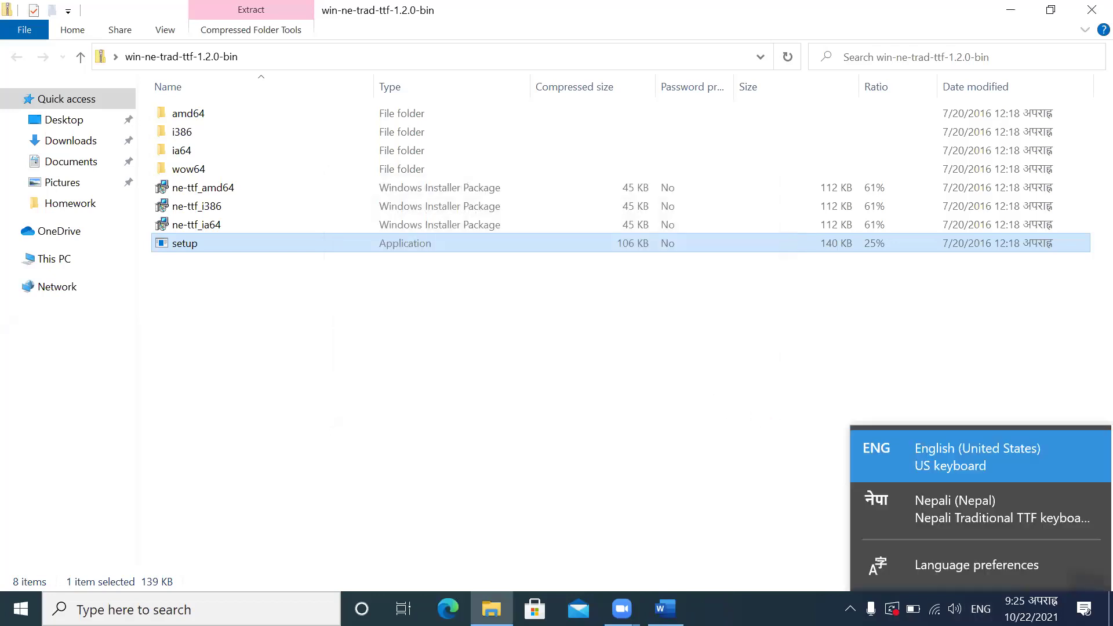
left_click(589, 430)
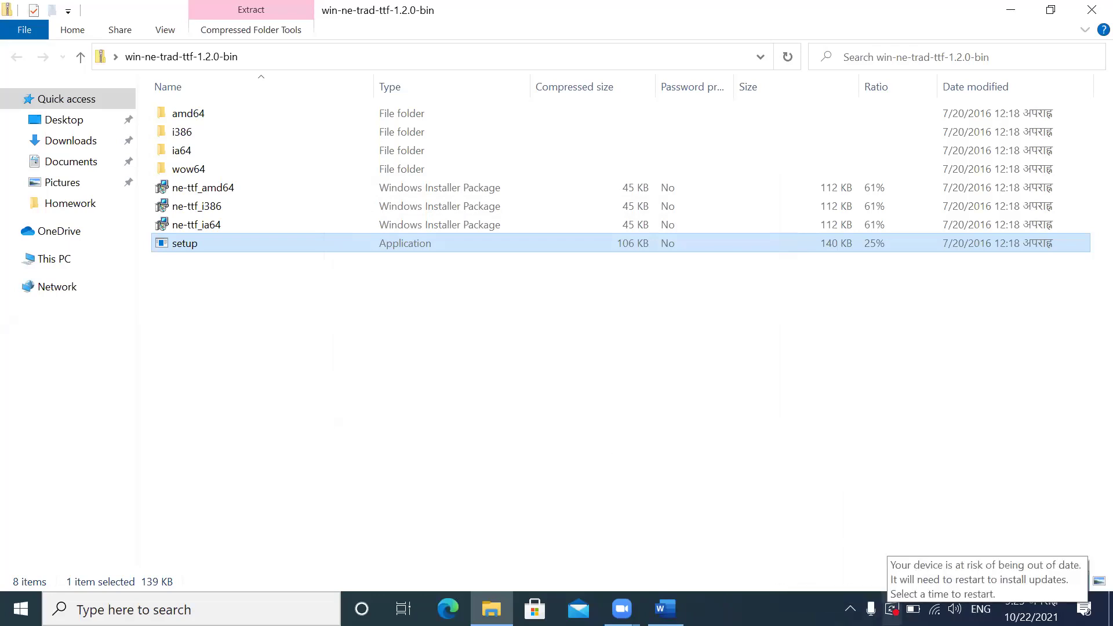
left_click(891, 609)
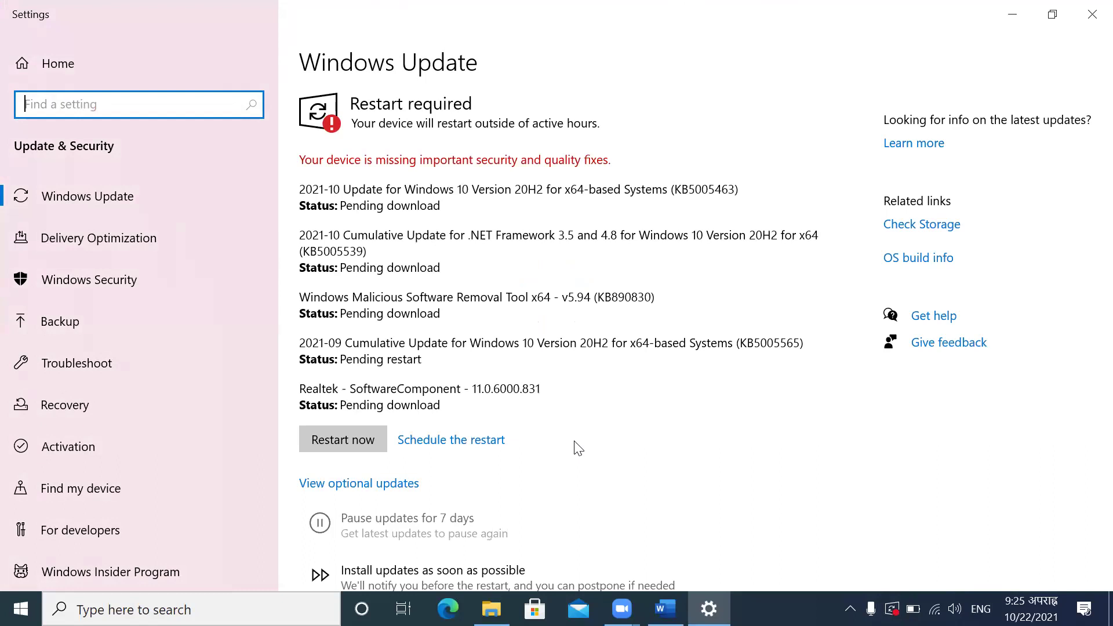
scroll(578, 448, "down", 3)
scroll(578, 448, "down", 1)
scroll(577, 448, "up", 5)
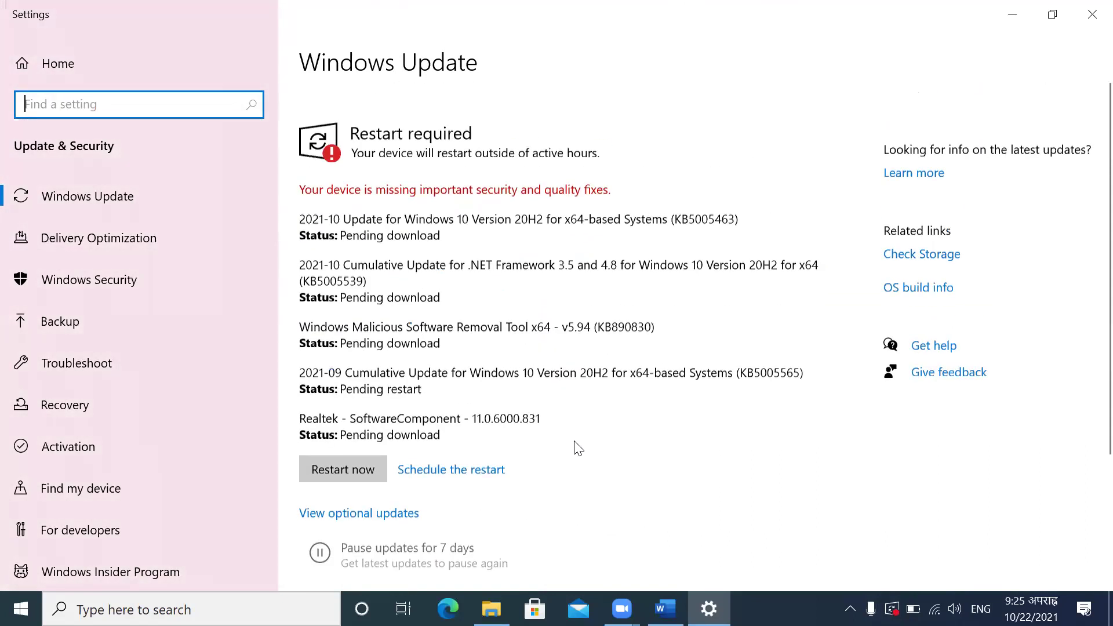
scroll(578, 448, "down", 1)
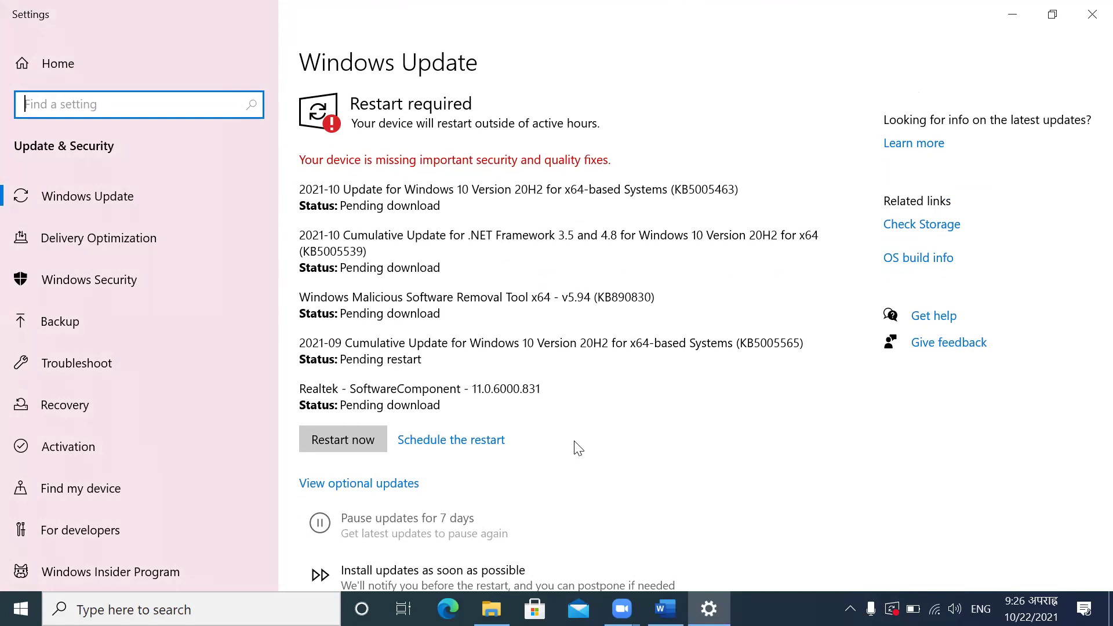
left_click(1090, 13)
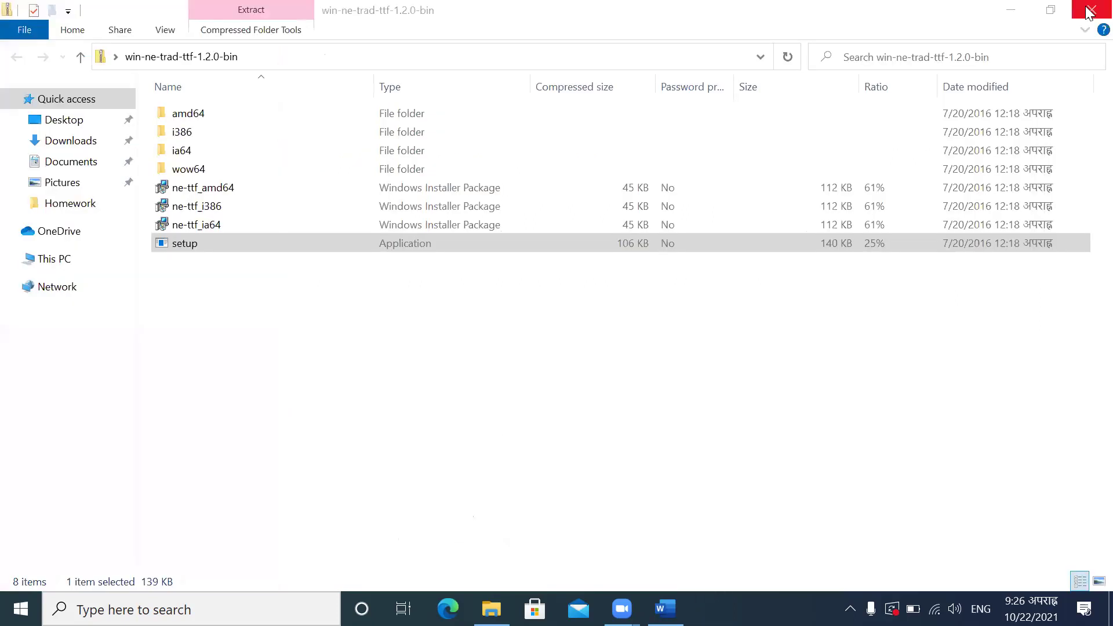
Step: Close the zip window and open the last mail-merge letter document from the Desktop mail folder
left_click(1088, 13)
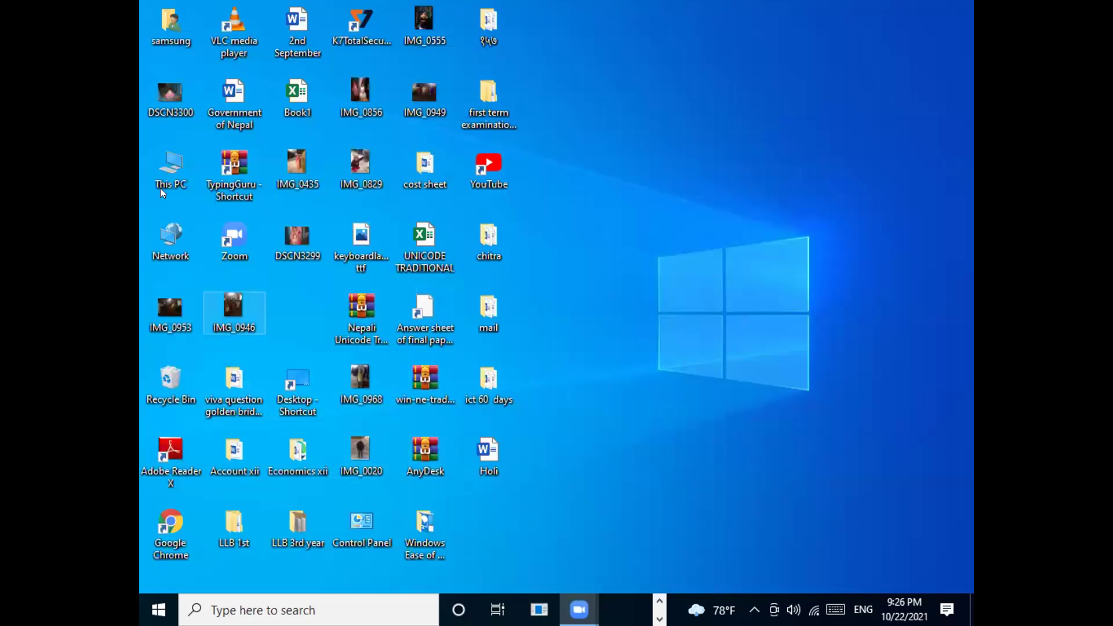
double_click(171, 174)
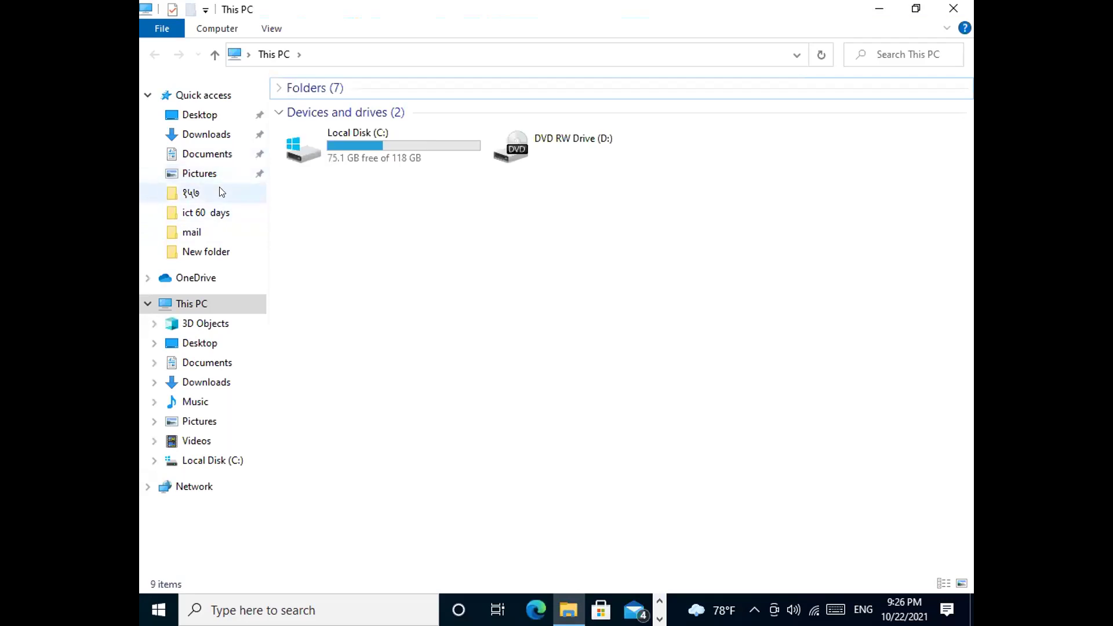
left_click(212, 237)
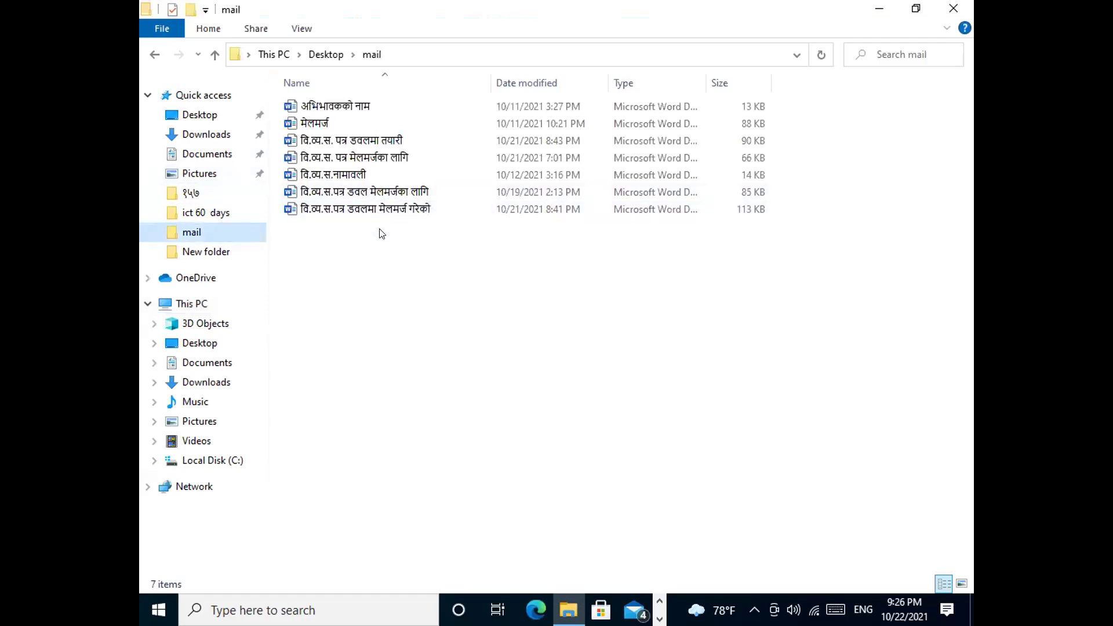
left_click(401, 214)
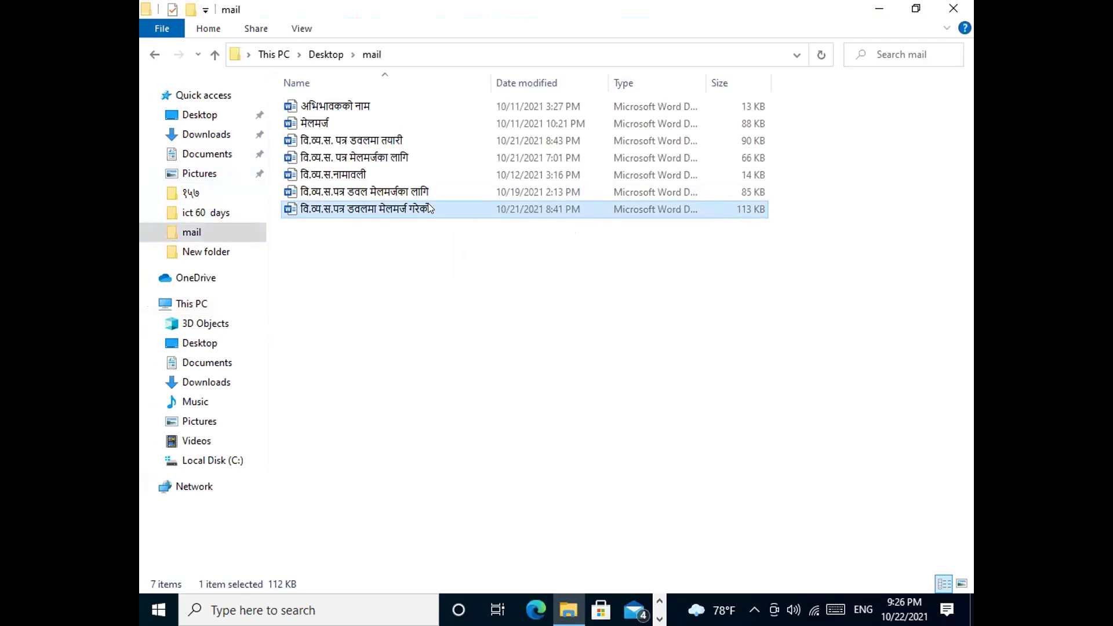
left_click(428, 209)
left_click(471, 216)
double_click(470, 210)
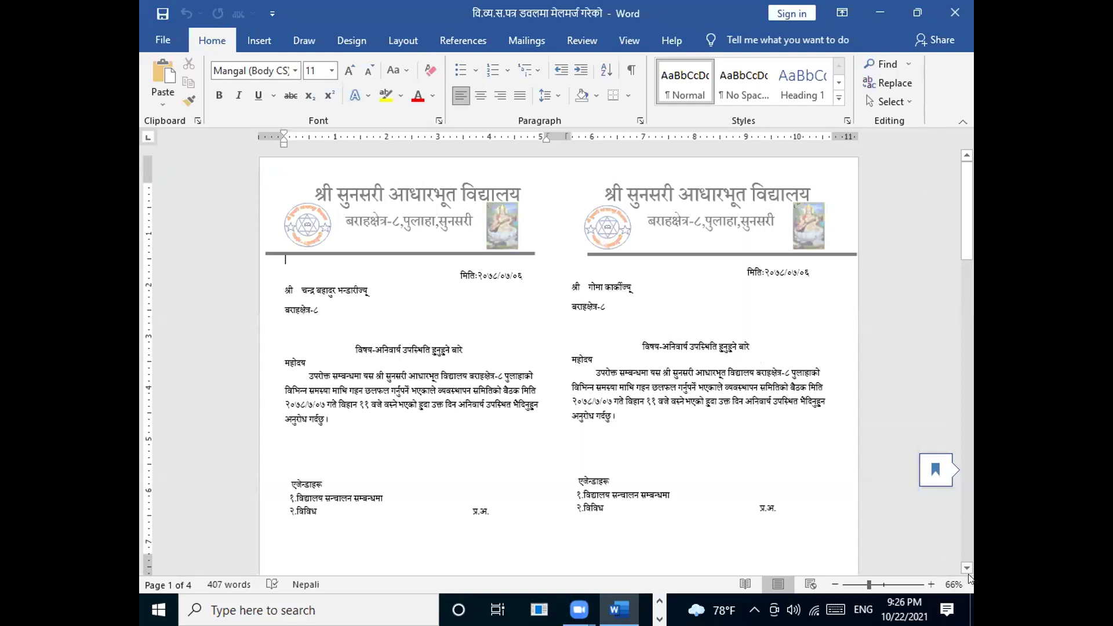
Step: Scroll through all four merged letters, then close the letters document and Word
left_click(966, 568)
left_click(966, 568)
left_click(966, 568)
left_click(966, 568)
left_click(966, 567)
left_click(966, 568)
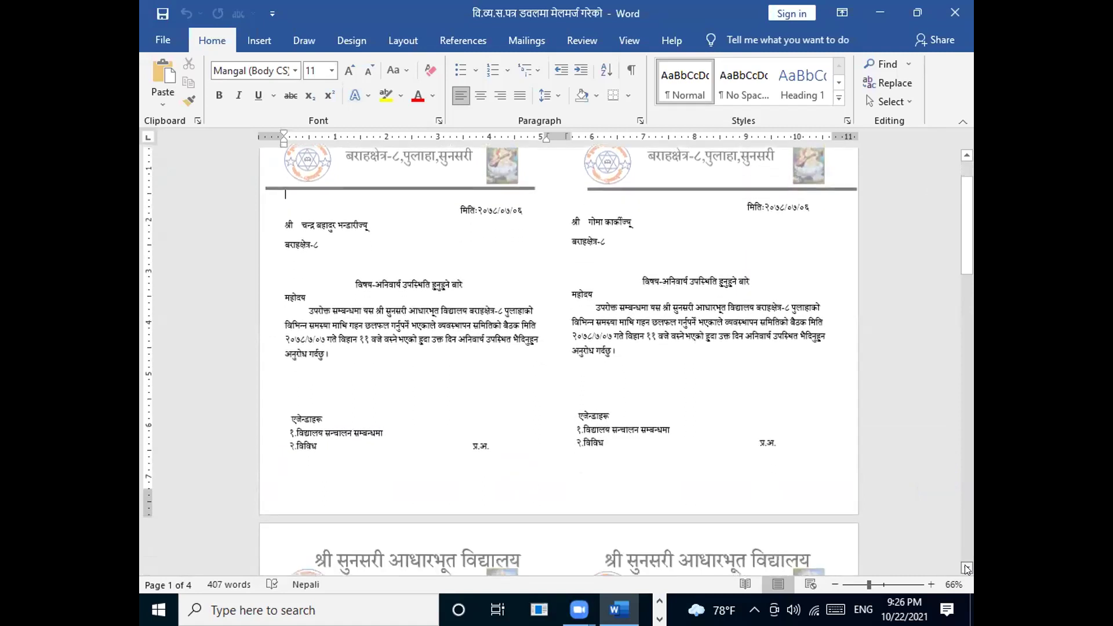
left_click(966, 568)
left_click(966, 568)
left_click(966, 568)
left_click(966, 568)
left_click(966, 568)
left_click(966, 567)
left_click(966, 568)
left_click(966, 568)
left_click(966, 568)
left_click(966, 568)
left_click(966, 568)
left_click(966, 568)
left_click(966, 568)
left_click(966, 568)
left_click(966, 568)
left_click(966, 568)
left_click(966, 568)
left_click(966, 568)
left_click(966, 567)
left_click(966, 568)
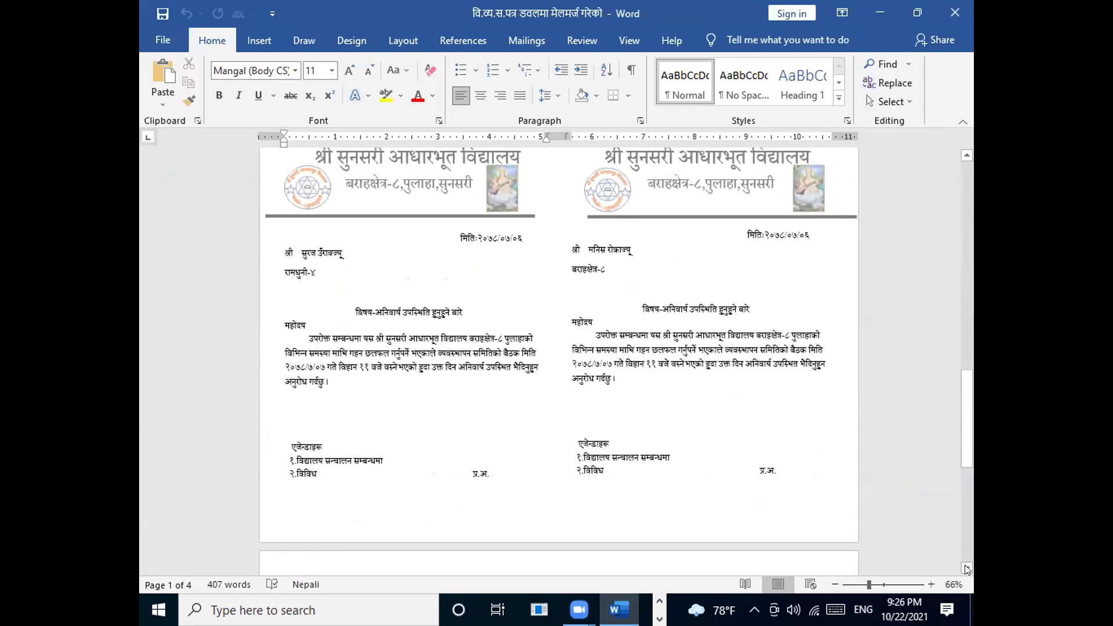
left_click(966, 568)
left_click(966, 568)
left_click(966, 568)
left_click(966, 567)
scroll(950, 182, "down", 3)
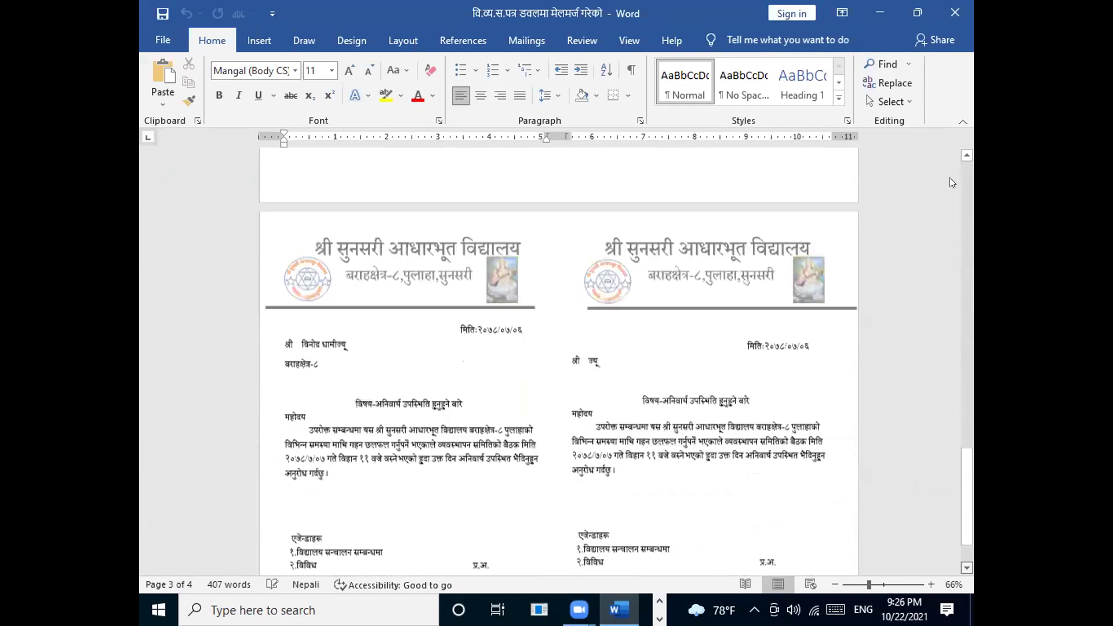
scroll(950, 182, "down", 3)
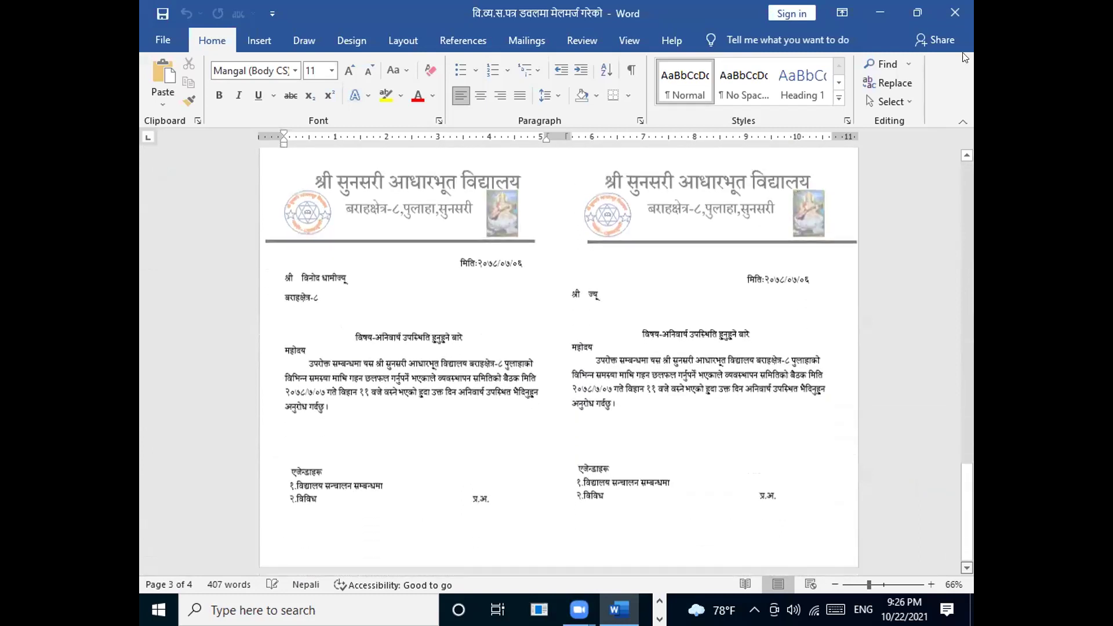
left_click(953, 12)
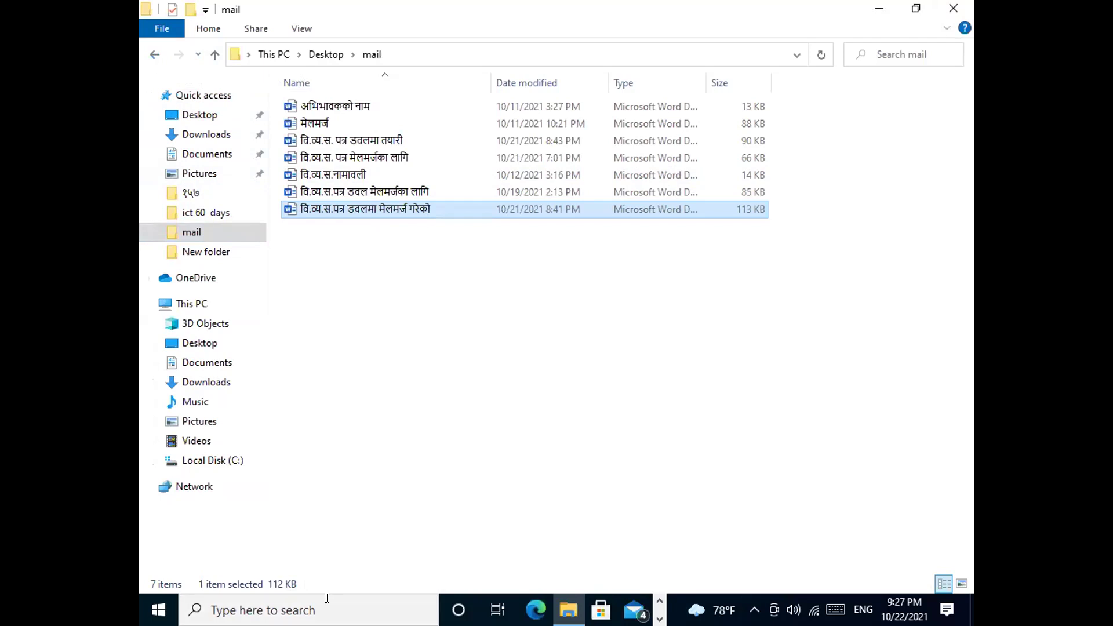
Step: Launch Word from Windows search and start a new blank document
left_click(327, 598)
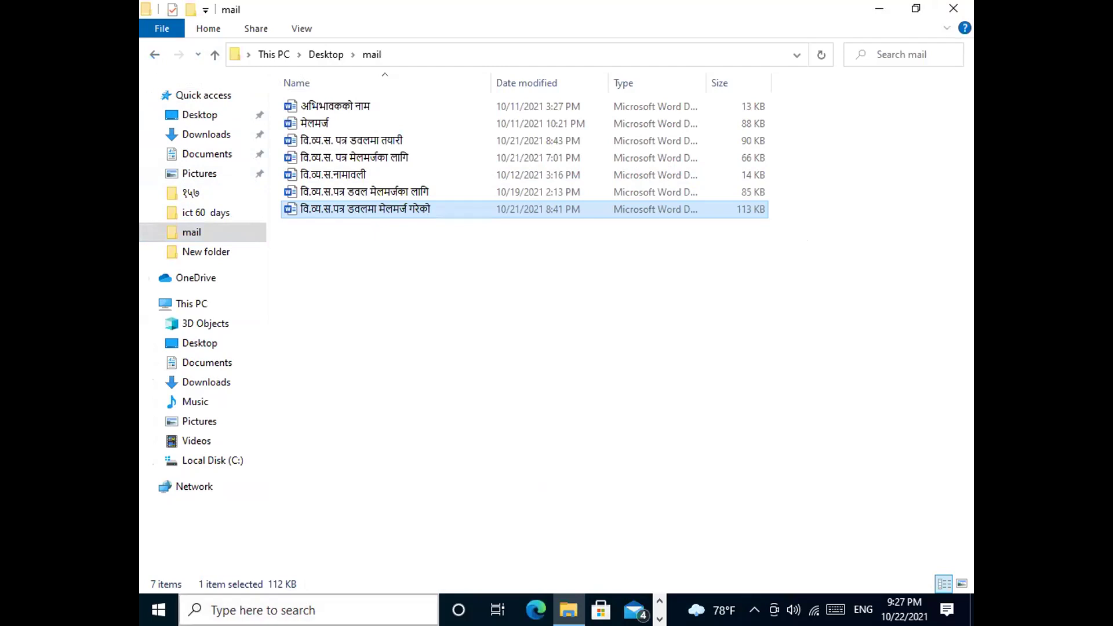
left_click(327, 608)
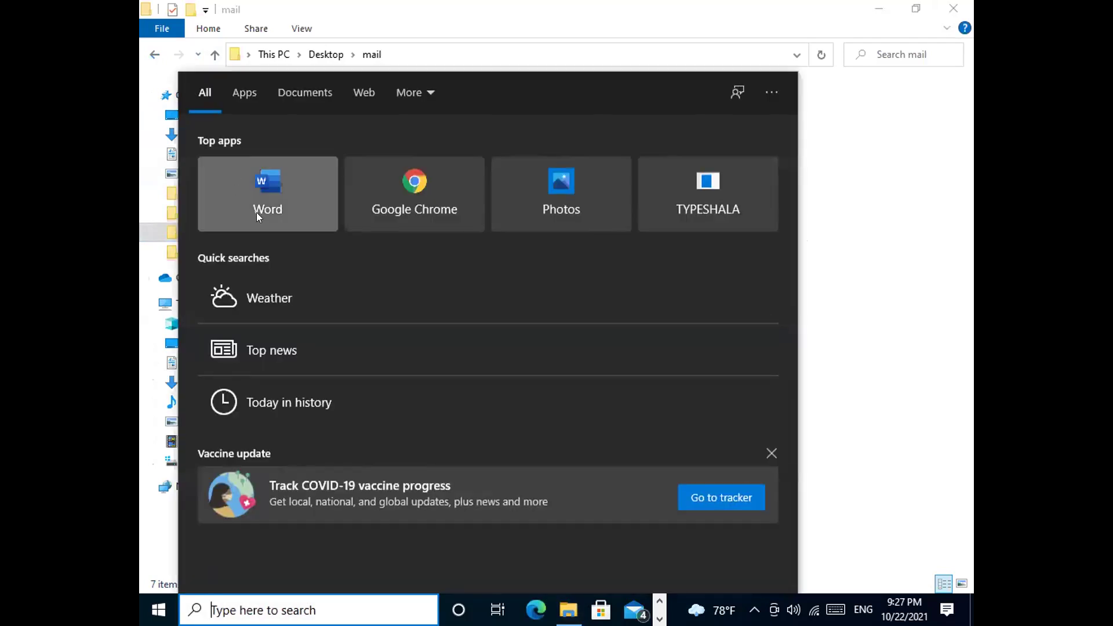
left_click(275, 208)
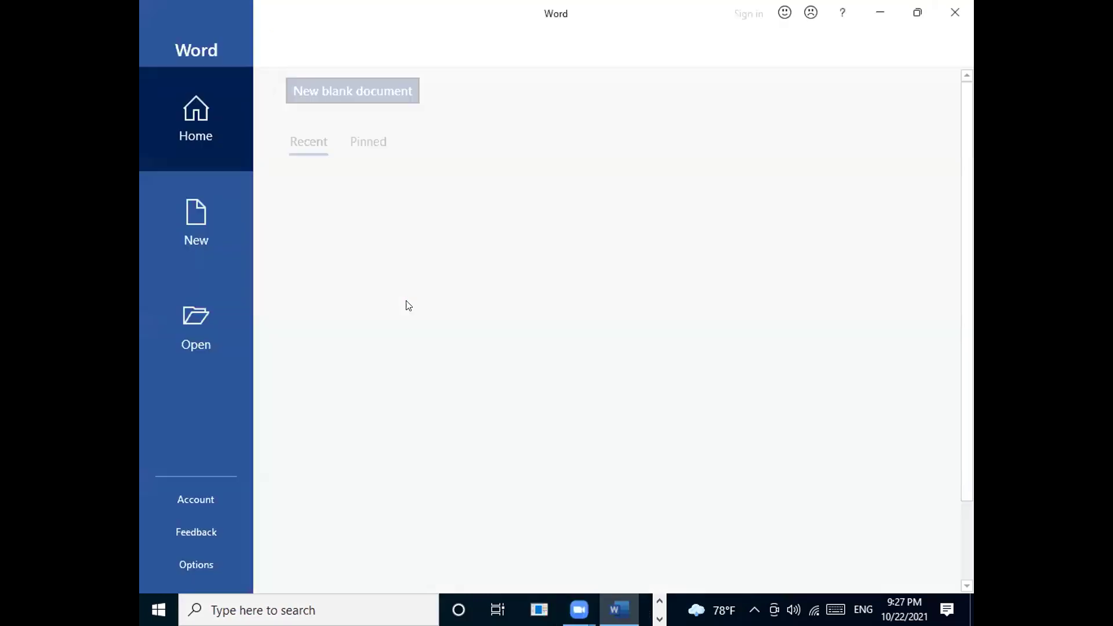
left_click(194, 237)
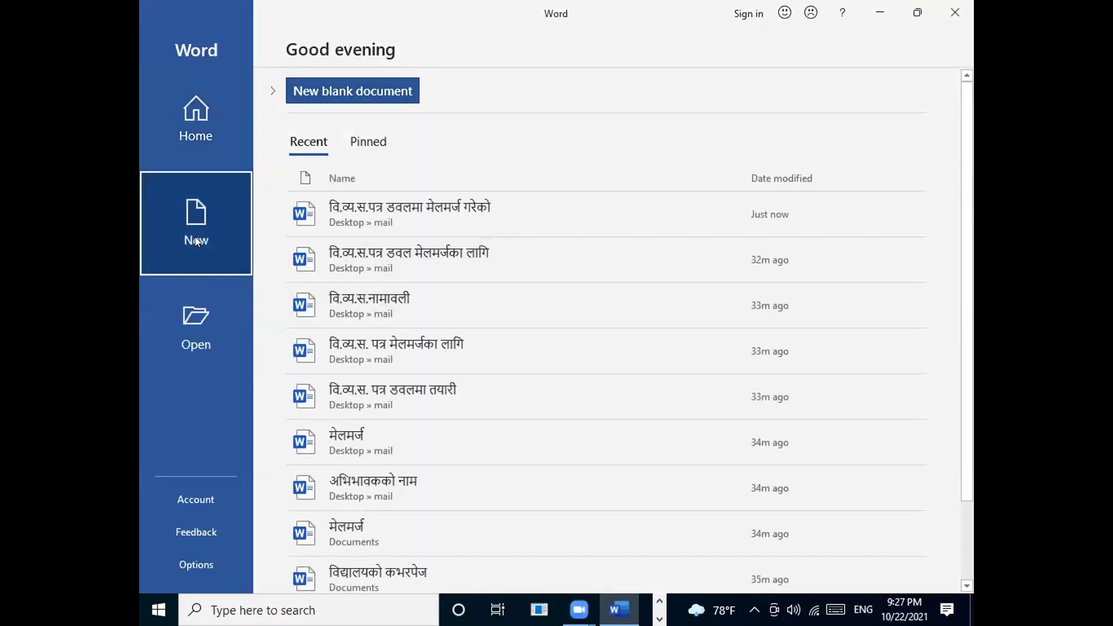
left_click(352, 205)
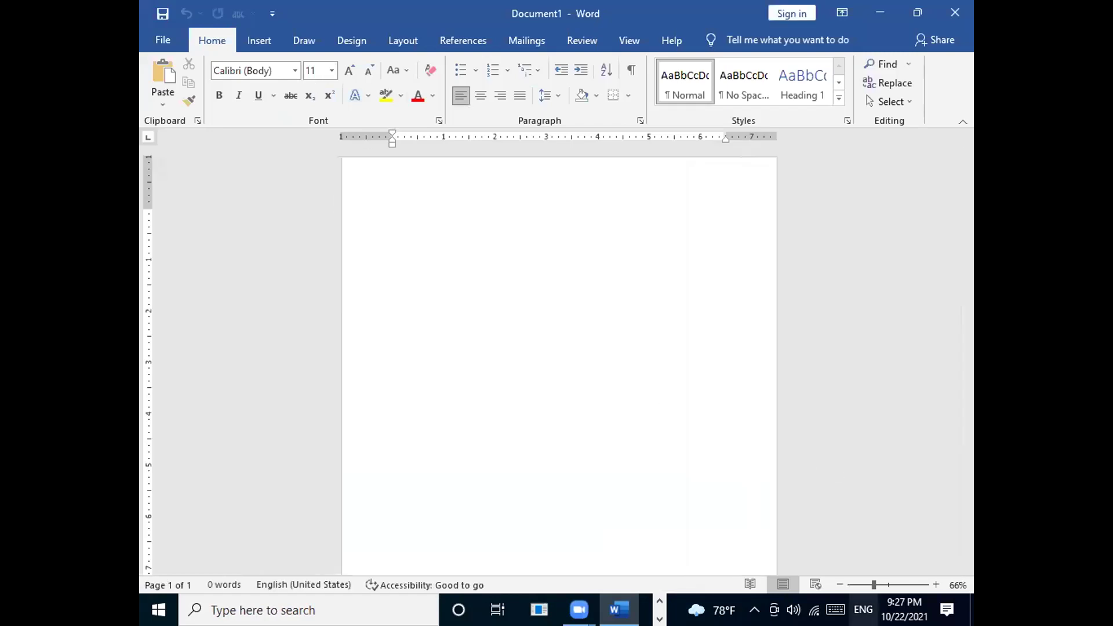
Step: Switch the input language to Nepali and set the font to Kokila, 20 pt
left_click(863, 609)
left_click(747, 467)
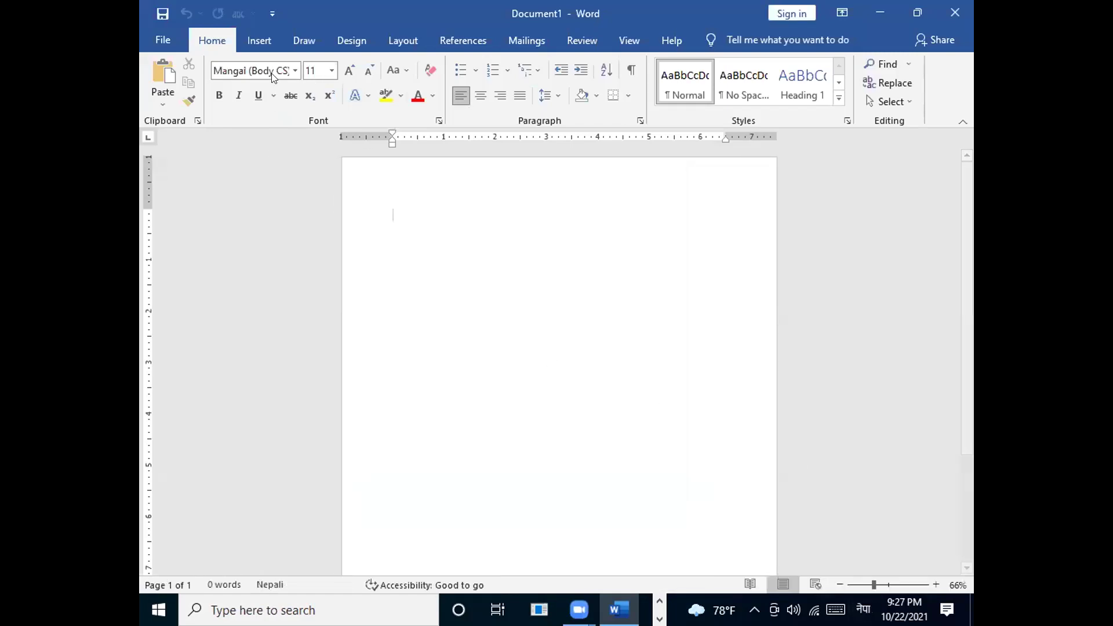
left_click(295, 71)
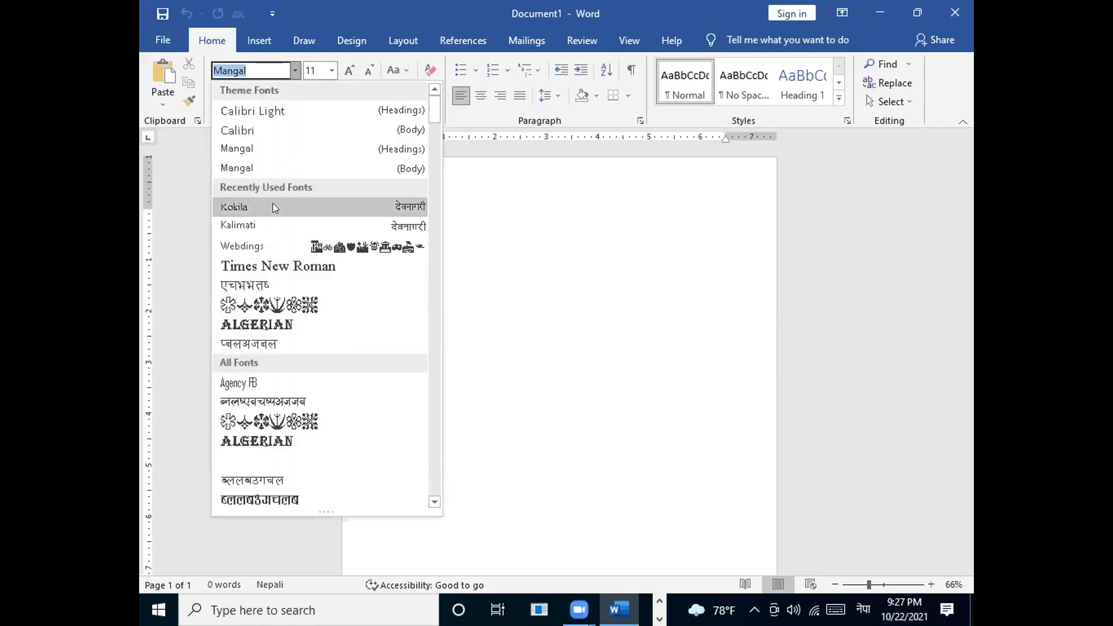
left_click(272, 205)
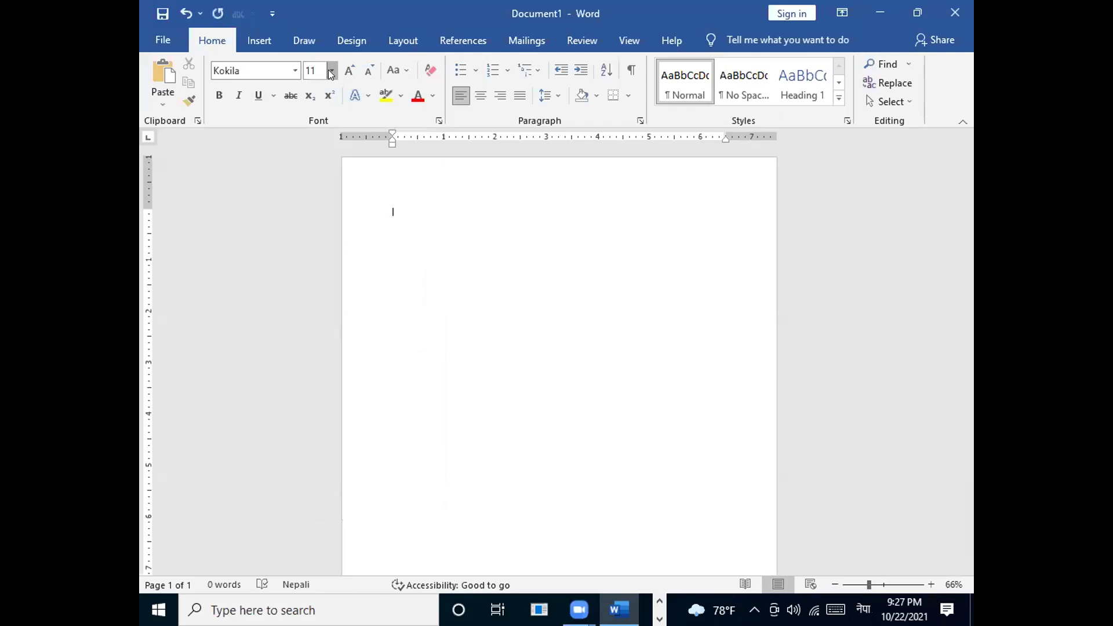
left_click(331, 70)
left_click(312, 214)
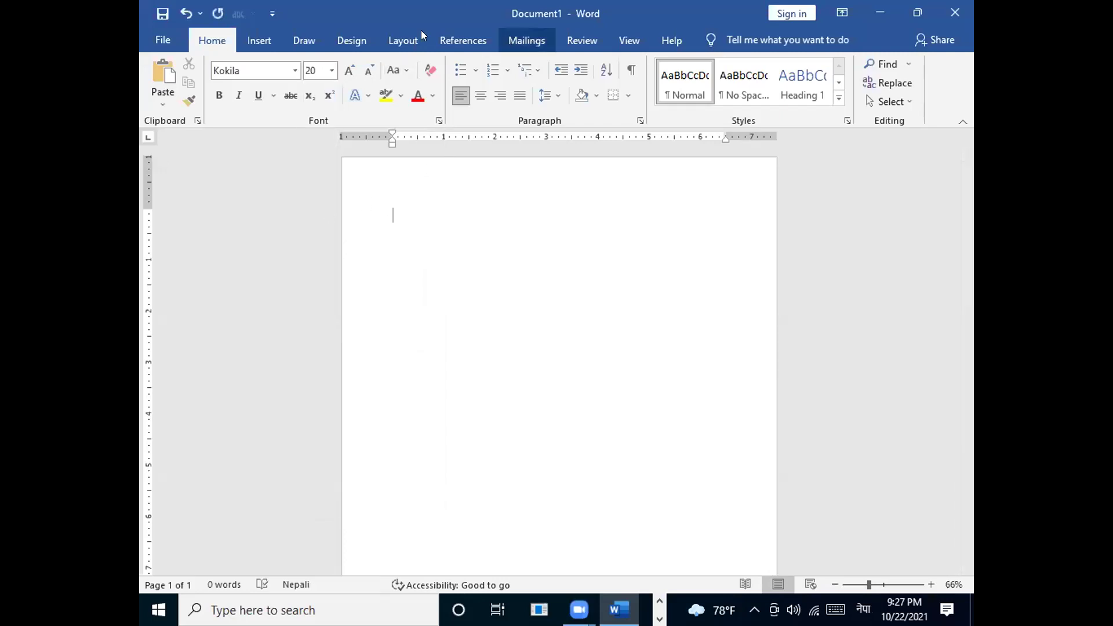
Step: Set the page to A4 portrait with Narrow 0.5" margins and 0 pt spacing after
left_click(404, 42)
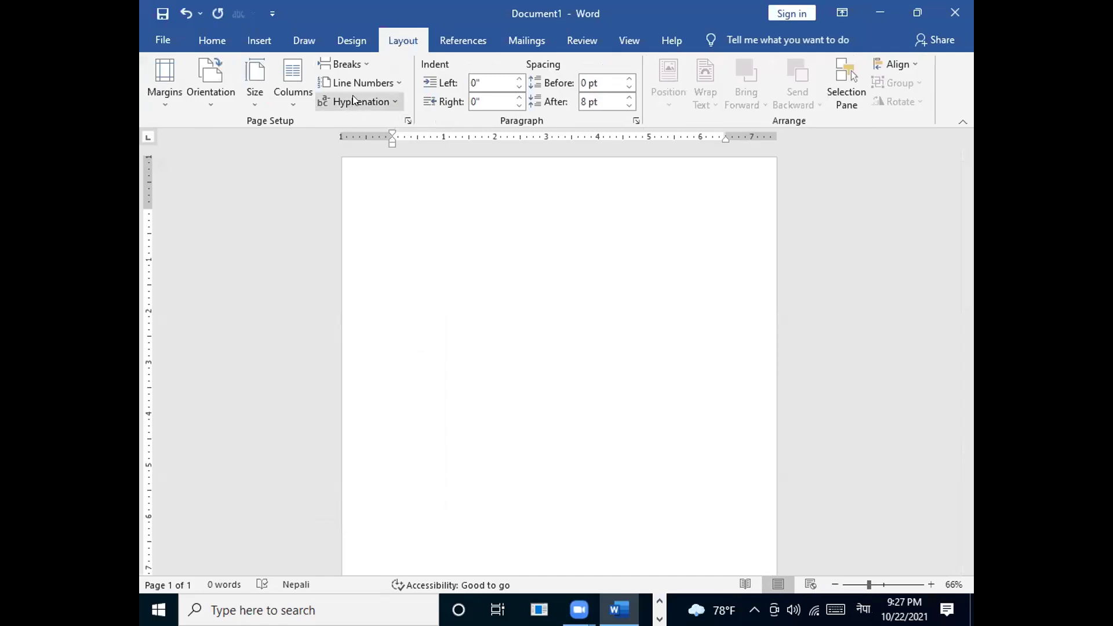
left_click(289, 77)
left_click(302, 129)
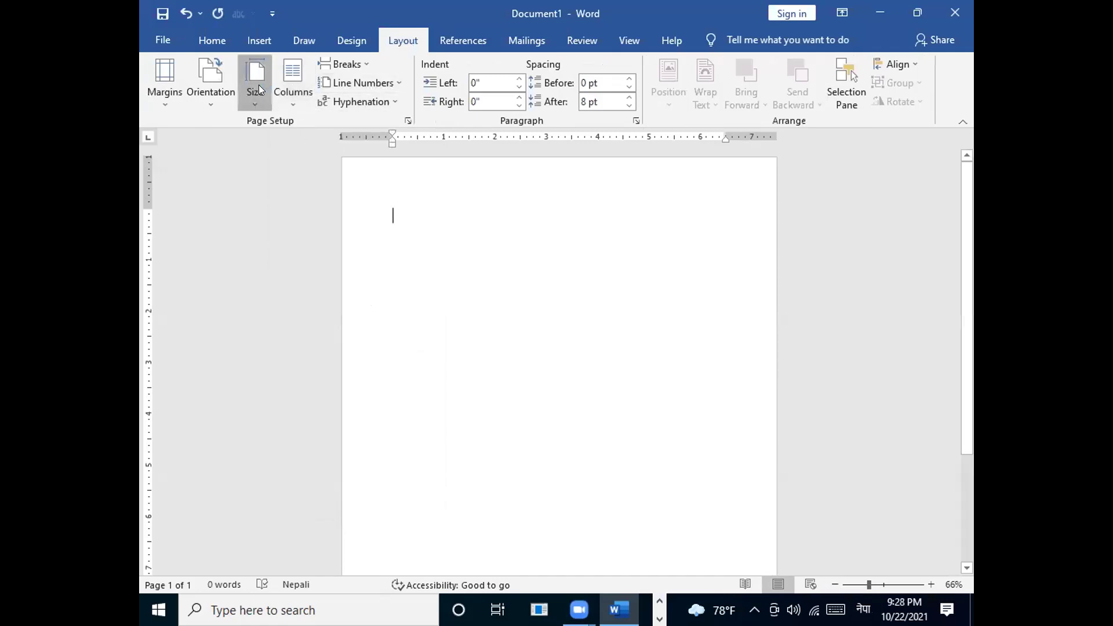
left_click(259, 85)
left_click(277, 346)
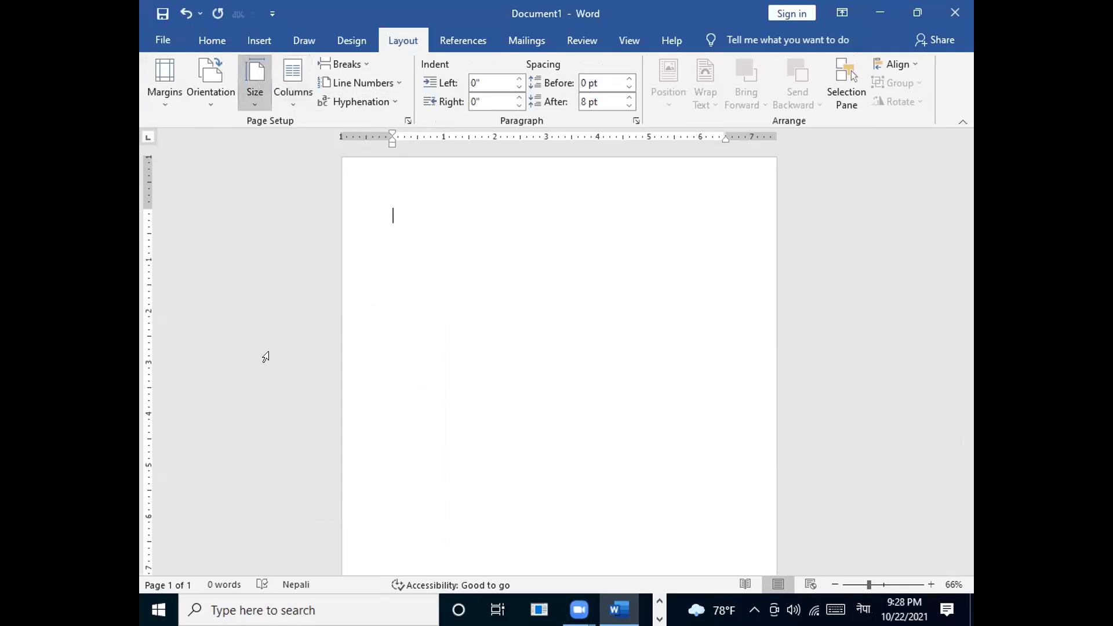
left_click(198, 67)
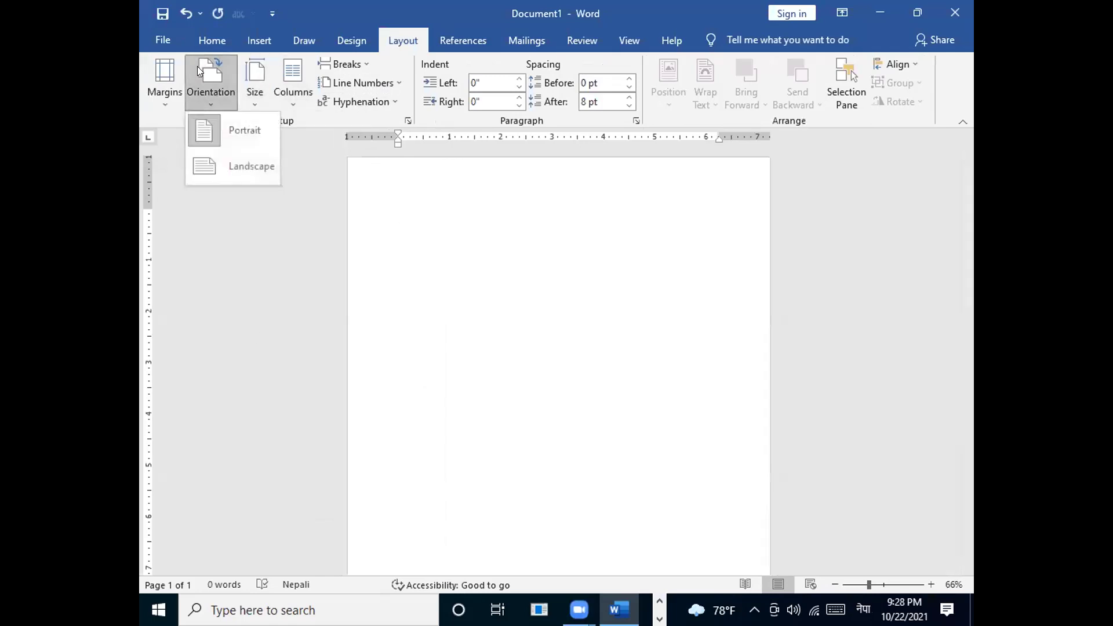
left_click(200, 133)
left_click(168, 73)
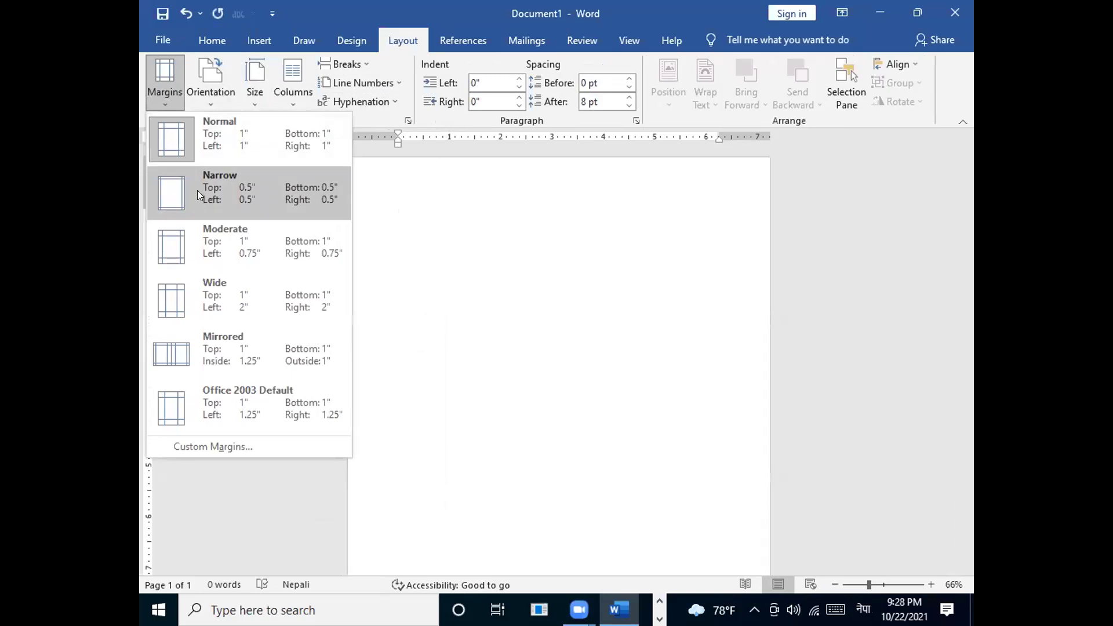
left_click(198, 193)
left_click(628, 106)
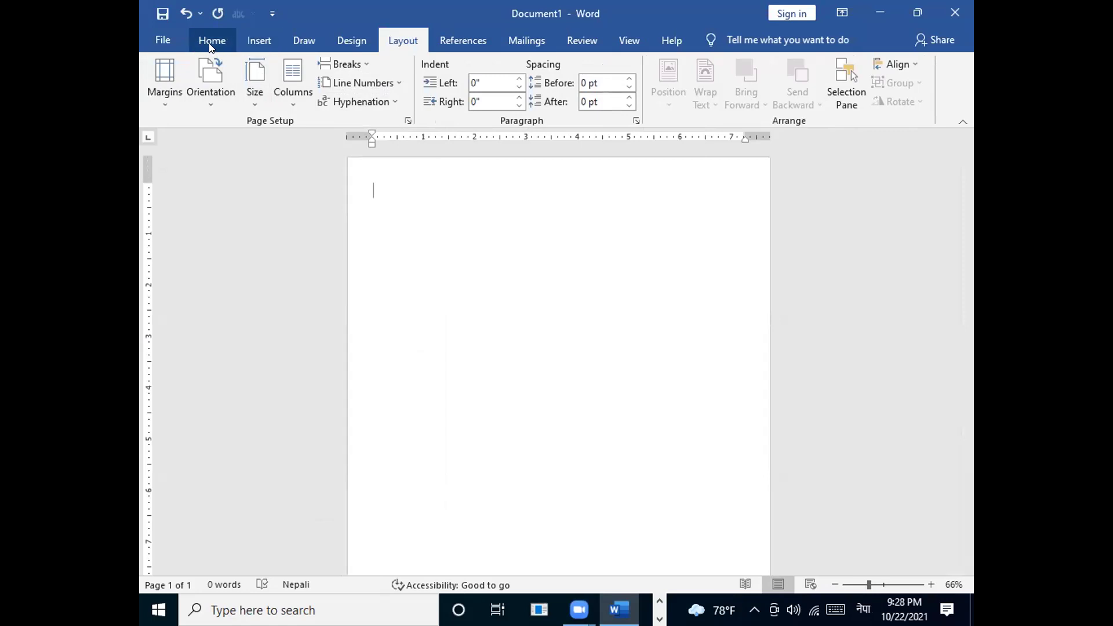
Step: Insert an empty 3-column table at the top of the page using the Insert Table dialog
left_click(259, 41)
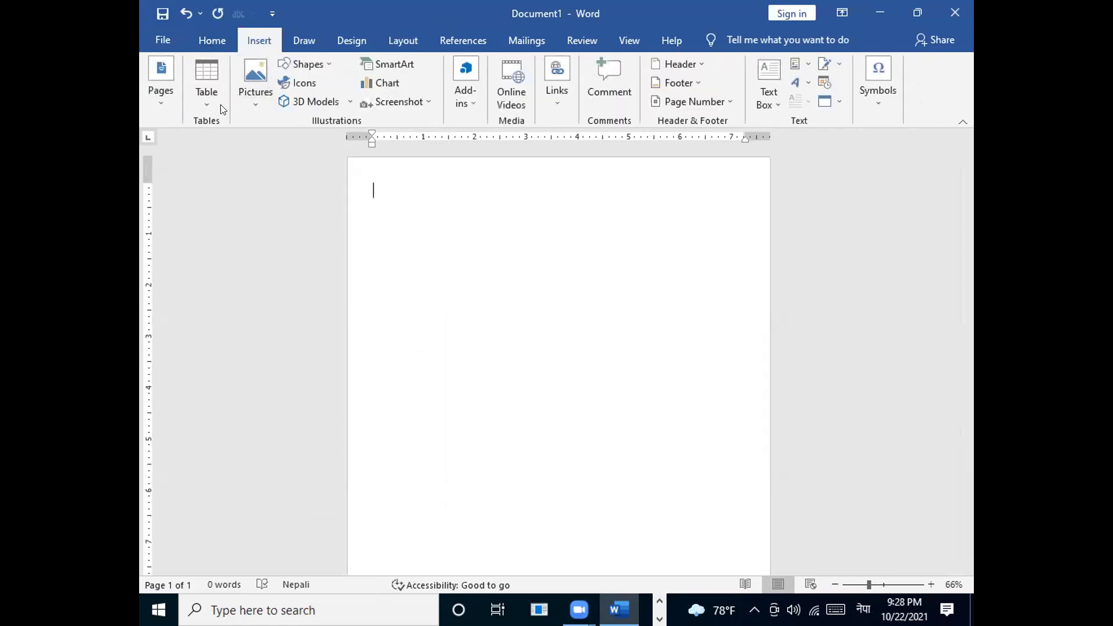
left_click(206, 83)
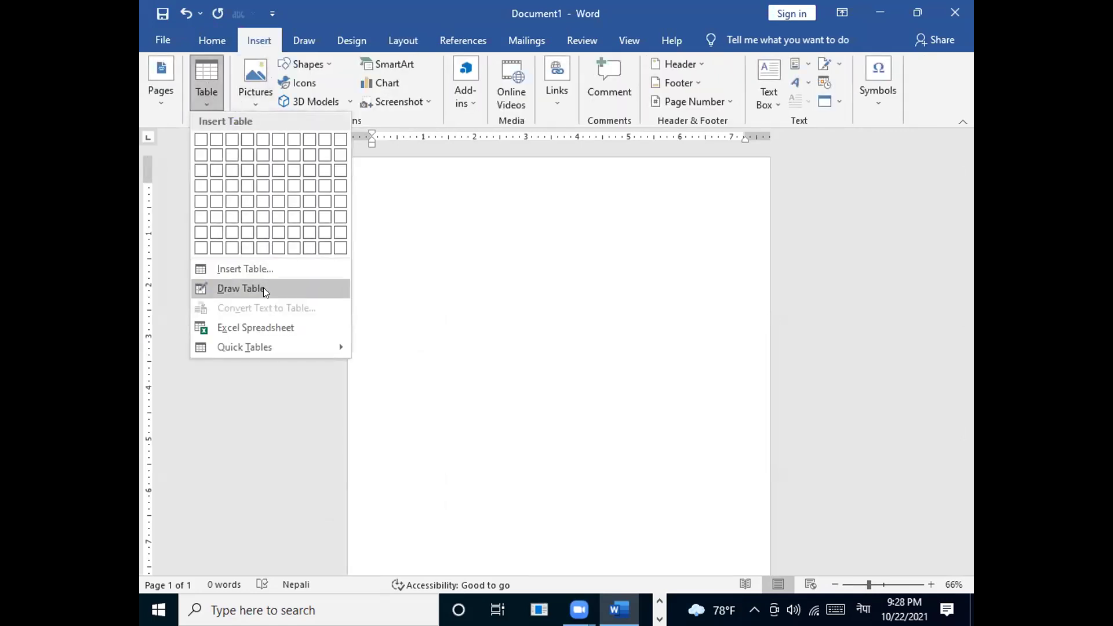
left_click(223, 269)
left_click(588, 229)
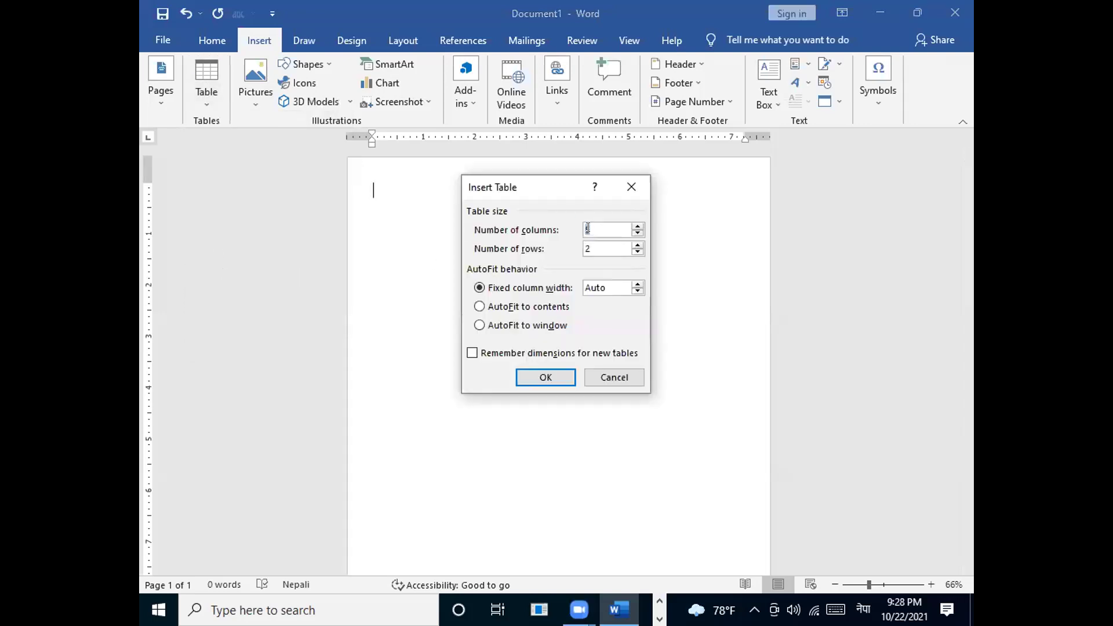
left_click(587, 223)
key("BackSpace")
type("3")
left_click(587, 248)
key("BackSpace")
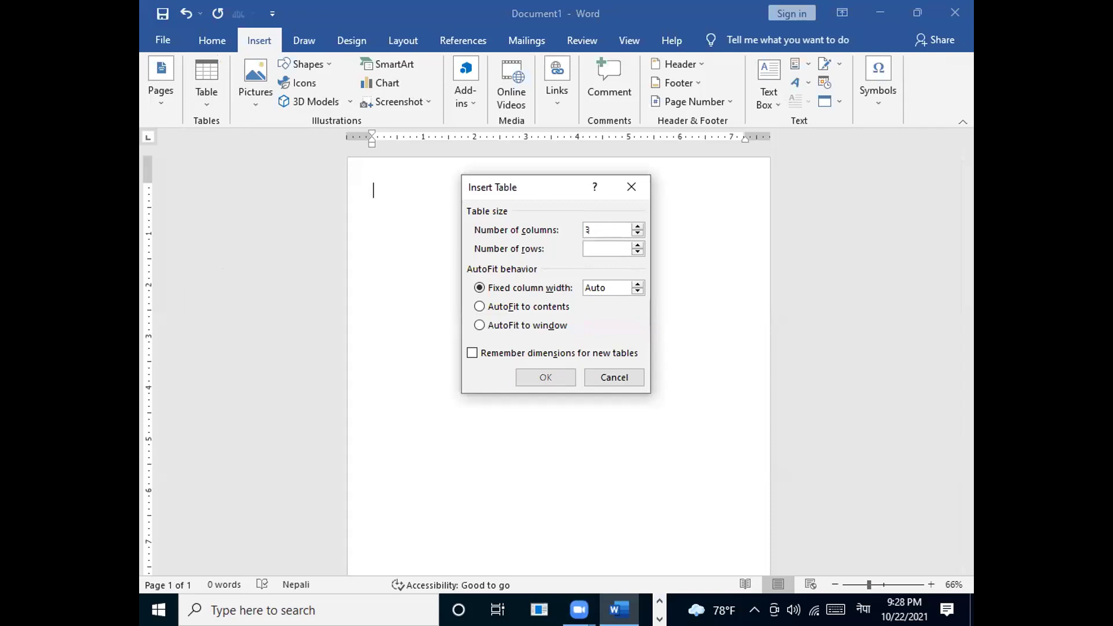
type("4")
left_click(545, 377)
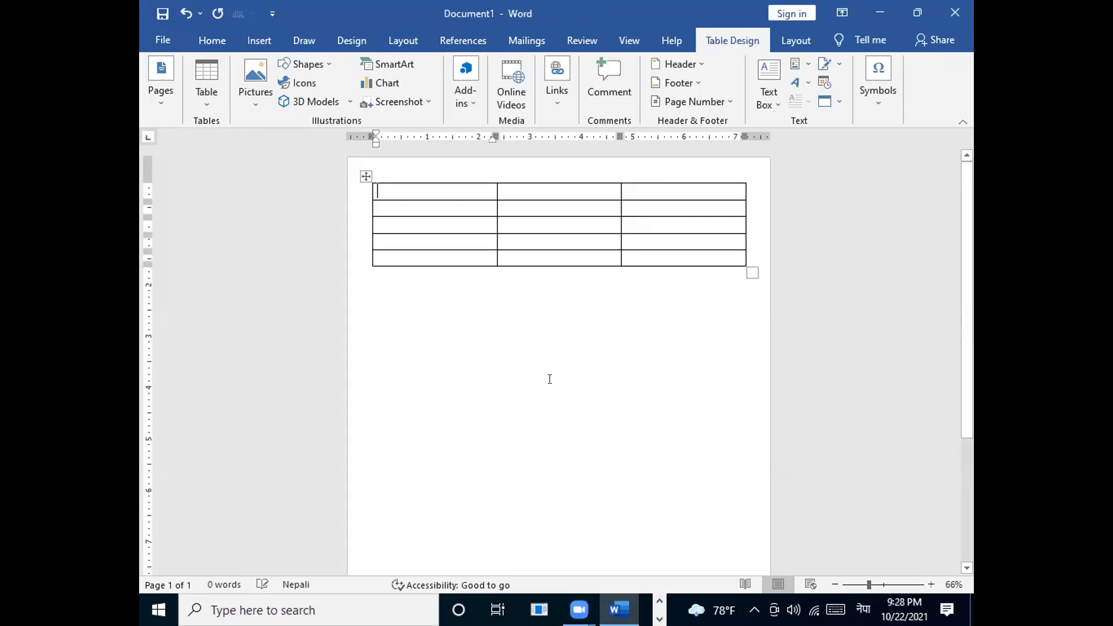
Step: Select the whole table and grow its font so the rows become taller
left_click(366, 176)
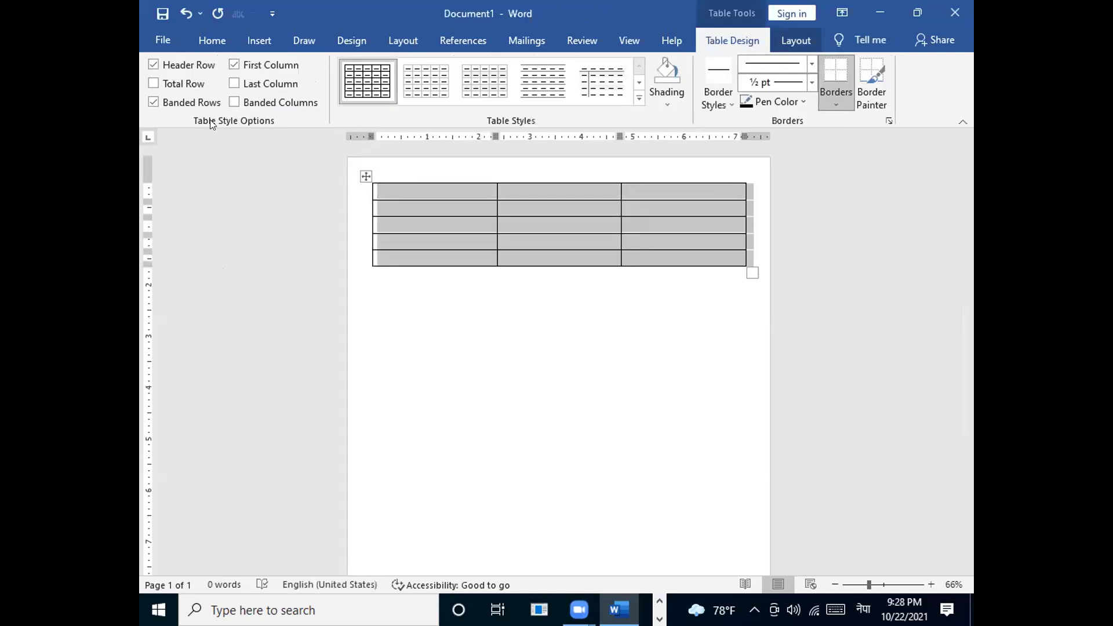
left_click(213, 42)
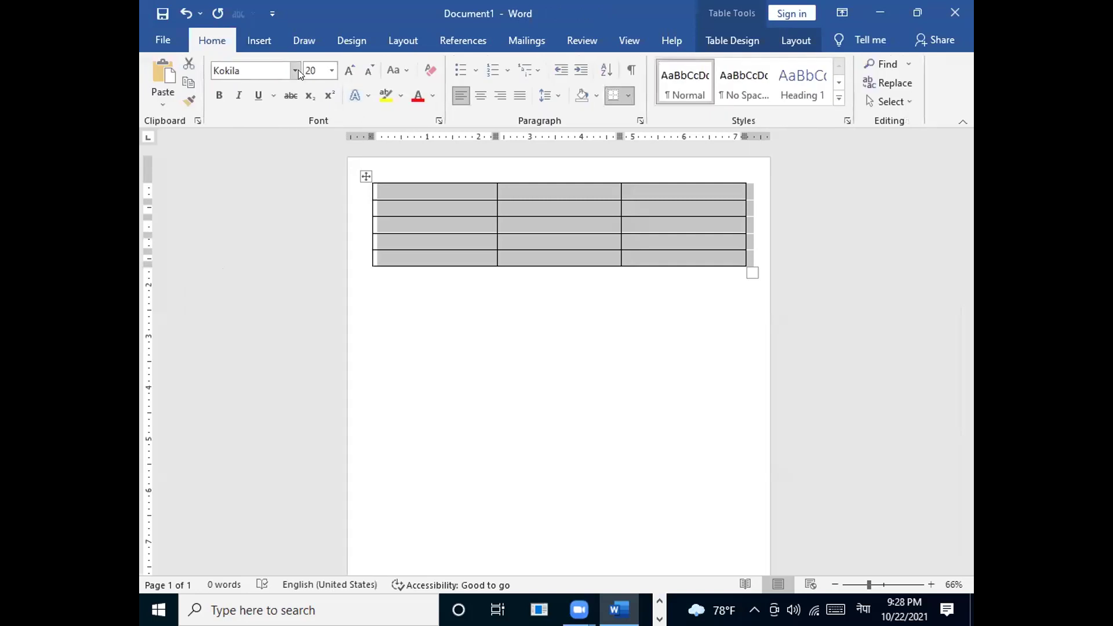
left_click(346, 70)
left_click(346, 70)
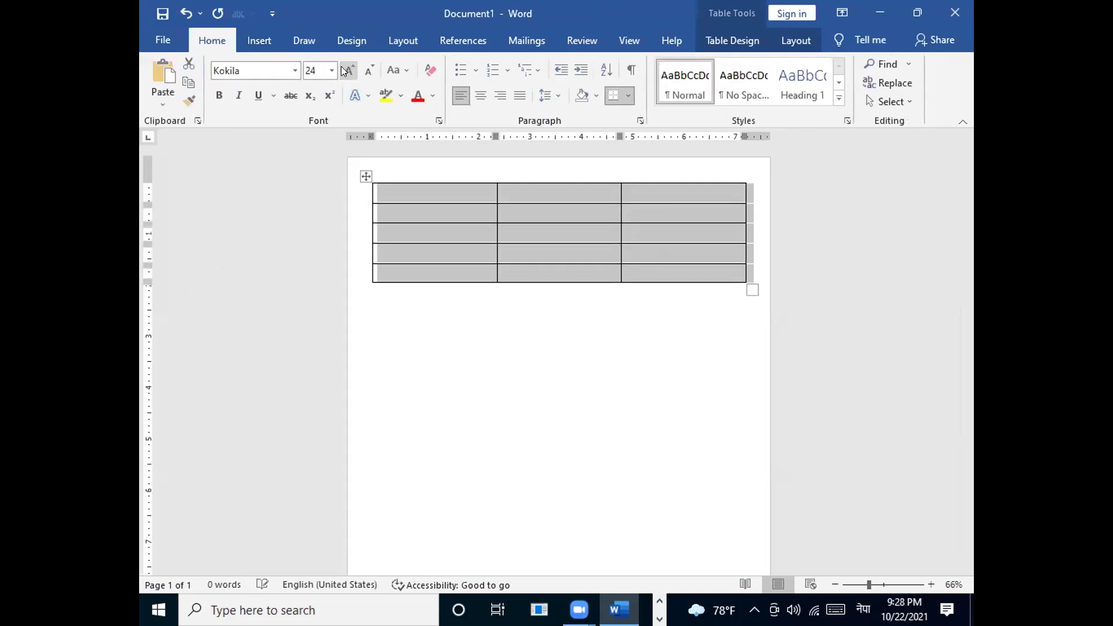
left_click(346, 71)
left_click(539, 347)
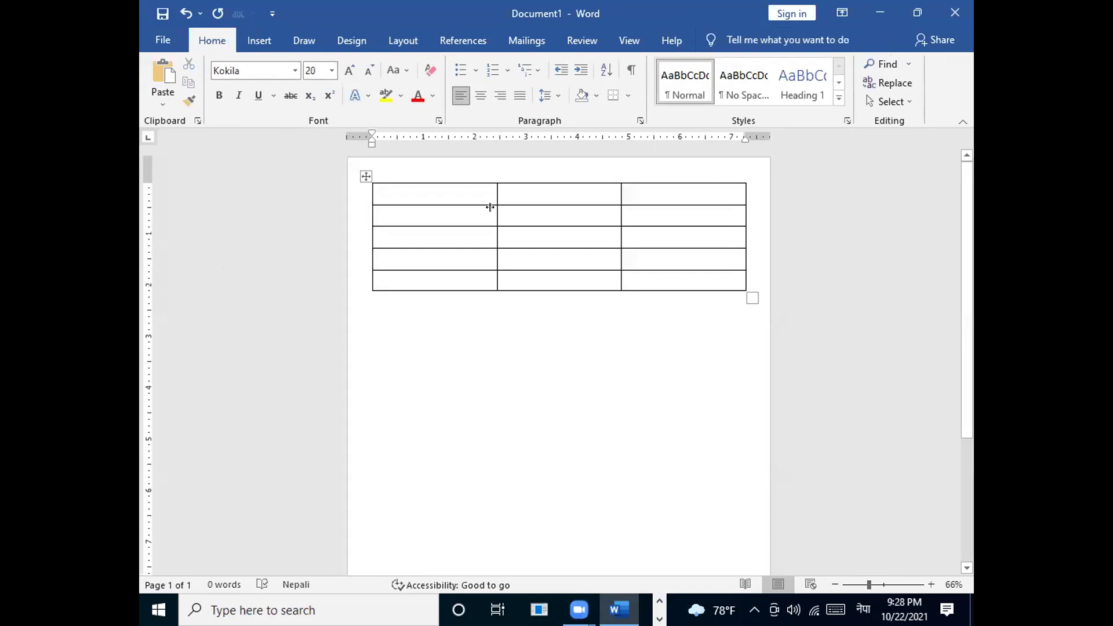
Step: Narrow the first column, widen the middle one, and pull the table's right edge inward
left_click_drag(490, 206, 452, 211)
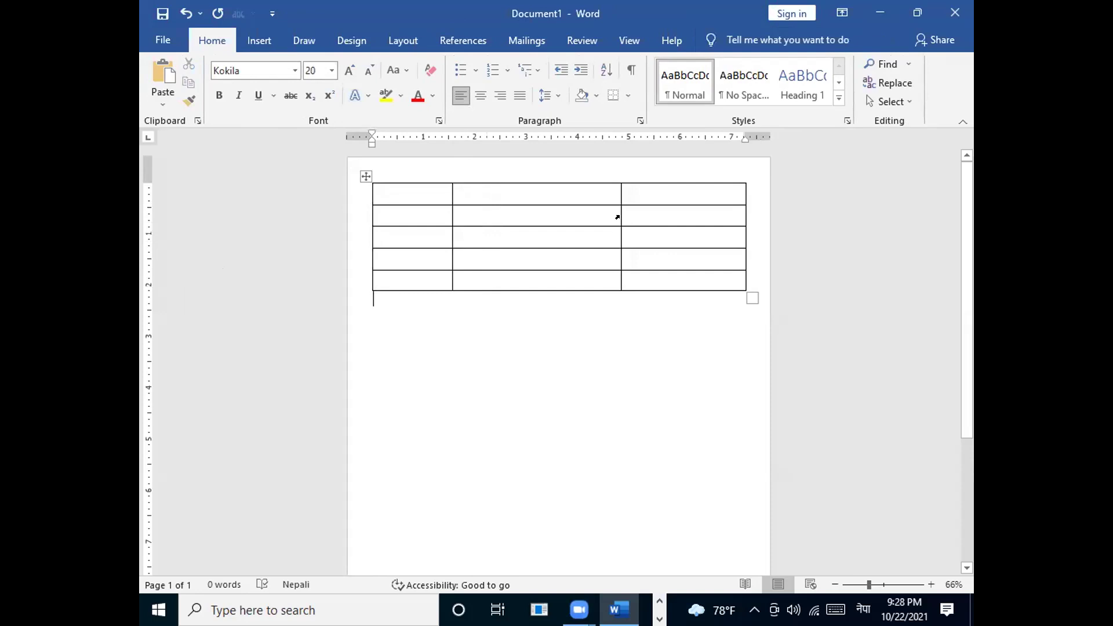
left_click(611, 209)
mouse_move(618, 207)
left_mouse_down()
mouse_move(607, 210)
mouse_move(636, 211)
left_mouse_up()
left_click(606, 213)
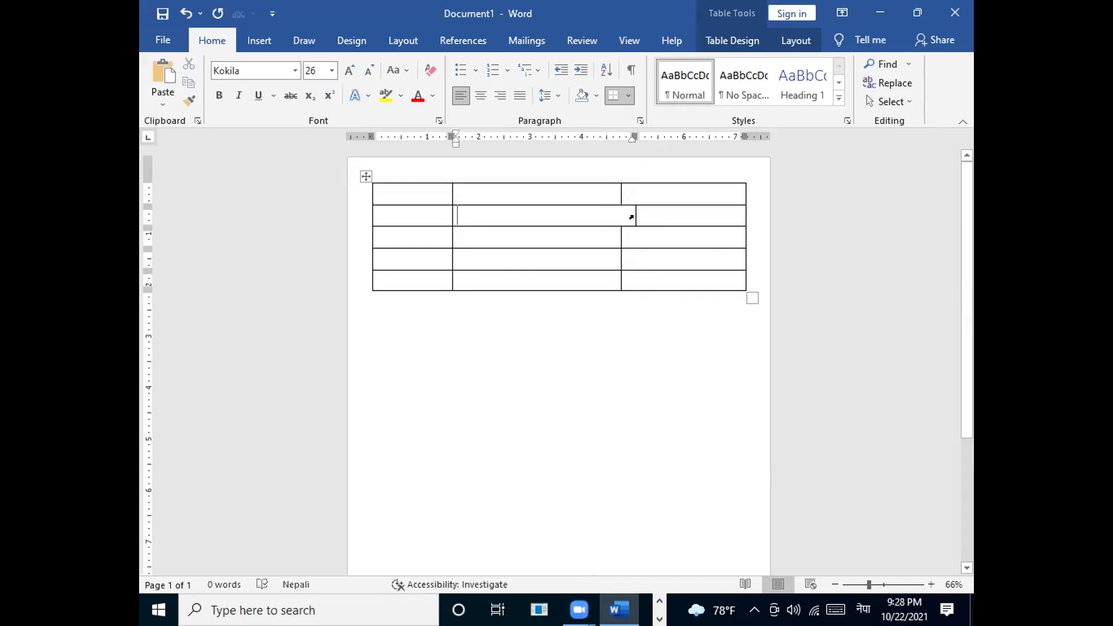
left_click(631, 215)
left_click_drag(633, 210, 621, 210)
left_click(618, 209)
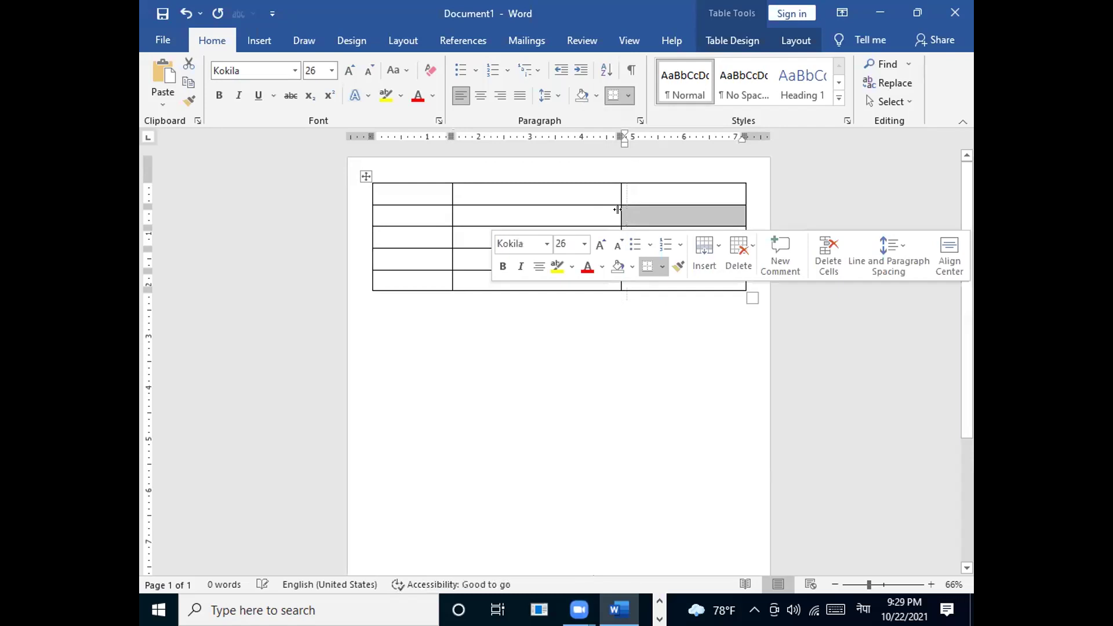
left_click(628, 455)
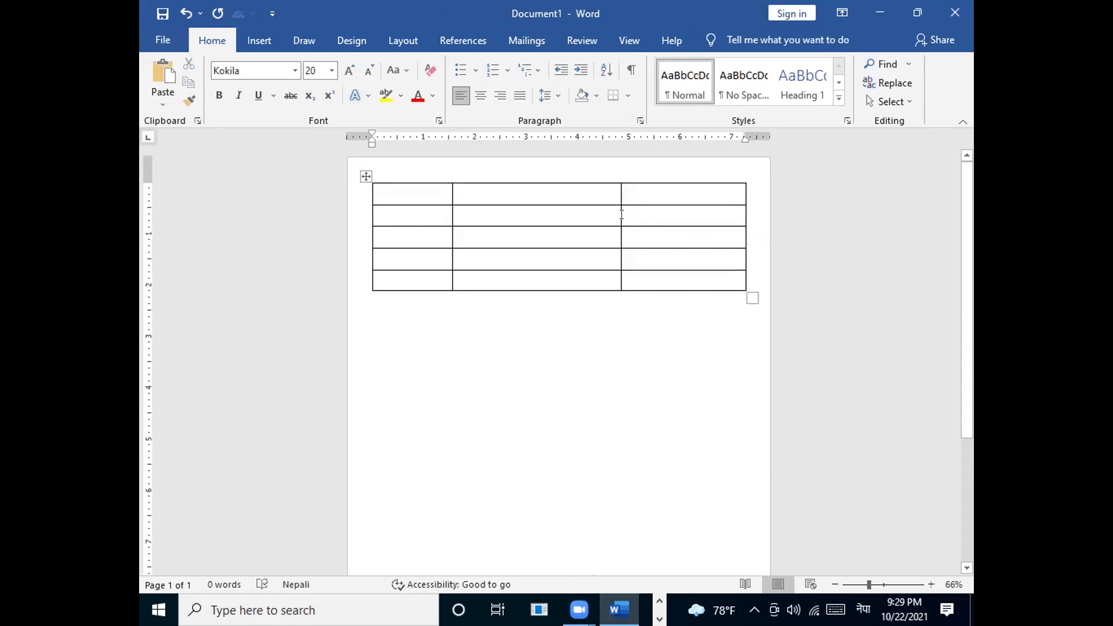
left_click_drag(611, 207, 594, 207)
left_click_drag(739, 224, 669, 220)
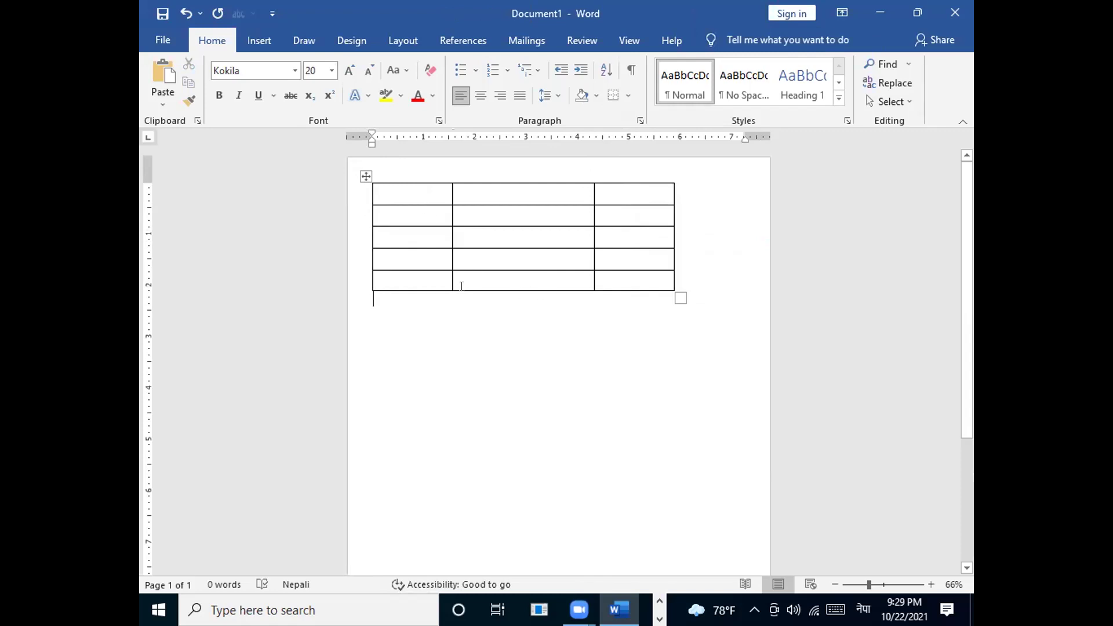
Step: Type the header row headings सि.न., नाम and कक्षा into the three columns
left_click(397, 189)
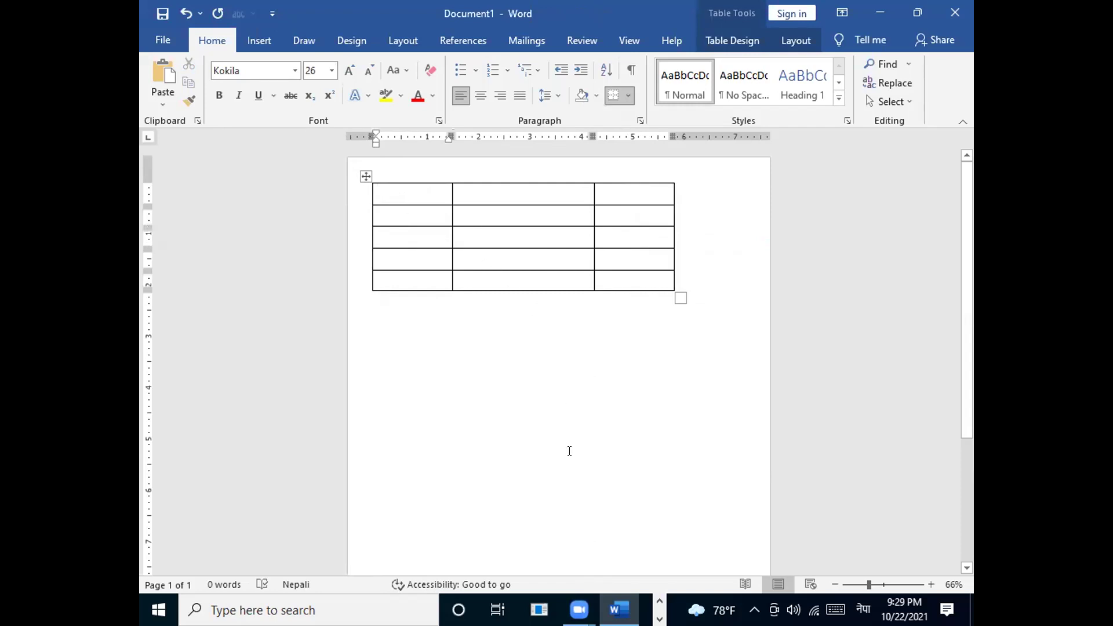
type("स")
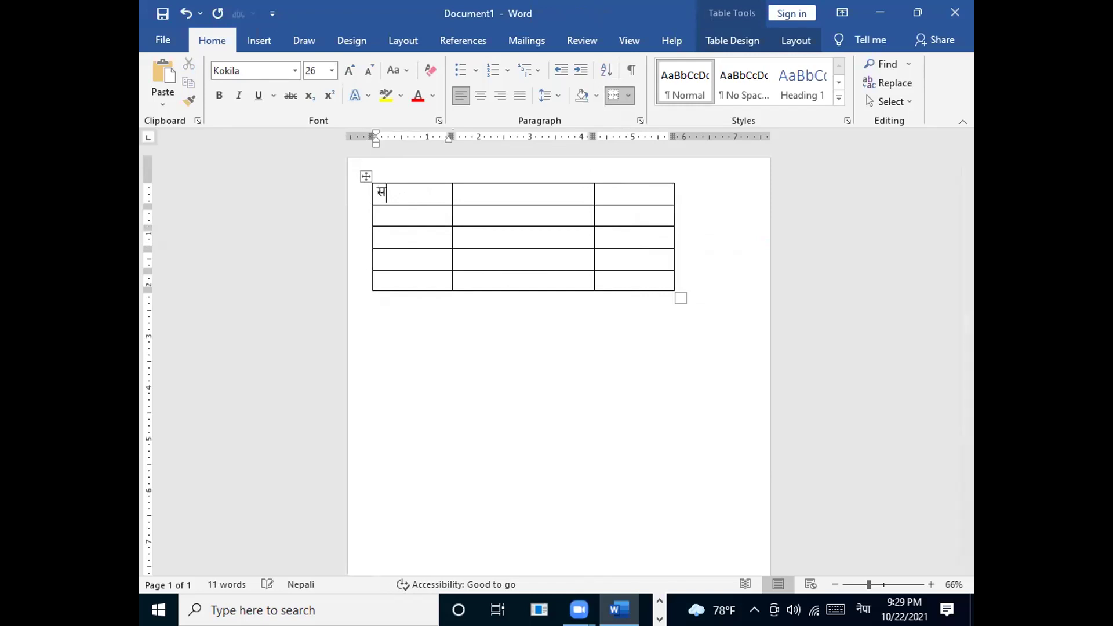
type("ि.न")
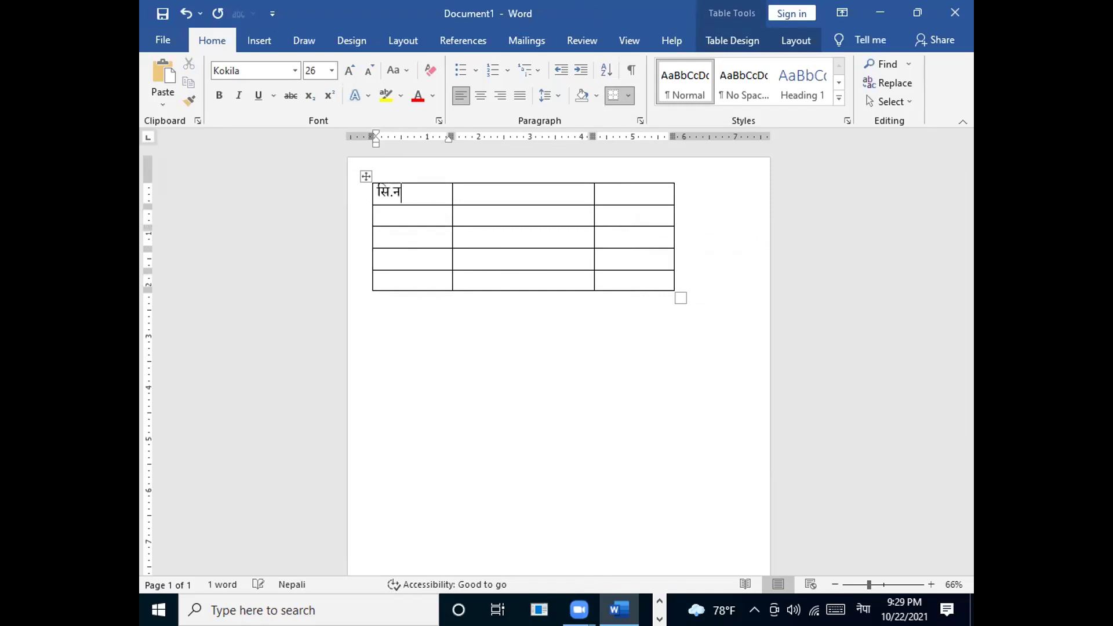
type(".")
left_click(465, 192)
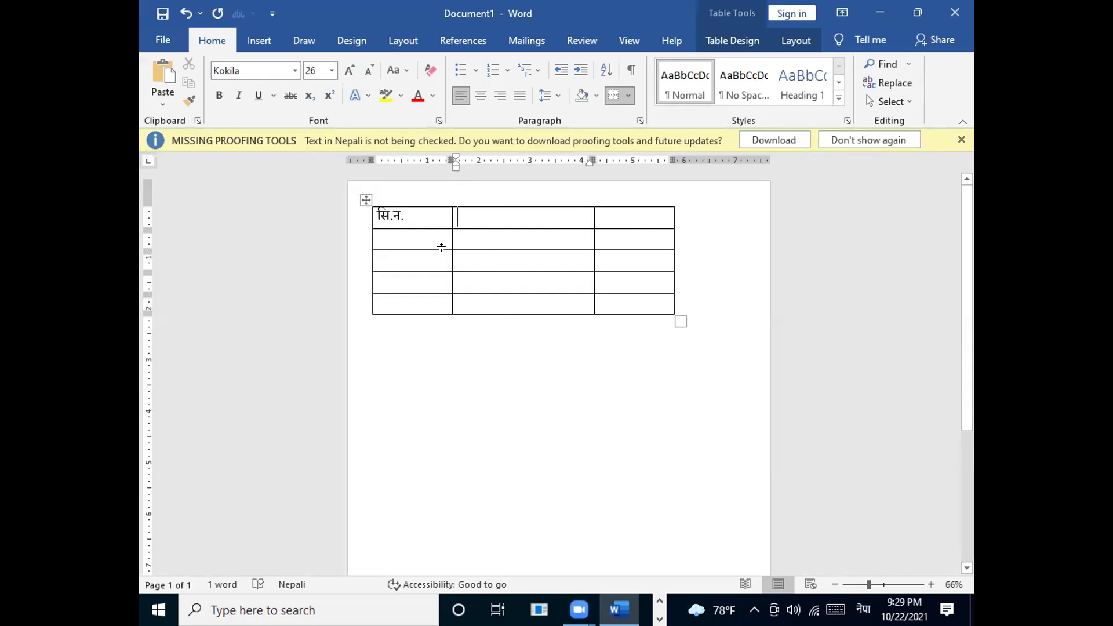
left_click(398, 215)
left_click(477, 214)
type("ना")
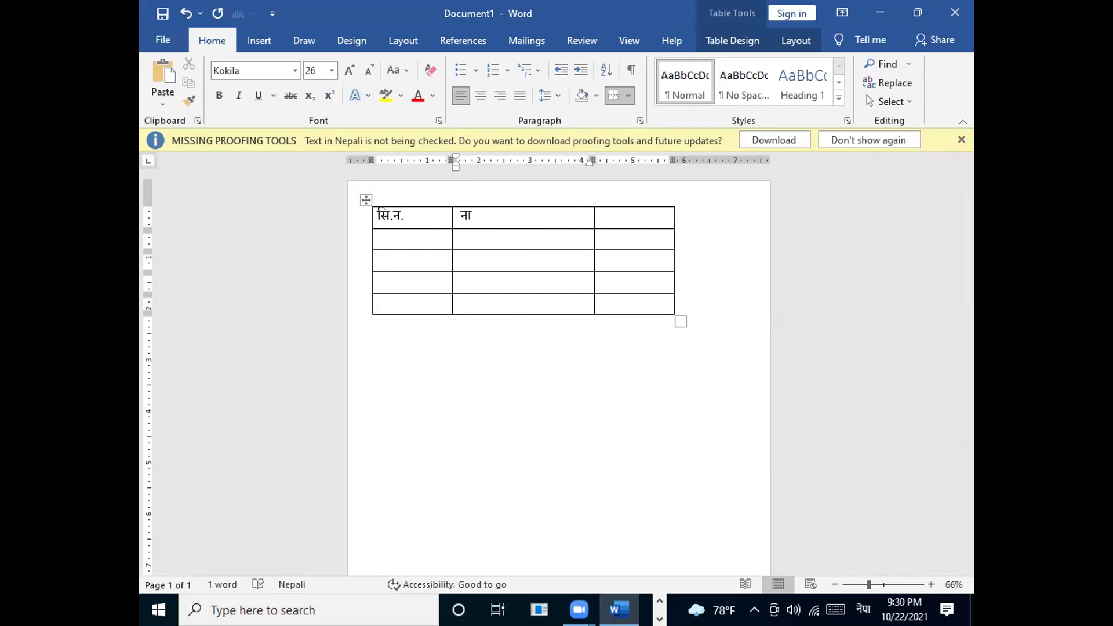
type("म")
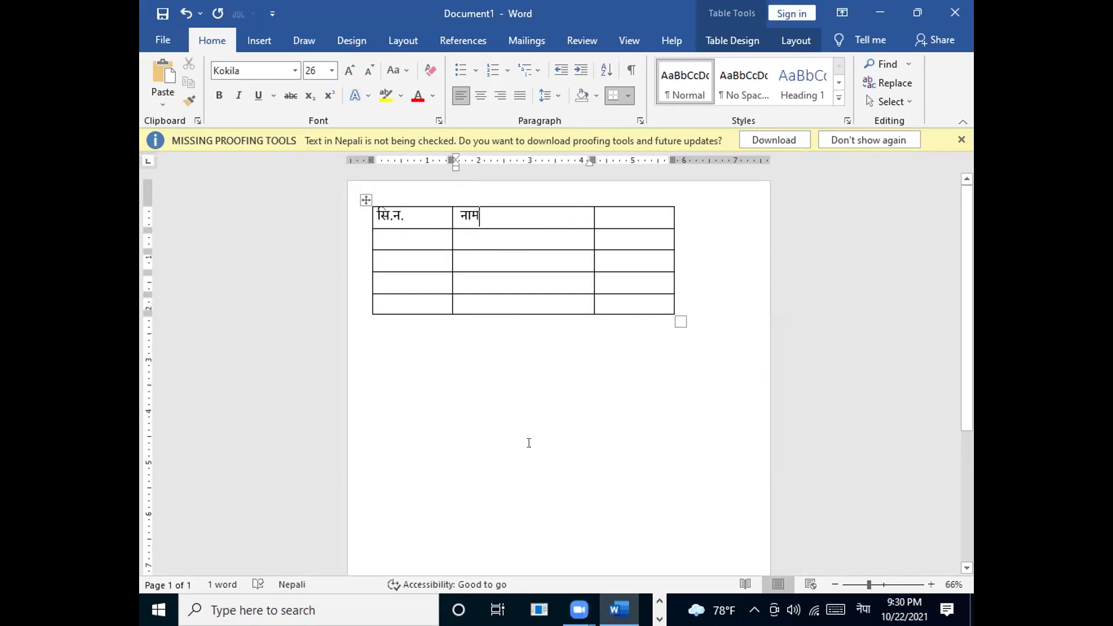
left_click(609, 209)
type("क")
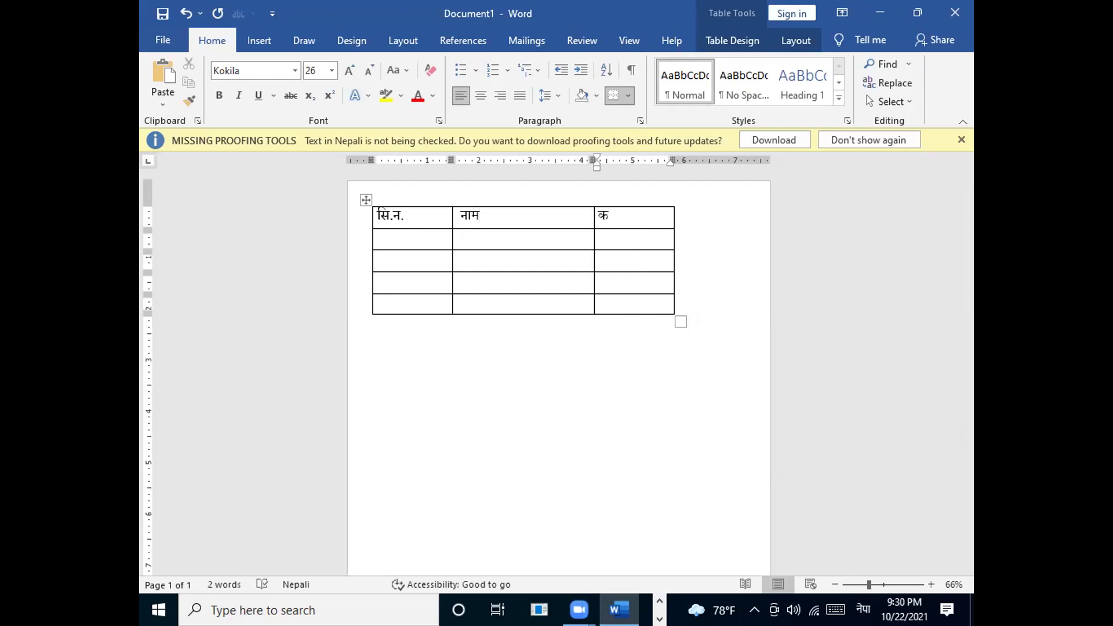
type("क्षा")
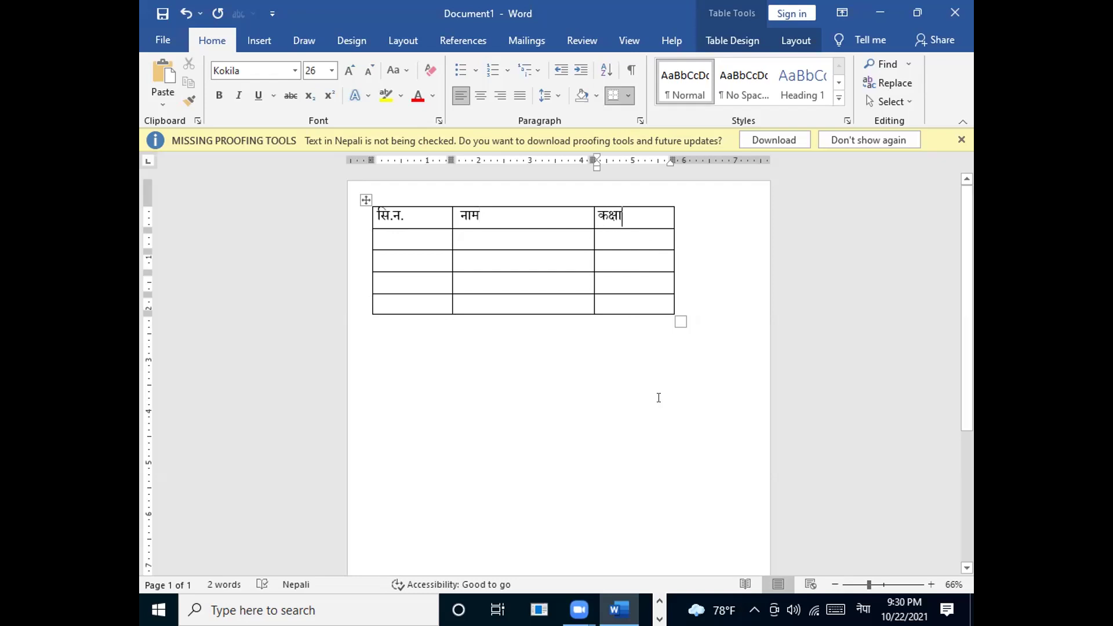
left_click(394, 234)
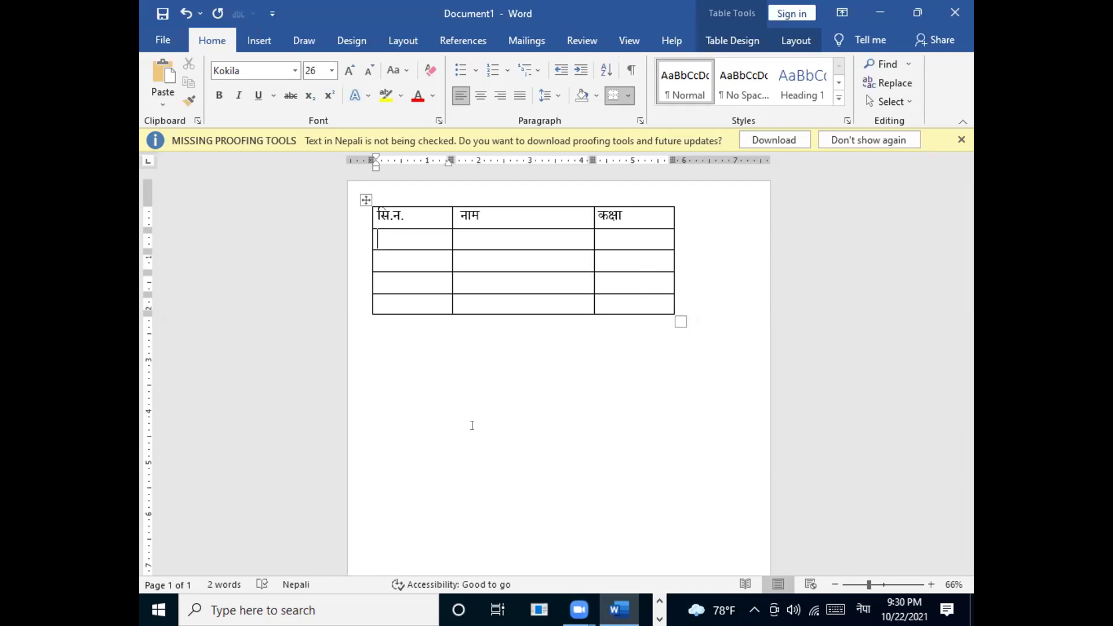
Step: Number the rows १, २, ३ and ४ down the सि.न. column
type("१")
key("Down")
type("२")
key("Down")
type("३")
key("Down")
type("४")
Step: Type a student's name into the नाम cell of each of the first three rows
left_click(460, 231)
type("रन")
key("BackSpace")
type("क")
key("BackSpace")
type("म")
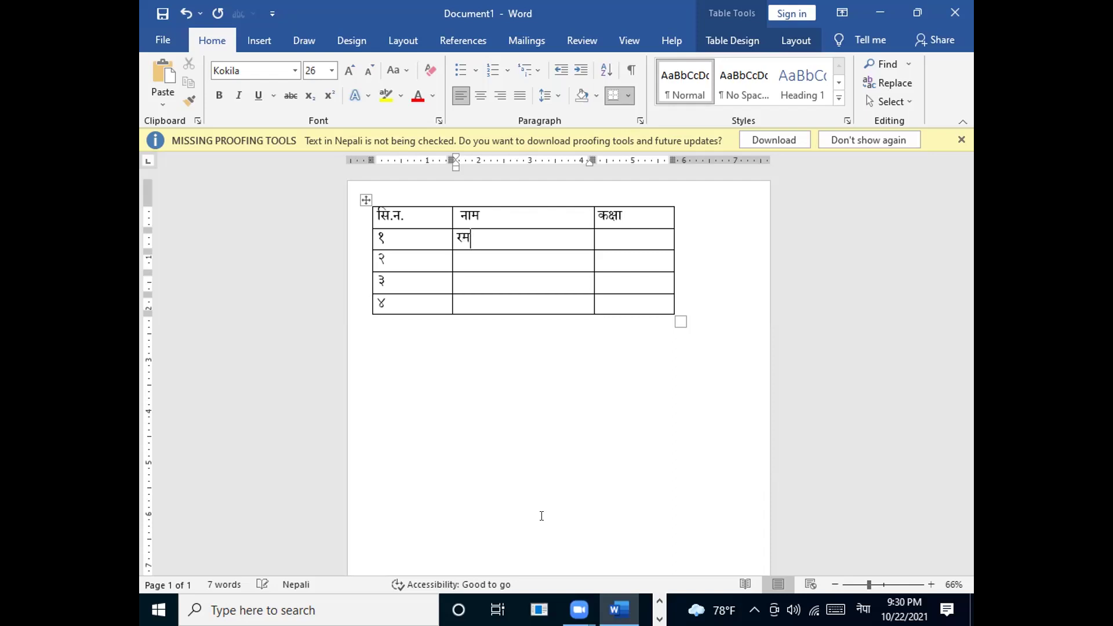
type("िता")
type(" ब")
type("स्")
type("ने")
type("त")
key("Down")
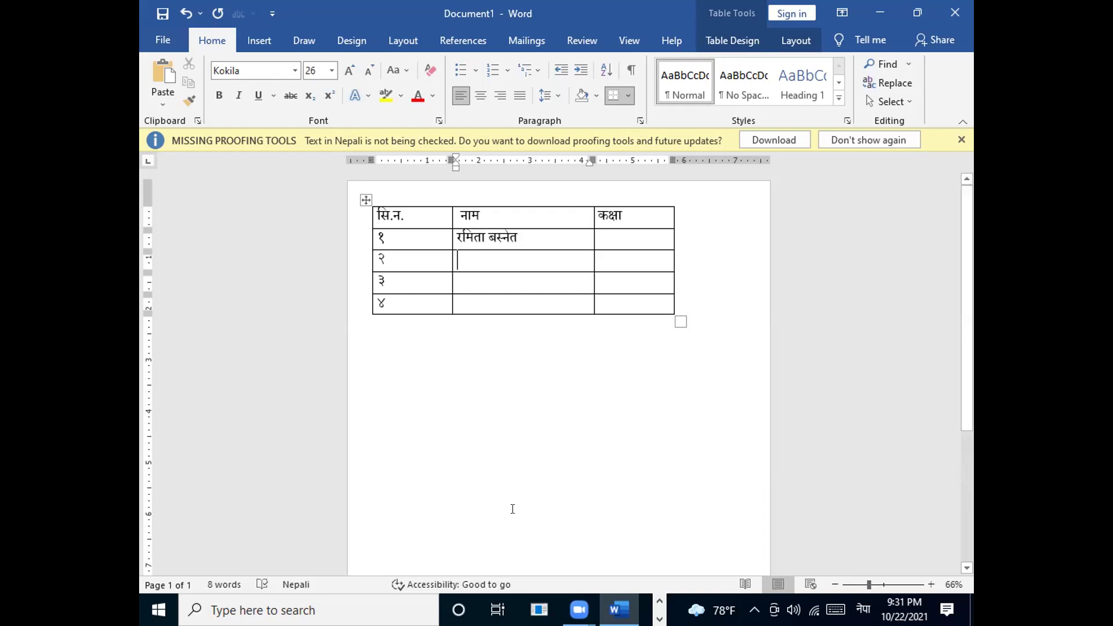
type("रान")
key("BackSpace")
type("म")
left_click(458, 282)
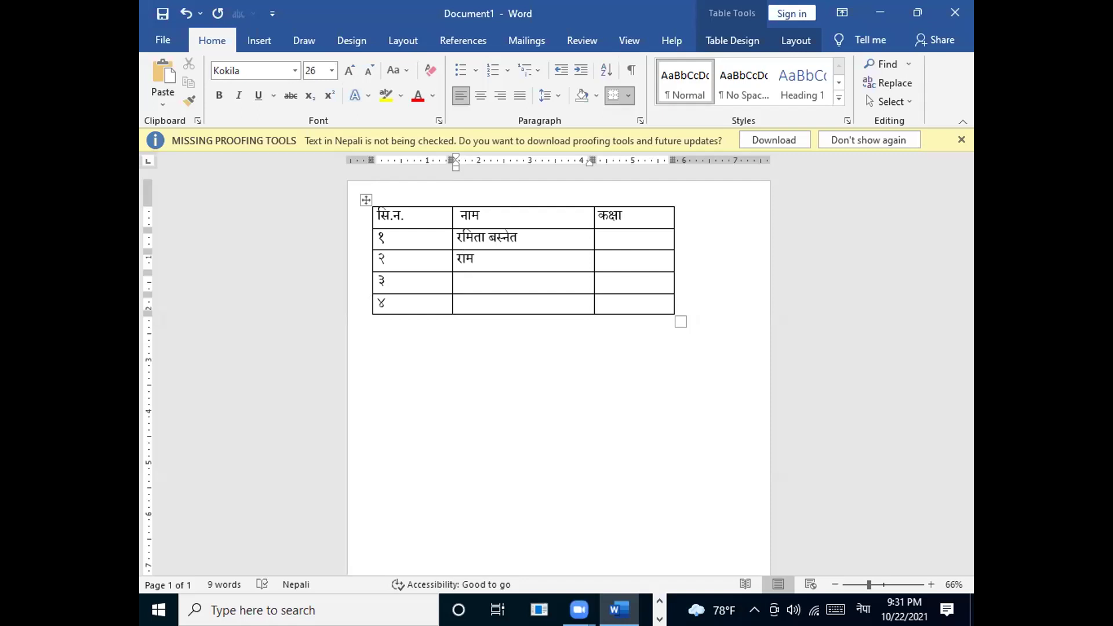
type("श्या")
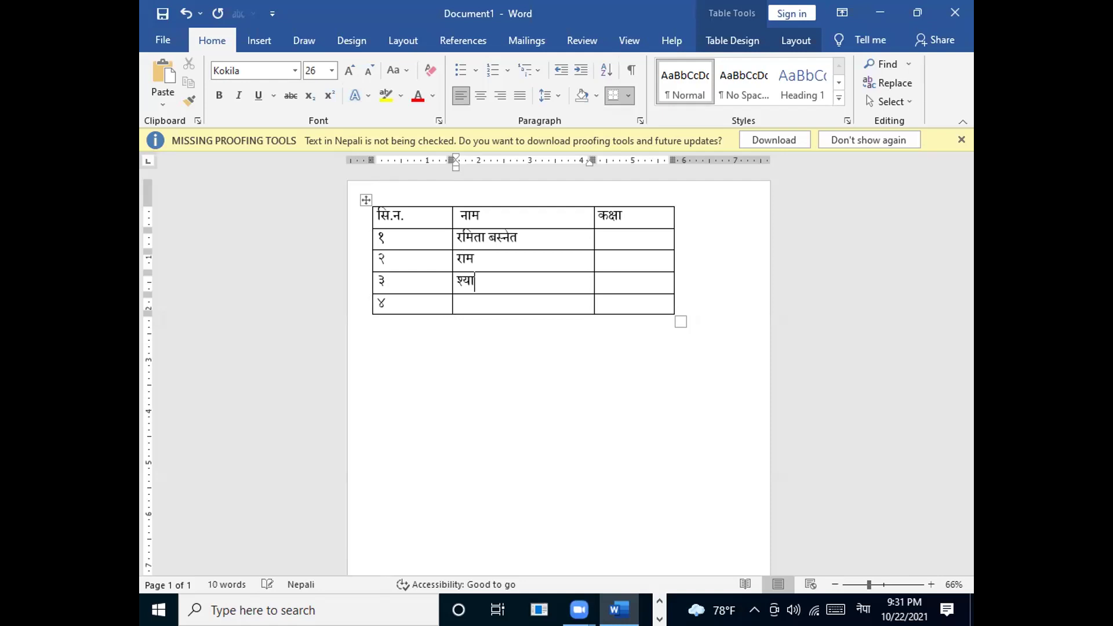
type("म")
type("स")
type("ीता")
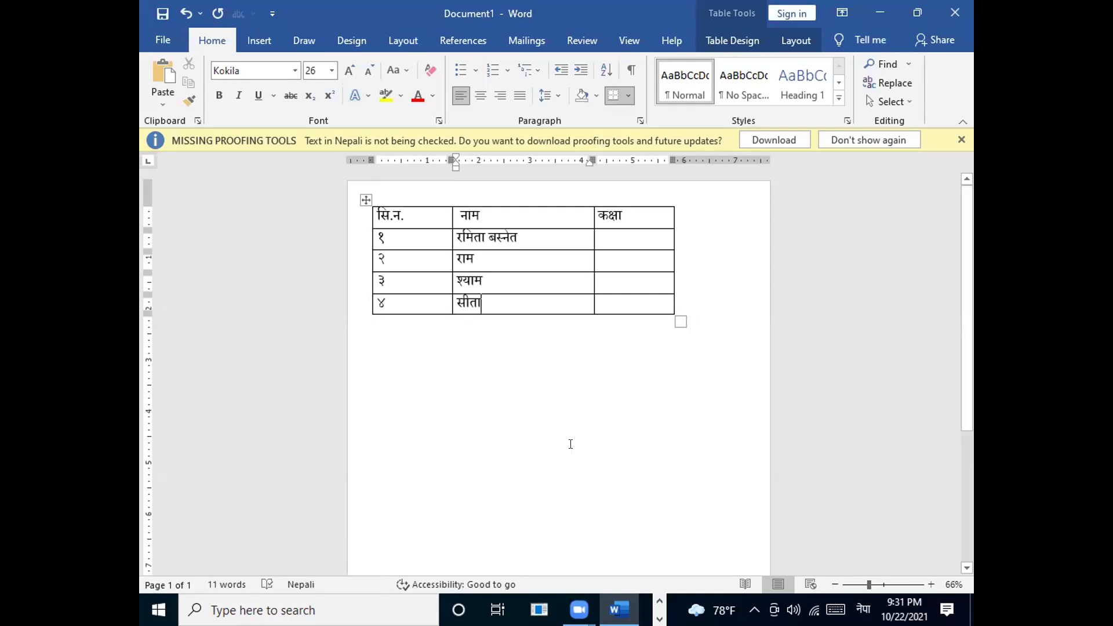
Step: Enter class ५ in the कक्षा cell of all four student rows
left_click(603, 232)
type("५")
key("Down")
type("५")
key("Down")
type("५")
key("Down")
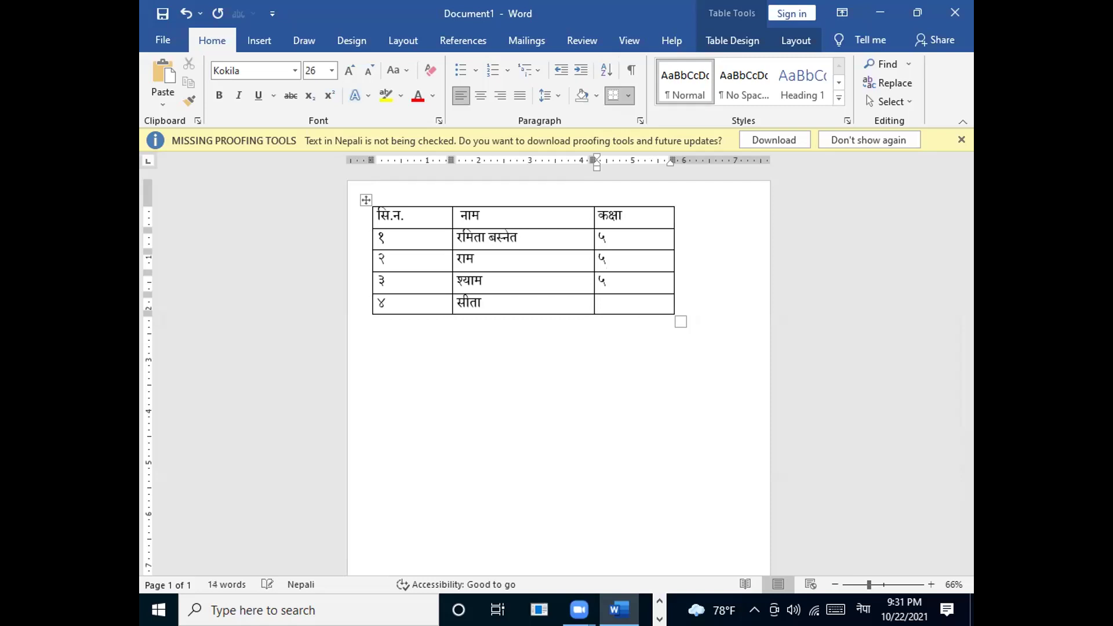
type("५")
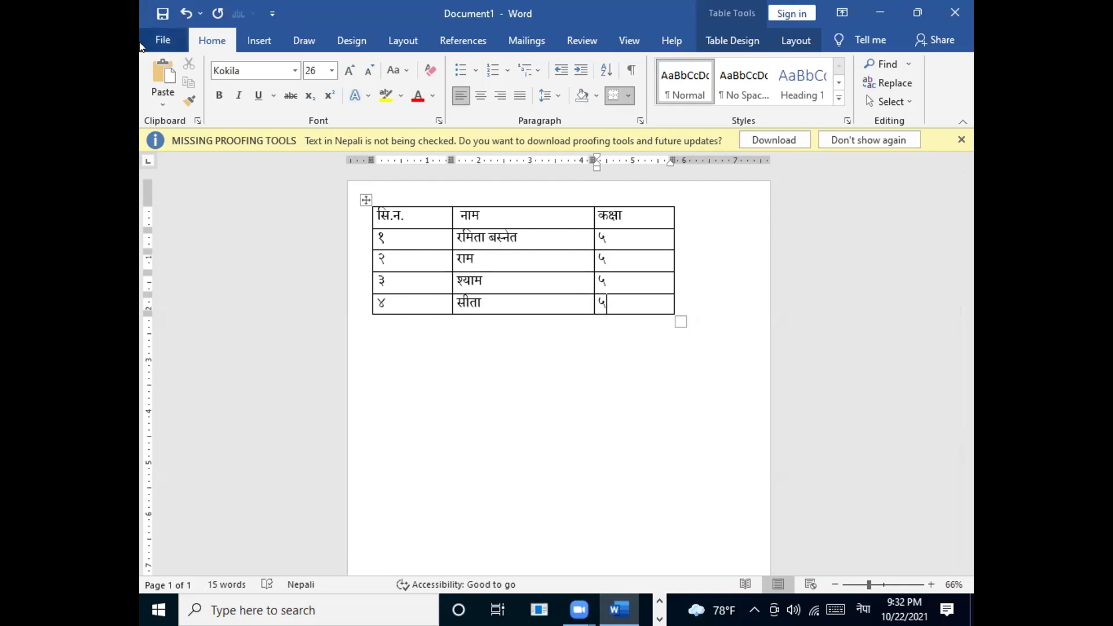
Step: Open Save As and browse to the mail folder on the Desktop
left_click(162, 38)
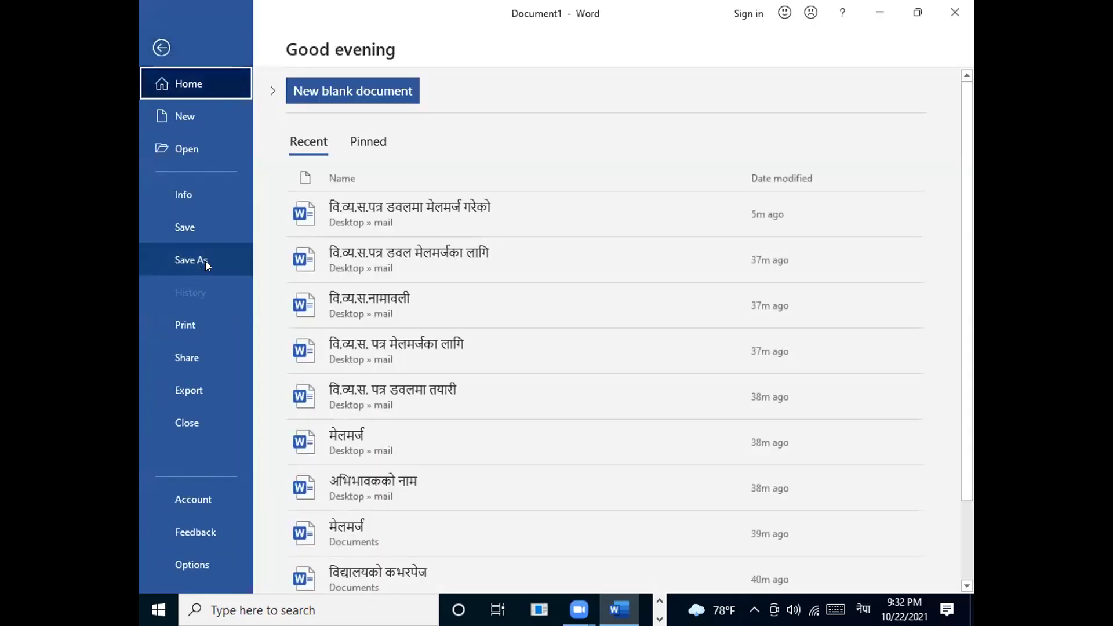
left_click(206, 256)
left_click(342, 275)
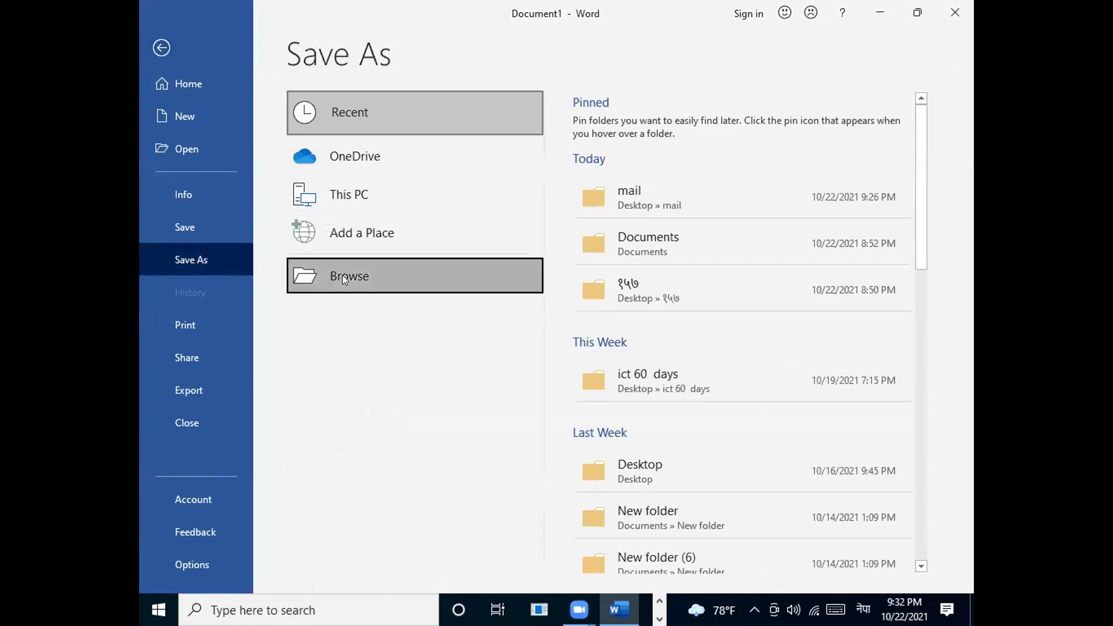
left_click(195, 227)
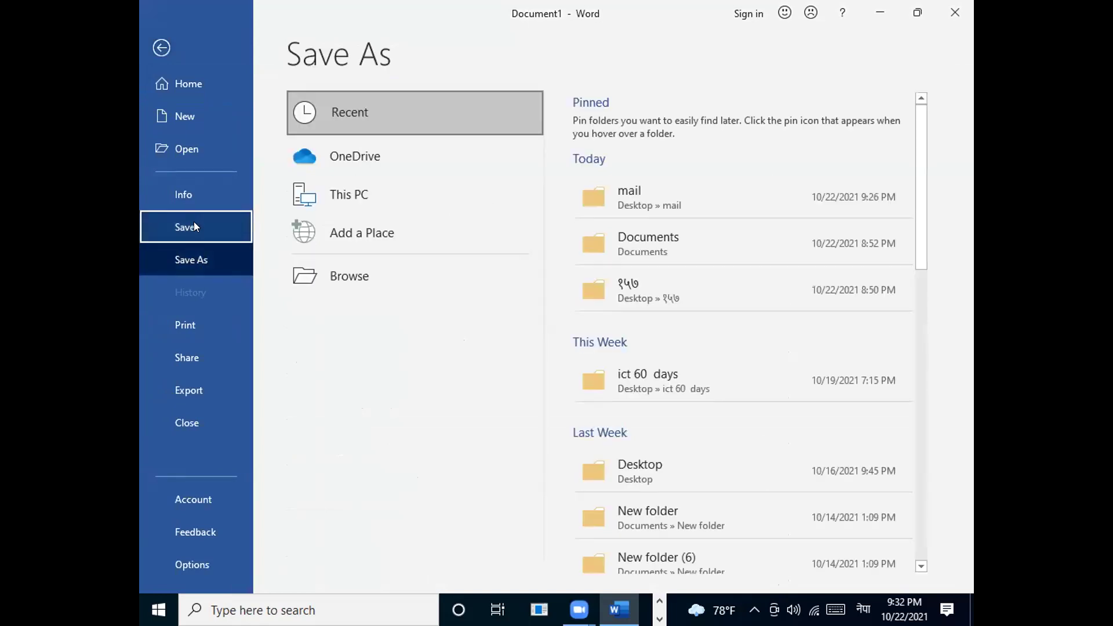
left_click(225, 262)
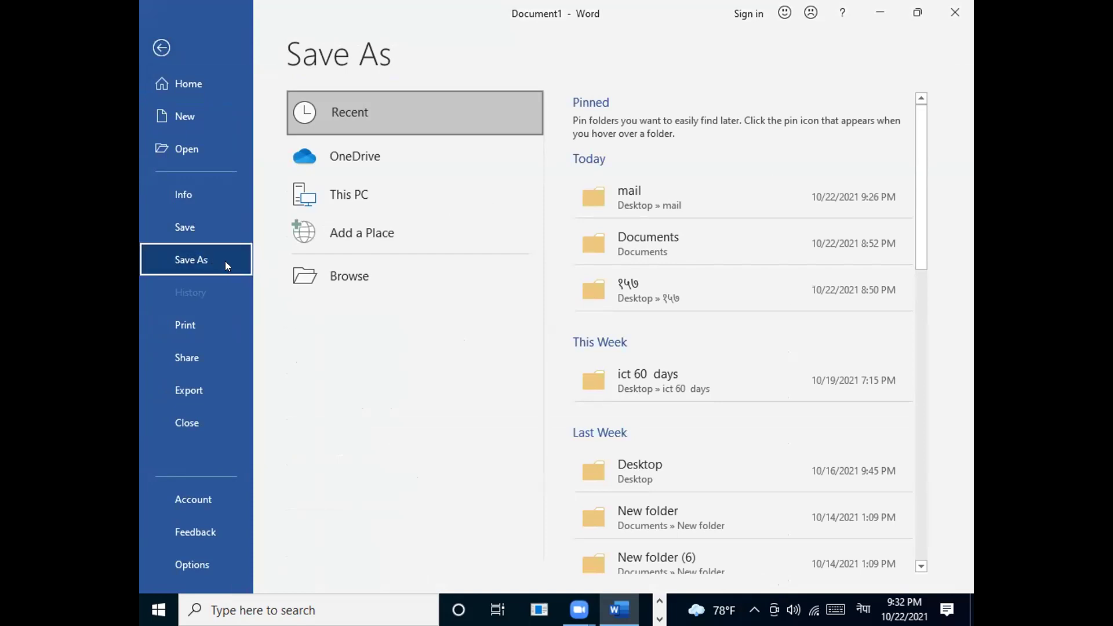
left_click(334, 269)
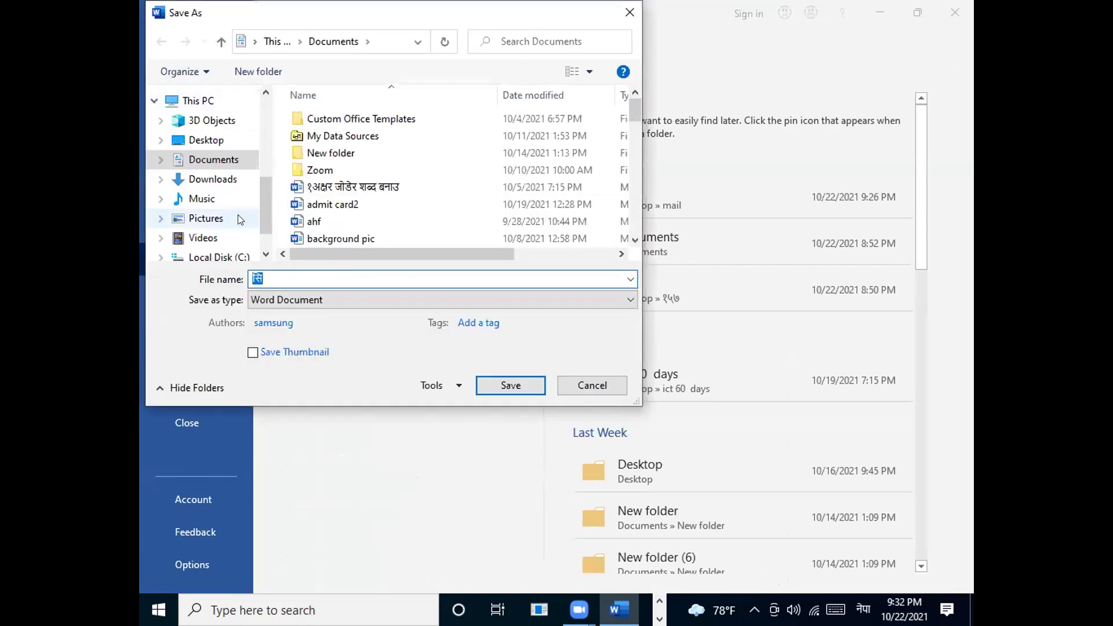
mouse_move(207, 141)
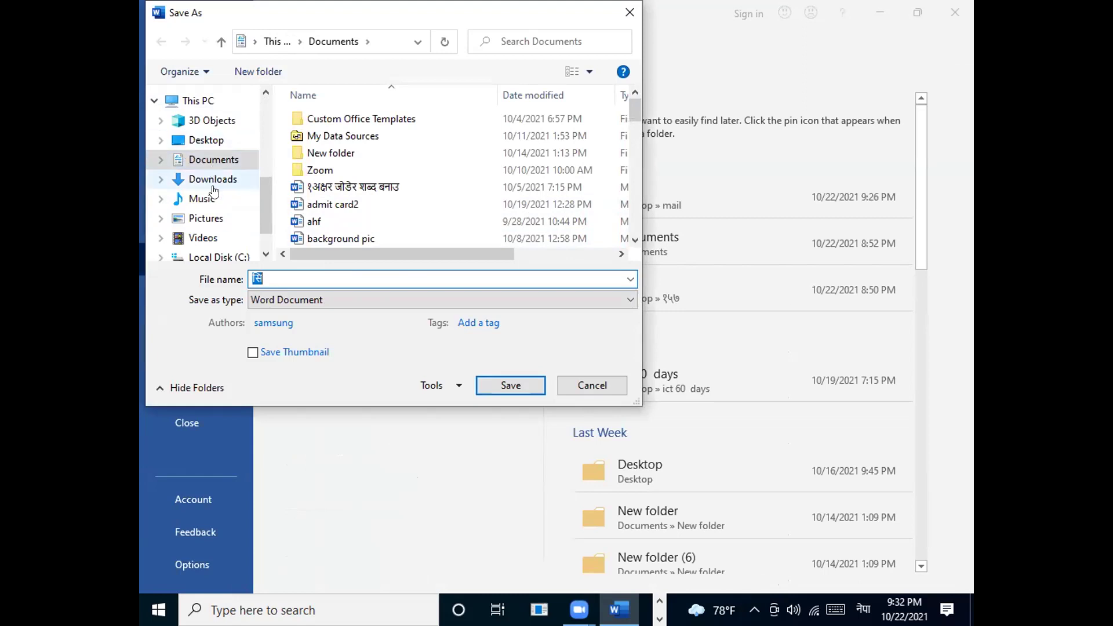
left_click(199, 142)
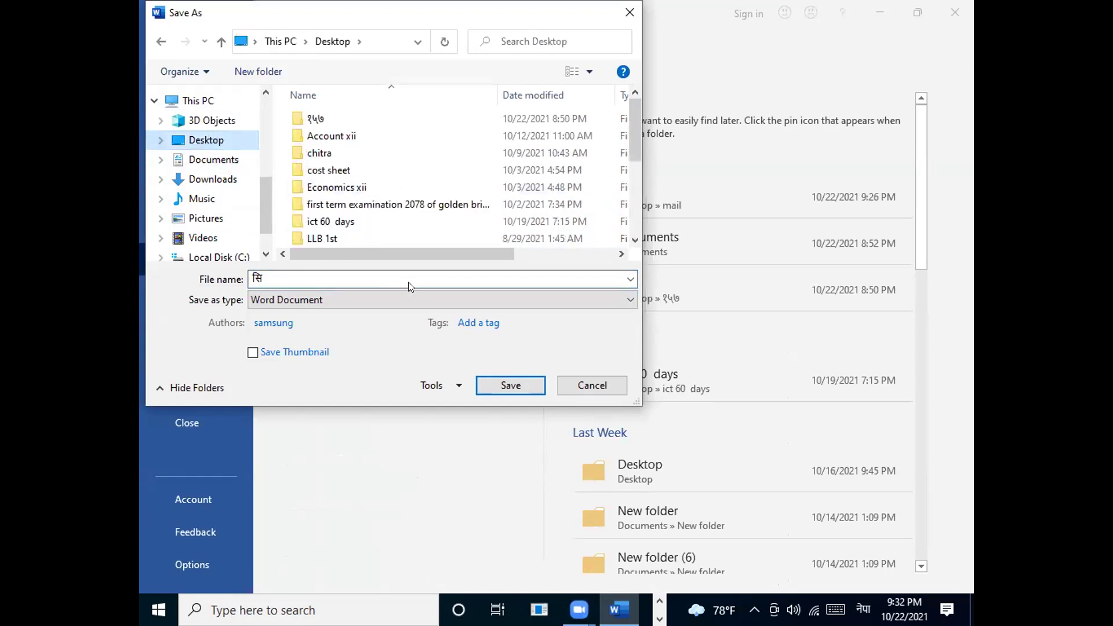
left_click(631, 240)
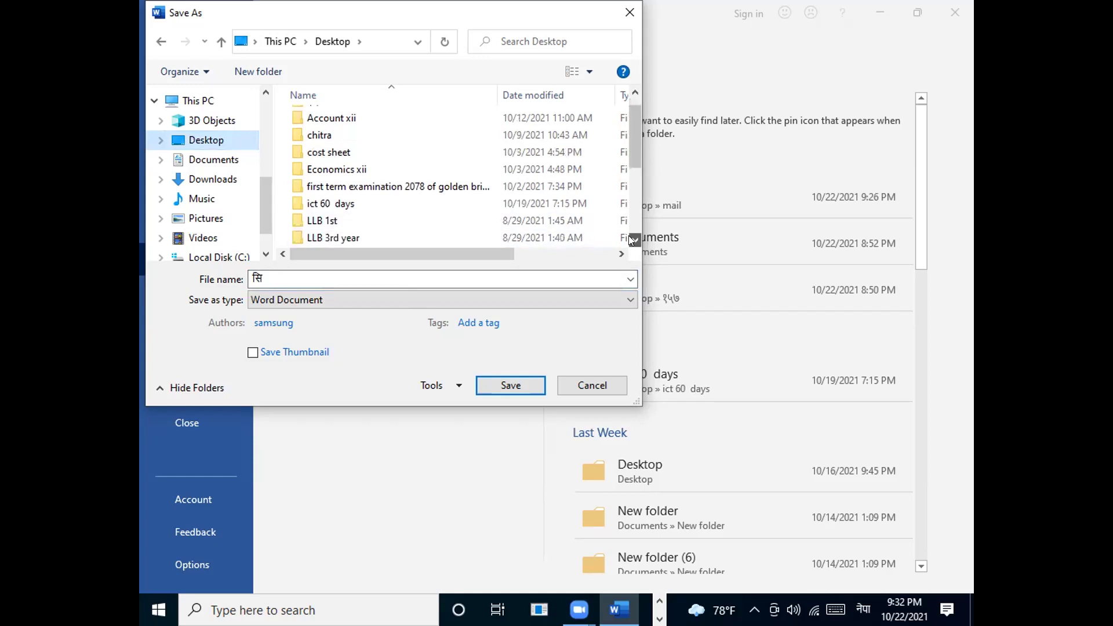
left_click(304, 183)
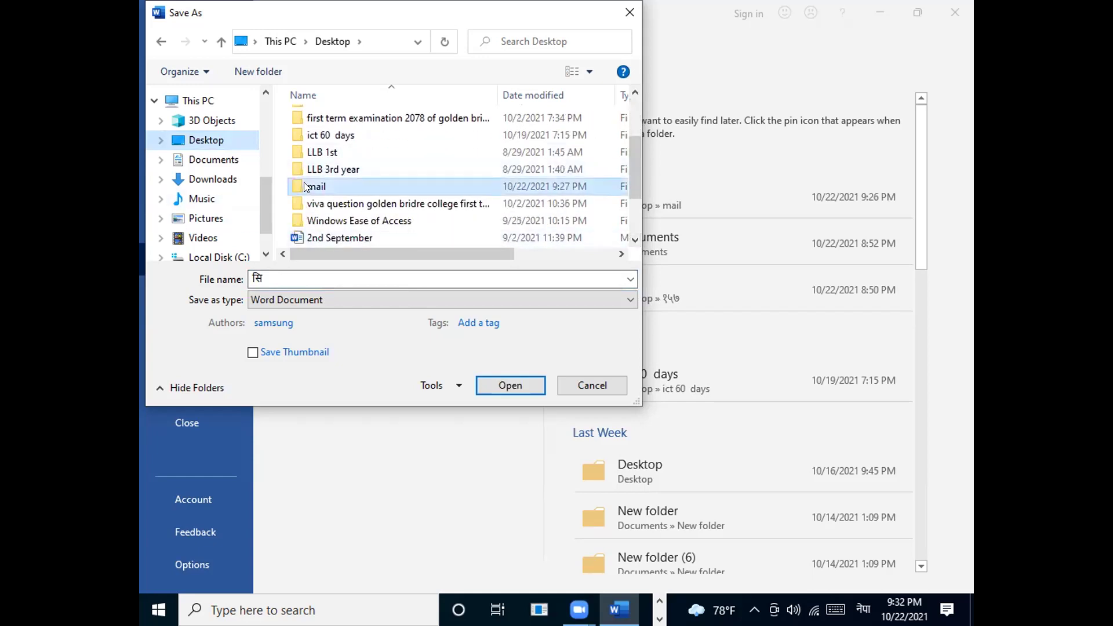
left_click(323, 190)
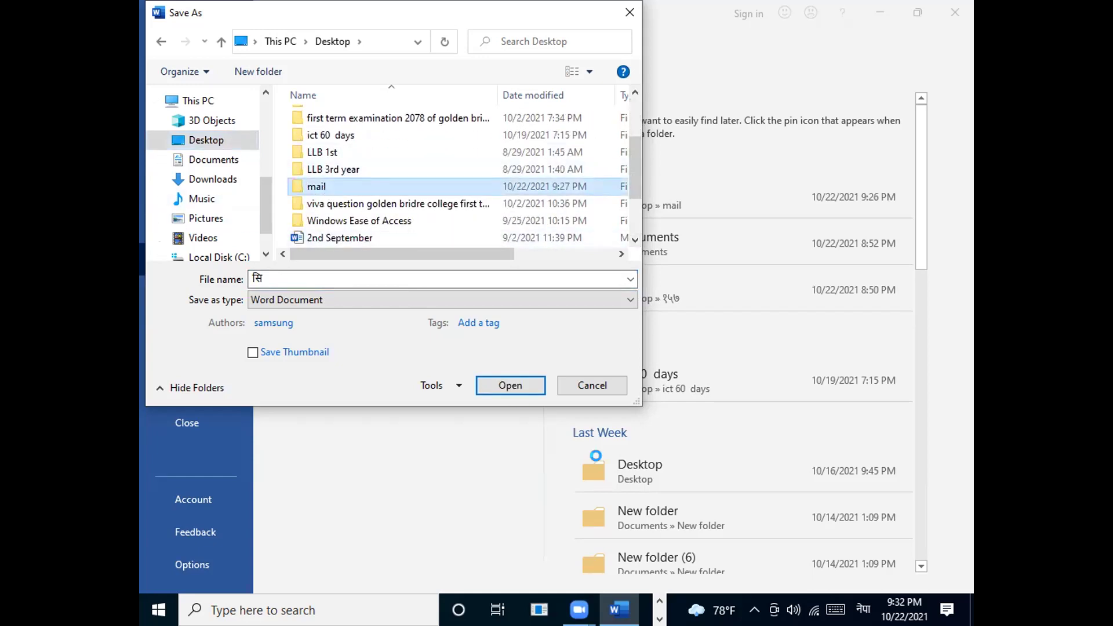
left_click(454, 174)
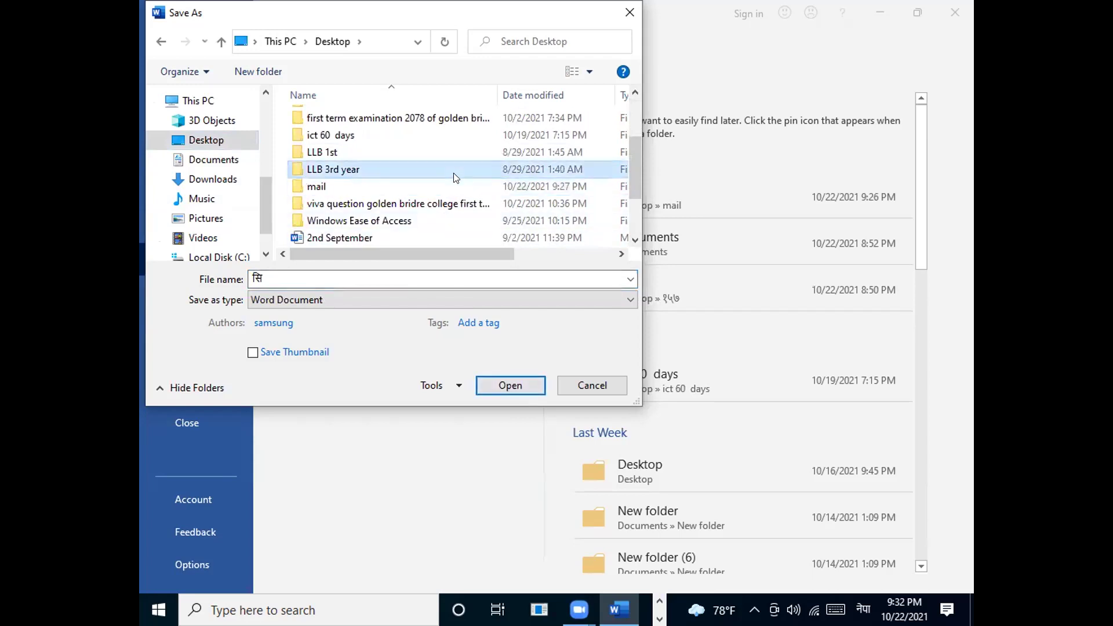
left_click(455, 186)
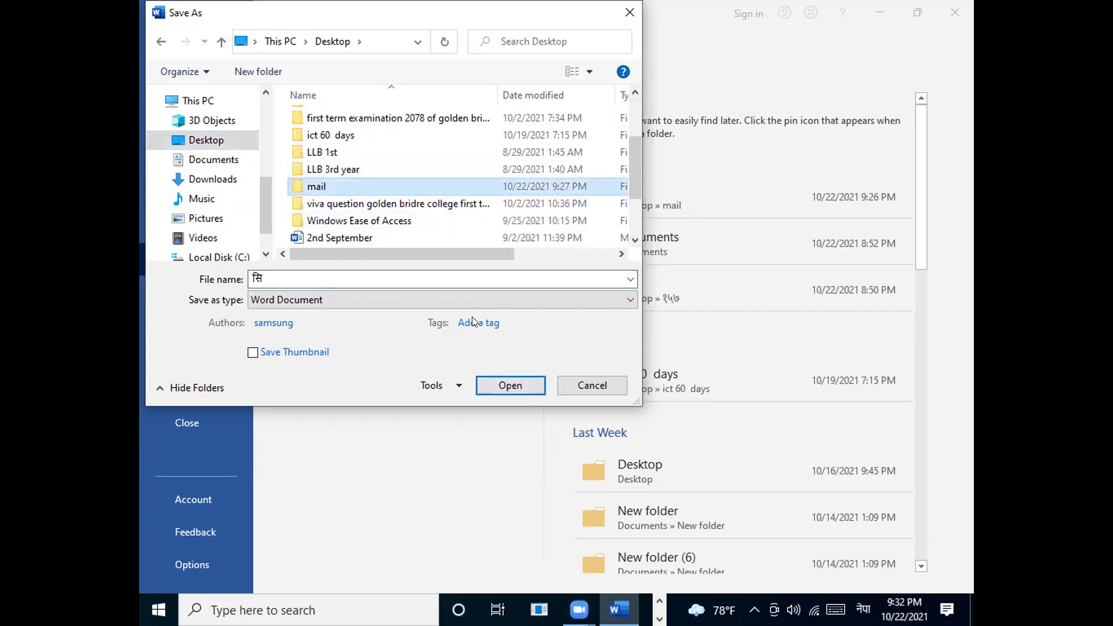
left_click(510, 386)
Step: Name the file नाम and save it in the mail folder
left_click(292, 323)
left_click(270, 274)
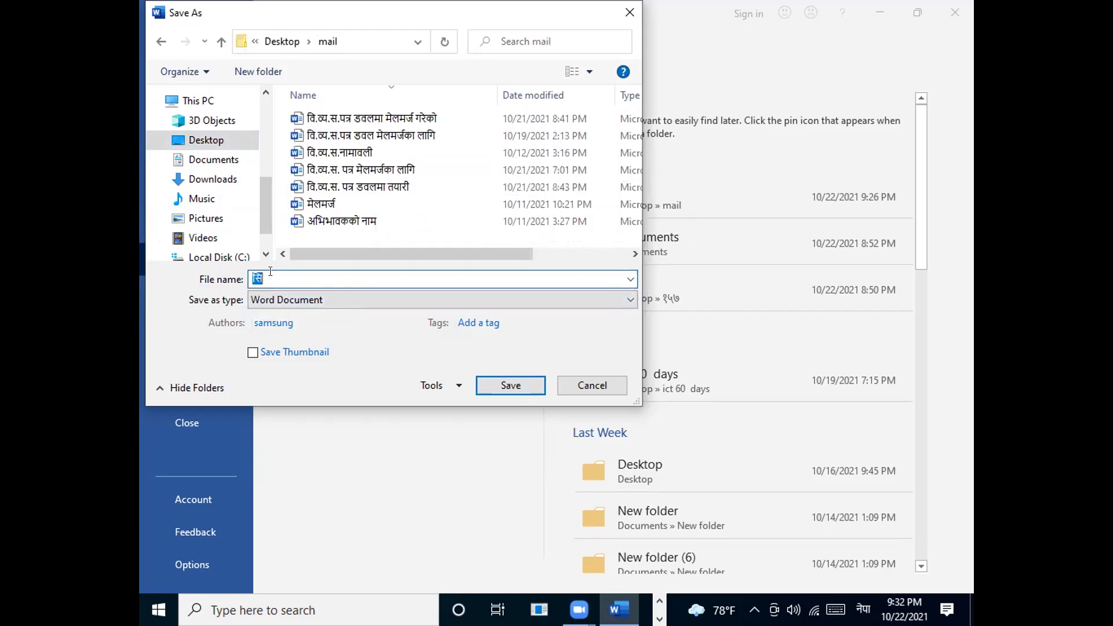
key("BackSpace")
type("ना")
type("म")
left_click(505, 383)
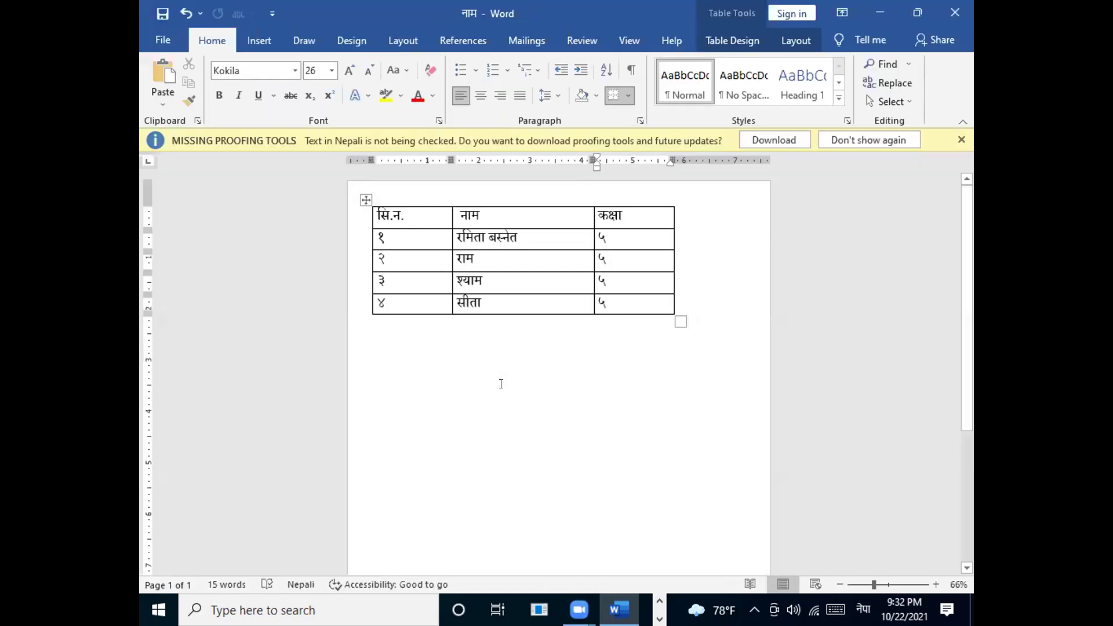
Step: Close the नाम document and the mail folder, then start Word with a blank Document1
left_click(951, 11)
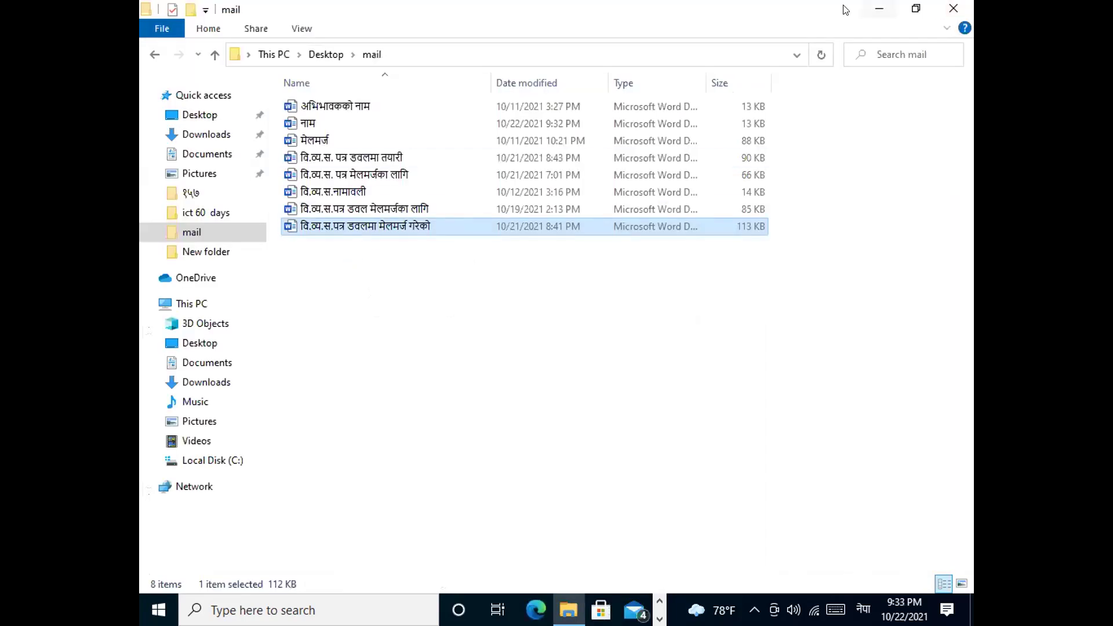
left_click(953, 10)
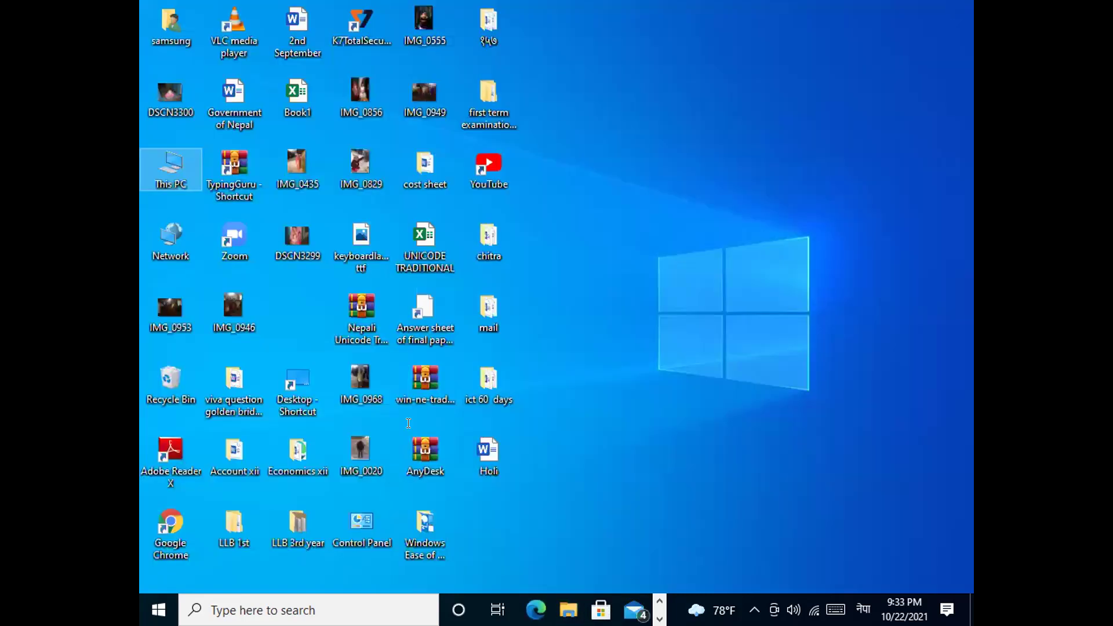
left_click(264, 612)
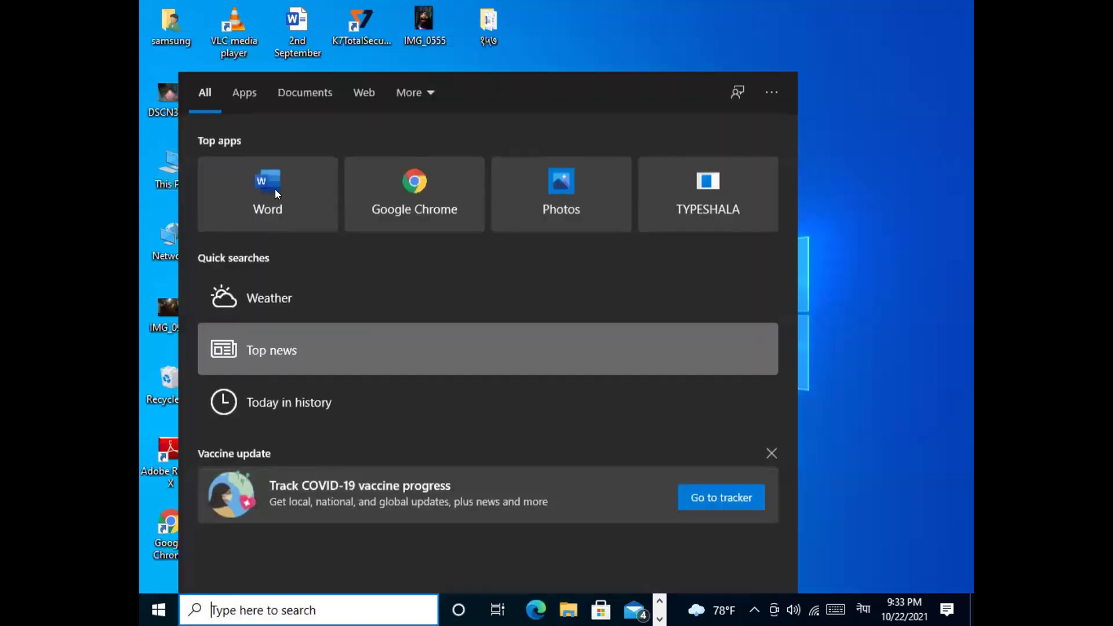
left_click(272, 190)
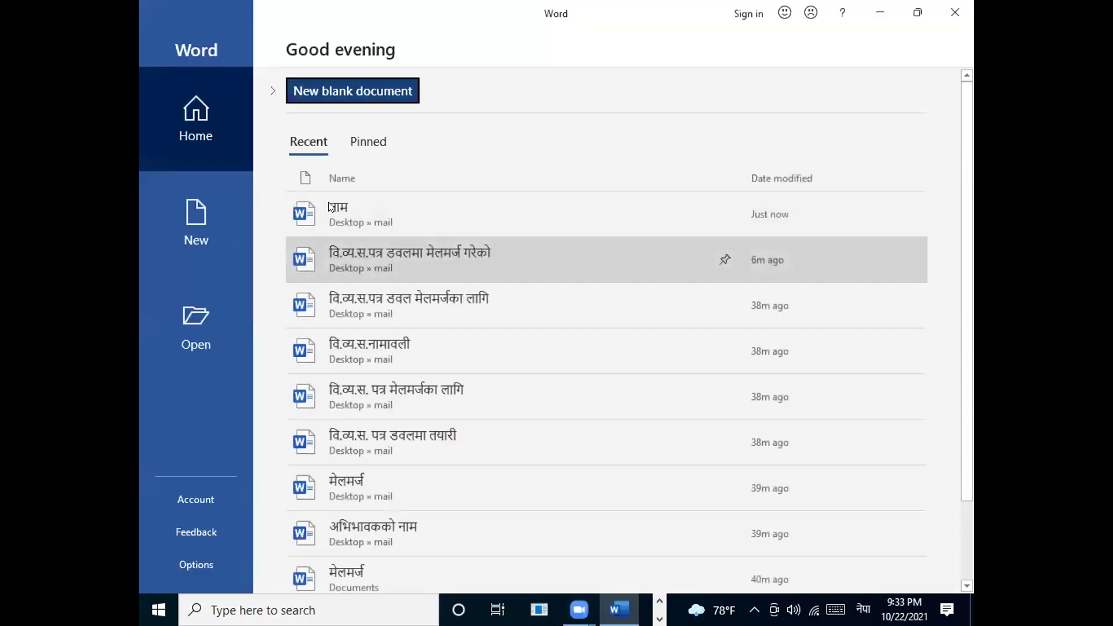
left_click(191, 217)
left_click(373, 169)
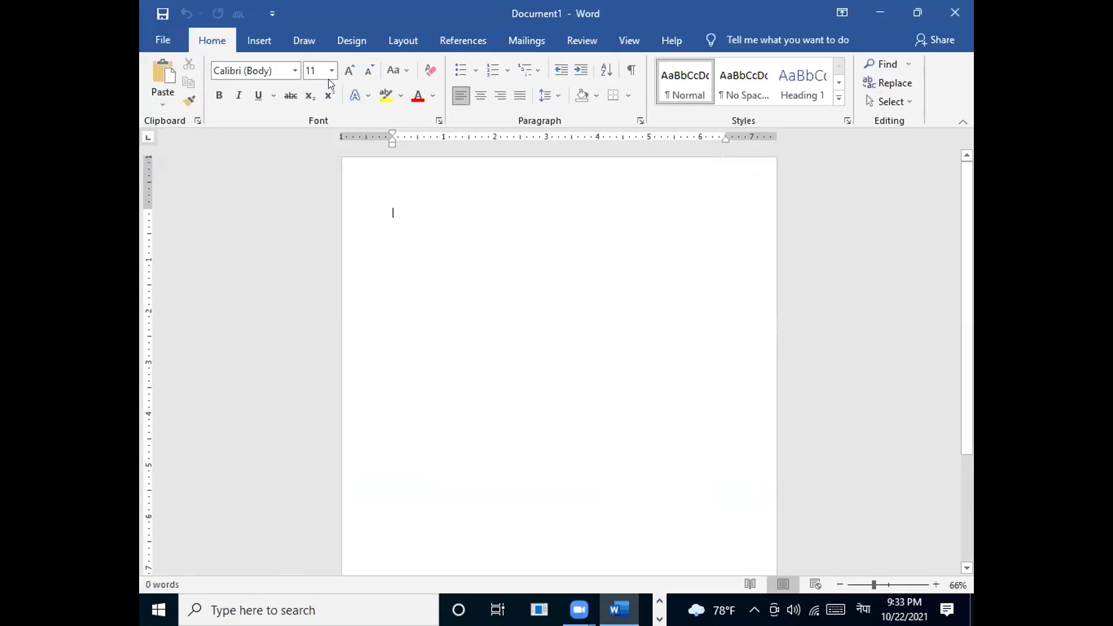
Step: Set the document font to Kokila at size 22
left_click(293, 70)
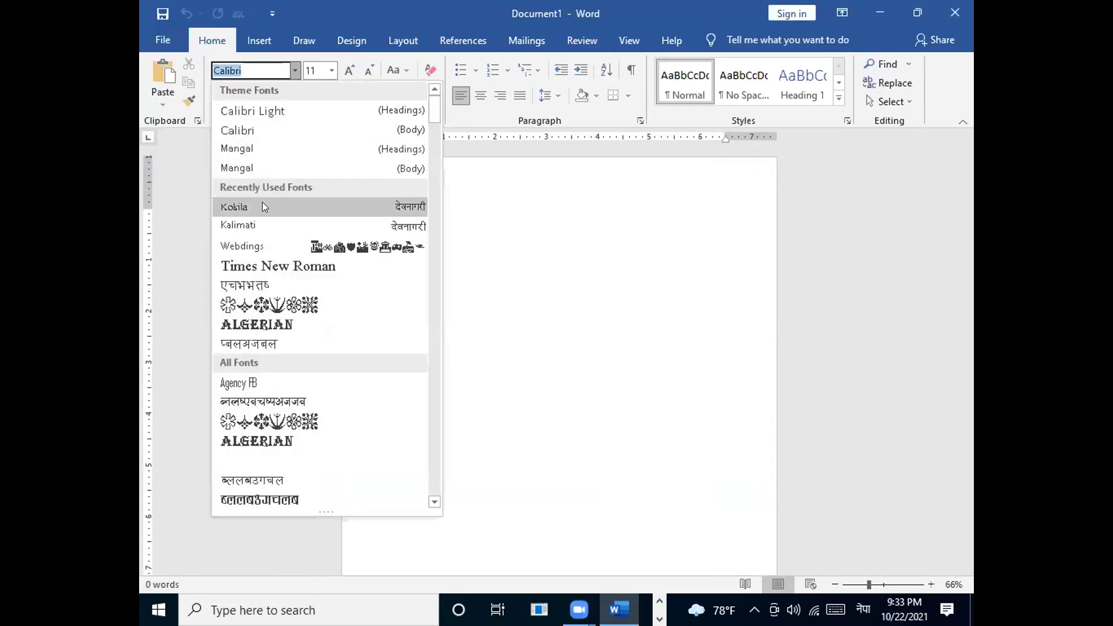
left_click(272, 204)
left_click(330, 72)
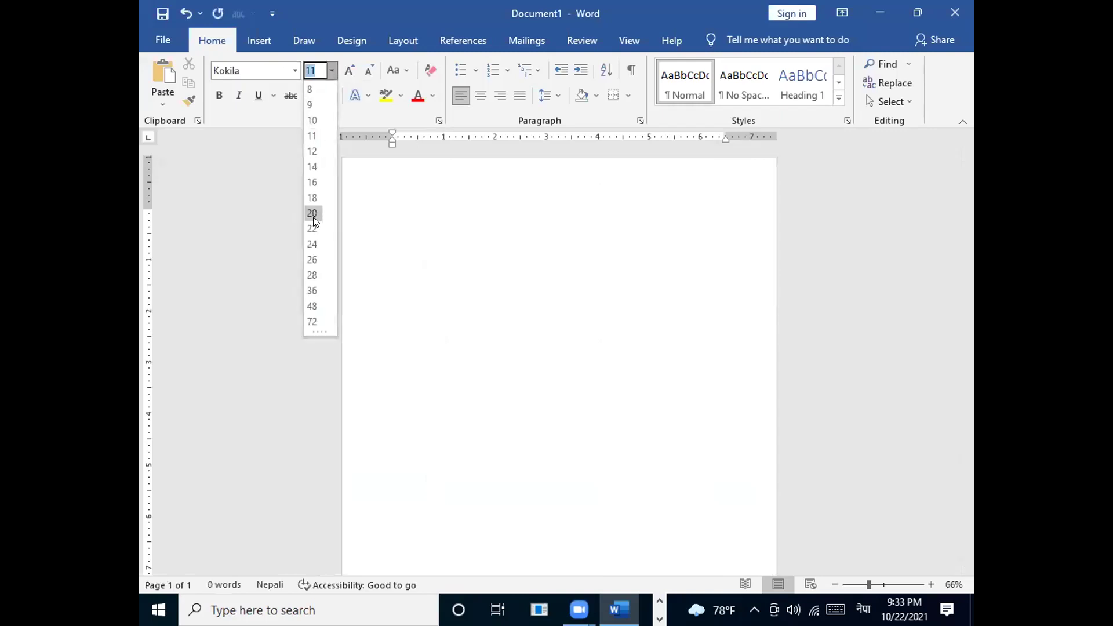
left_click(311, 232)
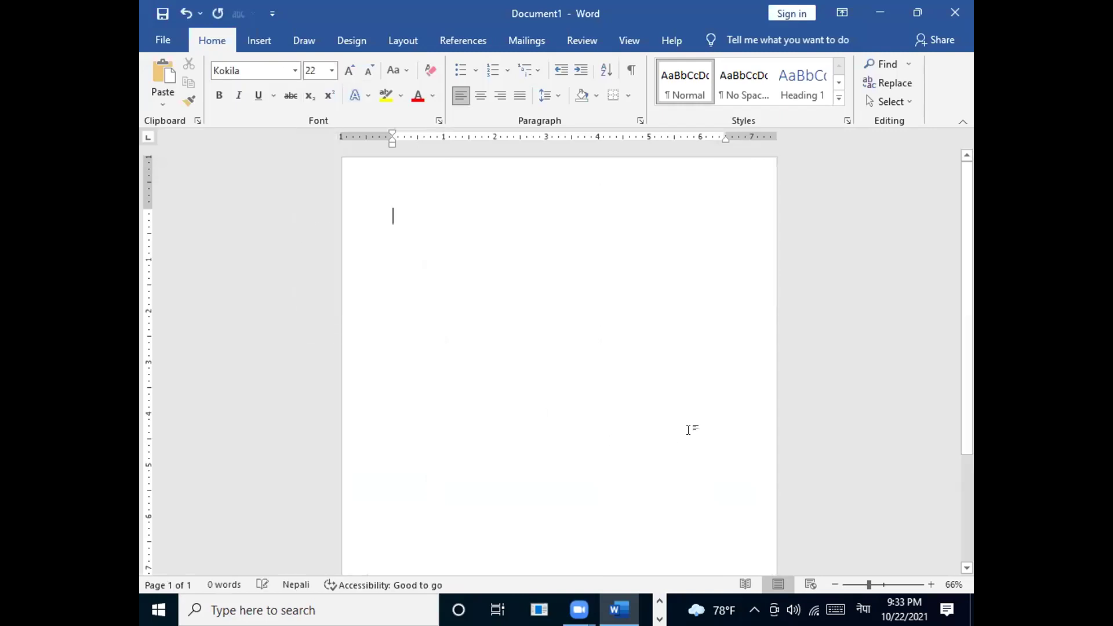
Step: Insert a table with 2 columns and 2 rows via Insert Table
left_click(259, 40)
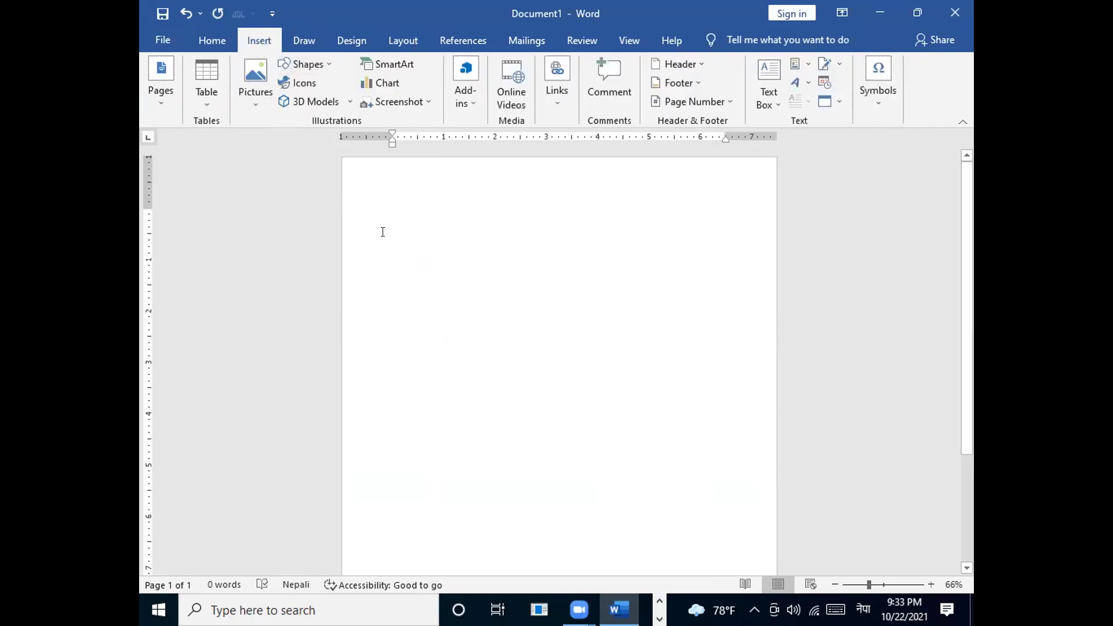
left_click(206, 71)
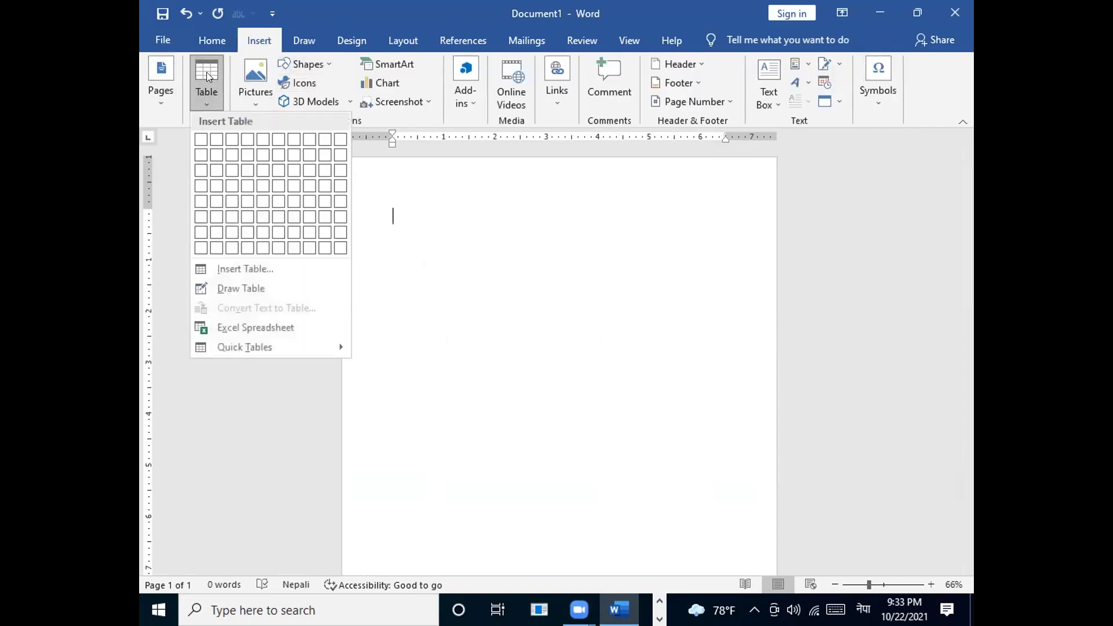
left_click(232, 268)
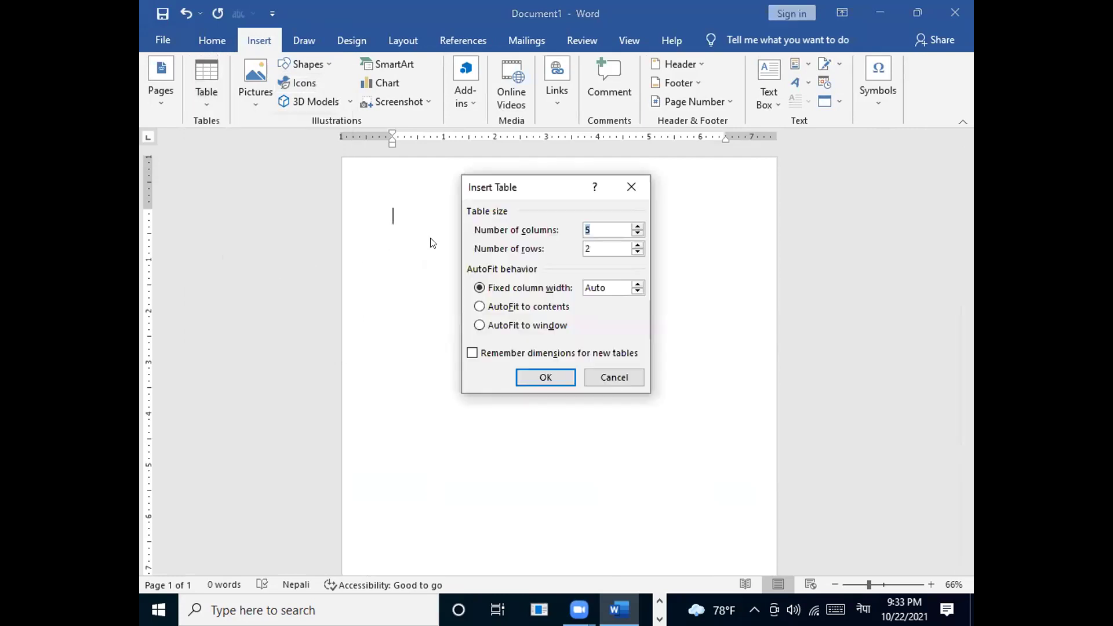
left_click(592, 231)
key("BackSpace")
type("२")
key("Tab")
key("BackSpace")
type("२")
left_click(537, 377)
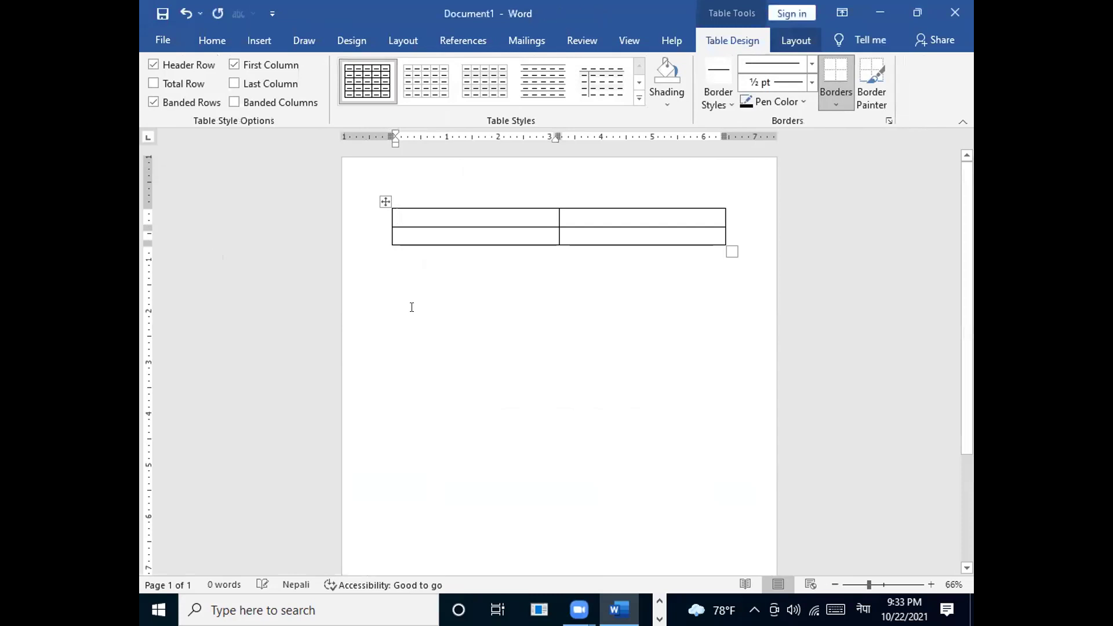
Step: Select the whole table and enlarge its font repeatedly with Grow Font to heighten the rows
left_click(385, 201)
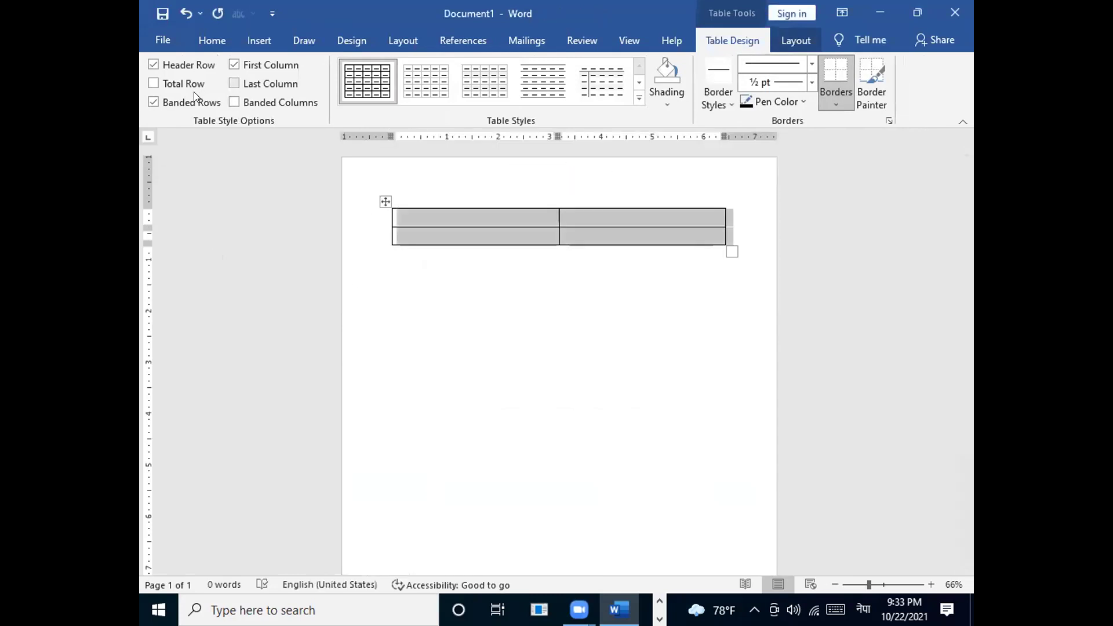
left_click(212, 40)
left_click(350, 71)
left_click(350, 70)
left_click(349, 71)
left_click(350, 70)
left_click(349, 70)
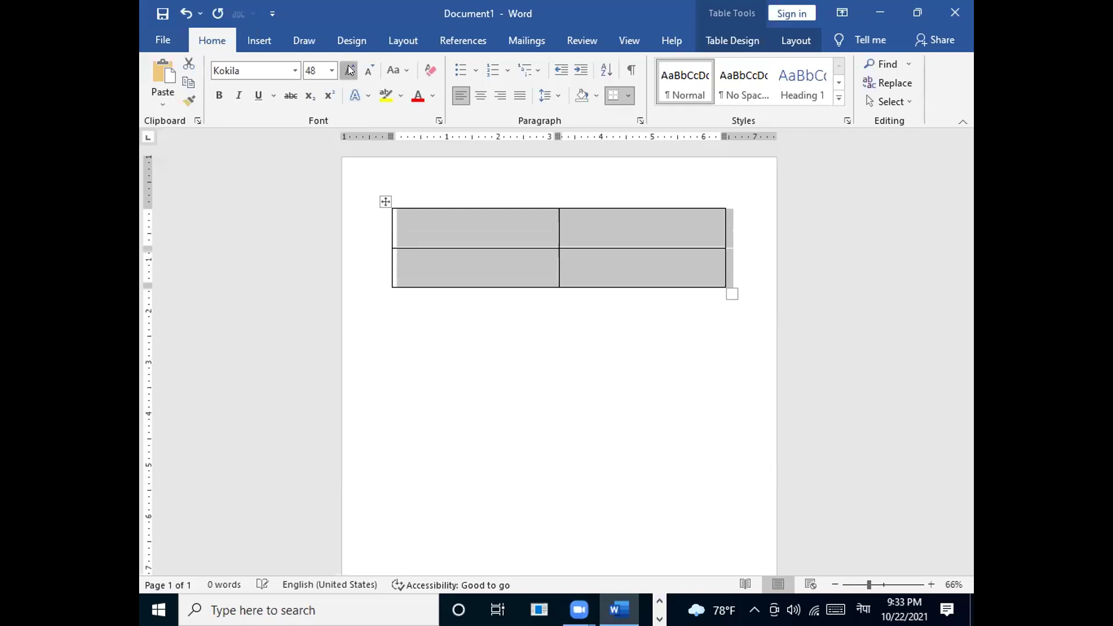
left_click(349, 71)
left_click(349, 70)
left_click(350, 70)
left_click(350, 70)
left_click(350, 70)
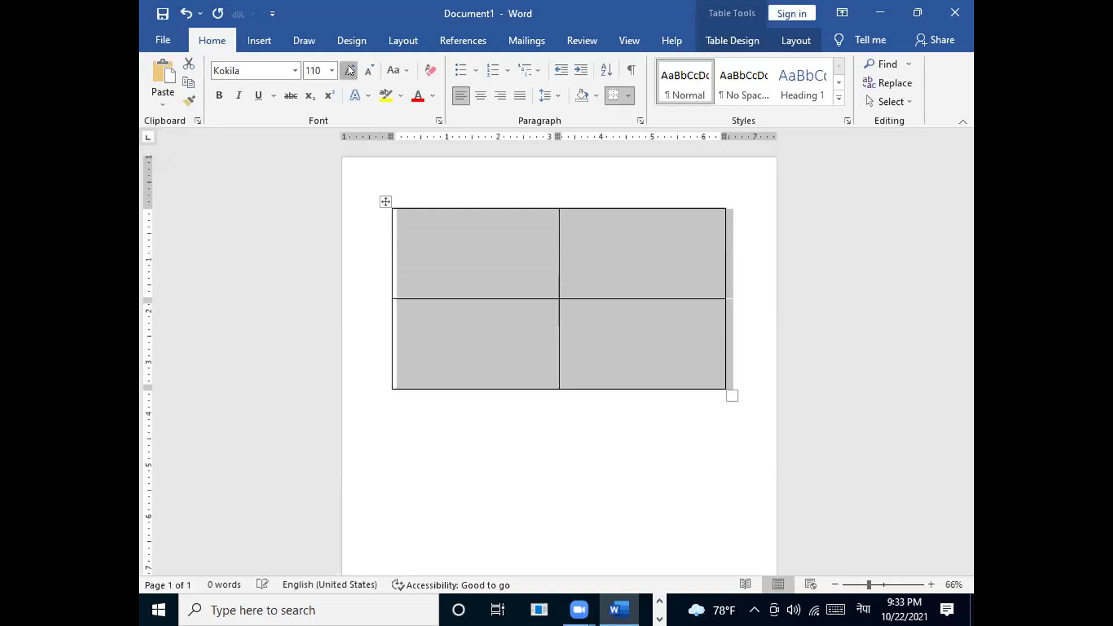
left_click(350, 70)
left_click(349, 71)
left_click(349, 70)
left_click(349, 70)
left_click(350, 70)
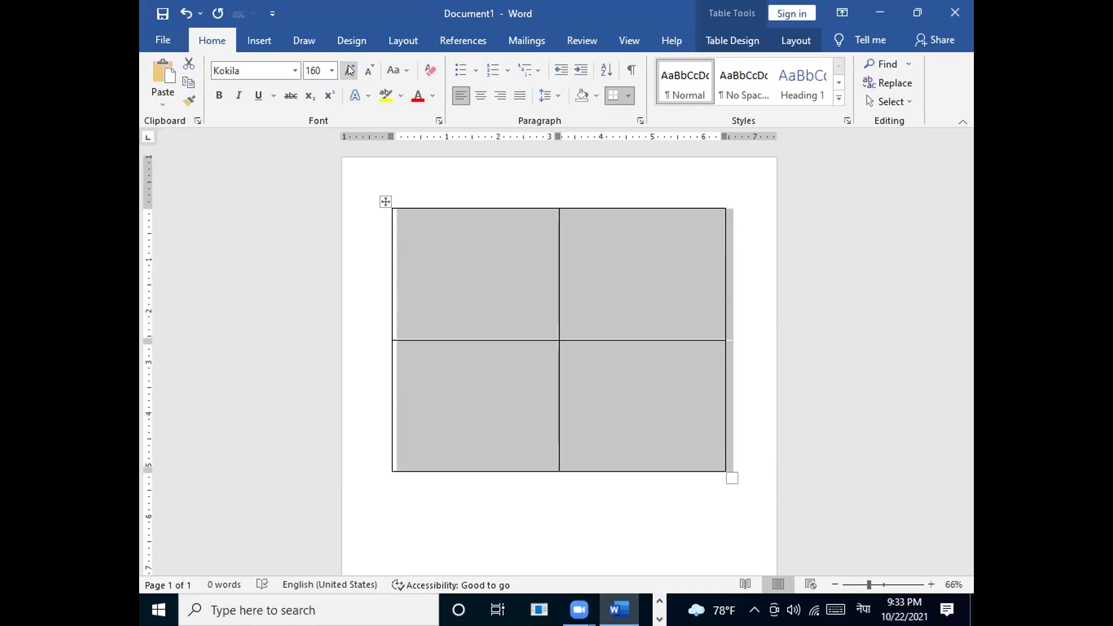
left_click(349, 71)
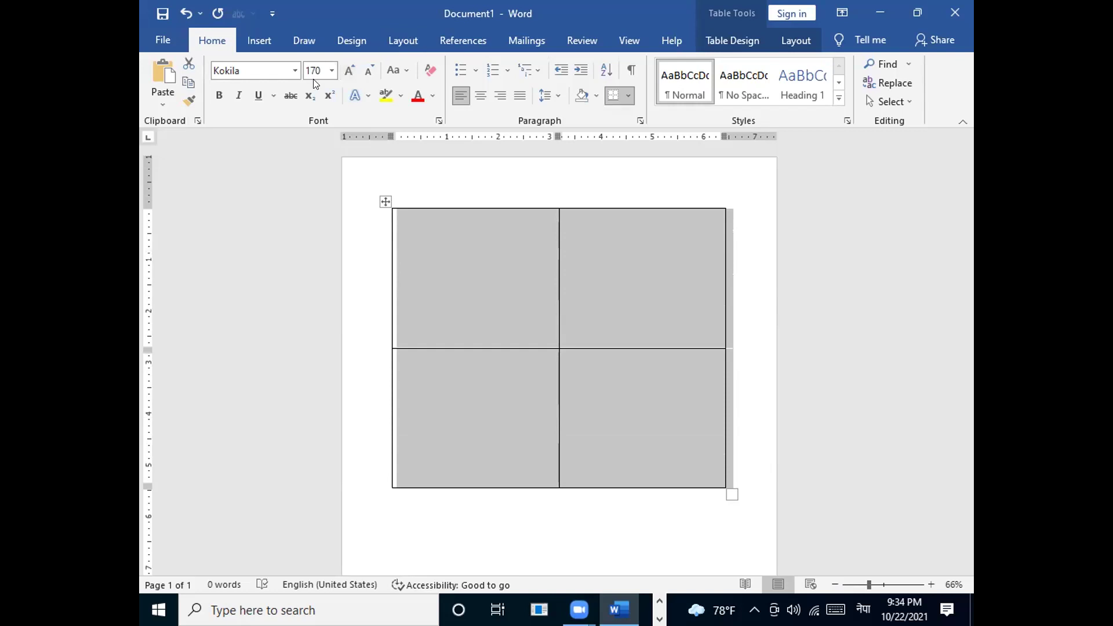
Step: Shrink the table font back down to its original size
left_click(369, 70)
left_click(369, 71)
left_click(369, 70)
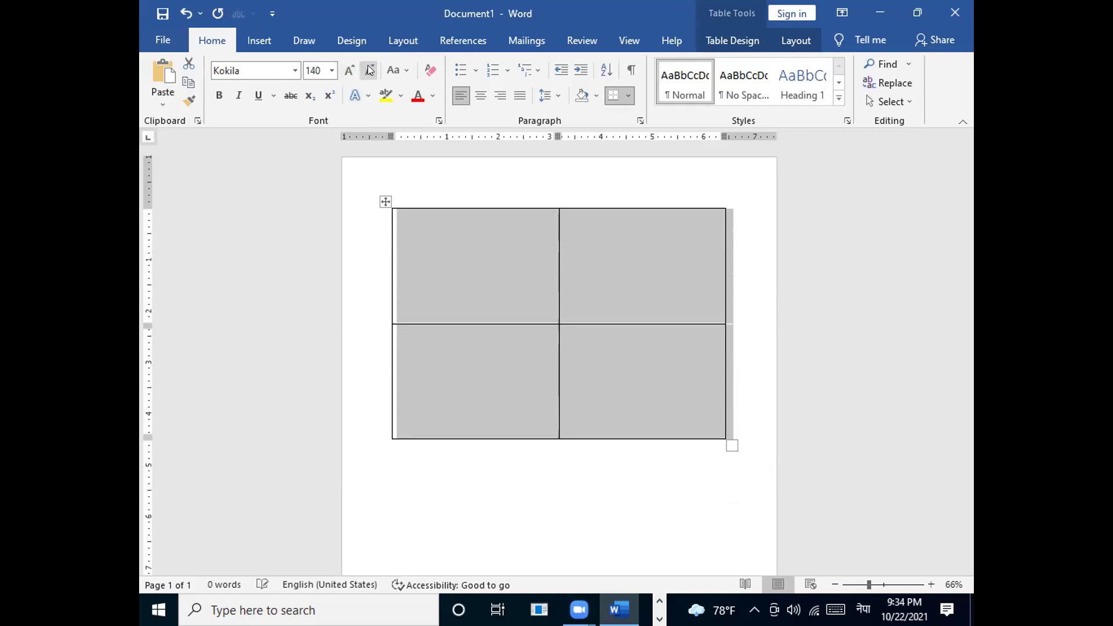
left_click(369, 70)
left_click(369, 70)
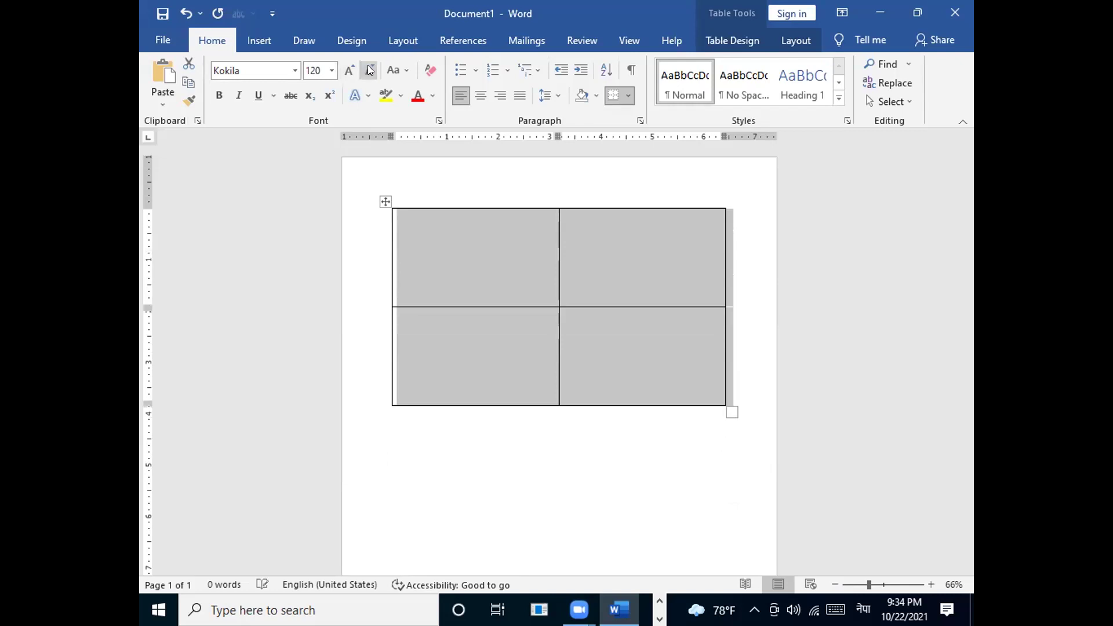
left_click(370, 70)
left_click(369, 70)
left_click(369, 70)
left_click(369, 70)
left_click(370, 70)
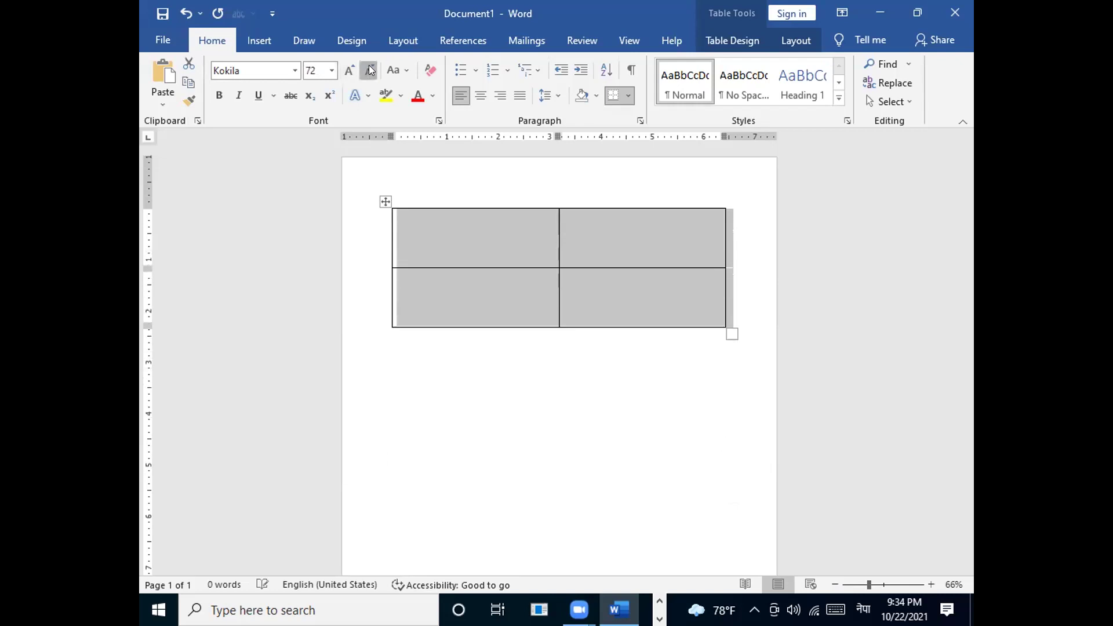
left_click(369, 70)
left_click(369, 70)
left_click(370, 71)
left_click(369, 70)
left_click(369, 71)
left_click(369, 70)
left_click(370, 70)
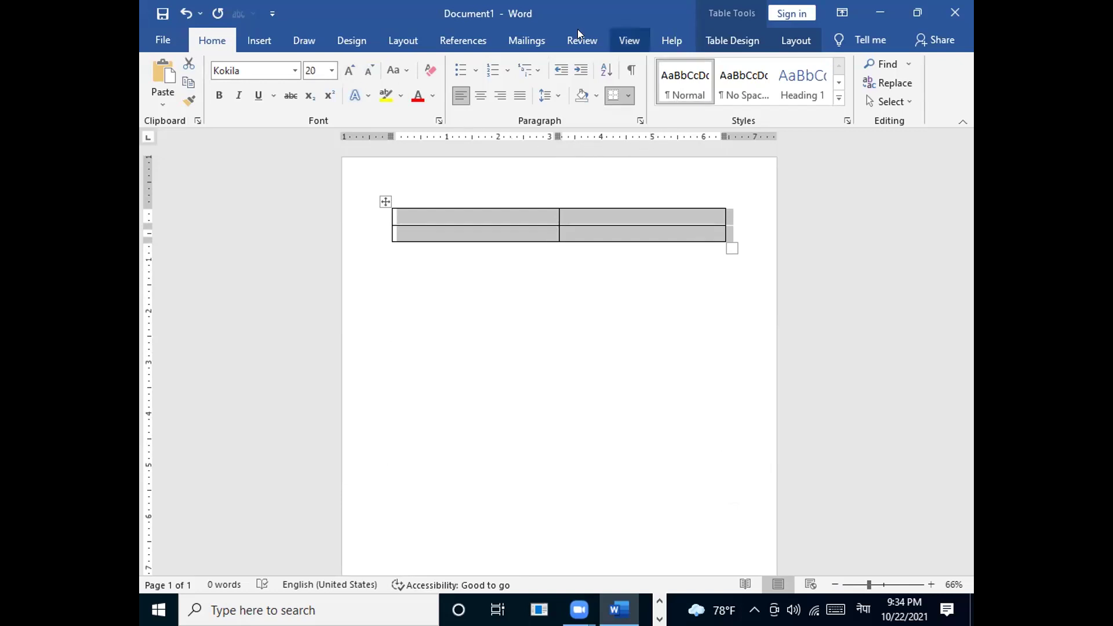
Step: Select the table's second row and show its Layout cell size of 0.49" by 3.25"
left_click(403, 42)
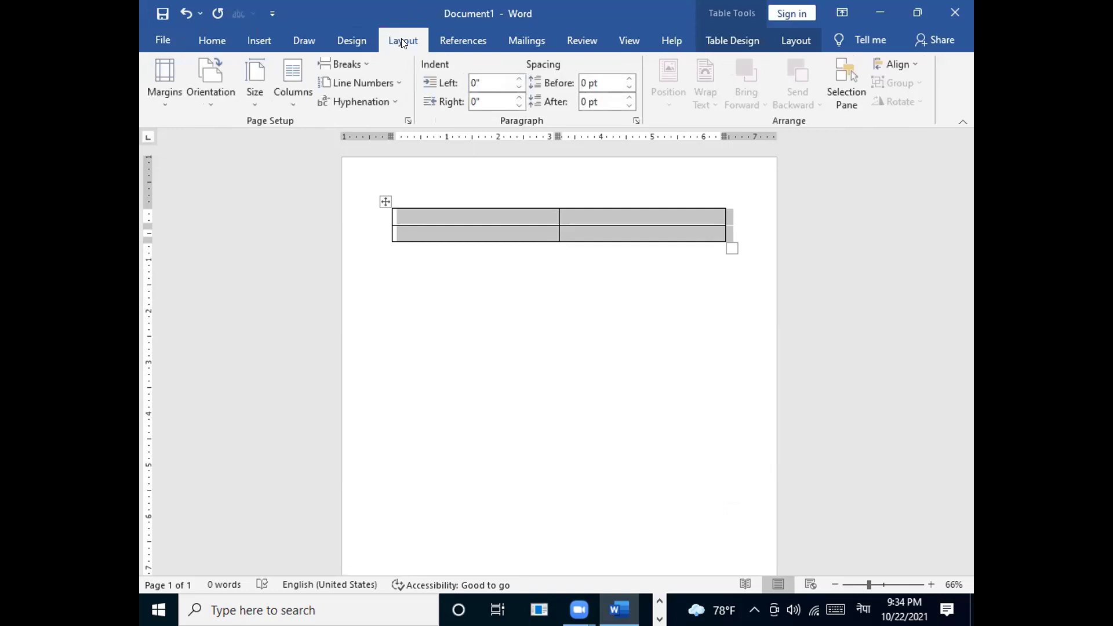
left_click(810, 218)
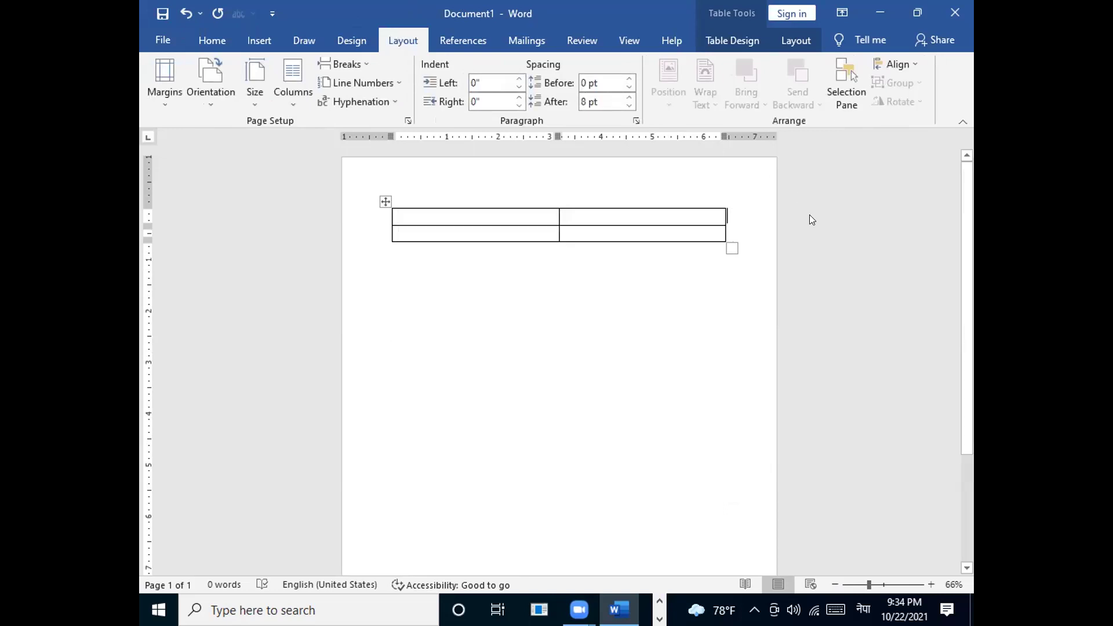
left_click(286, 240)
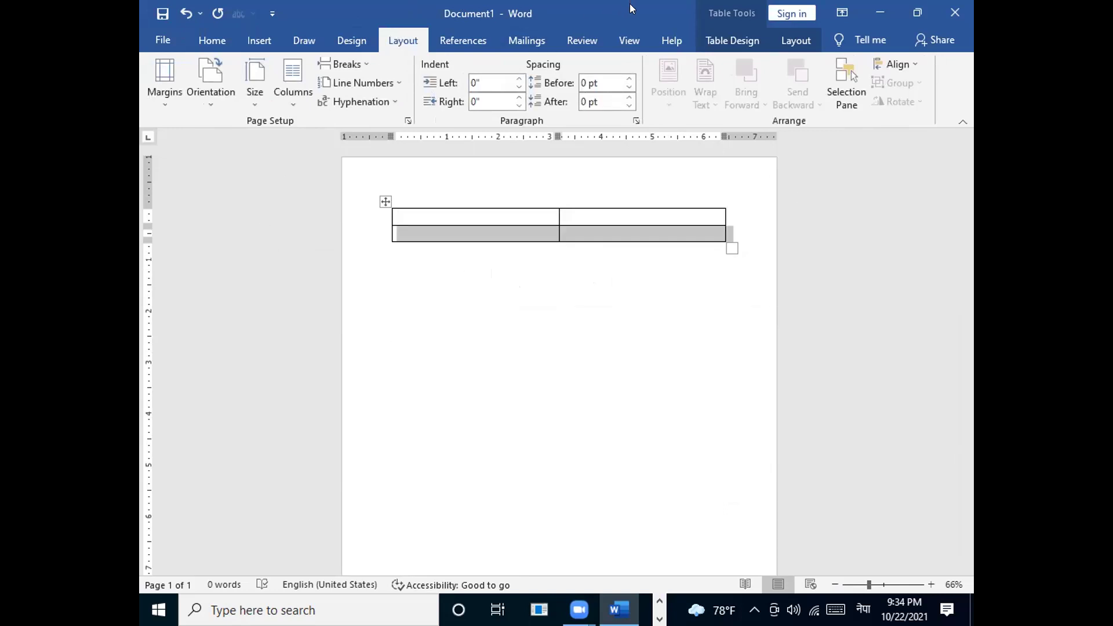
left_click(792, 35)
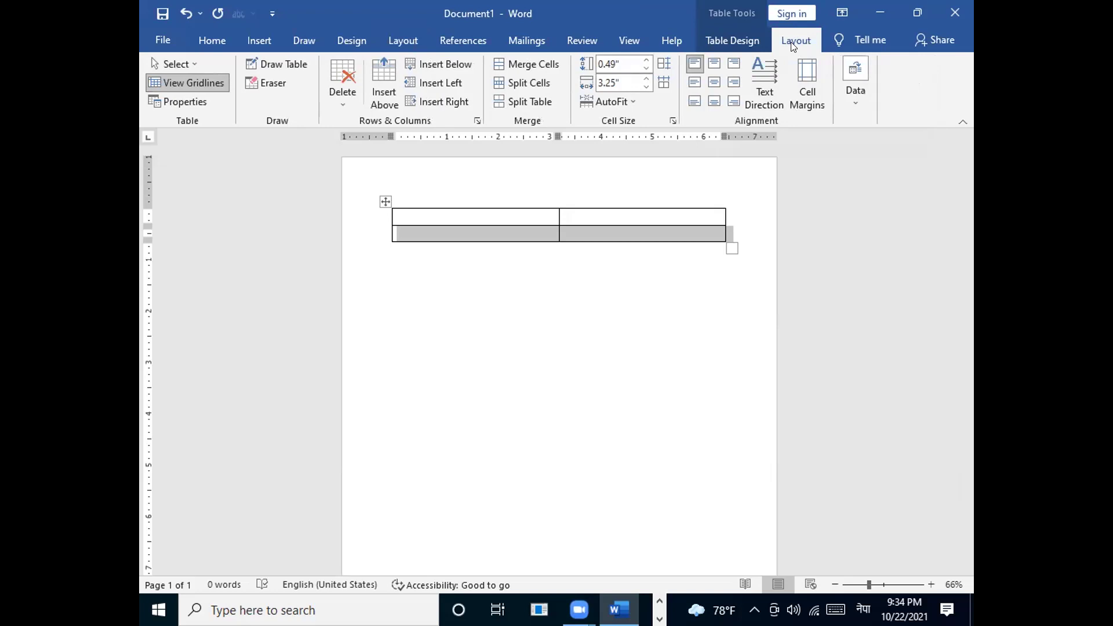
Step: Distribute the table rows evenly and raise the row height to 3"
left_click(666, 318)
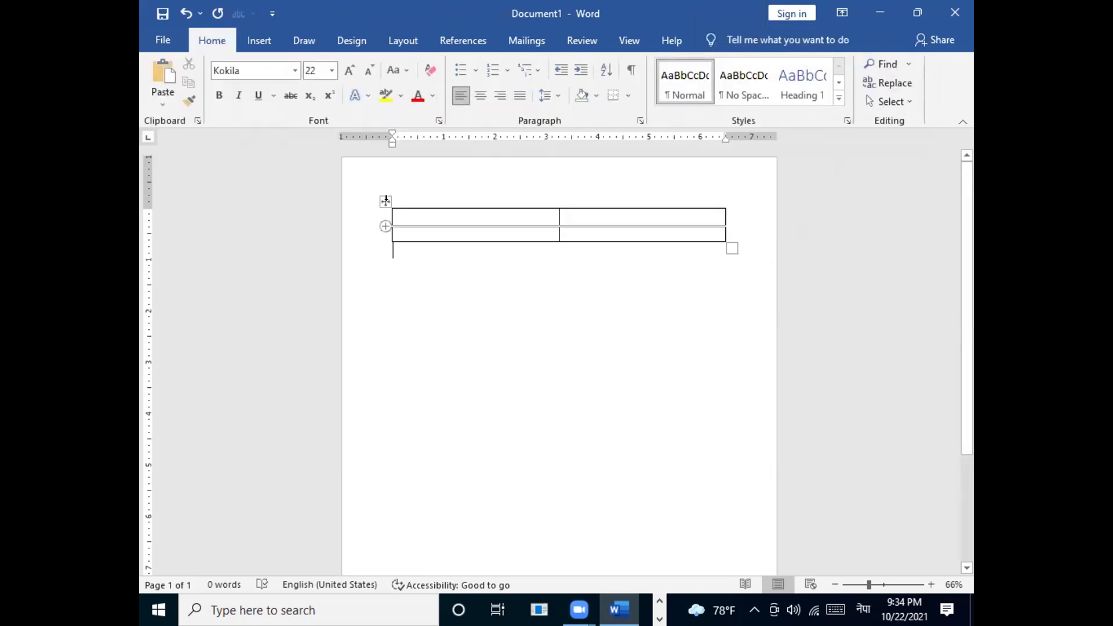
left_click(385, 201)
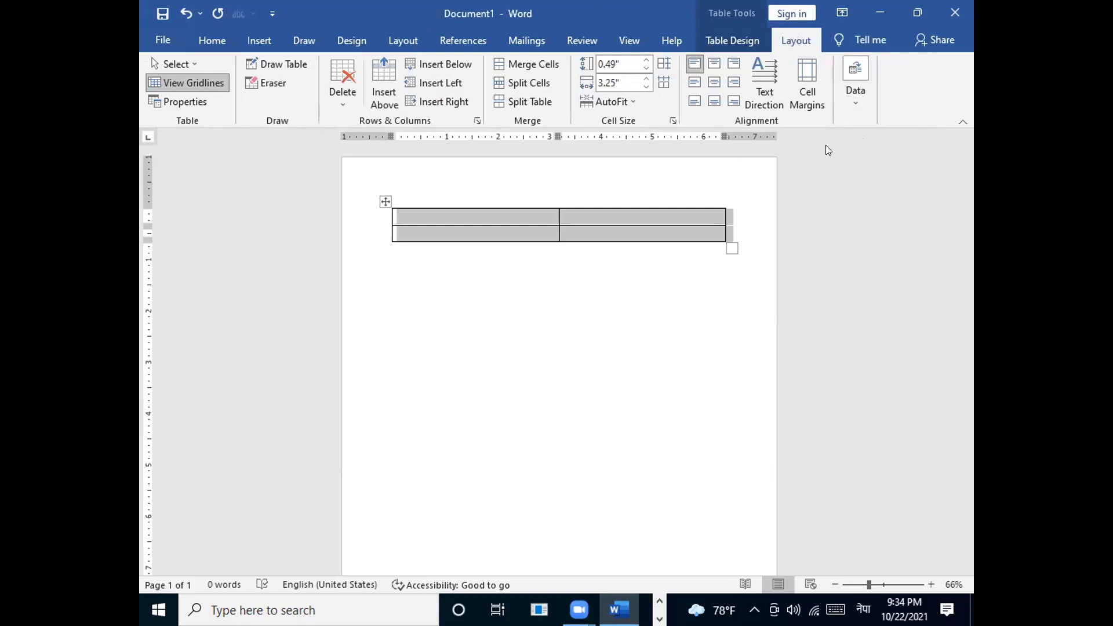
left_click(662, 66)
left_click(644, 60)
left_click(644, 60)
left_click(645, 60)
left_click(644, 60)
left_click(645, 60)
left_click(645, 60)
left_click(644, 60)
left_click(644, 60)
left_click(645, 60)
left_click(645, 60)
left_click(645, 60)
left_click(645, 60)
left_click(644, 60)
left_click(644, 60)
left_click(644, 60)
left_click(644, 60)
left_click(645, 61)
left_click(644, 60)
left_click(645, 60)
left_click(644, 60)
left_click(644, 60)
left_click(644, 60)
left_click(645, 60)
left_click(644, 60)
left_click(644, 60)
left_click(644, 60)
left_click(645, 60)
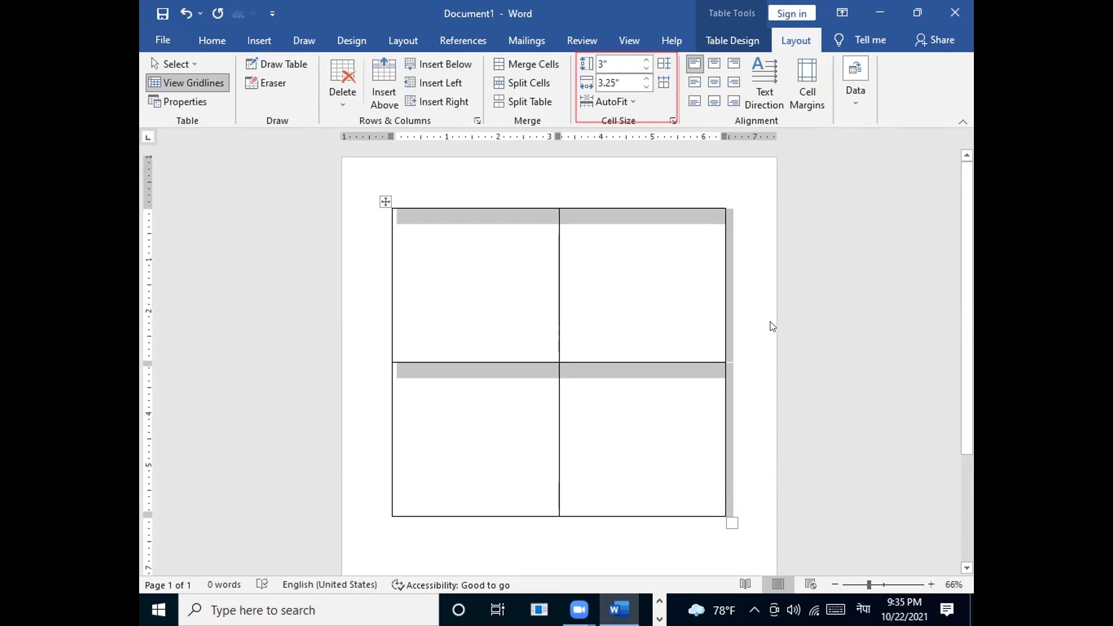
Step: Widen the columns to 3.4" and zoom to inspect the enlarged cells
left_click(641, 74)
left_click(640, 74)
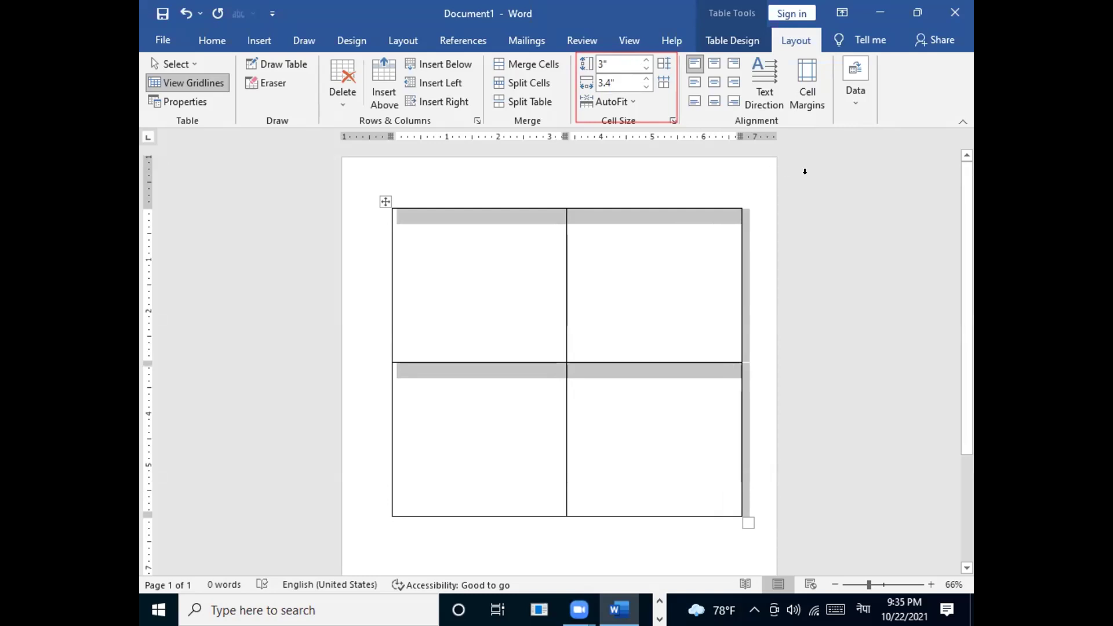
left_click(874, 585)
left_click(885, 585)
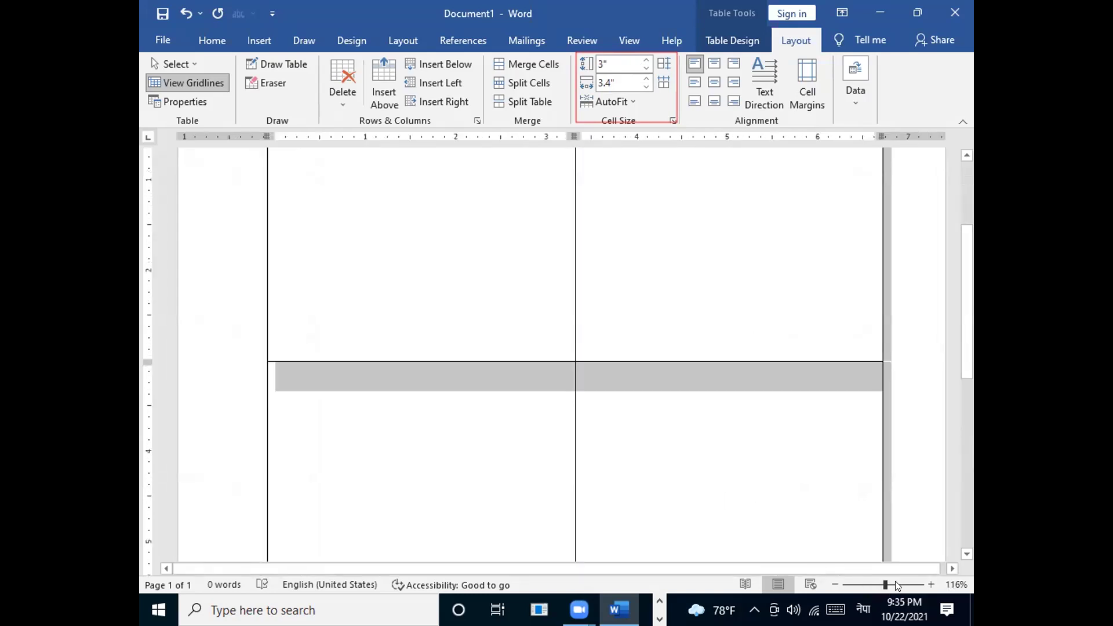
left_click(877, 585)
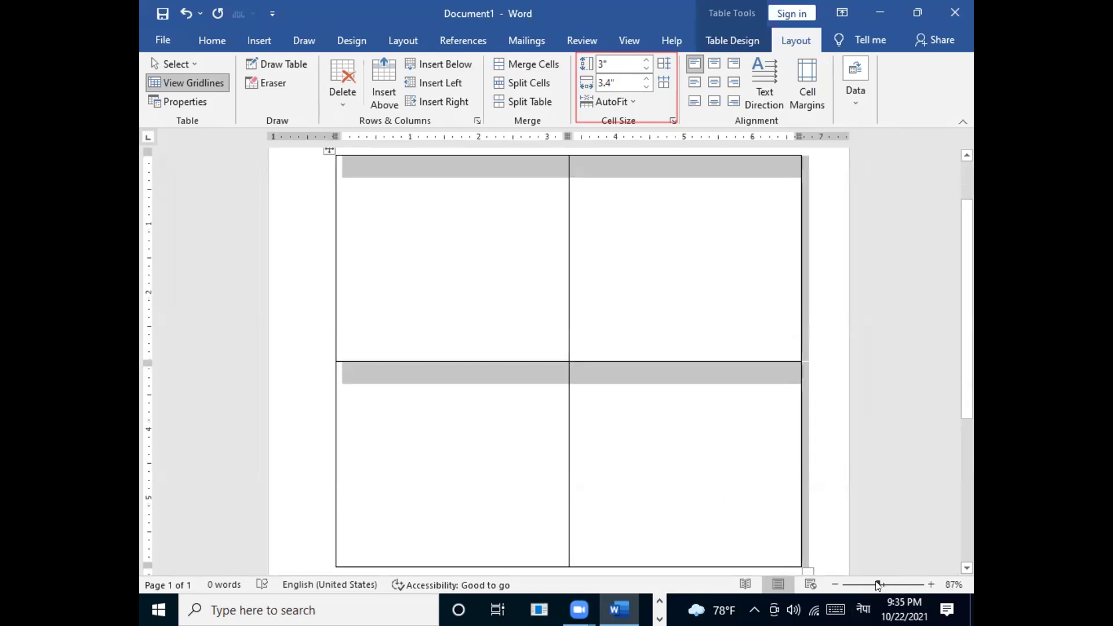
left_click_drag(878, 585, 887, 585)
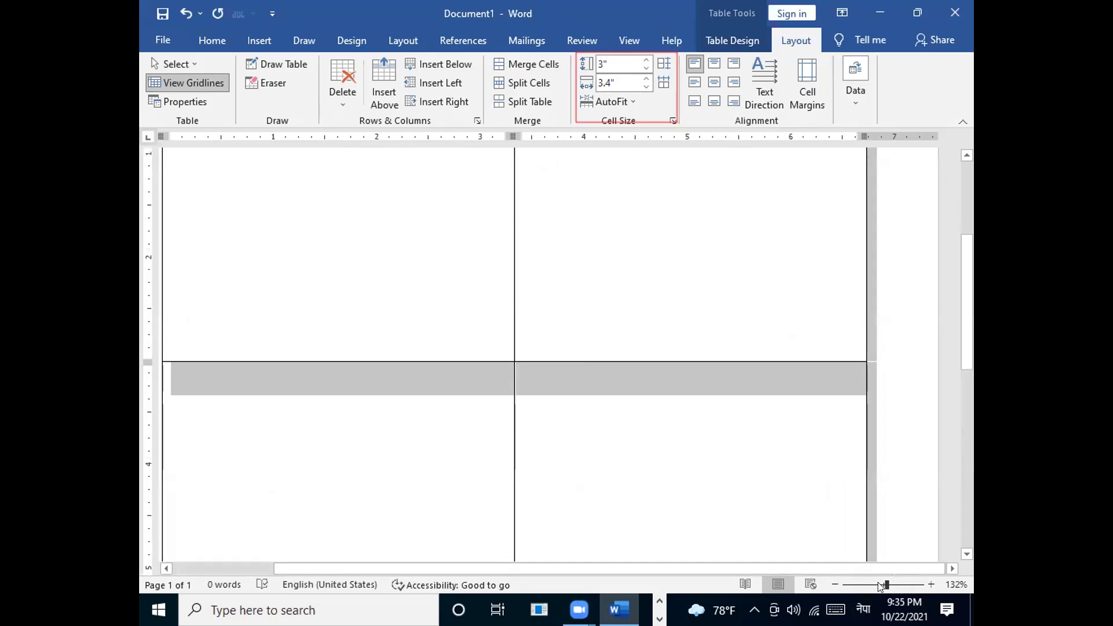
left_click_drag(887, 585, 879, 585)
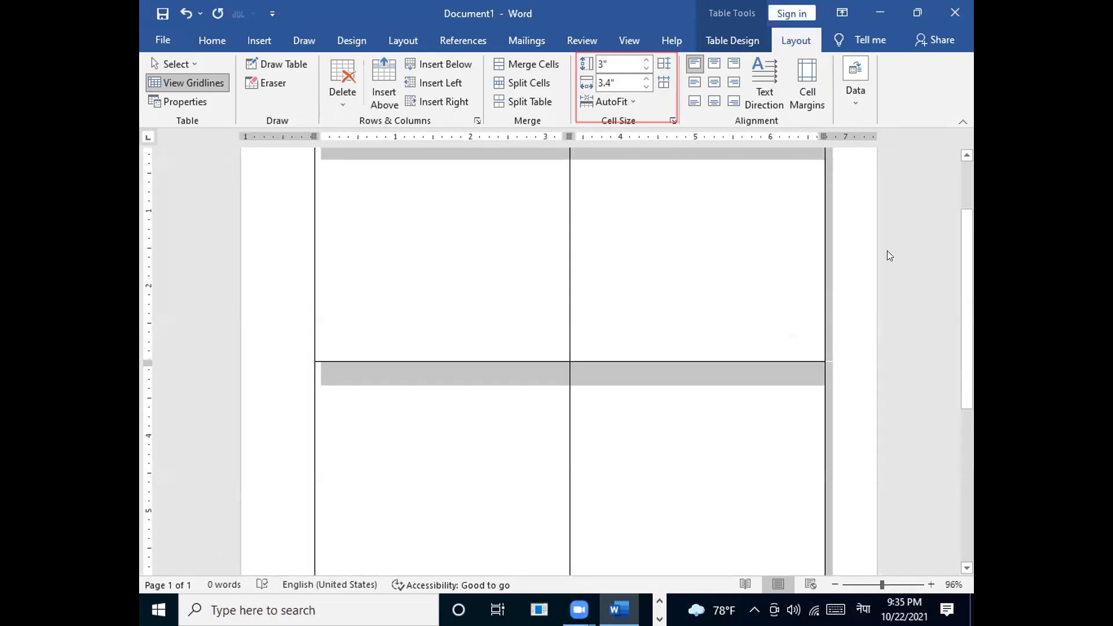
left_click(963, 155)
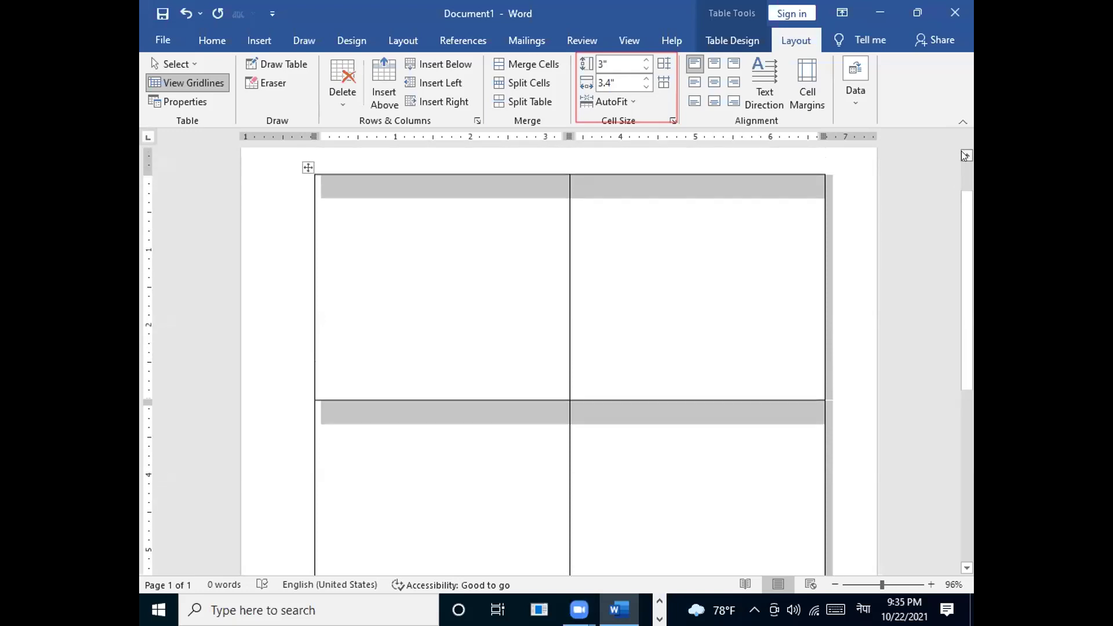
left_click(964, 155)
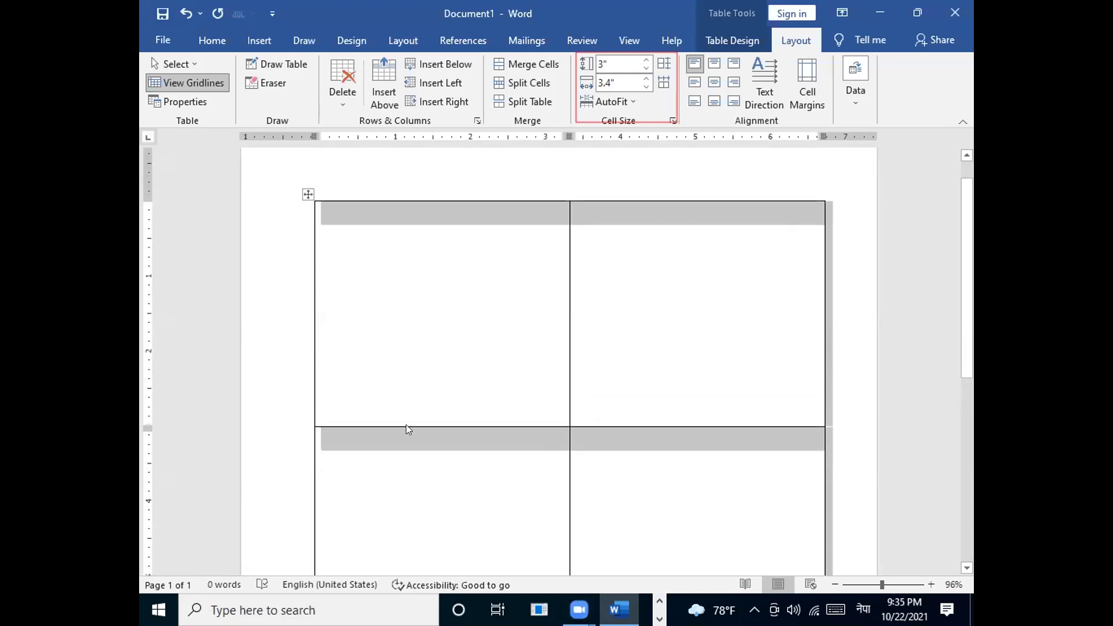
left_click(335, 308)
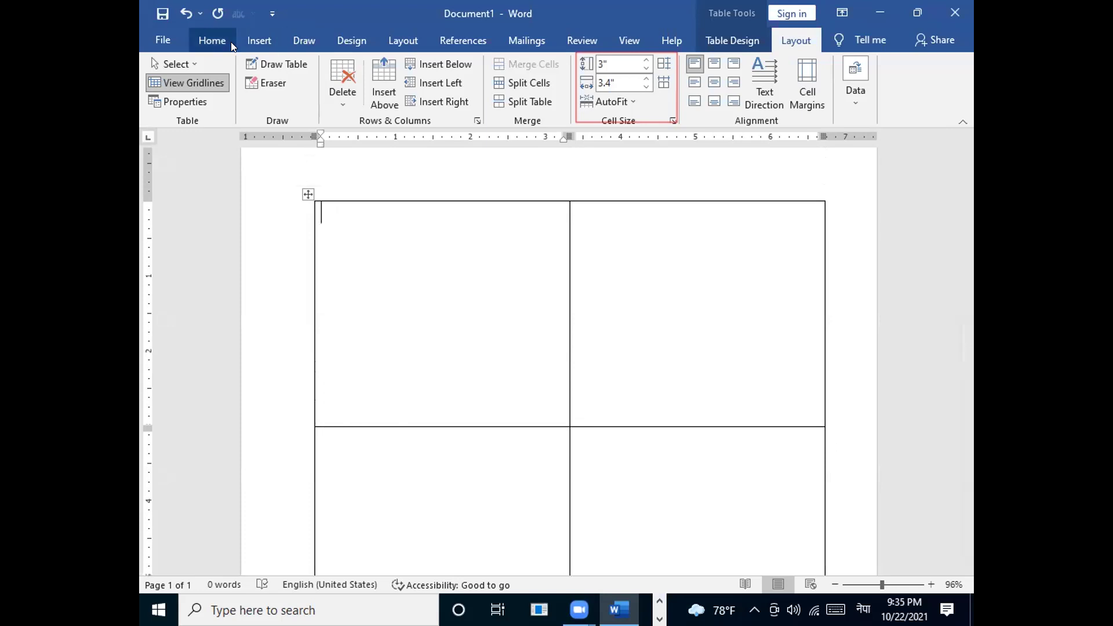
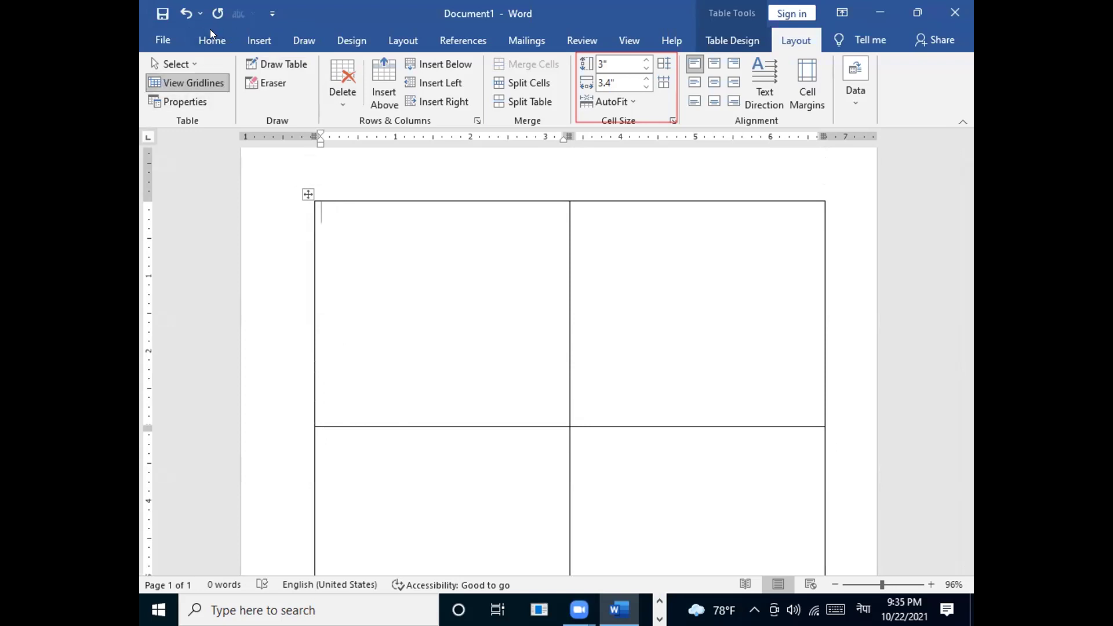
Step: Insert plain black WordArt into the first table cell and delete its placeholder text
left_click(259, 42)
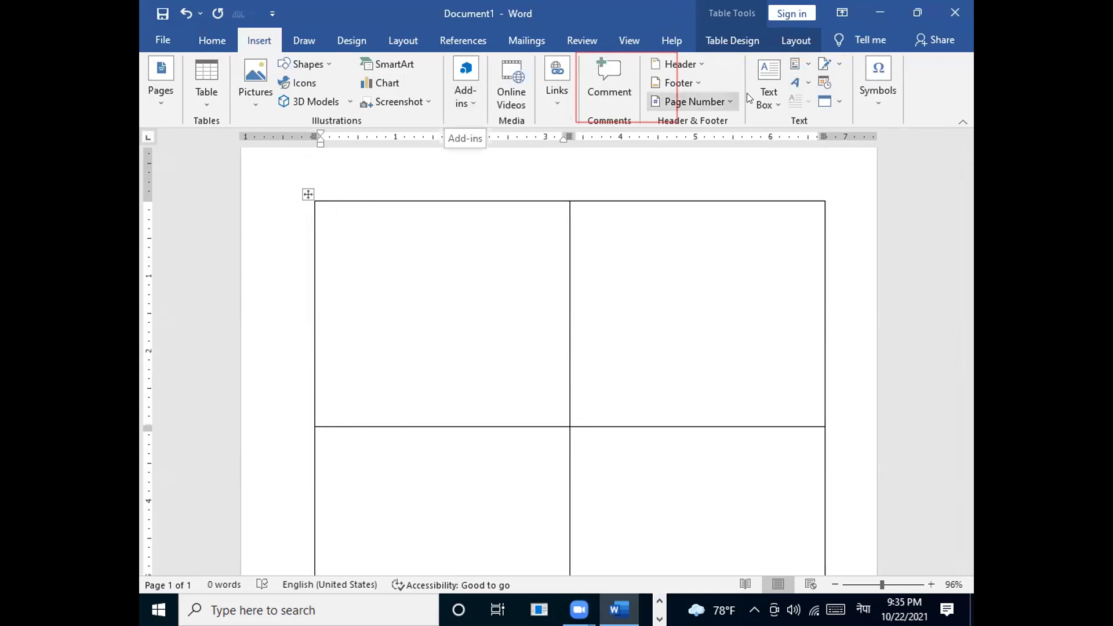
left_click(805, 84)
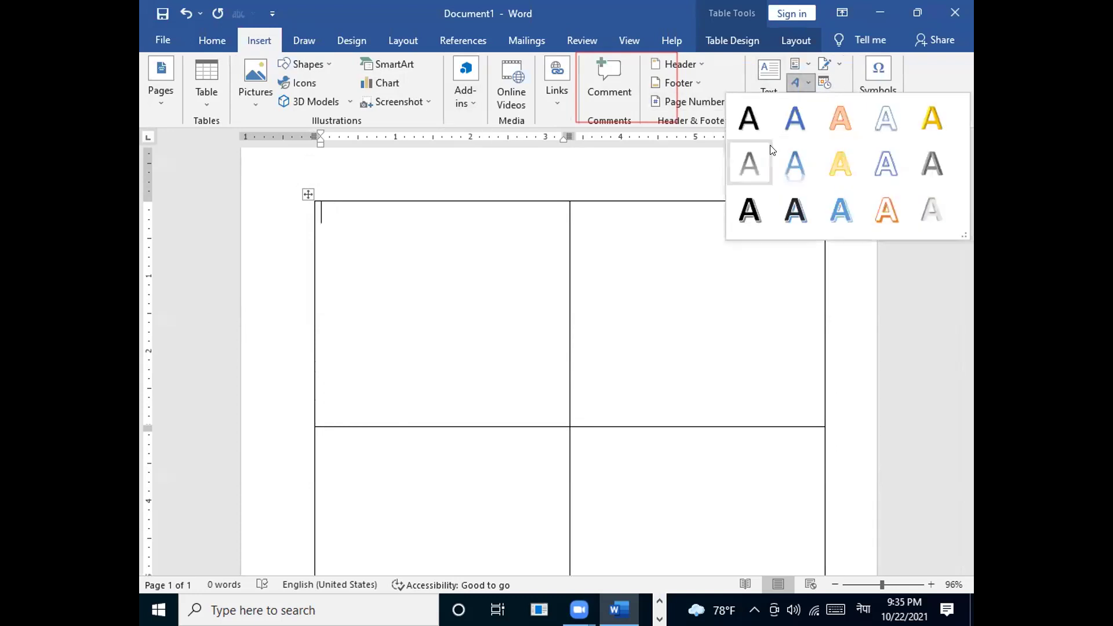
left_click(754, 118)
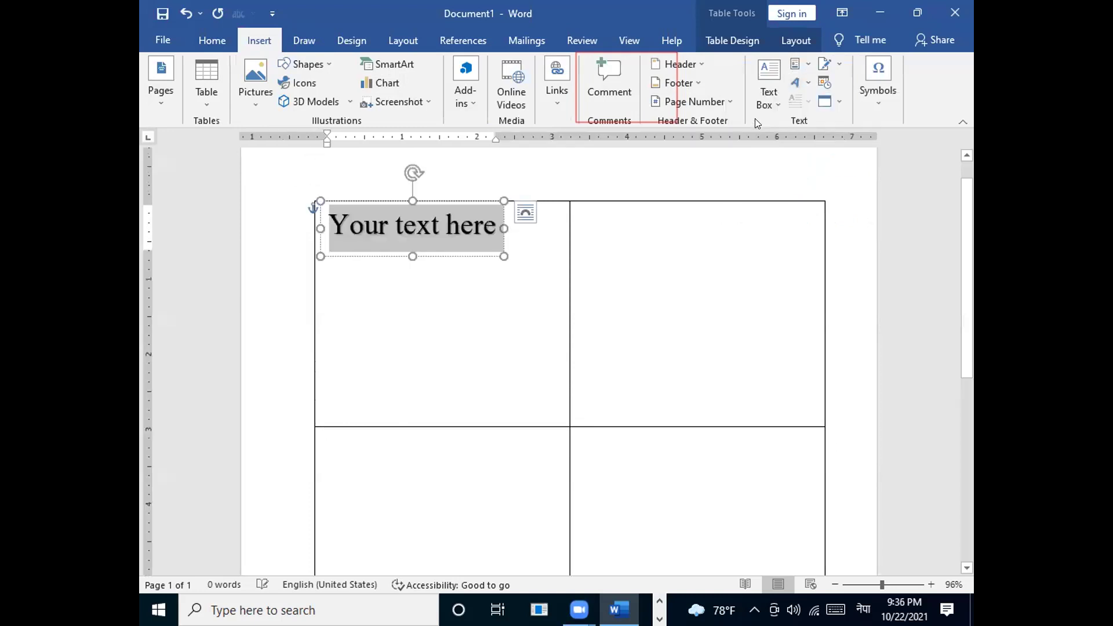
left_click(347, 223)
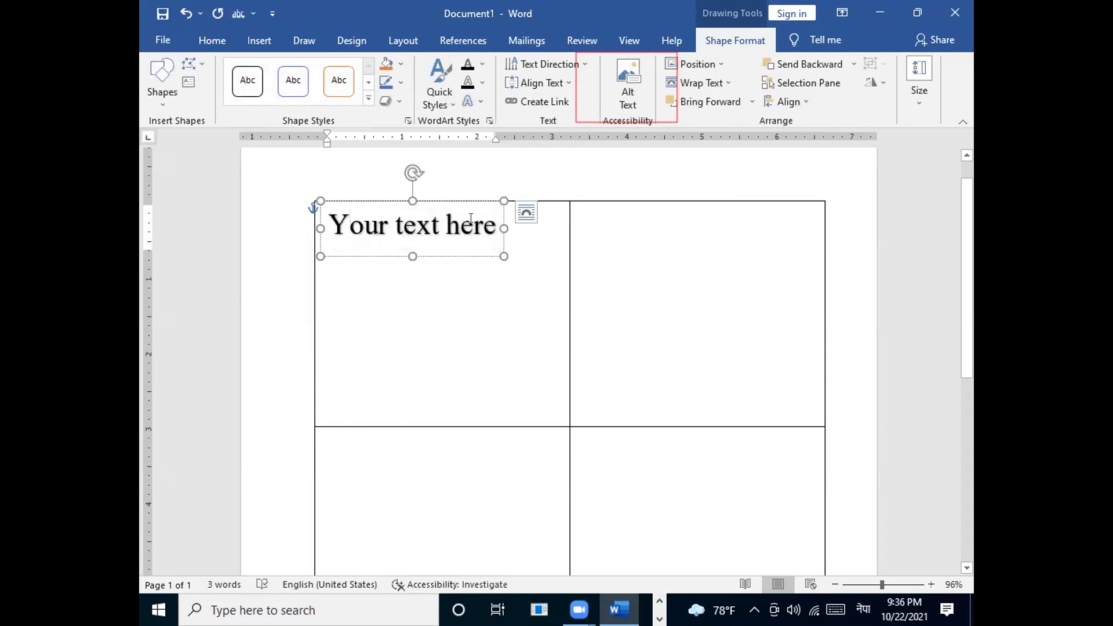
key("Escape")
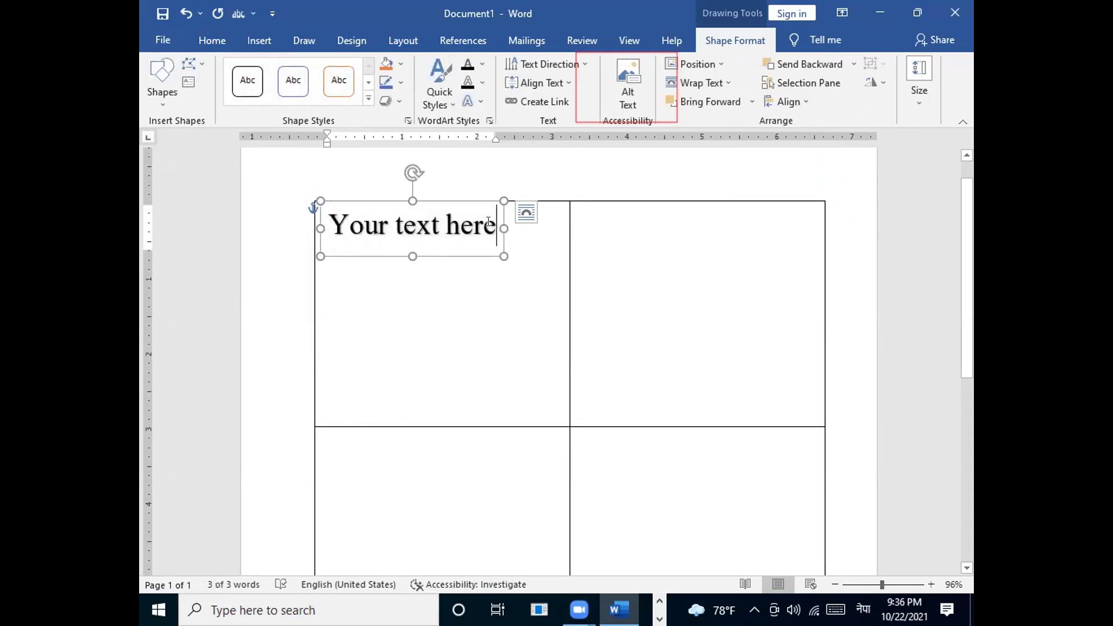
key("BackSpace")
key("BackSpace")
key("BackSpace")
key("BackSpace")
key("BackSpace")
key("BackSpace")
key("BackSpace")
key("BackSpace")
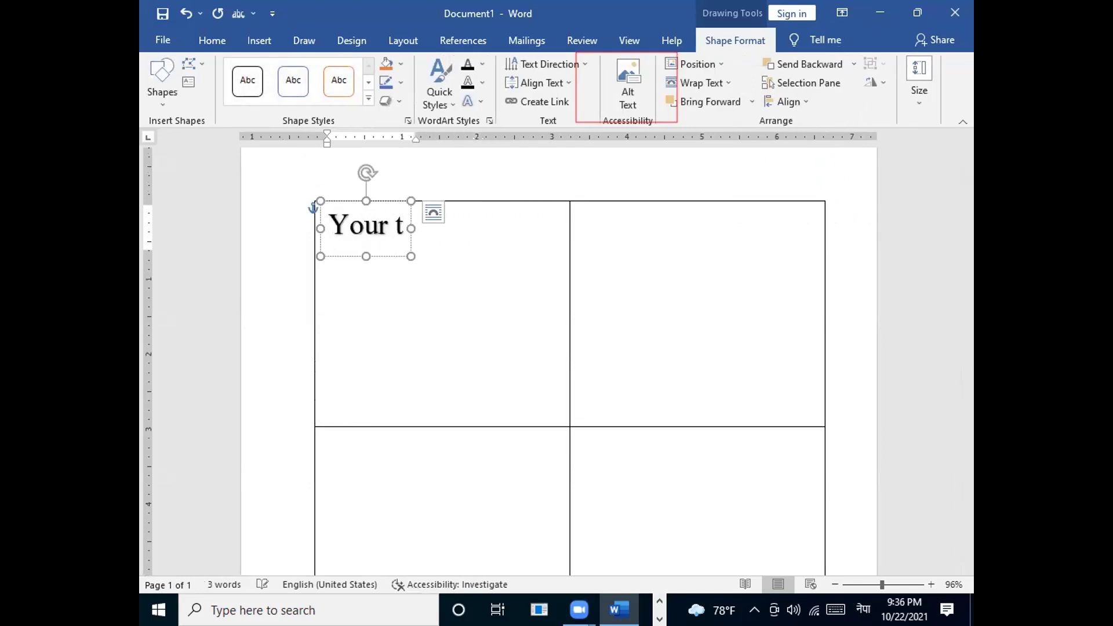
key("BackSpace")
key("BackSpace")
key("BackSpace")
key("BackSpace")
key("BackSpace")
key("BackSpace")
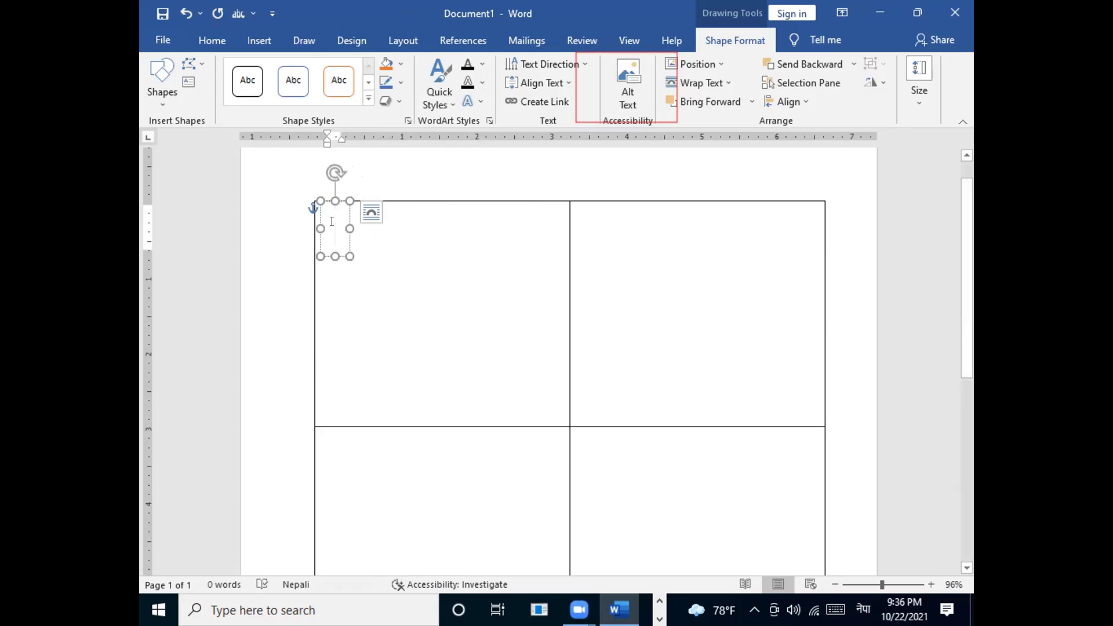
Step: Widen the WordArt box and type the school name श्री सुनसरी आधारभूत विद्यालय
left_click_drag(350, 229, 538, 235)
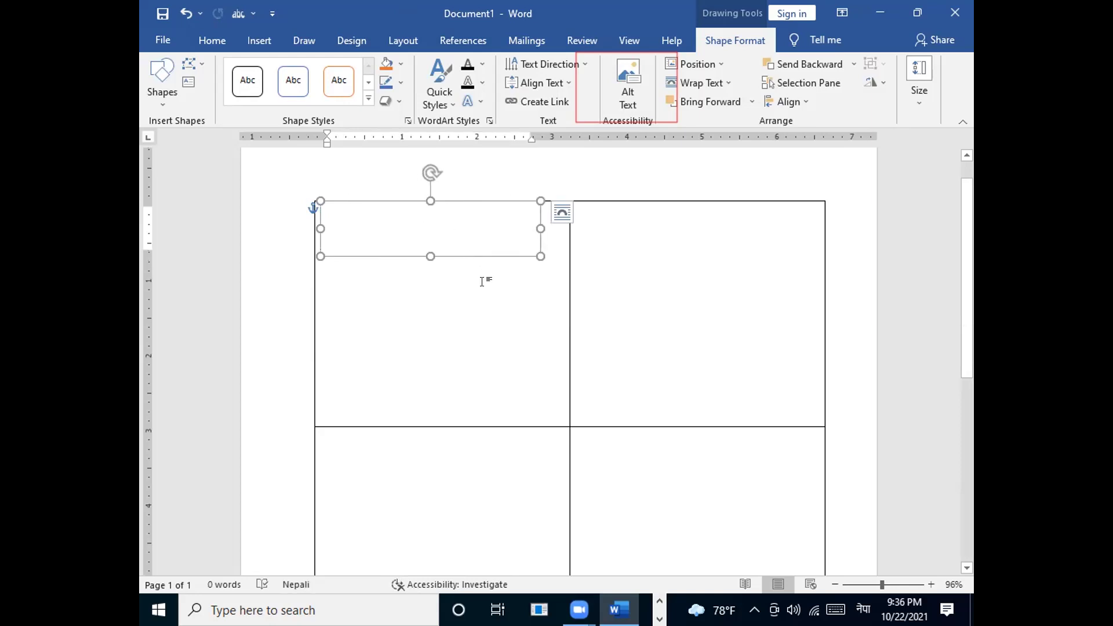
type("₹")
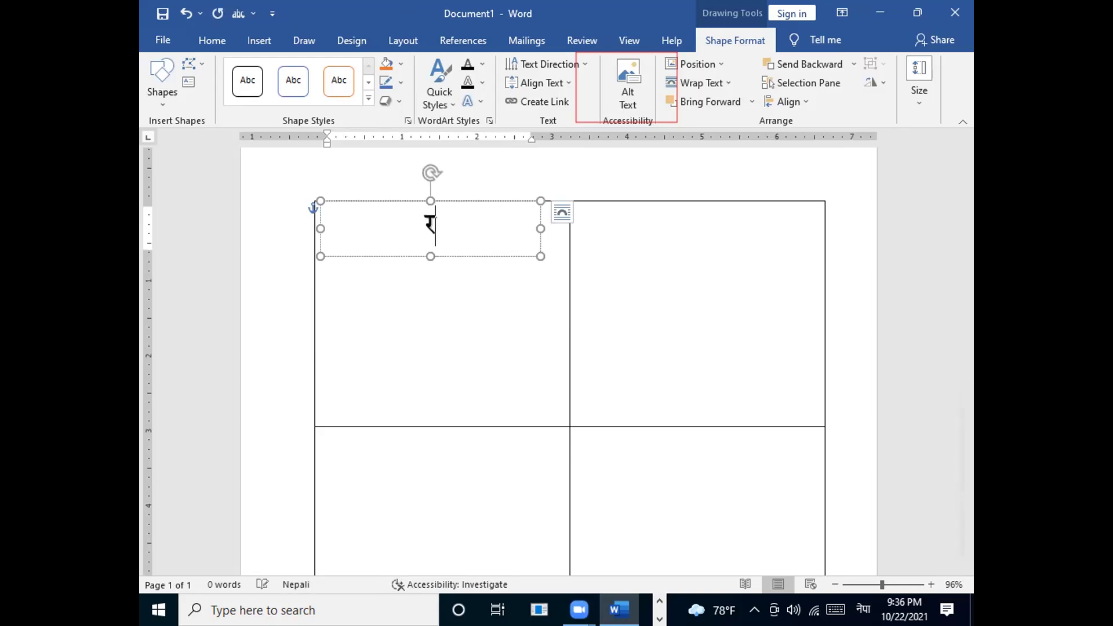
key("ctrl+z")
type("श्री")
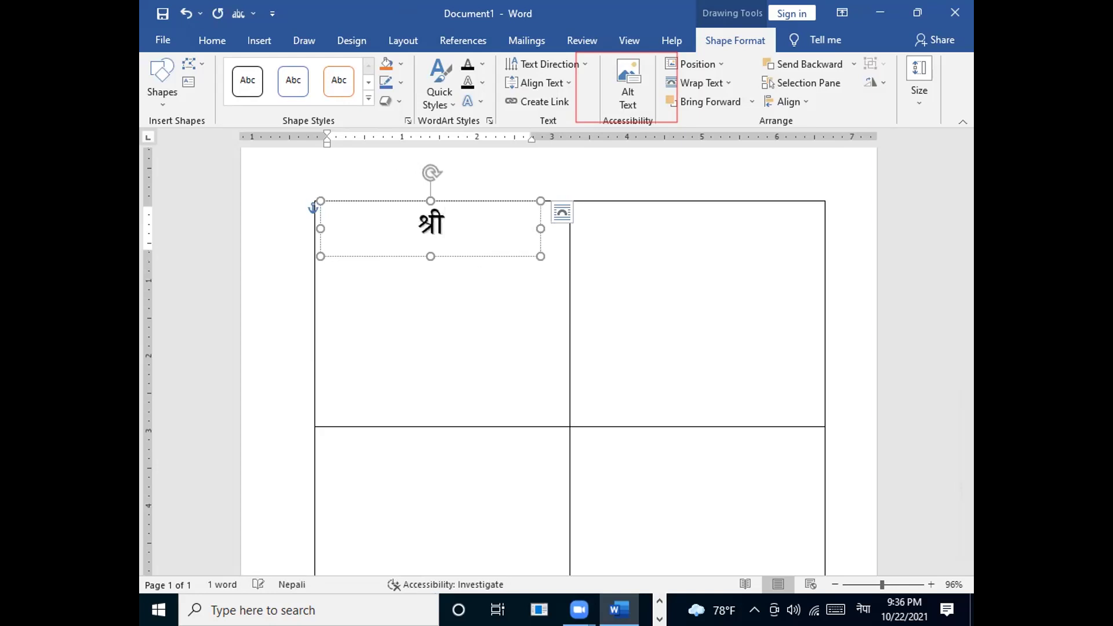
type(" स")
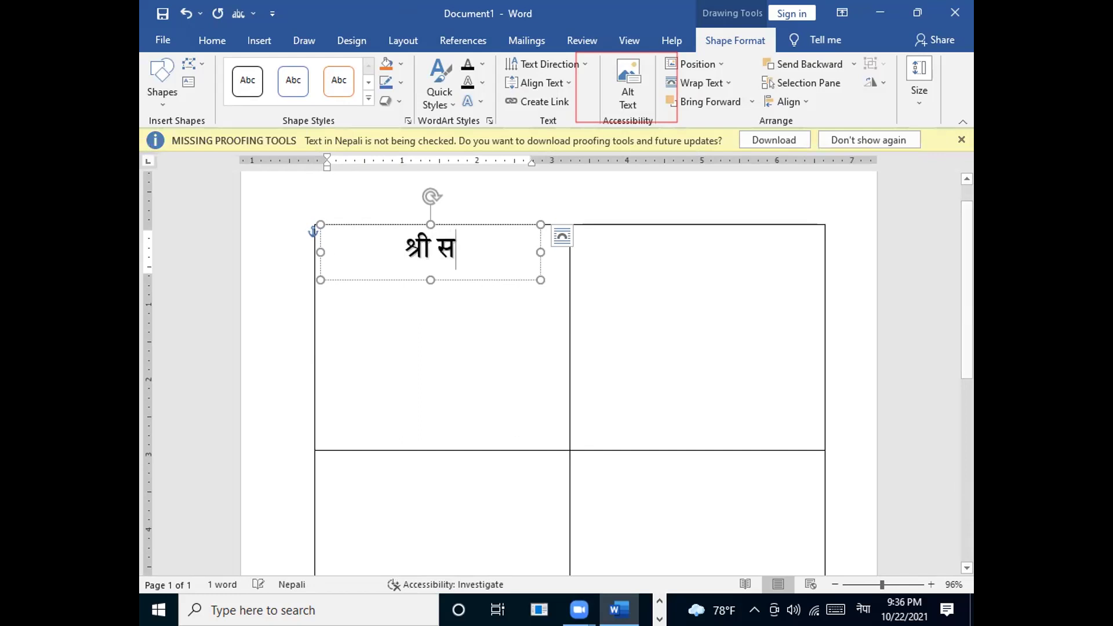
type("ुन")
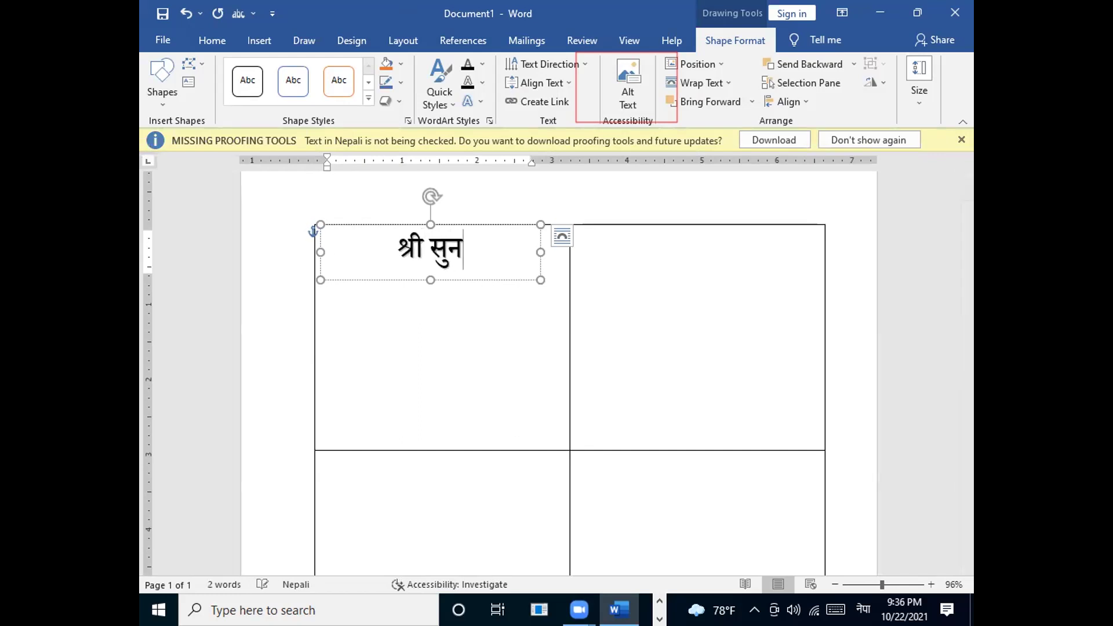
type("स")
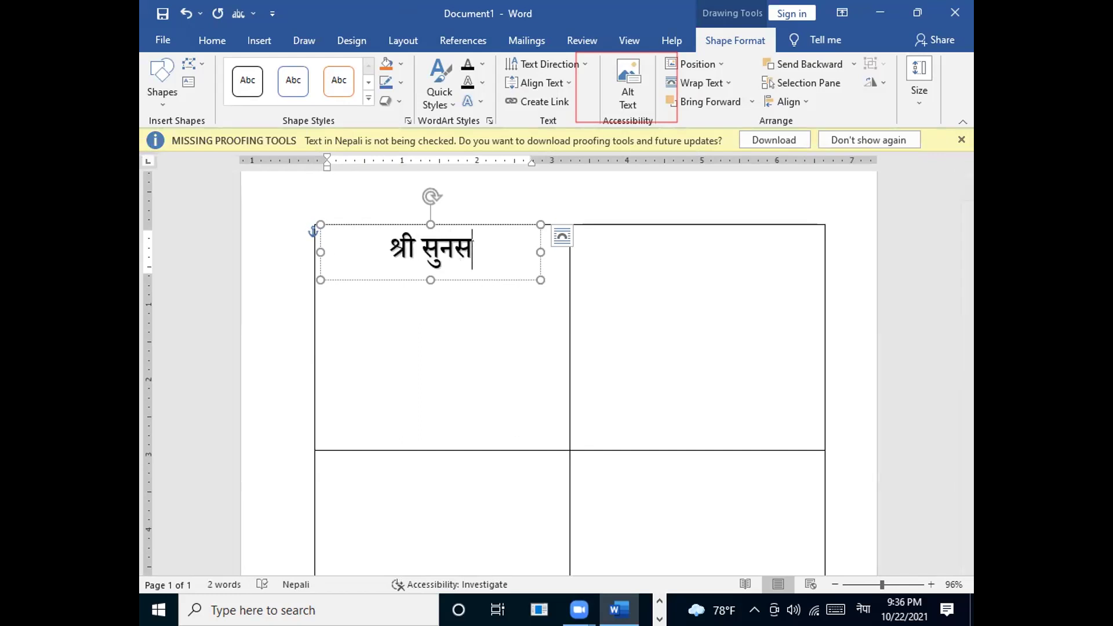
type("री ")
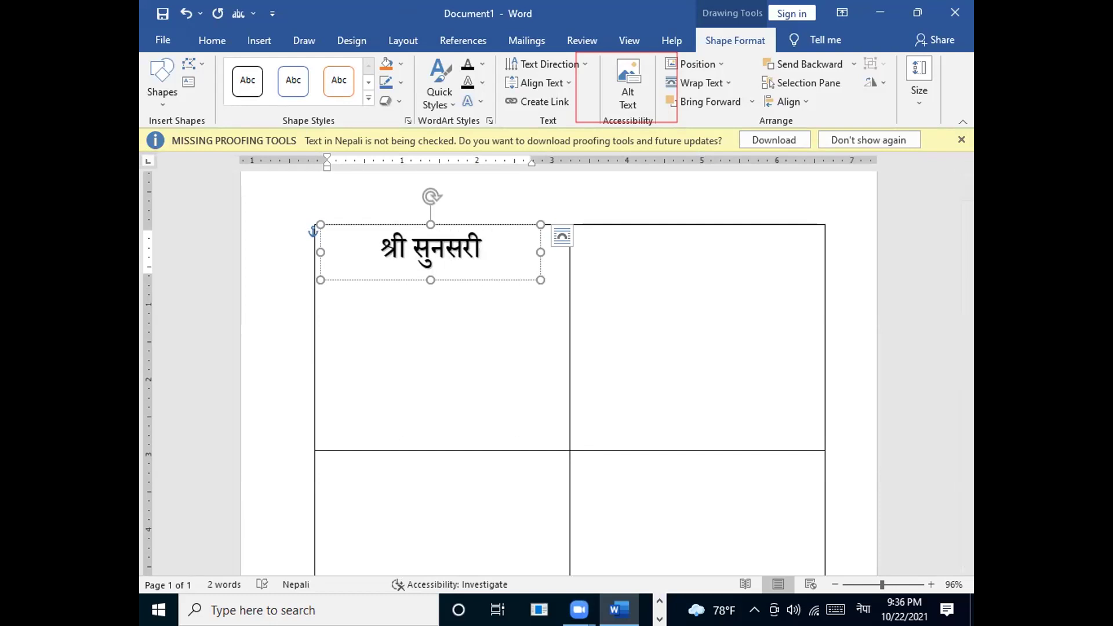
type("आभ")
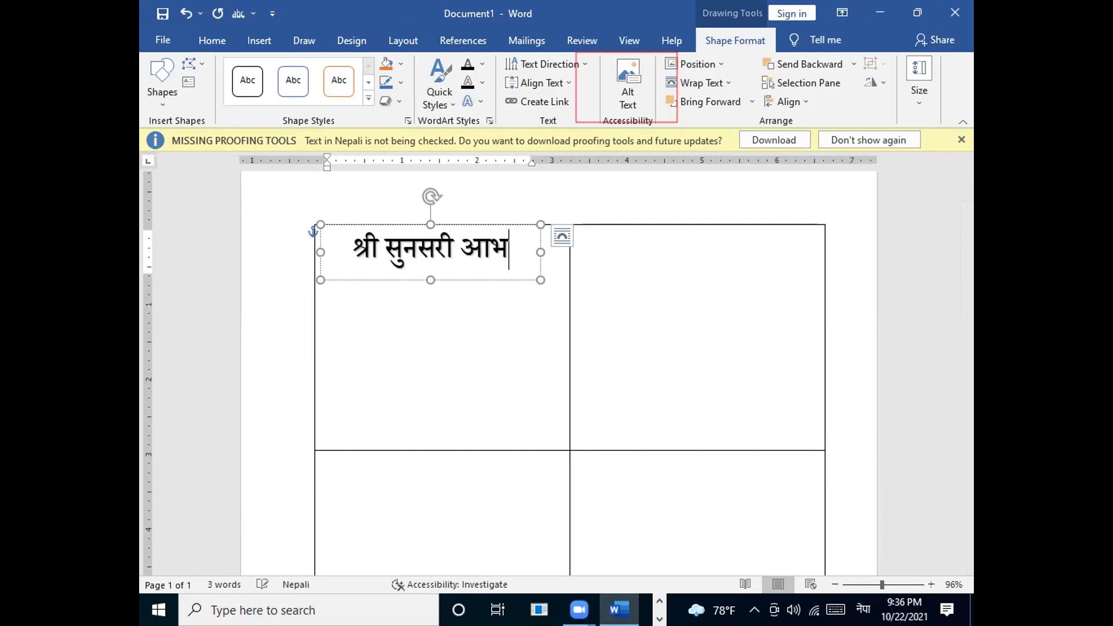
key("BackSpace")
type("ध")
type("ारभू")
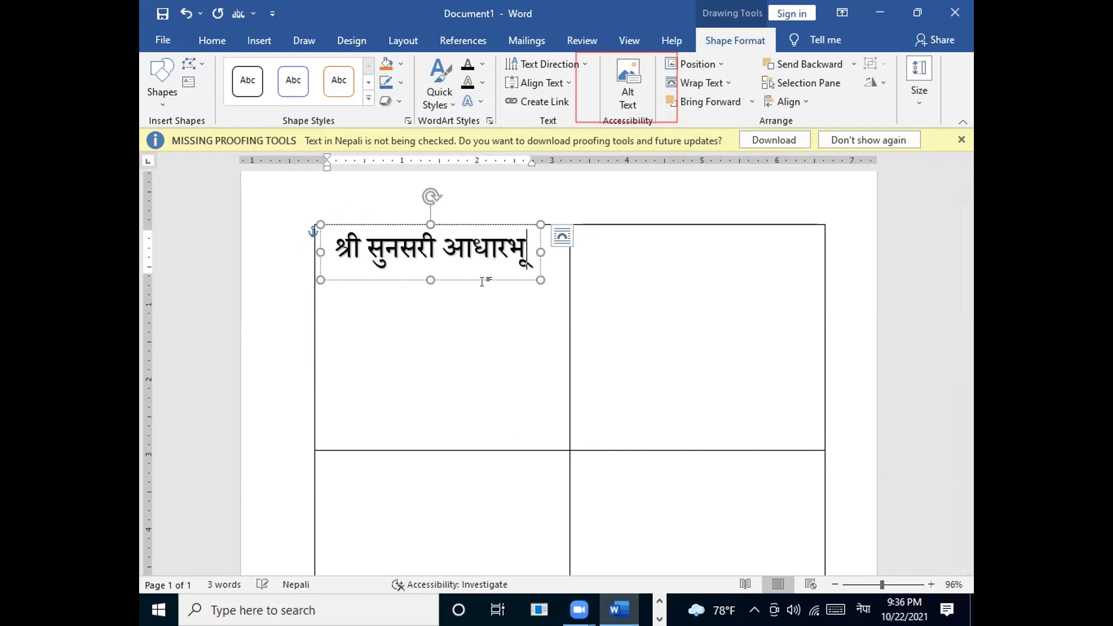
type("त ")
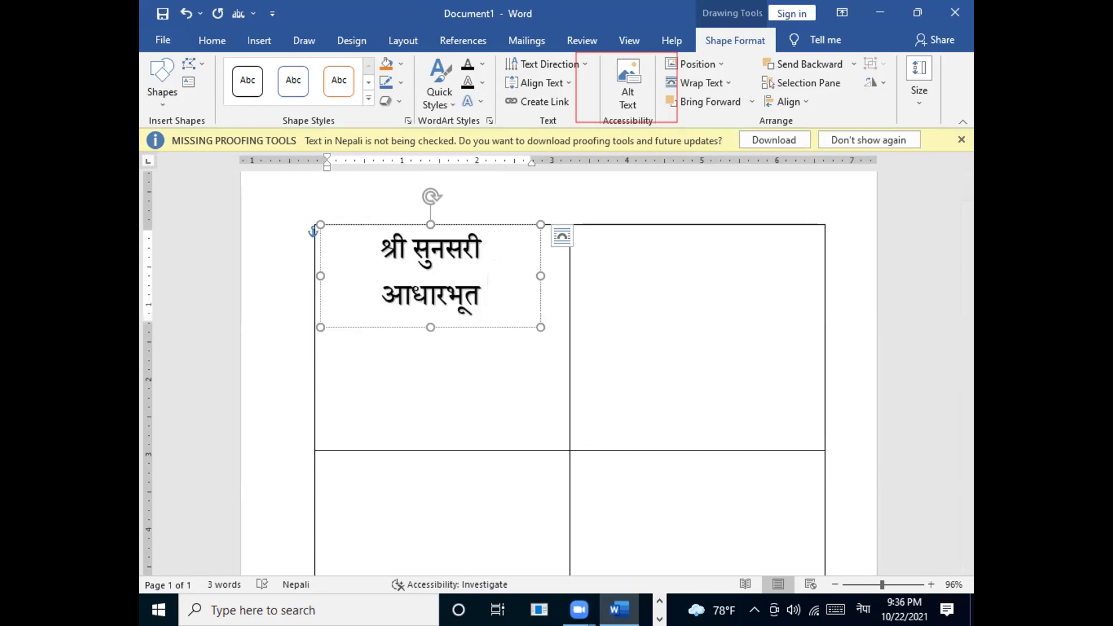
type("वस")
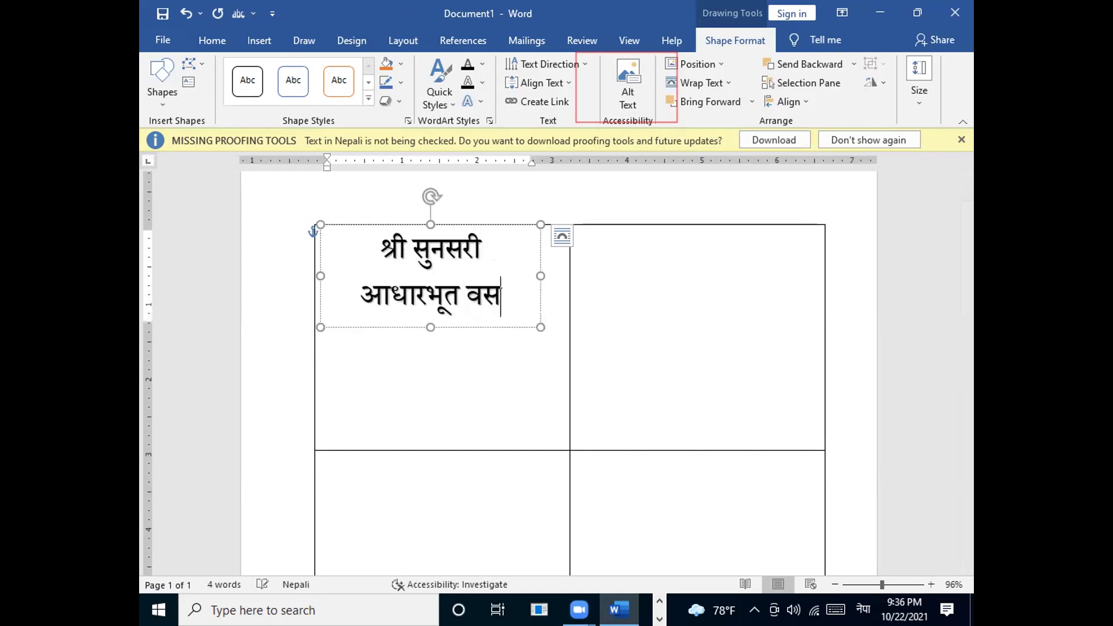
key("BackSpace")
type("ि")
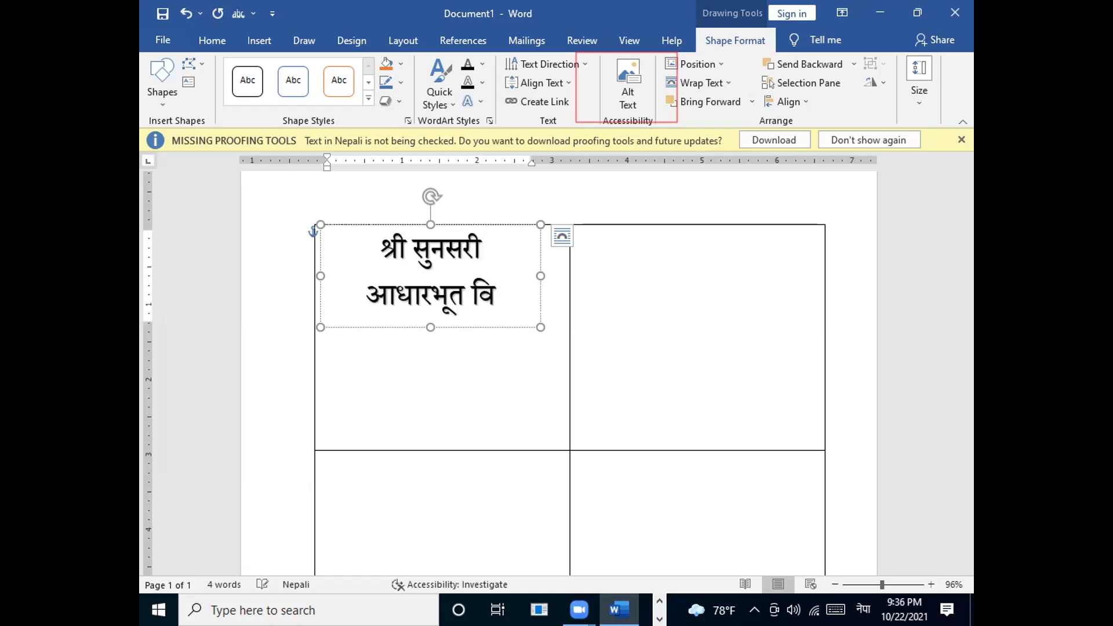
type("द")
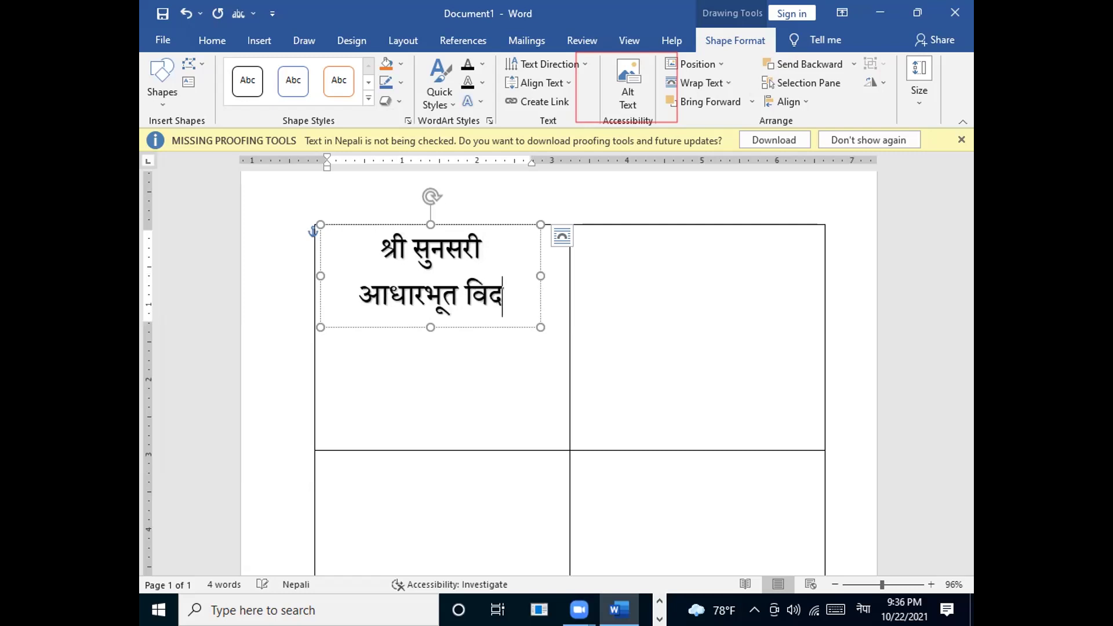
type("्")
type("या")
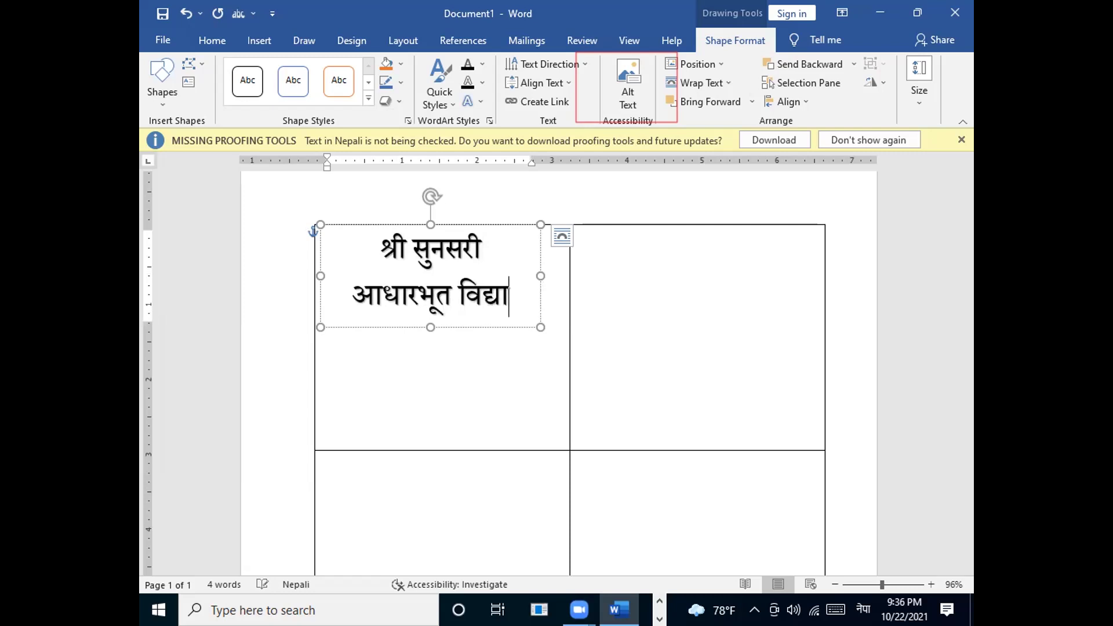
type("ल")
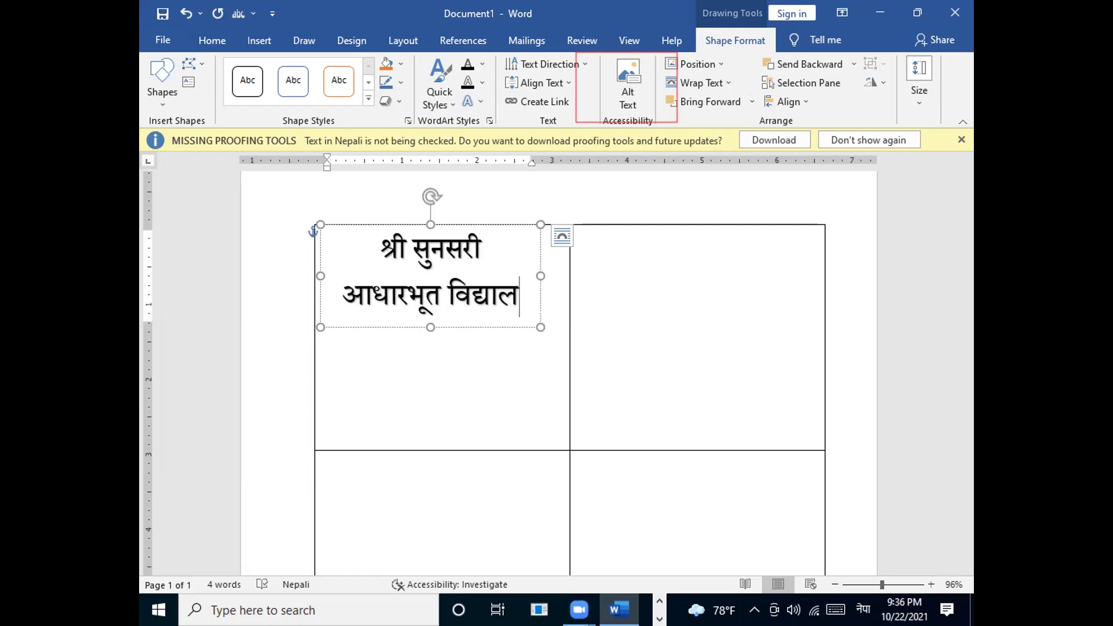
type("ष")
key("BackSpace")
type("य")
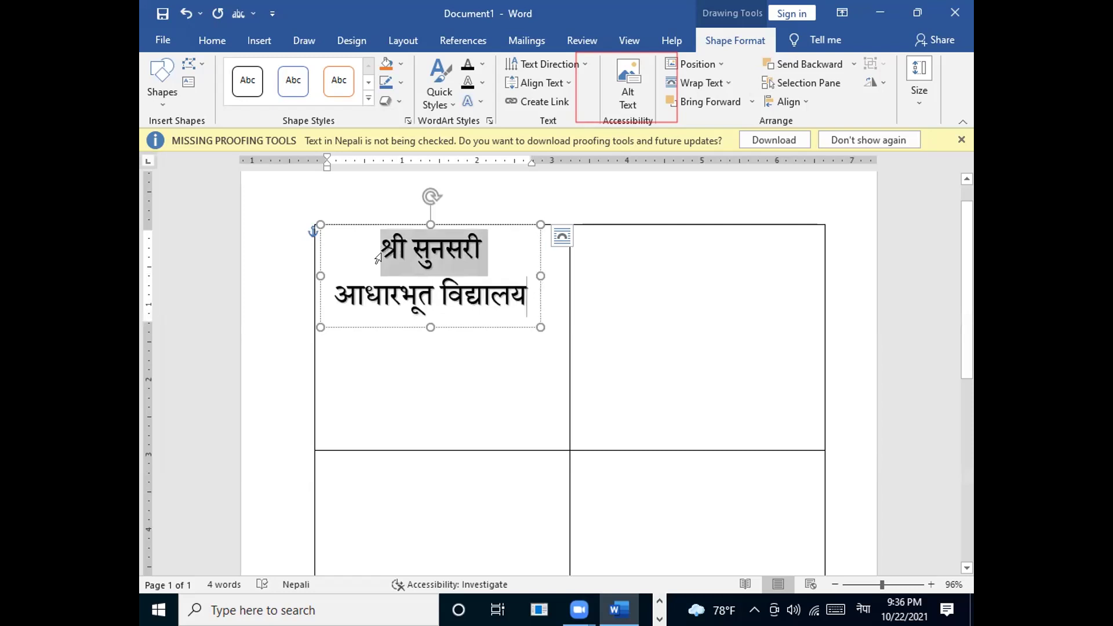
Step: Shrink the school name to 24 pt so it fits on one line
left_click_drag(366, 255, 528, 305)
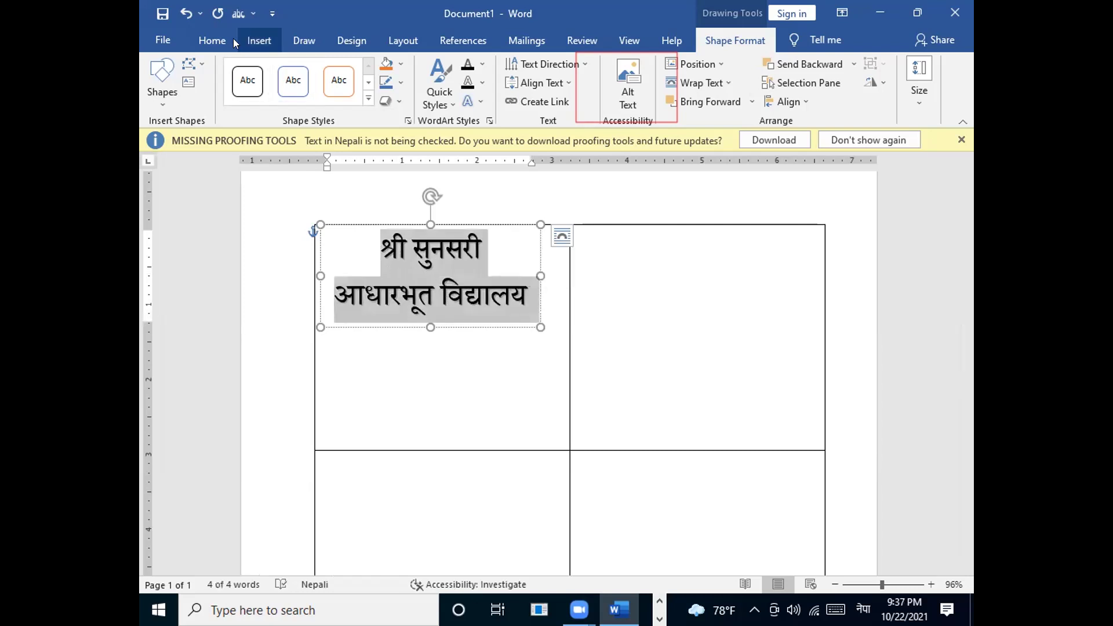
left_click(211, 42)
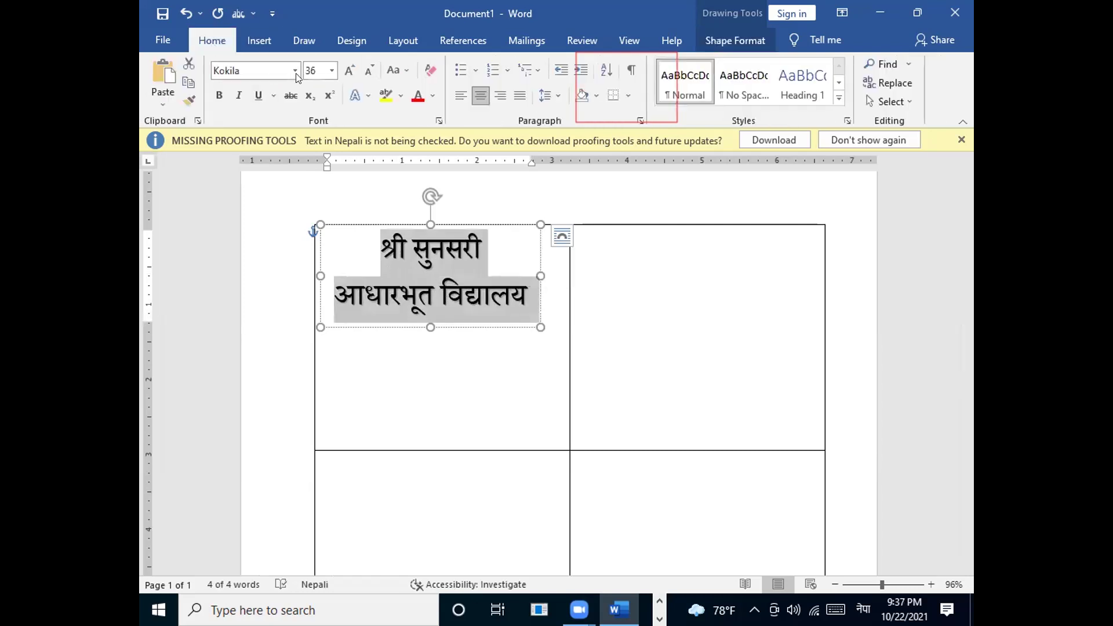
left_click(369, 70)
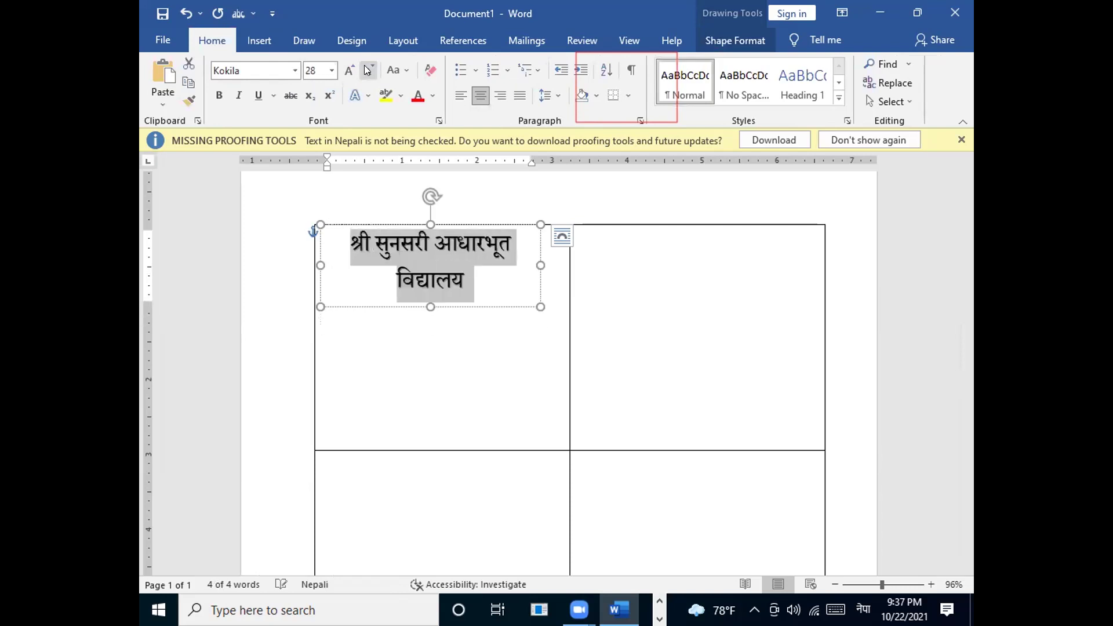
left_click(367, 64)
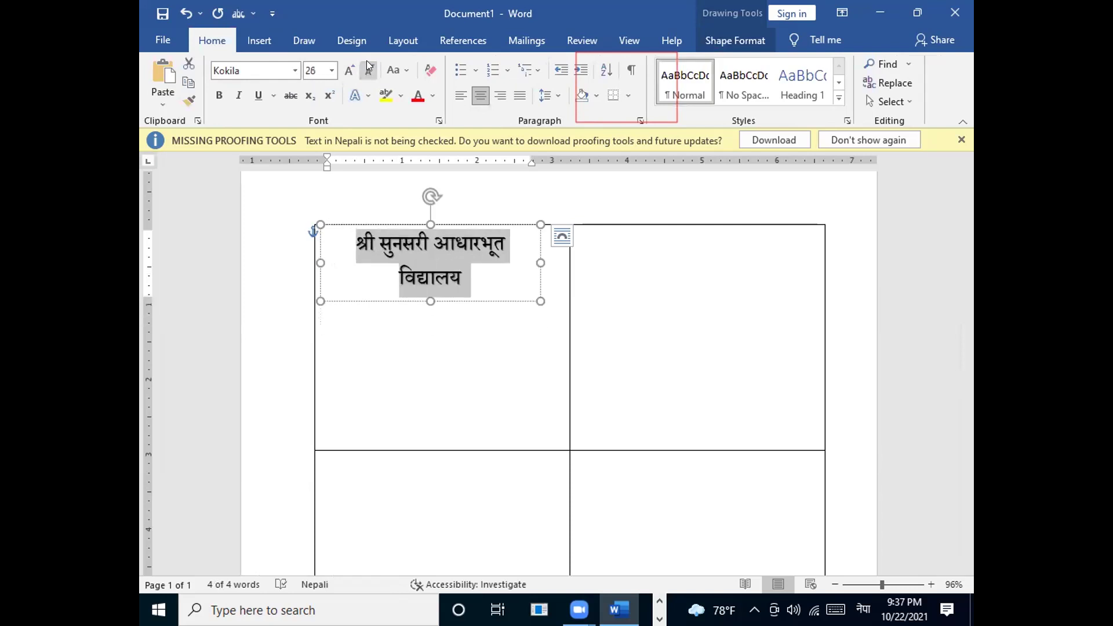
left_click(366, 64)
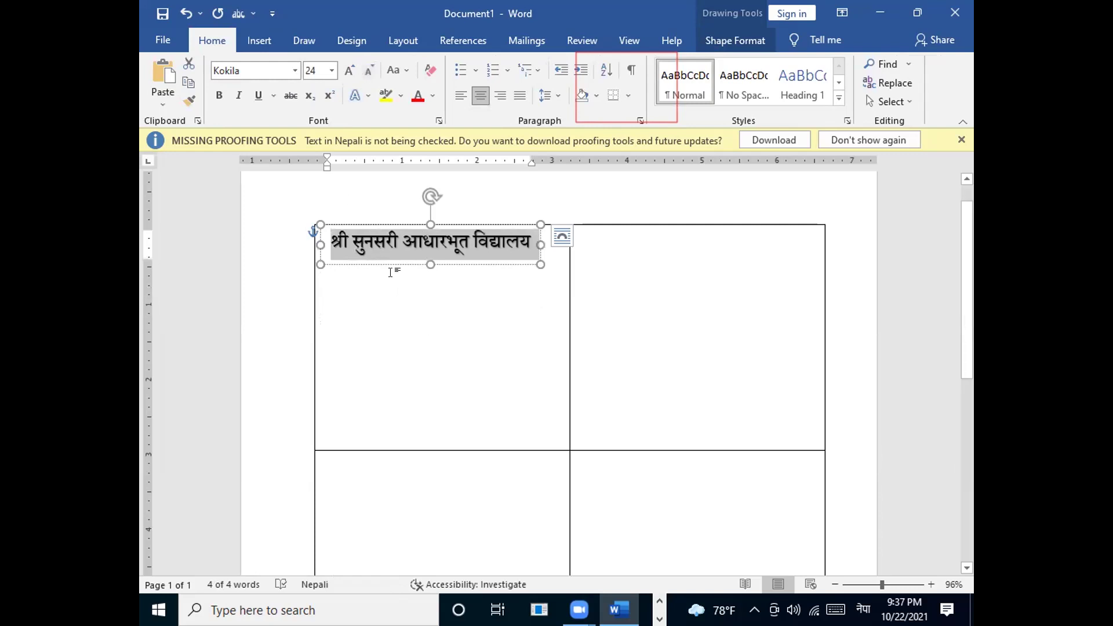
left_click(424, 282)
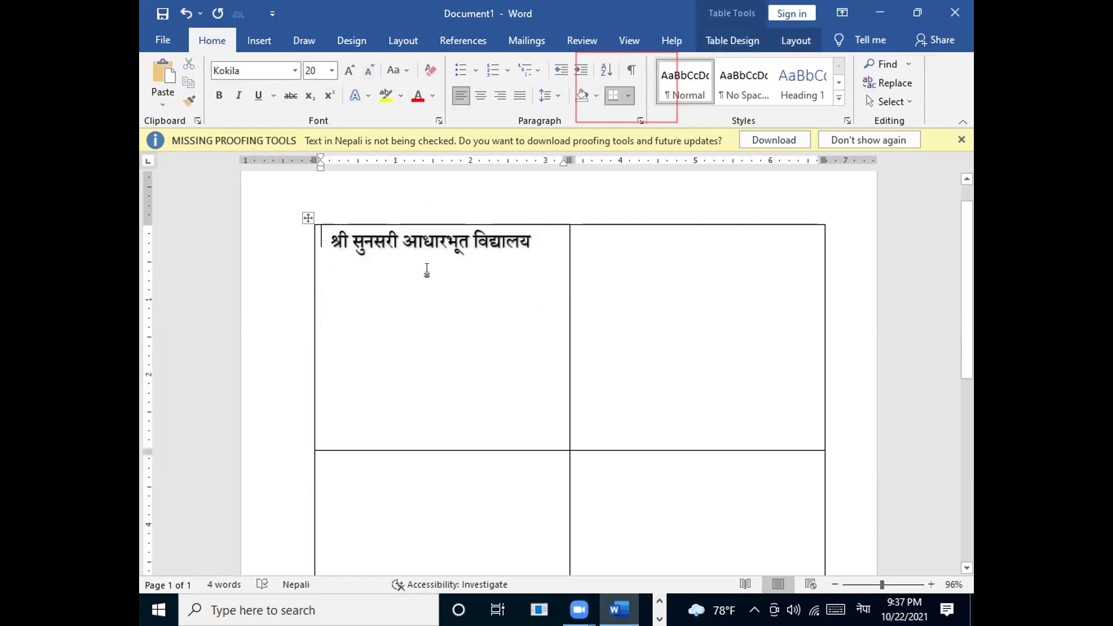
left_click(387, 233)
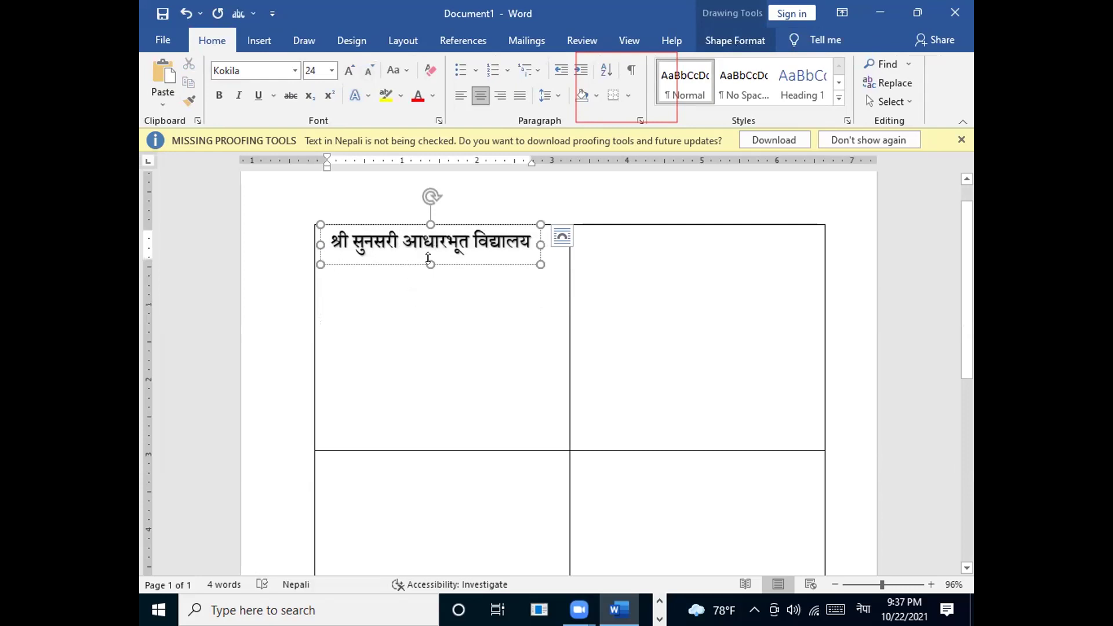
Step: Make the school-name text box taller and add an empty second line below the name
left_click_drag(430, 264, 424, 270)
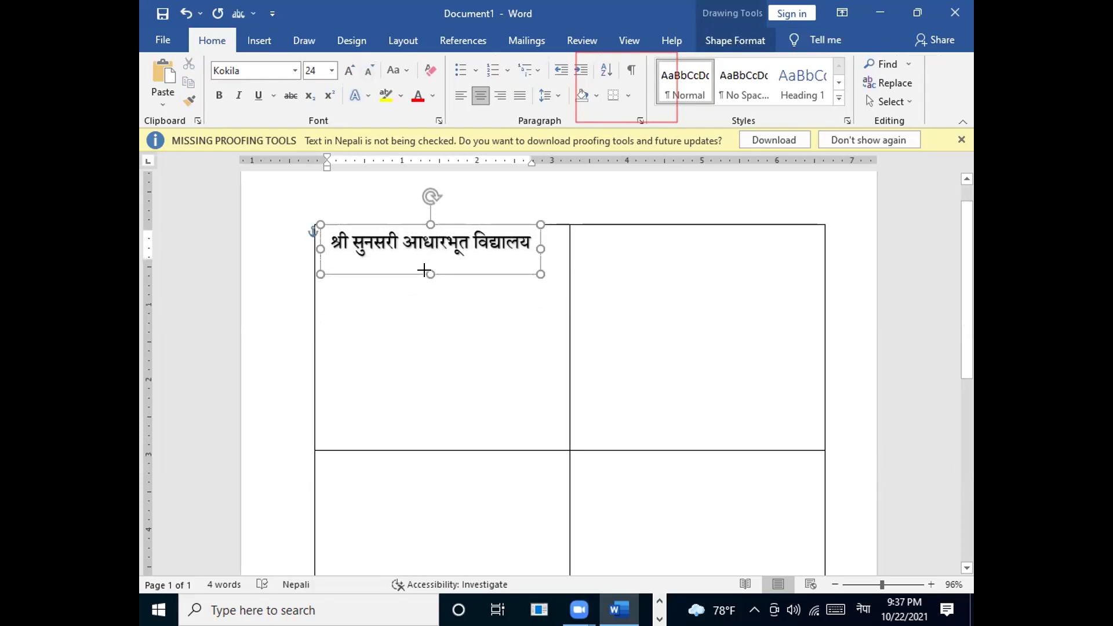
left_click(423, 270)
left_click_drag(428, 268, 430, 285)
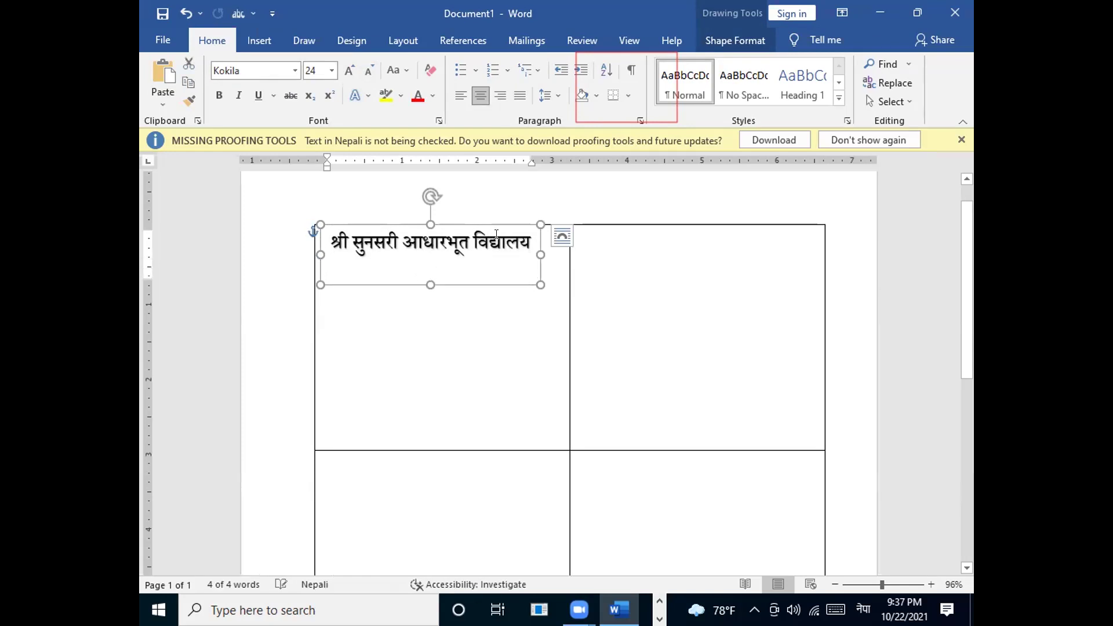
left_click(530, 234)
key("Return")
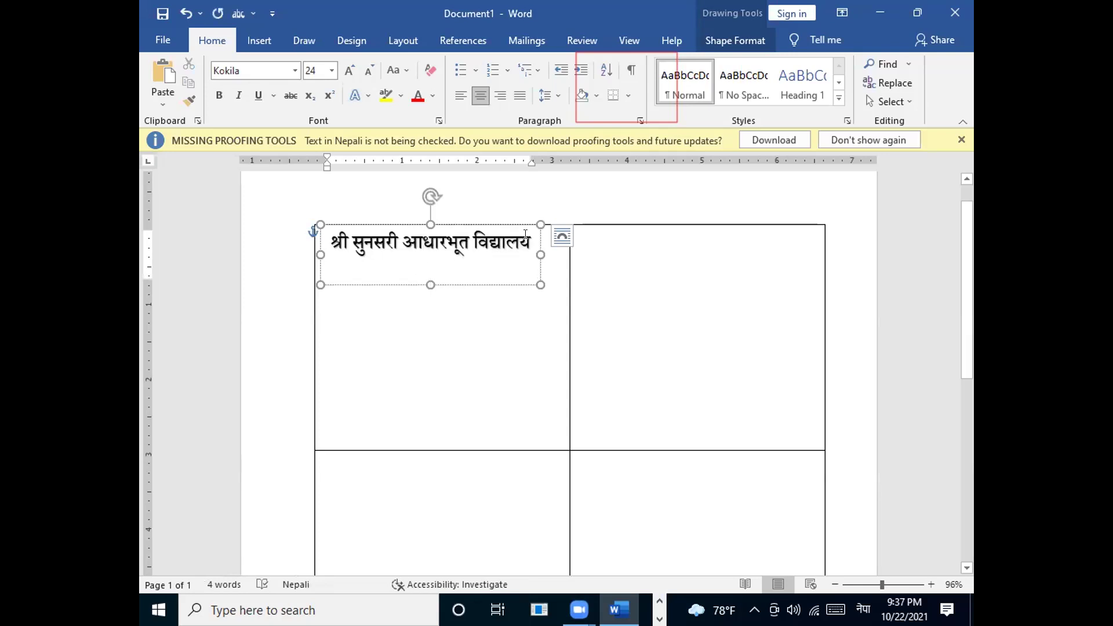
key("Down")
key("ctrl+l")
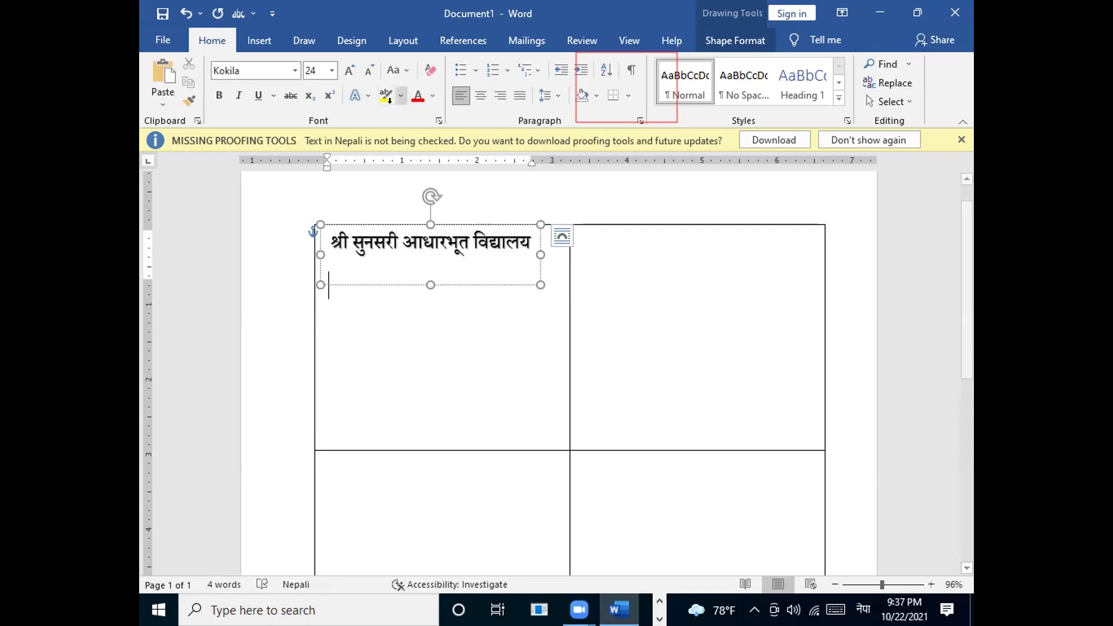
Step: Type the address बराहक्षेत्र-८सुनसरी on a new centred line beneath the school name
left_click_drag(430, 284, 430, 296)
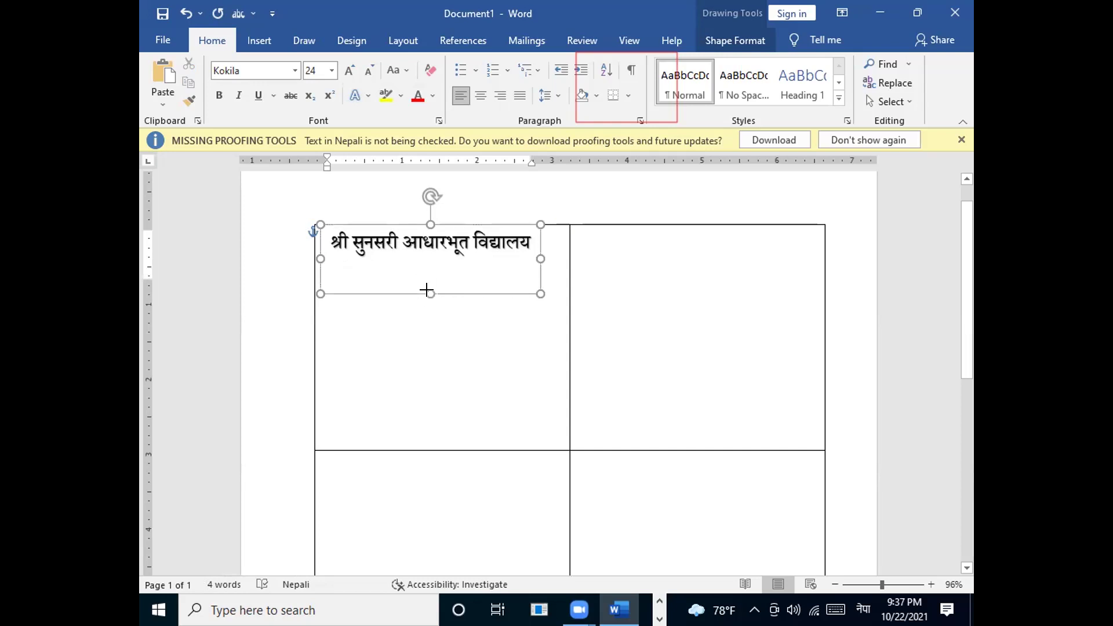
left_click(530, 242)
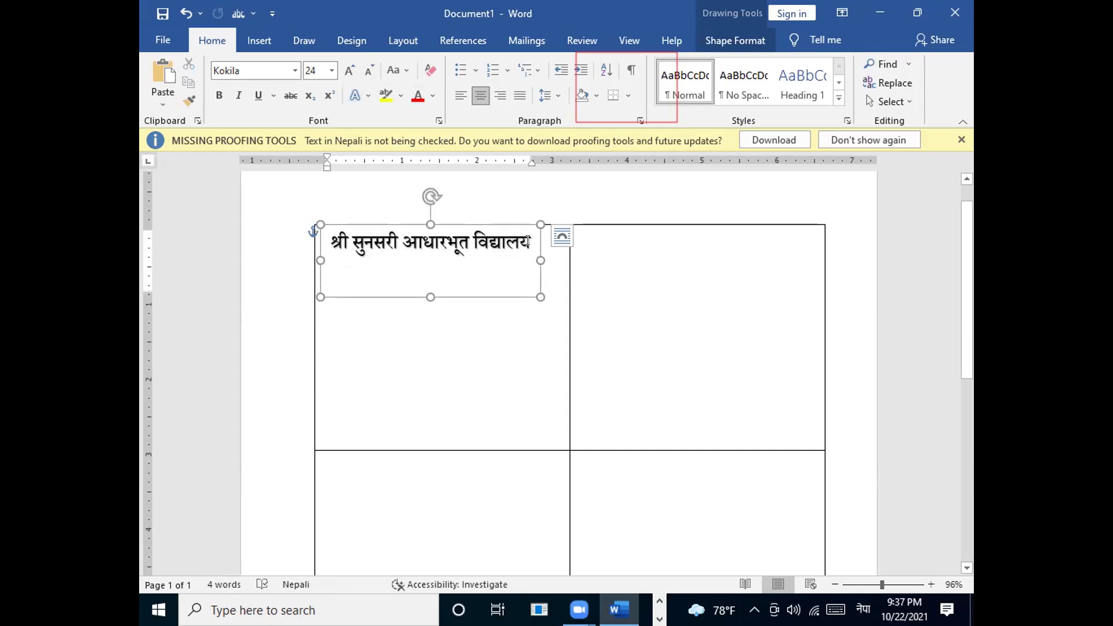
key("Return")
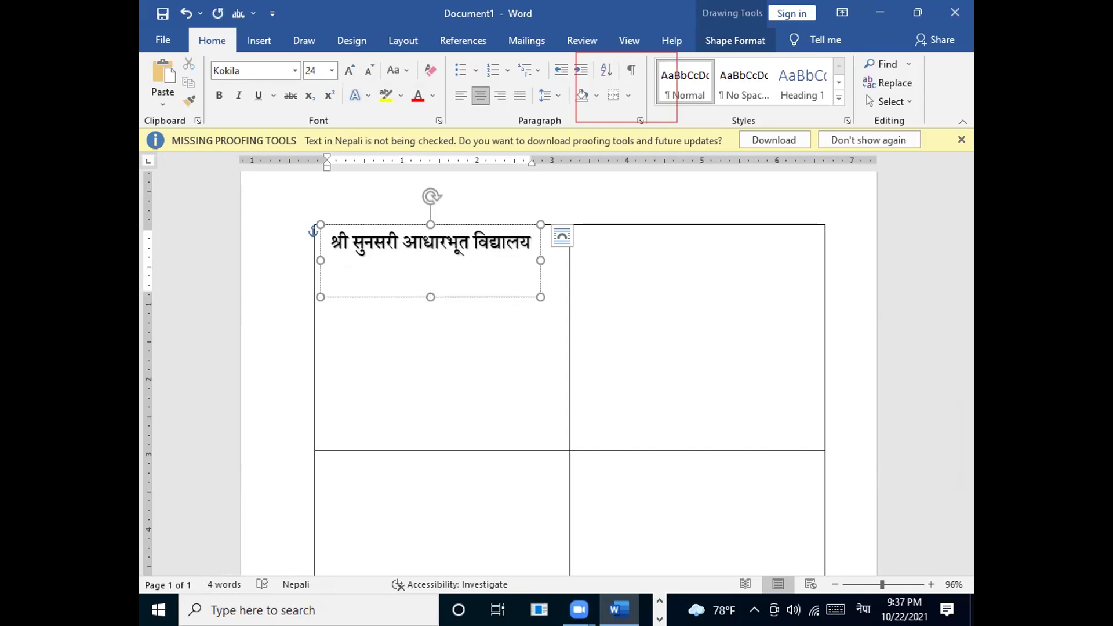
type("ब")
type("र")
type("ाह")
type("इ")
key("BackSpace")
type("क्षे")
type("त्र")
type("-")
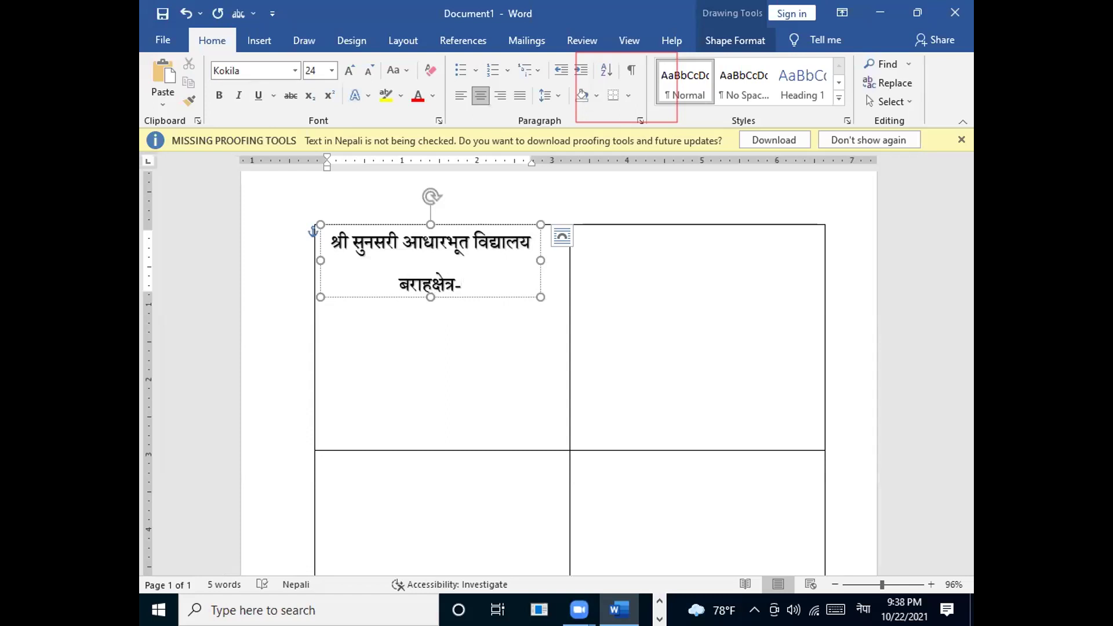
type("८")
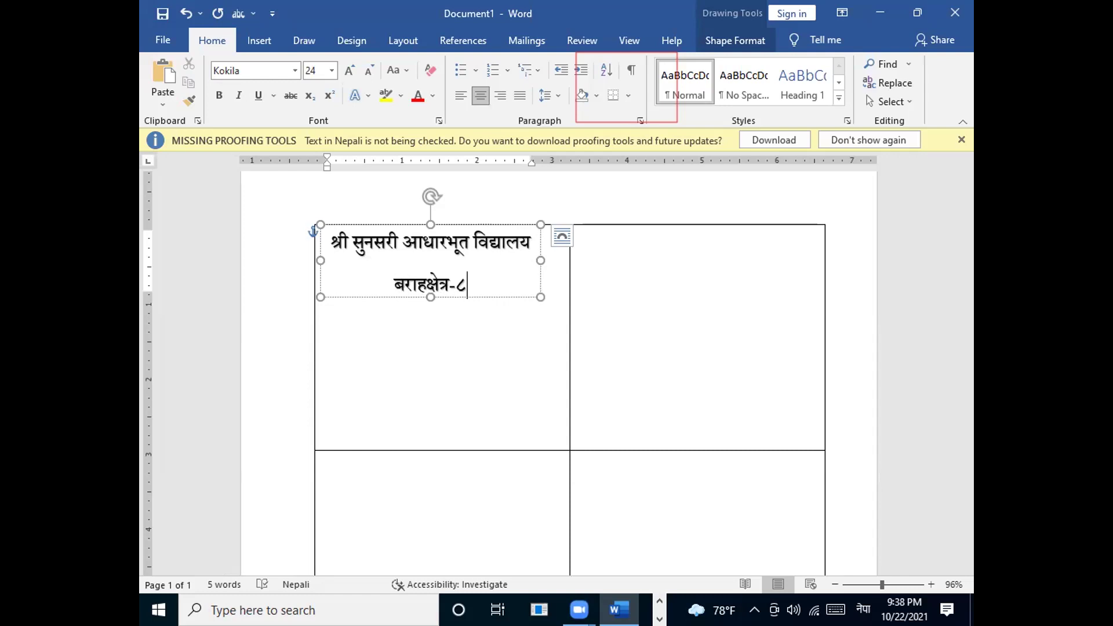
type("सेन")
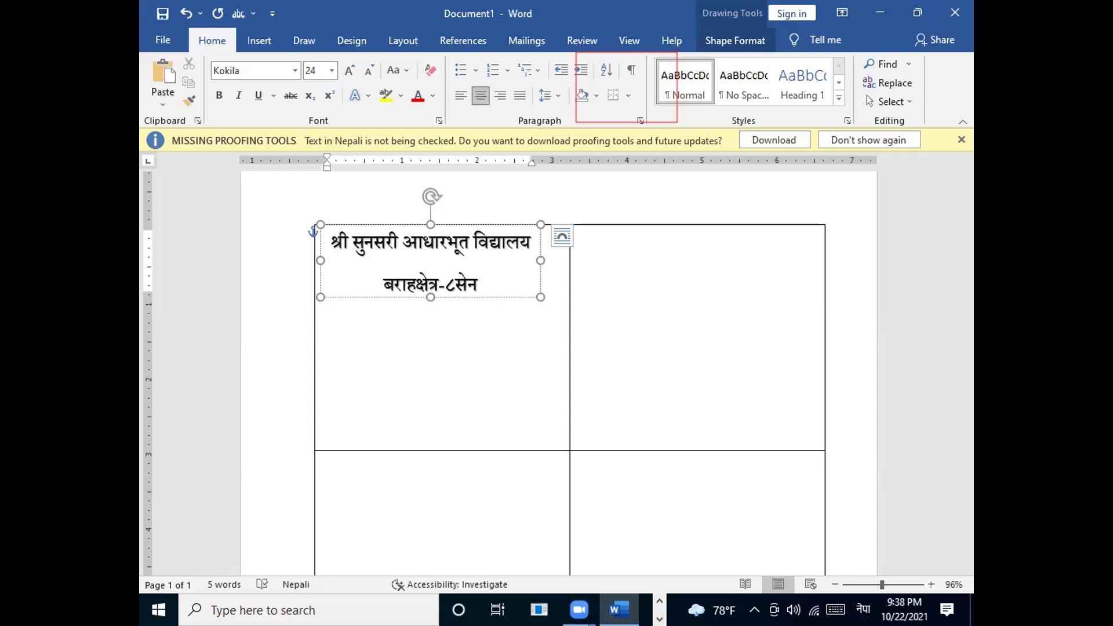
type("स")
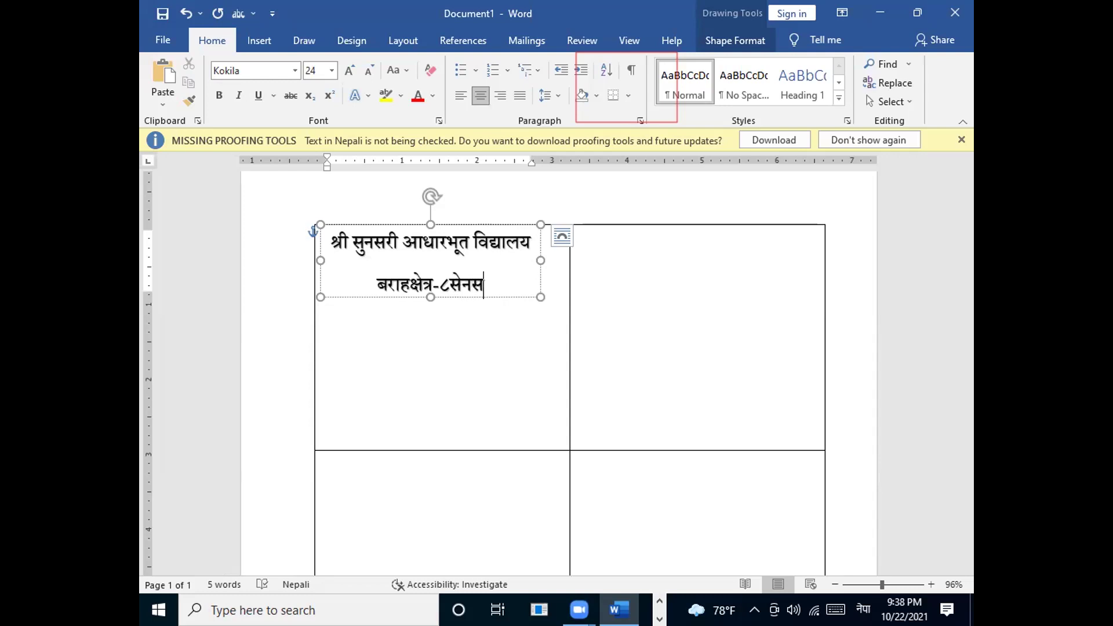
key("BackSpace")
key("BackSpace")
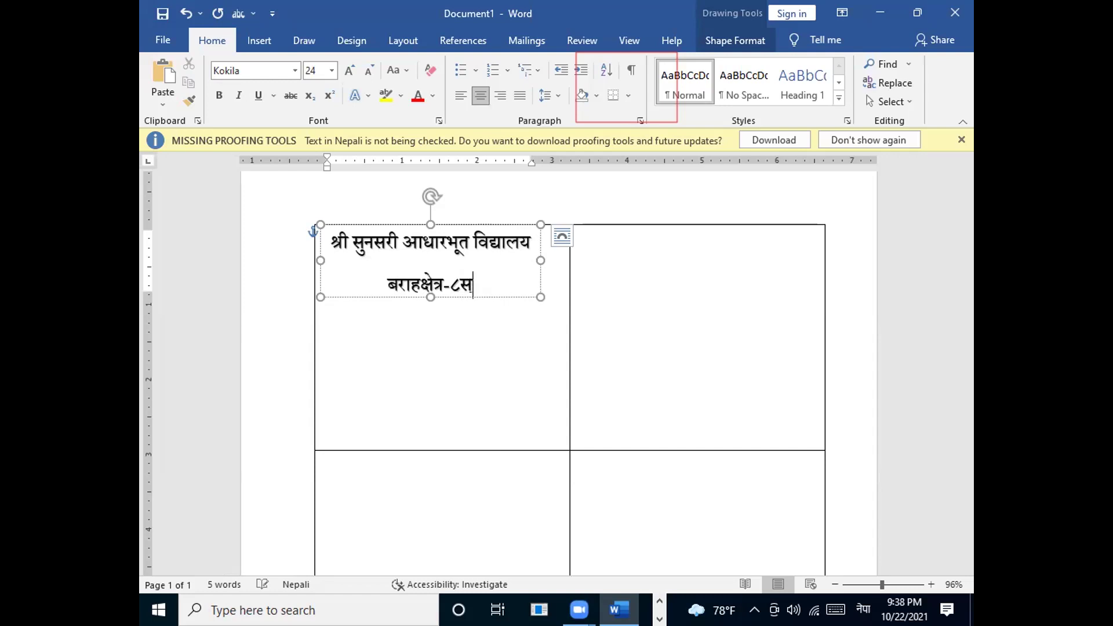
type("न")
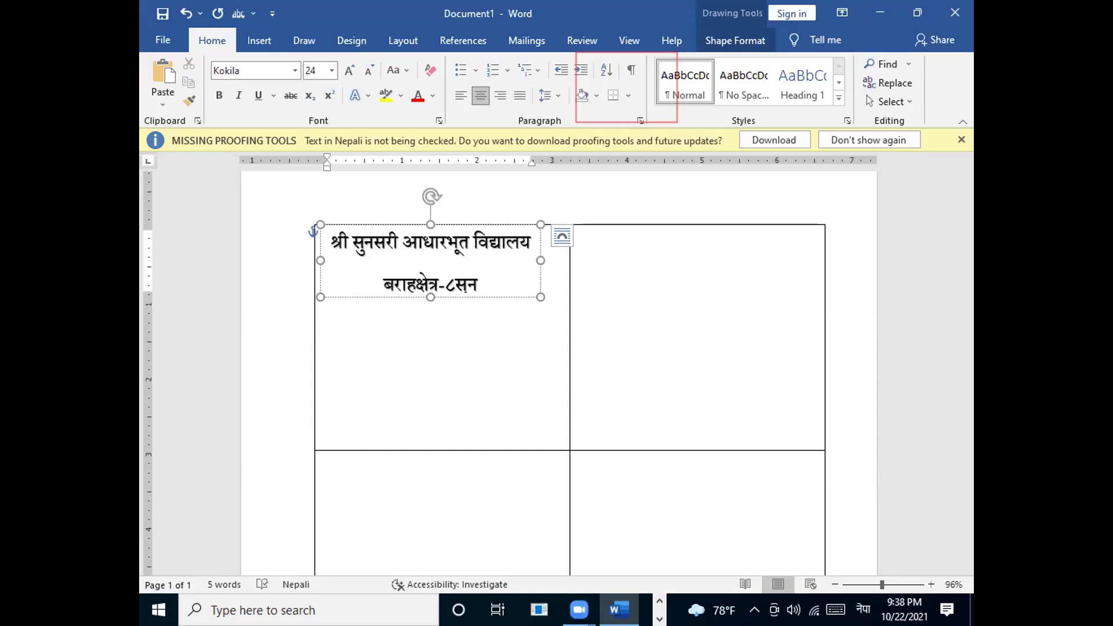
type("सरी")
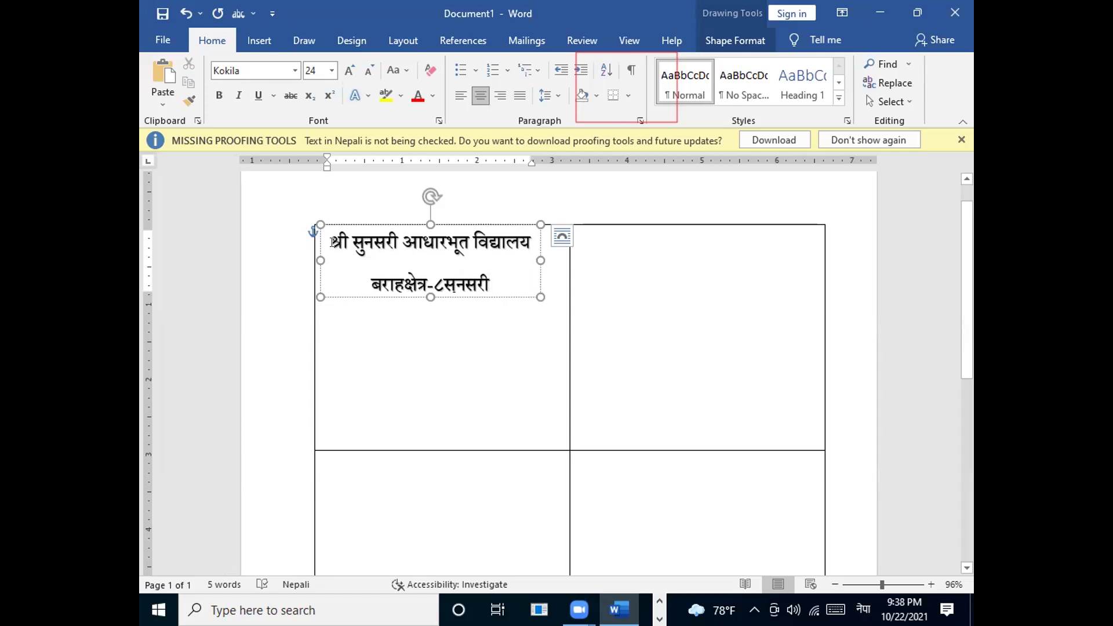
left_click_drag(330, 242, 502, 246)
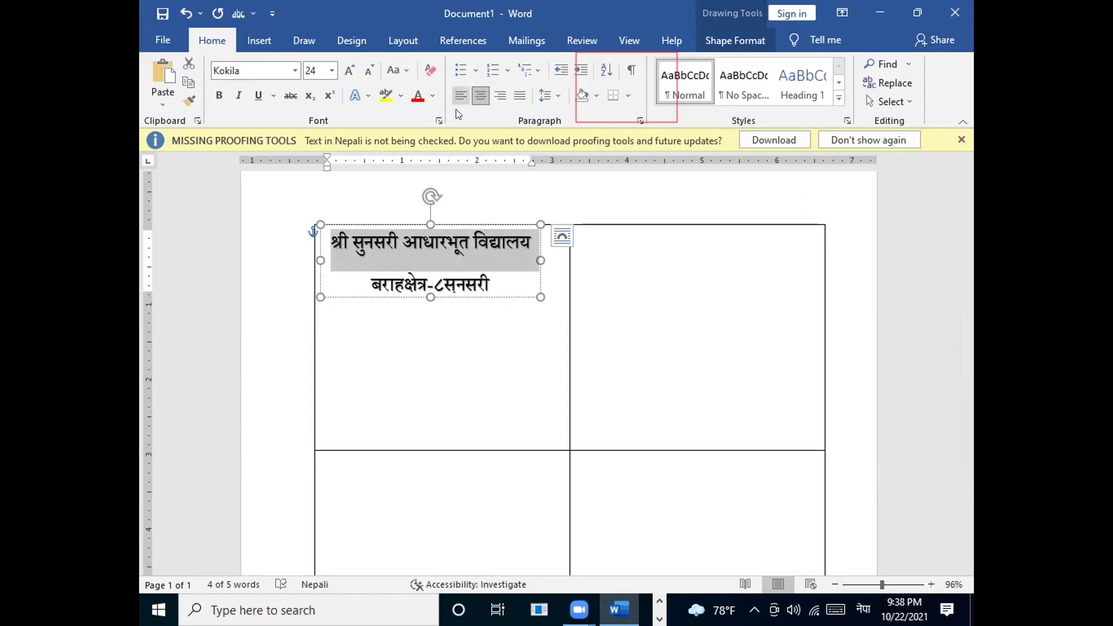
Step: Give the school-name line 0 pt space after and single line spacing
left_click(472, 94)
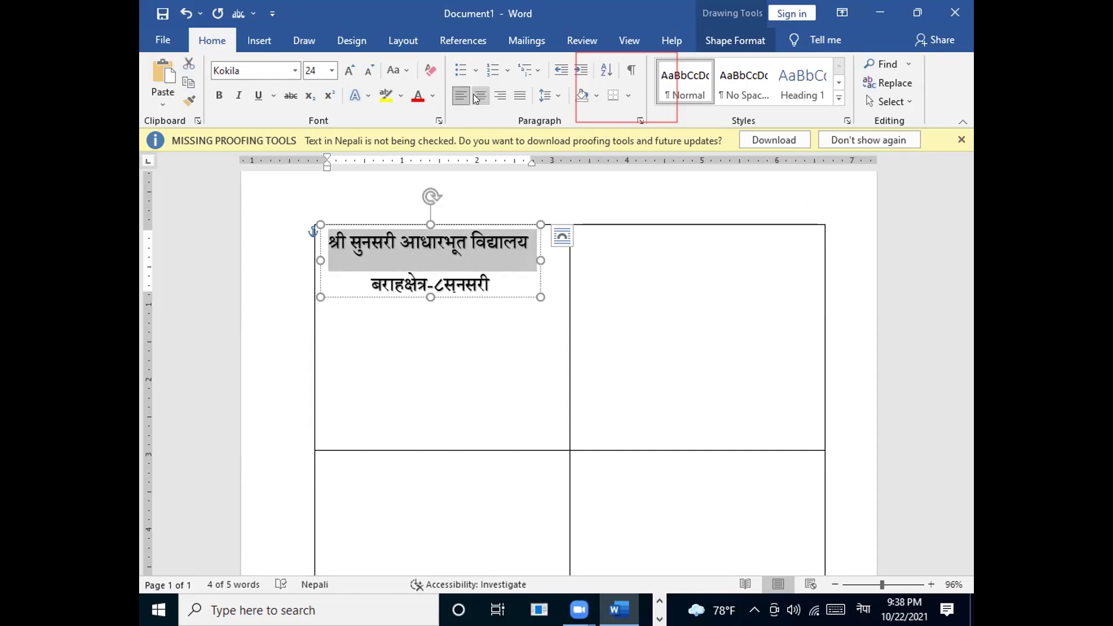
left_click(480, 96)
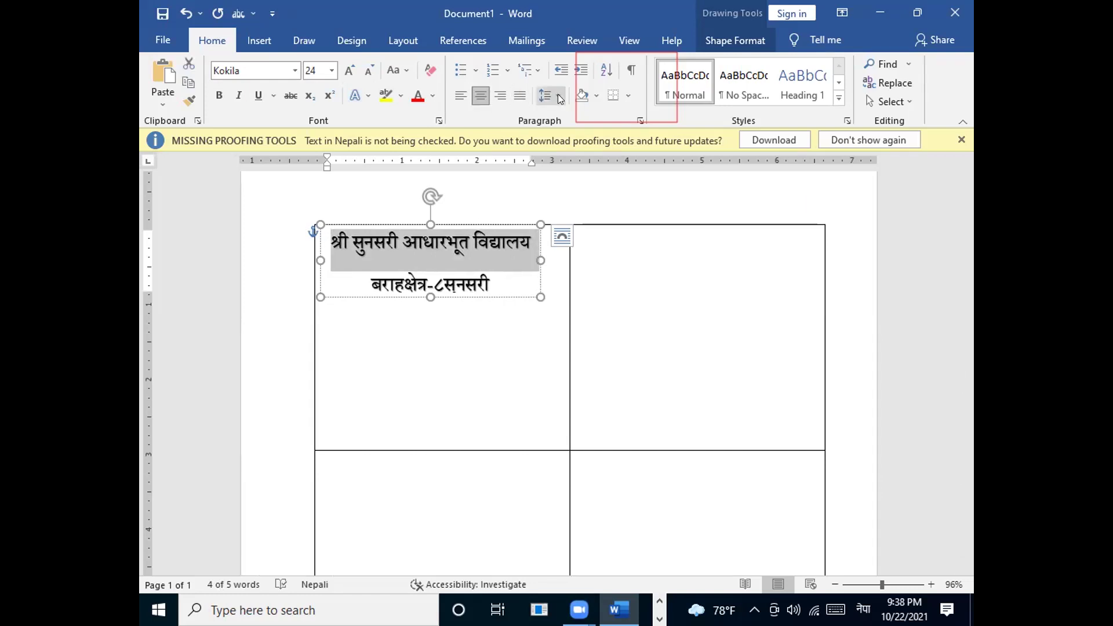
left_click(558, 96)
left_click(586, 227)
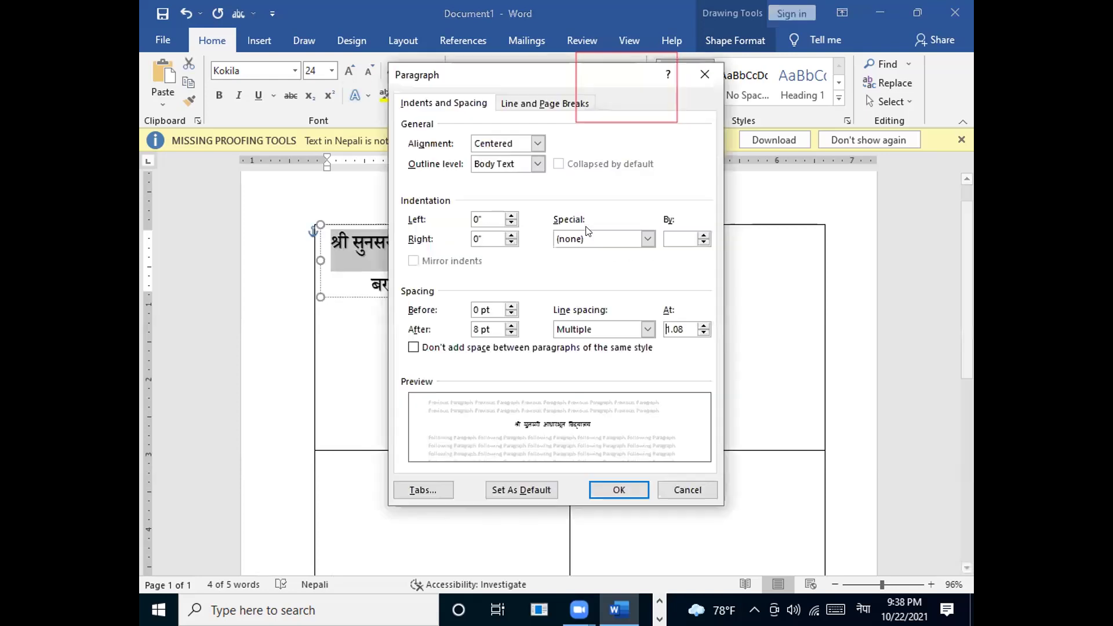
left_click(511, 332)
left_click(513, 333)
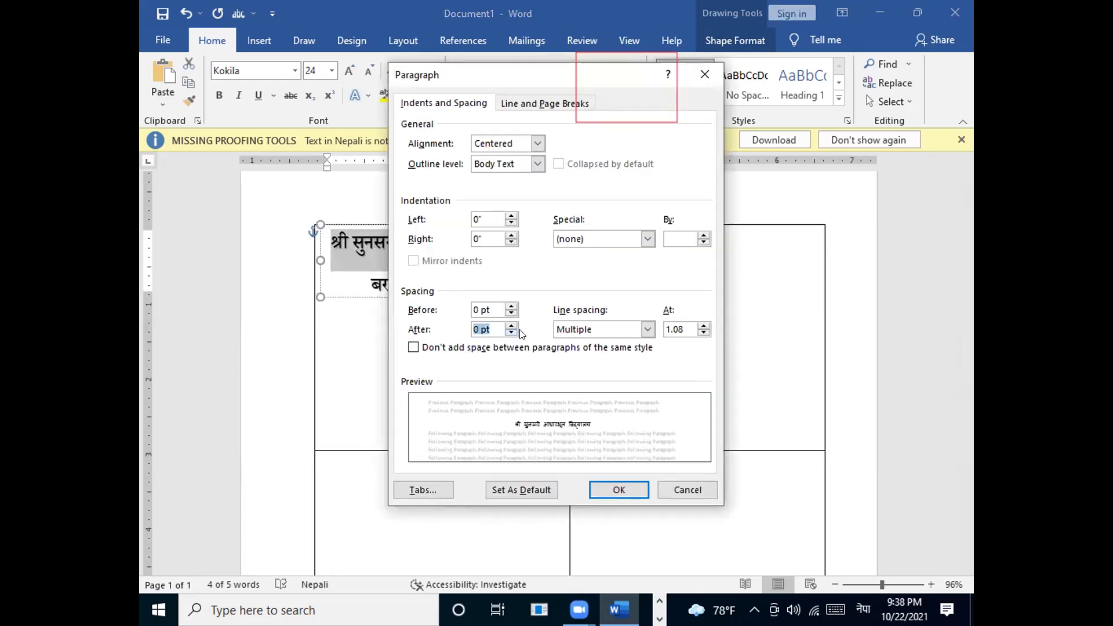
left_click(647, 329)
left_click(584, 343)
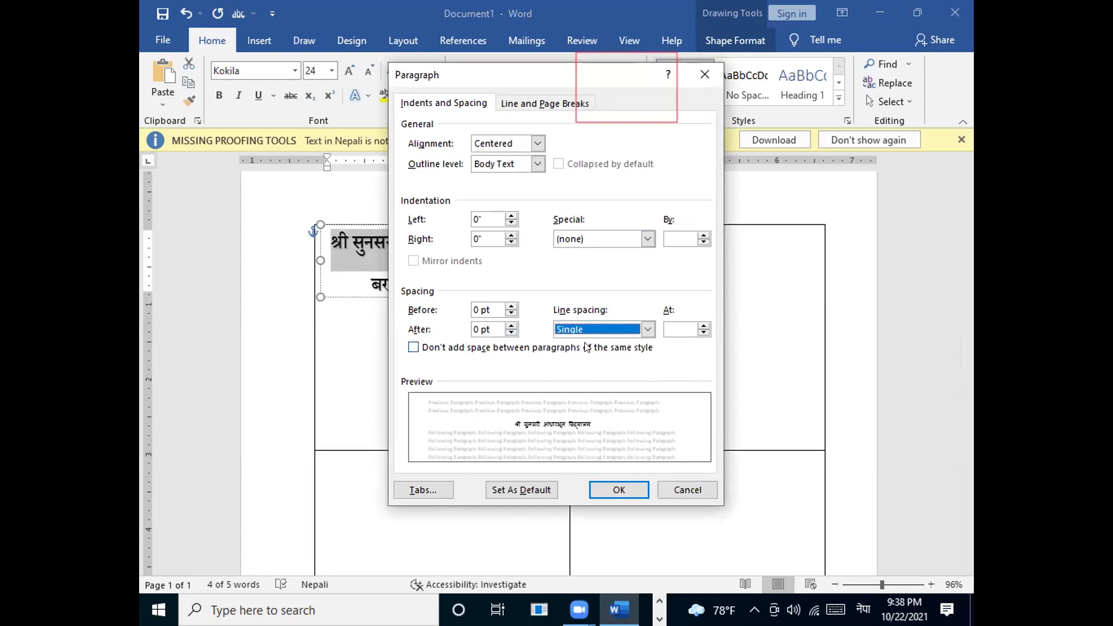
left_click(626, 489)
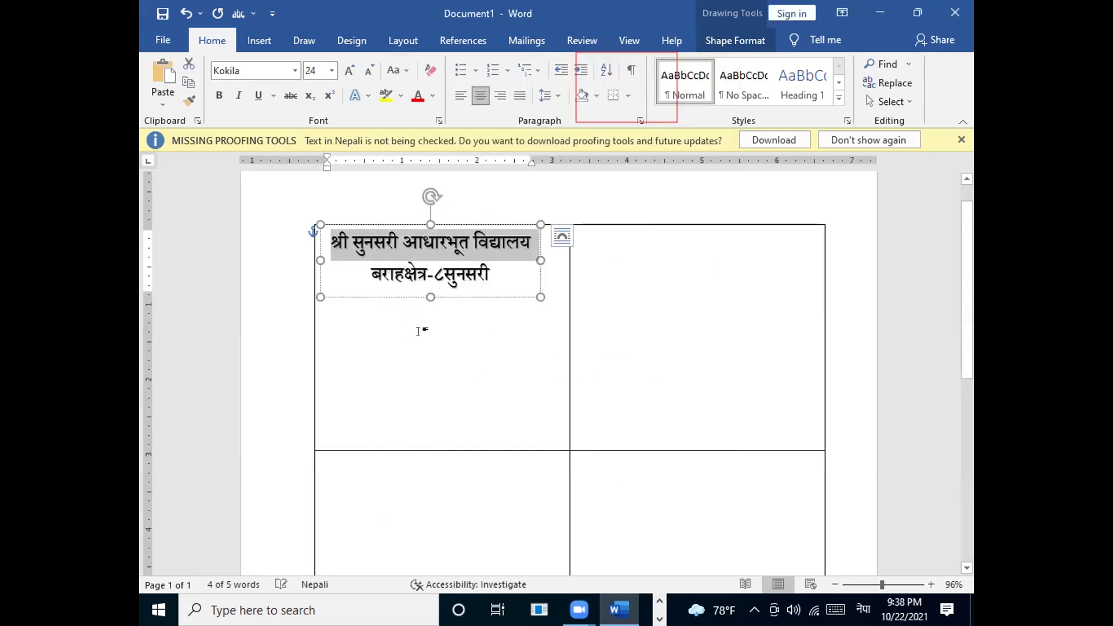
Step: Set the address line to size 20 with 0 pt space after and single line spacing
left_click_drag(371, 273, 447, 273)
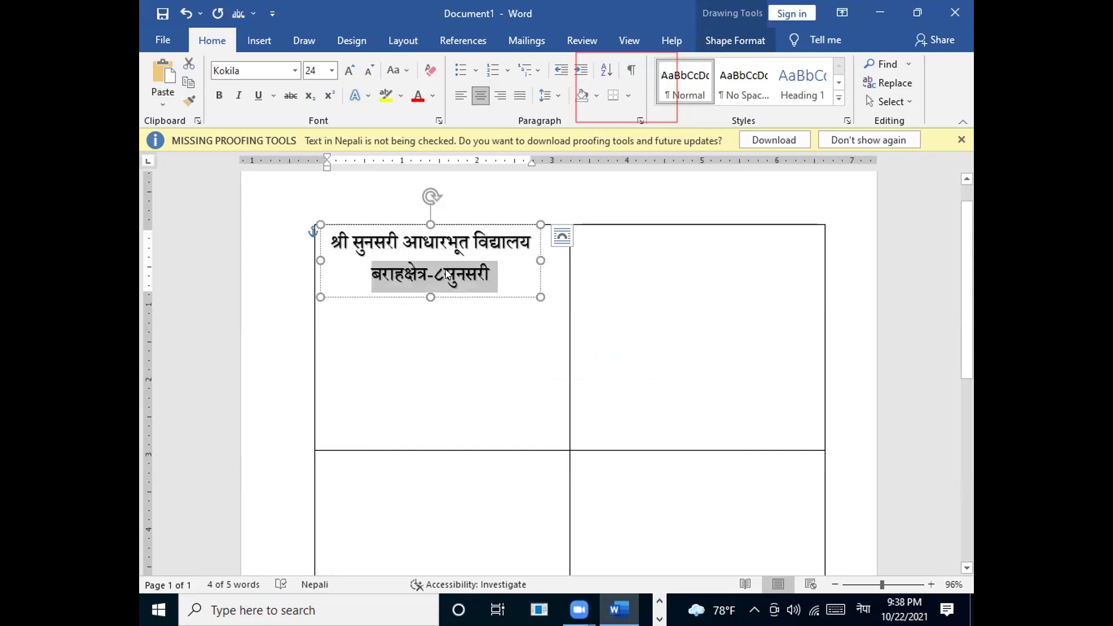
left_click(368, 61)
left_click(367, 60)
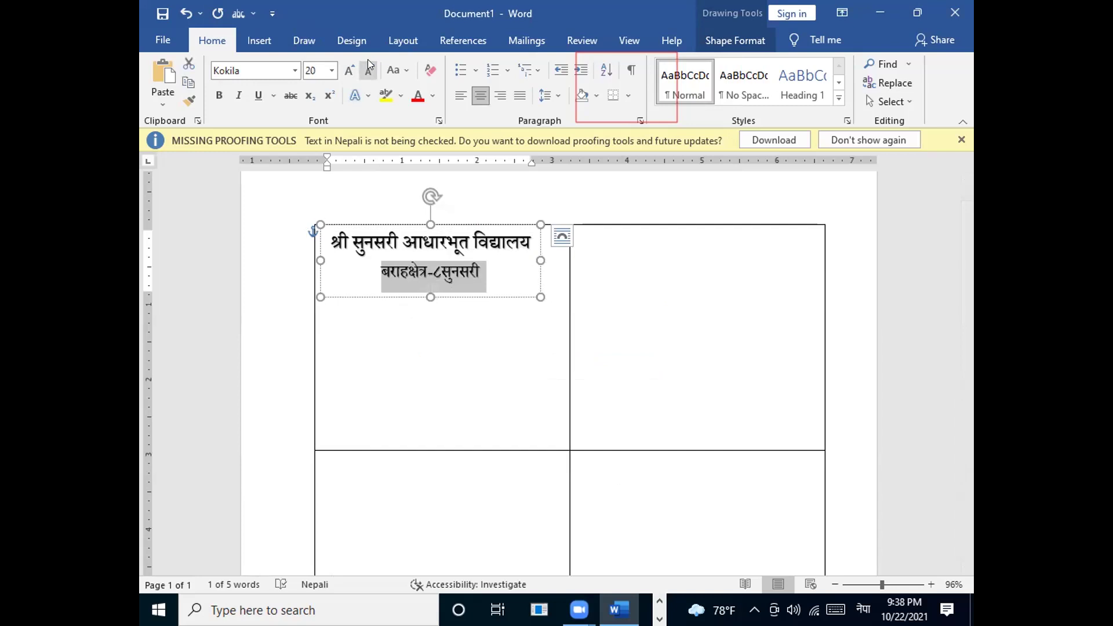
left_click(471, 94)
left_click(470, 94)
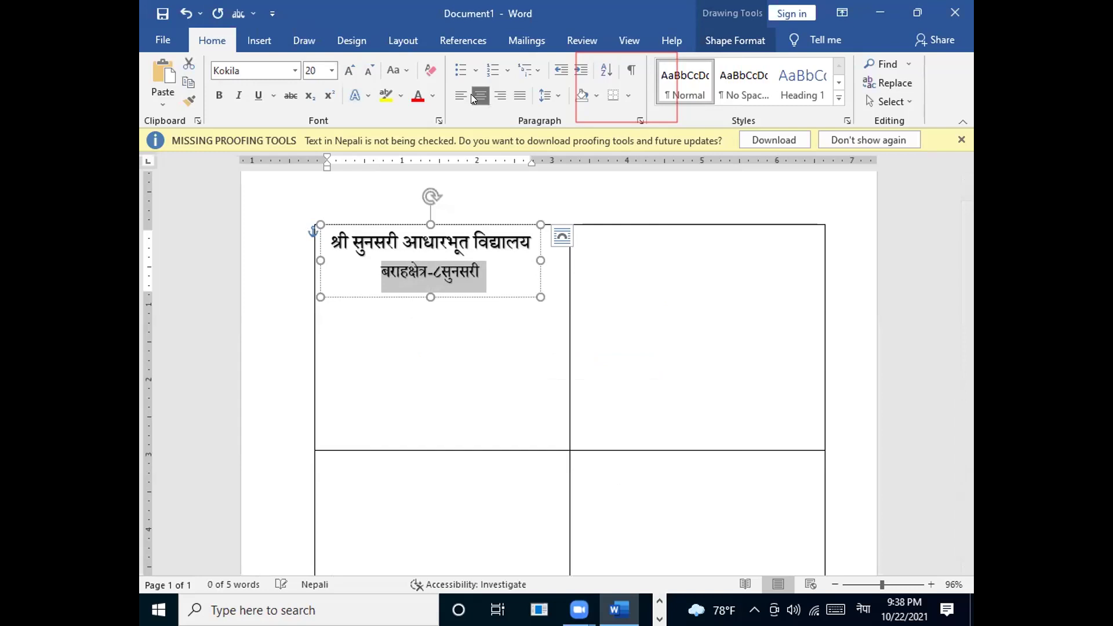
left_click(552, 95)
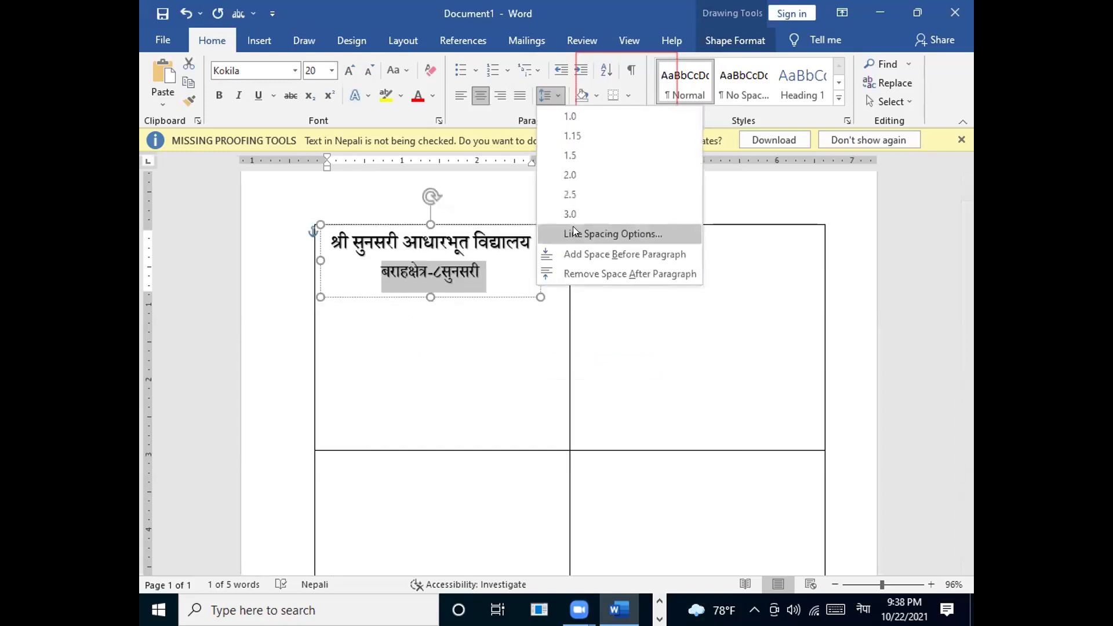
left_click(572, 233)
left_click(510, 332)
left_click(510, 332)
left_click(648, 328)
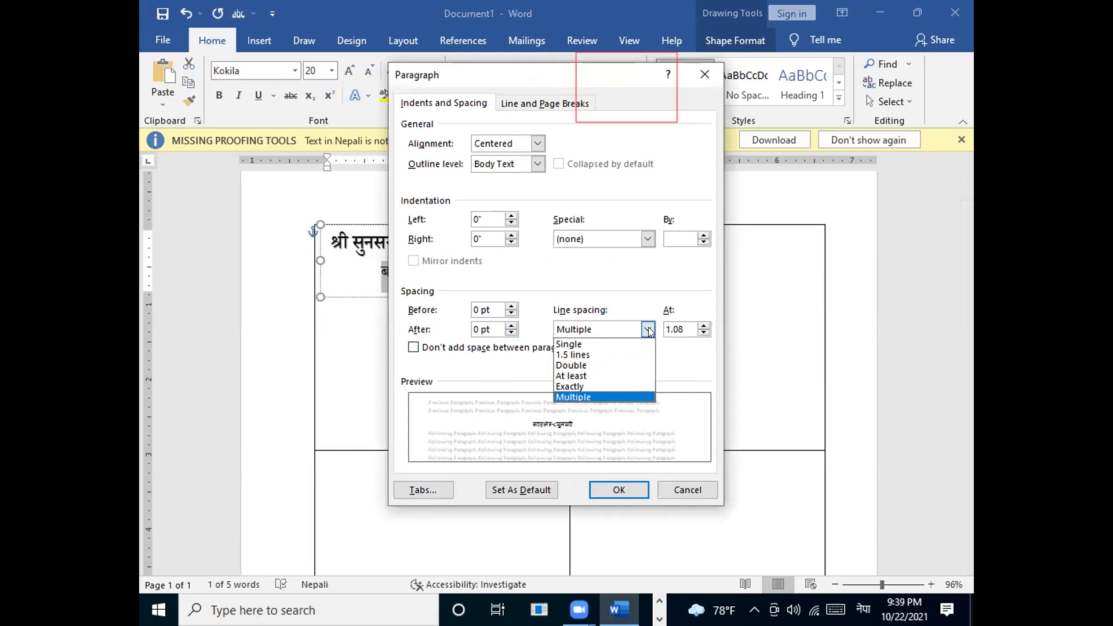
left_click(569, 343)
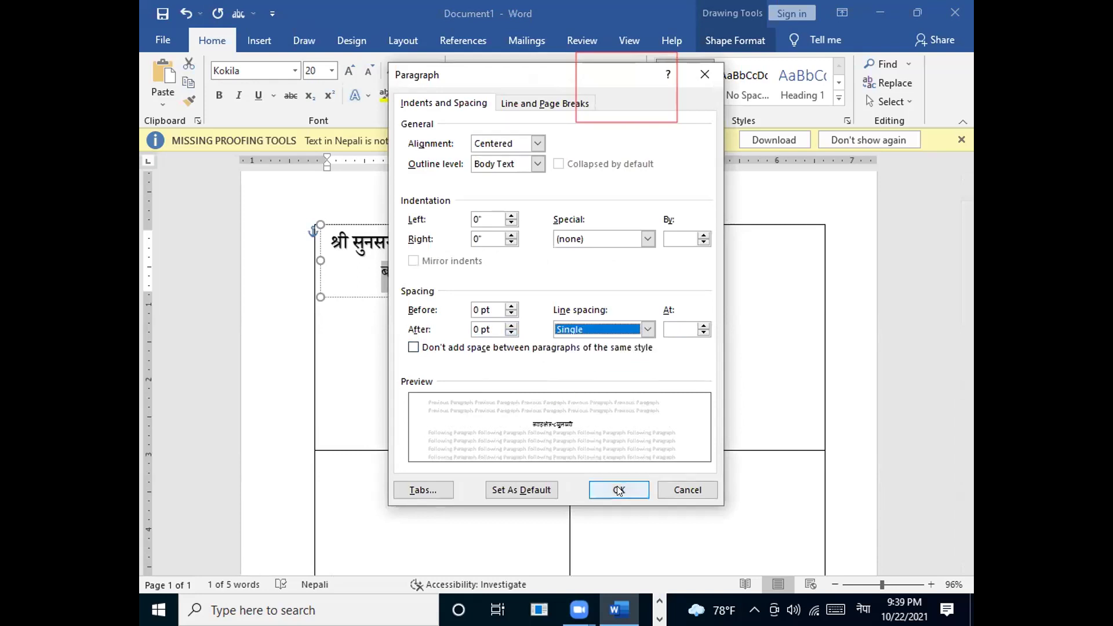
left_click(616, 488)
left_click(482, 346)
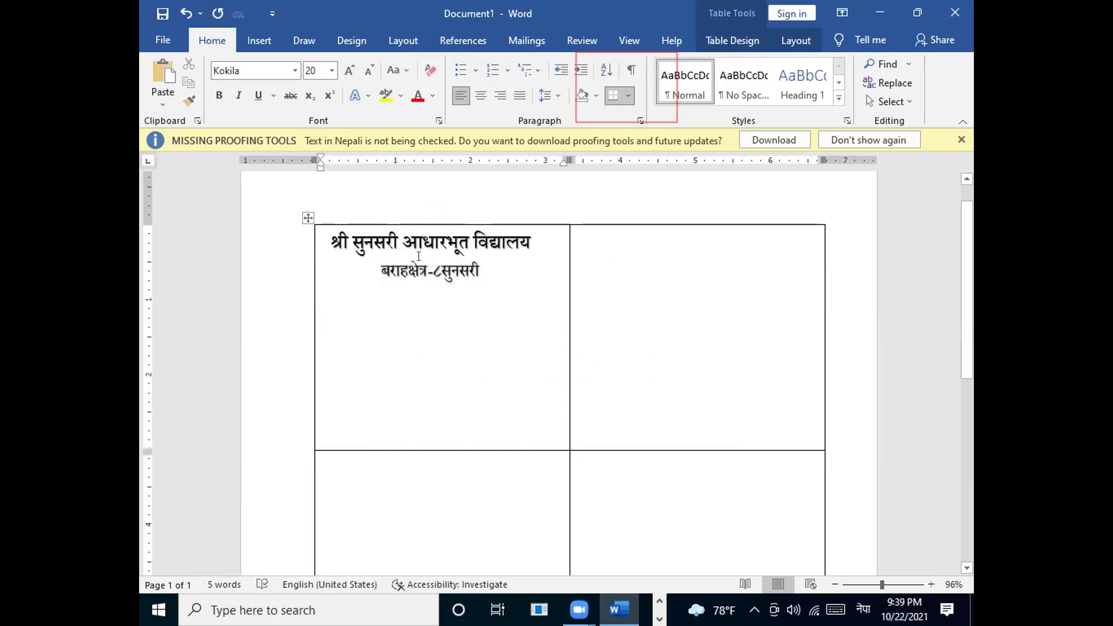
Step: Fit the text box snugly around its two lines of text
left_click(424, 297)
left_click_drag(423, 297, 427, 288)
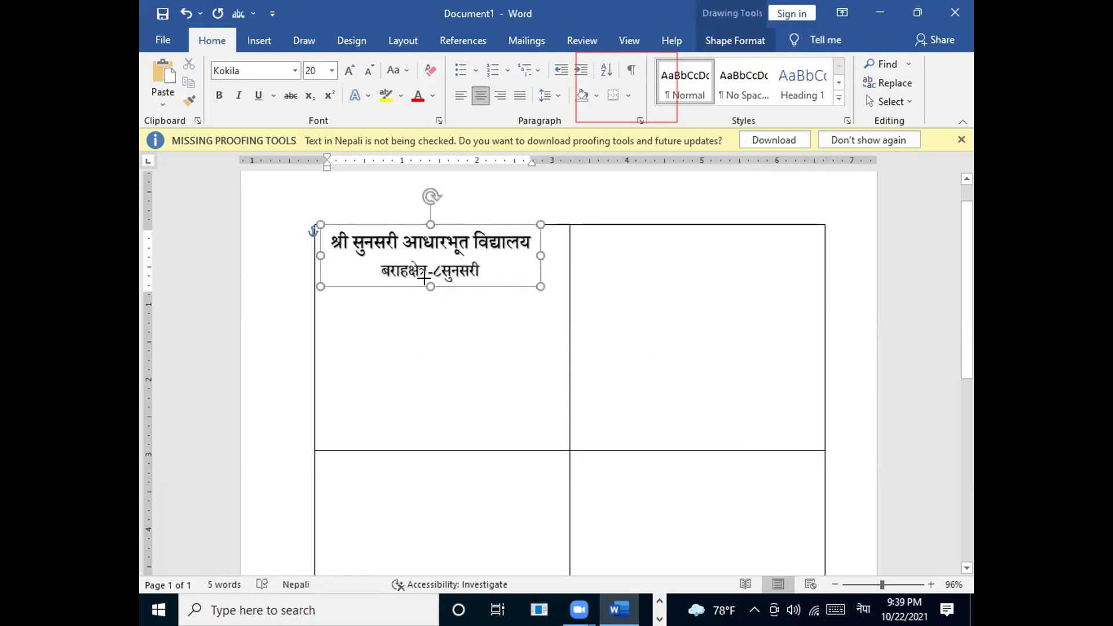
key("ctrl+a")
left_click(408, 308)
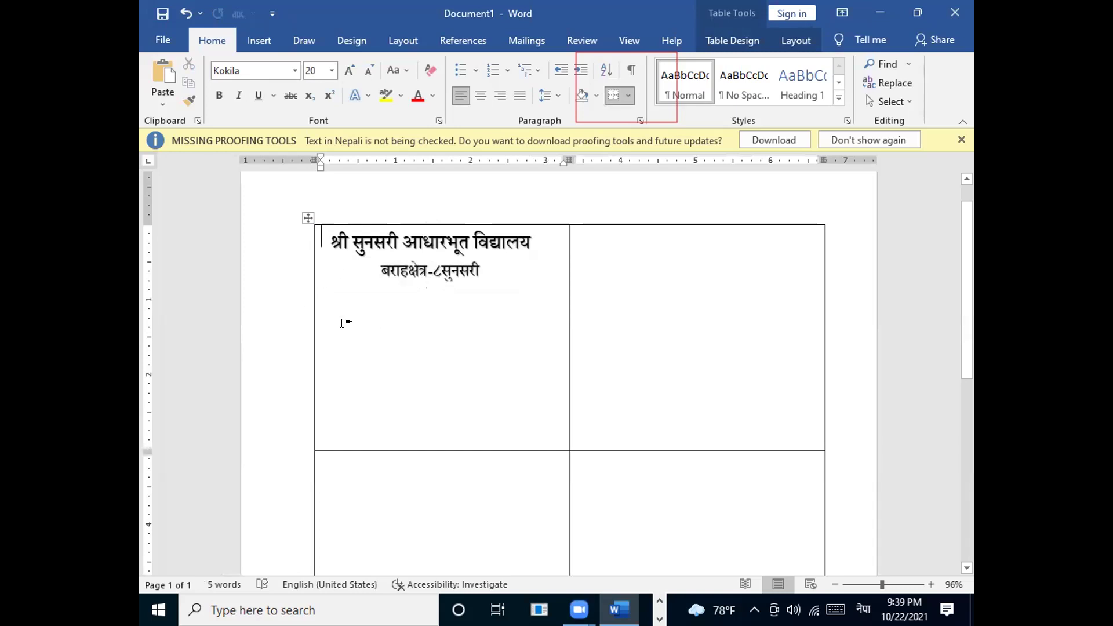
Step: Pick the Wave banner shape from the Shapes gallery
left_click(258, 41)
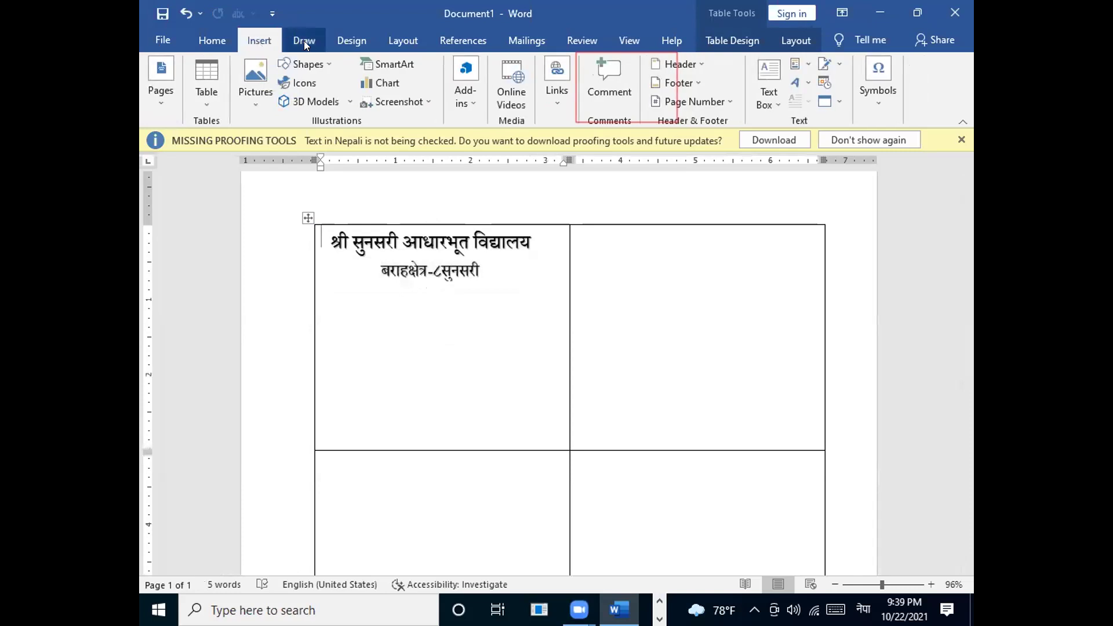
left_click(326, 64)
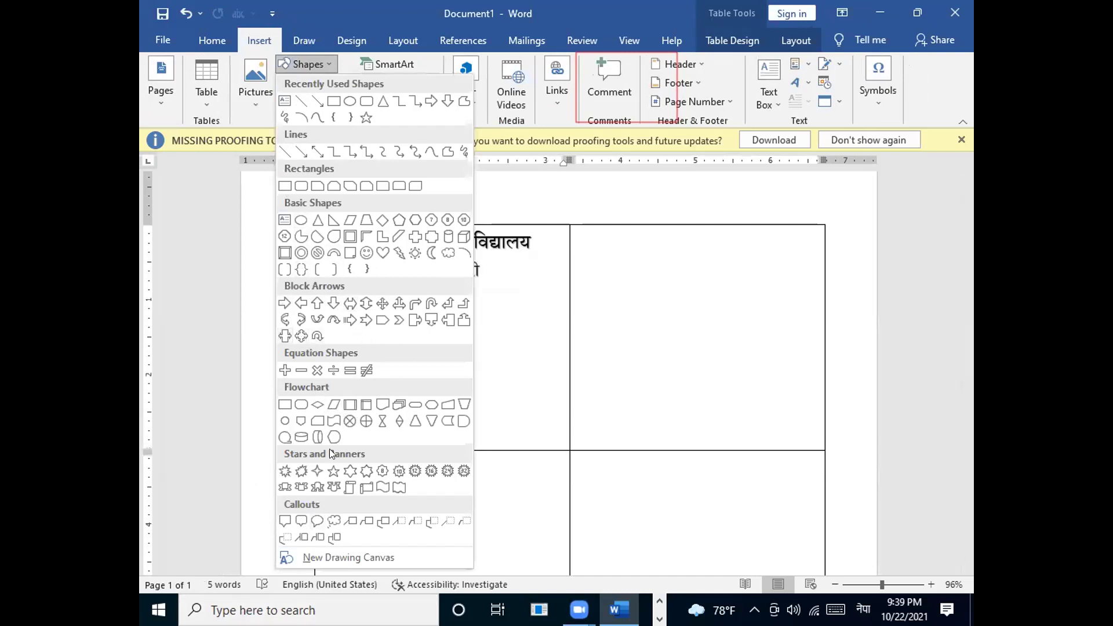
left_click(325, 420)
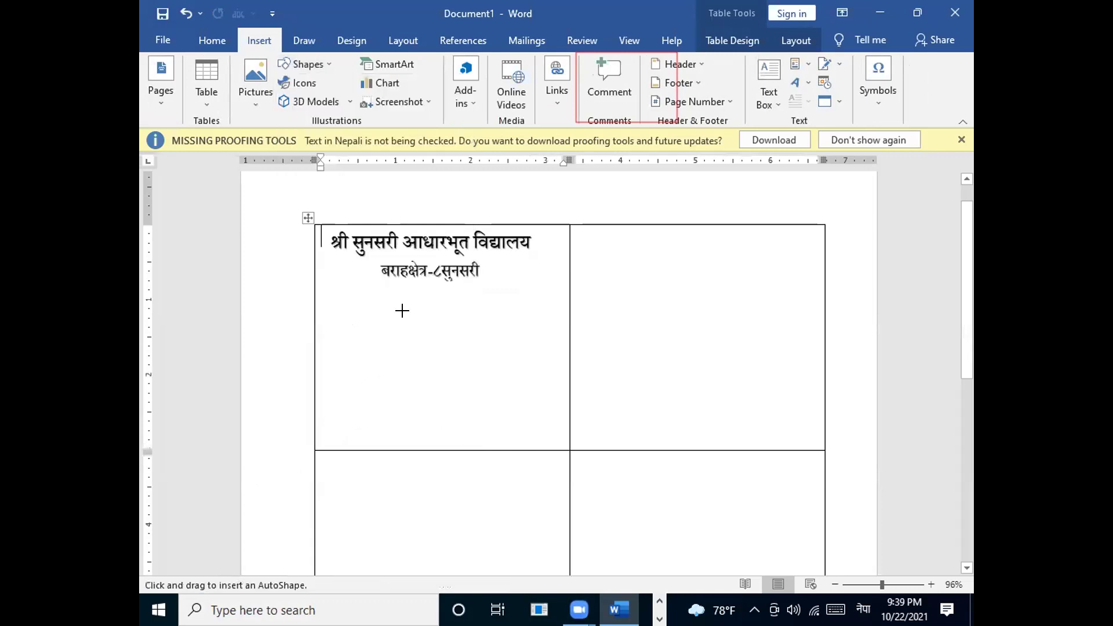
Step: Draw the wave banner, type प्रवेश पत्र in it, and centre it under the address
mouse_move(378, 286)
left_mouse_down()
mouse_move(458, 316)
mouse_move(414, 306)
left_mouse_up()
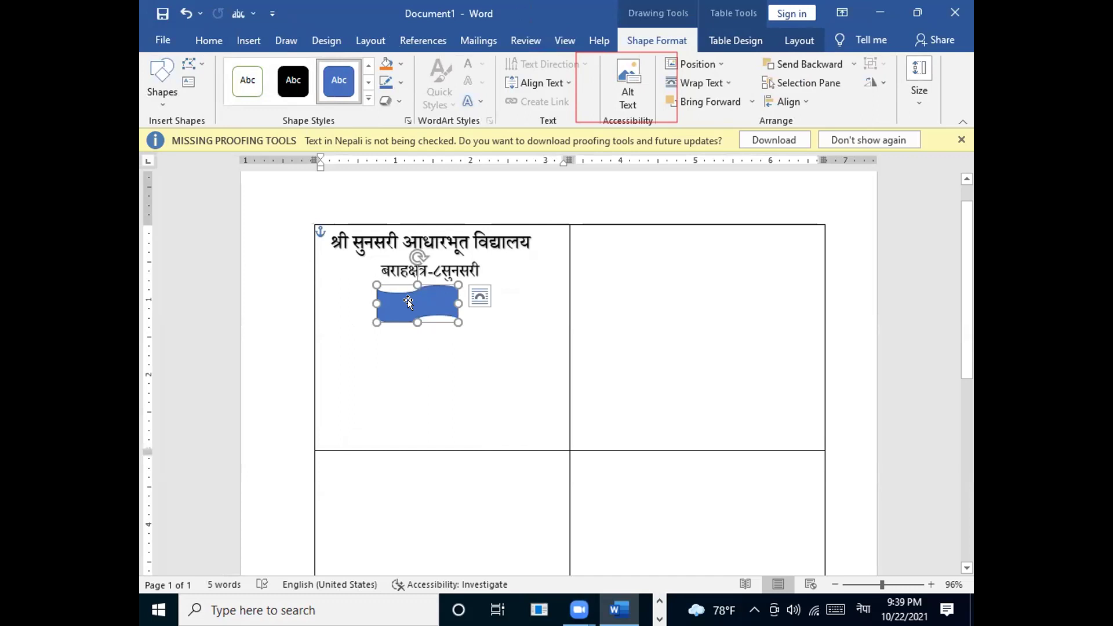
type("प")
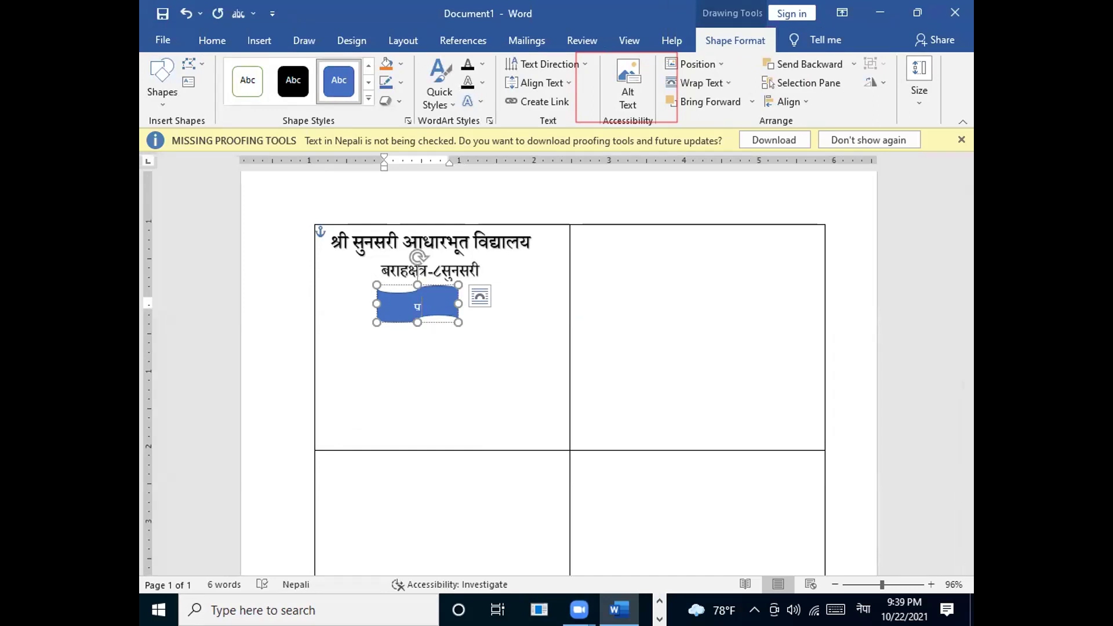
type("्रवे")
type("श")
type(" प")
type("त्र")
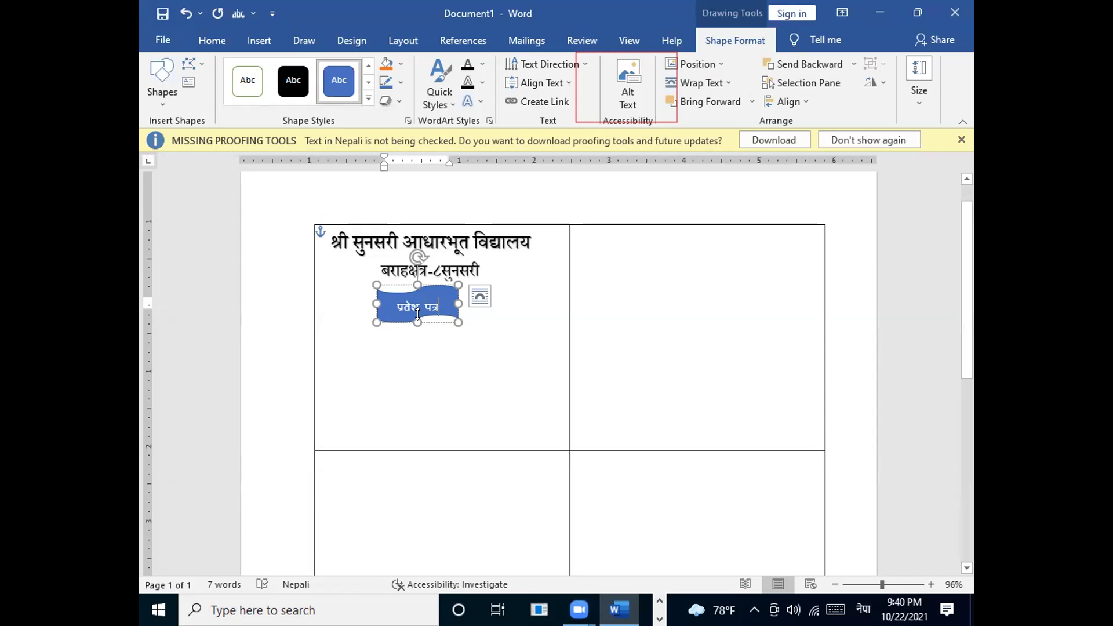
left_click_drag(416, 320, 417, 329)
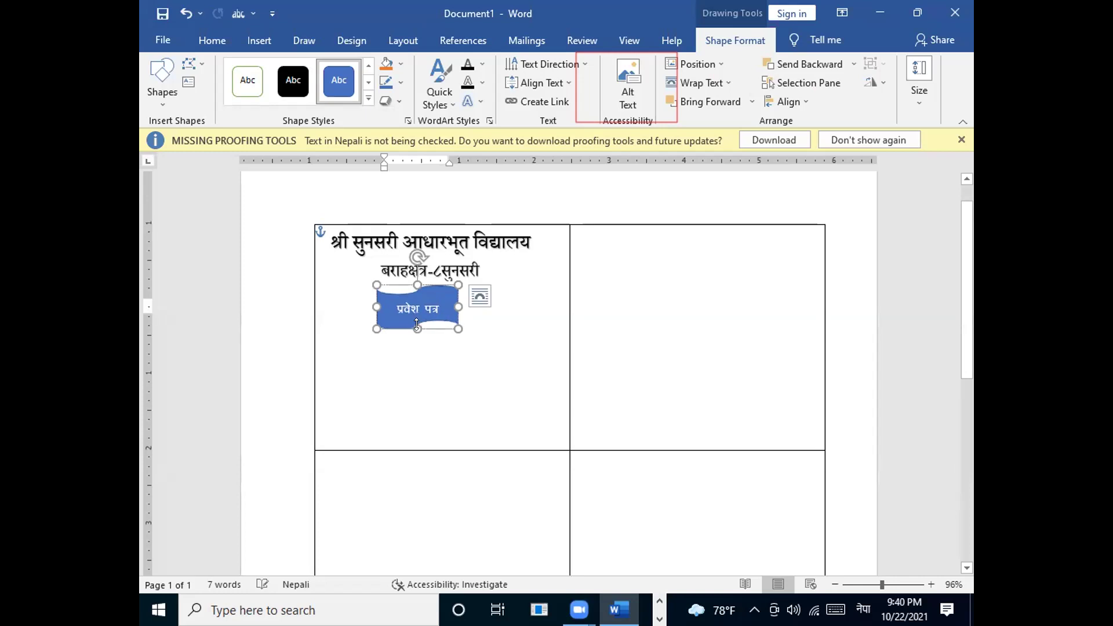
left_click_drag(423, 287, 437, 284)
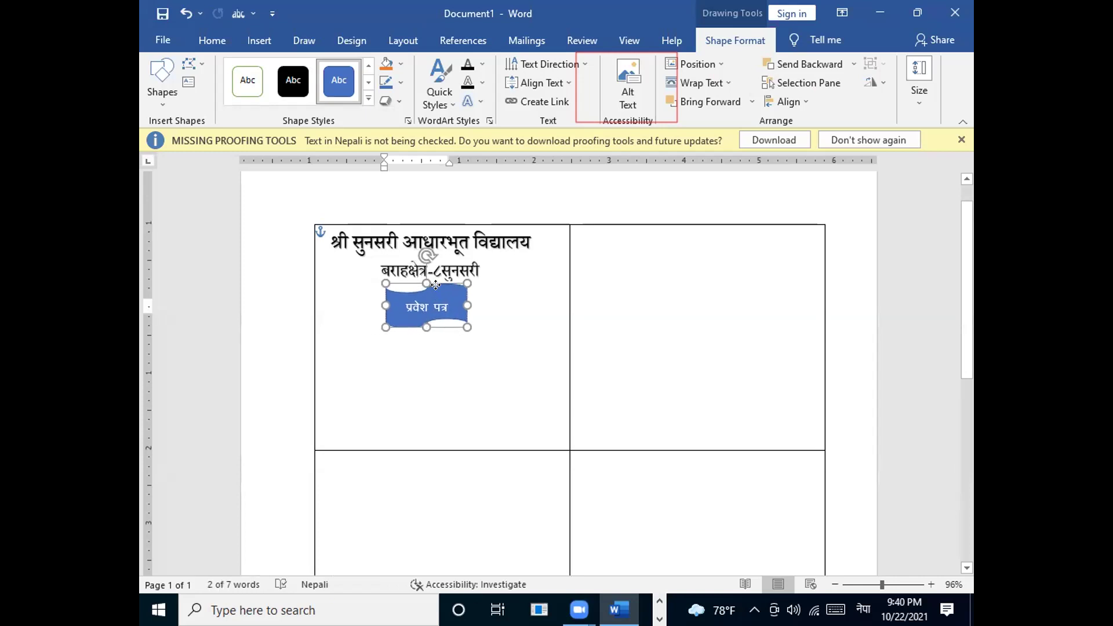
left_click(427, 348)
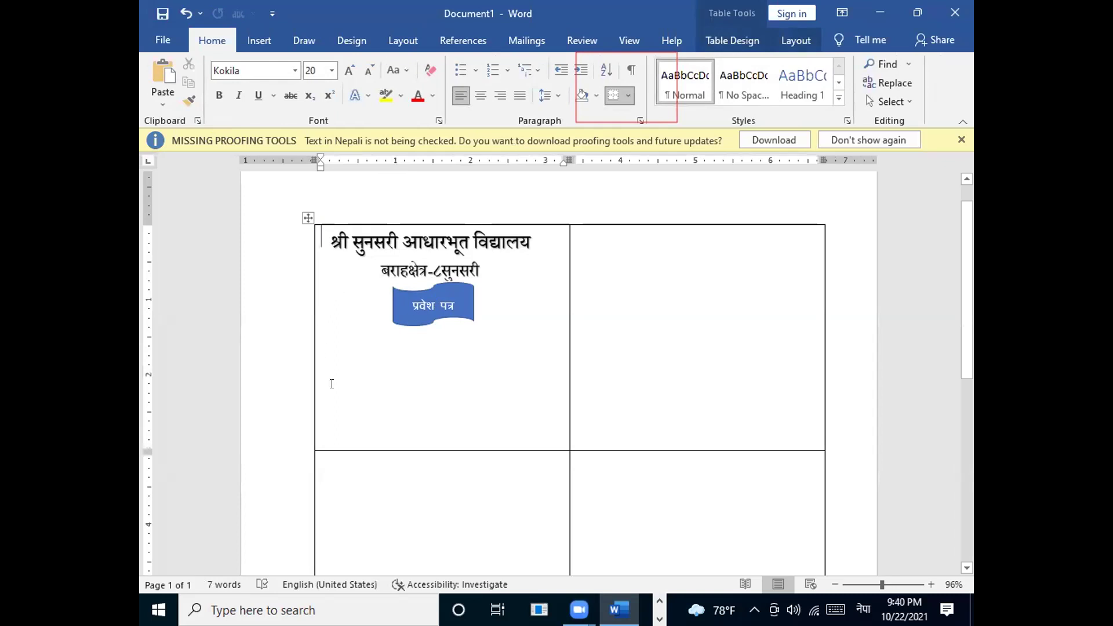
Step: Add an empty paragraph above the table, keeping the card's heading at the cell top
key("Return")
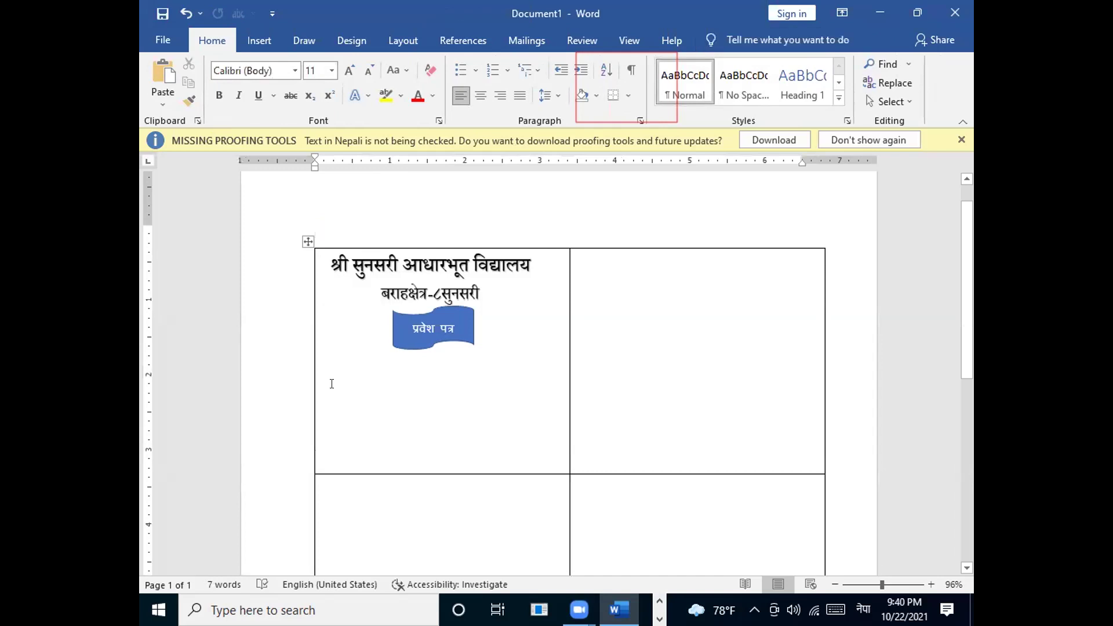
left_click(311, 260)
key("Left")
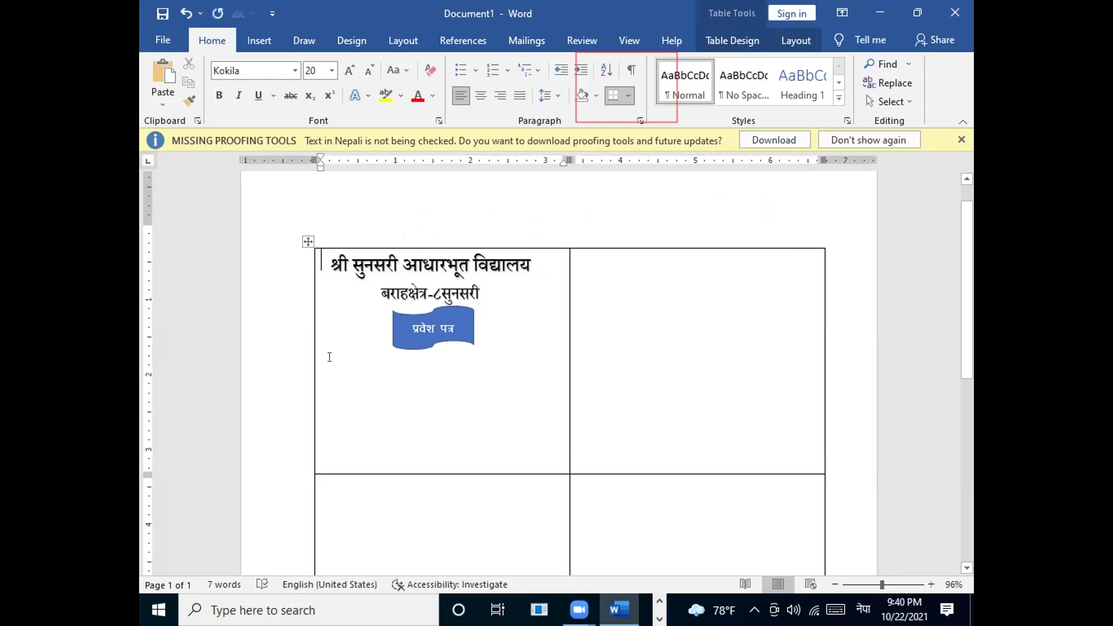
key("Return")
key("Return")
key("Return")
key("Return")
key("Return")
key("Return")
key("Return")
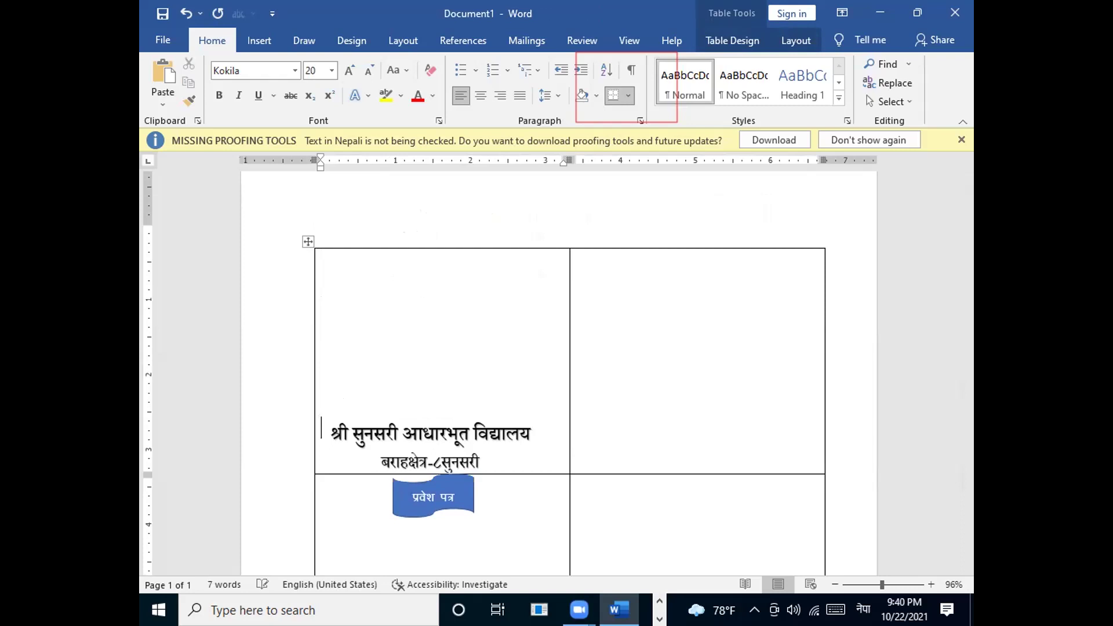
key("Return")
key("Return")
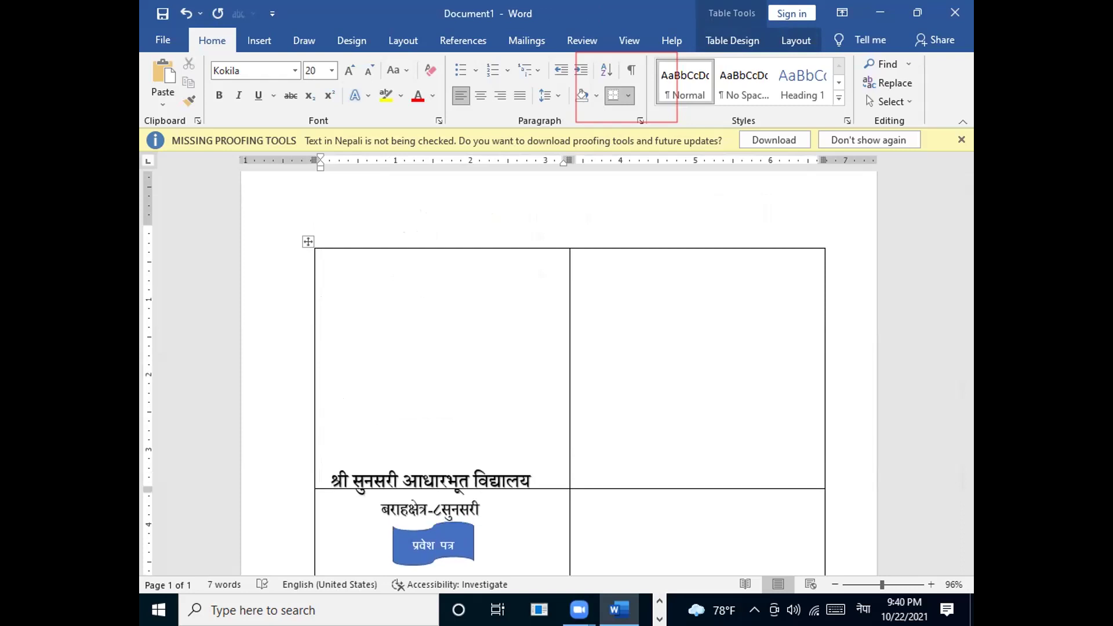
key("BackSpace")
key("BackSpace")
key("BackSpace")
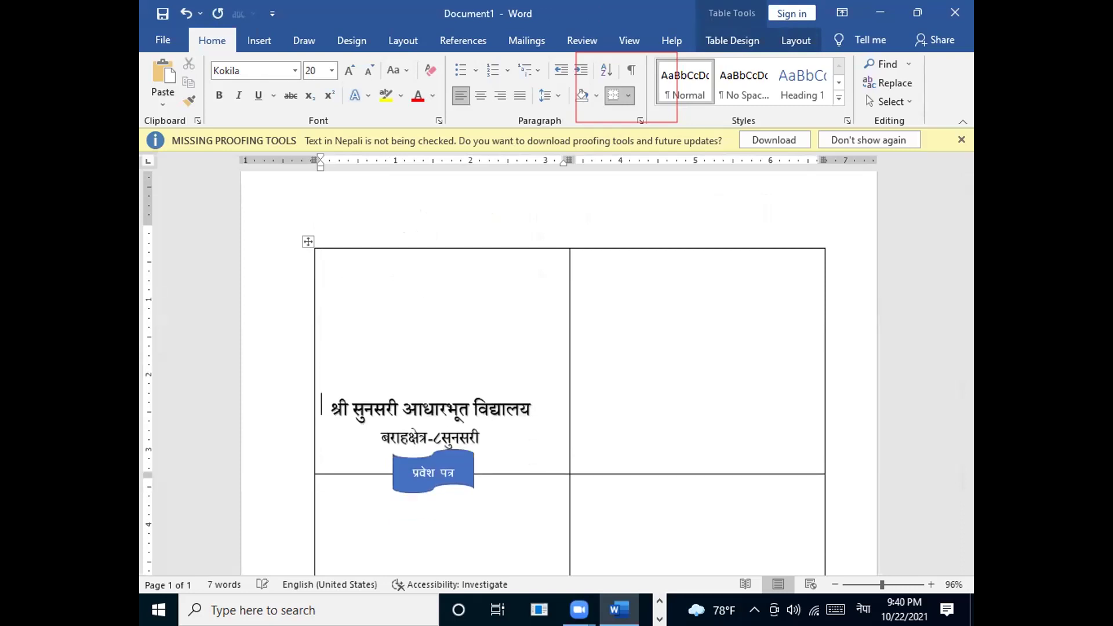
key("BackSpace")
key("BackSpace")
key("BackSpace")
key("BackSpace")
key("BackSpace")
key("BackSpace")
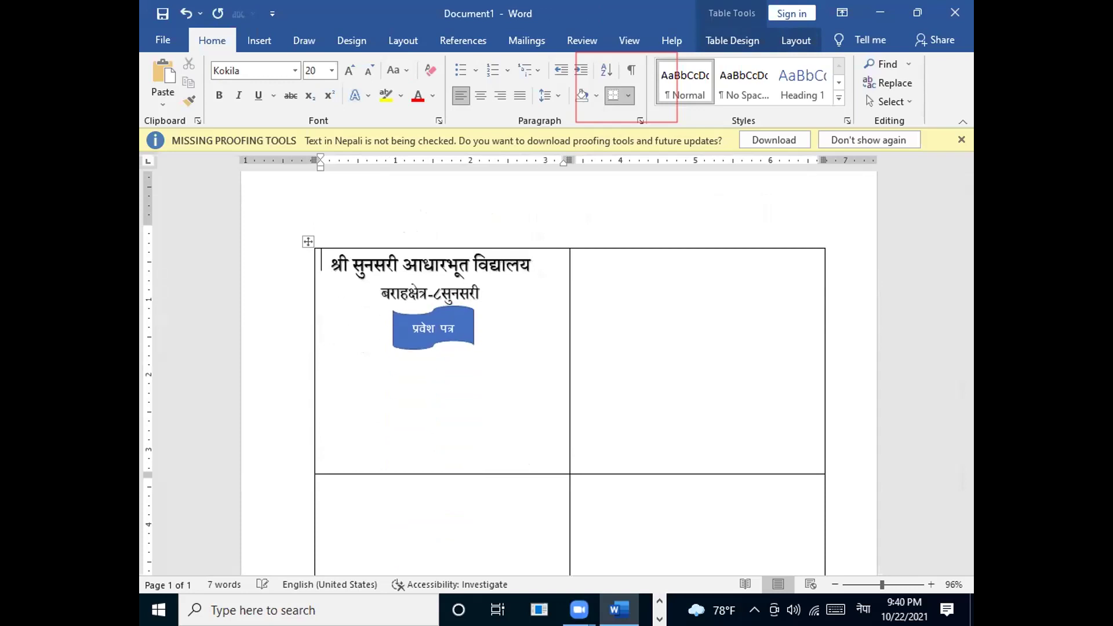
left_click(321, 486)
key("ctrl+Home")
key("Return")
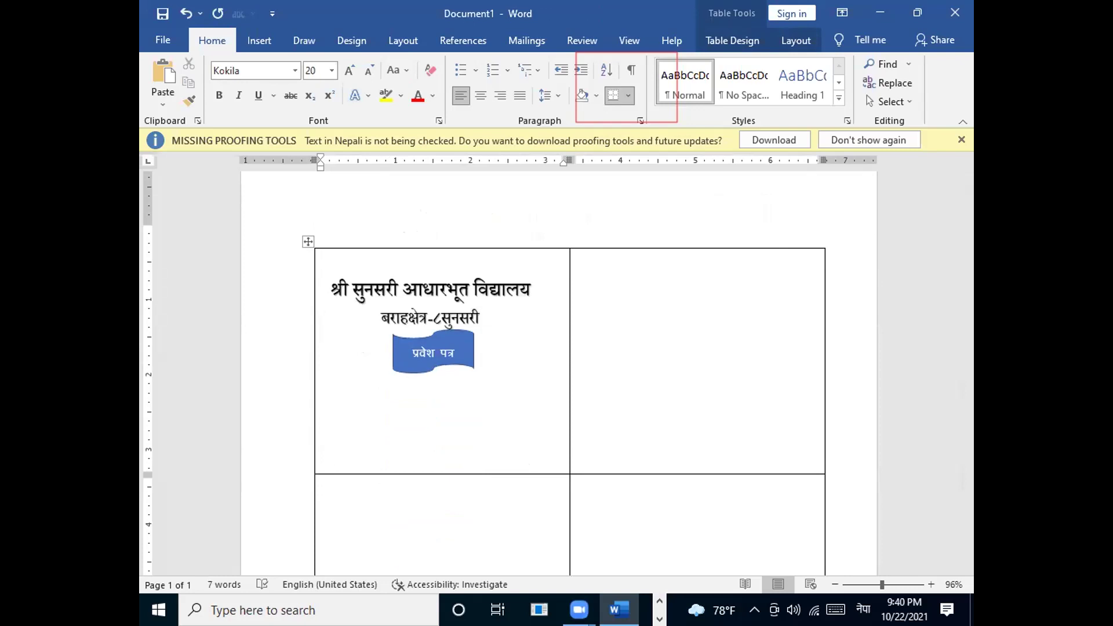
key("BackSpace")
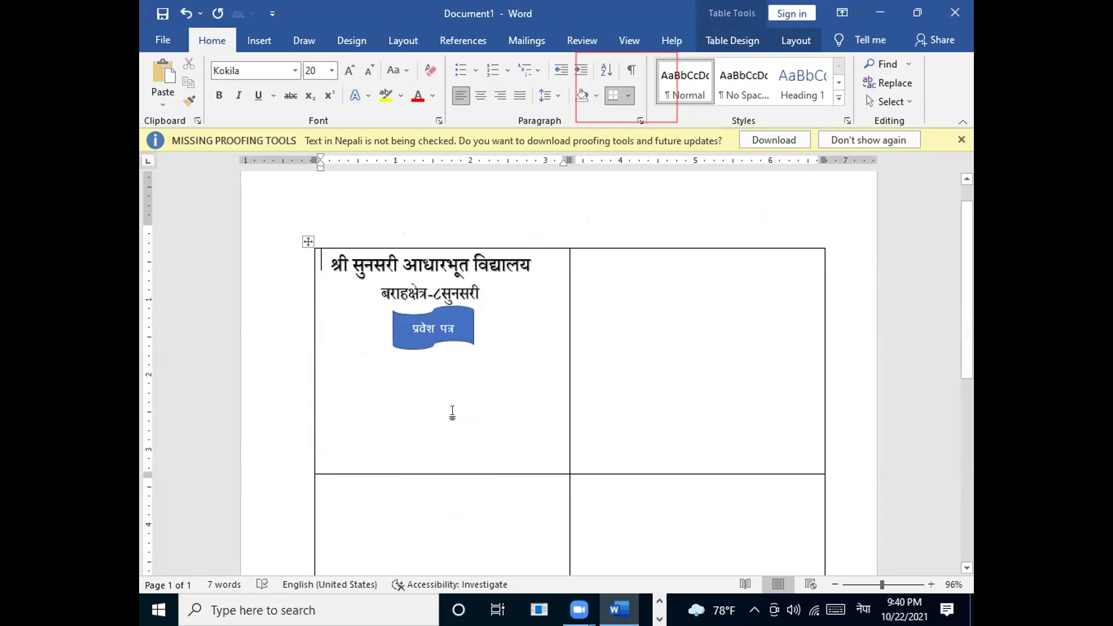
Step: Type the नामः, कक्षाः and रोल नं. labels on lines below the banner
left_click(317, 365)
type("न")
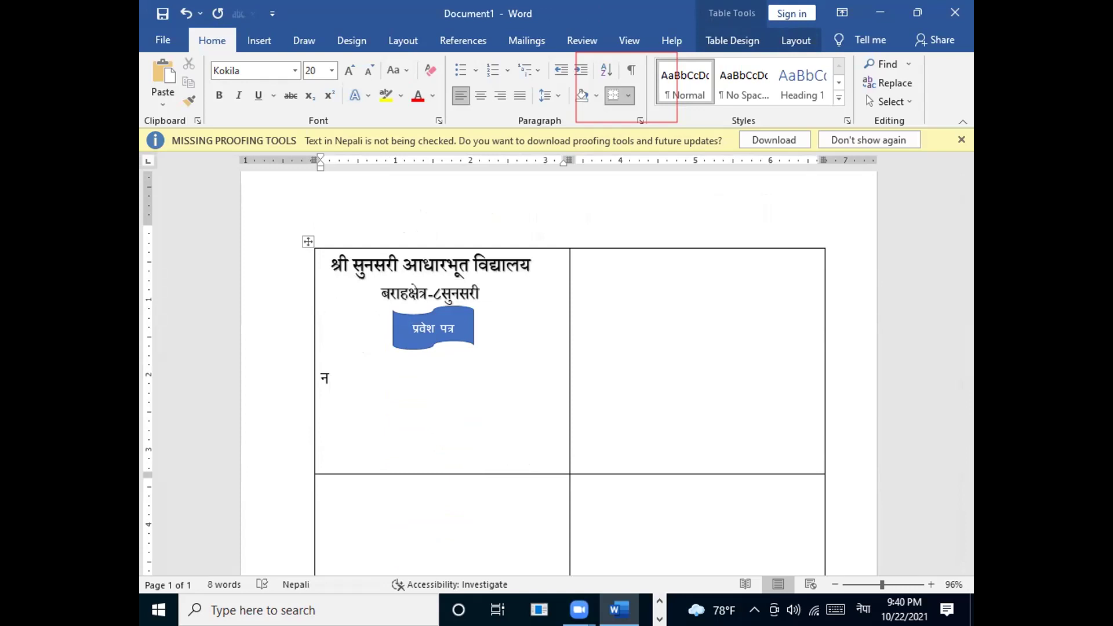
key("BackSpace")
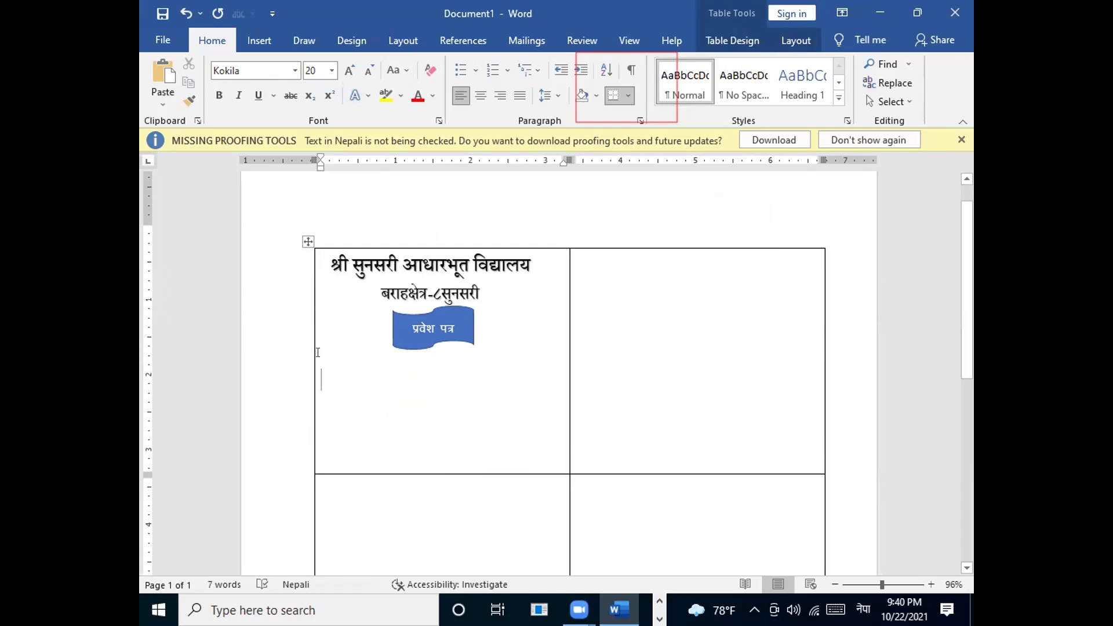
key("Up")
type("ना")
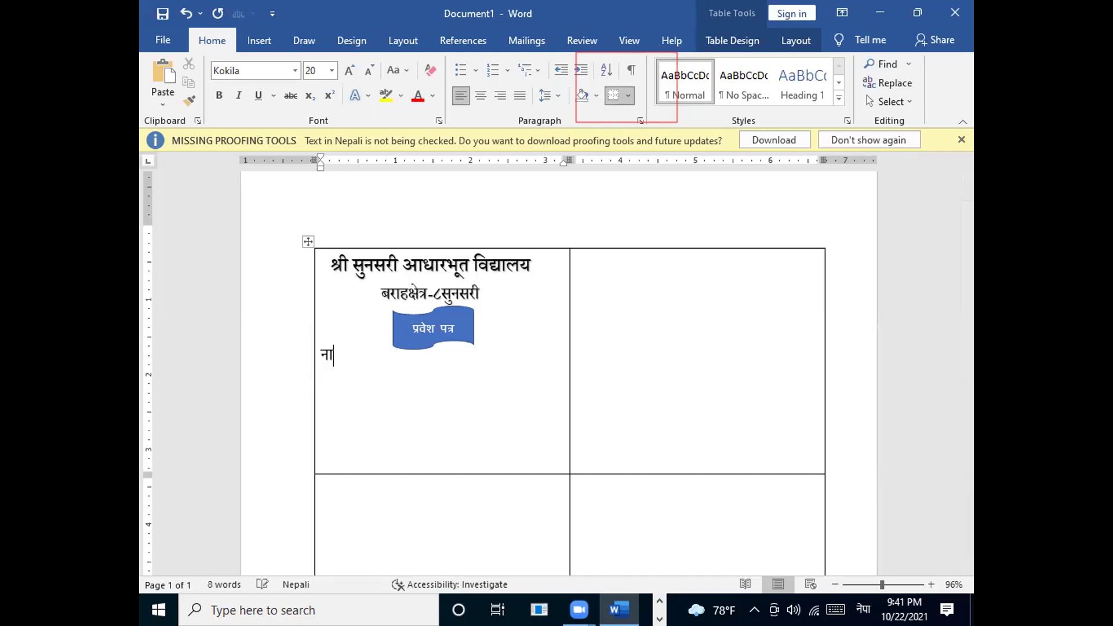
type("म")
type("ः ")
type("क")
type("क्ष")
type("ा")
type("ः")
key("Return")
type("रो")
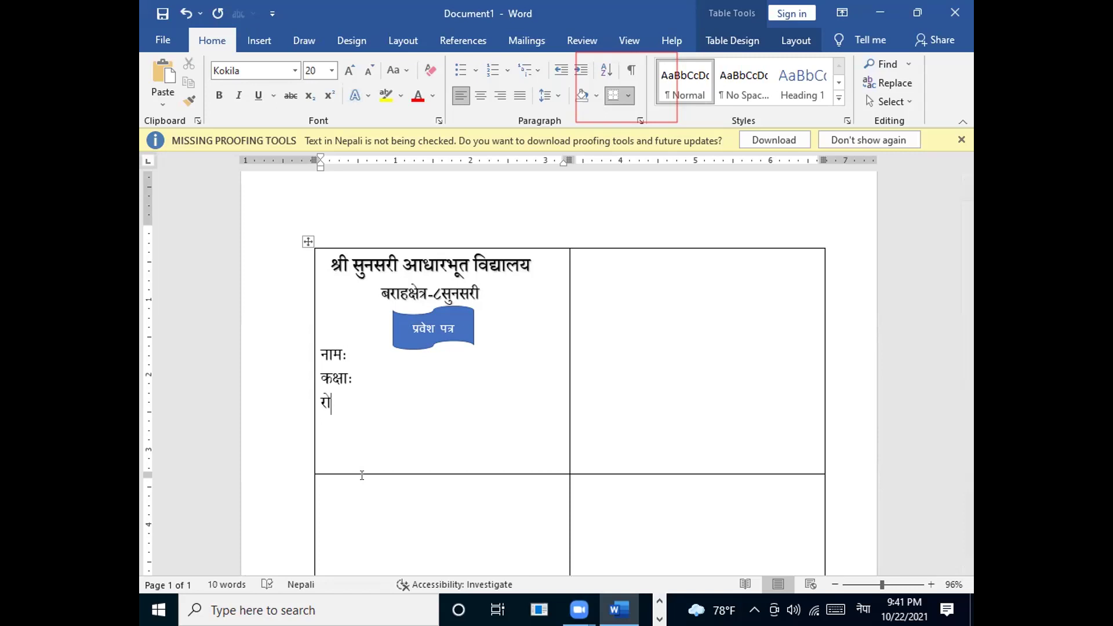
type("ल")
type(" न")
type("ं")
type(".")
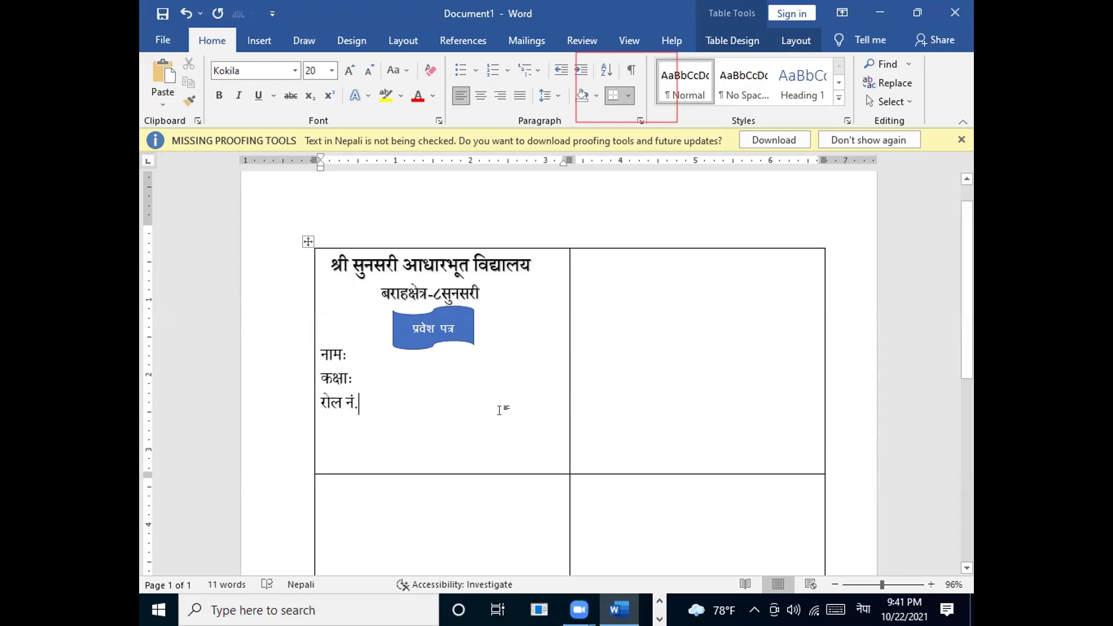
key("ctrl+z")
Step: Add the प्रधानाध्यापक signature label toward the lower right of the card
double_click(487, 400)
key("Return")
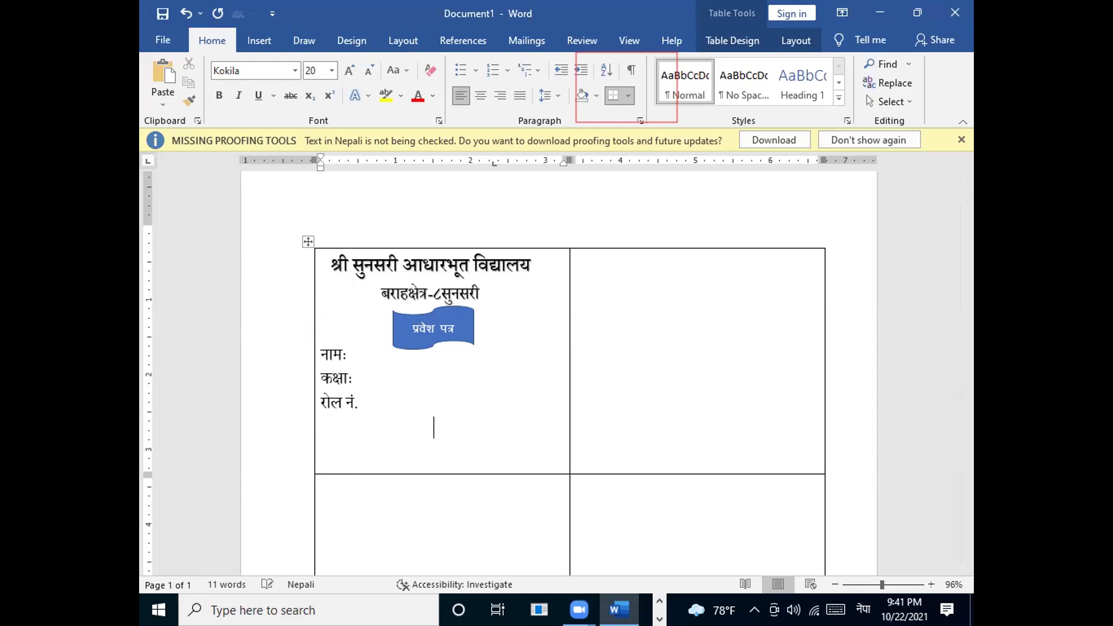
type("प्")
type("र")
type("धा")
type("ना")
type("ध्")
type("य")
type("ाप")
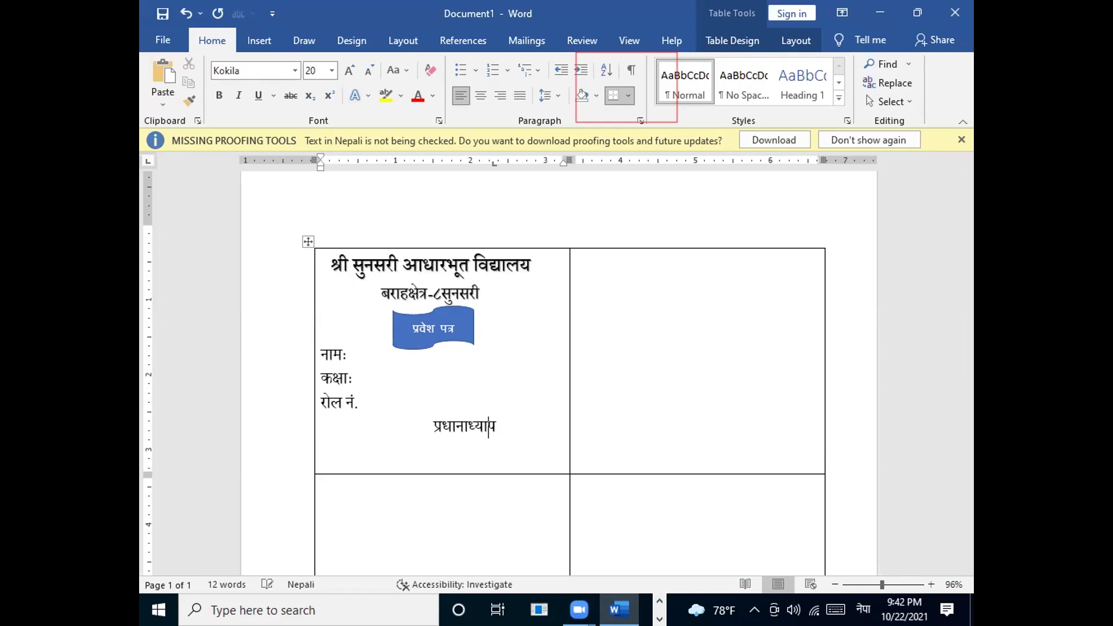
type("क")
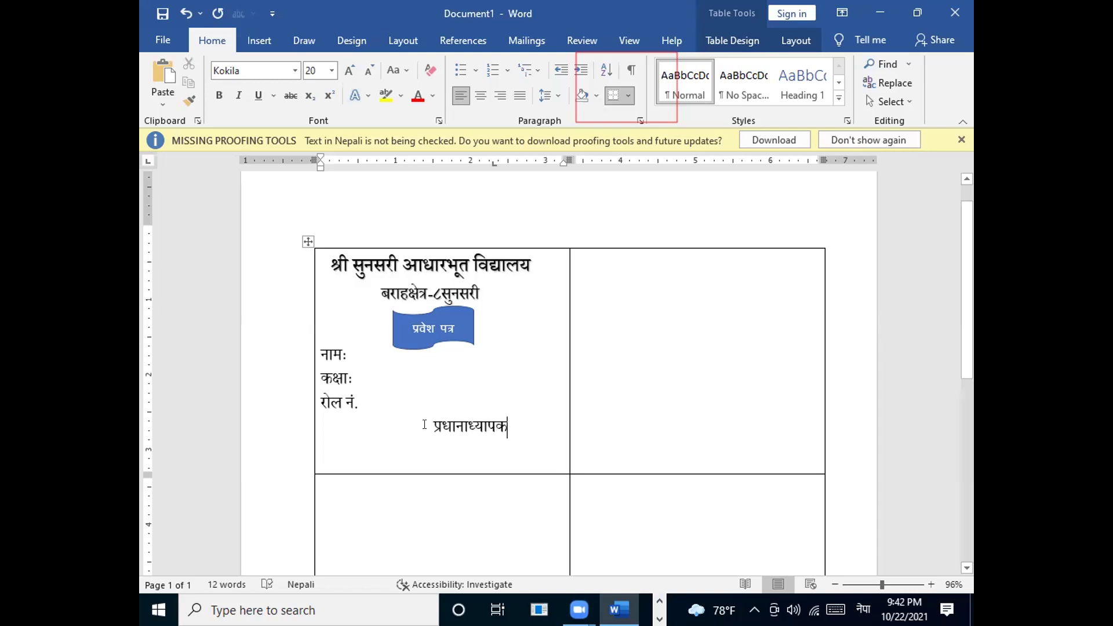
key("ctrl+Left")
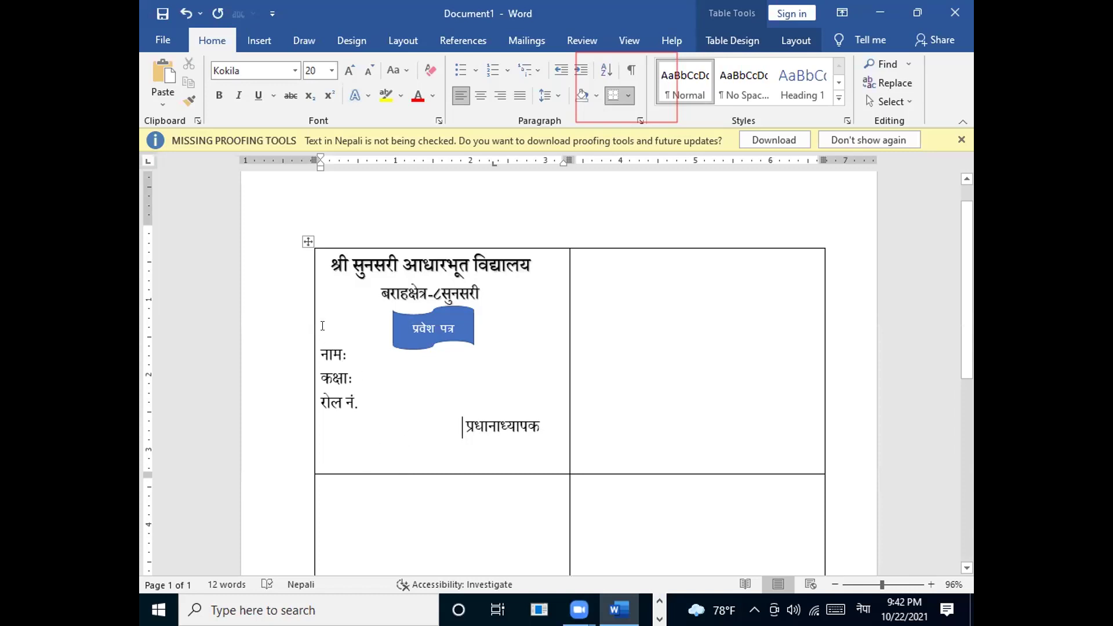
left_click(343, 351)
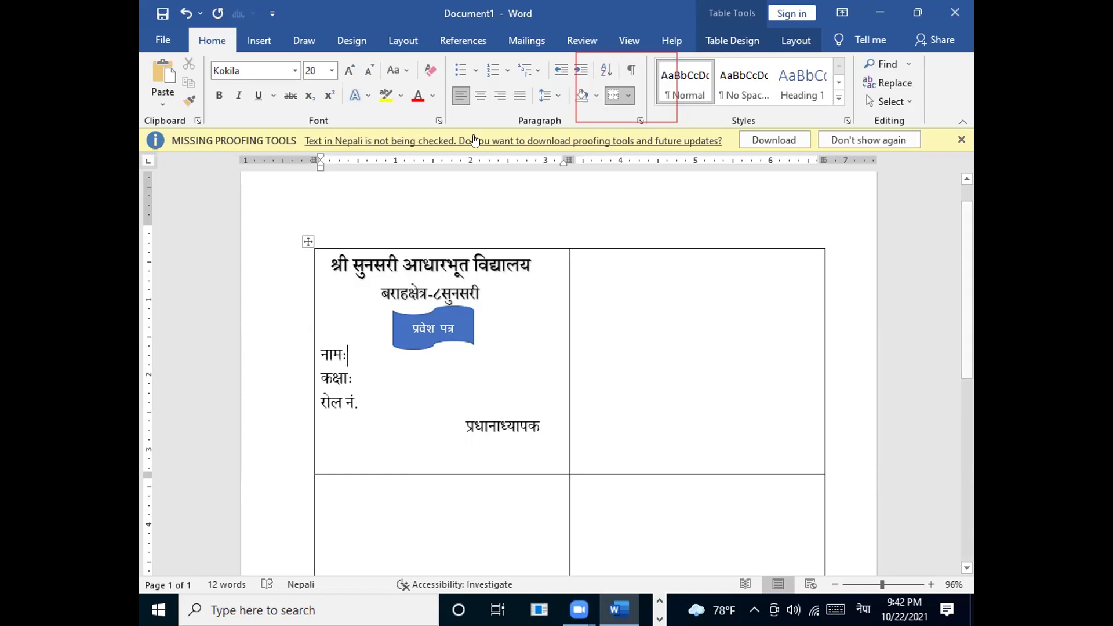
Step: Start a labels mail merge, accepting the label layout and the page-size warning
left_click(535, 36)
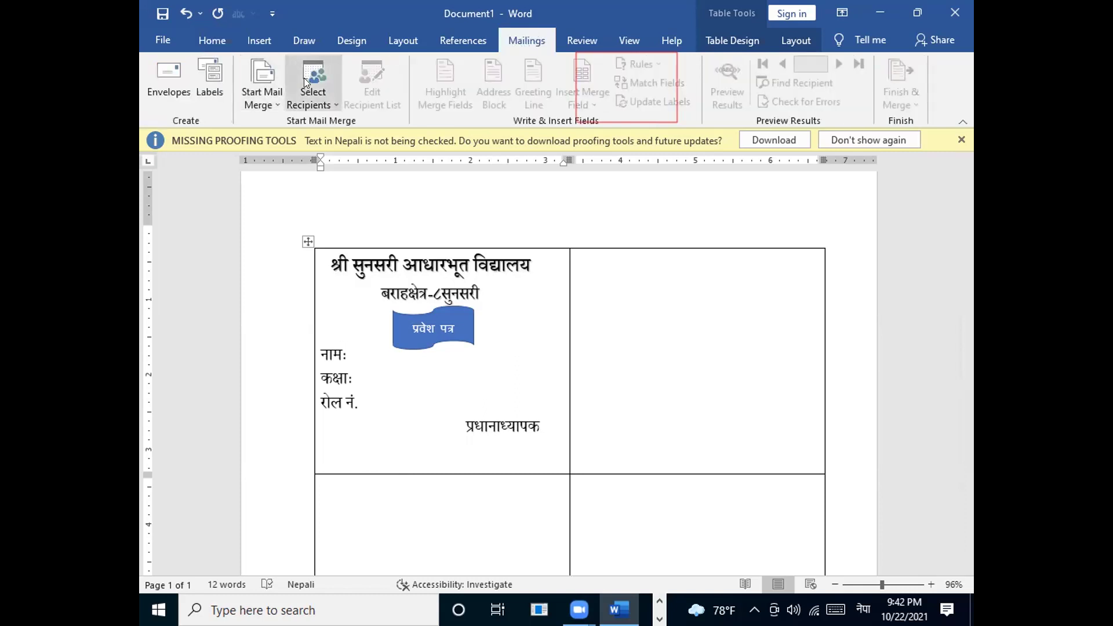
left_click(261, 80)
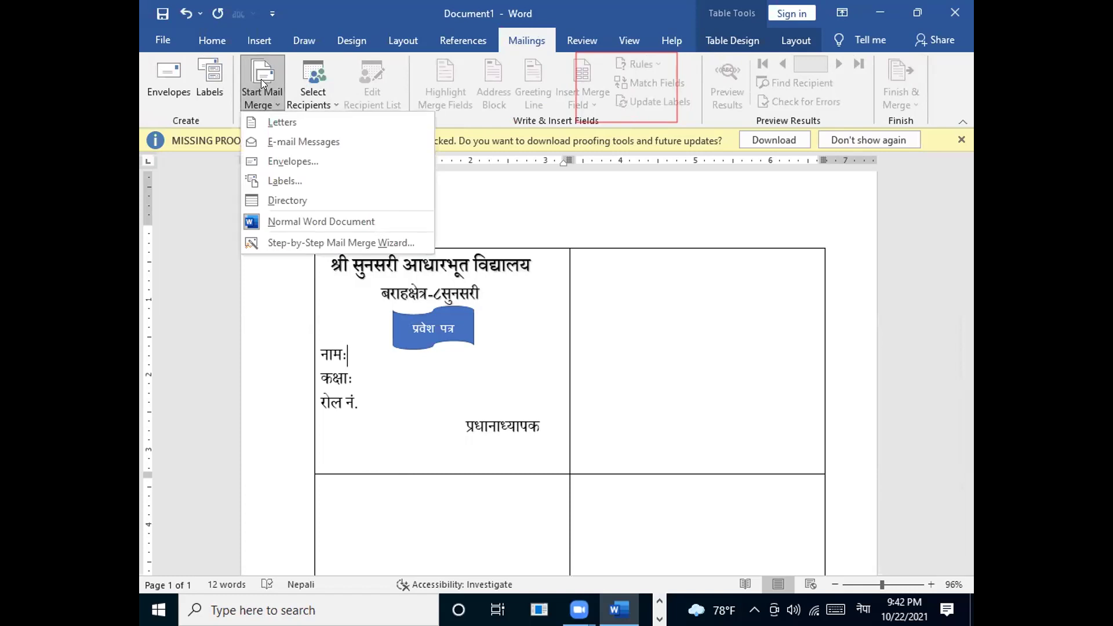
left_click(275, 181)
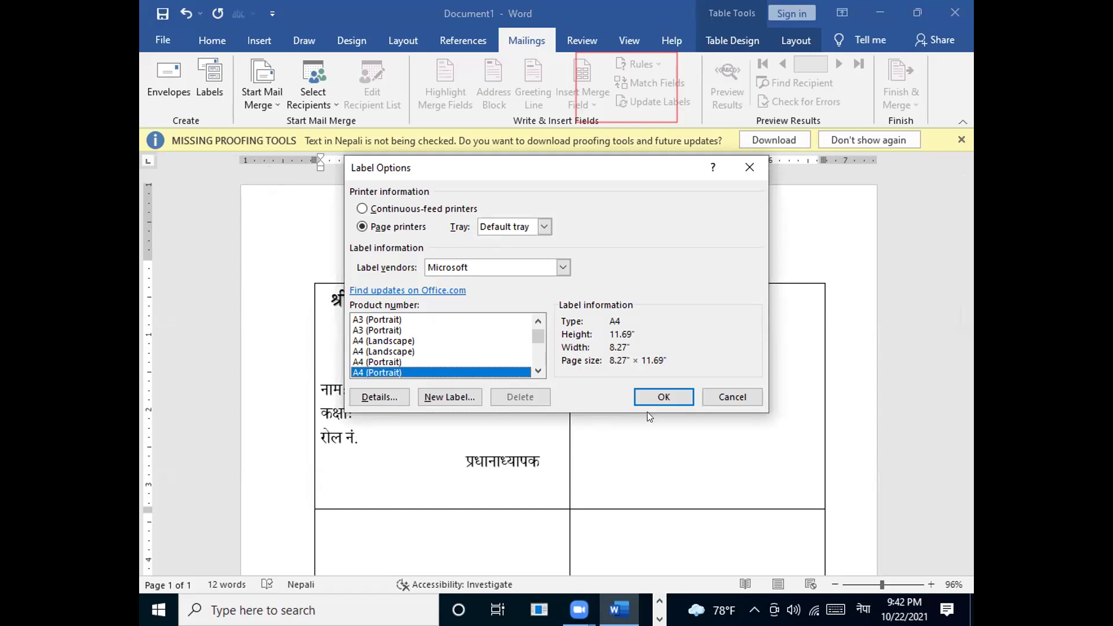
left_click(663, 396)
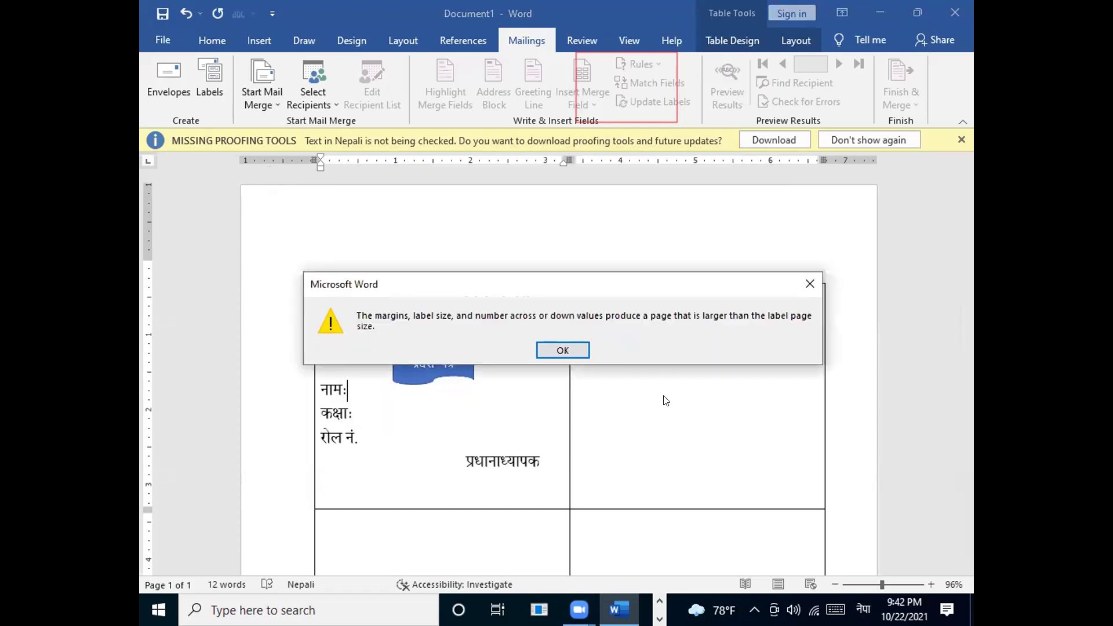
left_click(563, 349)
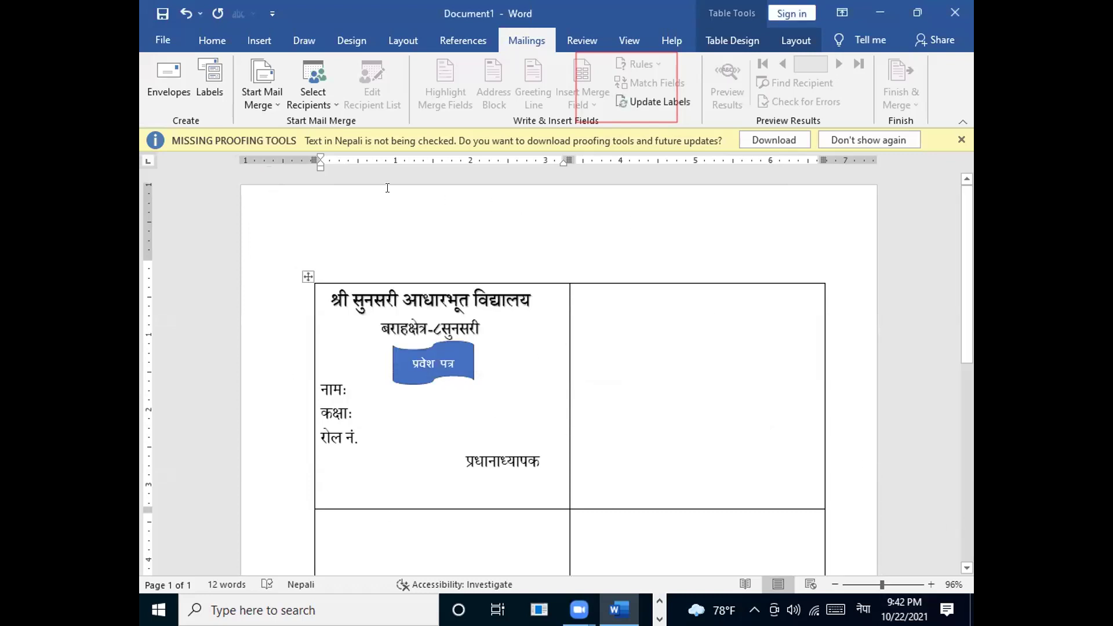
Step: Attach the existing नाम file from the Desktop mail folder as the merge recipient list
left_click(319, 92)
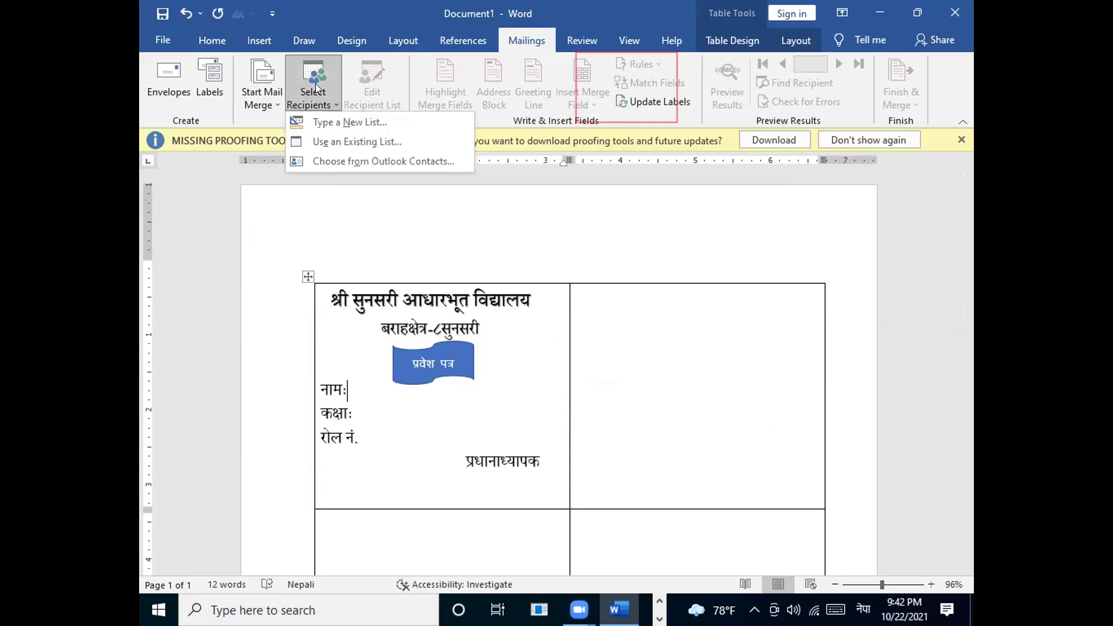
left_click(316, 139)
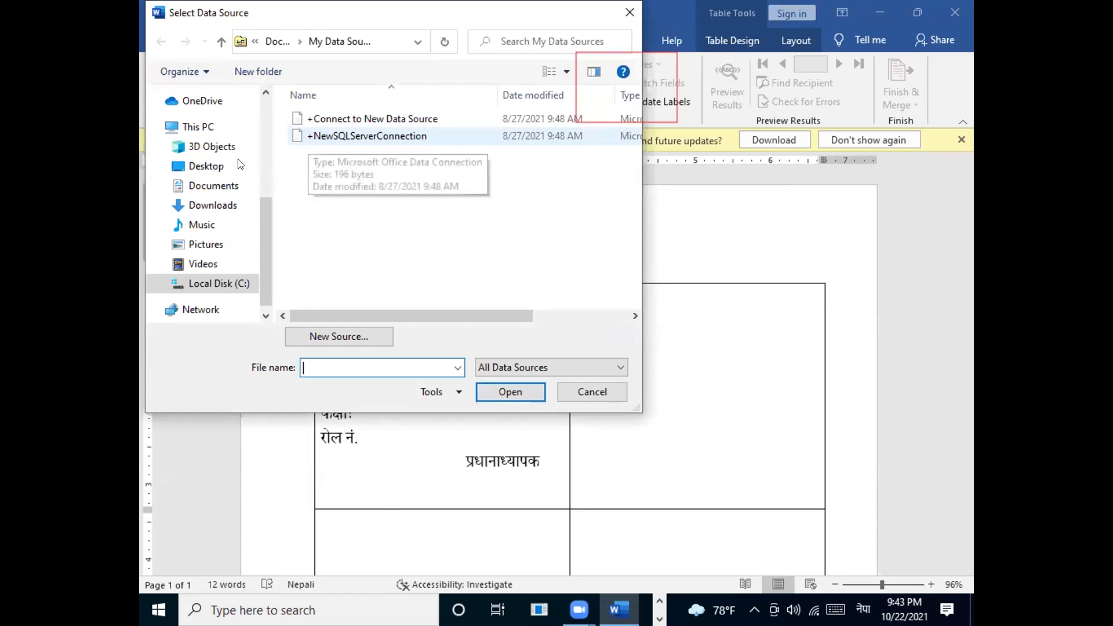
left_click(223, 168)
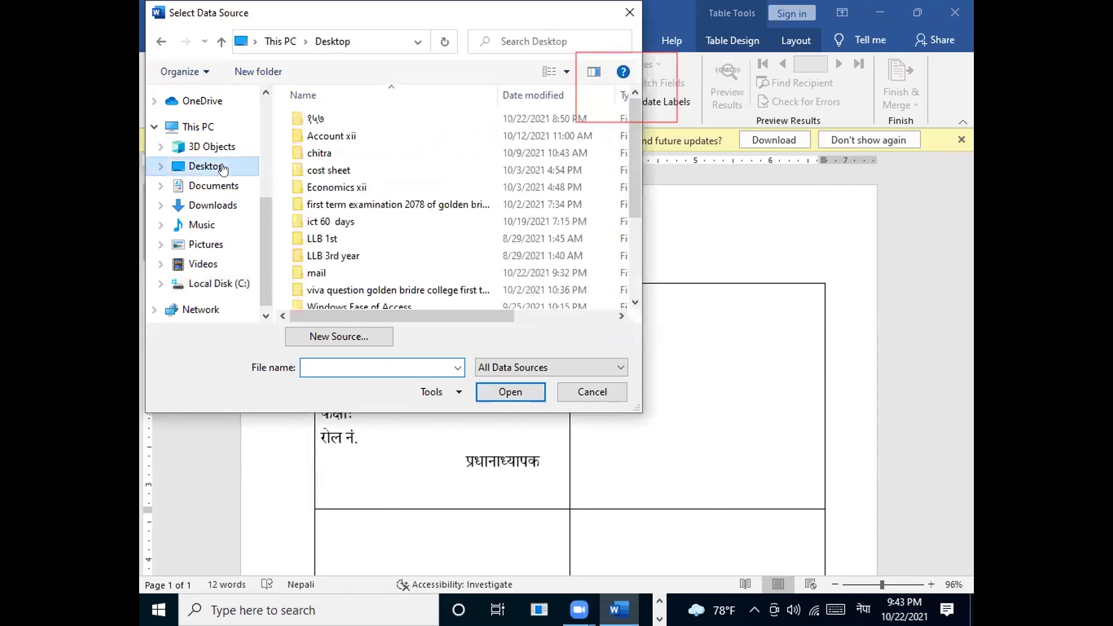
left_click(323, 277)
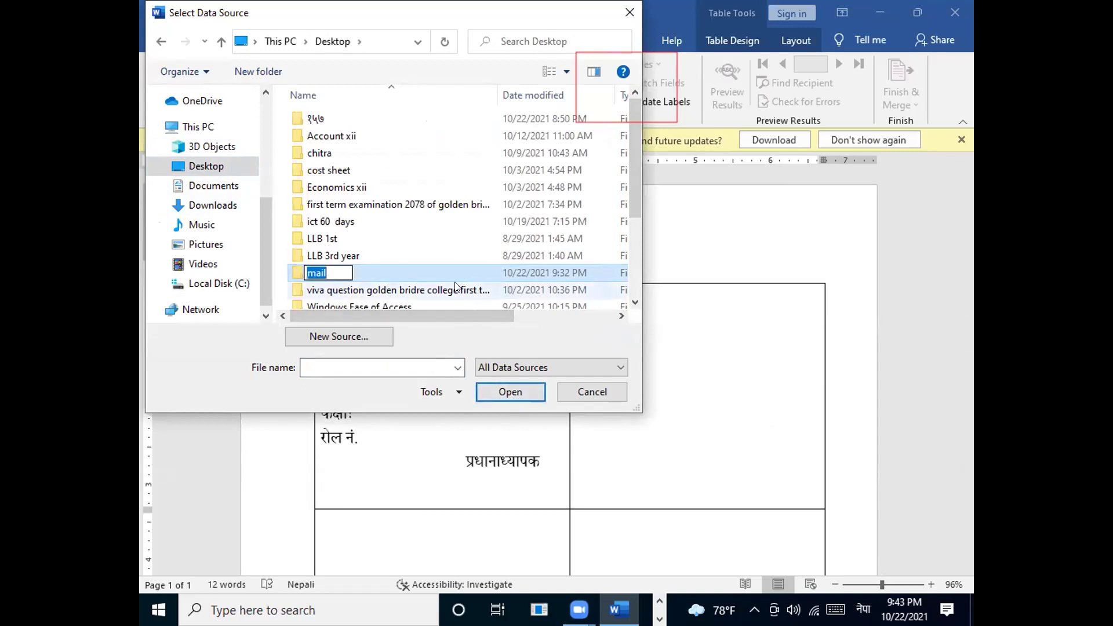
double_click(458, 270)
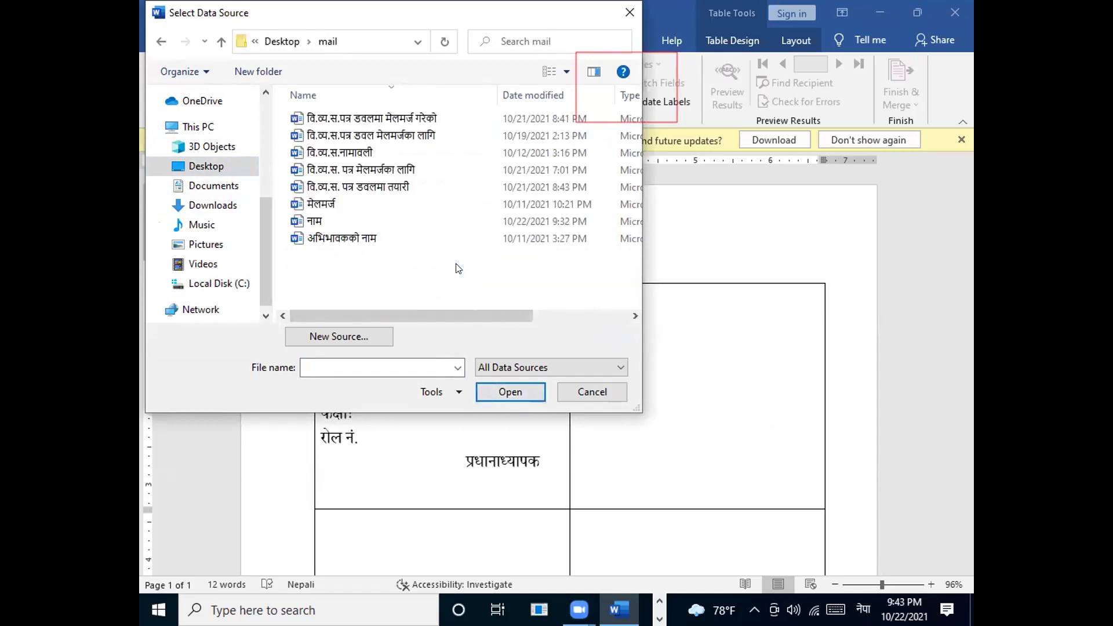
left_click(324, 215)
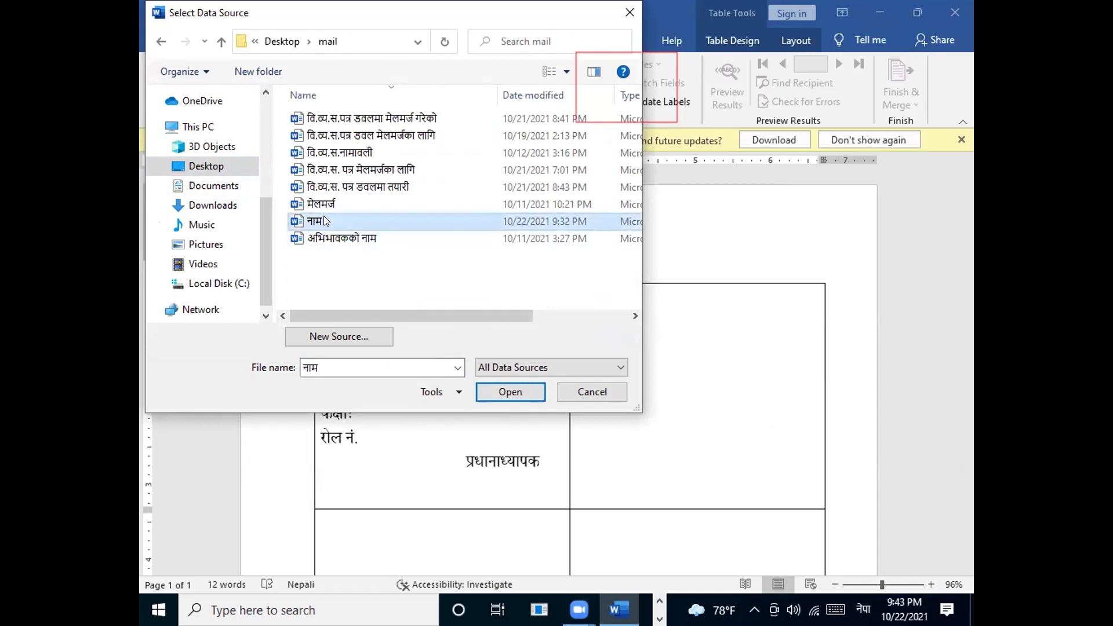
double_click(324, 215)
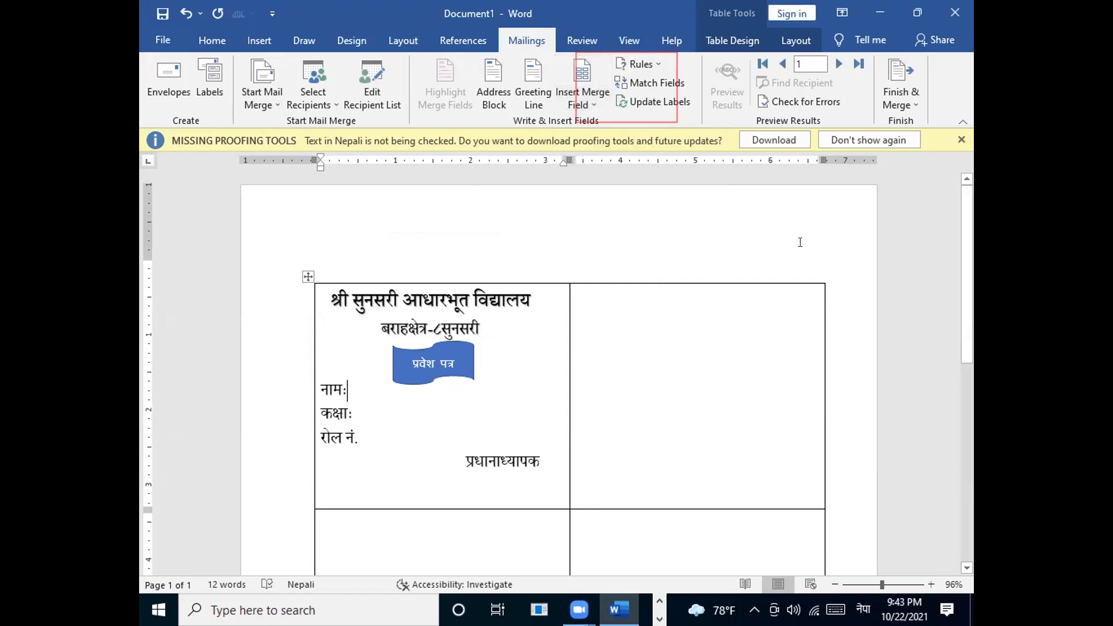
Step: Insert «नाम», «कक्षा» and «सिन» fields after the name, class and roll labels, then update all labels
left_click(591, 104)
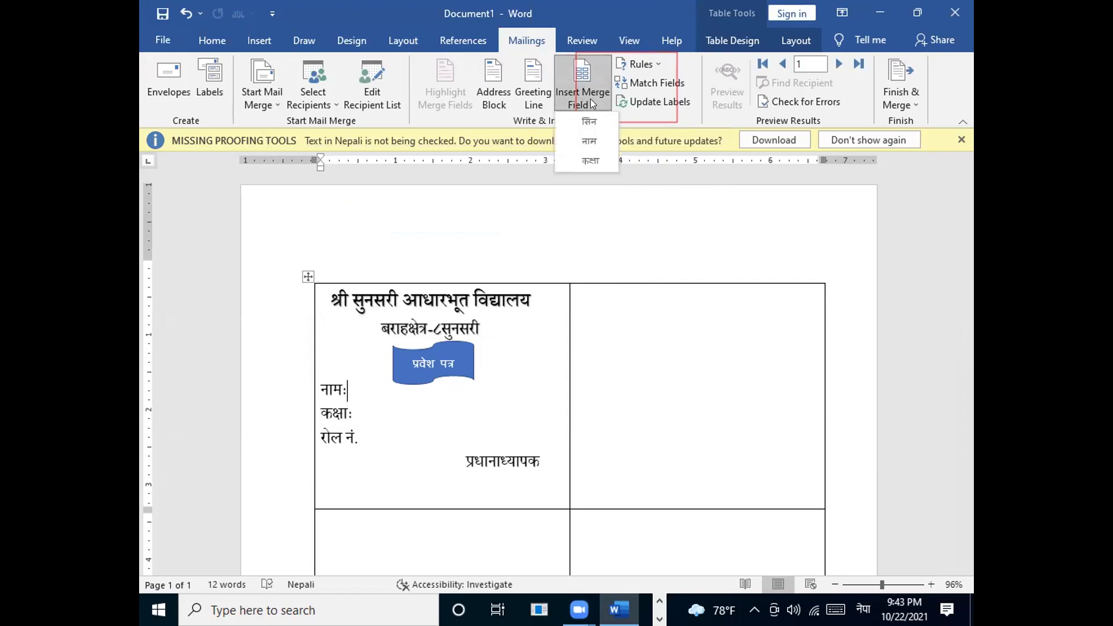
left_click(587, 142)
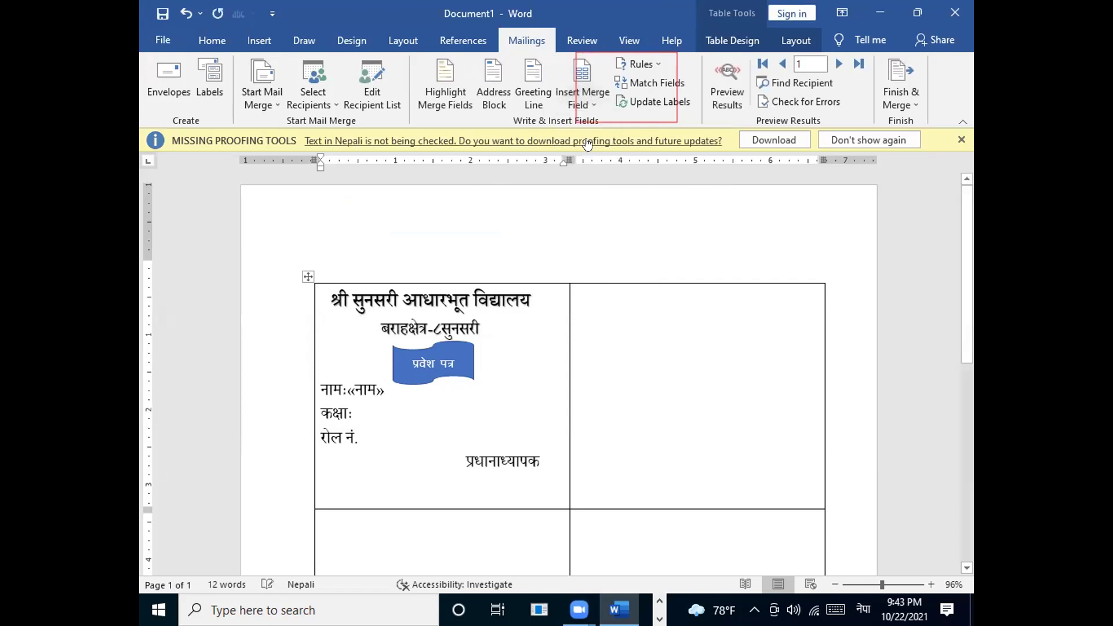
left_click(356, 414)
left_click(588, 104)
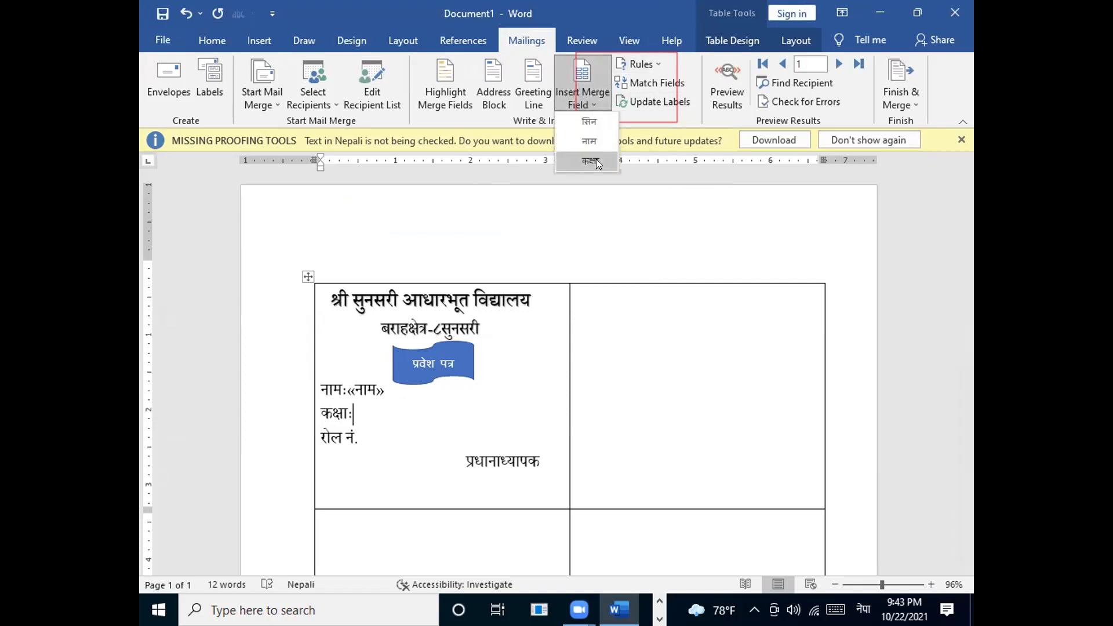
left_click(597, 162)
left_click(362, 439)
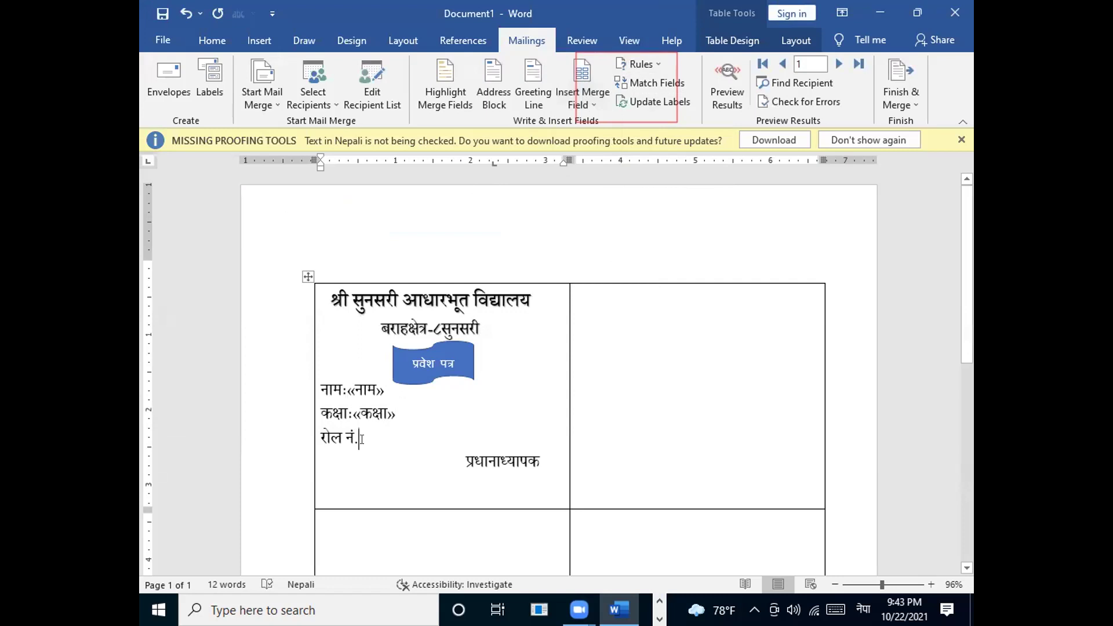
left_click(587, 104)
left_click(587, 123)
left_click(637, 102)
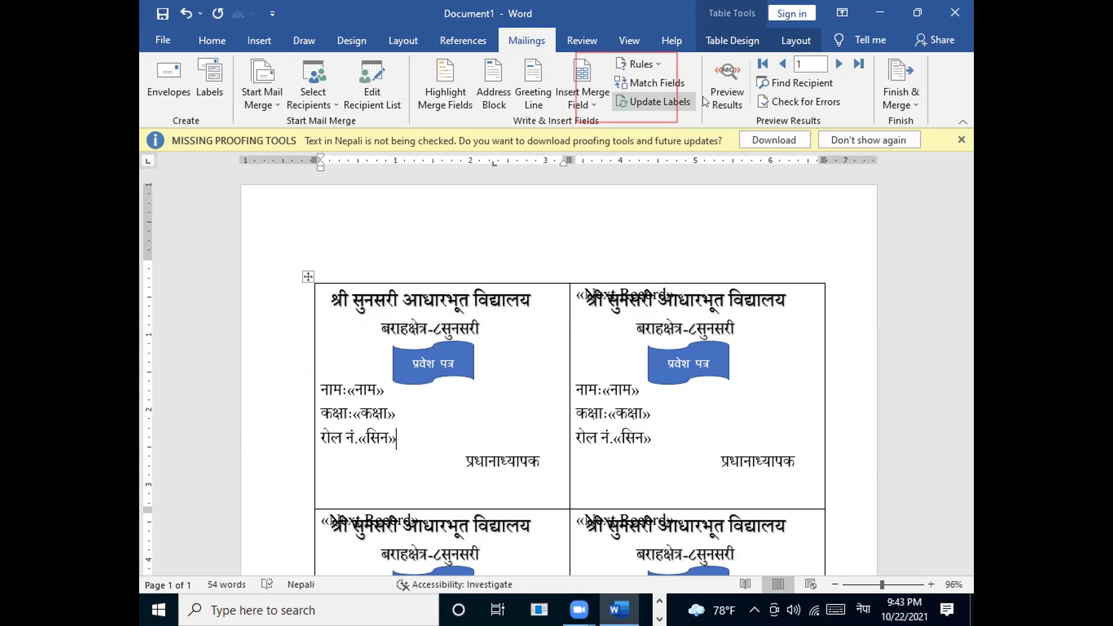
Step: Merge all records into a new editable document and check the four filled cards
left_click(897, 80)
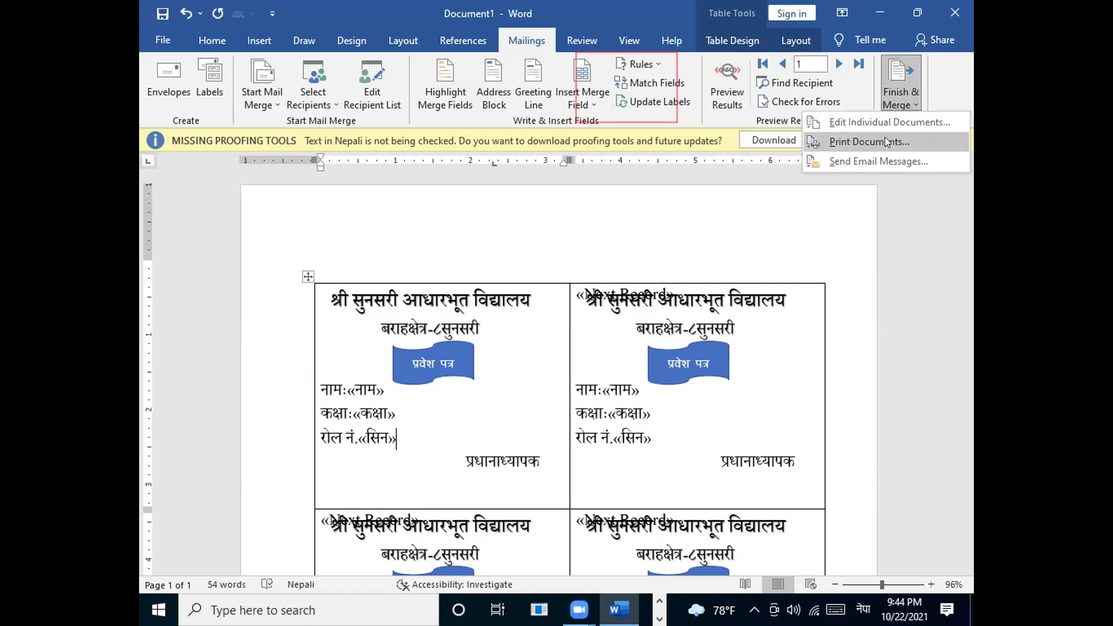
left_click(874, 122)
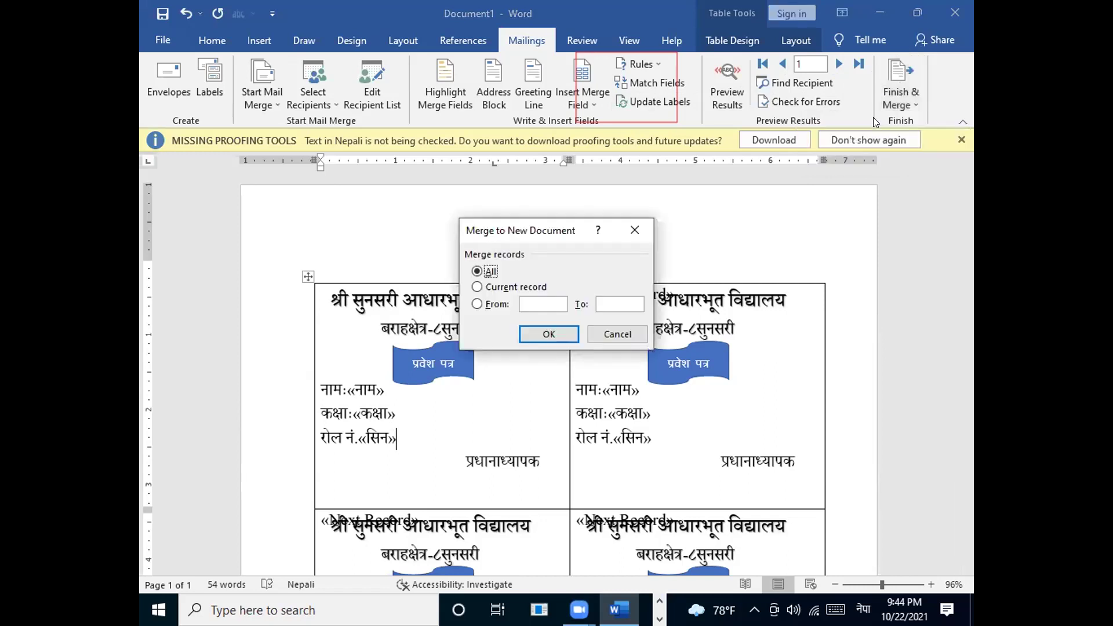
left_click(549, 335)
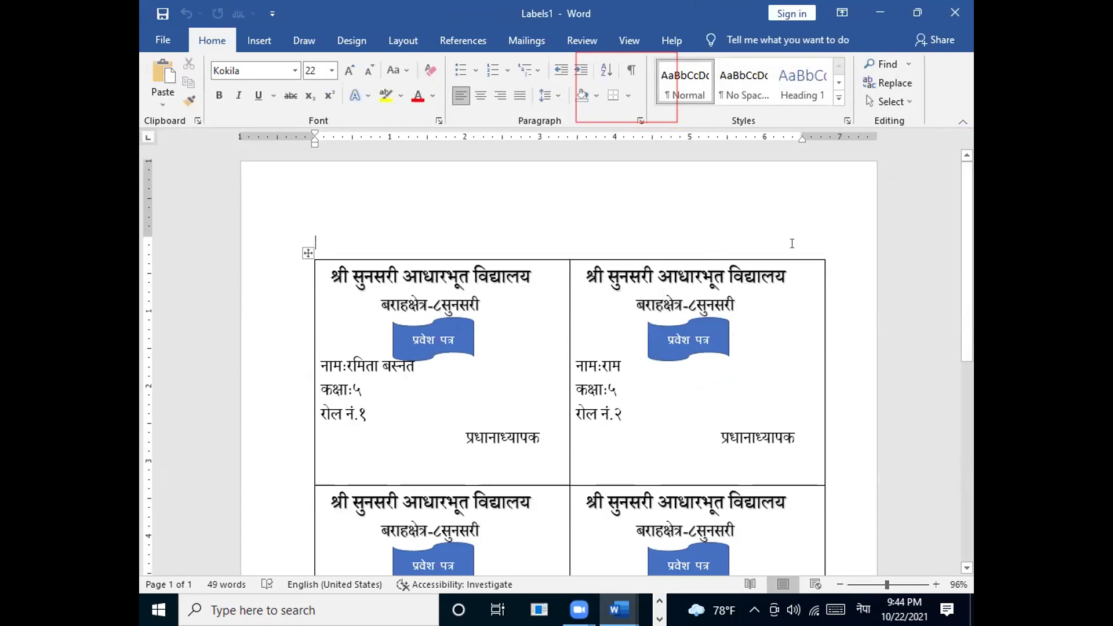
left_click(967, 570)
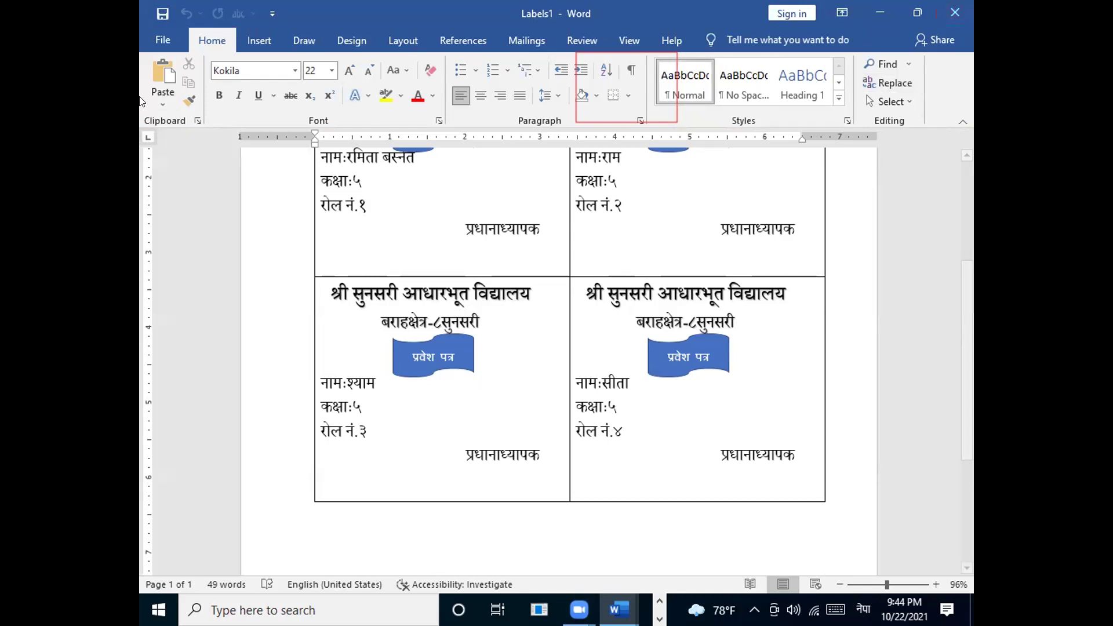
Step: Save the merged cards as 'प्रवेश पत्र', replacing the existing file
left_click(170, 44)
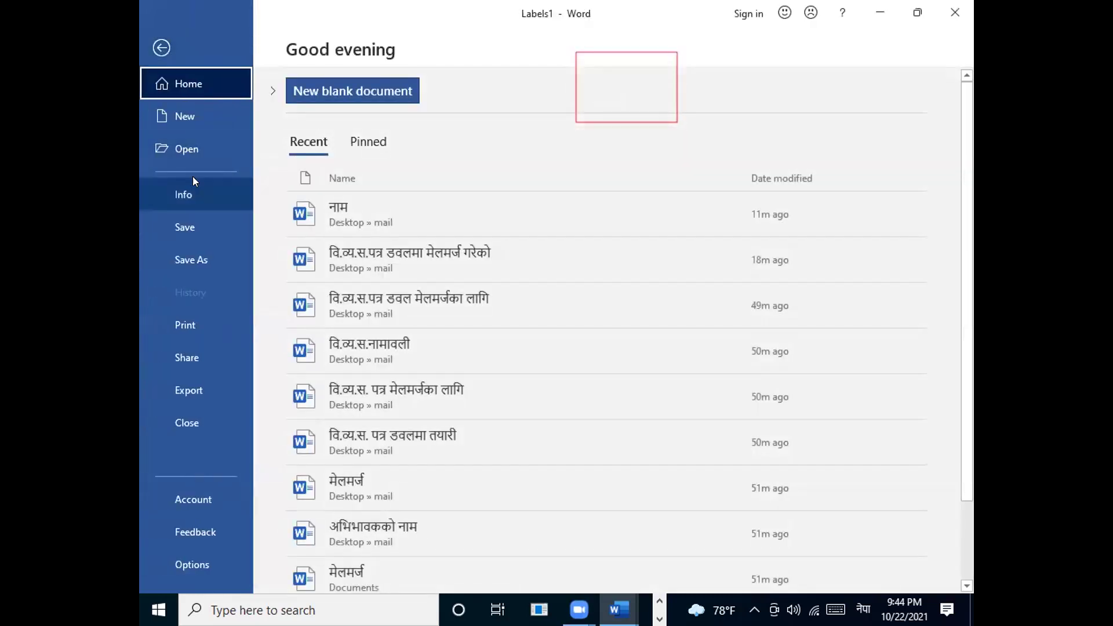
left_click(207, 252)
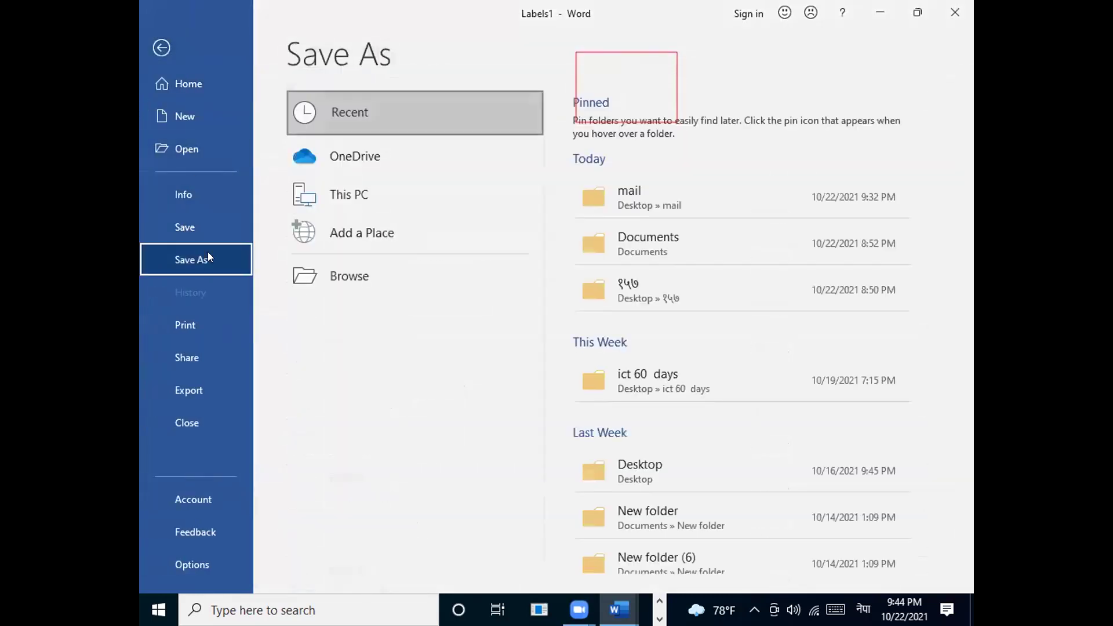
left_click(356, 273)
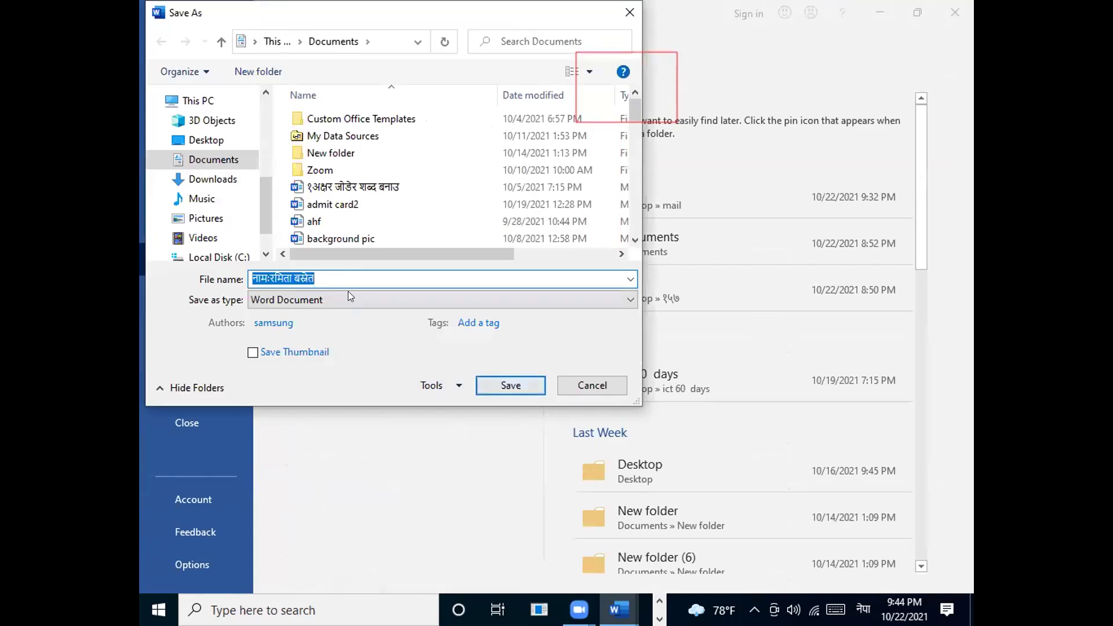
left_click(315, 276)
key("BackSpace")
key("BackSpace")
key("BackSpace")
key("BackSpace")
key("BackSpace")
key("BackSpace")
key("BackSpace")
key("BackSpace")
key("BackSpace")
key("BackSpace")
key("BackSpace")
key("BackSpace")
key("BackSpace")
key("BackSpace")
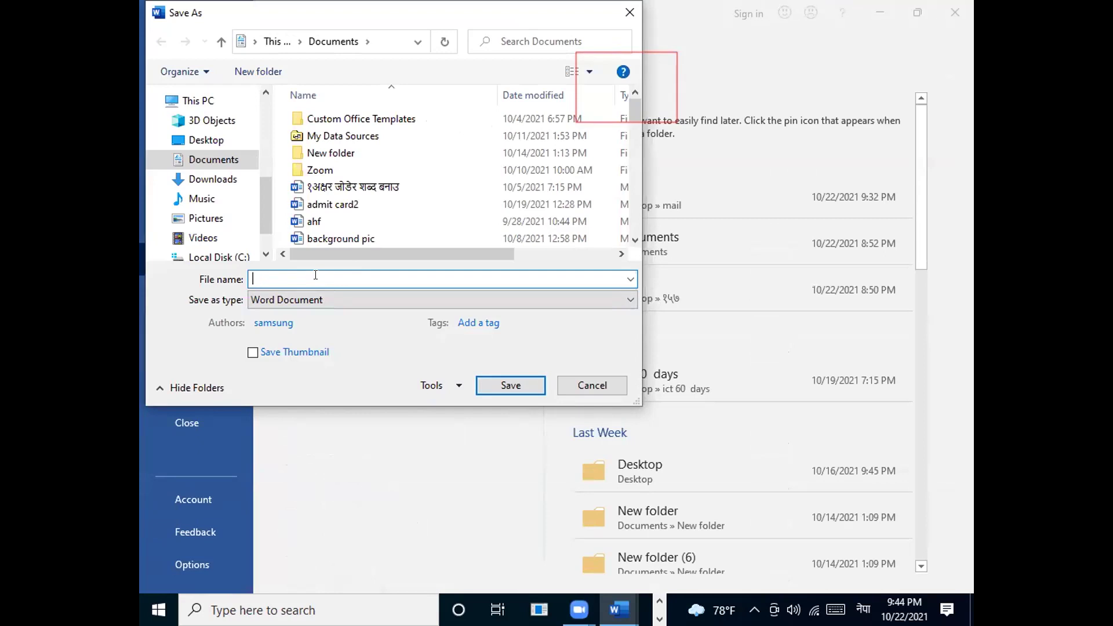
type("प")
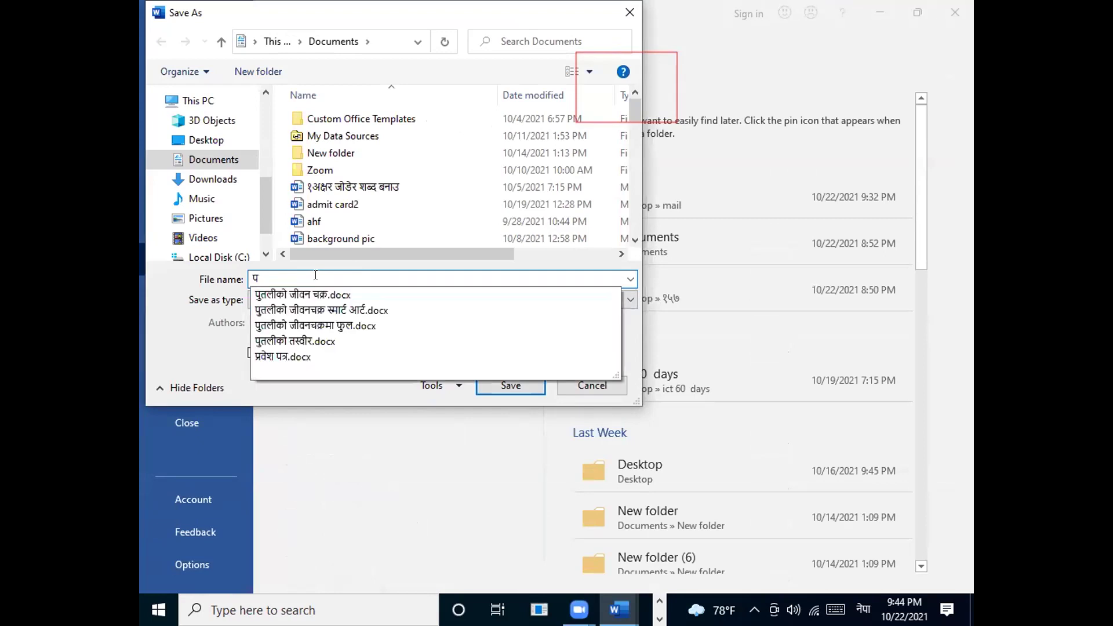
type("्र")
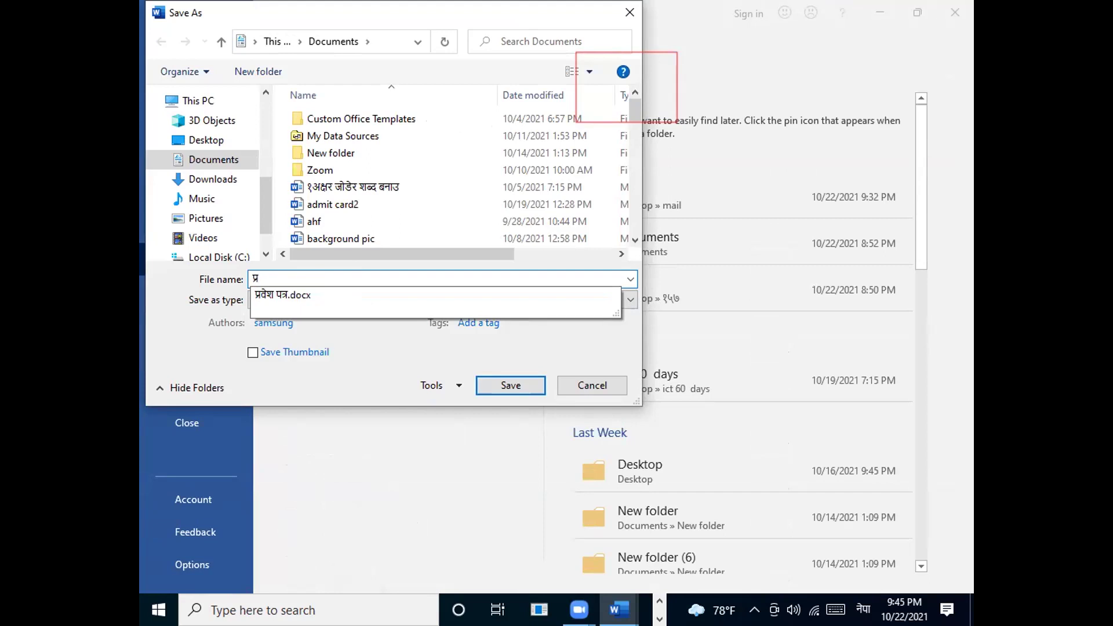
type("वे")
type("श")
type(" प")
type("त्र")
left_click(492, 383)
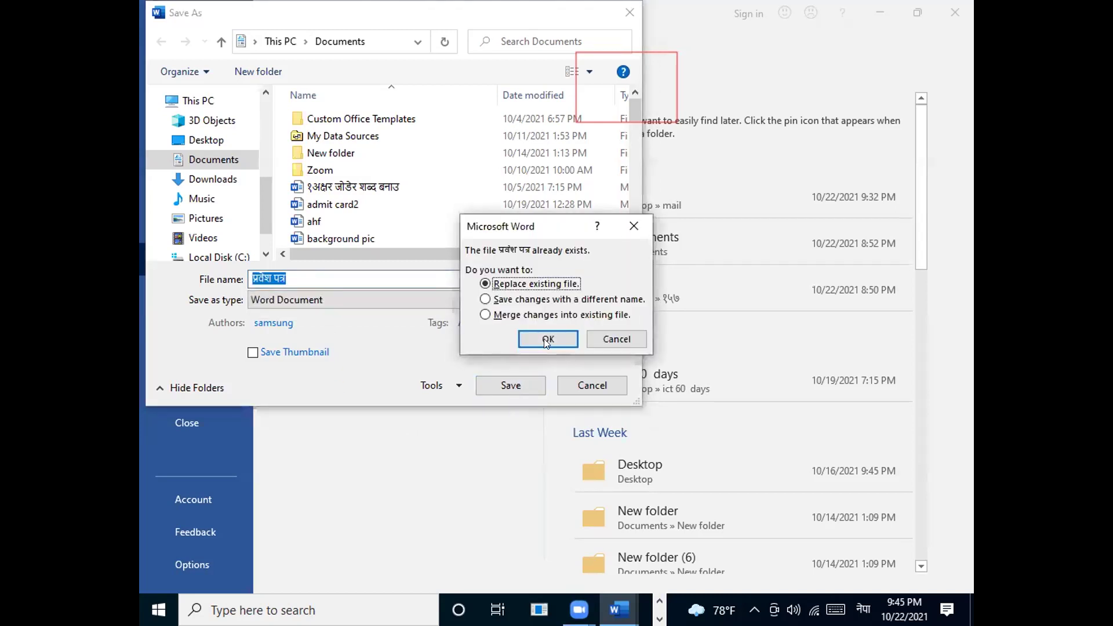
left_click(245, 279)
left_click(543, 333)
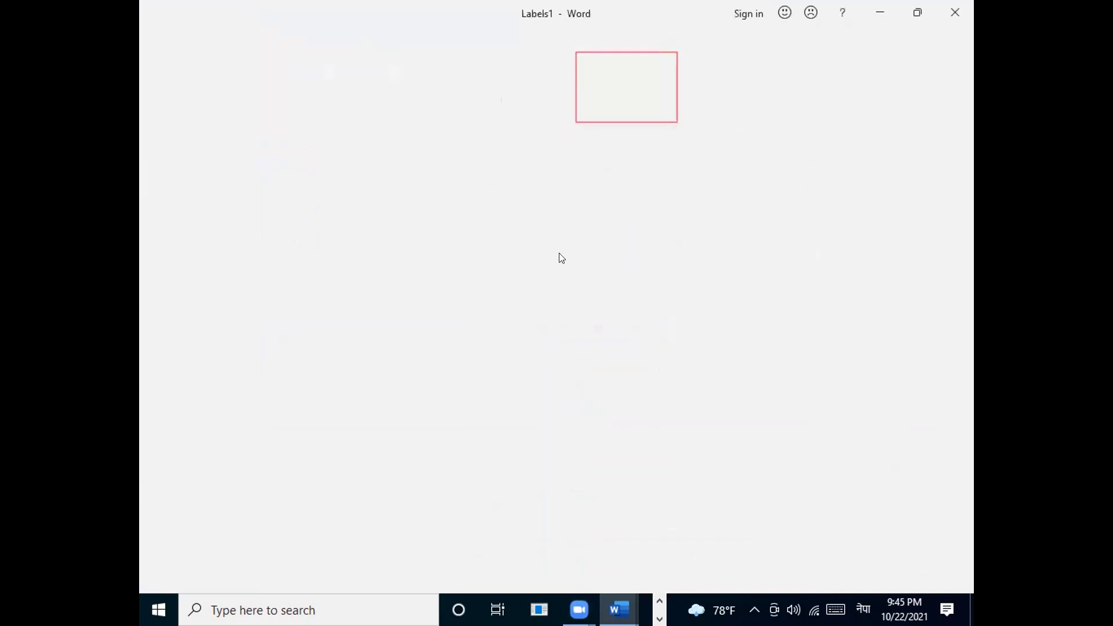
Step: Close the merged document and template, choosing to save the template and clearing its suggested name
left_click(954, 16)
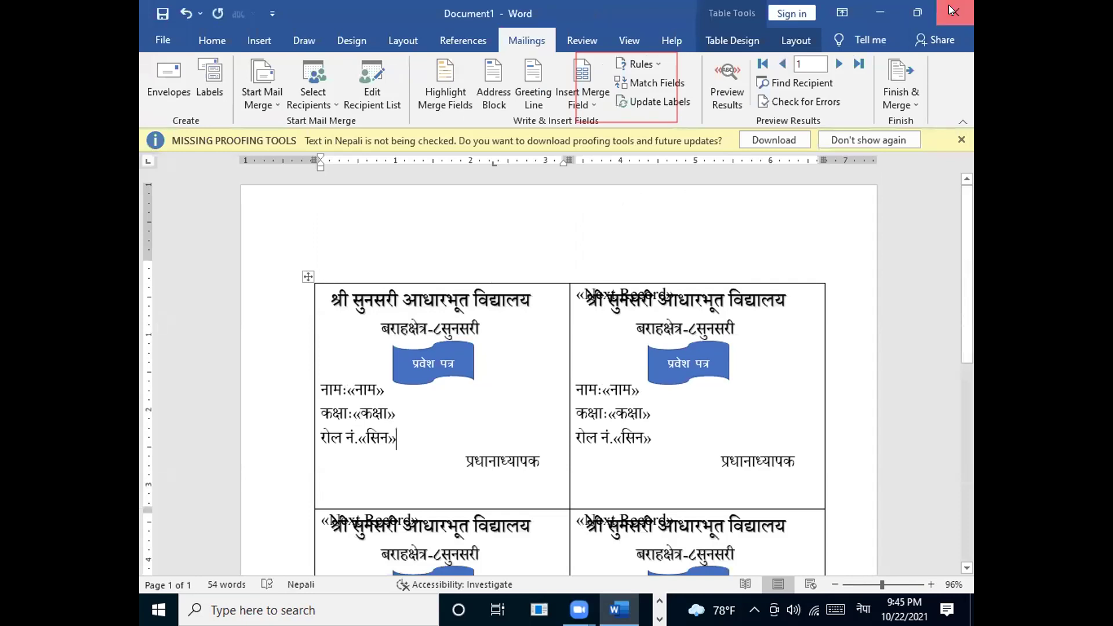
left_click(950, 10)
left_click(508, 339)
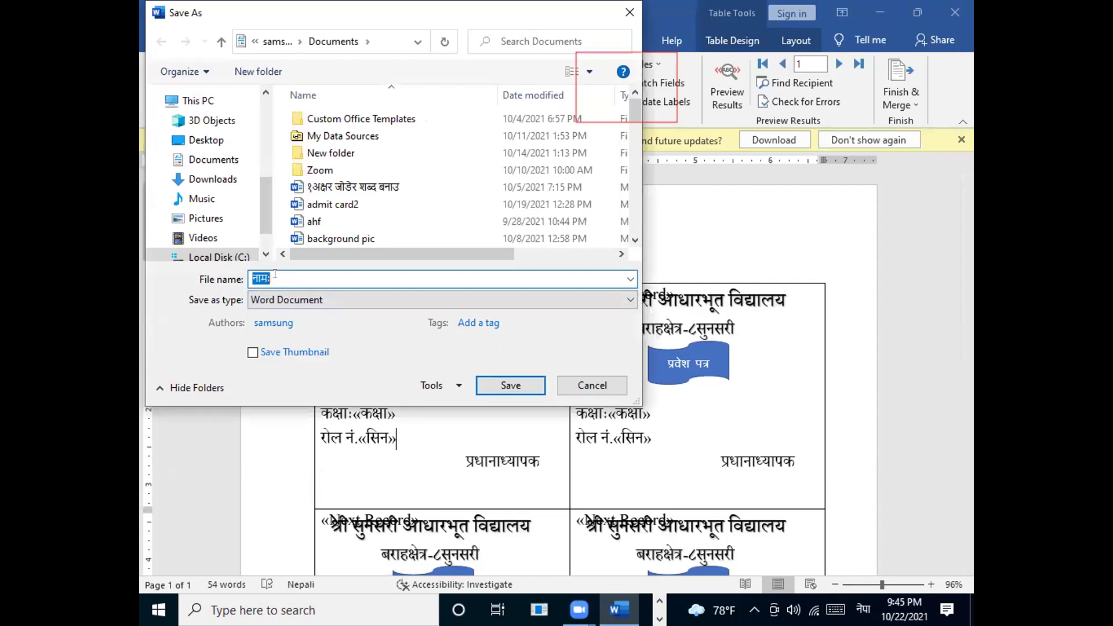
left_click(265, 276)
key("BackSpace")
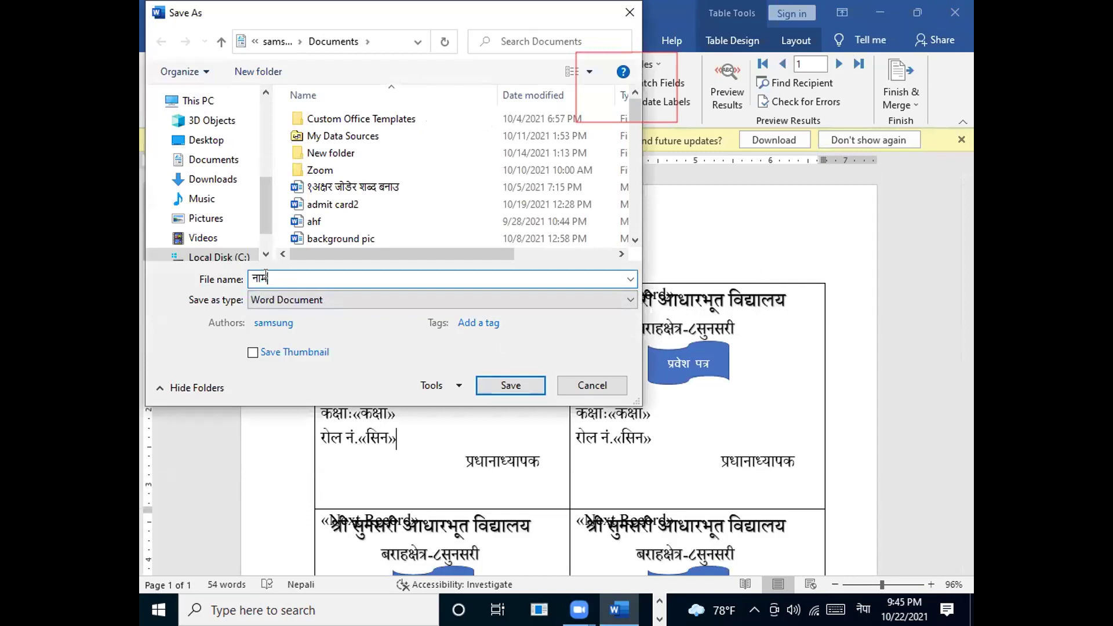